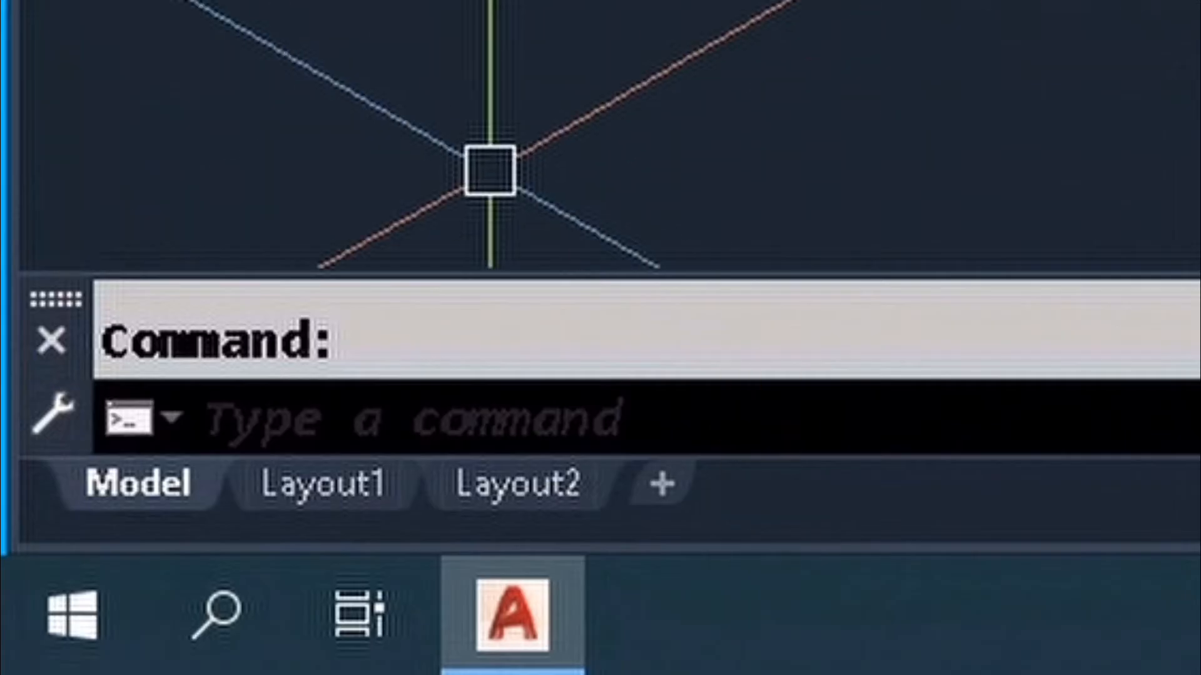
- Open Layout1 and erase its existing viewport to leave an empty sheet
{"action": "left_click", "coordinate": [316, 484]}
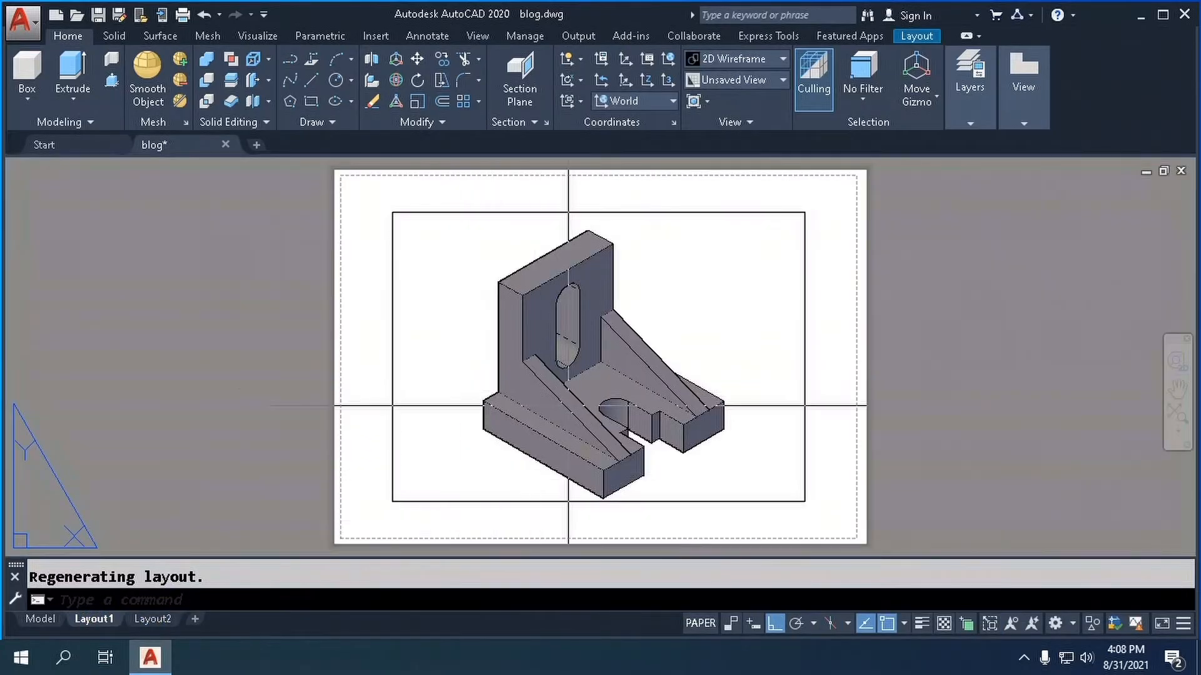
{"action": "scroll", "coordinate": [532, 392], "scroll_direction": "up", "scroll_amount": 2}
{"action": "scroll", "coordinate": [516, 389], "scroll_direction": "down", "scroll_amount": 2}
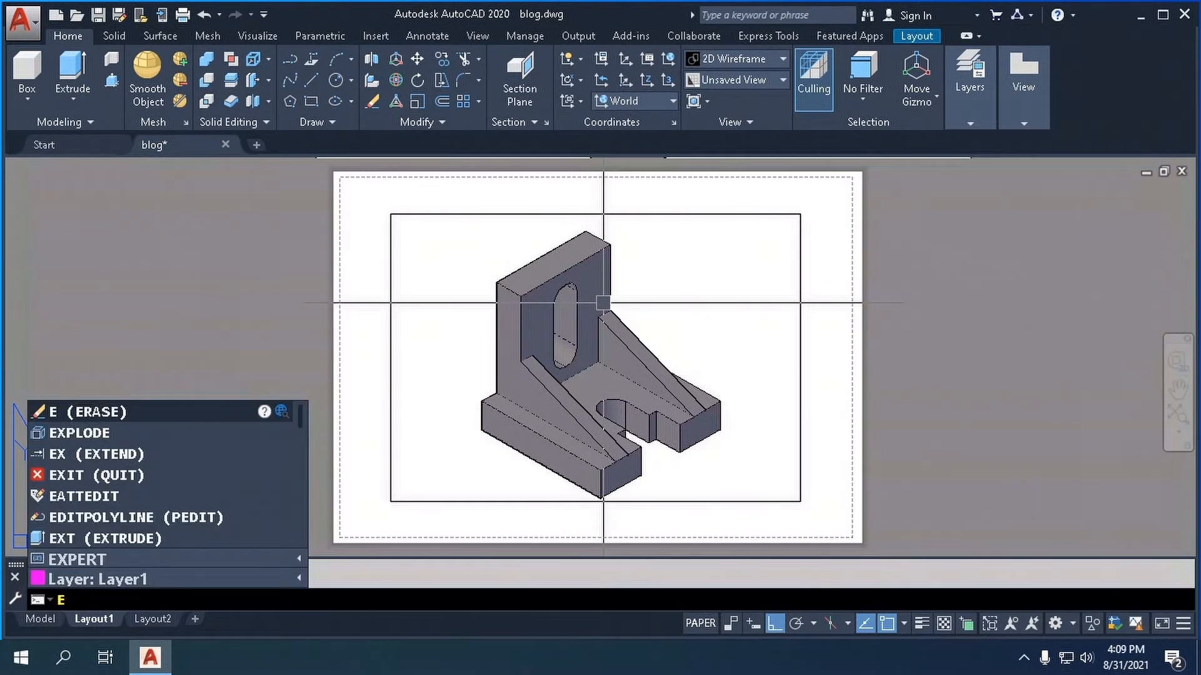
{"action": "key", "text": "Return"}
{"action": "left_click", "coordinate": [393, 249]}
{"action": "key", "text": "Return"}
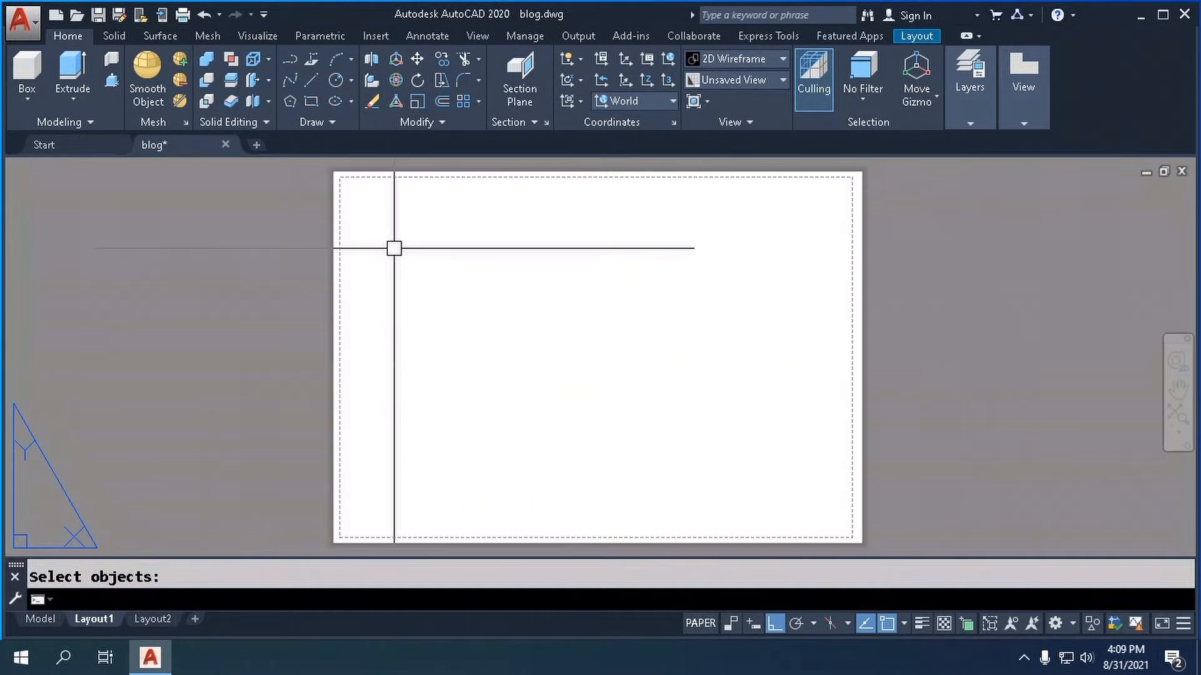
- Modify Layout1's page setup to use the DWG To PDF.pc3 plotter
{"action": "right_click", "coordinate": [94, 621]}
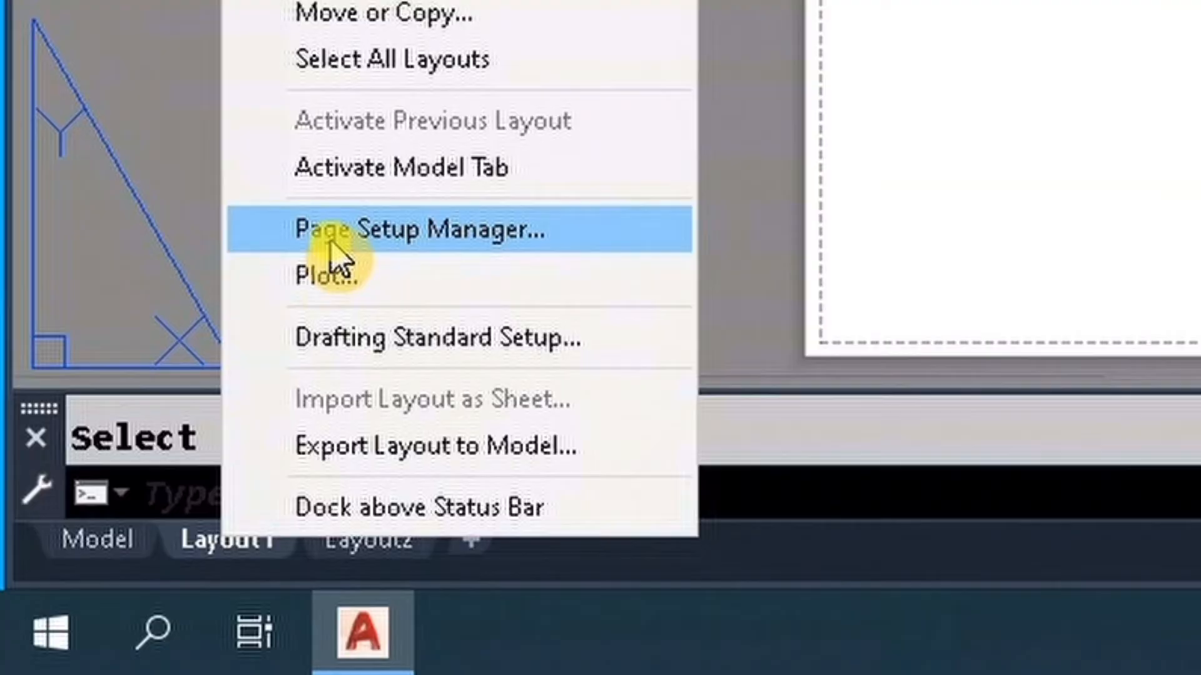
{"action": "left_click", "coordinate": [335, 239]}
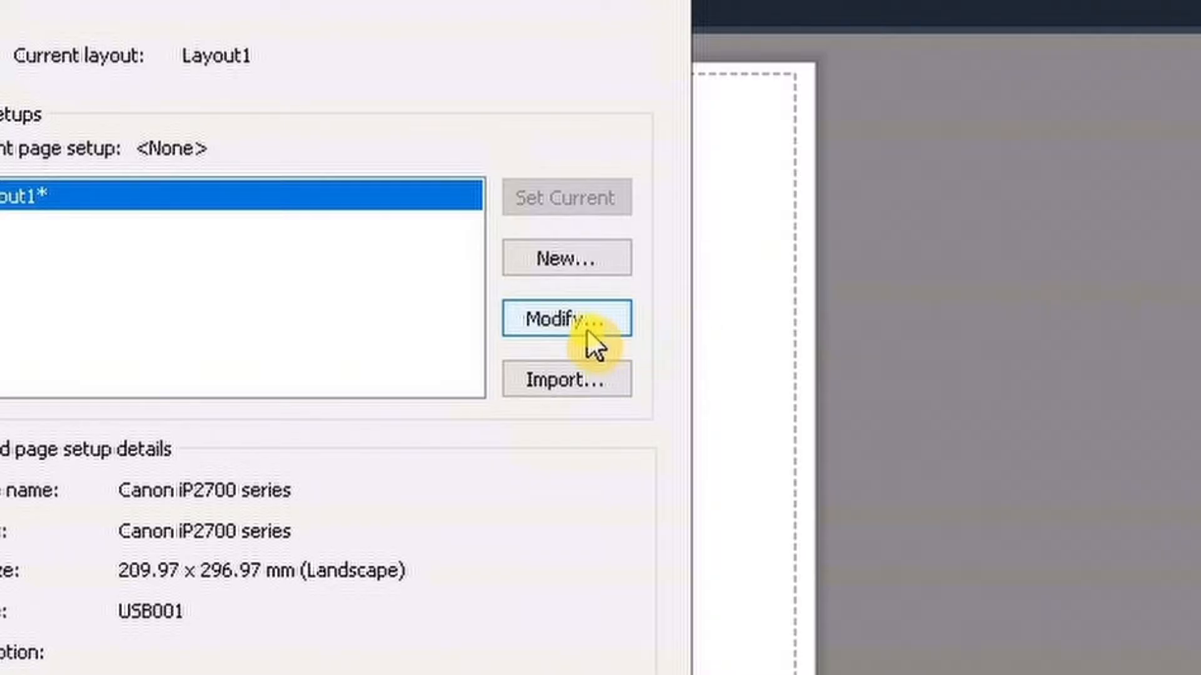
{"action": "left_click", "coordinate": [586, 325]}
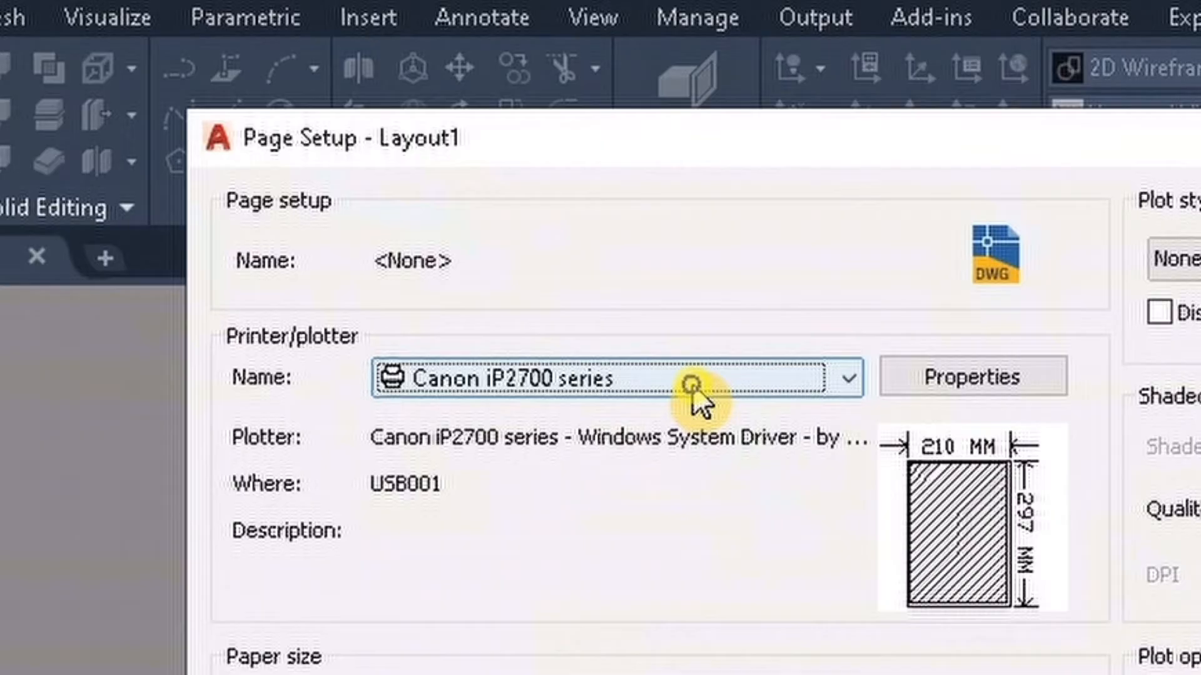
{"action": "left_click", "coordinate": [128, 123]}
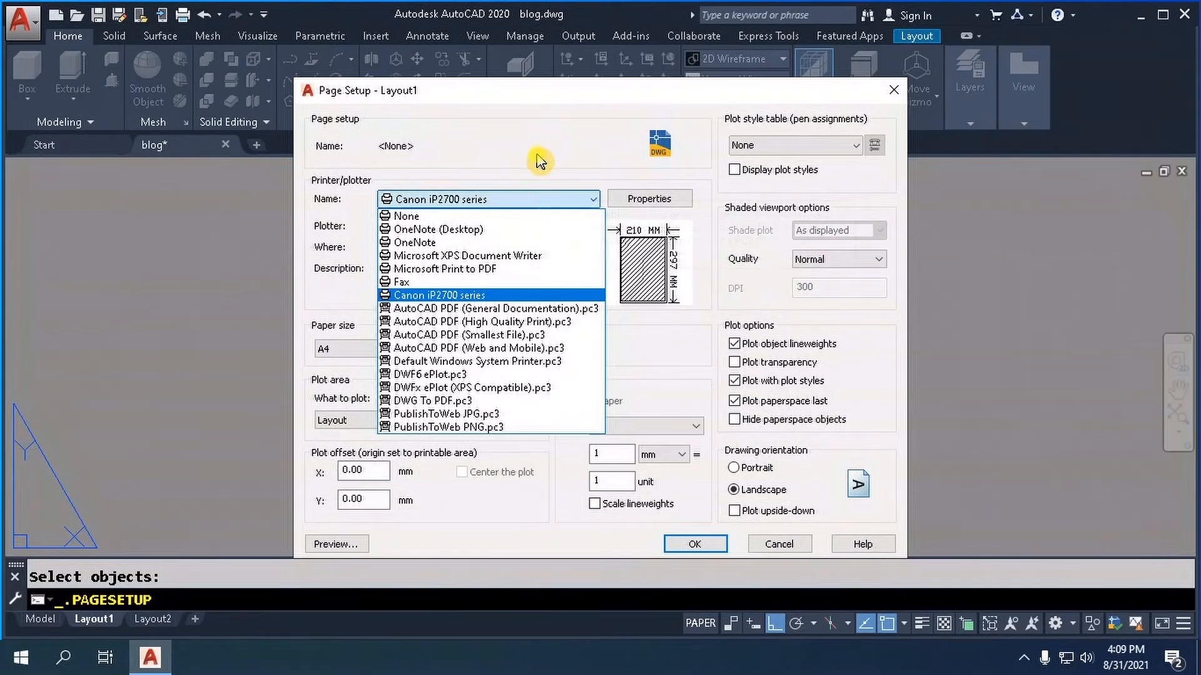
{"action": "left_click", "coordinate": [539, 162]}
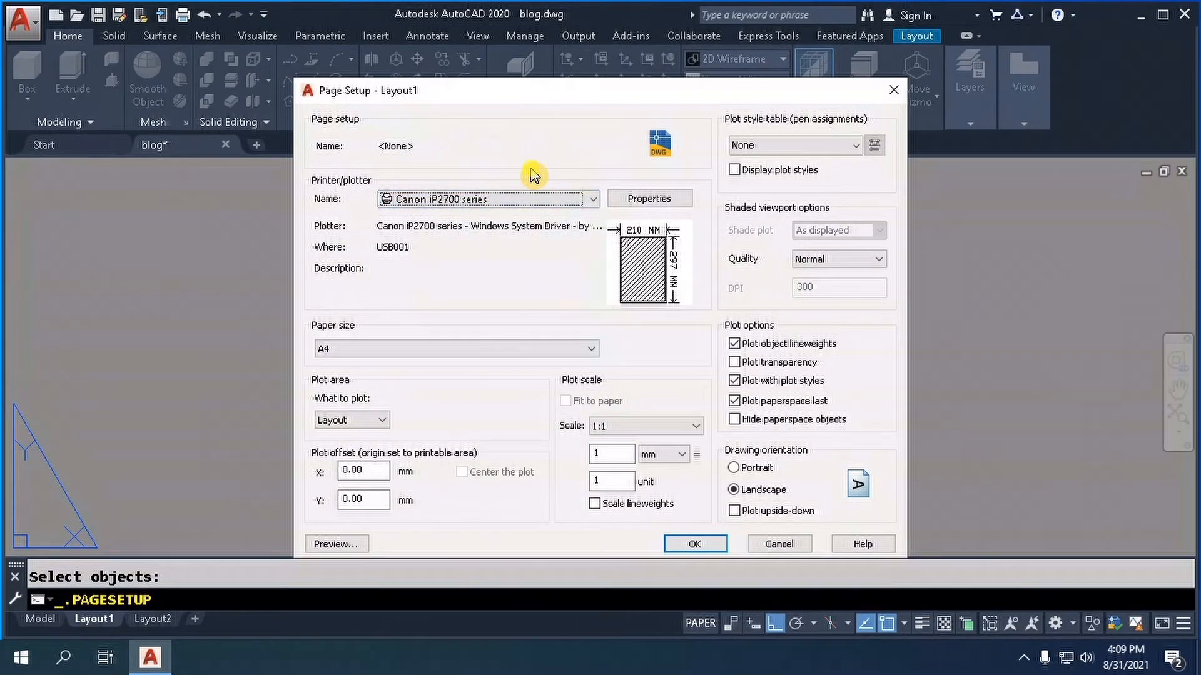
{"action": "left_click", "coordinate": [529, 201]}
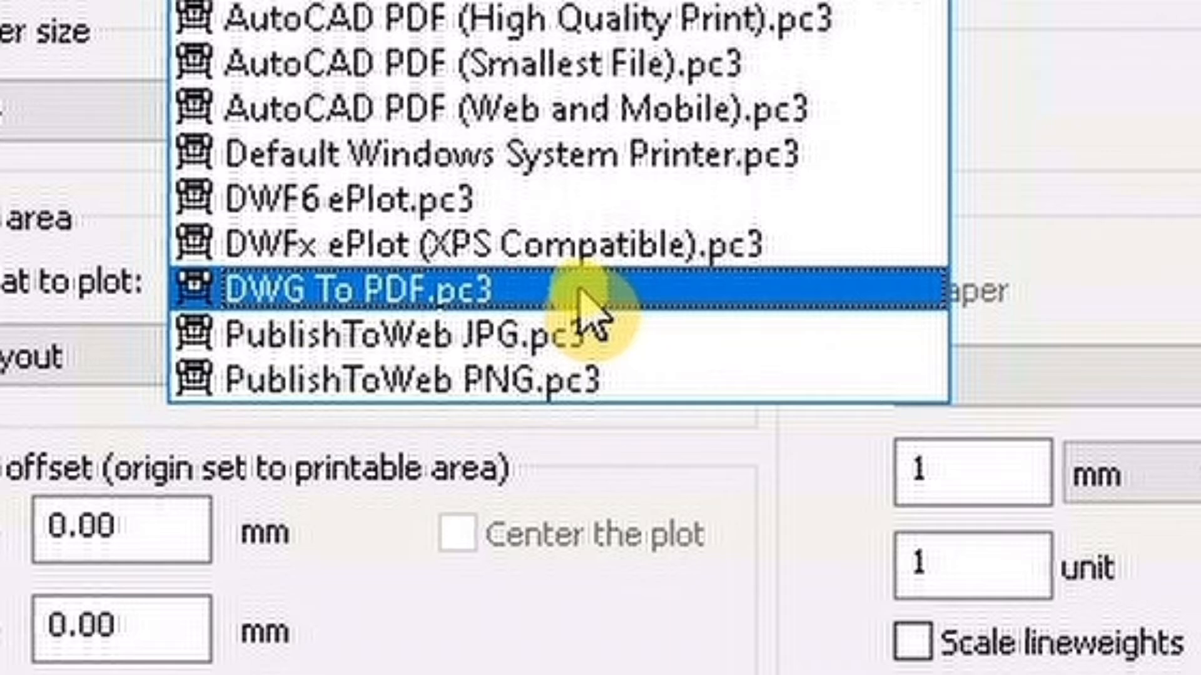
{"action": "left_click", "coordinate": [424, 300]}
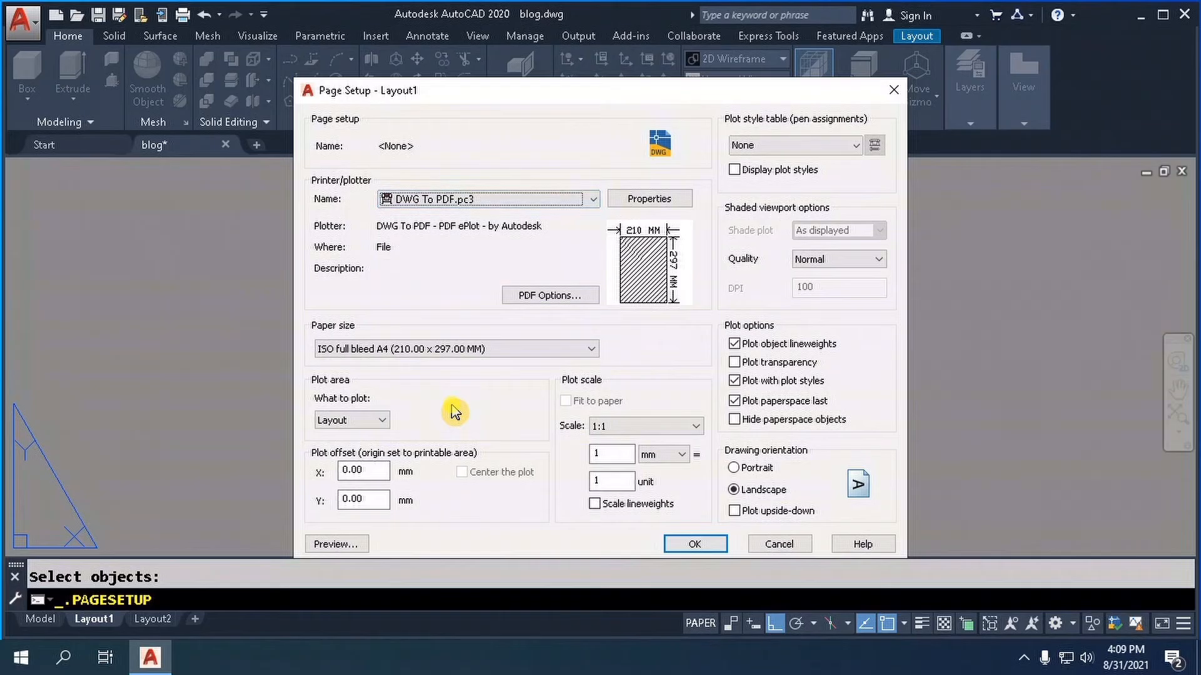
- Set the paper size to Tracing Paper (762.00 x 508.00 MM), apply the page setup and close the Page Setup Manager
{"action": "left_click", "coordinate": [475, 355]}
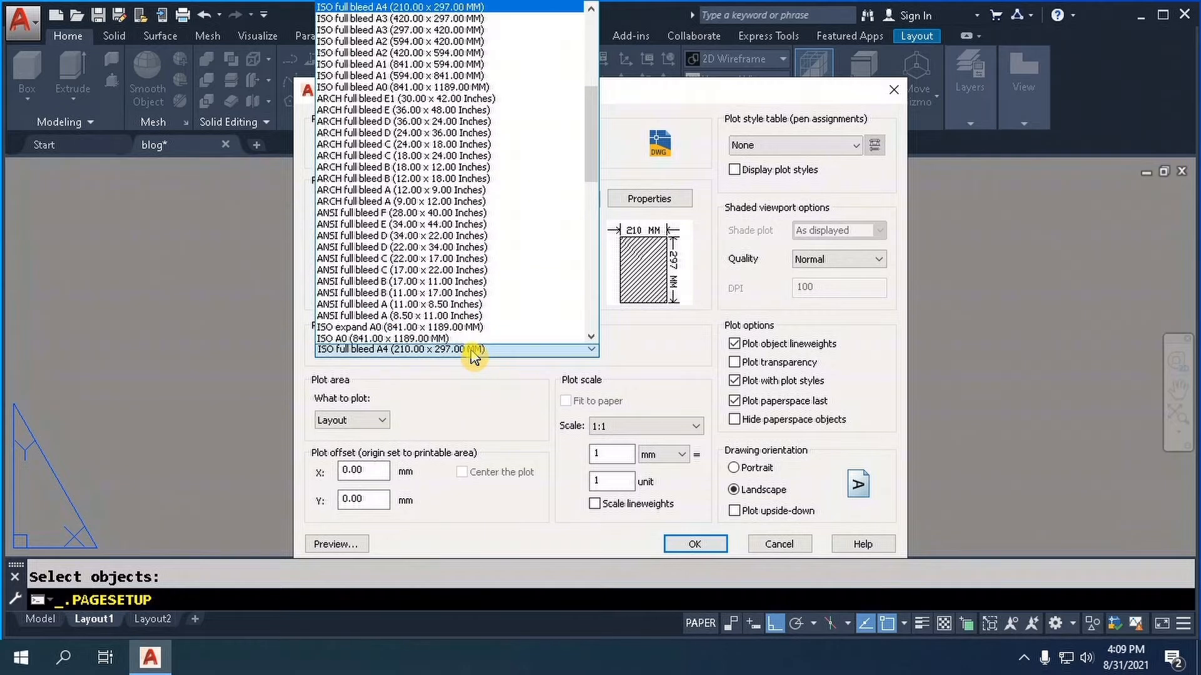
{"action": "scroll", "coordinate": [482, 332], "scroll_direction": "up", "scroll_amount": 7}
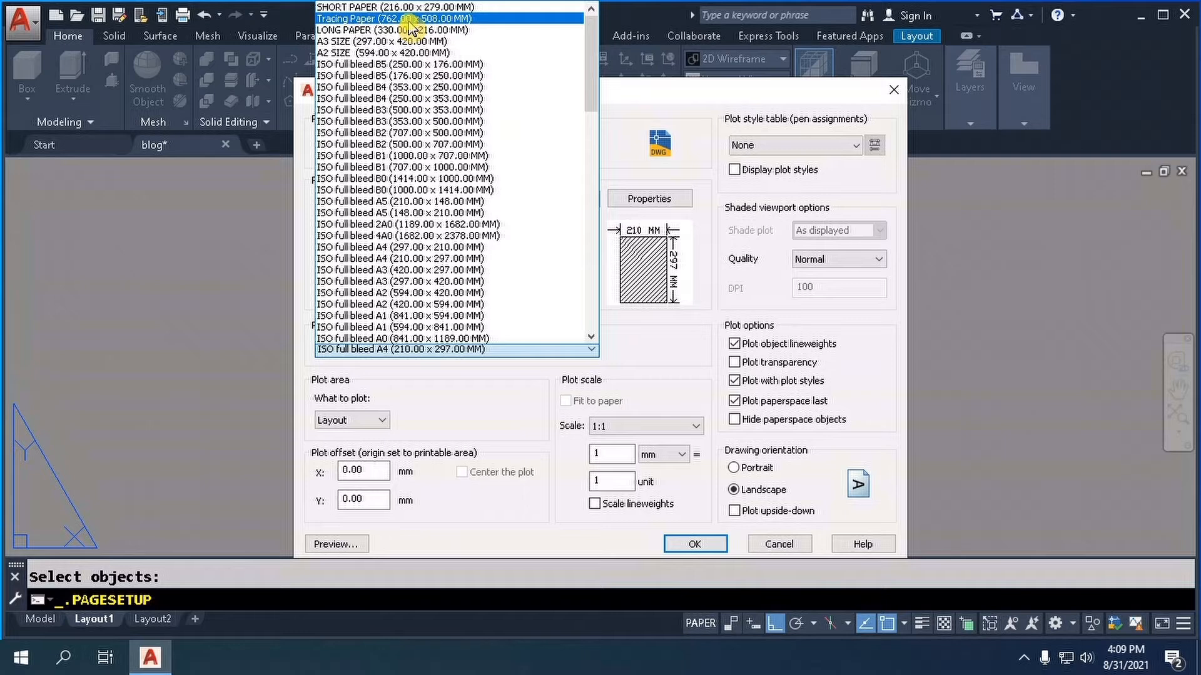
{"action": "left_click", "coordinate": [410, 24]}
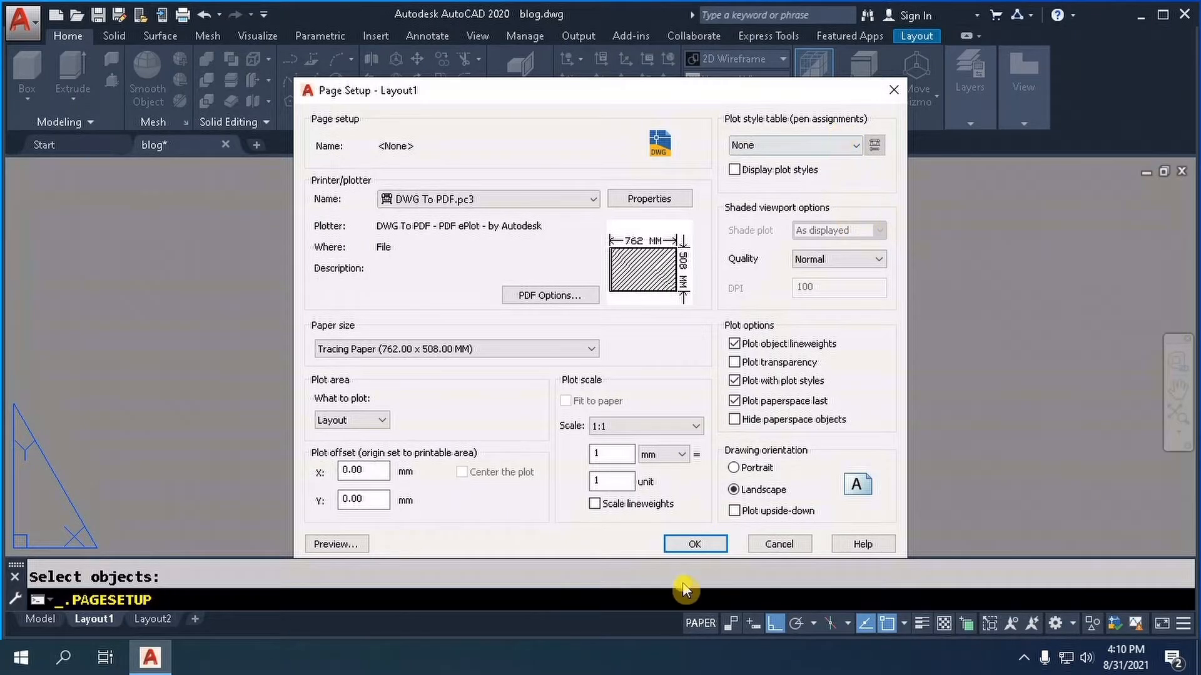
{"action": "left_click", "coordinate": [693, 545]}
{"action": "left_click", "coordinate": [672, 505]}
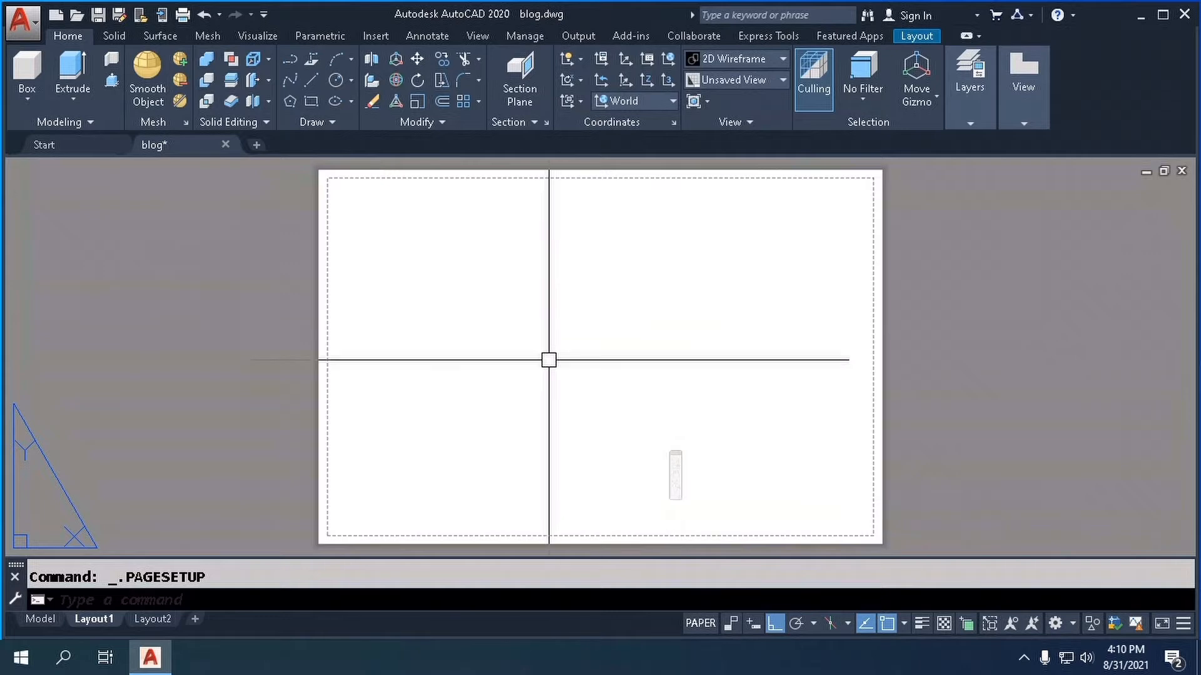
- Create a 1:1 front base view from model space near the sheet's upper-left corner
{"action": "left_click", "coordinate": [1023, 125]}
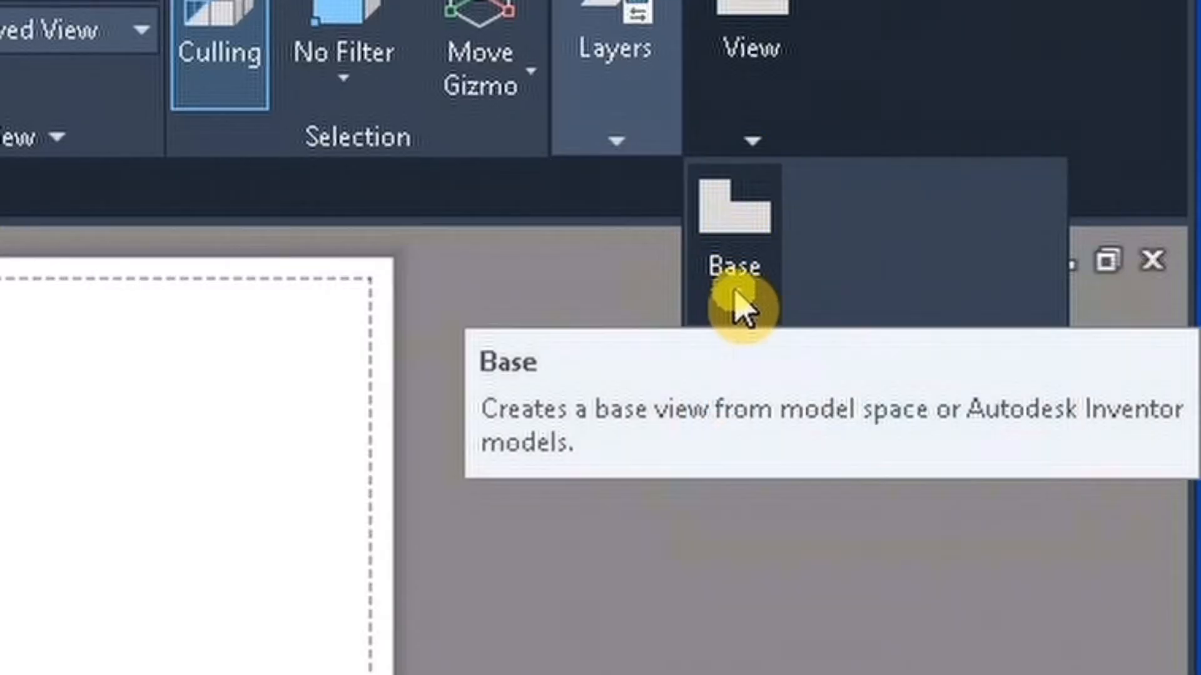
{"action": "left_click", "coordinate": [737, 297]}
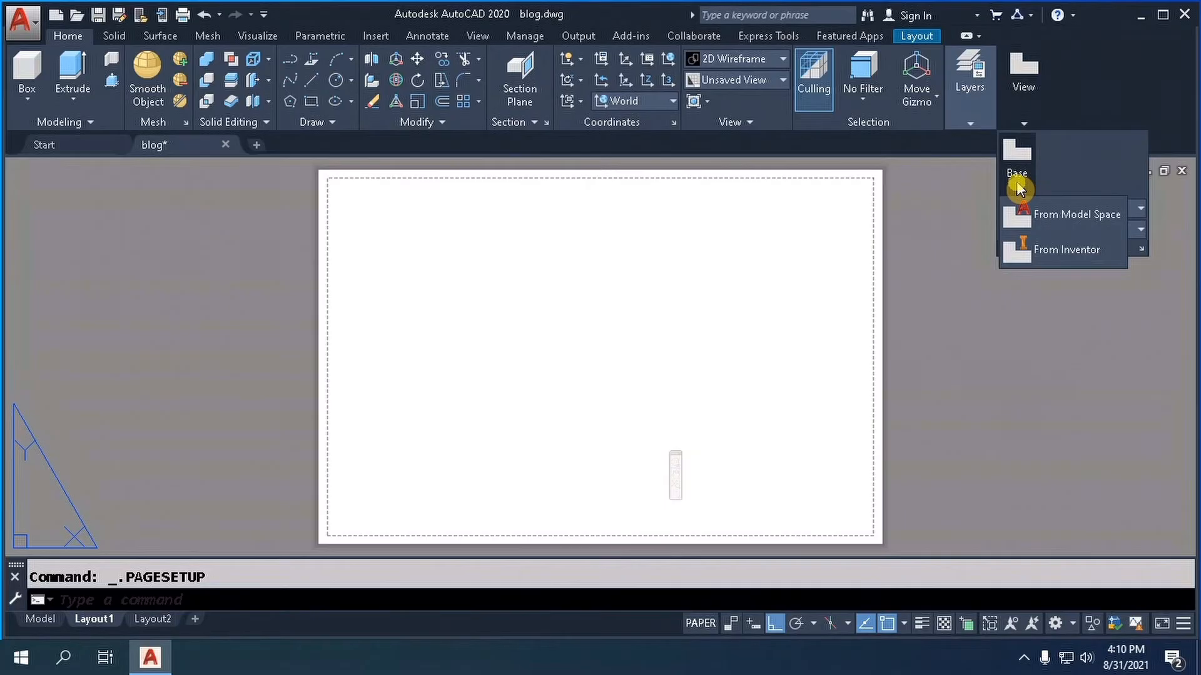
{"action": "left_click", "coordinate": [1021, 215]}
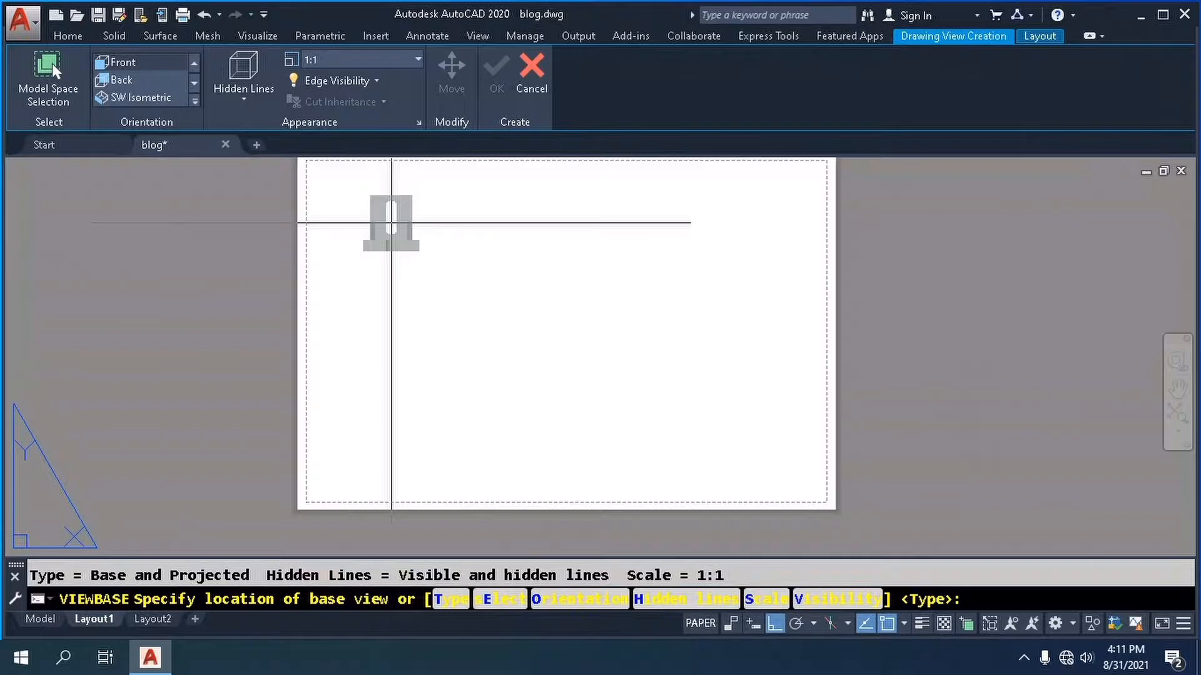
{"action": "left_click", "coordinate": [392, 222]}
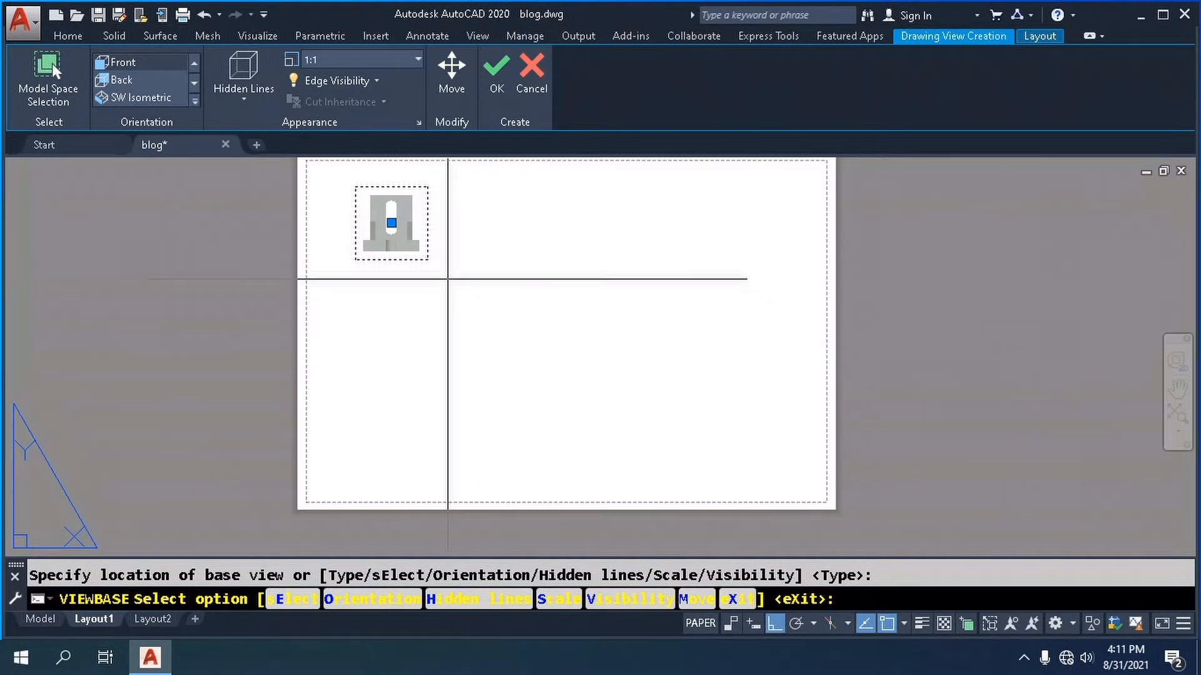
{"action": "key", "text": "Return"}
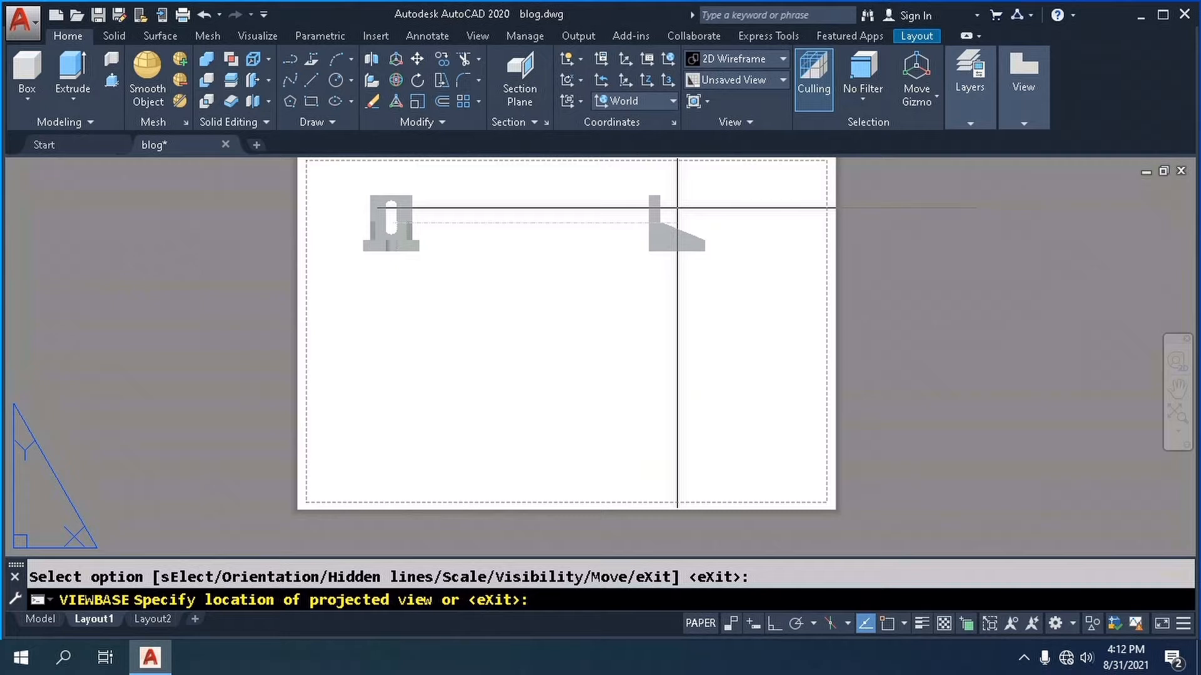
- Place projected views beside and below the base view, plus an isometric view near the sheet's lower-right corner
{"action": "left_click", "coordinate": [678, 208]}
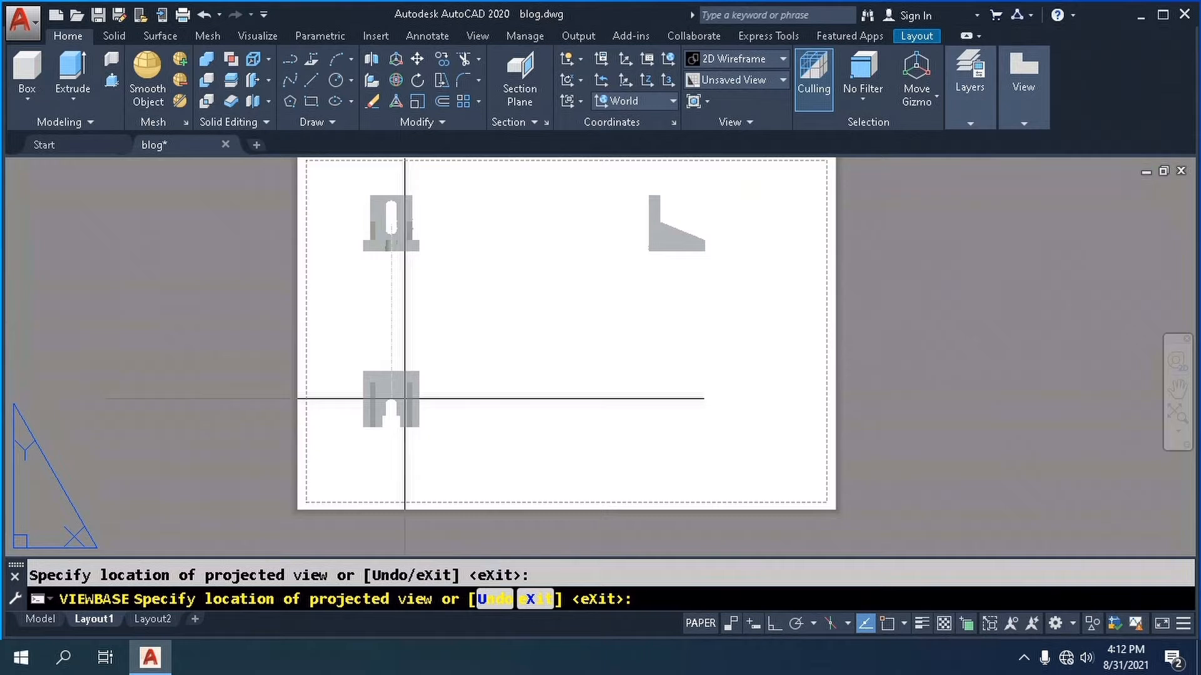
{"action": "left_click", "coordinate": [404, 399]}
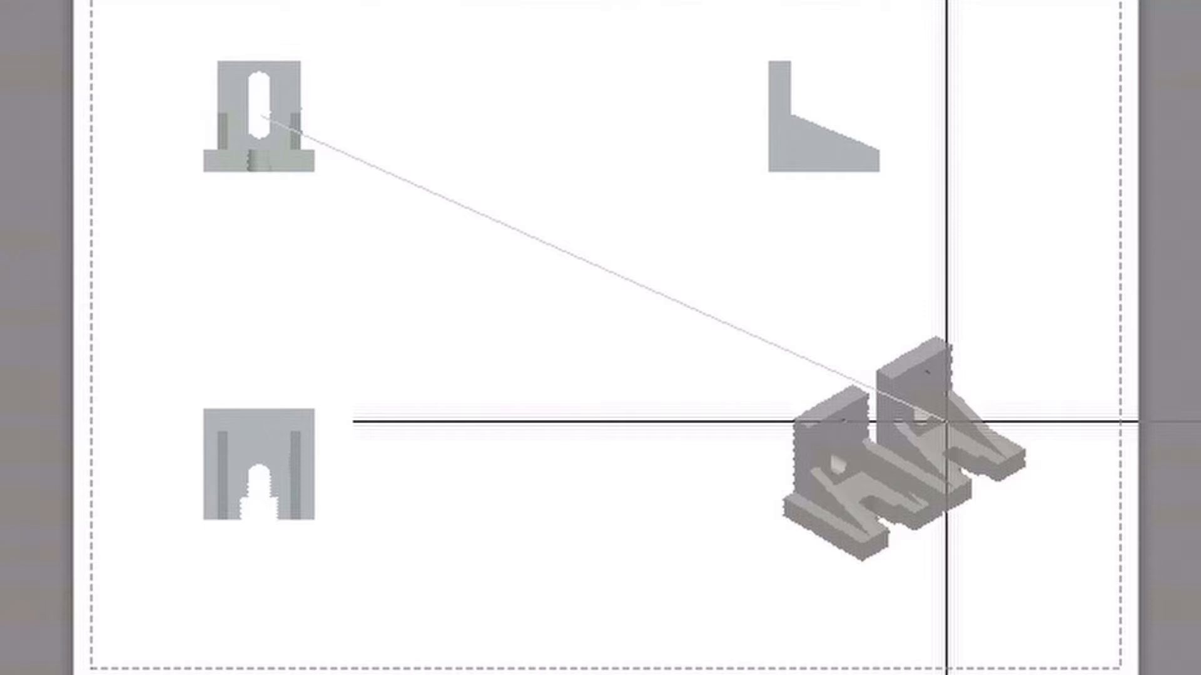
{"action": "left_click", "coordinate": [946, 422]}
{"action": "key", "text": "Return"}
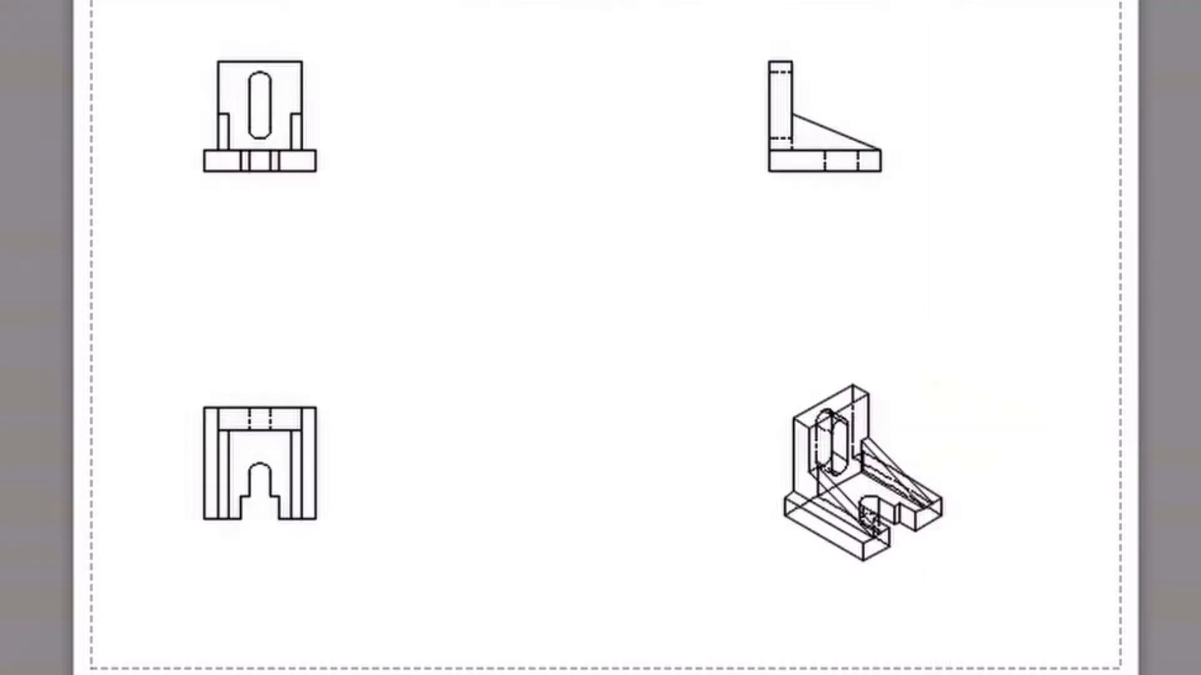
- Examine the hidden lines in the isometric view up close
{"action": "scroll", "coordinate": [739, 437], "scroll_direction": "up", "scroll_amount": 3}
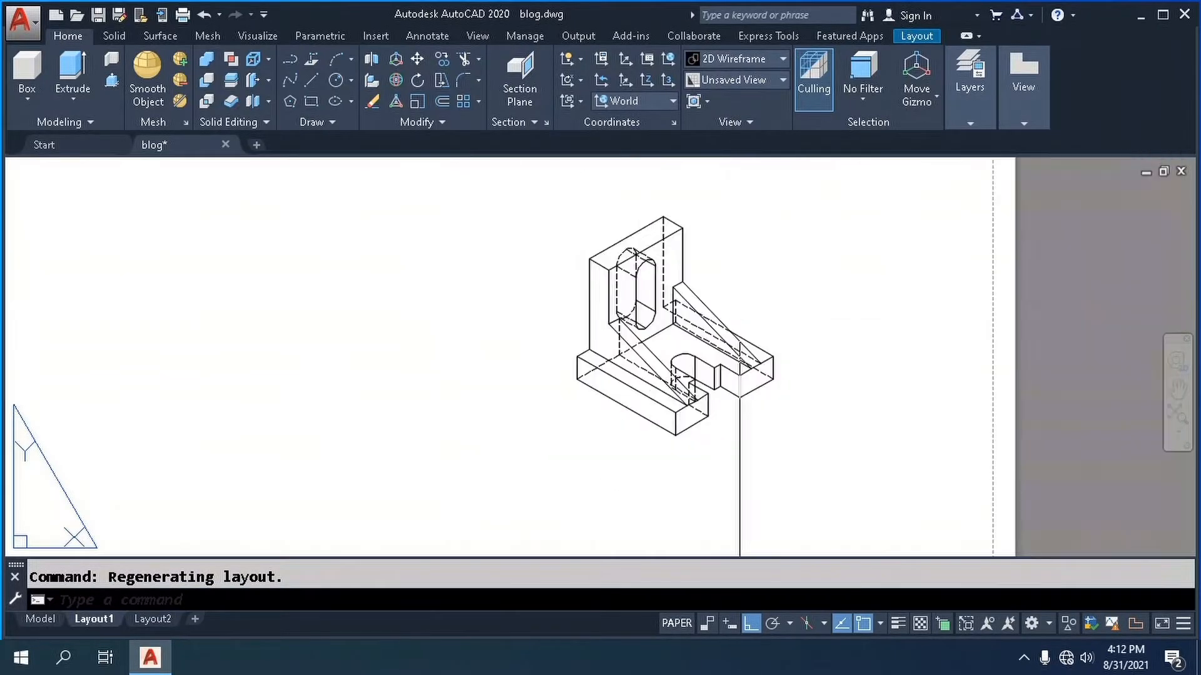
{"action": "scroll", "coordinate": [670, 287], "scroll_direction": "up", "scroll_amount": 2}
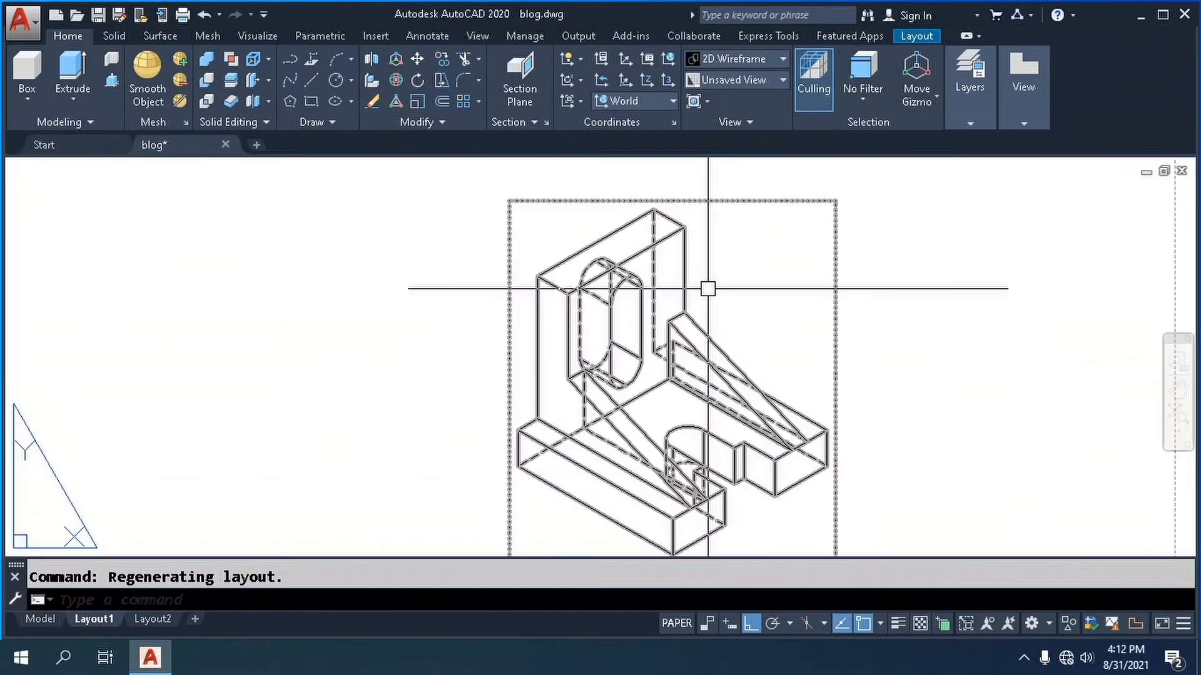
{"action": "scroll", "coordinate": [664, 287], "scroll_direction": "up", "scroll_amount": 2}
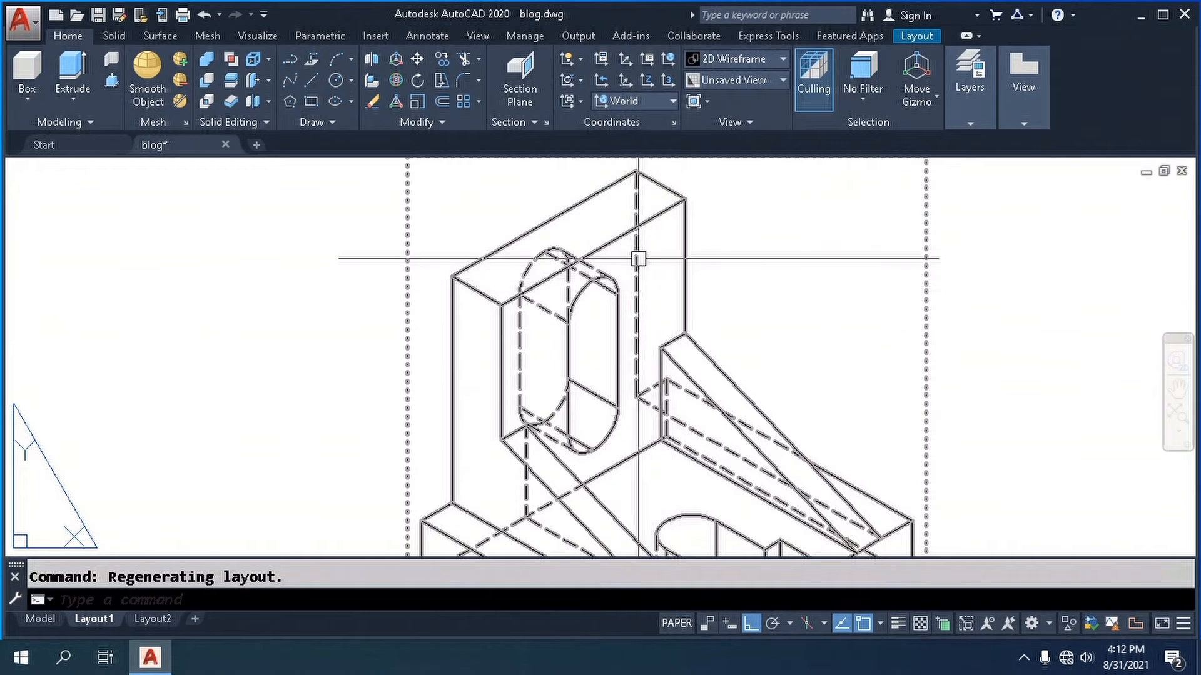
{"action": "scroll", "coordinate": [664, 260], "scroll_direction": "down", "scroll_amount": 2}
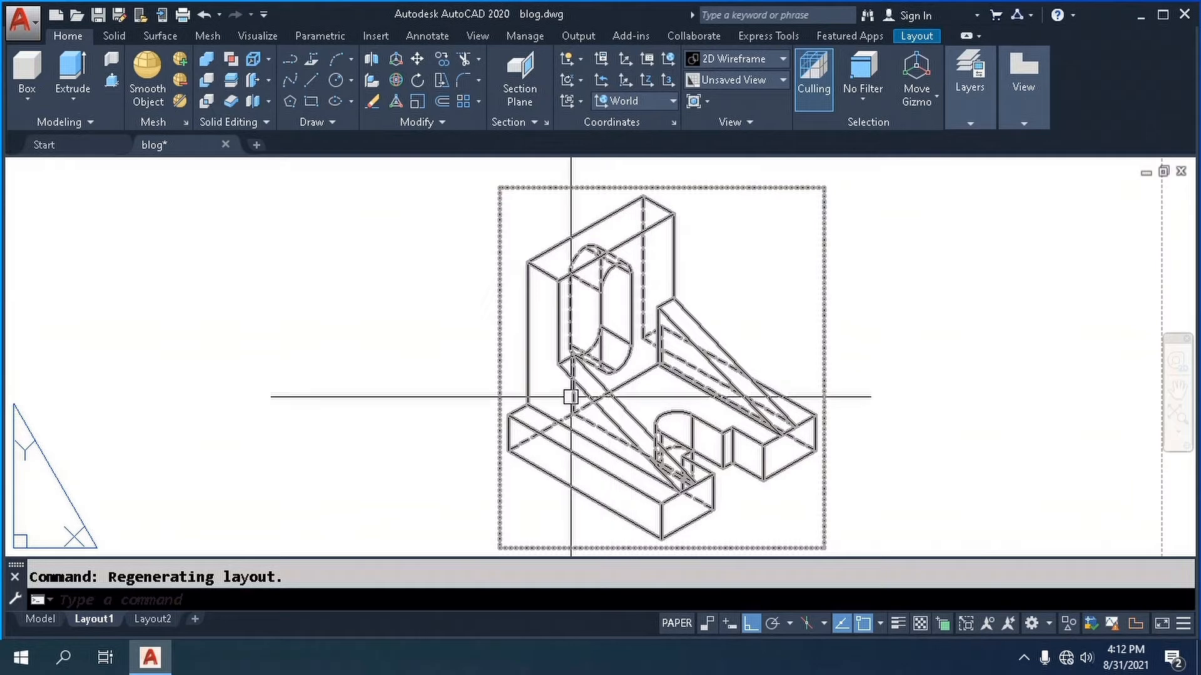
{"action": "scroll", "coordinate": [618, 405], "scroll_direction": "down", "scroll_amount": 2}
{"action": "scroll", "coordinate": [617, 405], "scroll_direction": "up", "scroll_amount": 2}
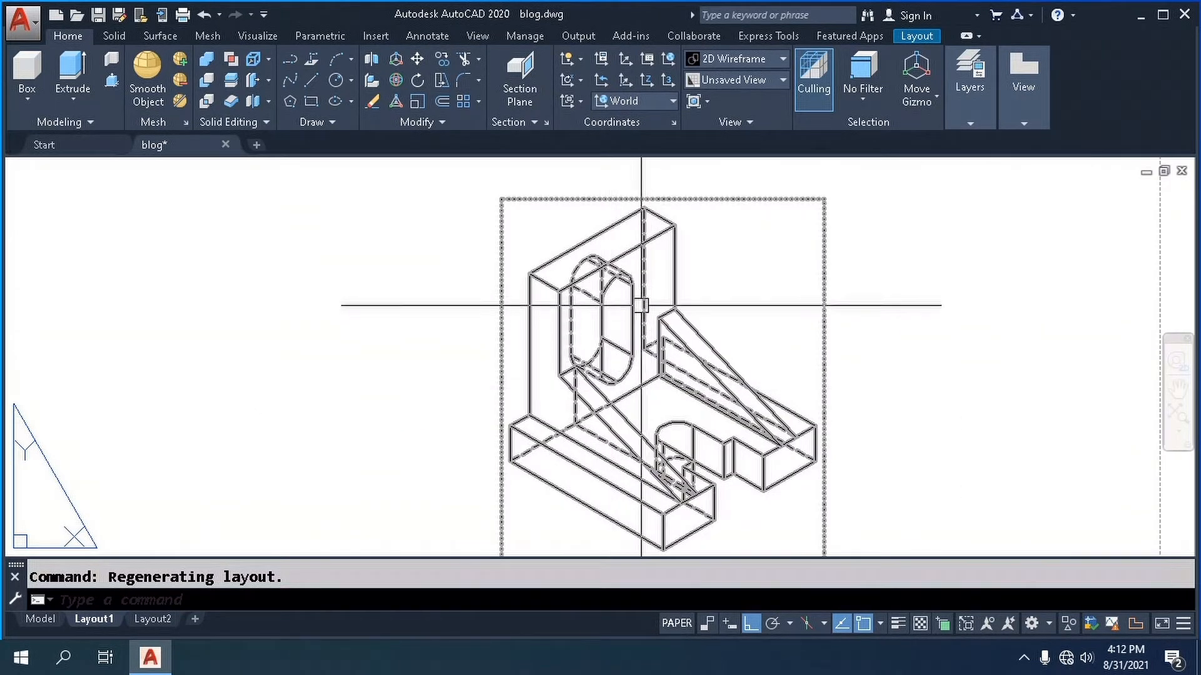
{"action": "scroll", "coordinate": [644, 297], "scroll_direction": "up", "scroll_amount": 2}
{"action": "scroll", "coordinate": [649, 287], "scroll_direction": "down", "scroll_amount": 2}
{"action": "scroll", "coordinate": [650, 287], "scroll_direction": "up", "scroll_amount": 3}
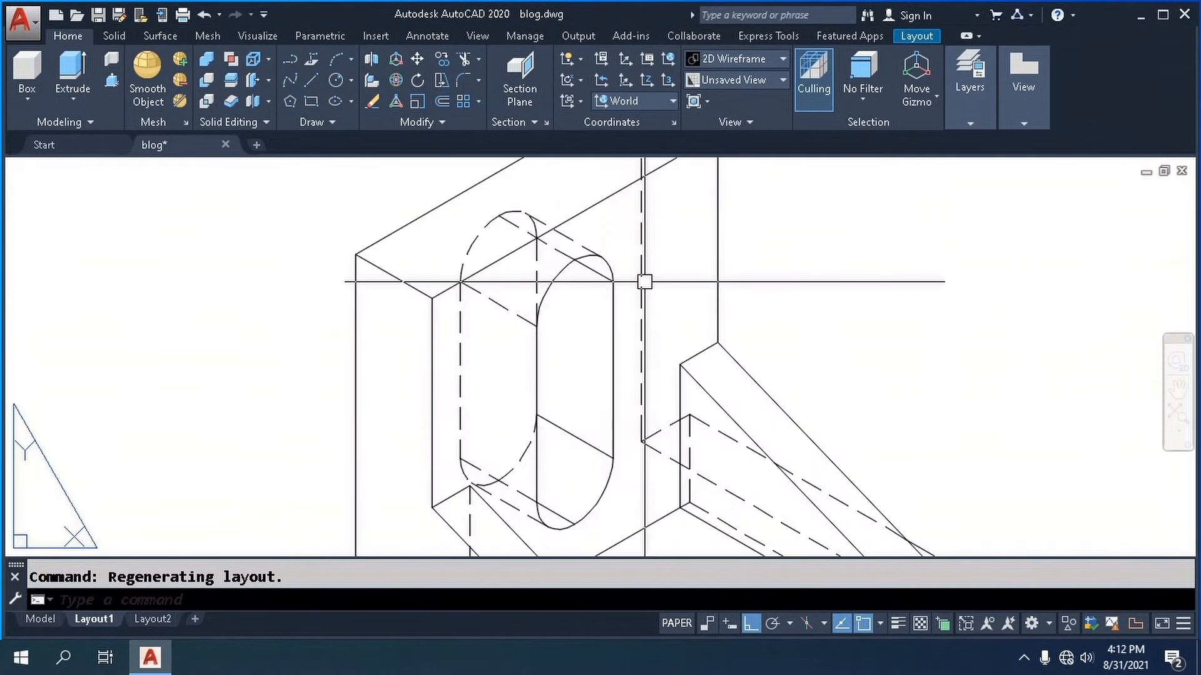
{"action": "scroll", "coordinate": [671, 324], "scroll_direction": "down", "scroll_amount": 5}
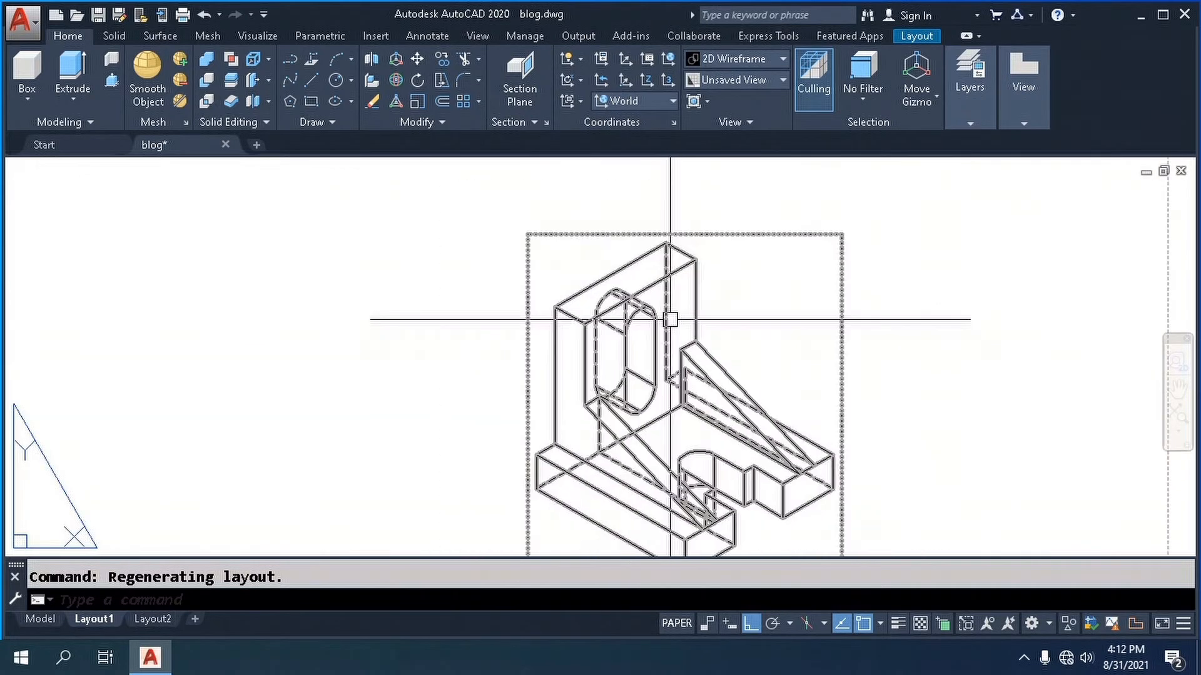
- Edit the isometric drawing view so that it uses the Visible lines style
{"action": "left_click", "coordinate": [627, 327]}
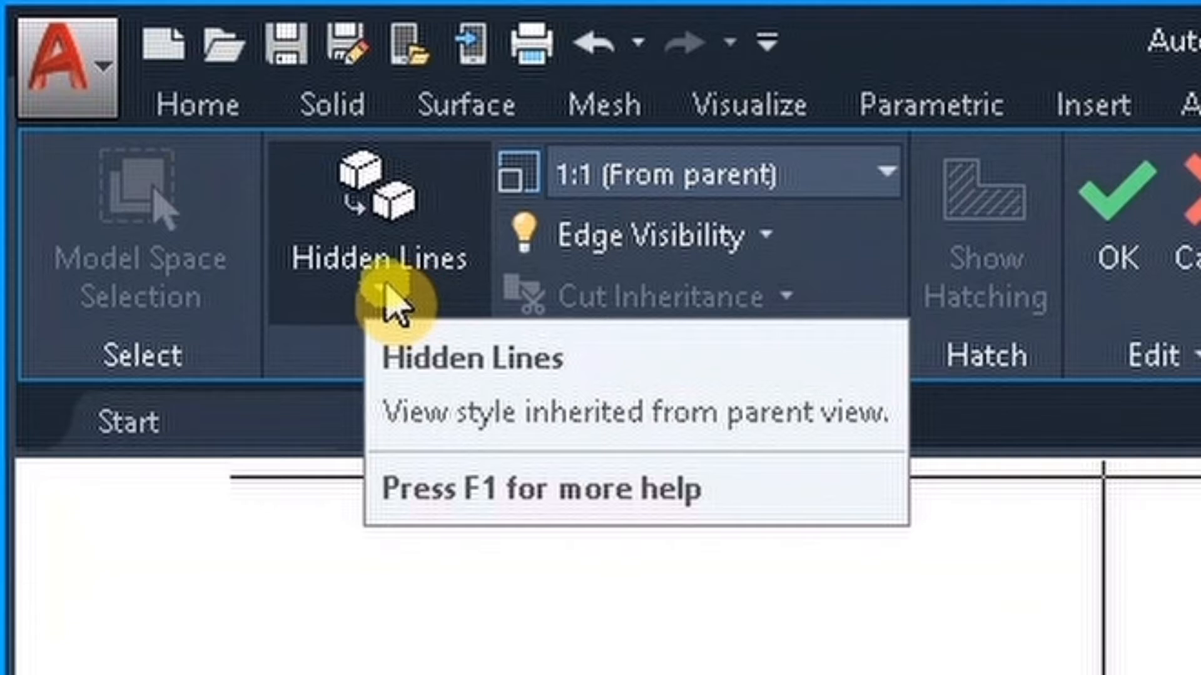
{"action": "left_click", "coordinate": [381, 300]}
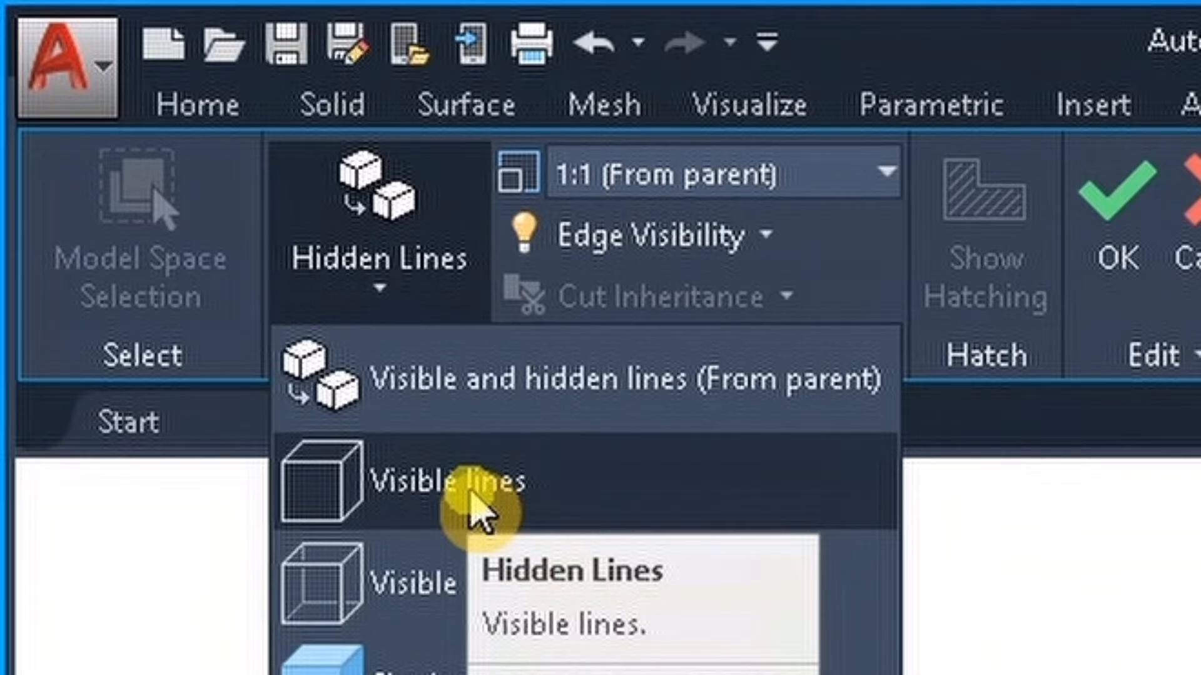
{"action": "left_click", "coordinate": [470, 492]}
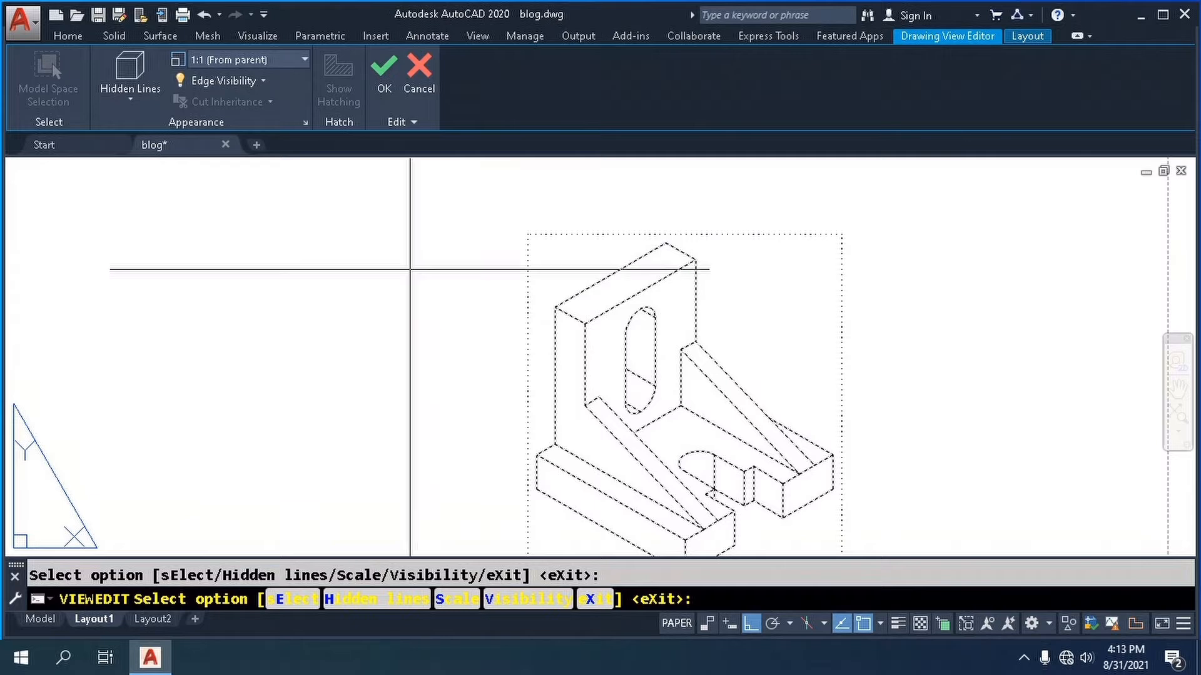
{"action": "key", "text": "Return"}
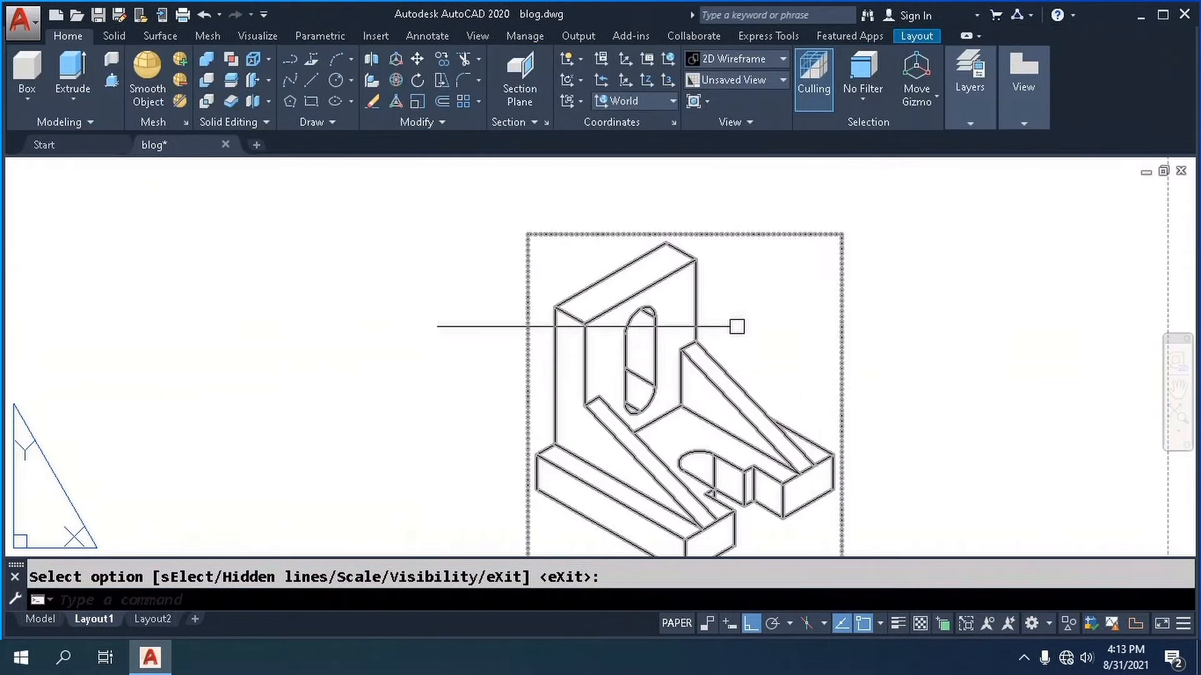
{"action": "scroll", "coordinate": [705, 413], "scroll_direction": "down", "scroll_amount": 4}
{"action": "scroll", "coordinate": [705, 413], "scroll_direction": "up", "scroll_amount": 2}
{"action": "scroll", "coordinate": [705, 409], "scroll_direction": "down", "scroll_amount": 5}
{"action": "scroll", "coordinate": [700, 375], "scroll_direction": "up", "scroll_amount": 5}
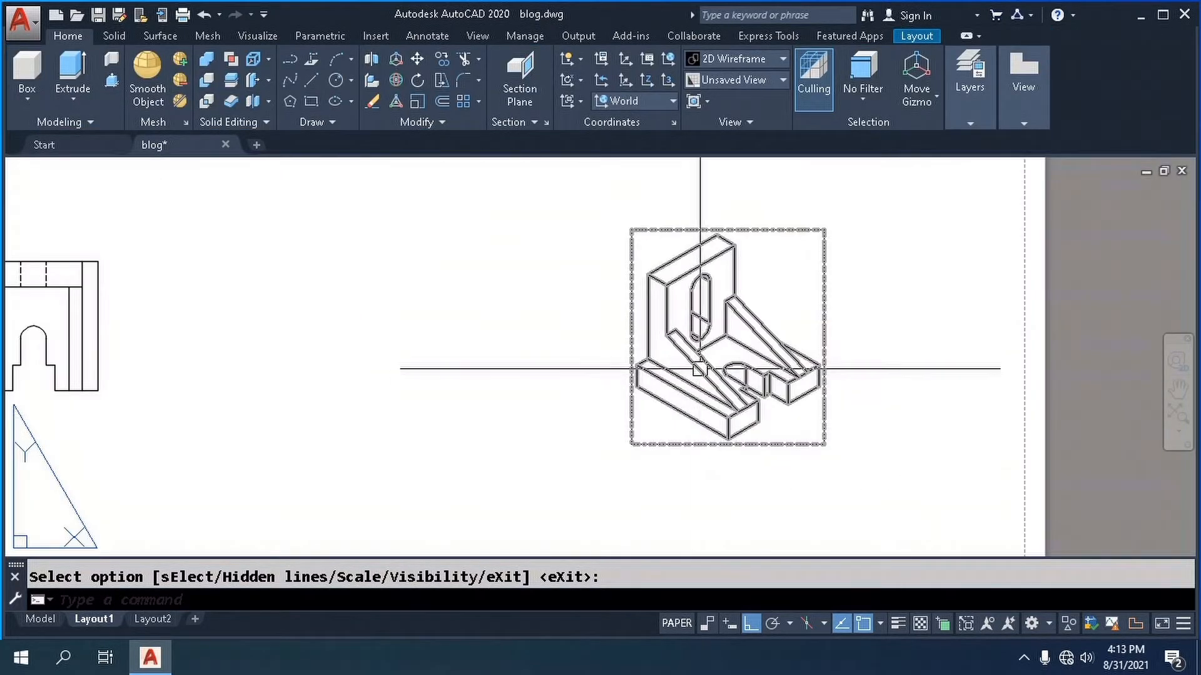
{"action": "scroll", "coordinate": [691, 375], "scroll_direction": "up", "scroll_amount": 1}
{"action": "scroll", "coordinate": [700, 378], "scroll_direction": "down", "scroll_amount": 5}
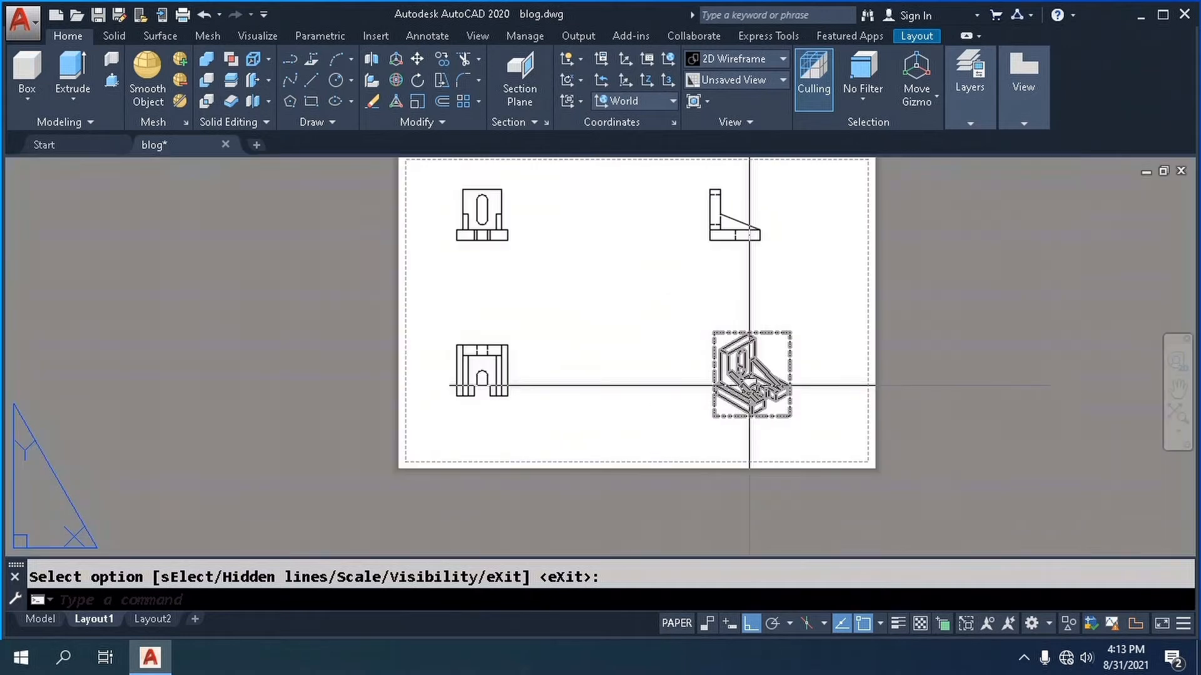
- Examine the front, side, bottom-row and isometric drawing views on the sheet up close
{"action": "scroll", "coordinate": [707, 377], "scroll_direction": "down", "scroll_amount": 2}
{"action": "scroll", "coordinate": [594, 279], "scroll_direction": "up", "scroll_amount": 8}
{"action": "scroll", "coordinate": [446, 284], "scroll_direction": "down", "scroll_amount": 4}
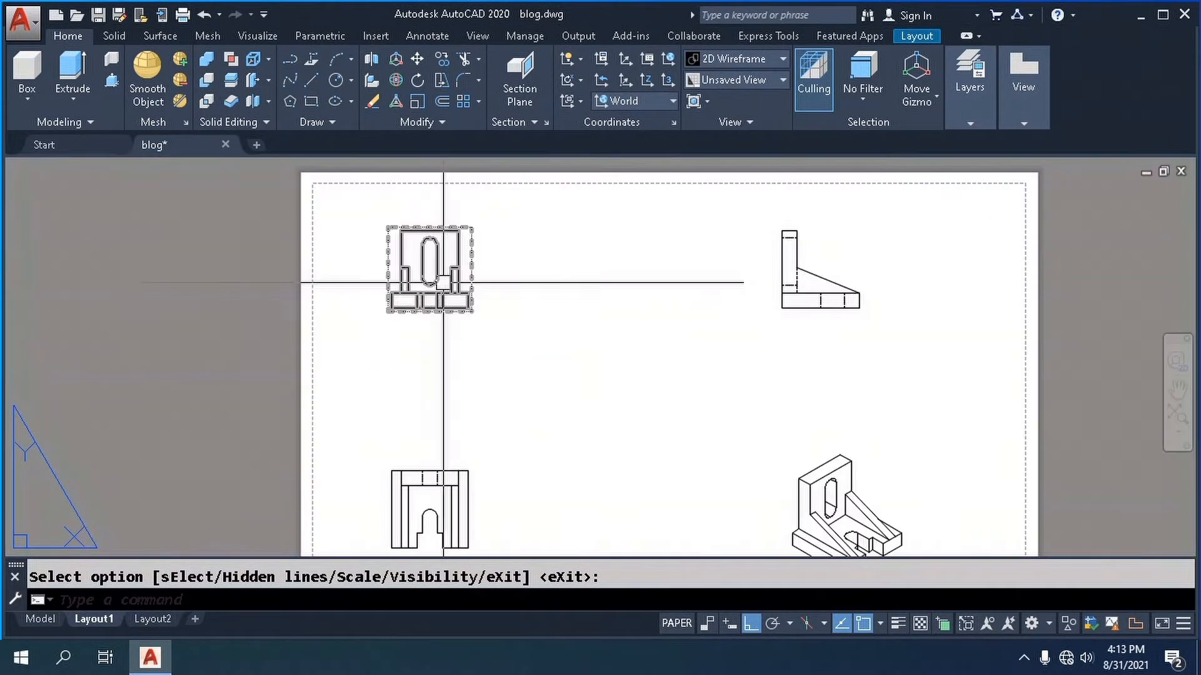
{"action": "scroll", "coordinate": [449, 297], "scroll_direction": "up", "scroll_amount": 2}
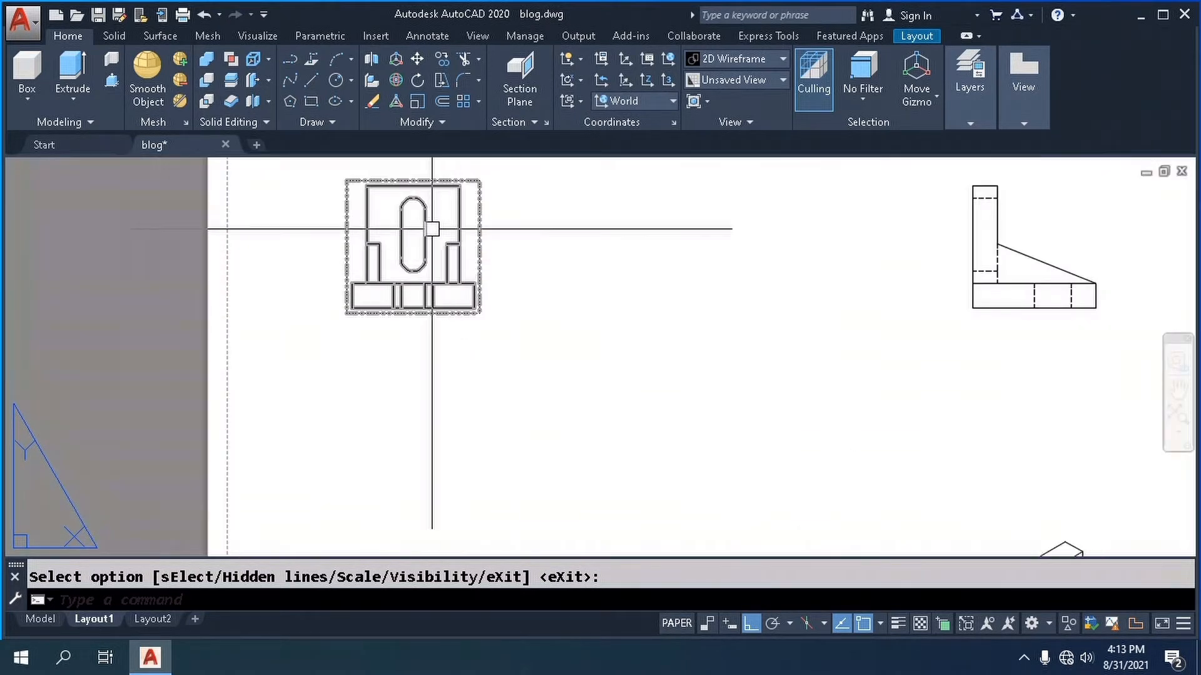
{"action": "scroll", "coordinate": [432, 229], "scroll_direction": "down", "scroll_amount": 4}
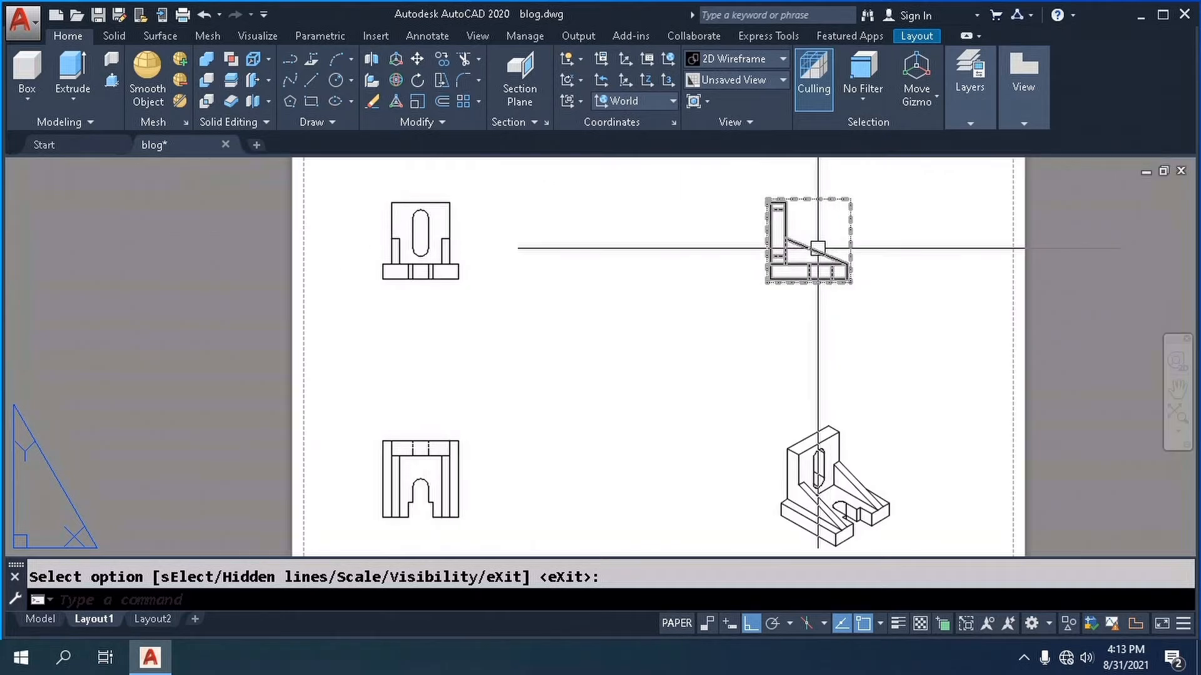
{"action": "scroll", "coordinate": [816, 244], "scroll_direction": "down", "scroll_amount": 2}
{"action": "scroll", "coordinate": [557, 397], "scroll_direction": "up", "scroll_amount": 3}
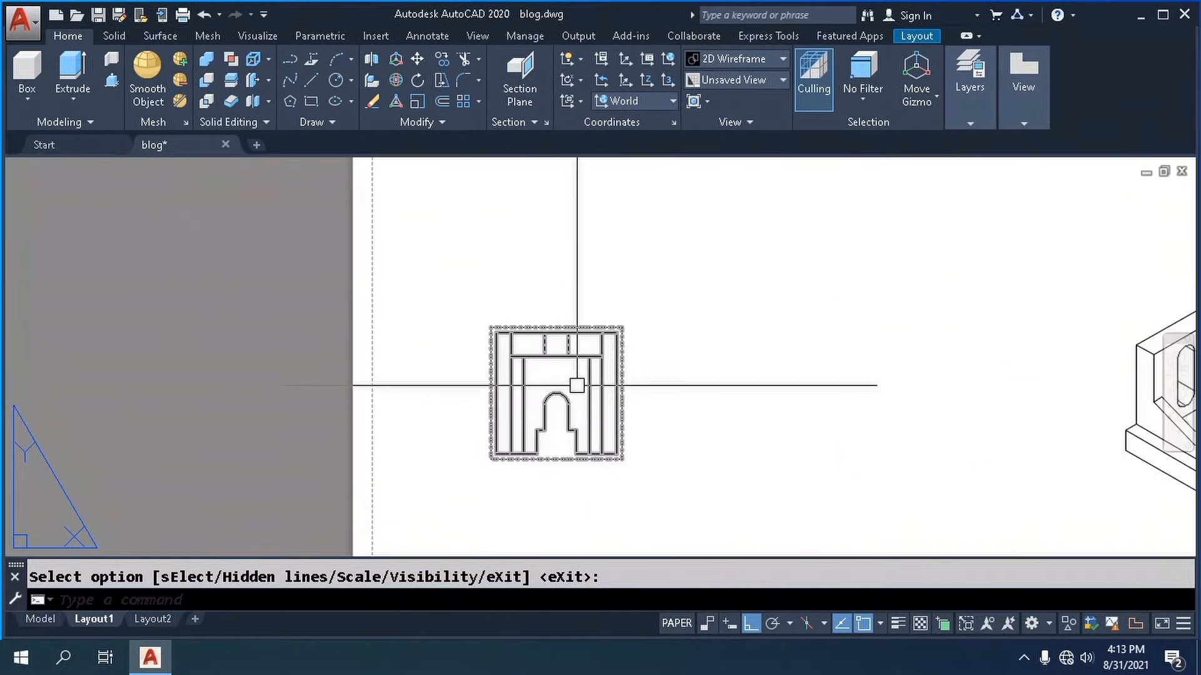
{"action": "scroll", "coordinate": [554, 374], "scroll_direction": "down", "scroll_amount": 4}
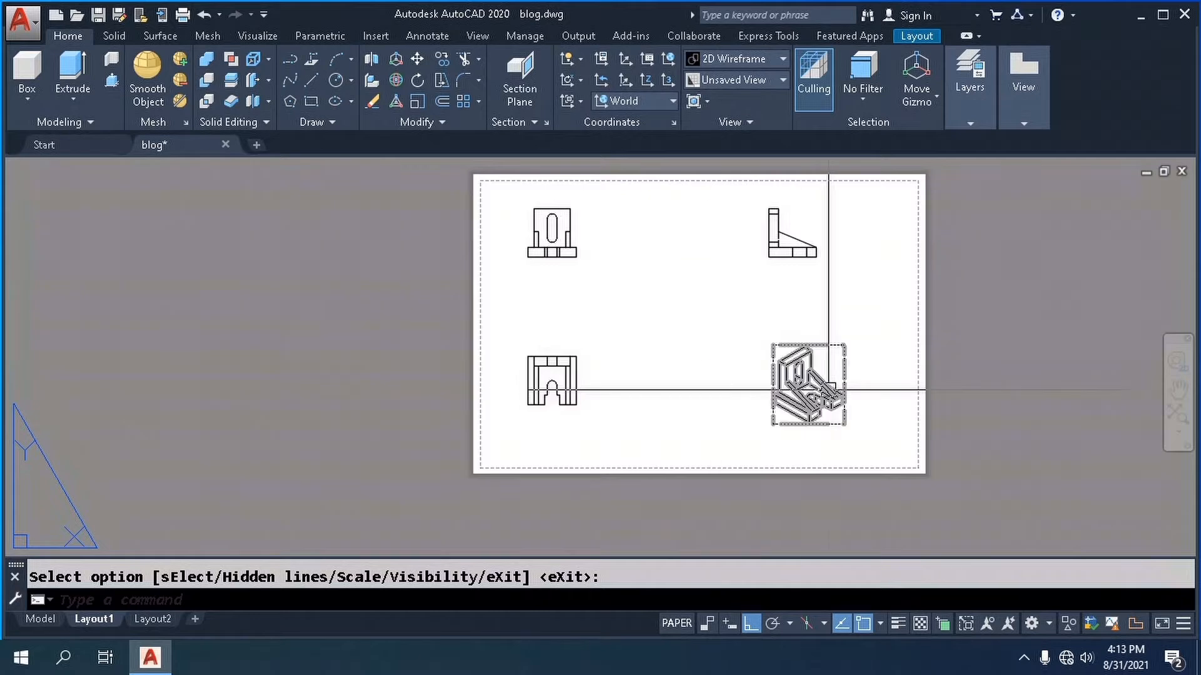
{"action": "scroll", "coordinate": [825, 391], "scroll_direction": "up", "scroll_amount": 3}
{"action": "scroll", "coordinate": [667, 385], "scroll_direction": "down", "scroll_amount": 3}
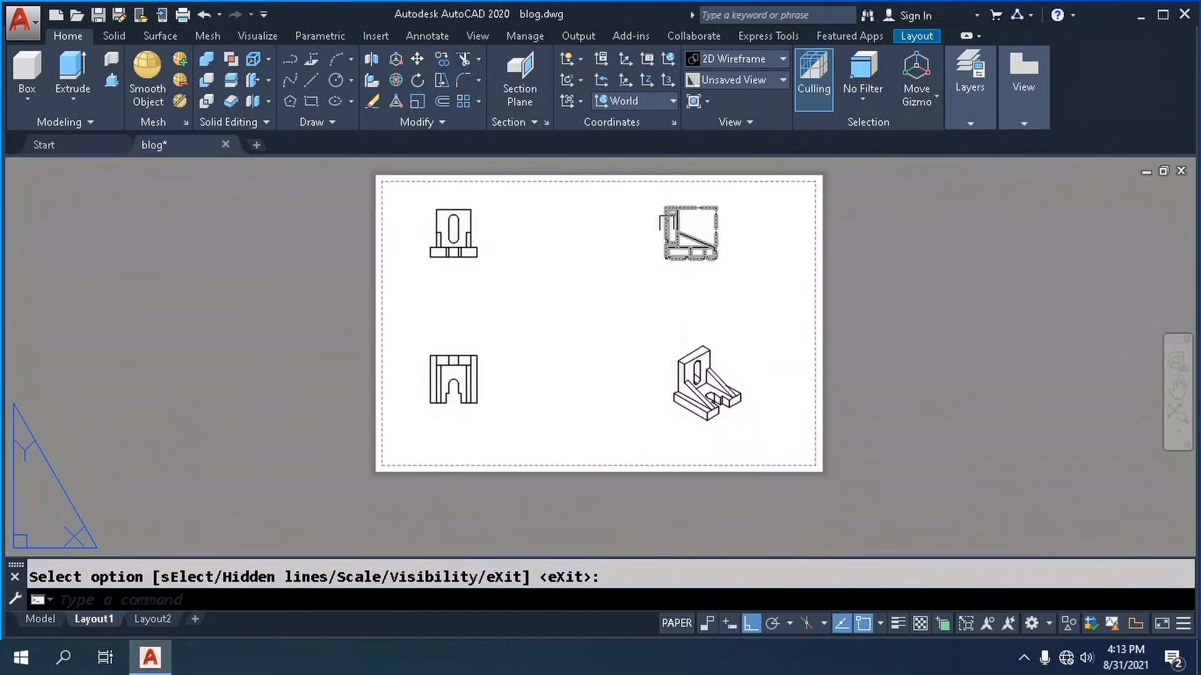
- Erase the projected side view beside the front base view
{"action": "scroll", "coordinate": [669, 214], "scroll_direction": "up", "scroll_amount": 4}
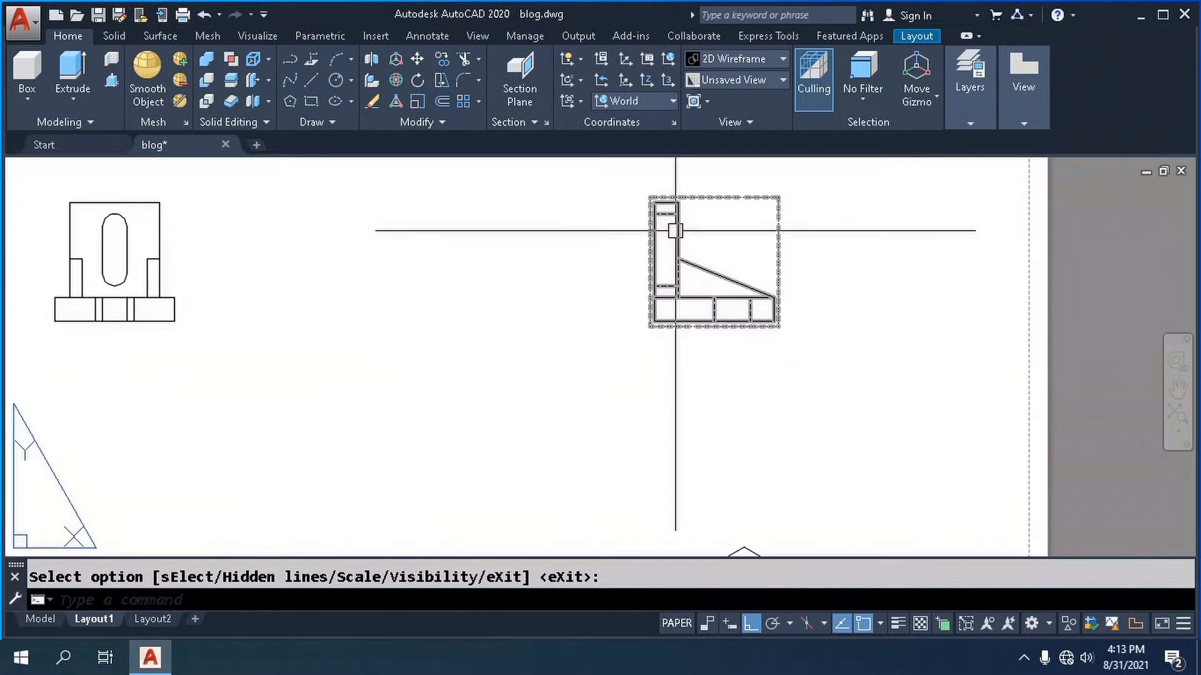
{"action": "scroll", "coordinate": [676, 260], "scroll_direction": "down", "scroll_amount": 2}
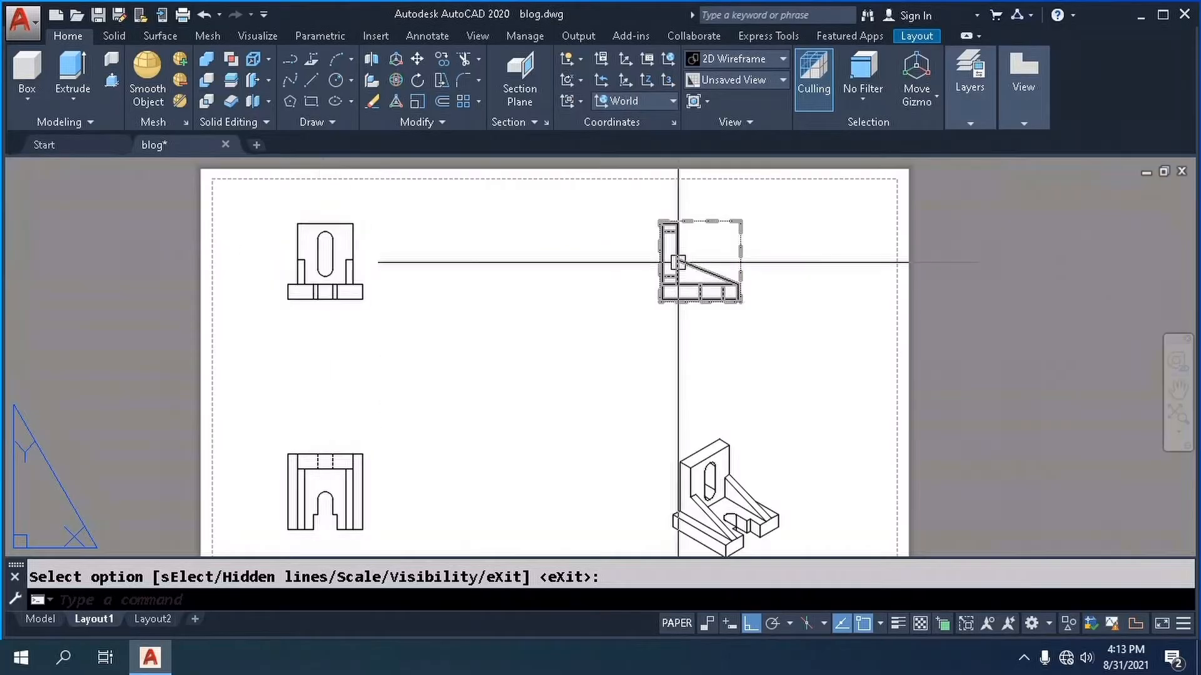
{"action": "type", "text": "e"}
{"action": "key", "text": "Return"}
{"action": "left_click", "coordinate": [689, 249]}
{"action": "key", "text": "Return"}
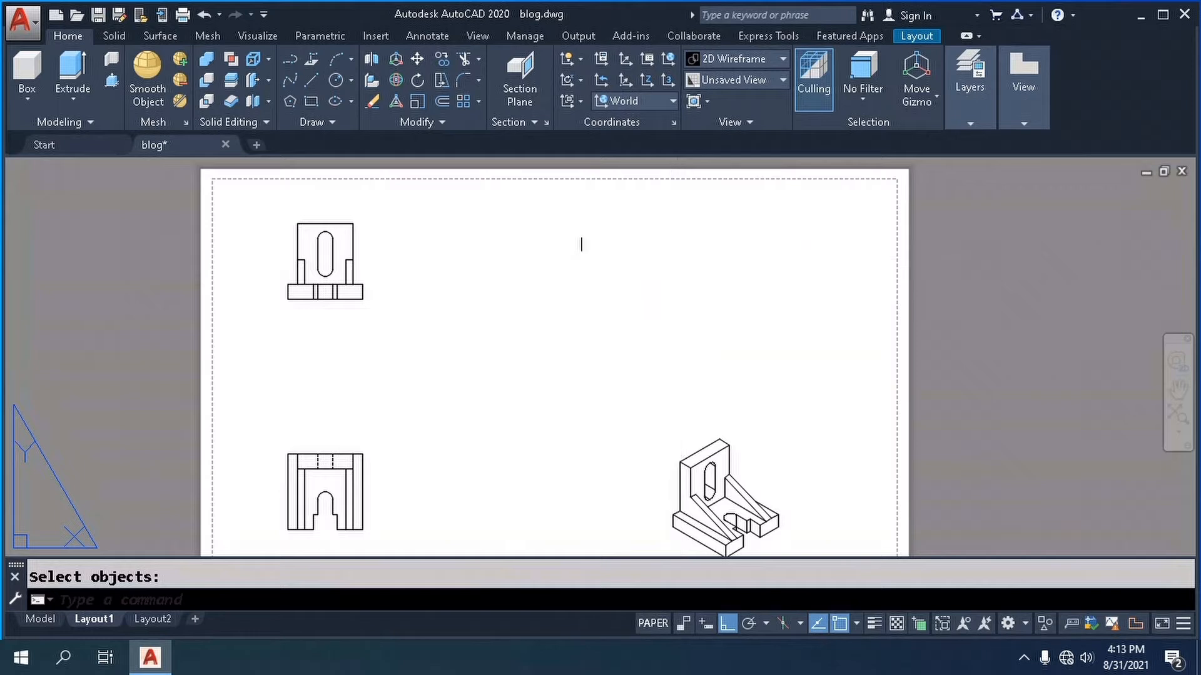
- Create a full section view from the front base view, cut vertically through the slot's centre and placed in the space above the isometric view
{"action": "scroll", "coordinate": [325, 209], "scroll_direction": "up", "scroll_amount": 2}
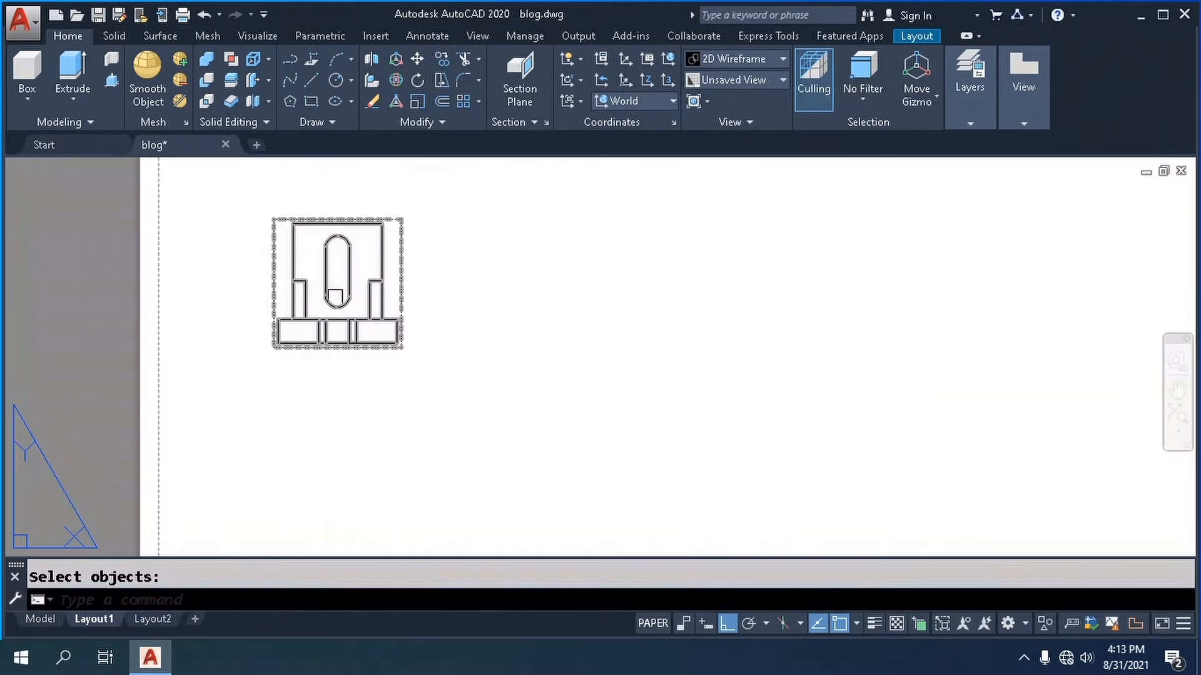
{"action": "scroll", "coordinate": [469, 310], "scroll_direction": "down", "scroll_amount": 2}
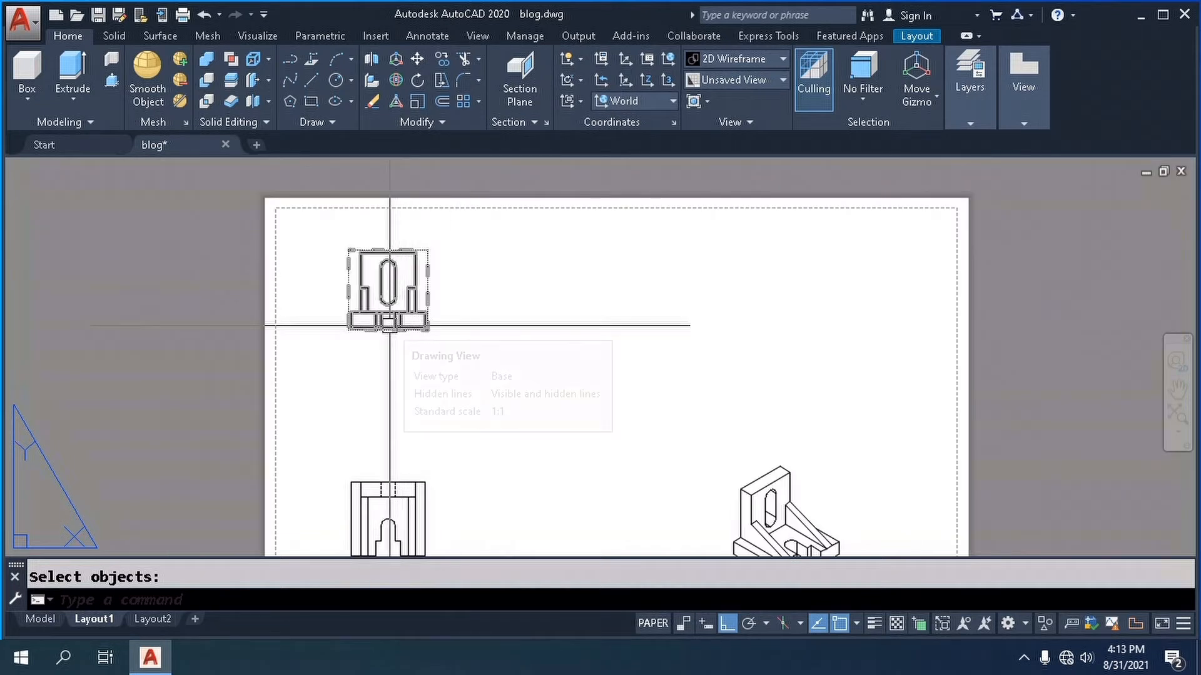
{"action": "left_click", "coordinate": [389, 324]}
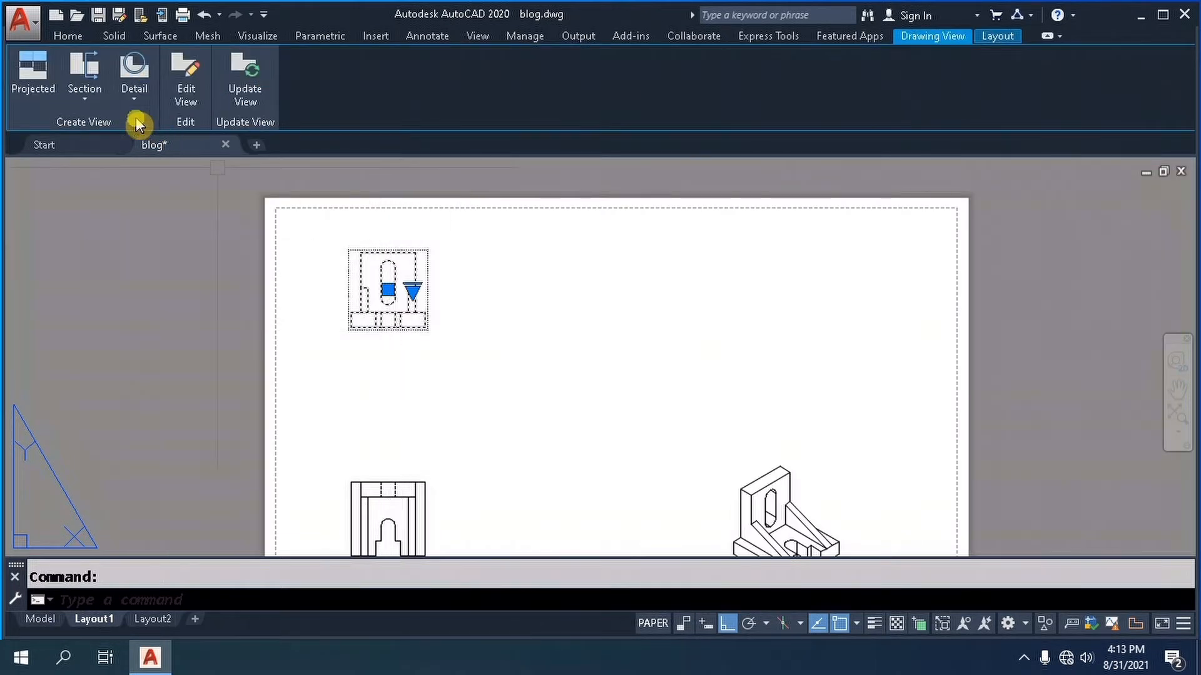
{"action": "left_click", "coordinate": [87, 105]}
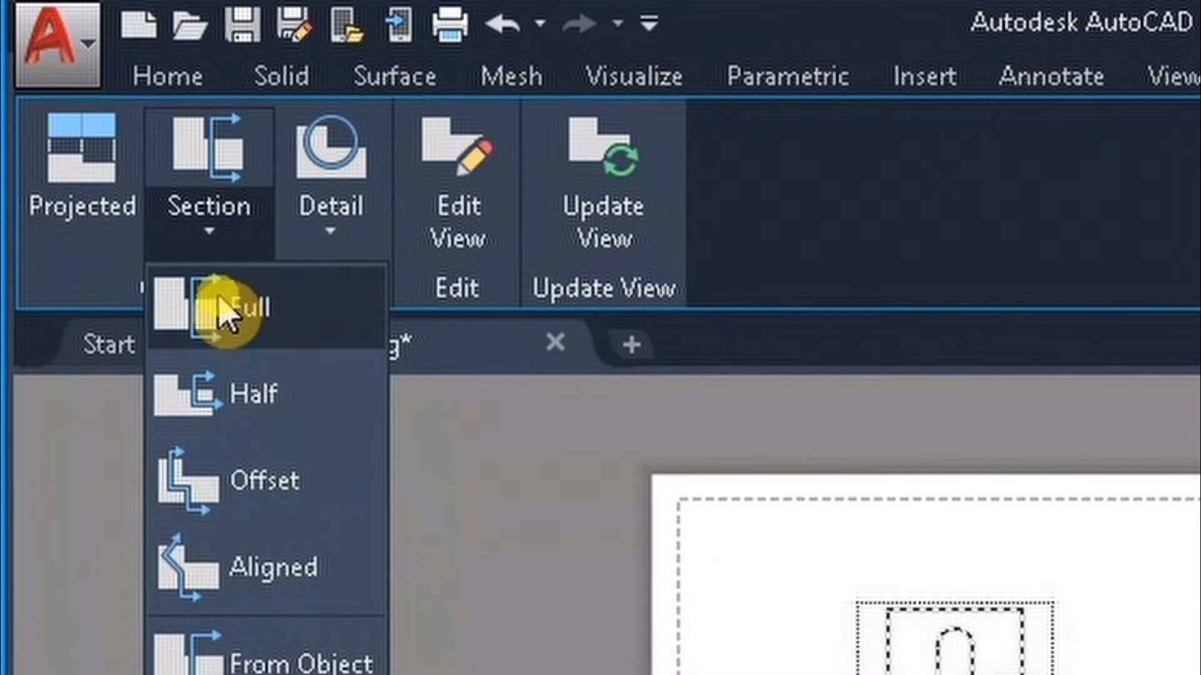
{"action": "left_click", "coordinate": [191, 316]}
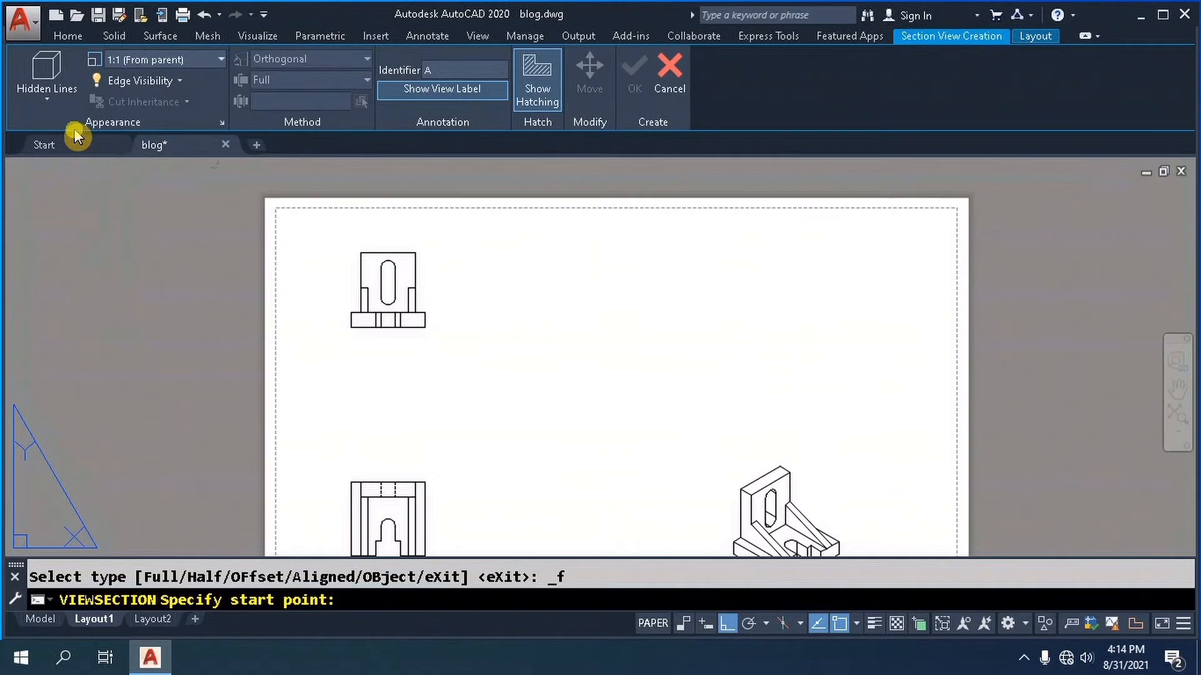
{"action": "scroll", "coordinate": [389, 261], "scroll_direction": "up", "scroll_amount": 4}
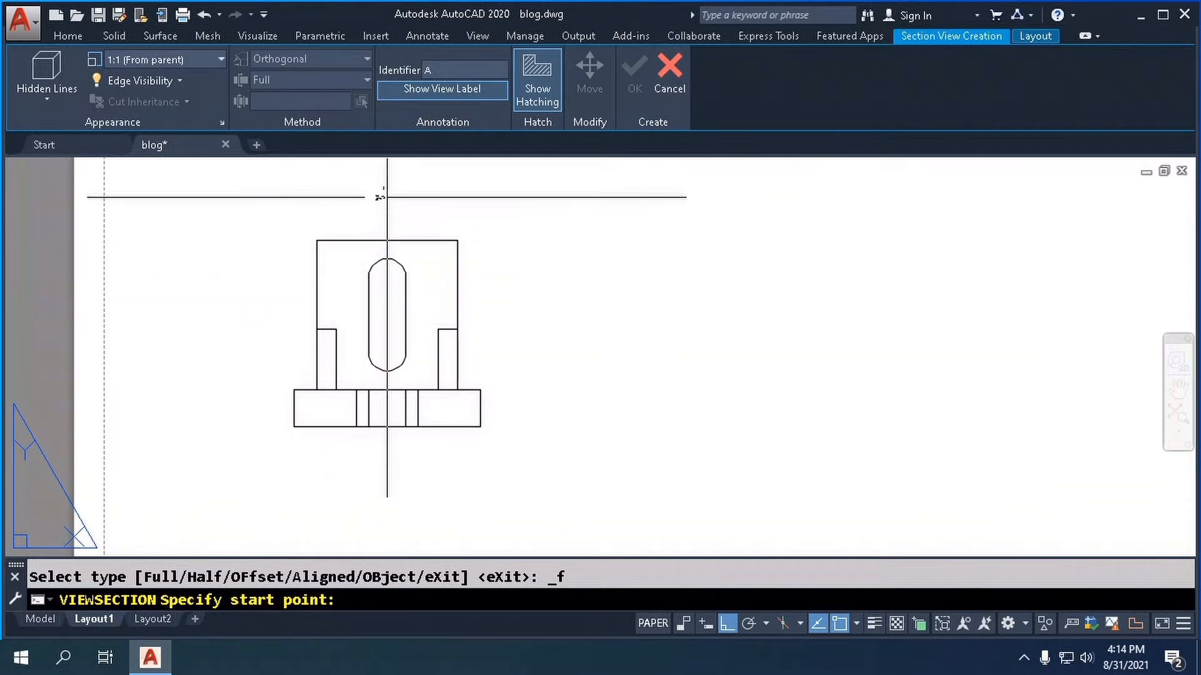
{"action": "scroll", "coordinate": [387, 200], "scroll_direction": "up", "scroll_amount": 2}
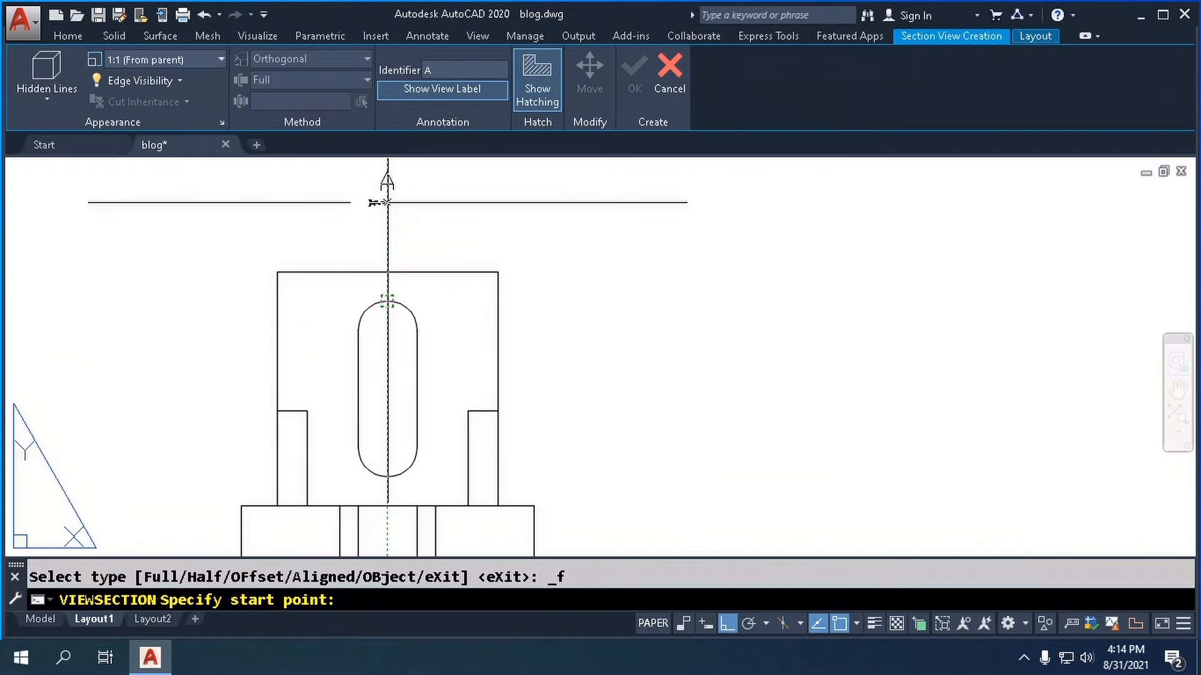
{"action": "left_click", "coordinate": [388, 202]}
{"action": "scroll", "coordinate": [388, 202], "scroll_direction": "down", "scroll_amount": 5}
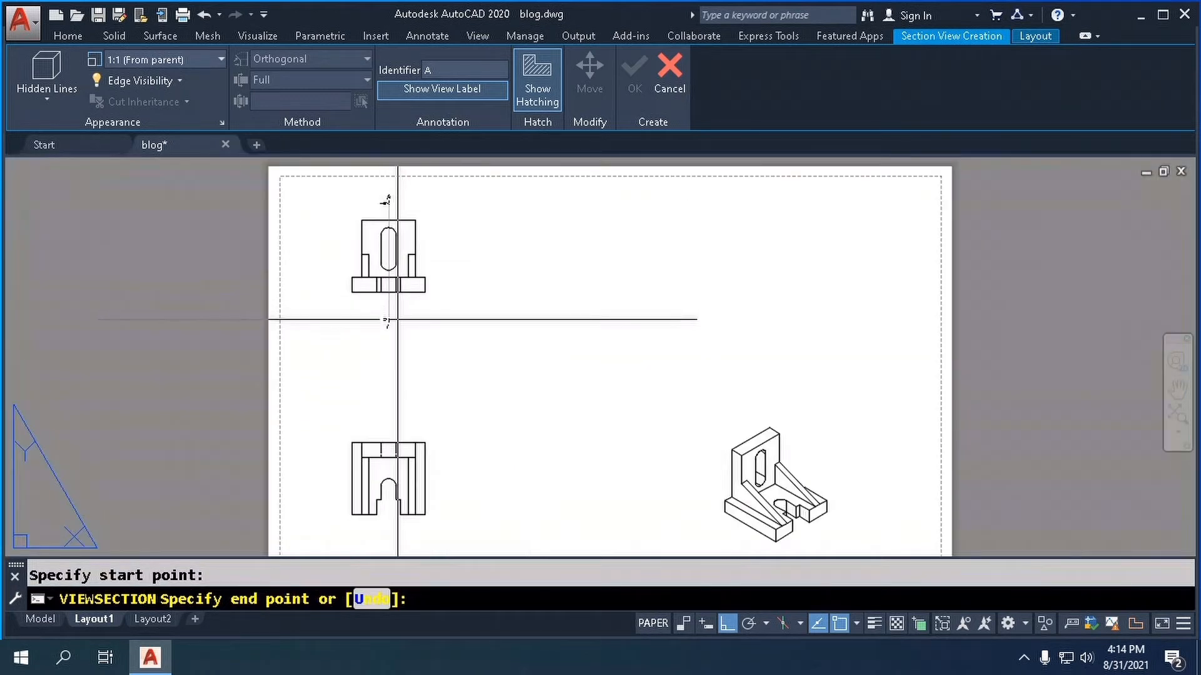
{"action": "left_click", "coordinate": [387, 321]}
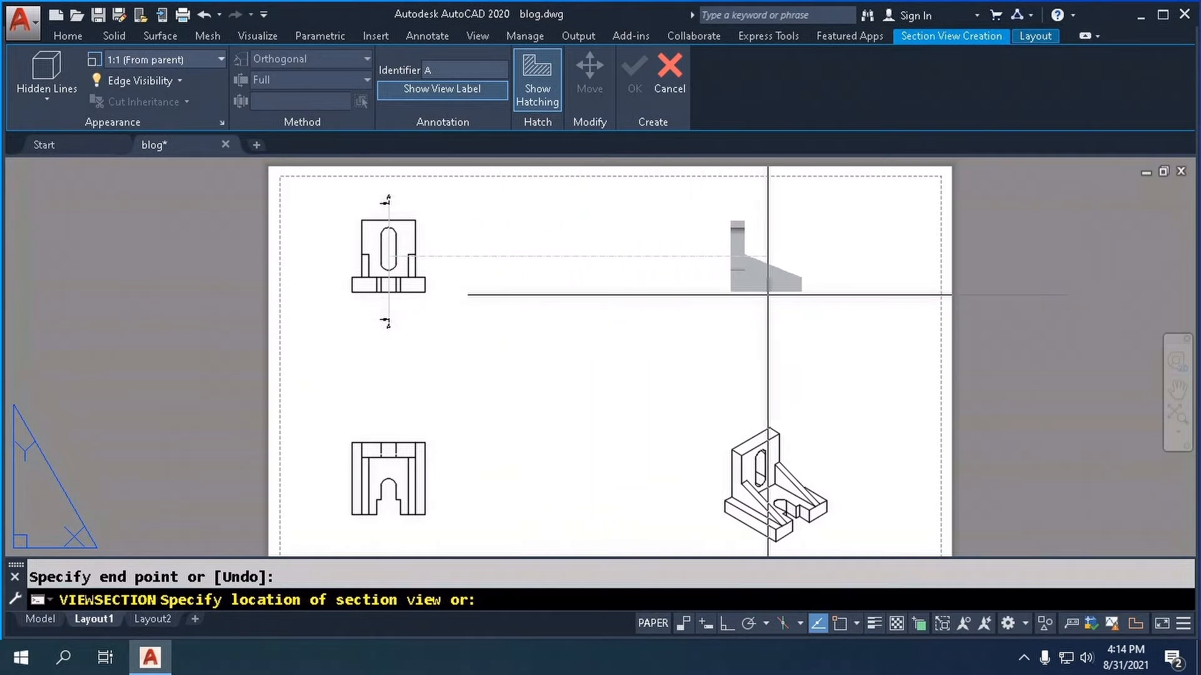
{"action": "left_click", "coordinate": [765, 293]}
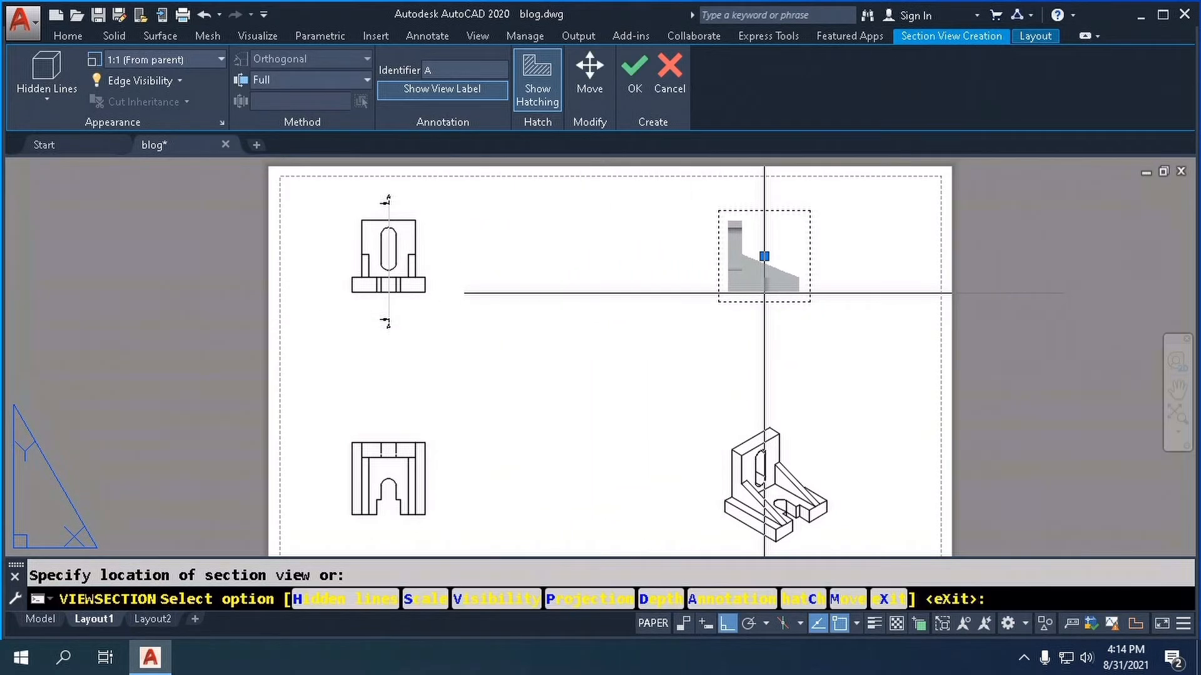
{"action": "key", "text": "Return"}
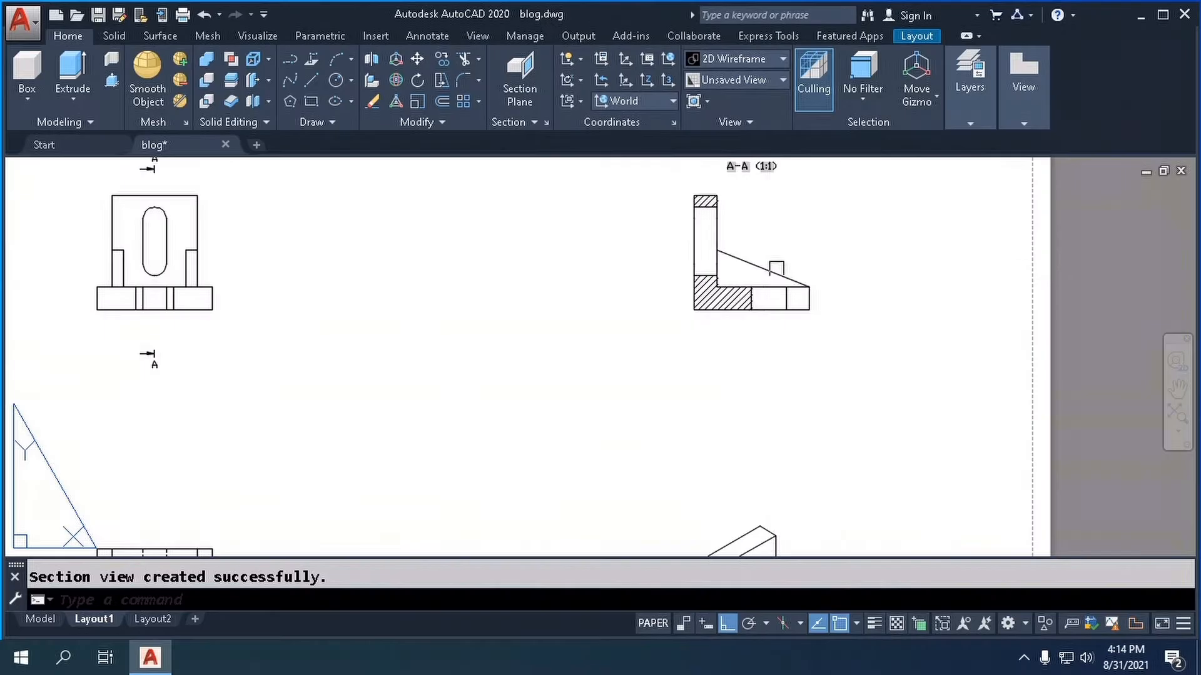
- Examine the hatched cut areas of section view A-A up close and compare them with the other views
{"action": "scroll", "coordinate": [769, 262], "scroll_direction": "up", "scroll_amount": 4}
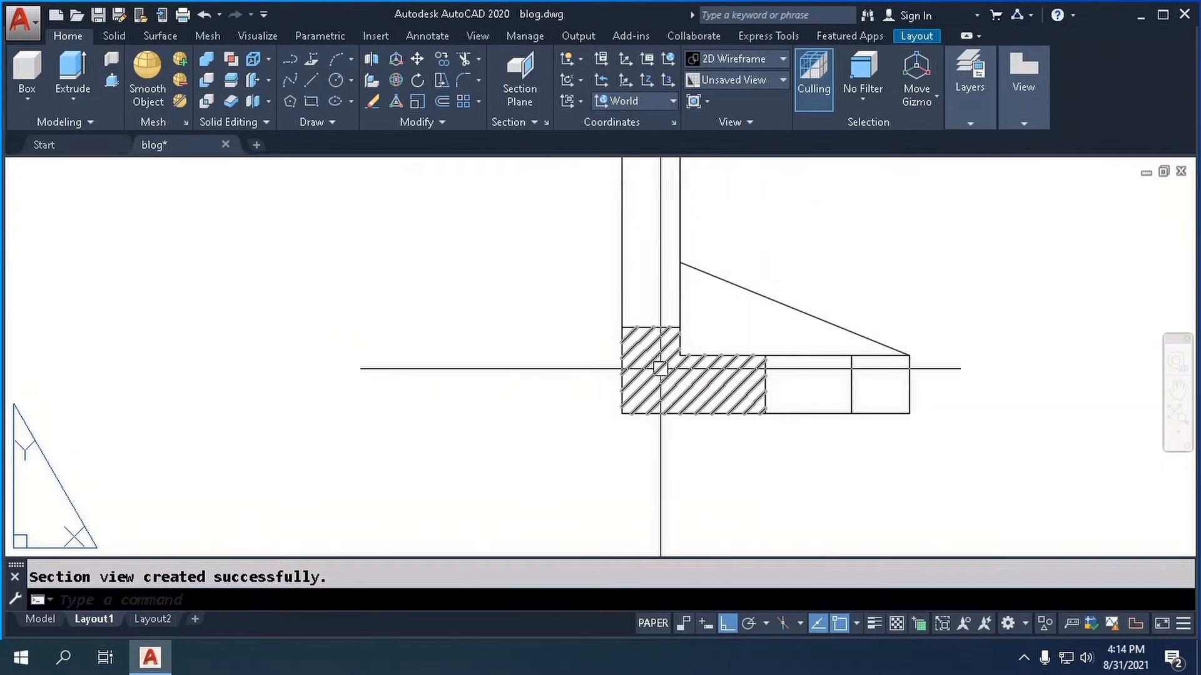
{"action": "scroll", "coordinate": [660, 368], "scroll_direction": "up", "scroll_amount": 2}
{"action": "scroll", "coordinate": [657, 375], "scroll_direction": "down", "scroll_amount": 4}
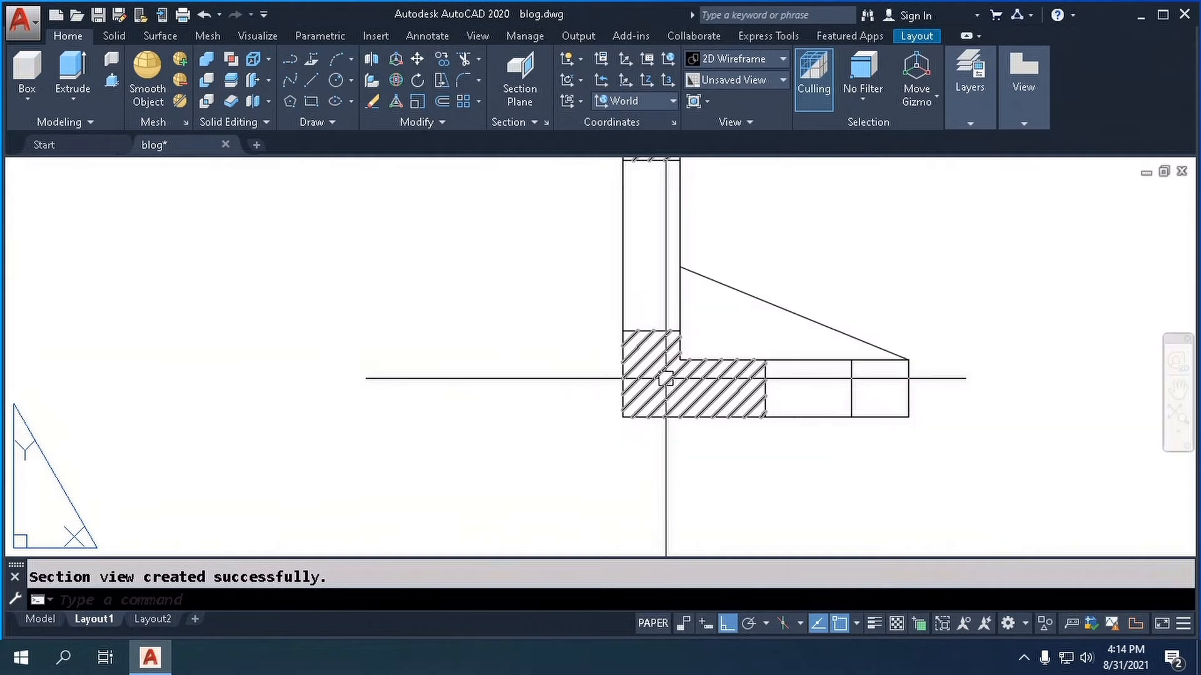
{"action": "scroll", "coordinate": [660, 376], "scroll_direction": "up", "scroll_amount": 4}
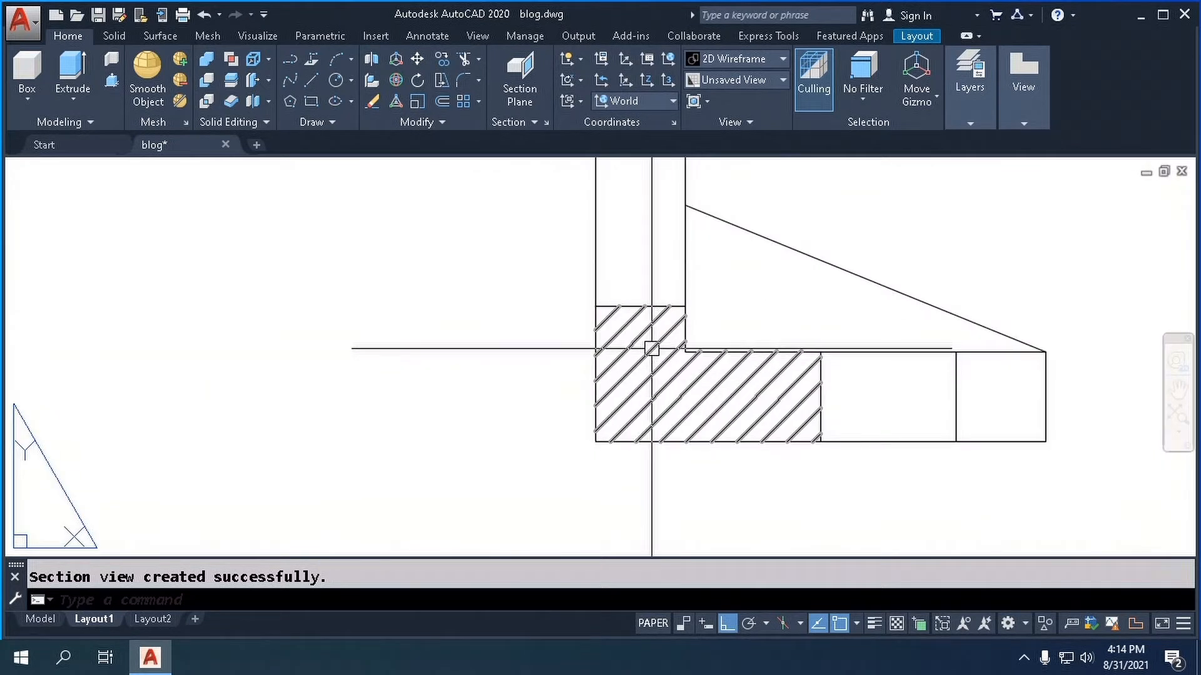
{"action": "scroll", "coordinate": [654, 356], "scroll_direction": "down", "scroll_amount": 2}
{"action": "scroll", "coordinate": [656, 360], "scroll_direction": "up", "scroll_amount": 2}
{"action": "scroll", "coordinate": [651, 341], "scroll_direction": "down", "scroll_amount": 2}
{"action": "scroll", "coordinate": [651, 339], "scroll_direction": "down", "scroll_amount": 2}
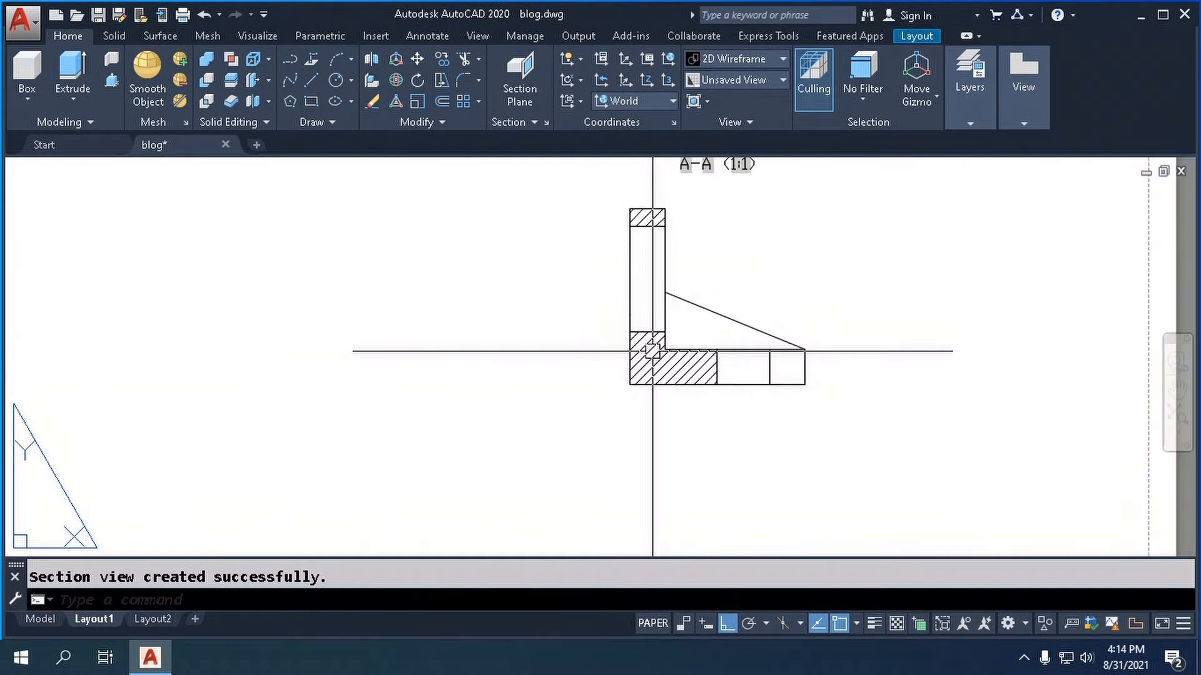
{"action": "scroll", "coordinate": [651, 345], "scroll_direction": "down", "scroll_amount": 2}
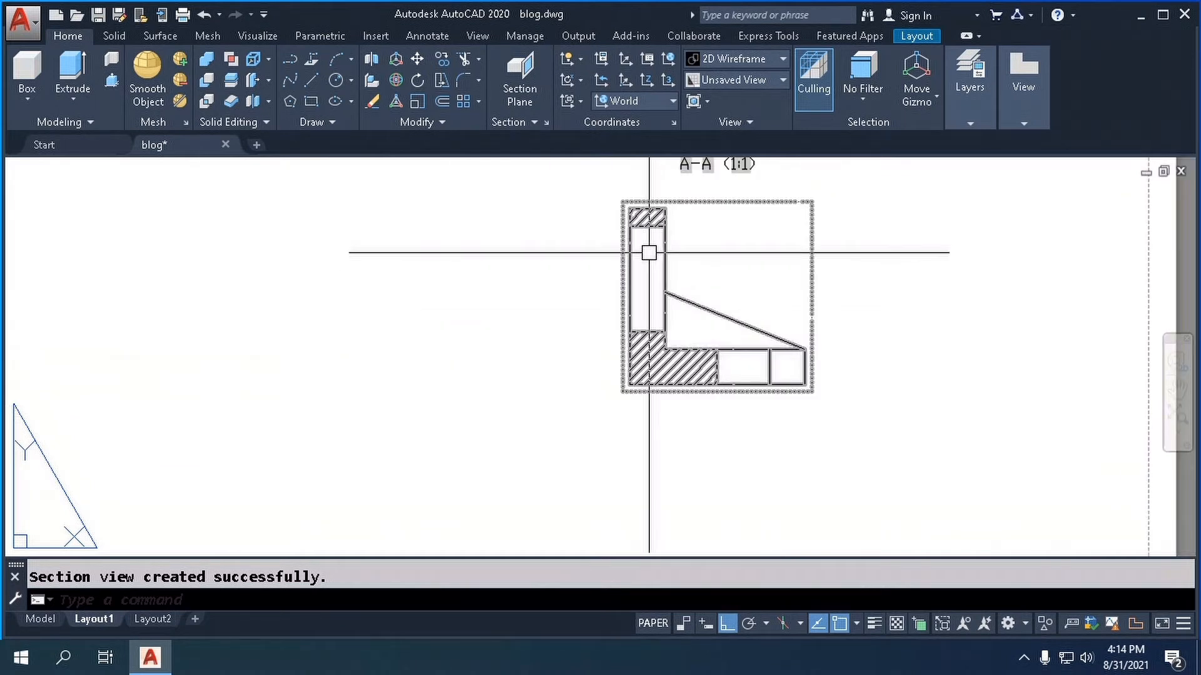
{"action": "scroll", "coordinate": [661, 266], "scroll_direction": "down", "scroll_amount": 3}
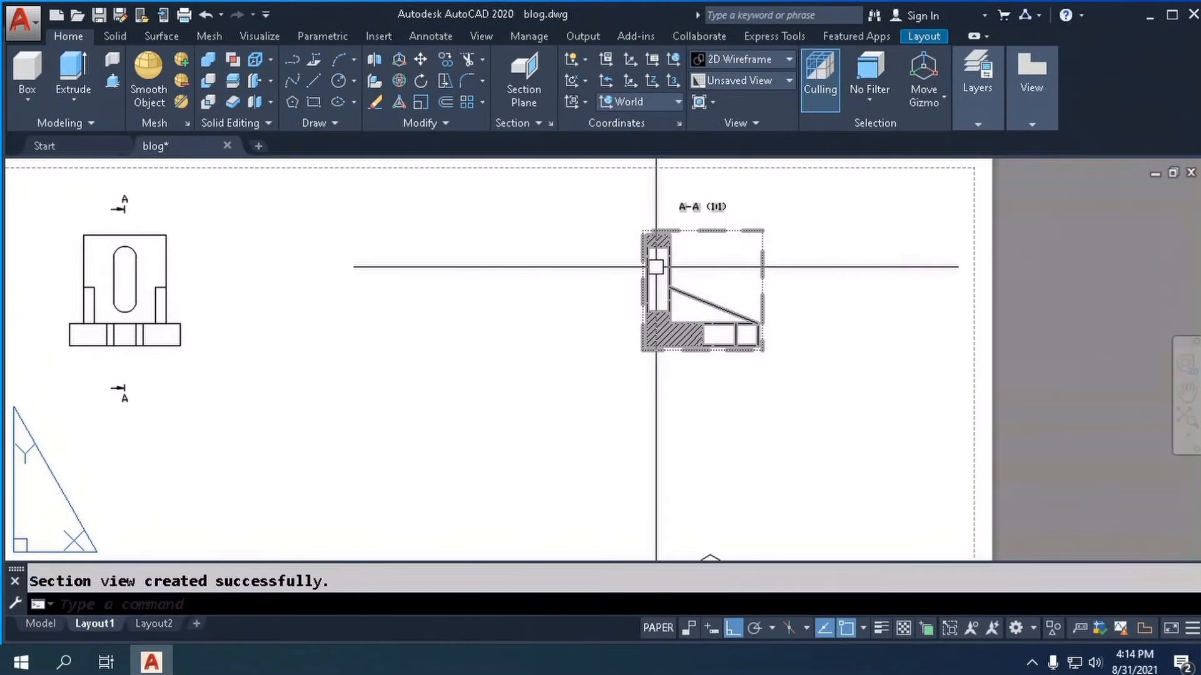
{"action": "scroll", "coordinate": [659, 285], "scroll_direction": "up", "scroll_amount": 4}
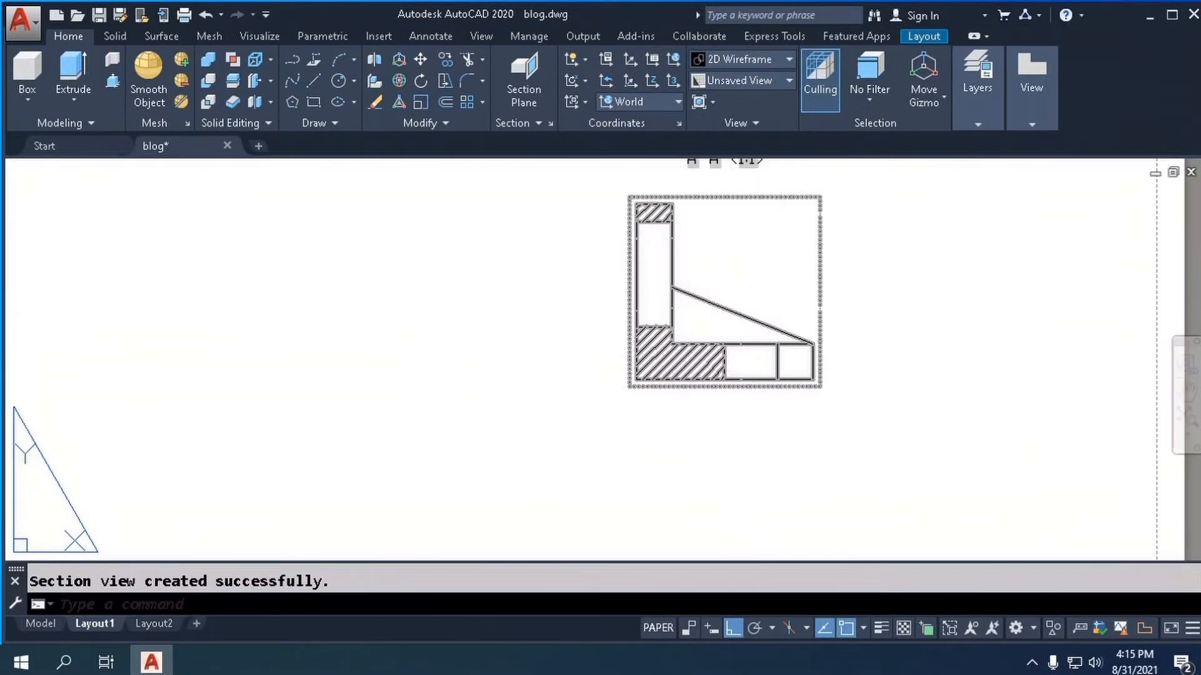
{"action": "scroll", "coordinate": [696, 350], "scroll_direction": "down", "scroll_amount": 3}
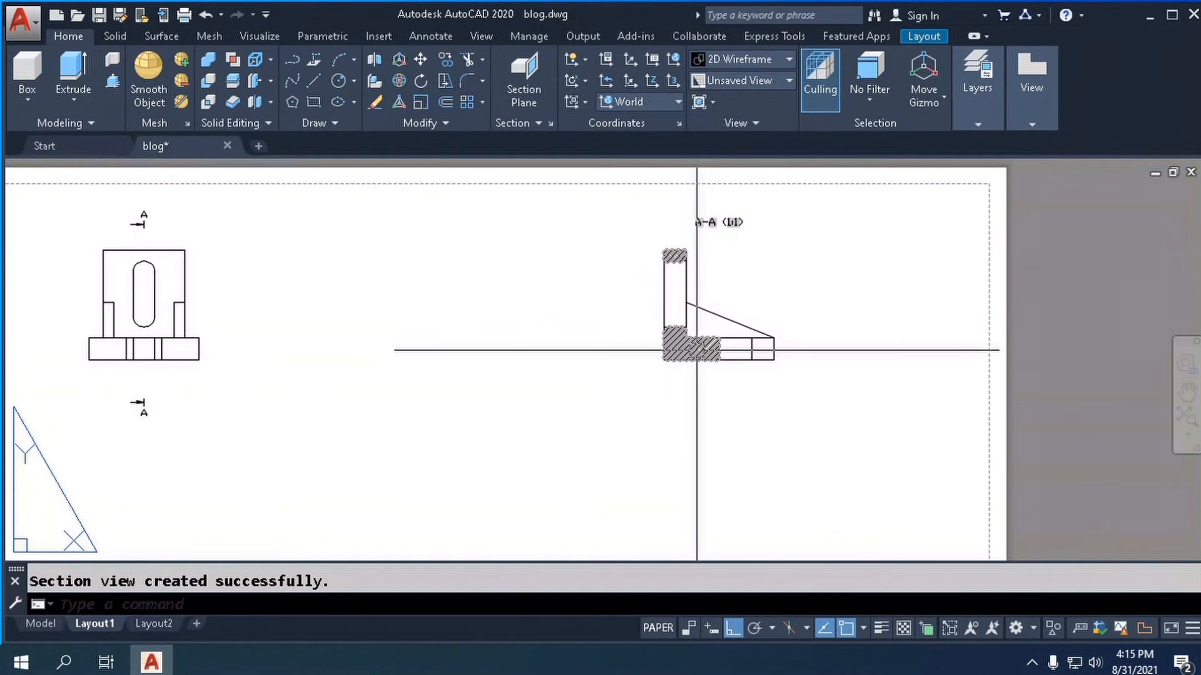
{"action": "scroll", "coordinate": [697, 351], "scroll_direction": "up", "scroll_amount": 2}
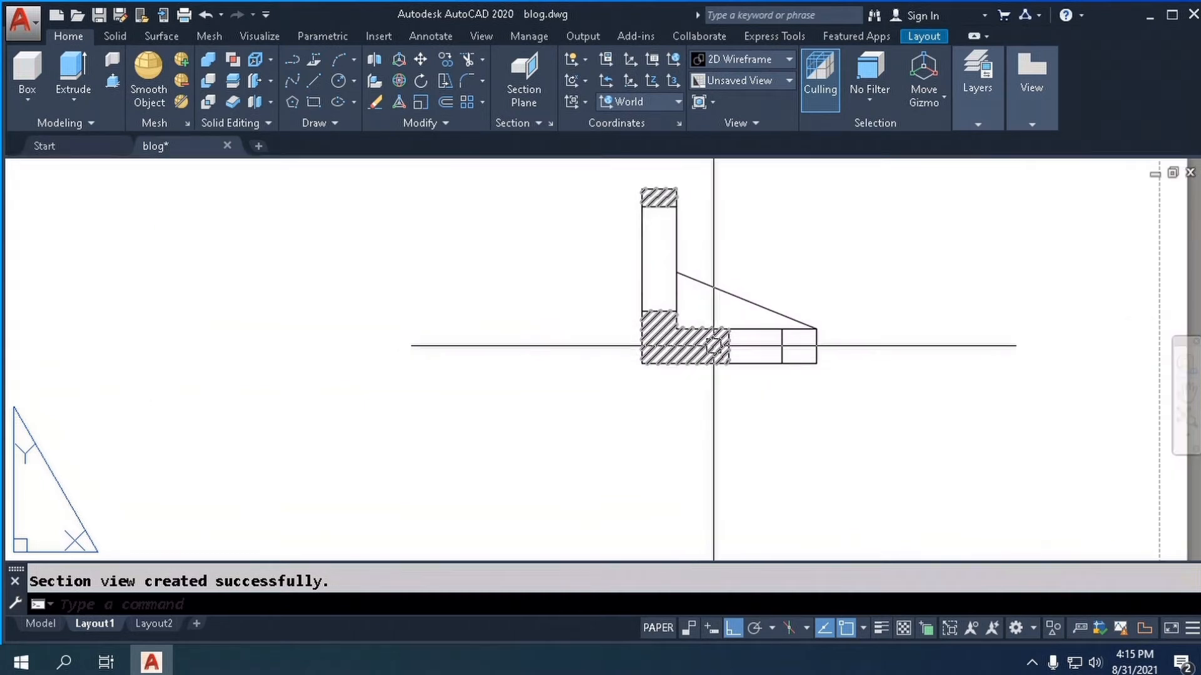
{"action": "scroll", "coordinate": [696, 350], "scroll_direction": "up", "scroll_amount": 2}
{"action": "scroll", "coordinate": [694, 332], "scroll_direction": "down", "scroll_amount": 5}
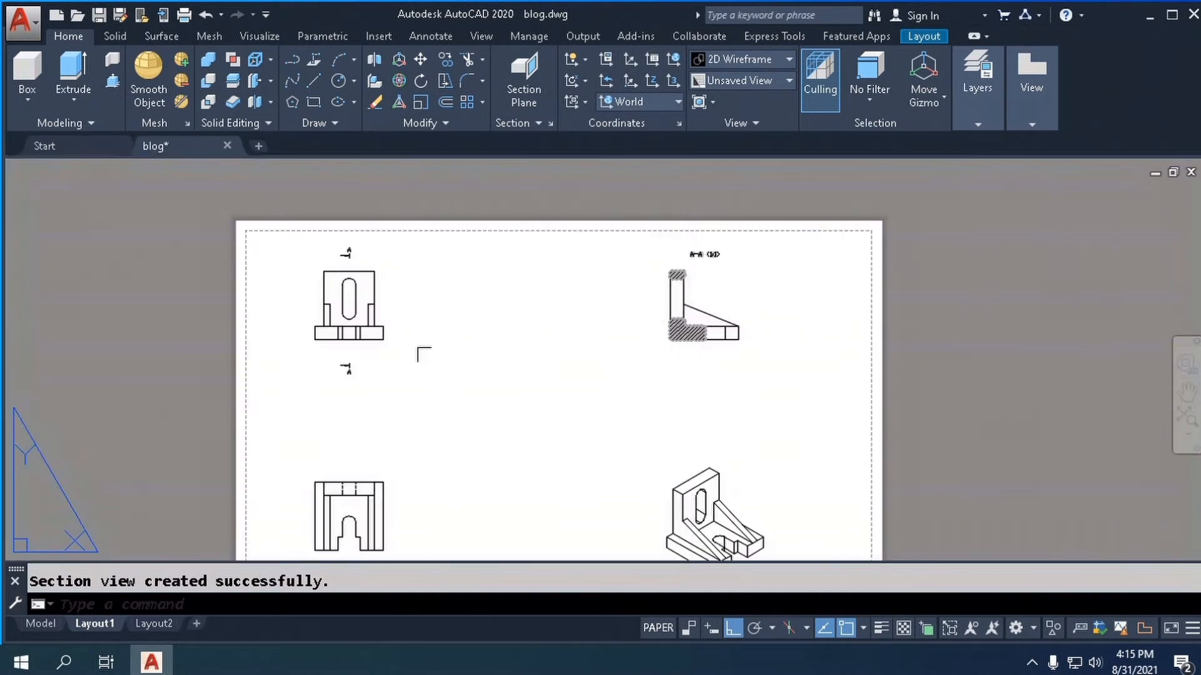
- Examine the section arrows and identifier letters above and below the front view
{"action": "scroll", "coordinate": [325, 384], "scroll_direction": "up", "scroll_amount": 4}
{"action": "scroll", "coordinate": [401, 350], "scroll_direction": "down", "scroll_amount": 3}
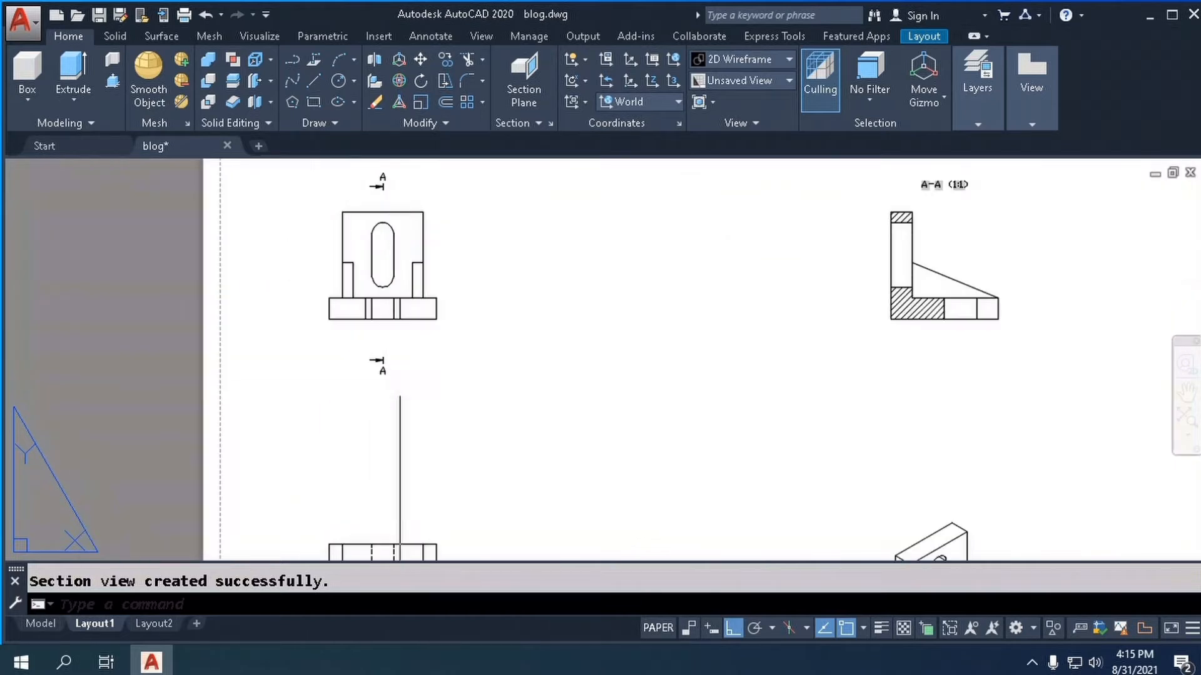
{"action": "scroll", "coordinate": [382, 178], "scroll_direction": "up", "scroll_amount": 3}
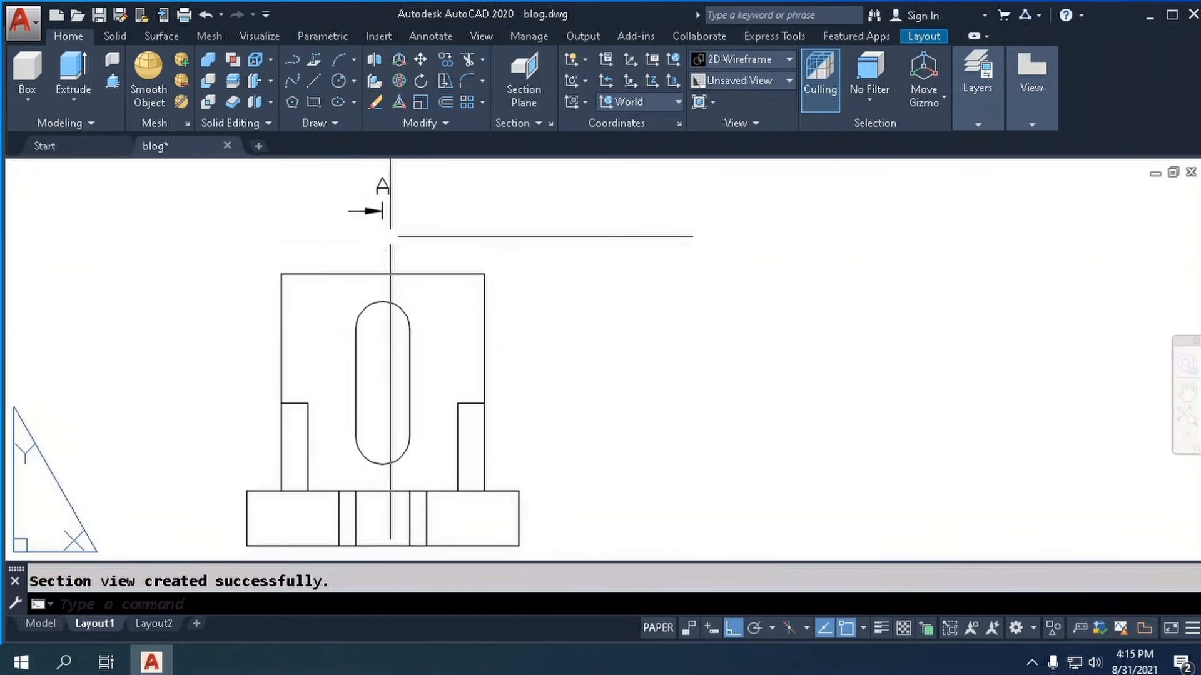
{"action": "scroll", "coordinate": [377, 216], "scroll_direction": "down", "scroll_amount": 2}
{"action": "scroll", "coordinate": [382, 225], "scroll_direction": "up", "scroll_amount": 4}
{"action": "scroll", "coordinate": [382, 225], "scroll_direction": "down", "scroll_amount": 1}
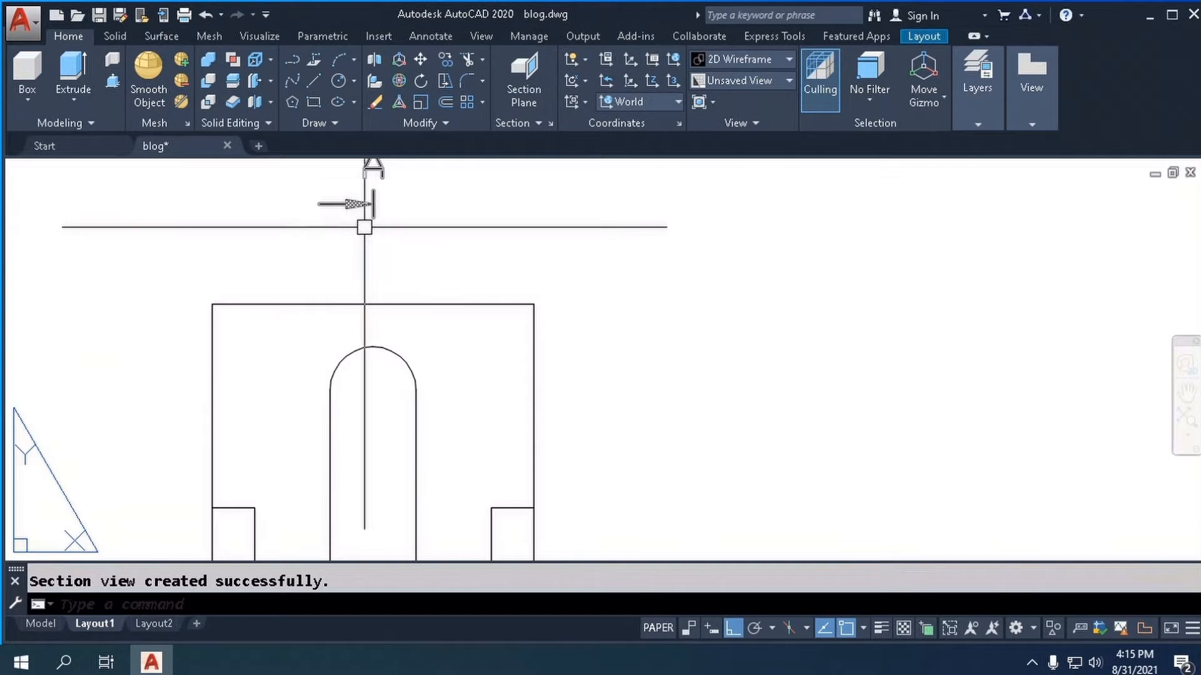
{"action": "scroll", "coordinate": [368, 227], "scroll_direction": "down", "scroll_amount": 3}
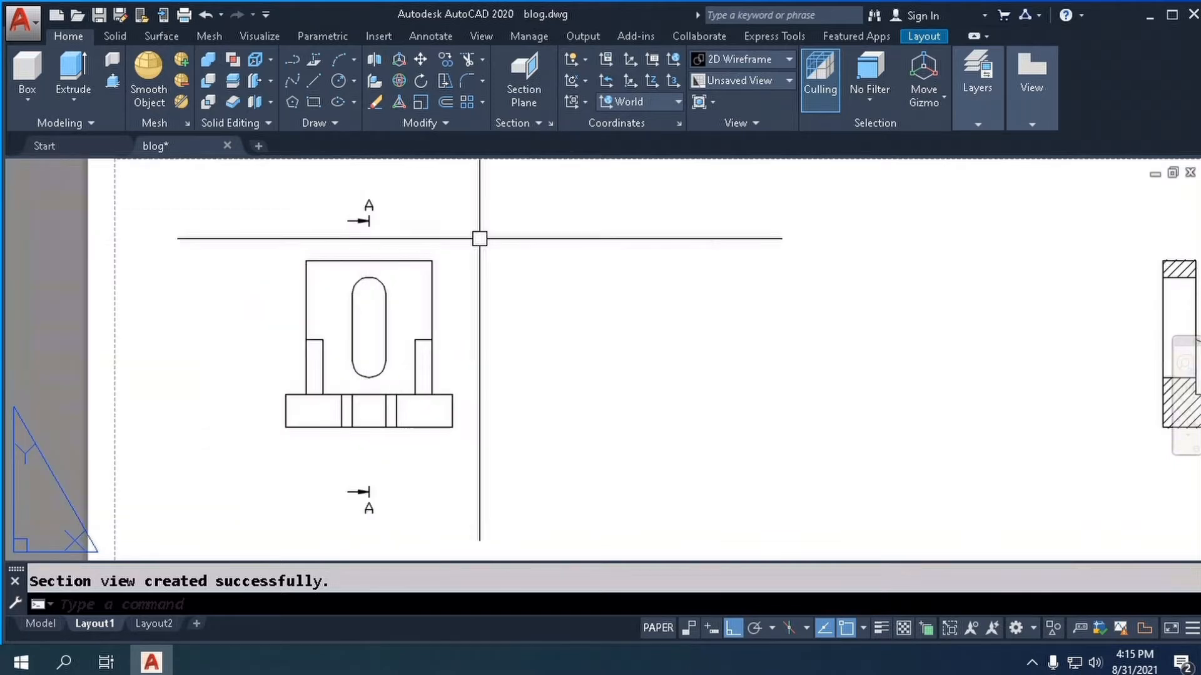
- Modify the Metric50 section view style to show cutting plane lines with the HIDDEN2 linetype
{"action": "left_click", "coordinate": [1041, 126]}
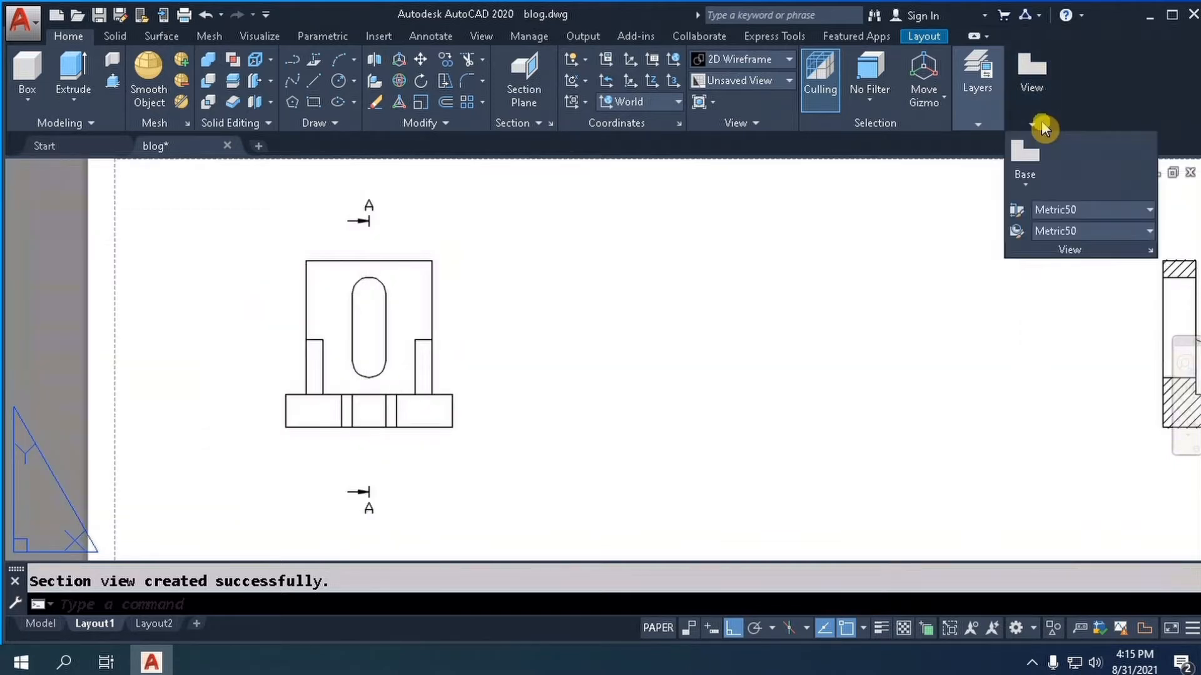
{"action": "left_click", "coordinate": [1017, 213]}
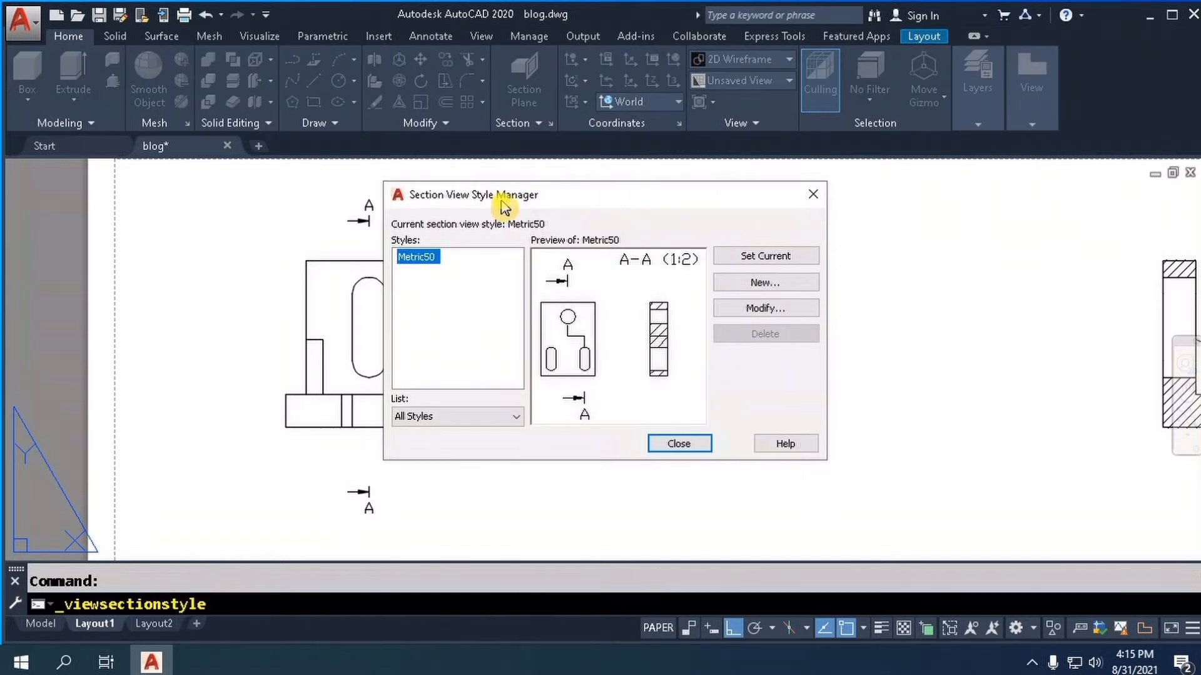
{"action": "left_click_drag", "start_coordinate": [522, 204], "coordinate": [592, 202]}
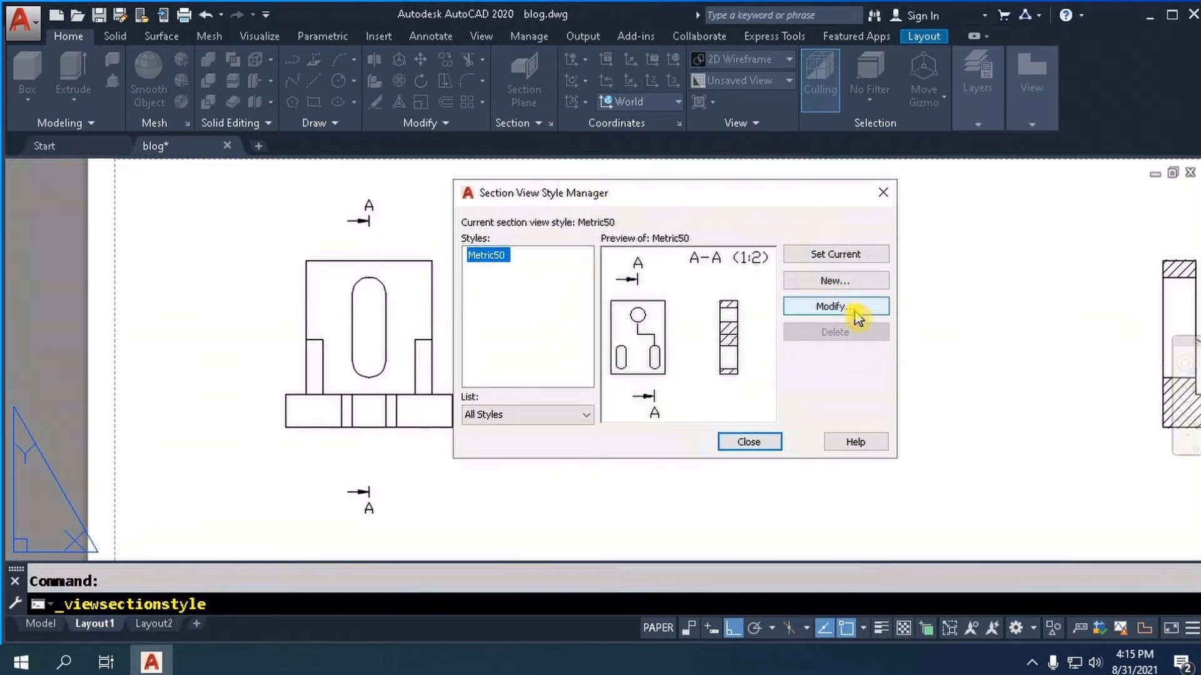
{"action": "left_click", "coordinate": [855, 310]}
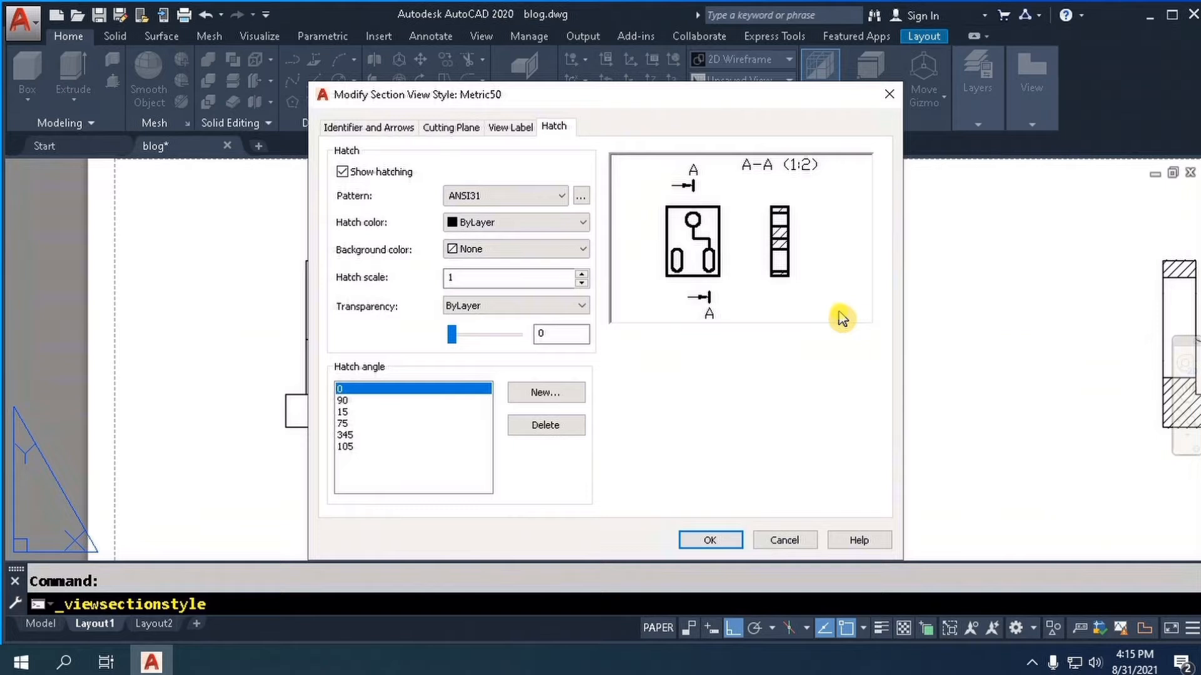
{"action": "left_click_drag", "start_coordinate": [537, 111], "coordinate": [738, 117]}
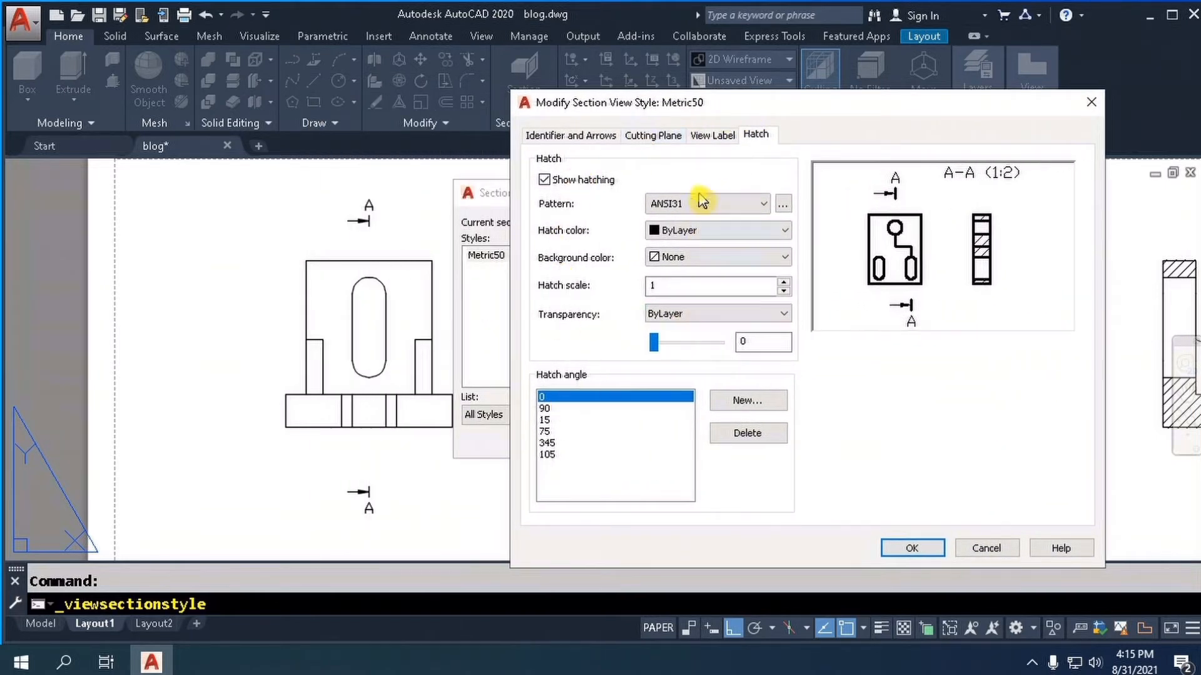
{"action": "left_click", "coordinate": [665, 143]}
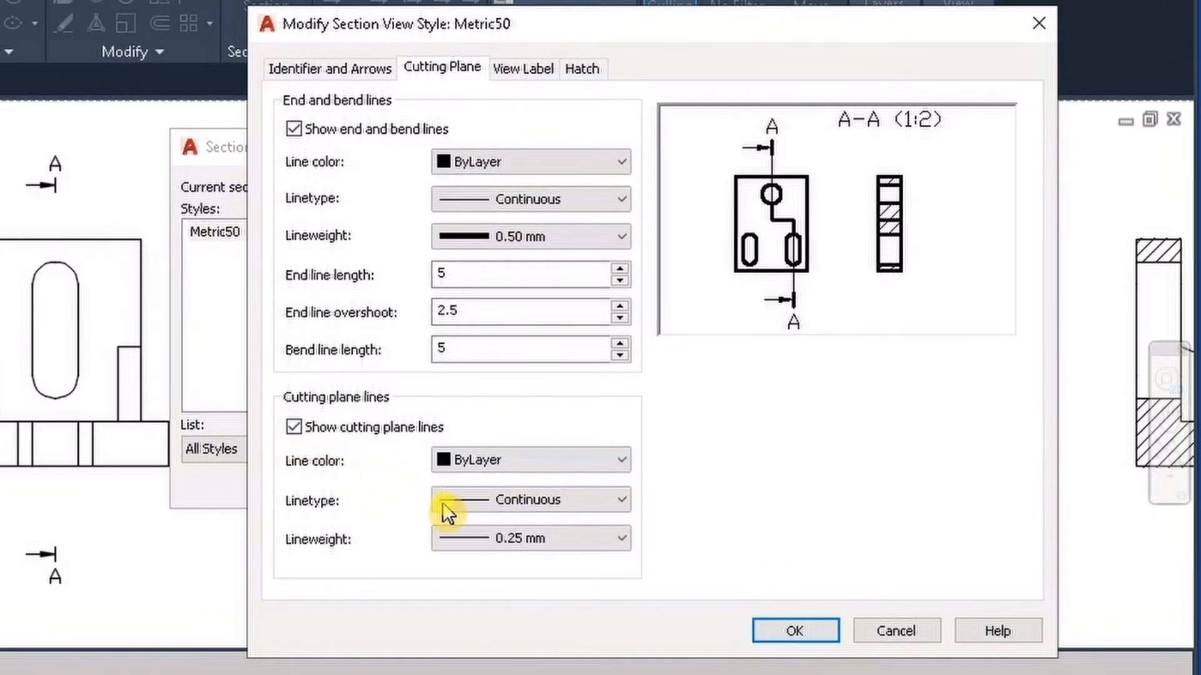
{"action": "left_click", "coordinate": [547, 514]}
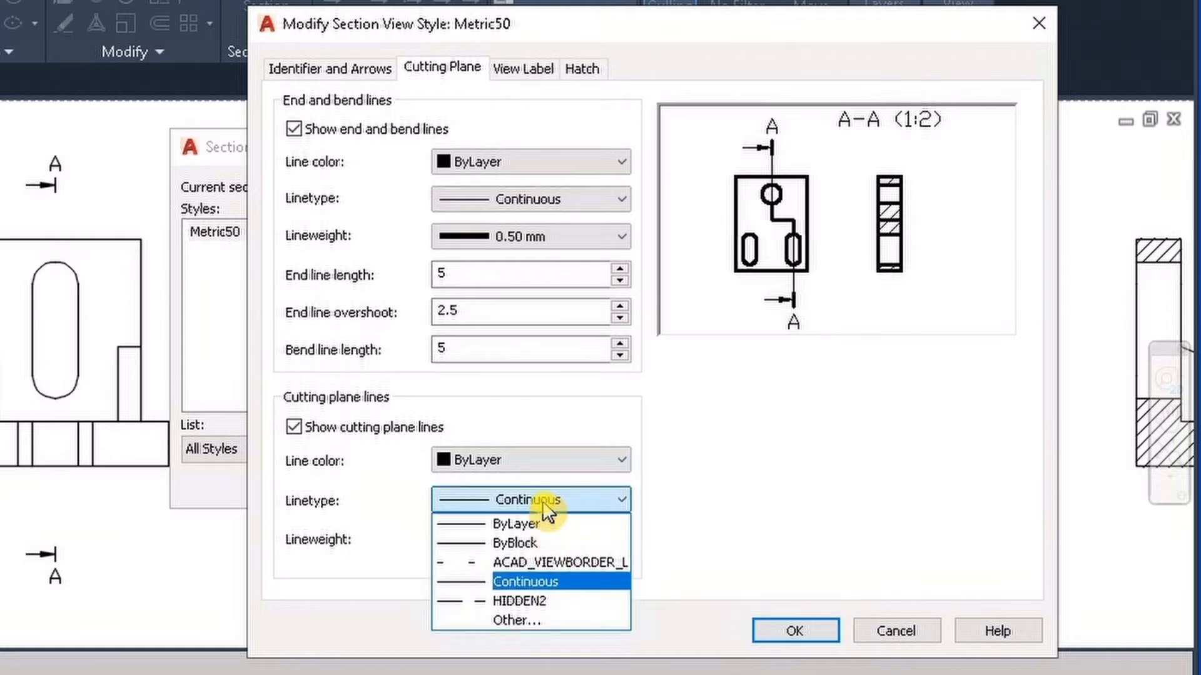
{"action": "left_click", "coordinate": [529, 601]}
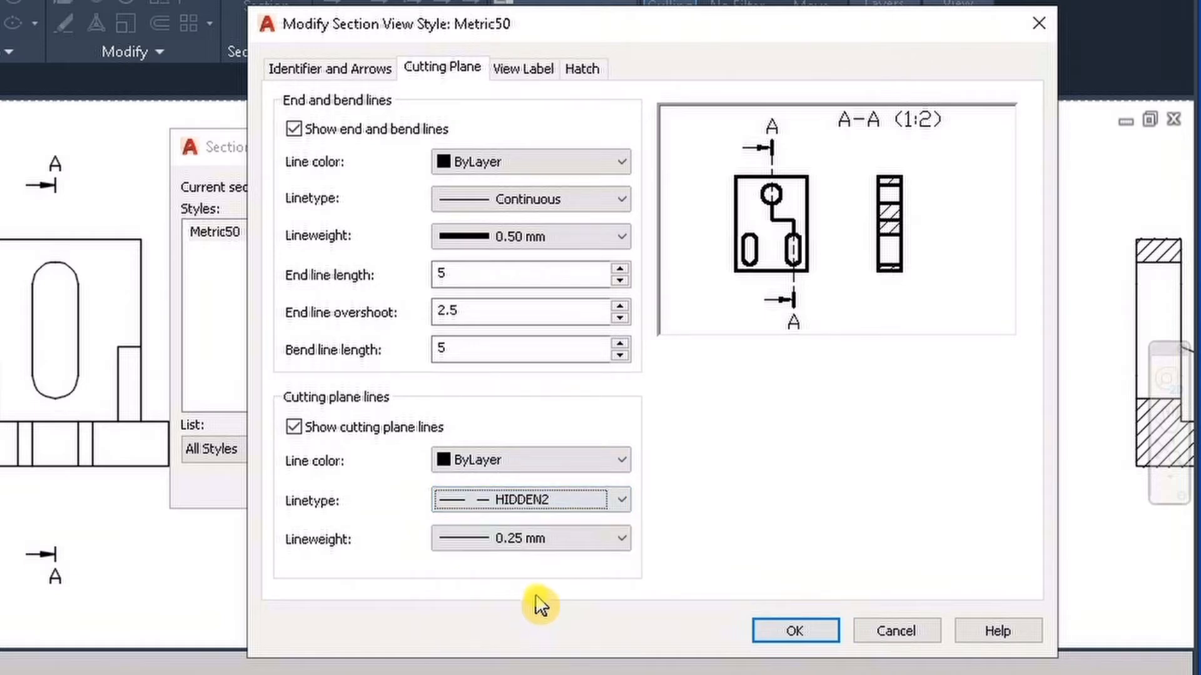
{"action": "left_click", "coordinate": [803, 630]}
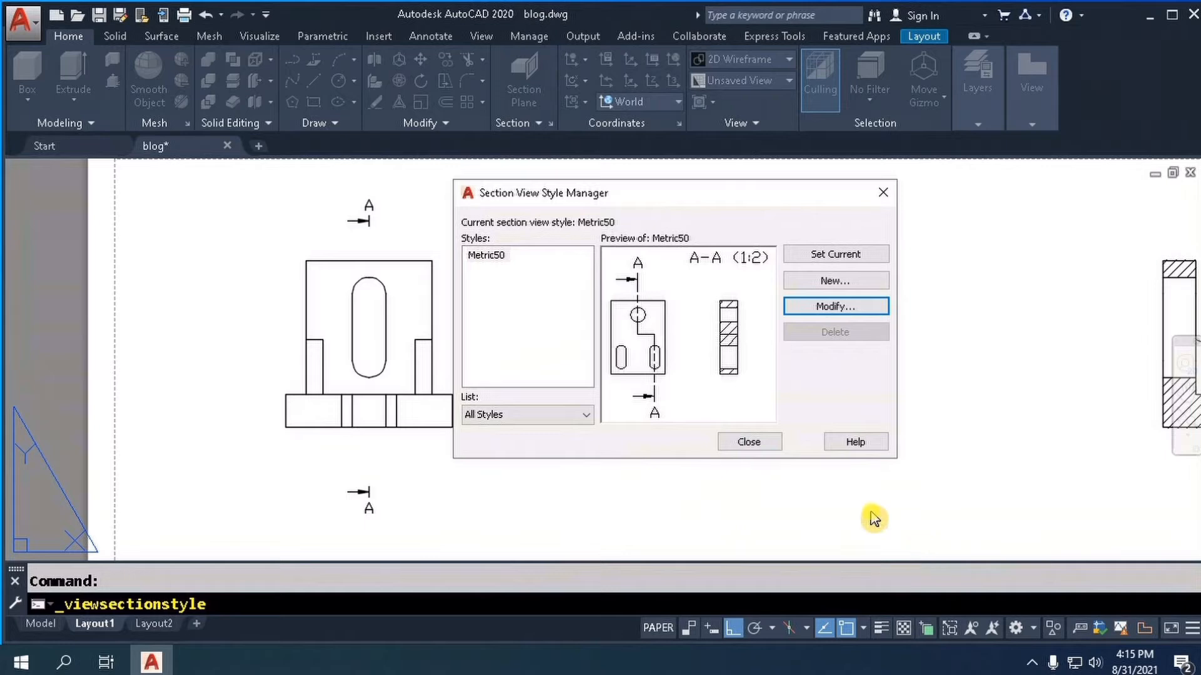
{"action": "left_click", "coordinate": [750, 442]}
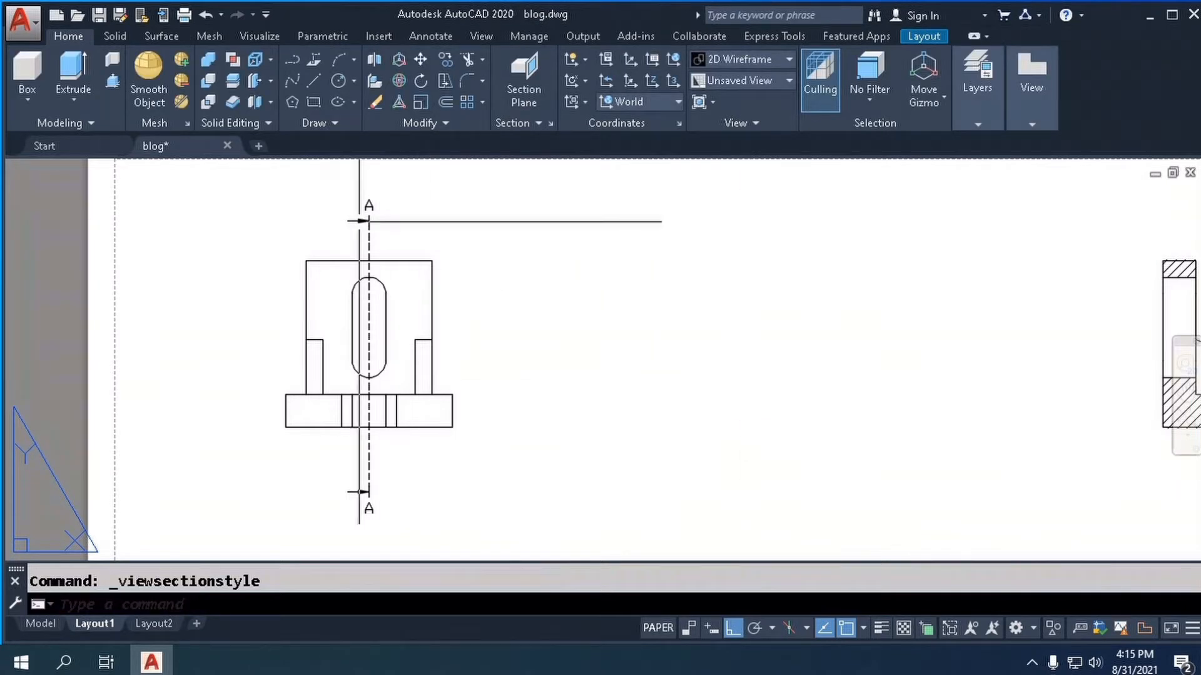
- Examine the dashed cutting plane line on the front view and compare it with section A-A, the top view and the isometric view
{"action": "scroll", "coordinate": [349, 243], "scroll_direction": "up", "scroll_amount": 1}
{"action": "scroll", "coordinate": [337, 243], "scroll_direction": "down", "scroll_amount": 3}
{"action": "scroll", "coordinate": [691, 260], "scroll_direction": "up", "scroll_amount": 2}
{"action": "scroll", "coordinate": [692, 261], "scroll_direction": "down", "scroll_amount": 2}
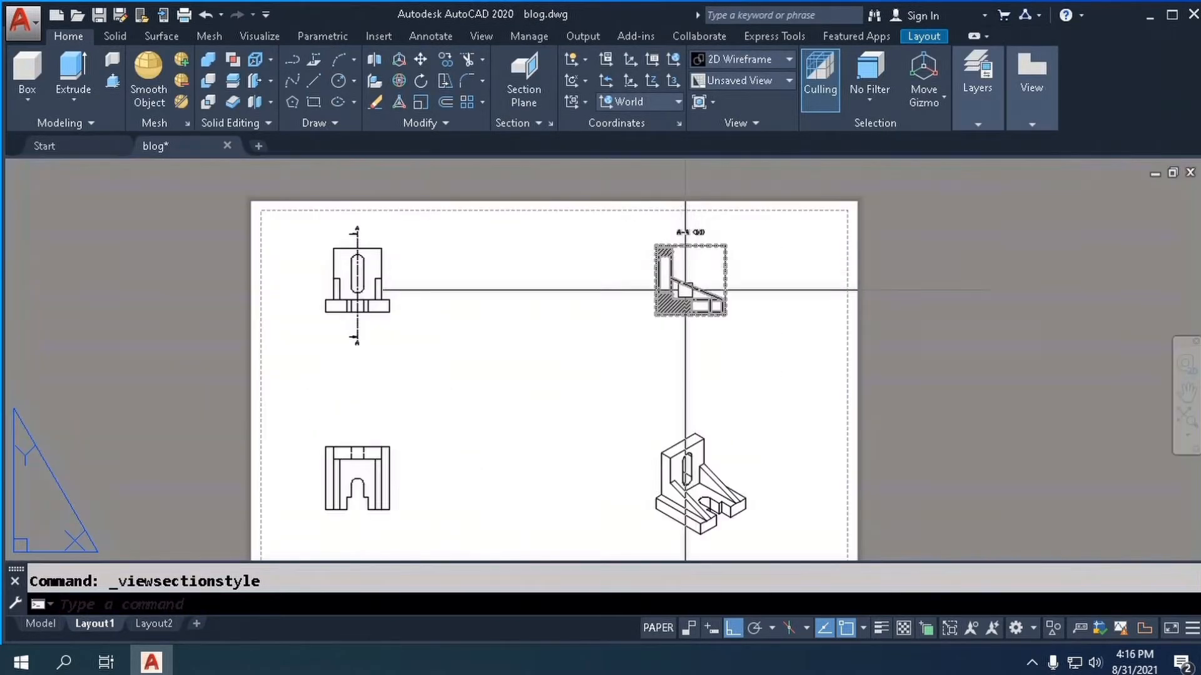
{"action": "scroll", "coordinate": [682, 289], "scroll_direction": "up", "scroll_amount": 1}
{"action": "mouse_move", "coordinate": [681, 289]}
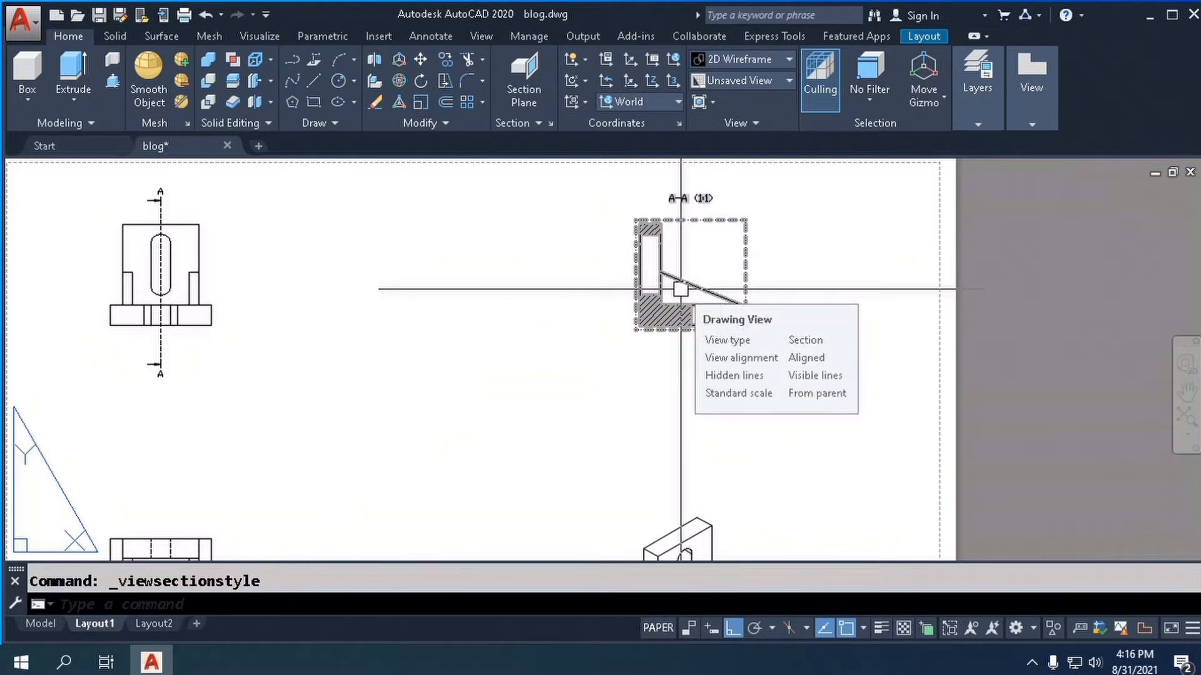
{"action": "scroll", "coordinate": [681, 289], "scroll_direction": "down", "scroll_amount": 3}
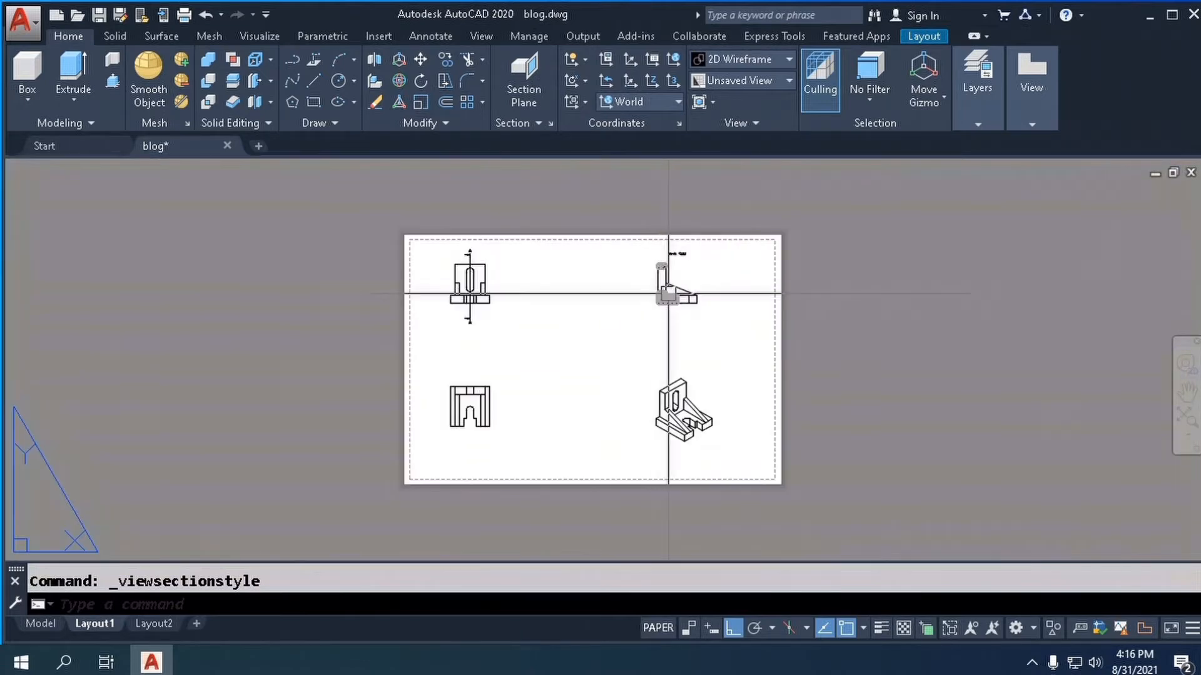
{"action": "scroll", "coordinate": [576, 350], "scroll_direction": "up", "scroll_amount": 2}
{"action": "scroll", "coordinate": [433, 333], "scroll_direction": "down", "scroll_amount": 4}
{"action": "scroll", "coordinate": [432, 338], "scroll_direction": "up", "scroll_amount": 4}
{"action": "scroll", "coordinate": [384, 344], "scroll_direction": "down", "scroll_amount": 2}
{"action": "scroll", "coordinate": [340, 308], "scroll_direction": "up", "scroll_amount": 2}
{"action": "scroll", "coordinate": [480, 387], "scroll_direction": "down", "scroll_amount": 2}
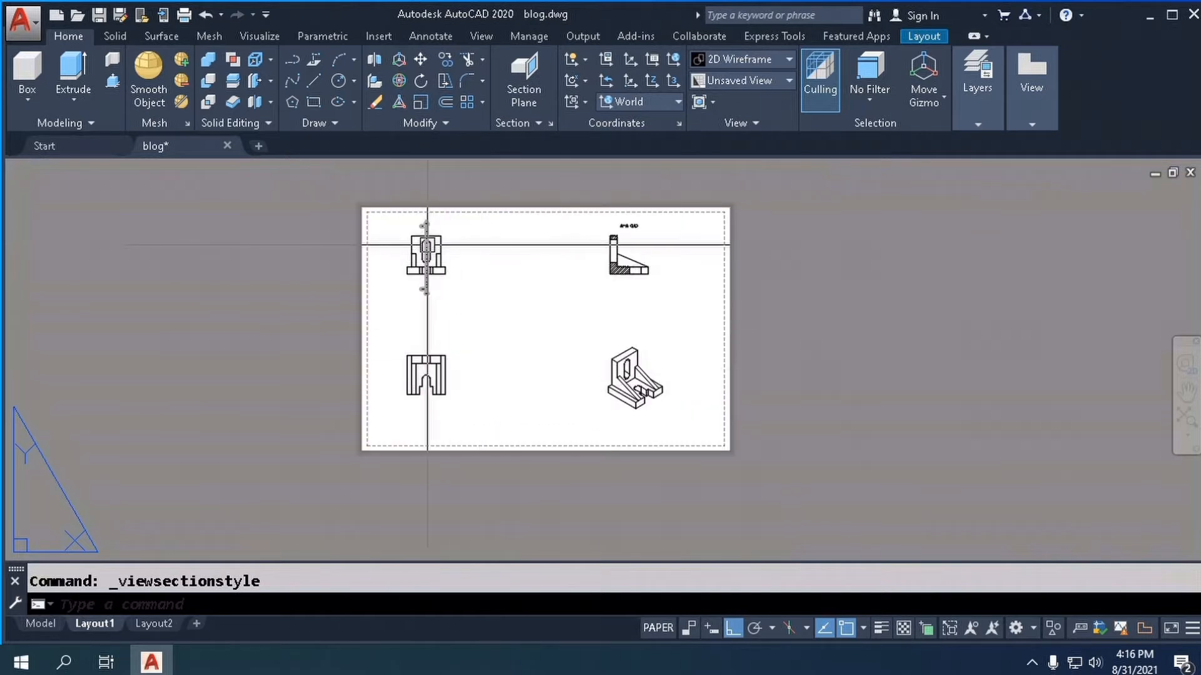
{"action": "scroll", "coordinate": [426, 239], "scroll_direction": "up", "scroll_amount": 1}
{"action": "scroll", "coordinate": [422, 238], "scroll_direction": "down", "scroll_amount": 1}
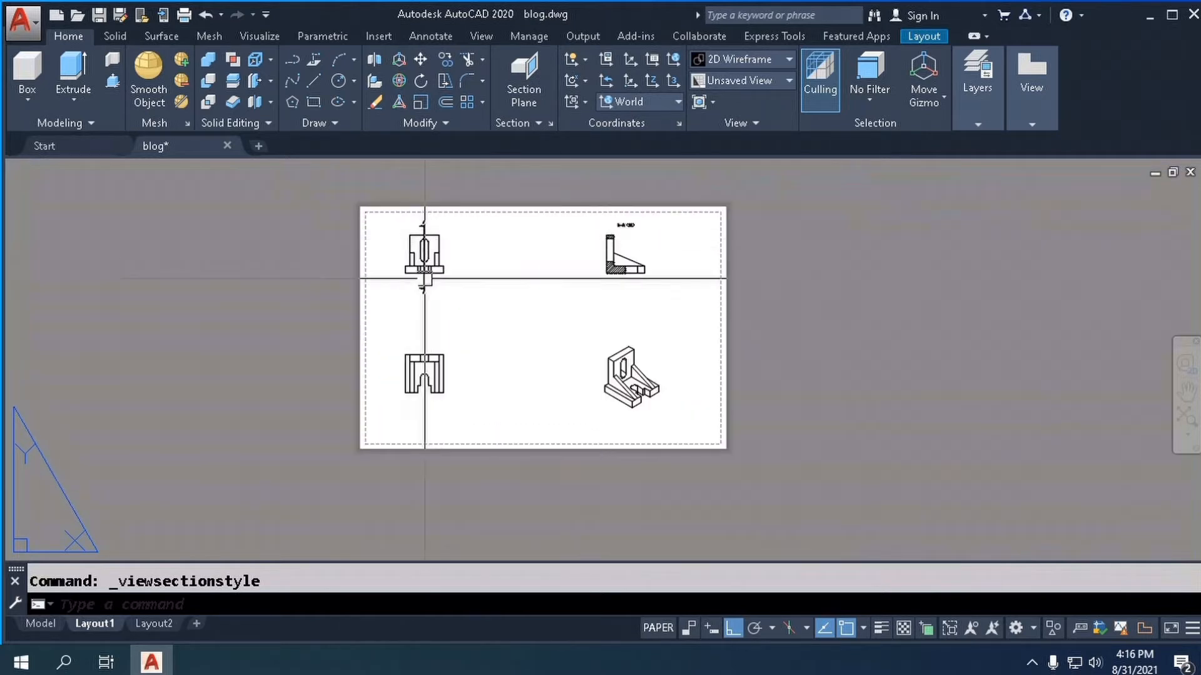
{"action": "mouse_move", "coordinate": [432, 386]}
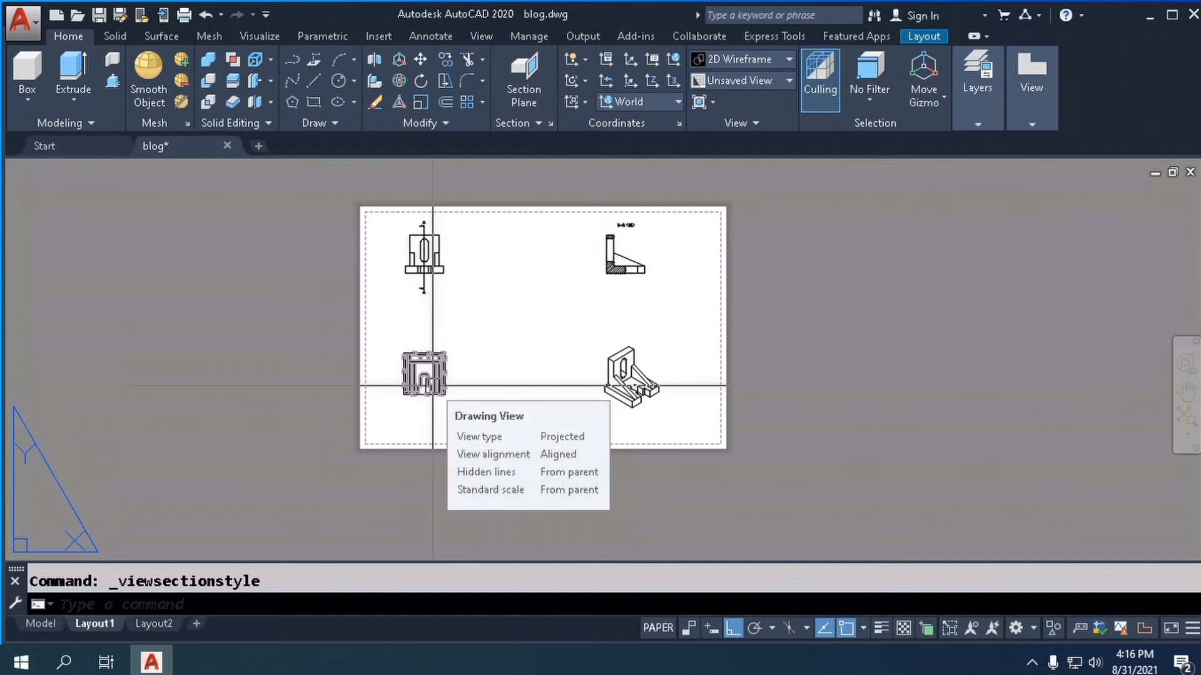
{"action": "scroll", "coordinate": [418, 375], "scroll_direction": "up", "scroll_amount": 2}
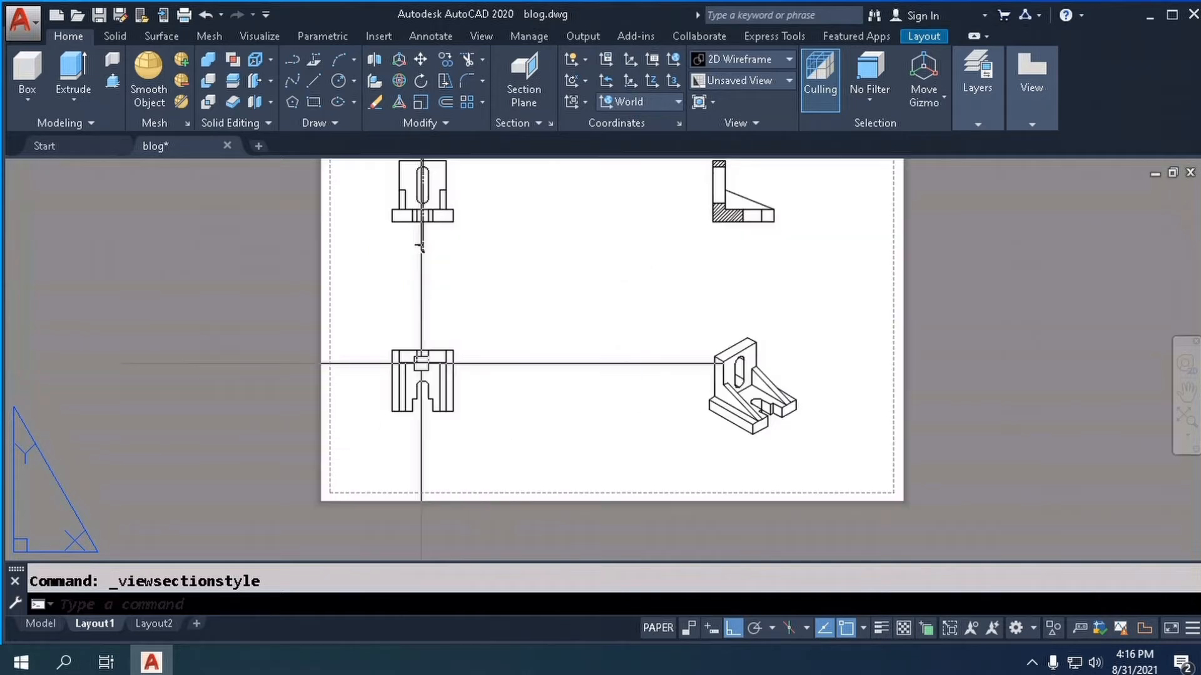
{"action": "scroll", "coordinate": [482, 407], "scroll_direction": "down", "scroll_amount": 1}
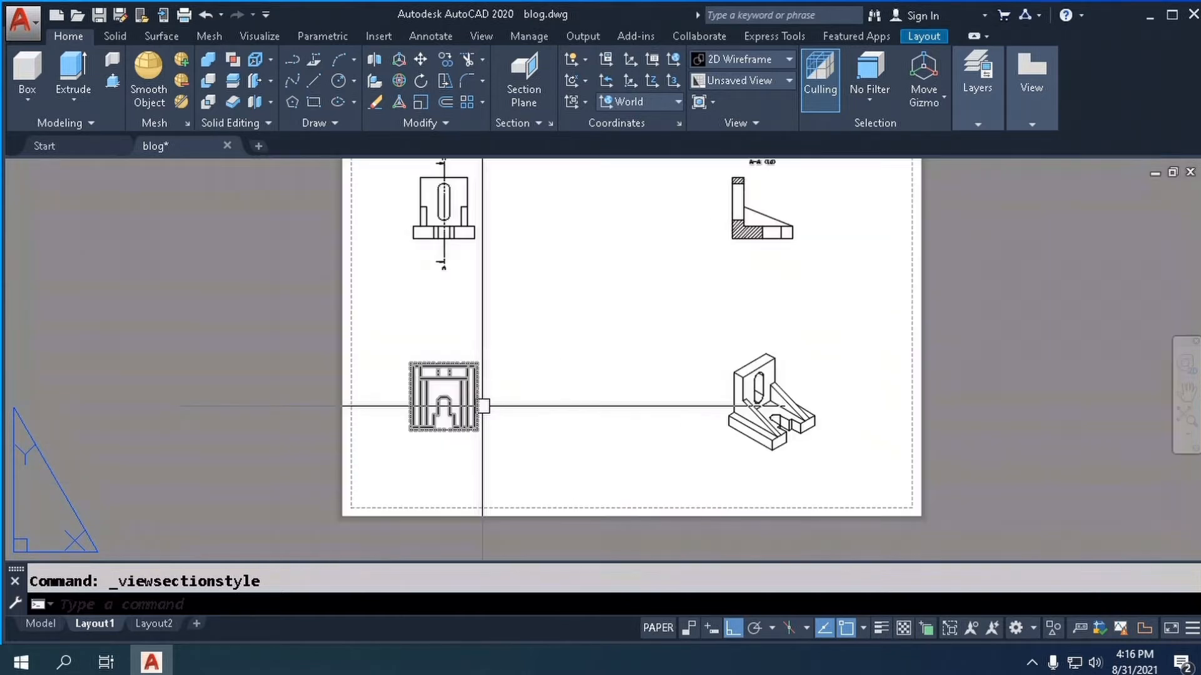
{"action": "scroll", "coordinate": [438, 411], "scroll_direction": "down", "scroll_amount": 1}
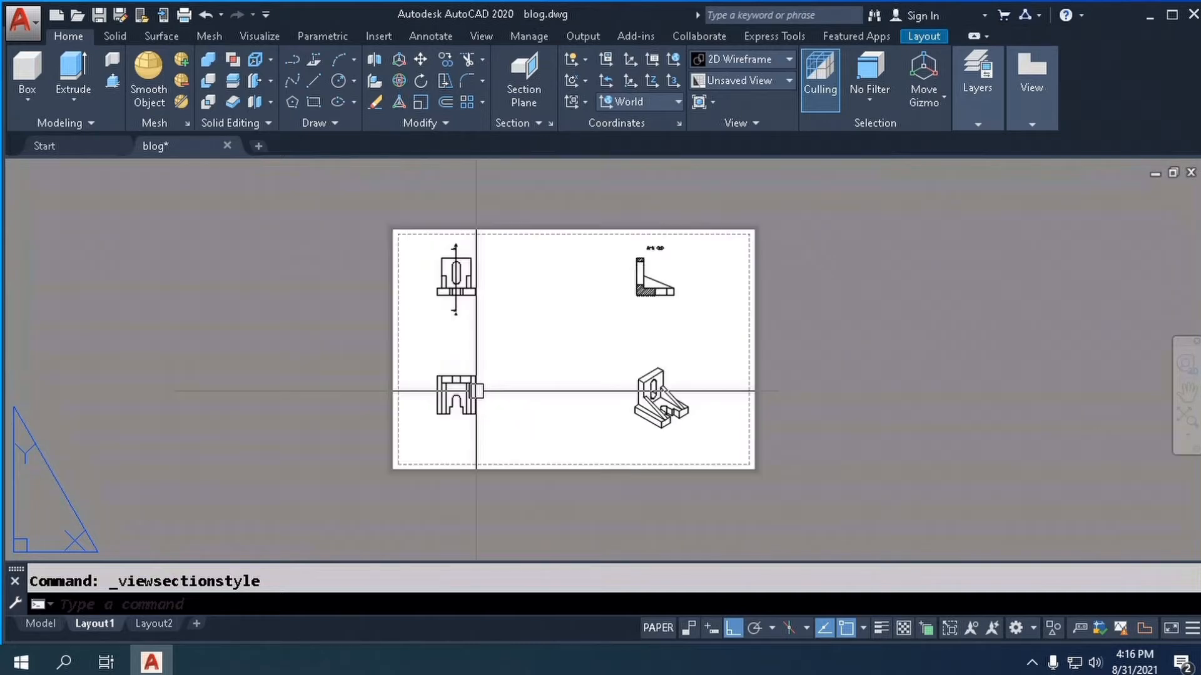
{"action": "scroll", "coordinate": [437, 419], "scroll_direction": "up", "scroll_amount": 2}
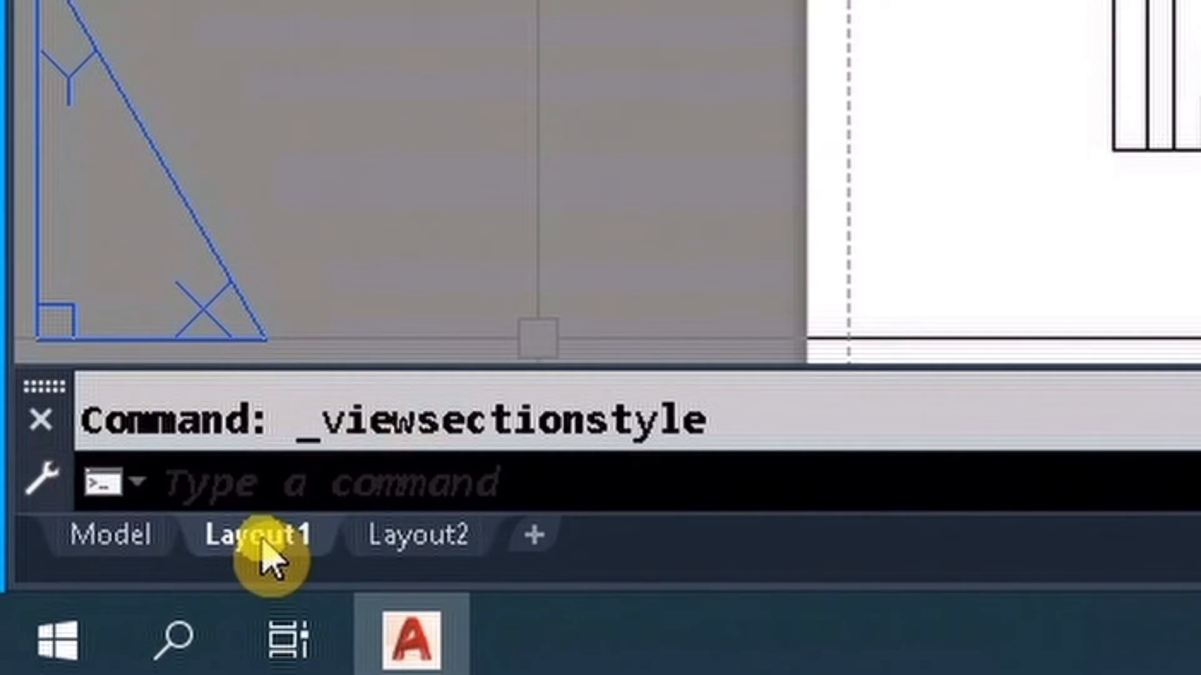
- Export Layout1 to a model space drawing named "sectional views" on the Desktop and open the exported file
{"action": "right_click", "coordinate": [270, 559]}
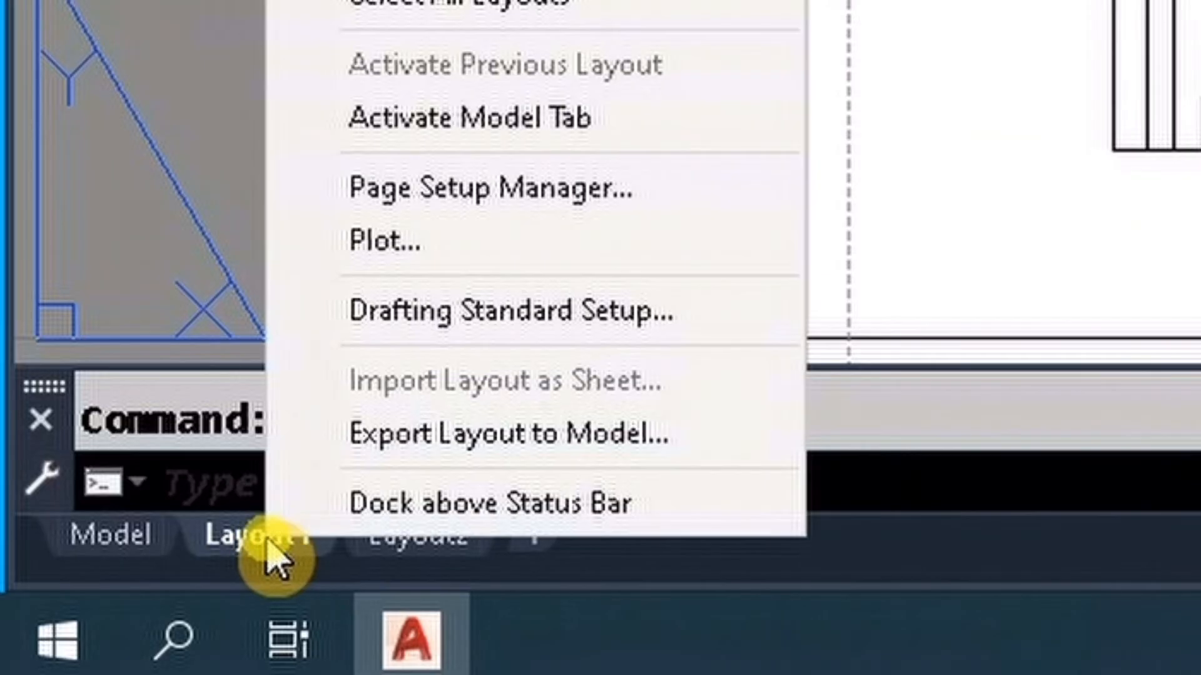
{"action": "left_click", "coordinate": [404, 454]}
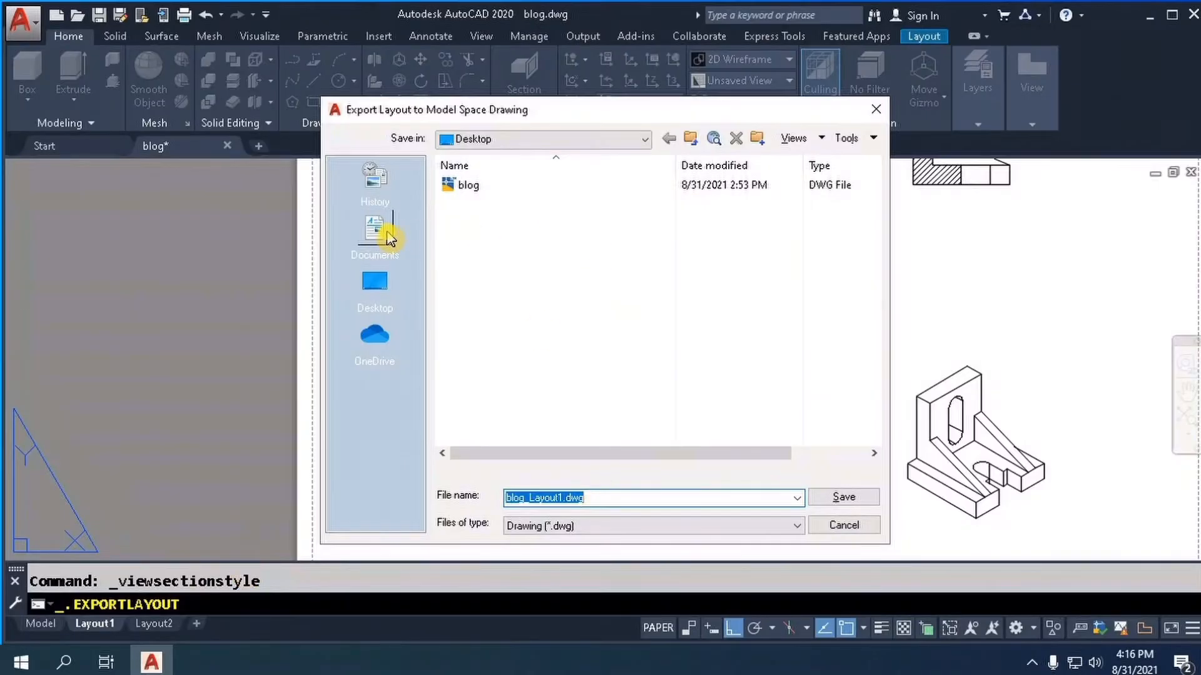
{"action": "left_click", "coordinate": [375, 298]}
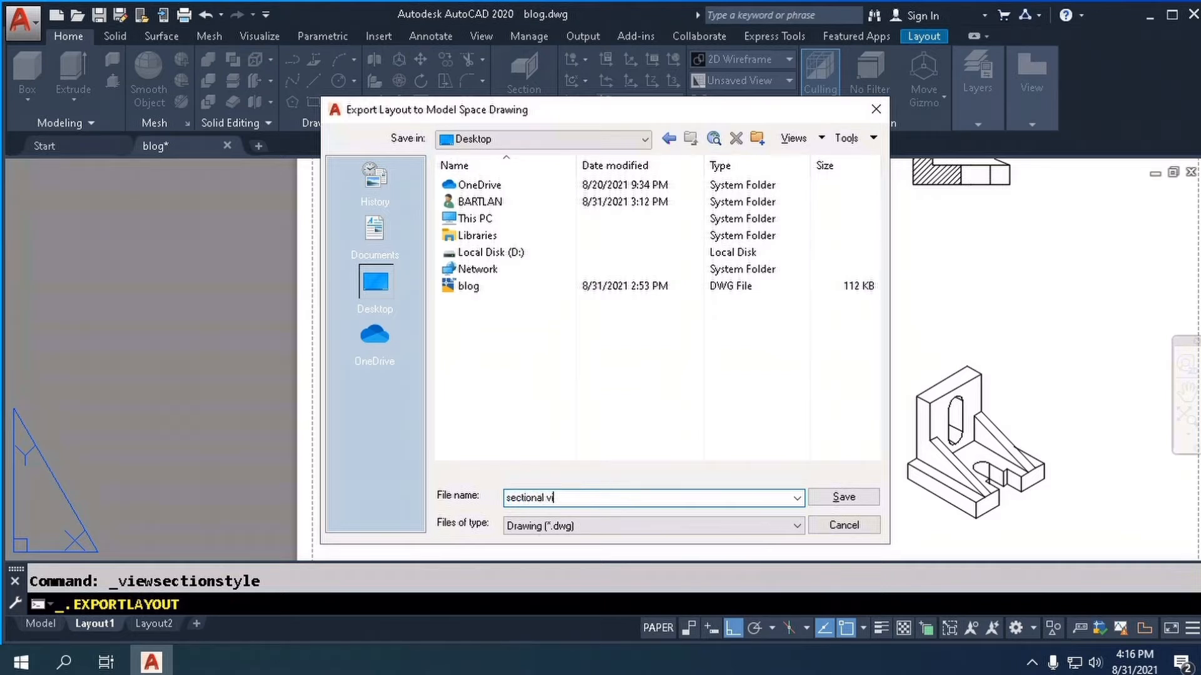
{"action": "left_click", "coordinate": [844, 499]}
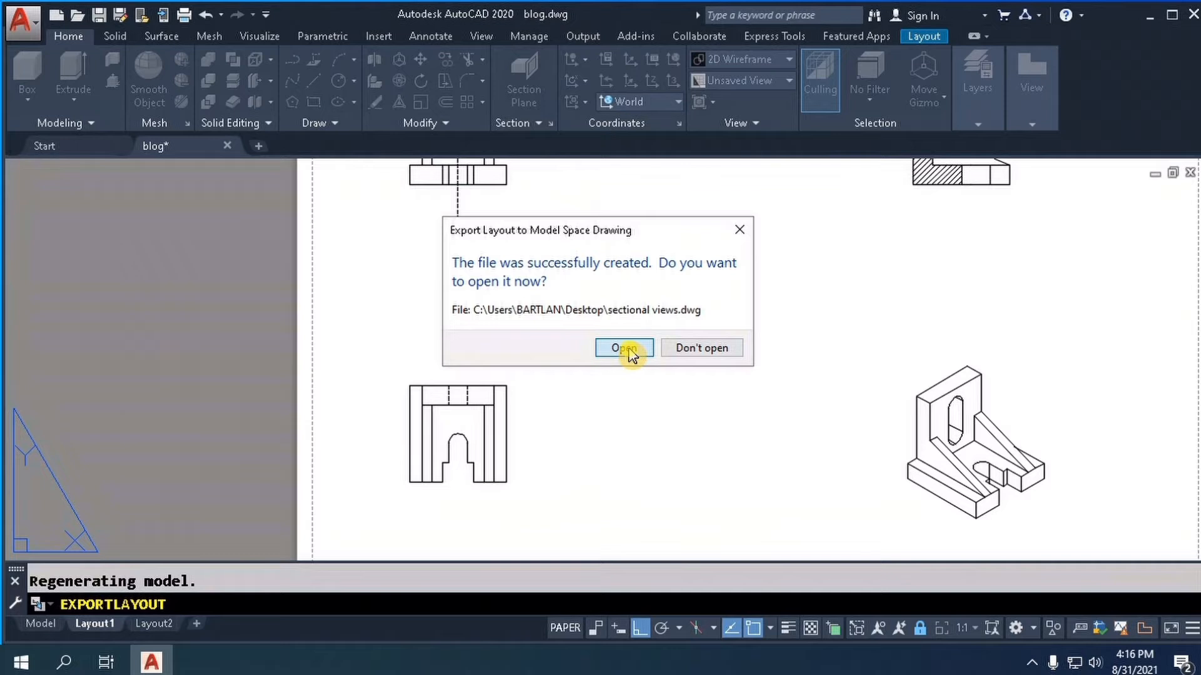
{"action": "left_click", "coordinate": [623, 347]}
- Examine the exported views in model space and check whether the front view is selected as a single object
{"action": "scroll", "coordinate": [626, 294], "scroll_direction": "up", "scroll_amount": 4}
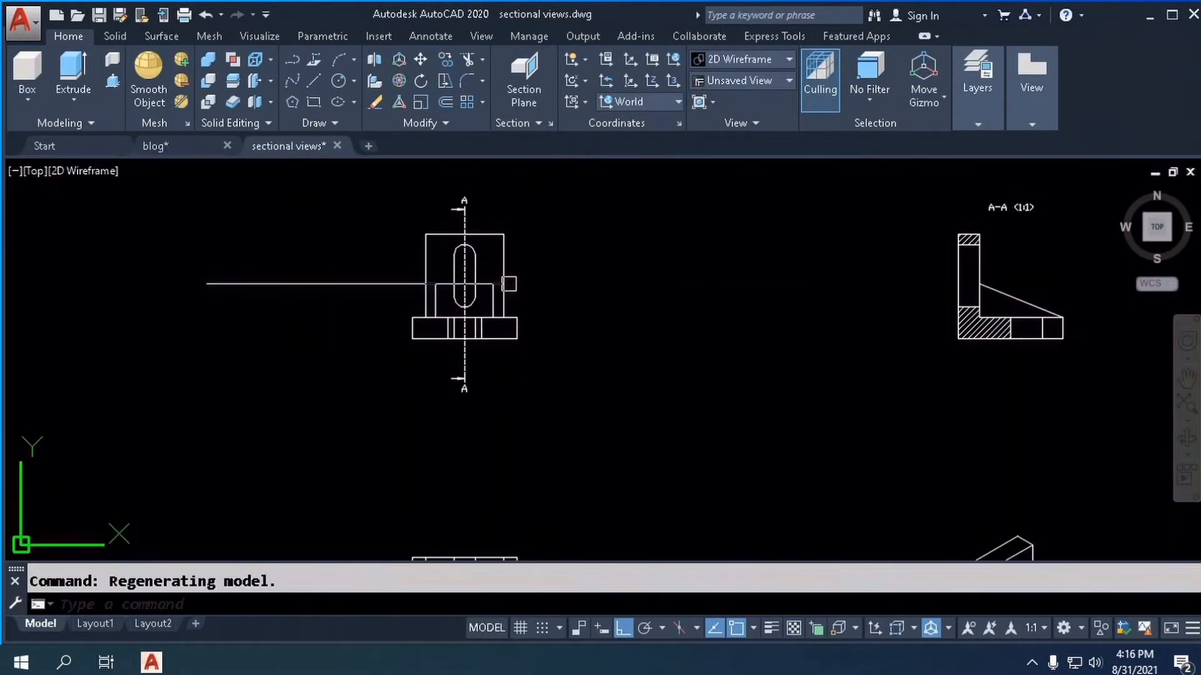
{"action": "scroll", "coordinate": [509, 284], "scroll_direction": "down", "scroll_amount": 2}
{"action": "scroll", "coordinate": [499, 305], "scroll_direction": "up", "scroll_amount": 2}
{"action": "scroll", "coordinate": [499, 305], "scroll_direction": "up", "scroll_amount": 6}
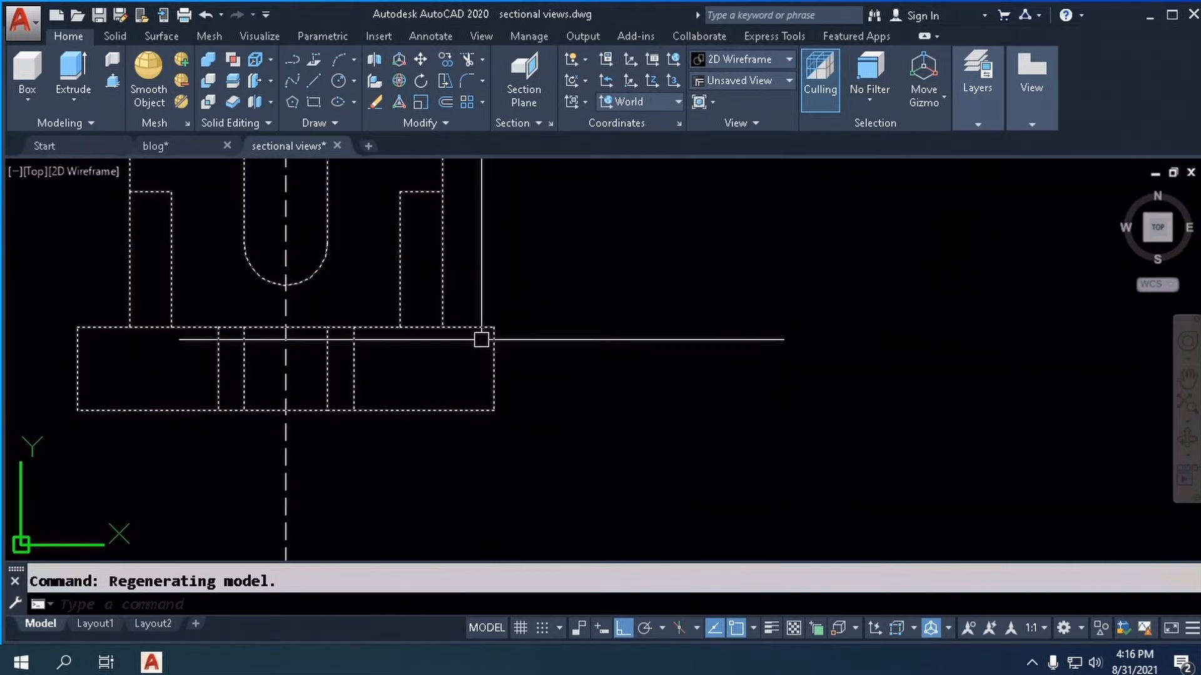
{"action": "scroll", "coordinate": [481, 340], "scroll_direction": "down", "scroll_amount": 4}
{"action": "key", "text": "Escape"}
{"action": "scroll", "coordinate": [445, 333], "scroll_direction": "down", "scroll_amount": 5}
{"action": "scroll", "coordinate": [452, 349], "scroll_direction": "up", "scroll_amount": 3}
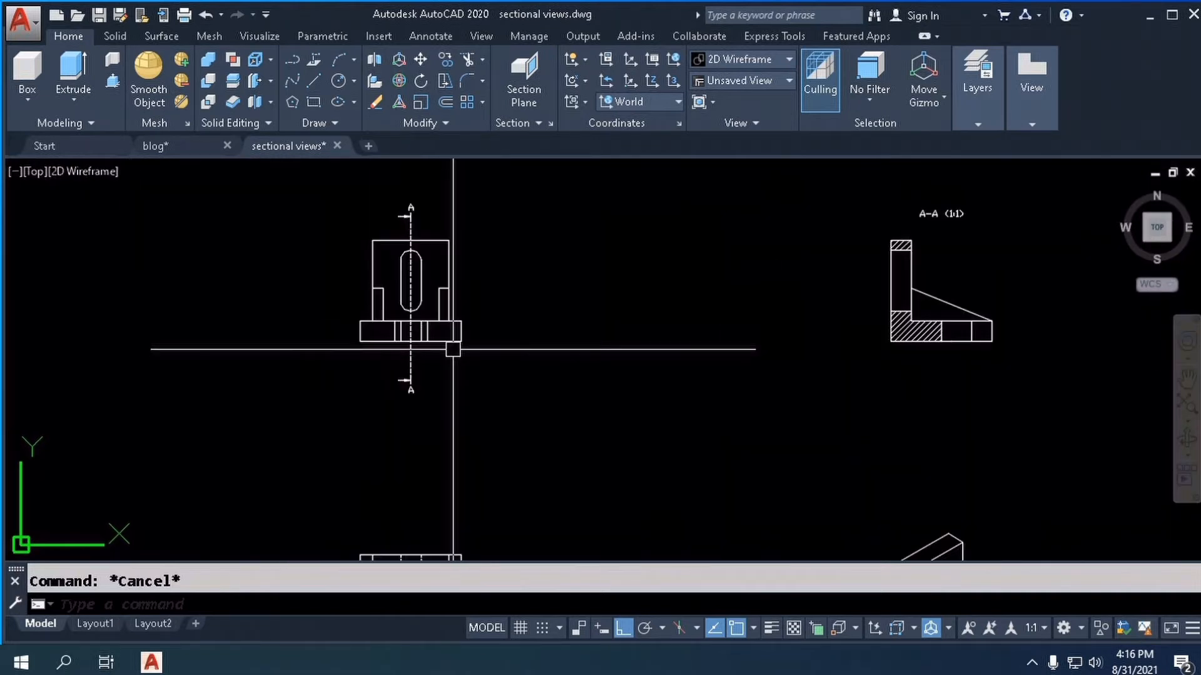
{"action": "scroll", "coordinate": [450, 333], "scroll_direction": "down", "scroll_amount": 3}
- Explode the front view into separate lines
{"action": "scroll", "coordinate": [445, 325], "scroll_direction": "up", "scroll_amount": 5}
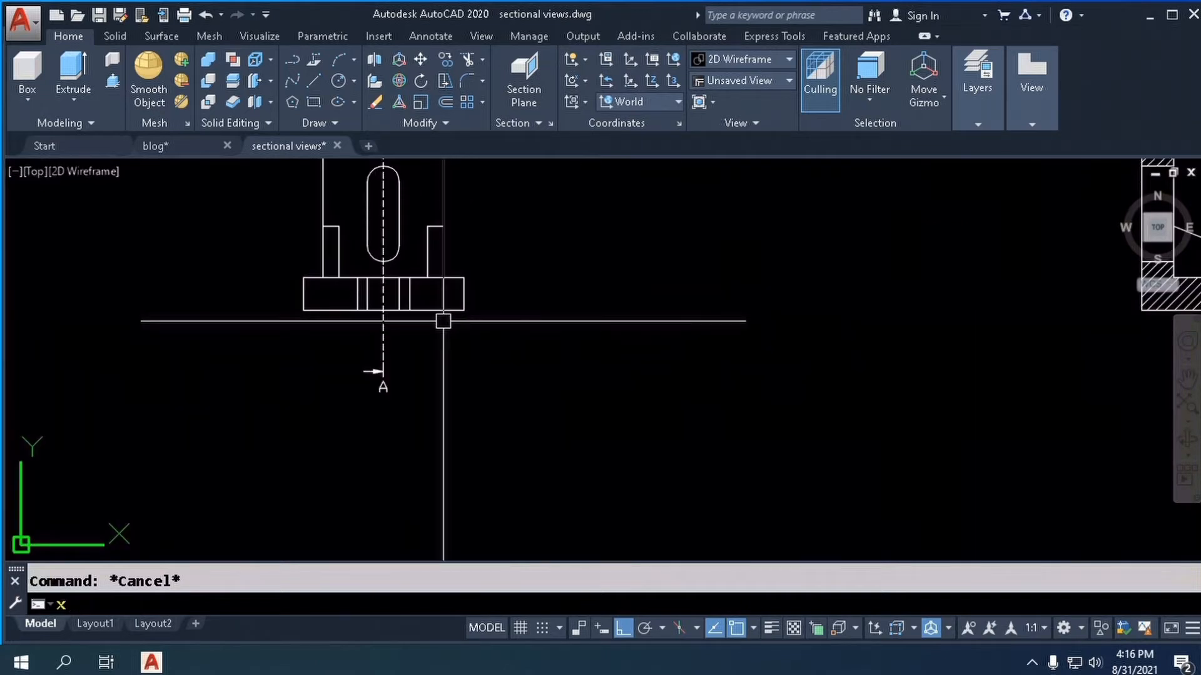
{"action": "key", "text": "Return"}
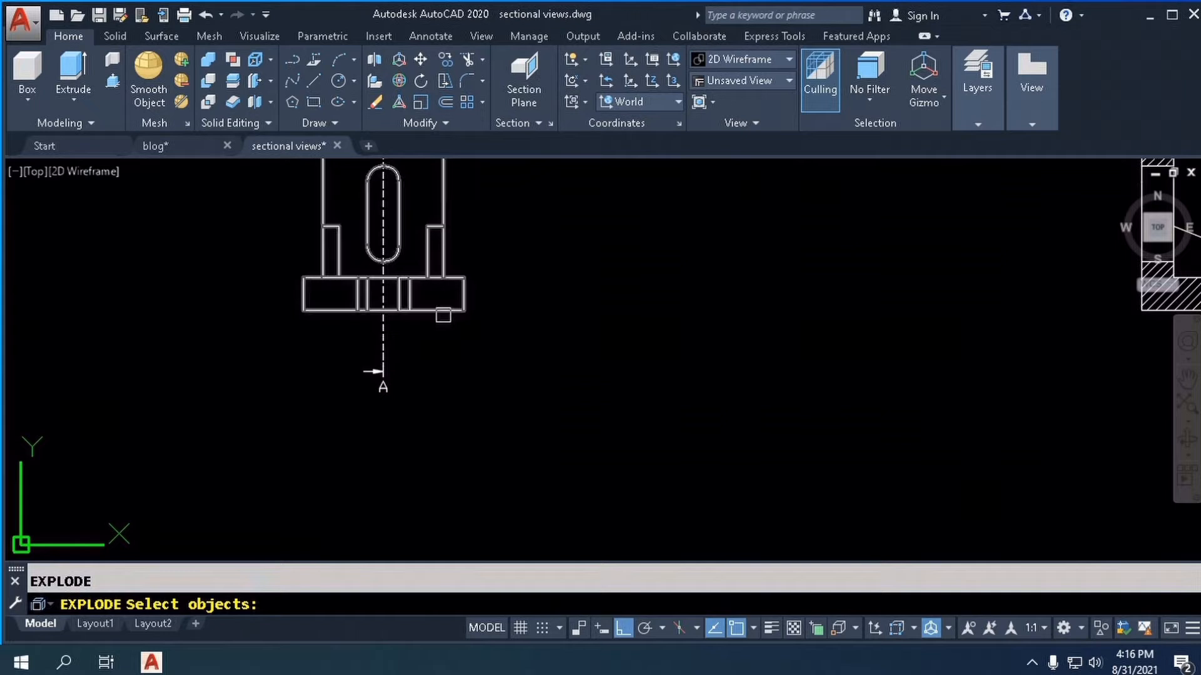
{"action": "left_click", "coordinate": [442, 314]}
{"action": "scroll", "coordinate": [438, 314], "scroll_direction": "down", "scroll_amount": 1}
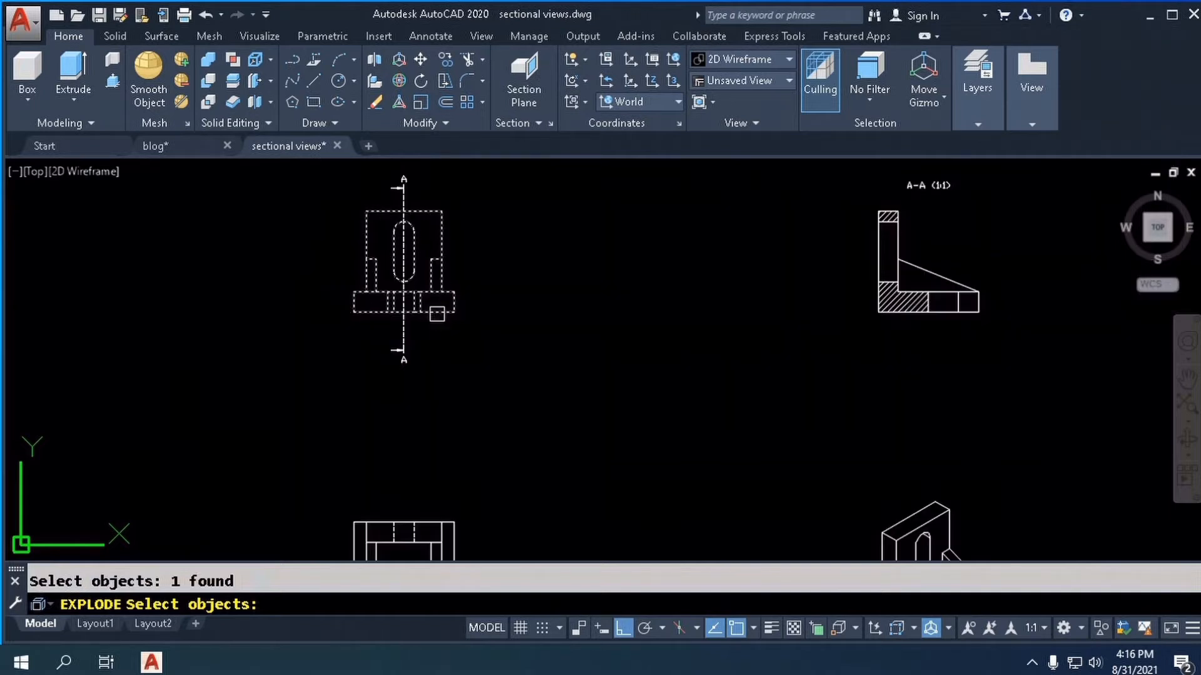
{"action": "key", "text": "Return"}
- Try erasing the vertical edge line at the right end of the base in the exploded front view
{"action": "scroll", "coordinate": [402, 269], "scroll_direction": "down", "scroll_amount": 2}
{"action": "scroll", "coordinate": [406, 269], "scroll_direction": "up", "scroll_amount": 5}
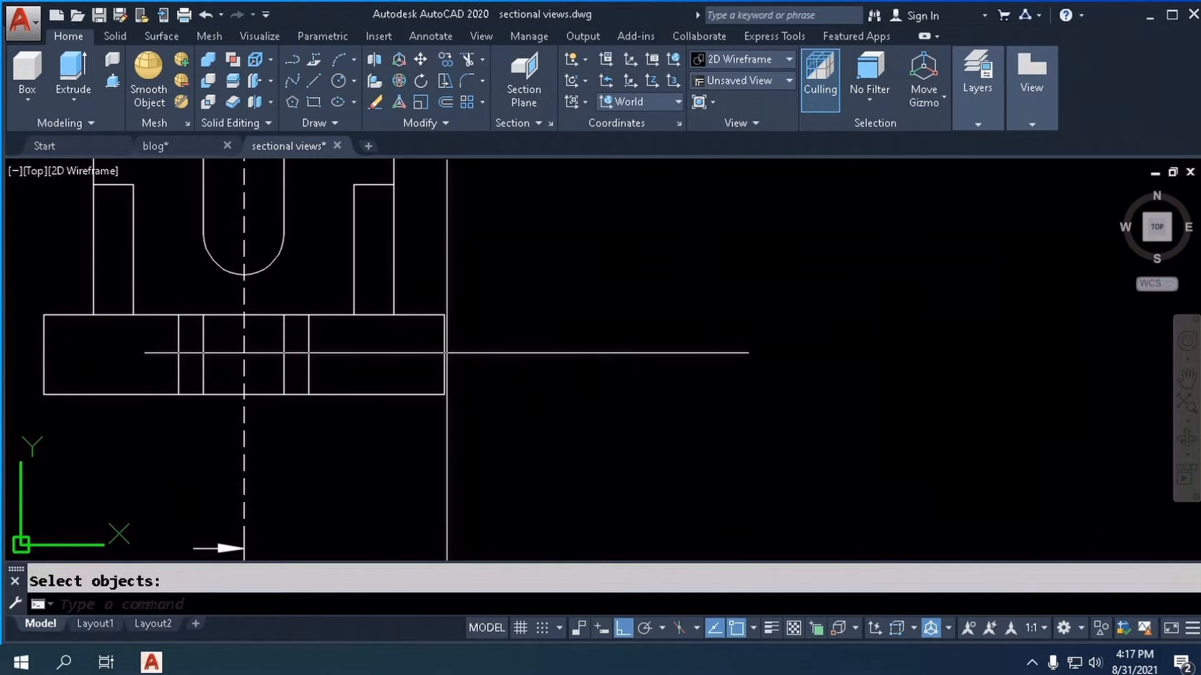
{"action": "left_click", "coordinate": [445, 351]}
{"action": "key", "text": "Delete"}
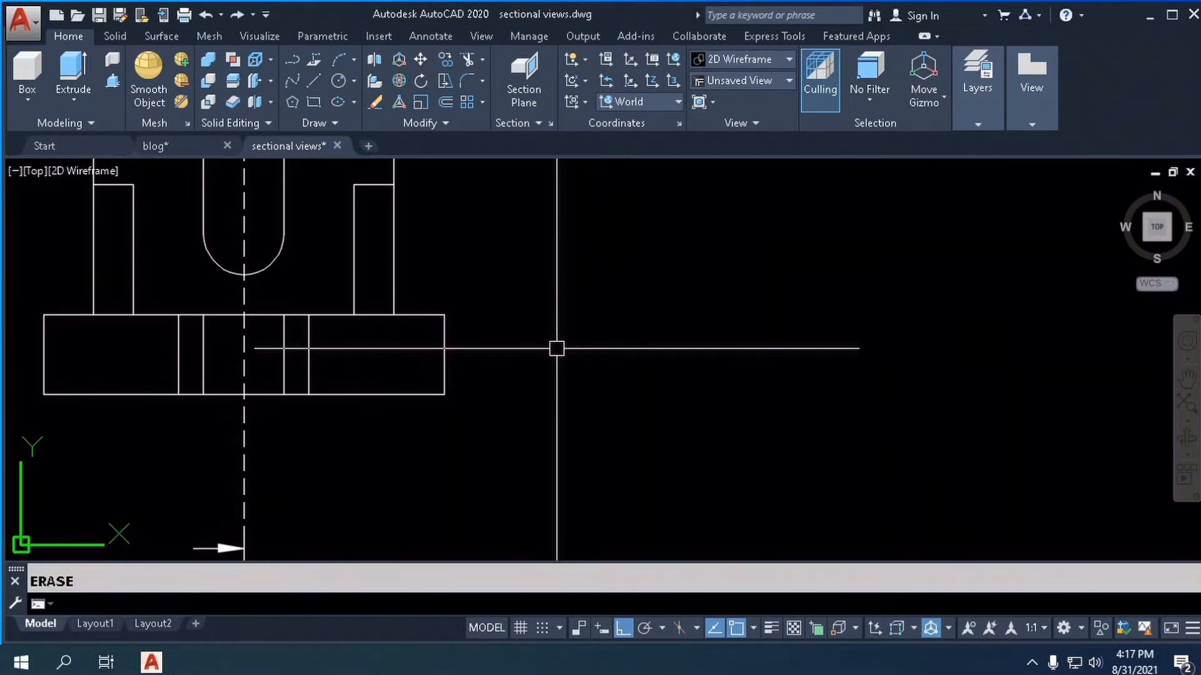
- Explode the hatched section view of the bracket into separate objects
{"action": "scroll", "coordinate": [394, 407], "scroll_direction": "down", "scroll_amount": 4}
{"action": "scroll", "coordinate": [700, 340], "scroll_direction": "up", "scroll_amount": 6}
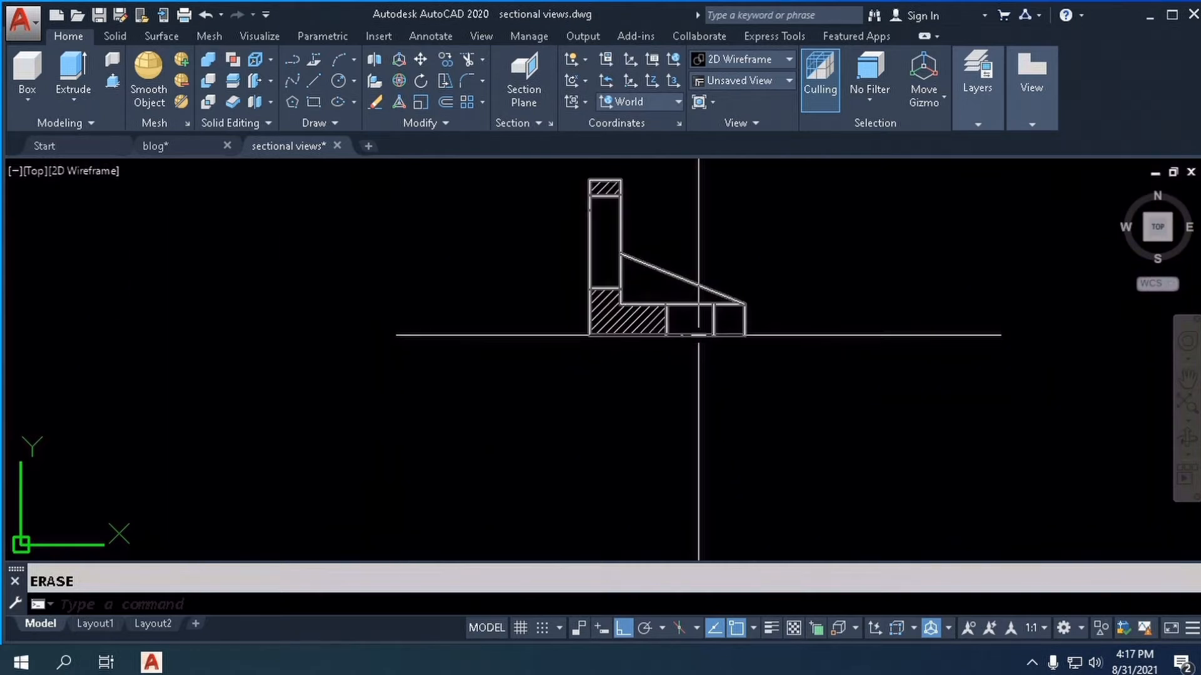
{"action": "type", "text": "x"}
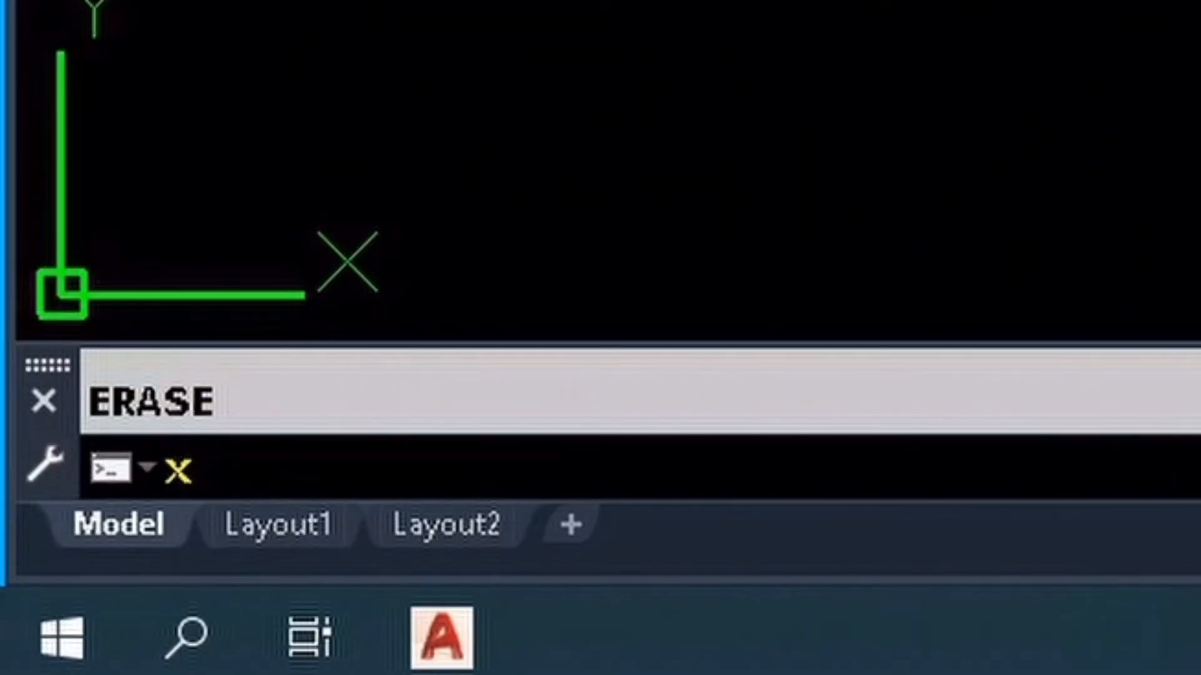
{"action": "key", "text": "Return"}
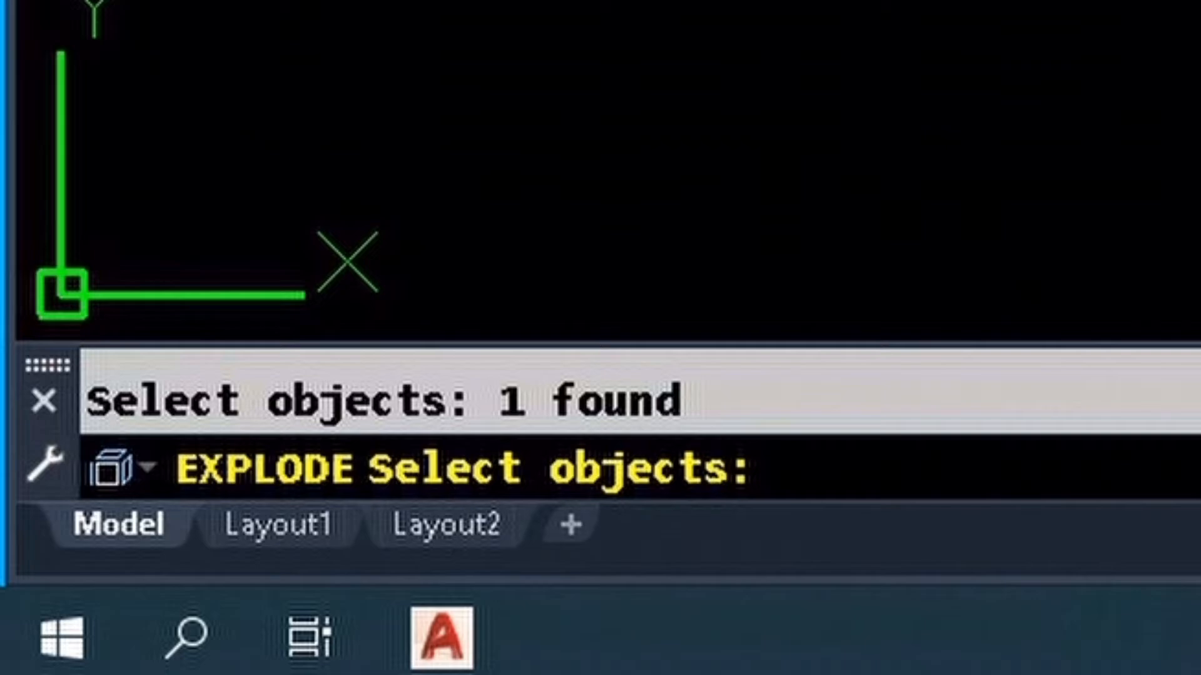
{"action": "key", "text": "Return"}
- Explode the bracket's top view below the front view into separate lines
{"action": "scroll", "coordinate": [452, 440], "scroll_direction": "up", "scroll_amount": 4}
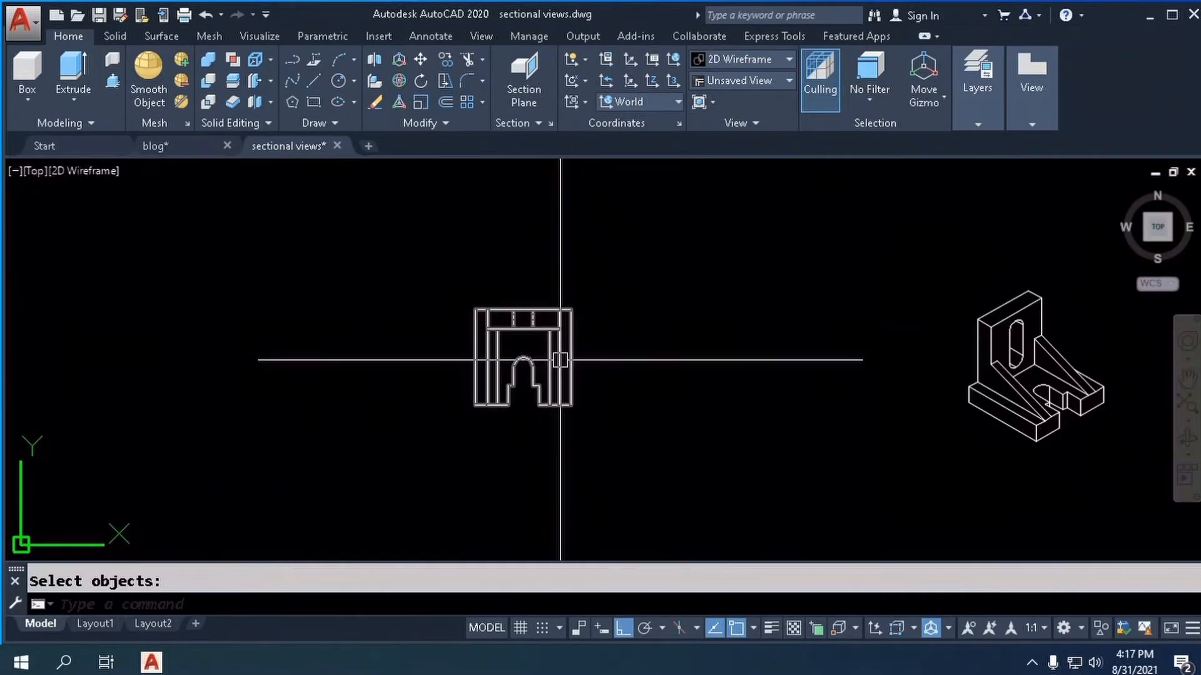
{"action": "type", "text": "x"}
{"action": "left_click", "coordinate": [573, 361]}
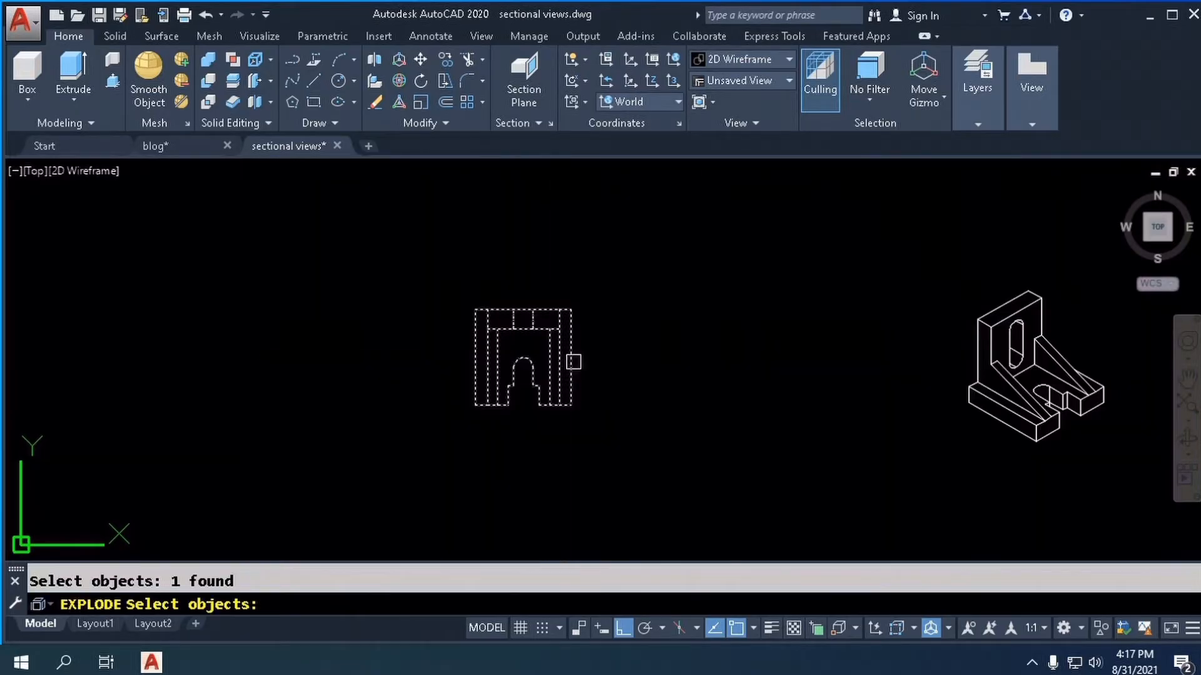
{"action": "key", "text": "Return"}
- Explode the bracket's isometric view into separate lines
{"action": "scroll", "coordinate": [571, 360], "scroll_direction": "down", "scroll_amount": 2}
{"action": "scroll", "coordinate": [835, 369], "scroll_direction": "up", "scroll_amount": 4}
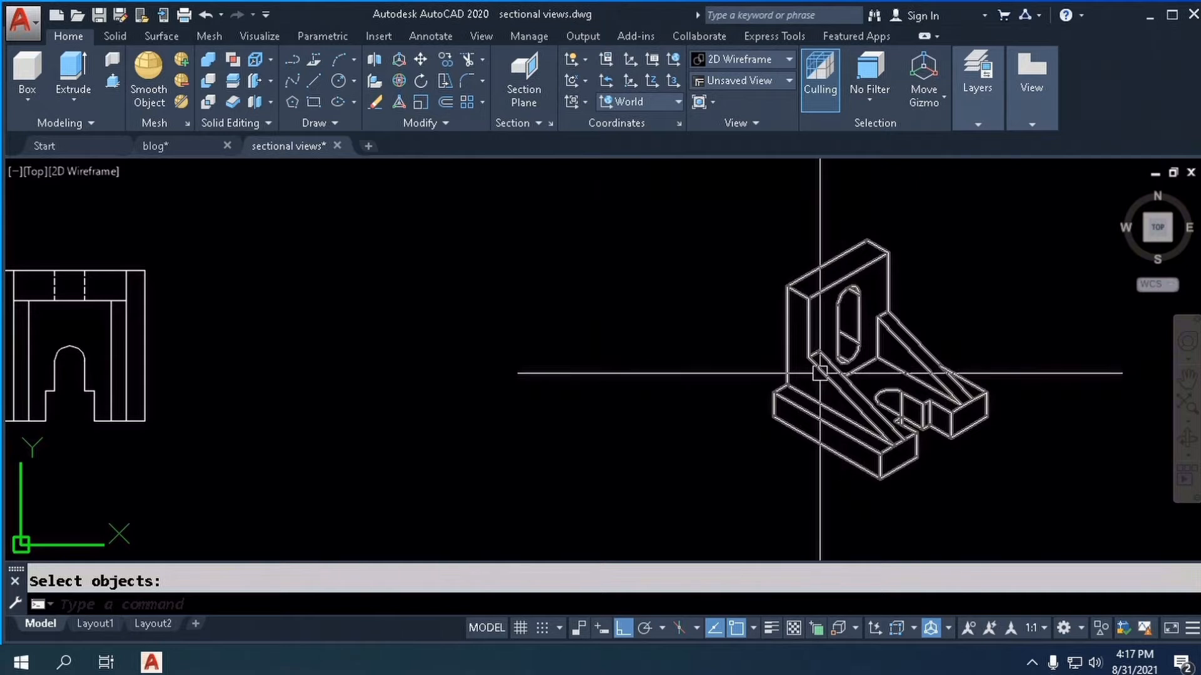
{"action": "key", "text": "Return"}
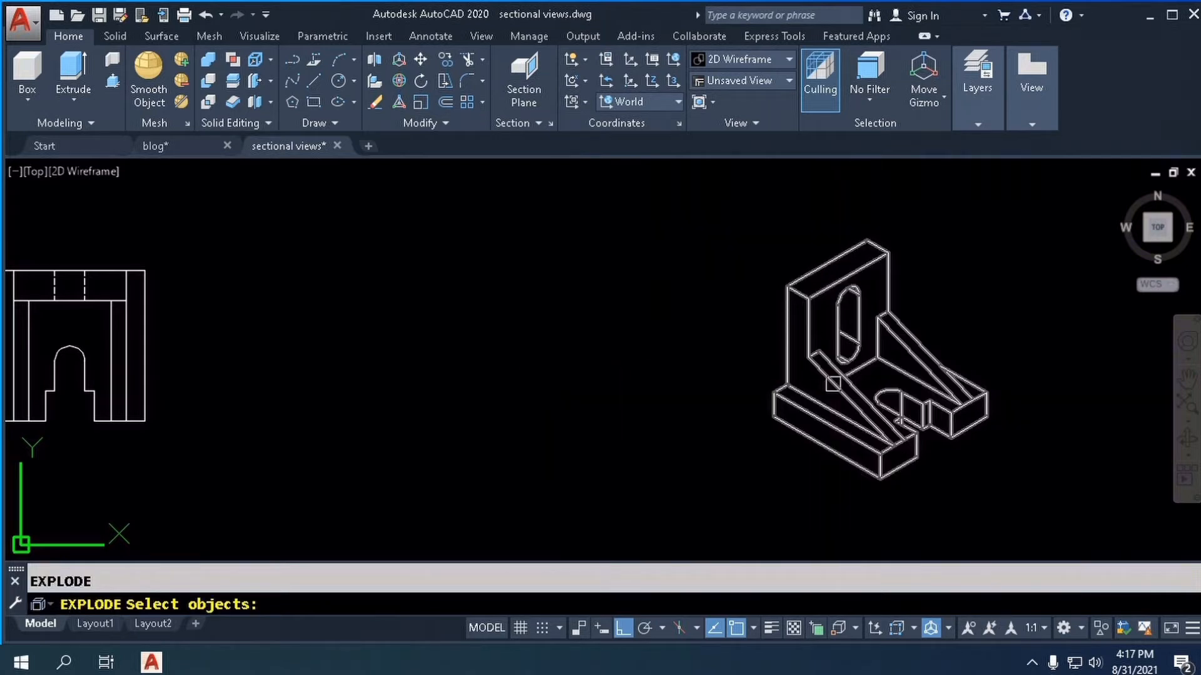
{"action": "left_click", "coordinate": [839, 384]}
{"action": "key", "text": "Return"}
- Open the PERSPECTIVE drawing and show the house model in SW Isometric with the Conceptual visual style
{"action": "scroll", "coordinate": [721, 361], "scroll_direction": "down", "scroll_amount": 5}
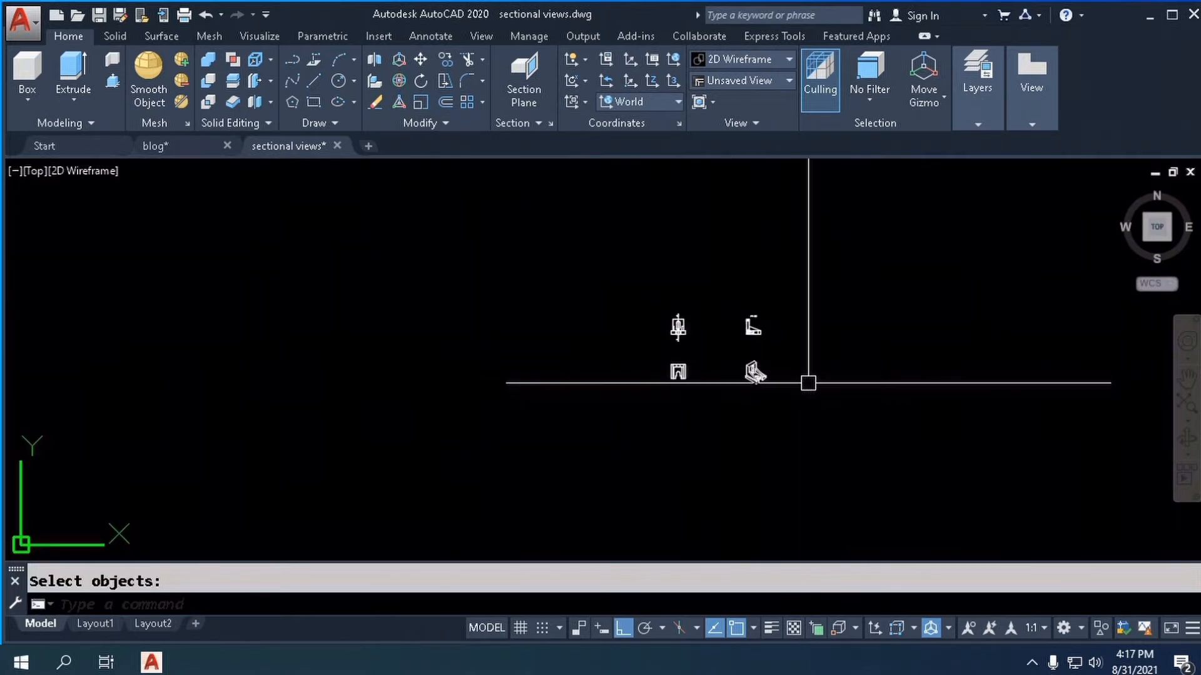
{"action": "scroll", "coordinate": [810, 383], "scroll_direction": "up", "scroll_amount": 2}
{"action": "left_click", "coordinate": [24, 20]}
{"action": "mouse_move", "coordinate": [65, 162]}
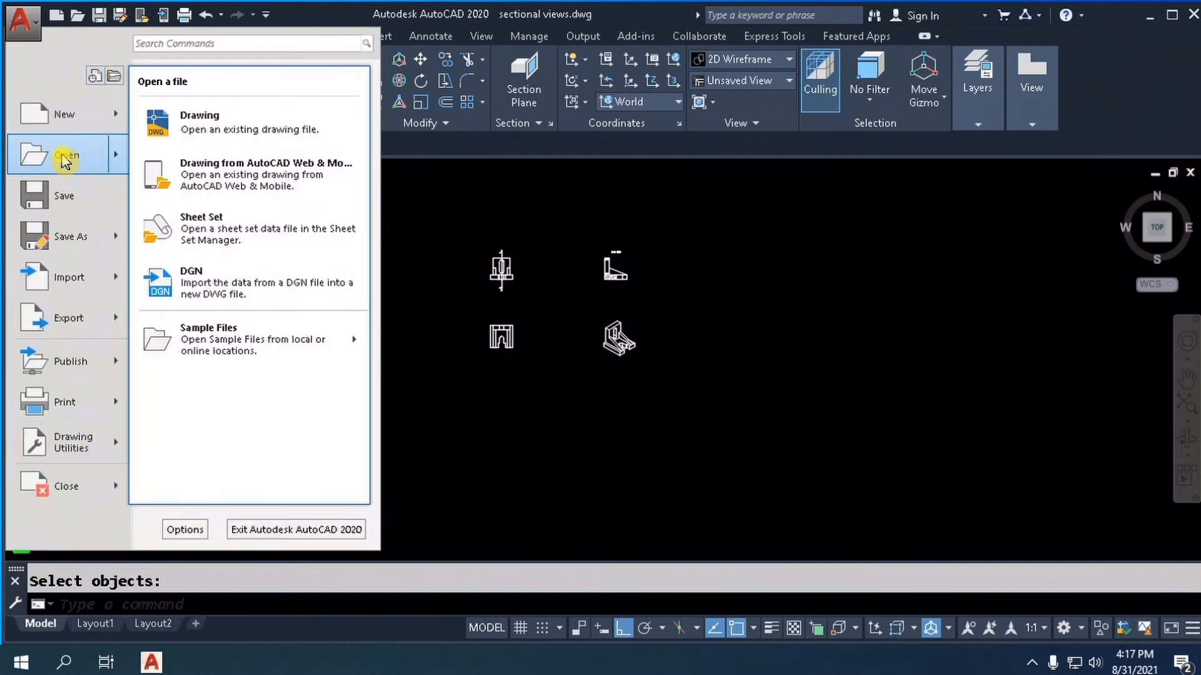
{"action": "left_click", "coordinate": [182, 112]}
{"action": "left_click", "coordinate": [836, 497]}
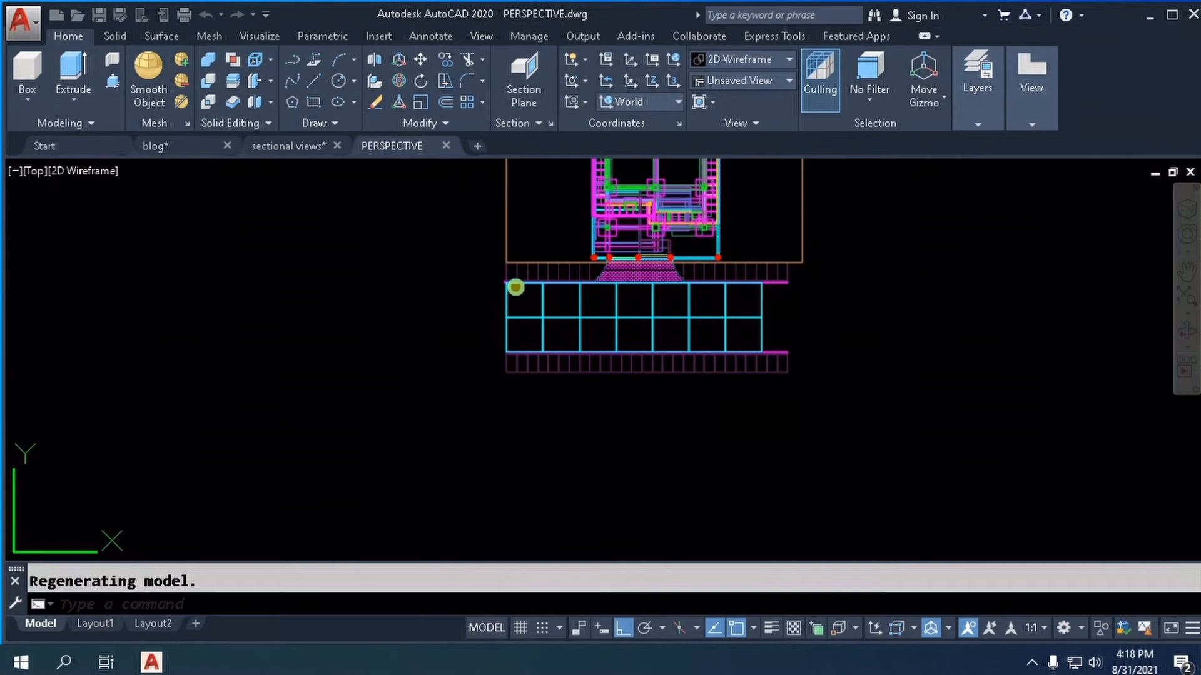
{"action": "scroll", "coordinate": [499, 298], "scroll_direction": "down", "scroll_amount": 4}
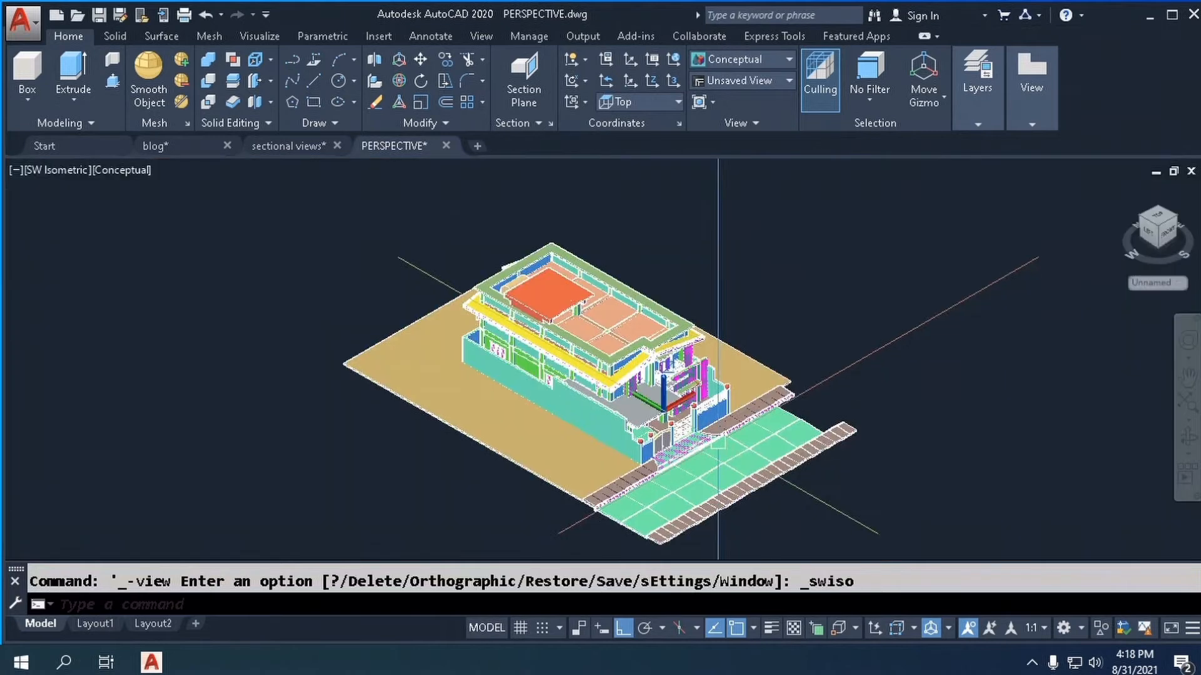
{"action": "scroll", "coordinate": [718, 443], "scroll_direction": "down", "scroll_amount": 1}
{"action": "scroll", "coordinate": [673, 369], "scroll_direction": "up", "scroll_amount": 2}
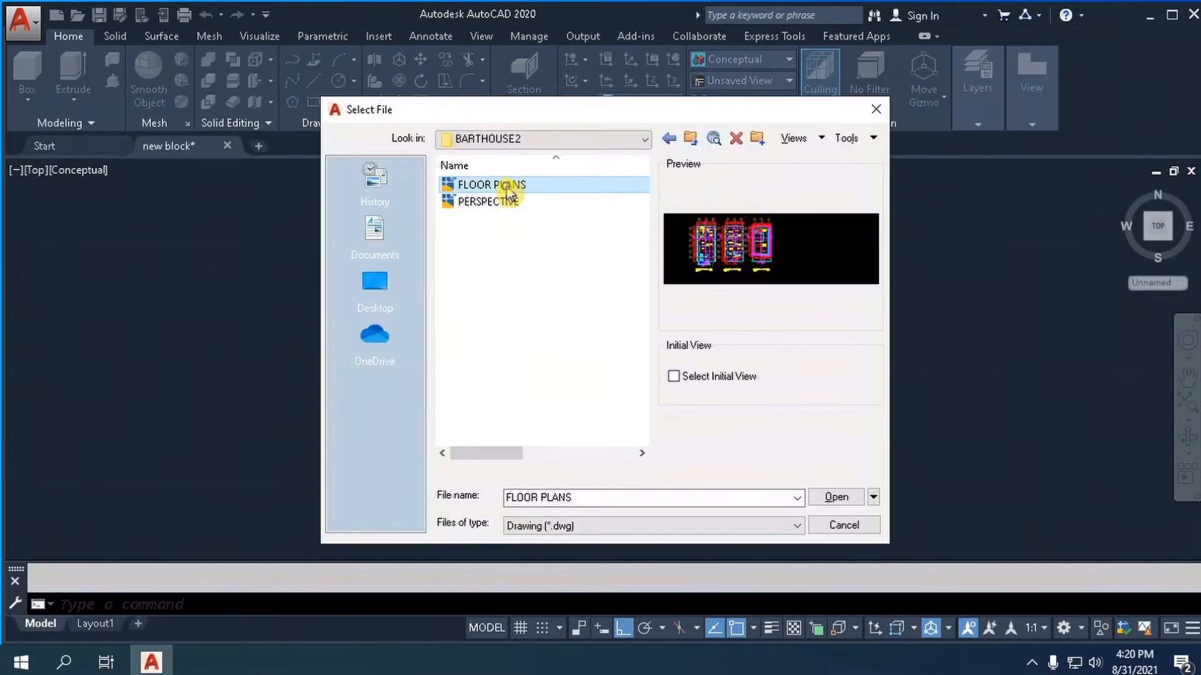
- Open the FLOOR PLANS drawing from the BARTHOUSE2 folder and examine the rooms and dimensions of its floor plans
{"action": "double_click", "coordinate": [505, 185]}
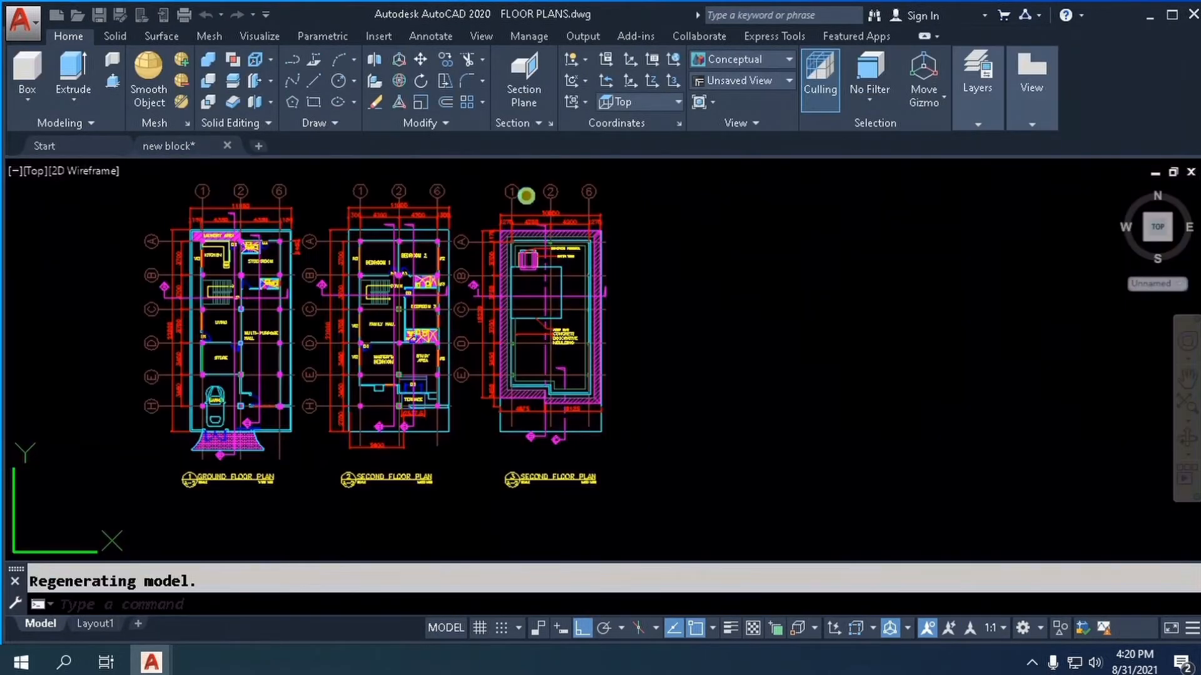
{"action": "scroll", "coordinate": [599, 279], "scroll_direction": "down", "scroll_amount": 4}
{"action": "scroll", "coordinate": [603, 267], "scroll_direction": "up", "scroll_amount": 6}
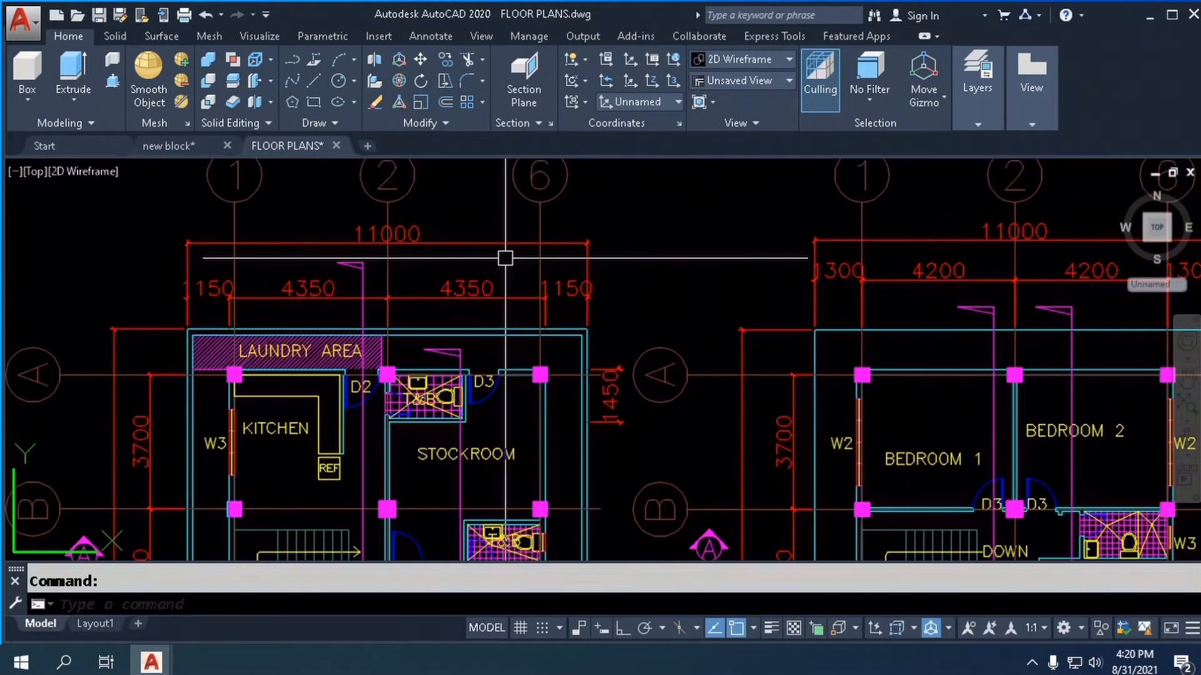
{"action": "scroll", "coordinate": [490, 260], "scroll_direction": "down", "scroll_amount": 3}
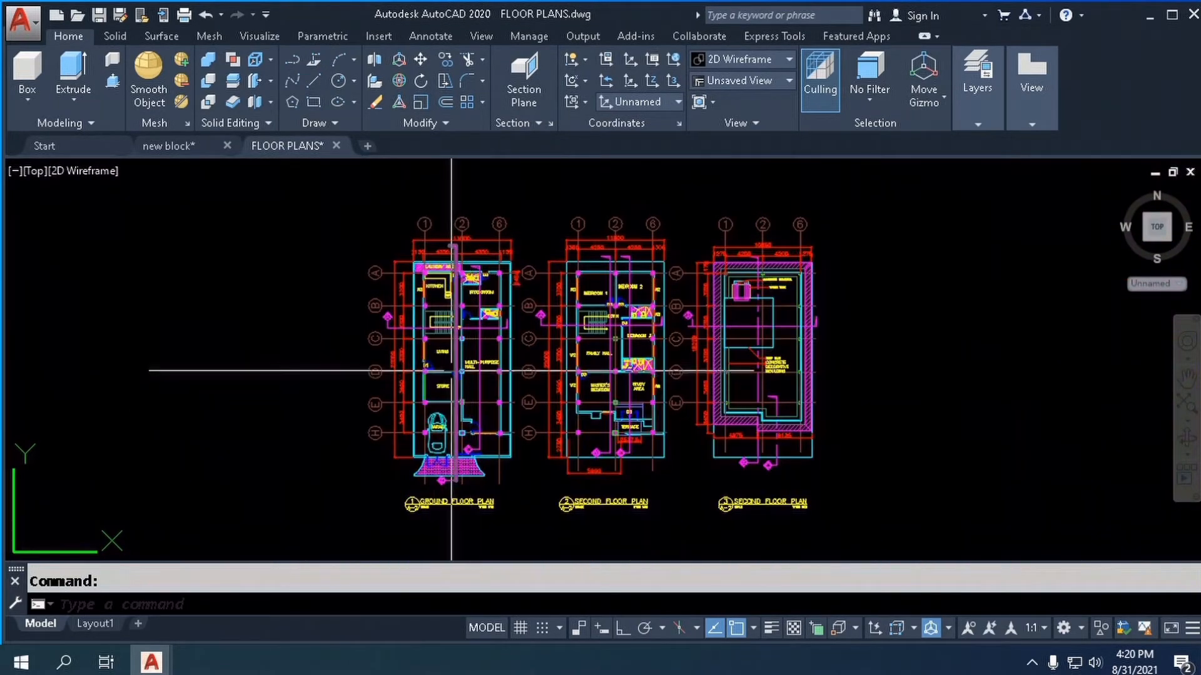
{"action": "scroll", "coordinate": [440, 293], "scroll_direction": "up", "scroll_amount": 4}
{"action": "scroll", "coordinate": [425, 350], "scroll_direction": "down", "scroll_amount": 4}
{"action": "scroll", "coordinate": [400, 451], "scroll_direction": "up", "scroll_amount": 4}
{"action": "scroll", "coordinate": [398, 449], "scroll_direction": "down", "scroll_amount": 5}
{"action": "scroll", "coordinate": [377, 266], "scroll_direction": "up", "scroll_amount": 4}
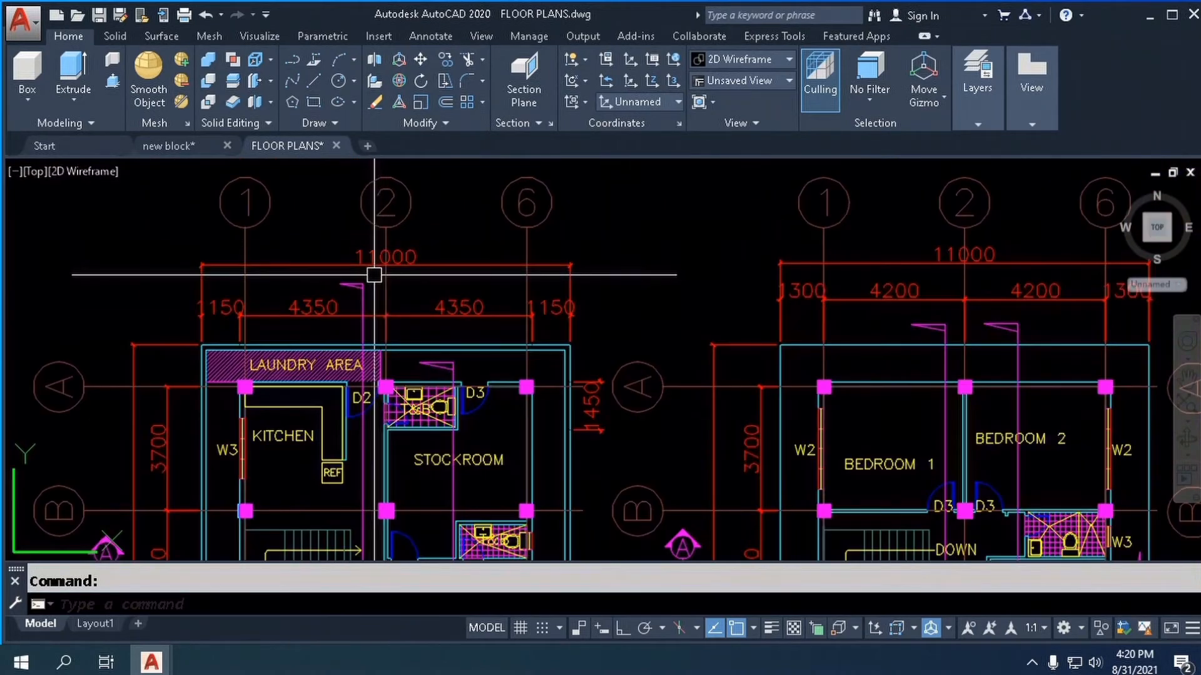
{"action": "scroll", "coordinate": [629, 375], "scroll_direction": "down", "scroll_amount": 2}
{"action": "scroll", "coordinate": [628, 350], "scroll_direction": "up", "scroll_amount": 3}
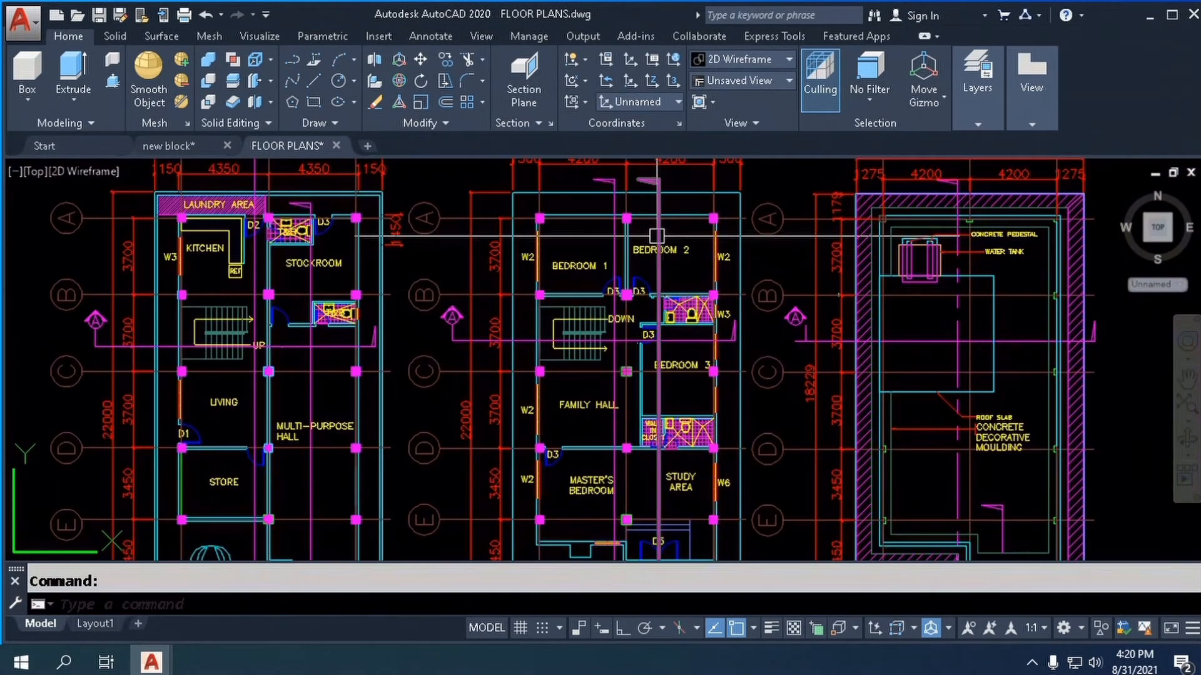
{"action": "scroll", "coordinate": [576, 231], "scroll_direction": "down", "scroll_amount": 2}
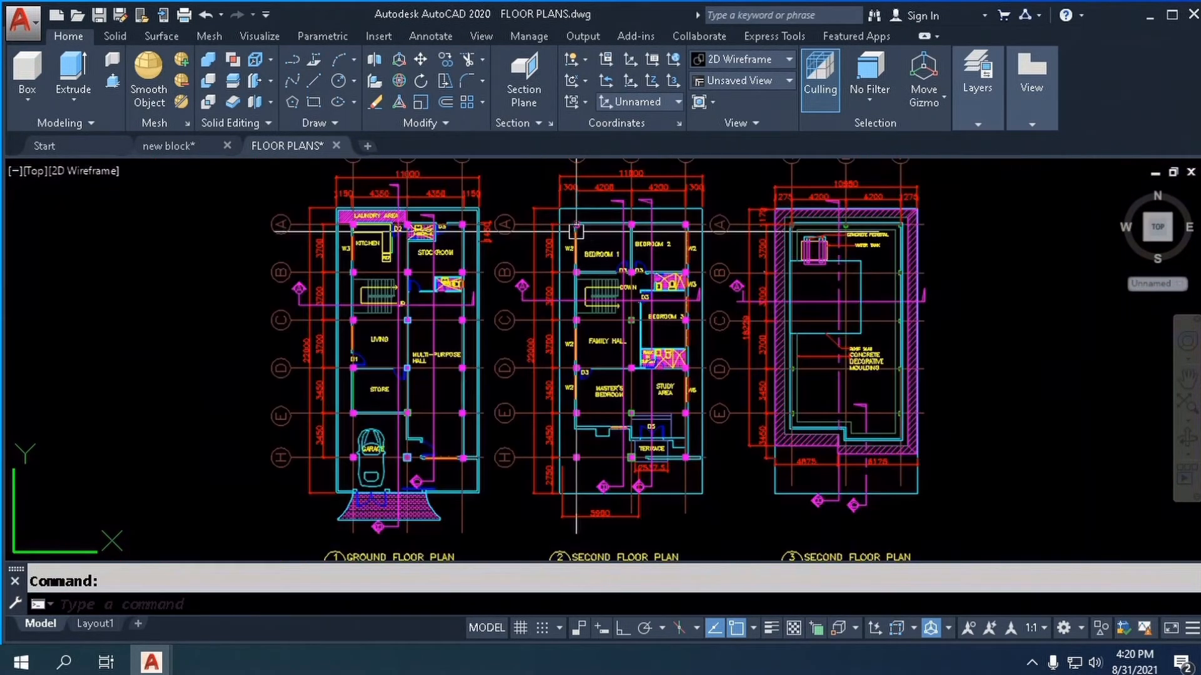
- On Layout1 of the new block drawing, place a 1:100 base view of the house from model space and project a side view to its right
{"action": "left_click", "coordinate": [168, 145]}
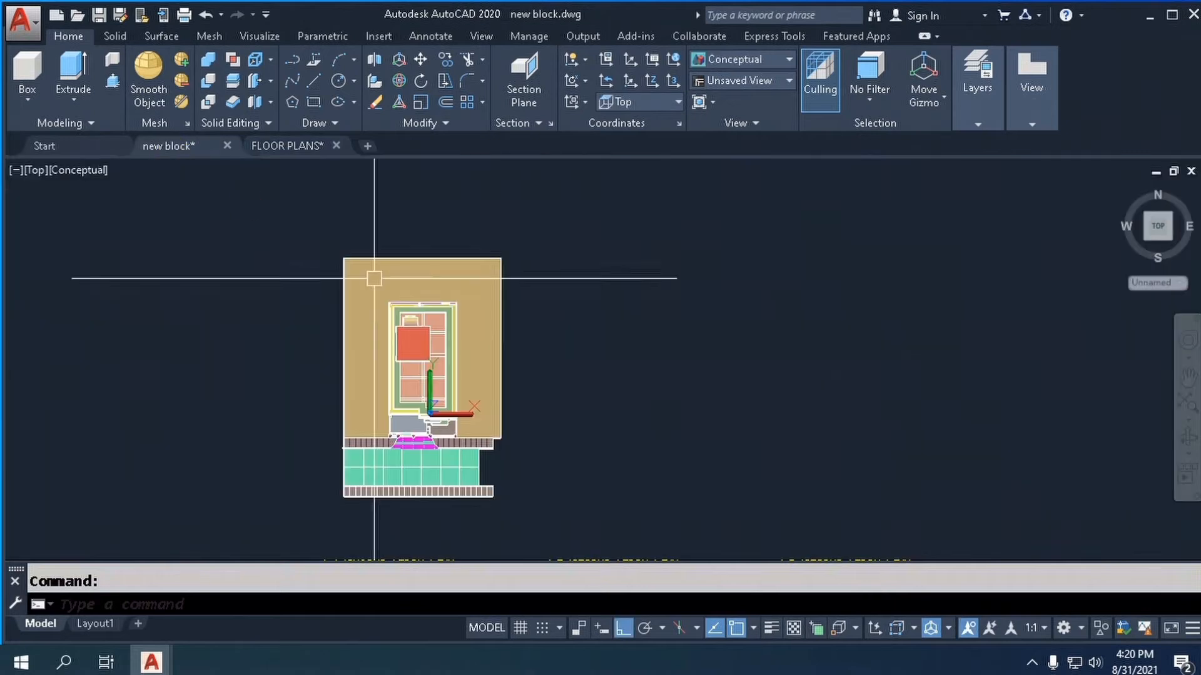
{"action": "left_click", "coordinate": [97, 624]}
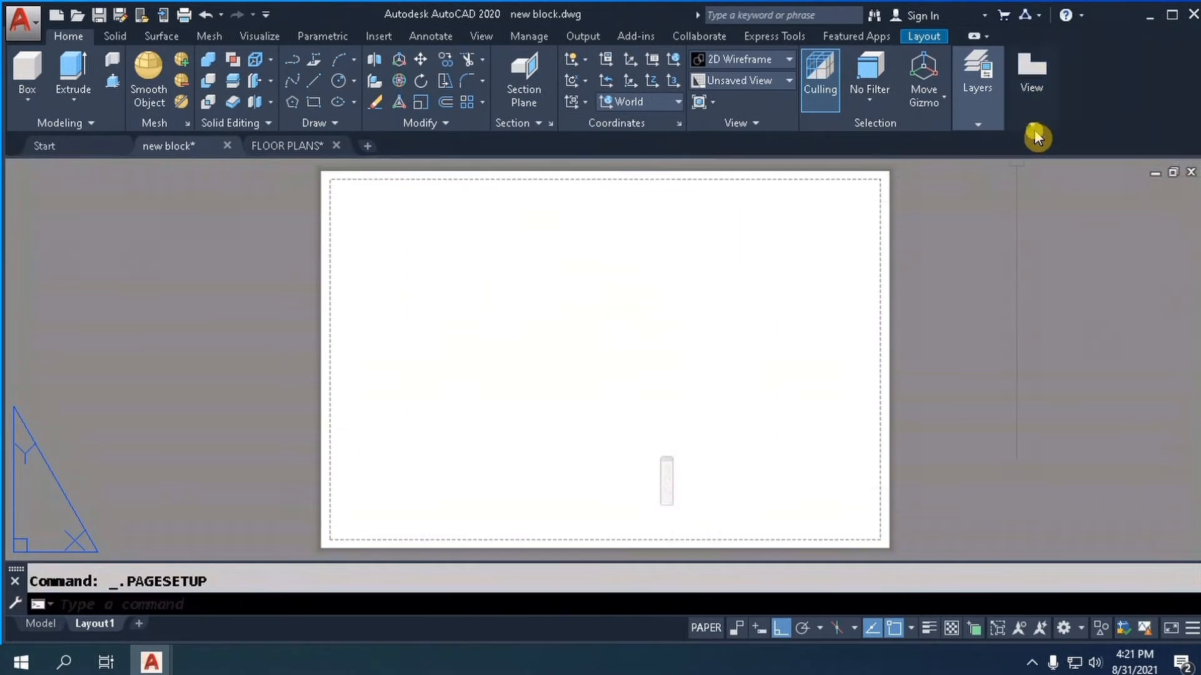
{"action": "mouse_move", "coordinate": [1033, 129]}
{"action": "left_click", "coordinate": [1029, 183]}
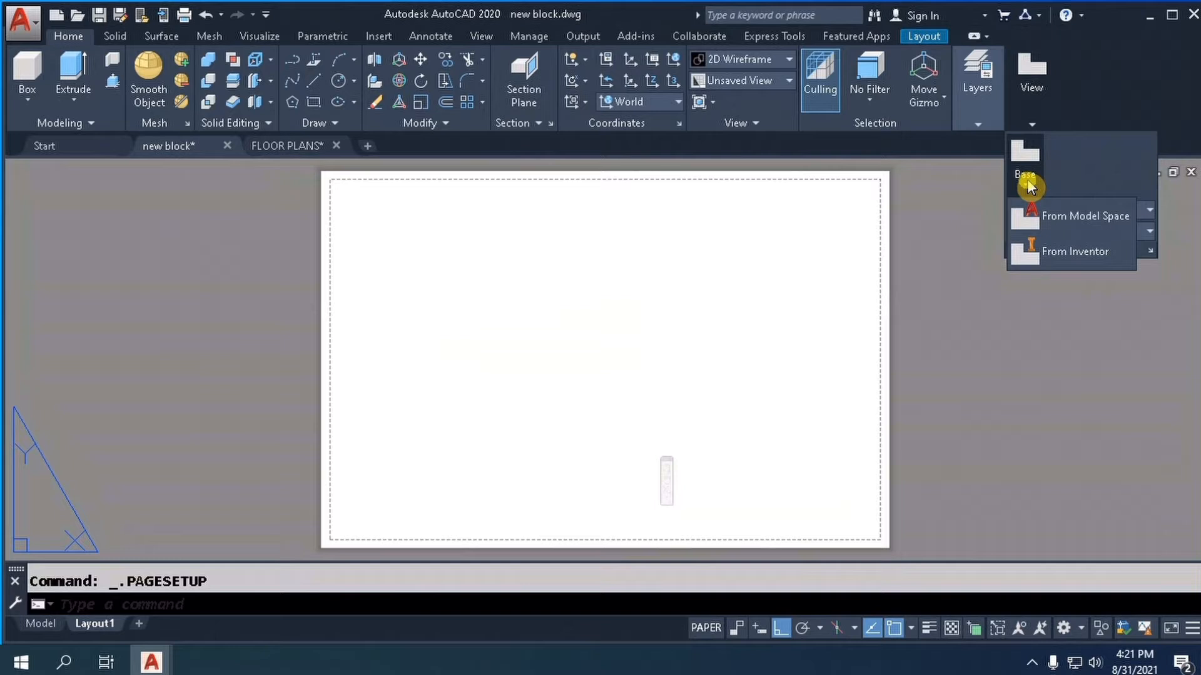
{"action": "left_click", "coordinate": [1029, 207]}
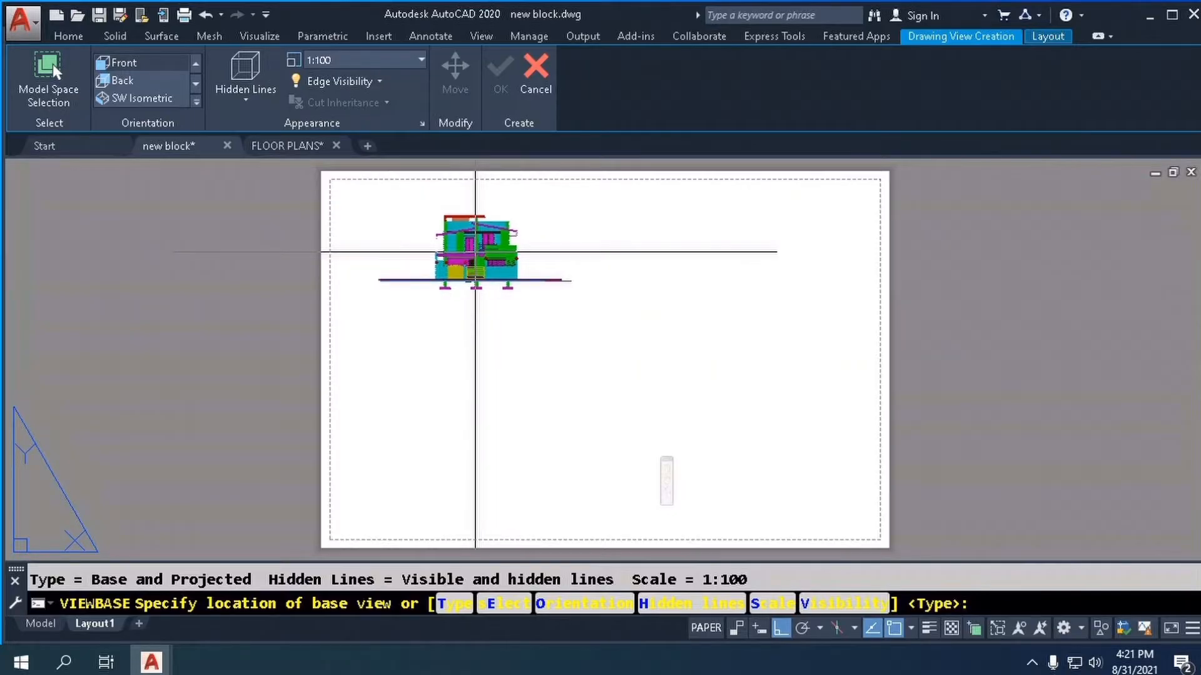
{"action": "left_click", "coordinate": [475, 252]}
{"action": "key", "text": "Return"}
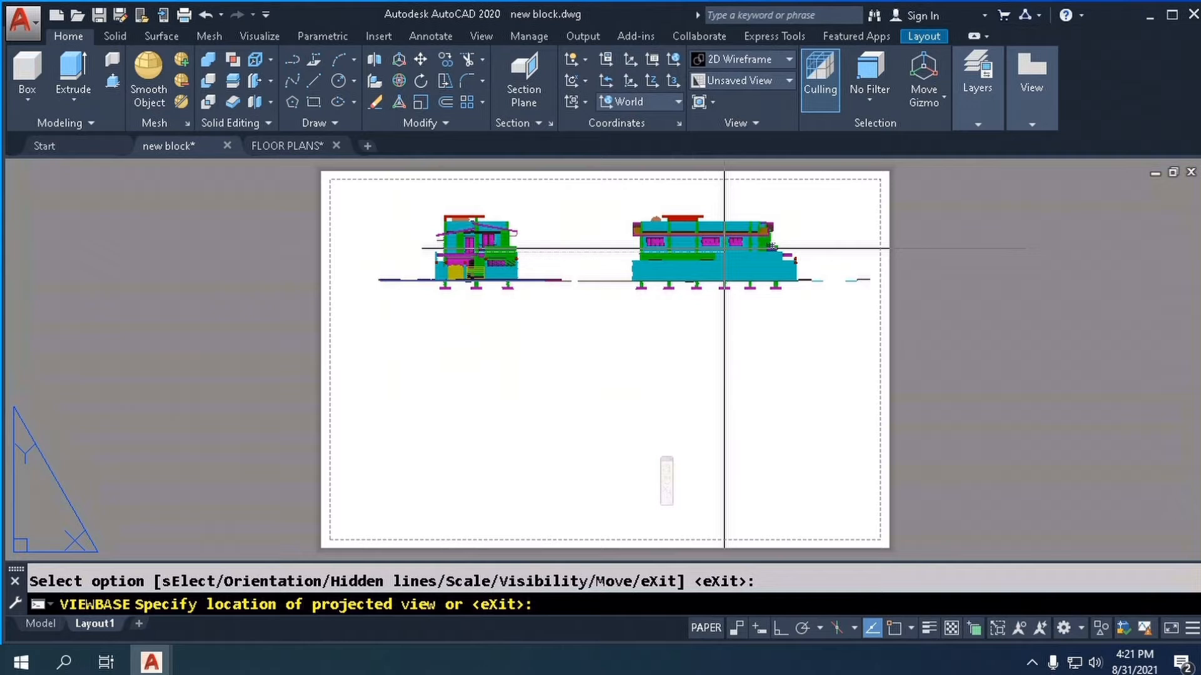
{"action": "left_click", "coordinate": [724, 248]}
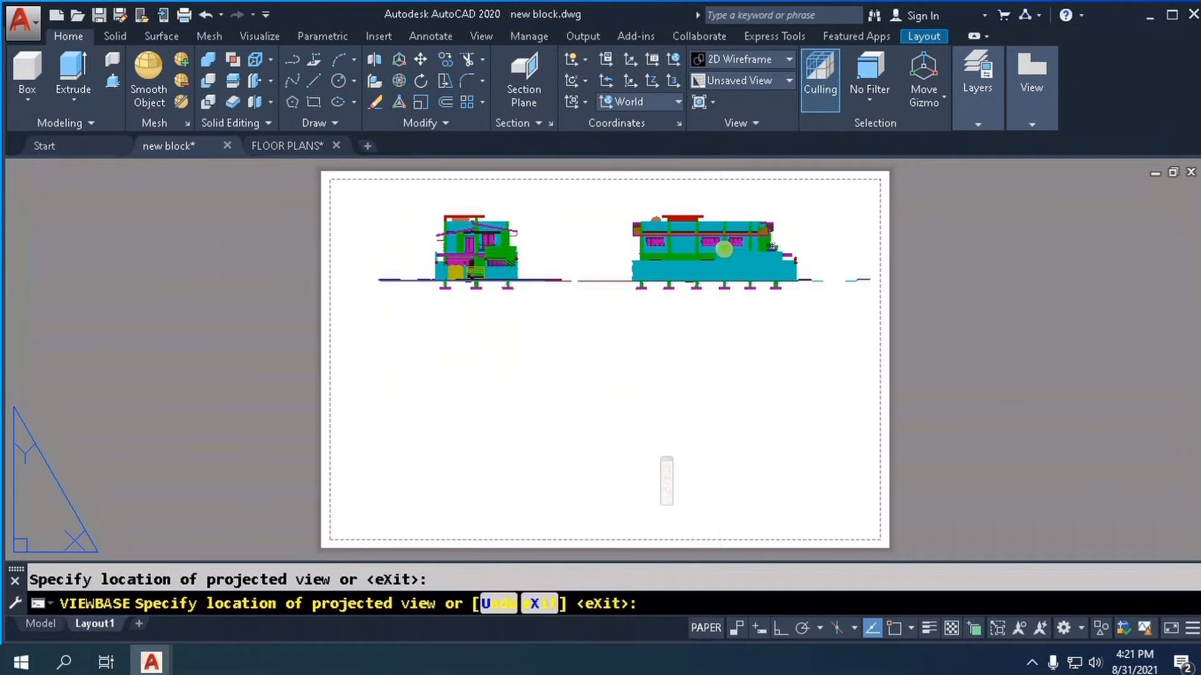
{"action": "key", "text": "Return"}
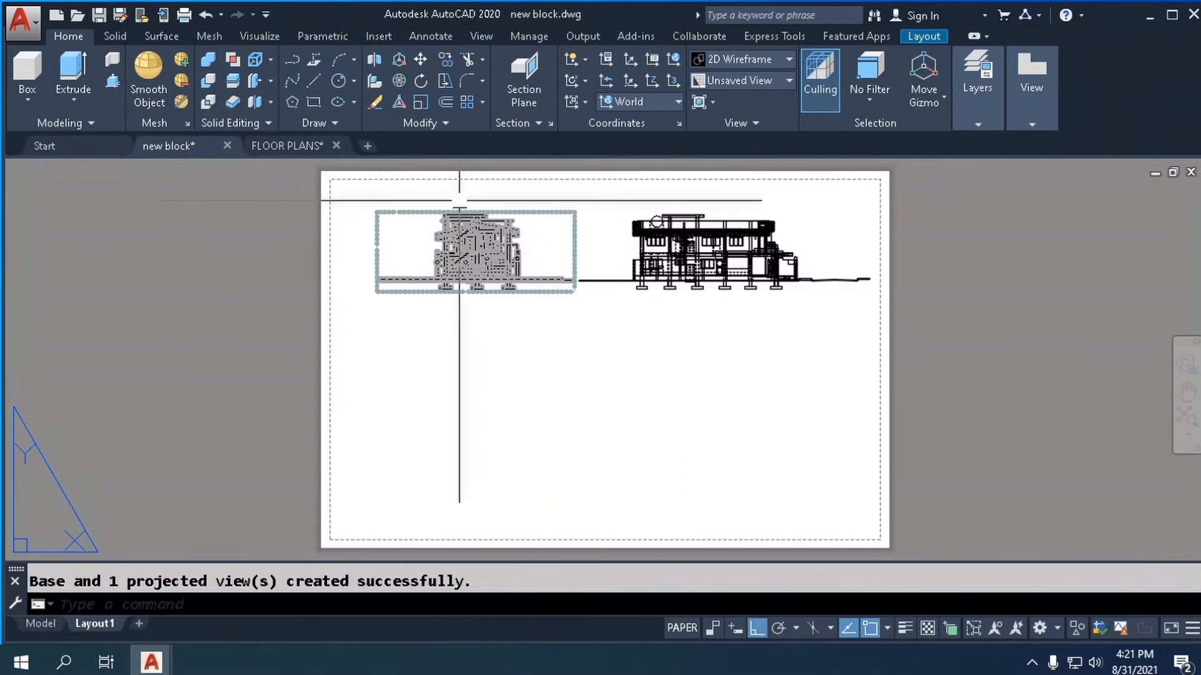
- Edit the house's base view to show visible lines only and turn on interference edges
{"action": "left_click", "coordinate": [483, 259]}
{"action": "key", "text": "Escape"}
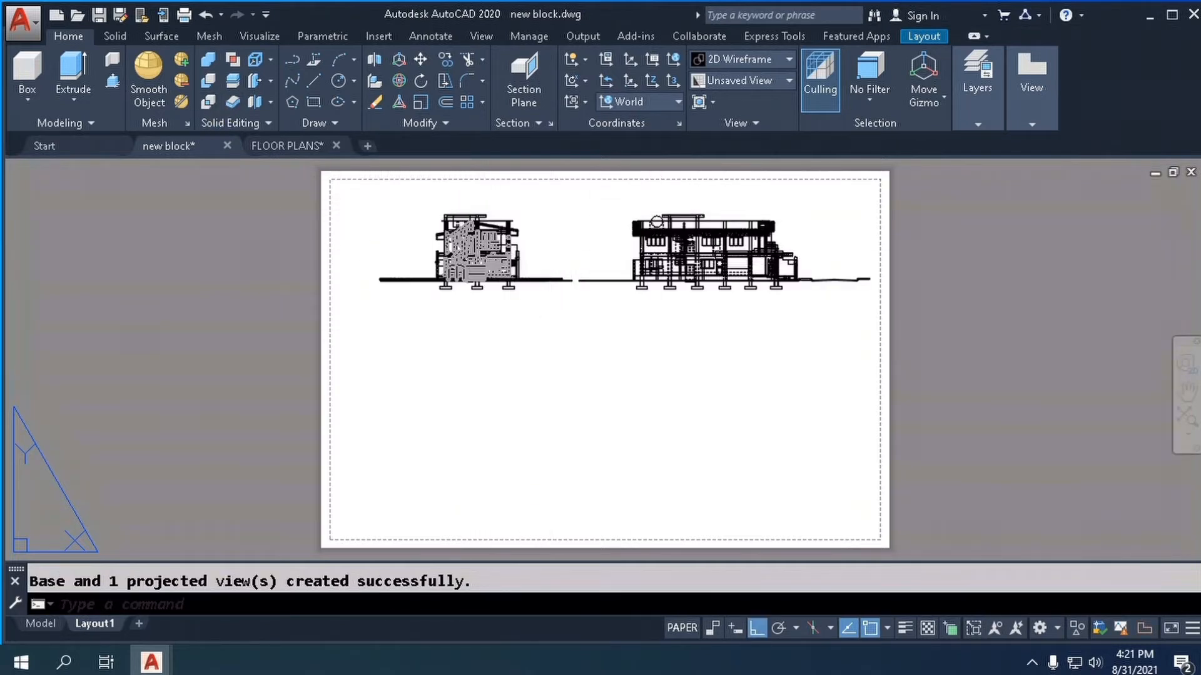
{"action": "scroll", "coordinate": [483, 263], "scroll_direction": "up", "scroll_amount": 5}
{"action": "scroll", "coordinate": [482, 262], "scroll_direction": "down", "scroll_amount": 5}
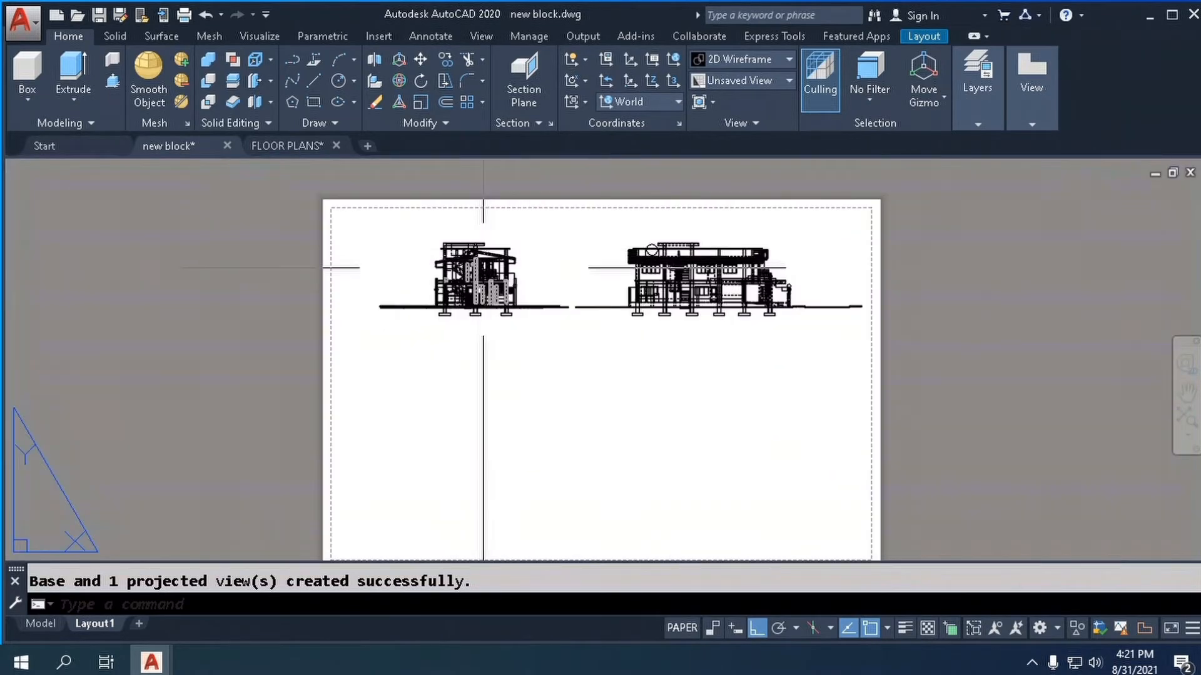
{"action": "double_click", "coordinate": [482, 247]}
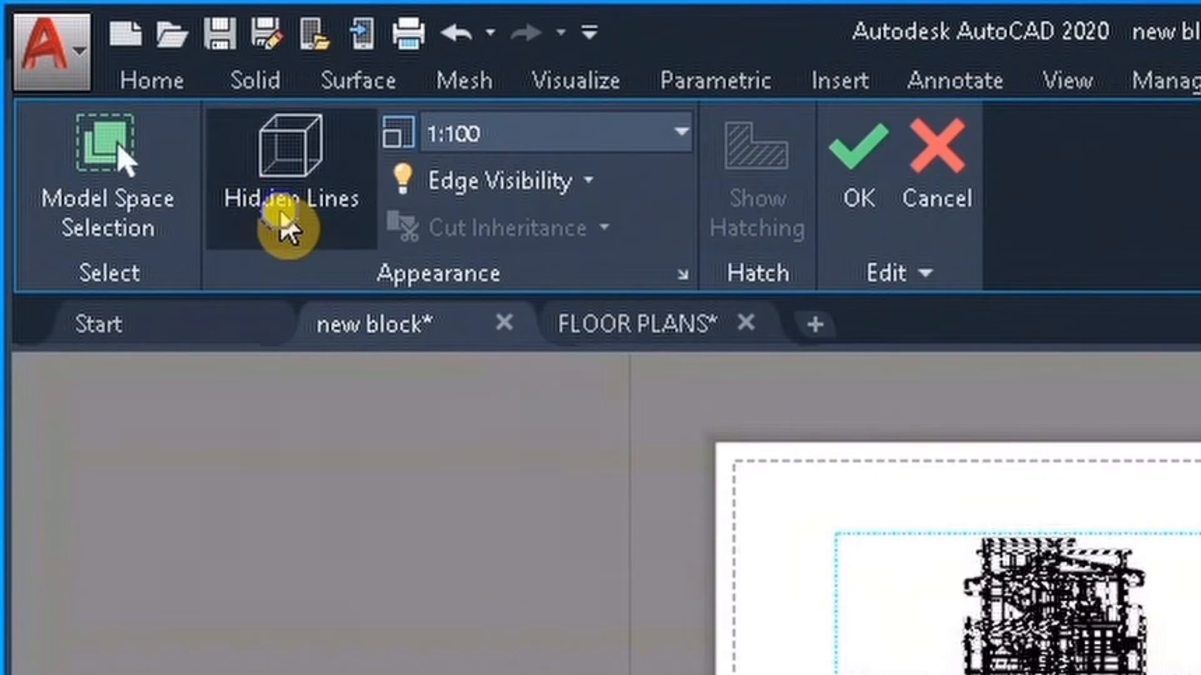
{"action": "left_click", "coordinate": [282, 219]}
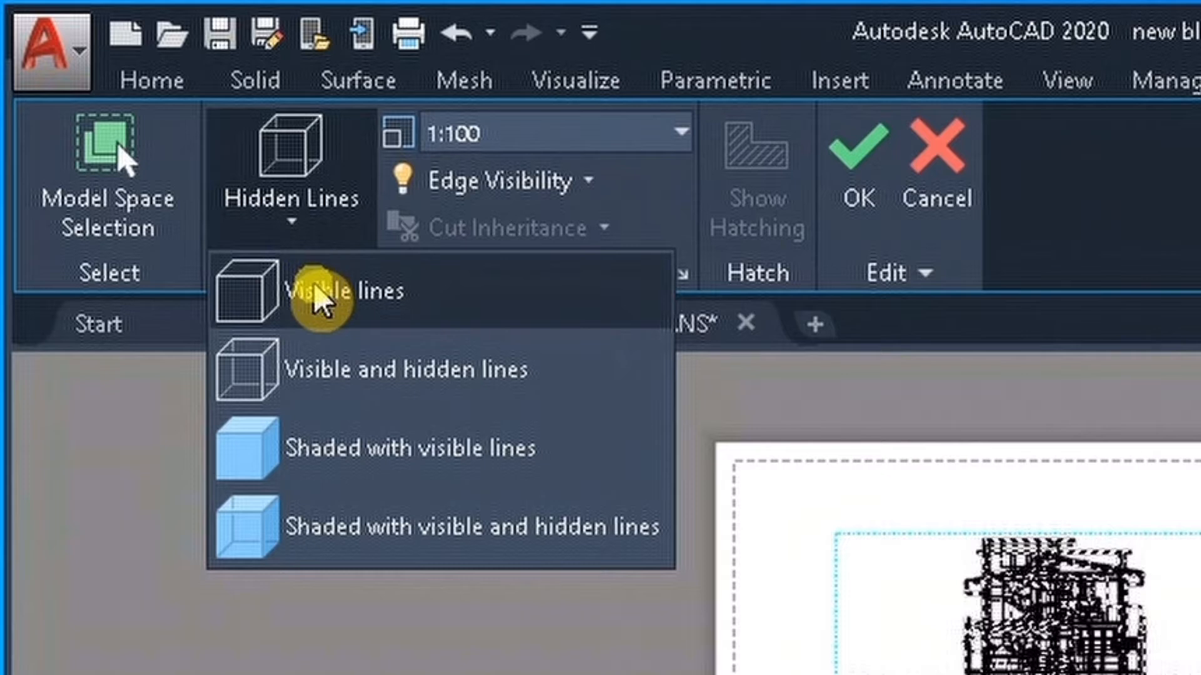
{"action": "left_click", "coordinate": [314, 290]}
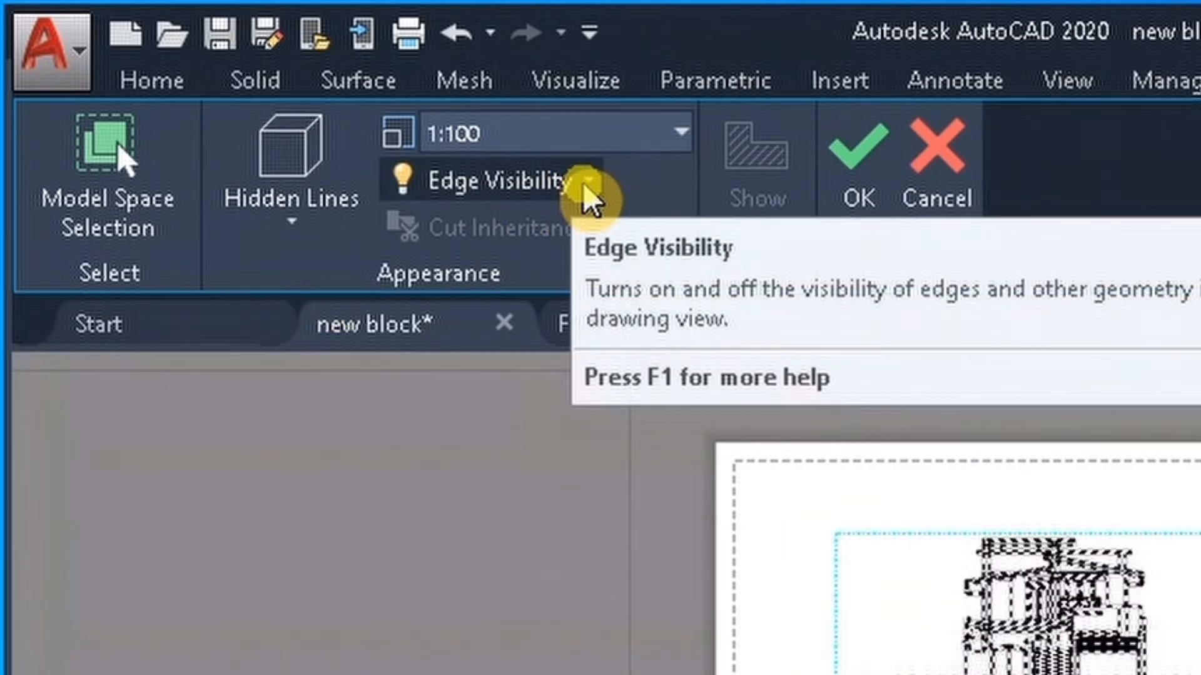
{"action": "left_click", "coordinate": [585, 183]}
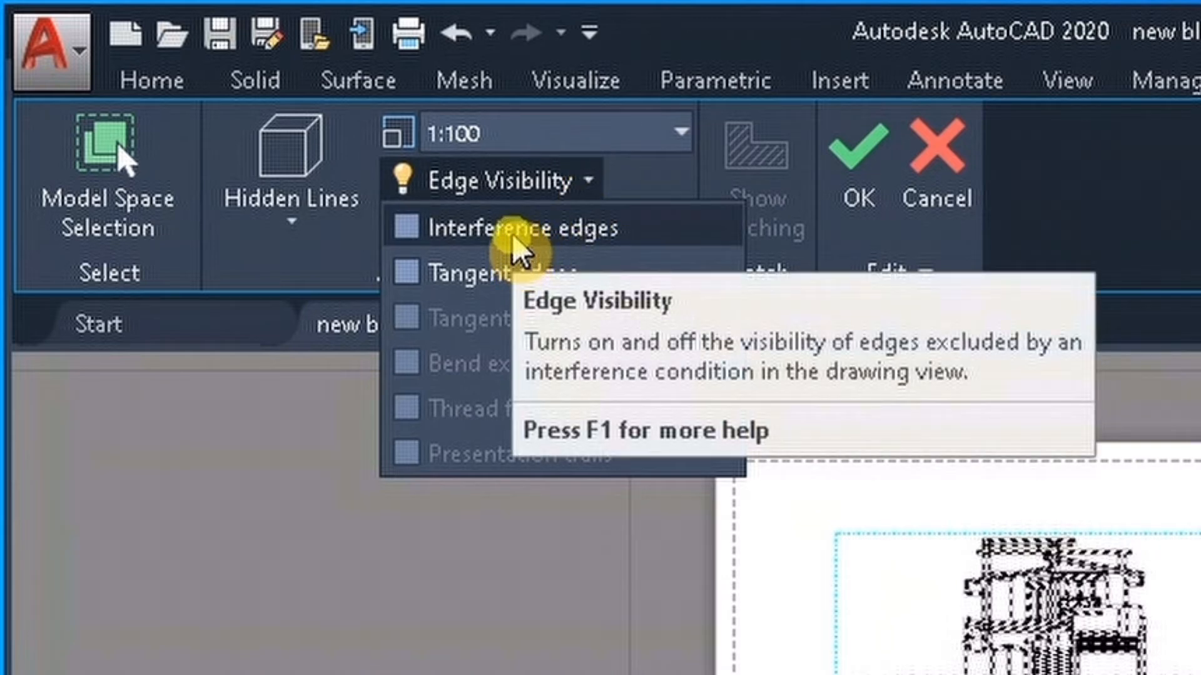
{"action": "left_click", "coordinate": [512, 231]}
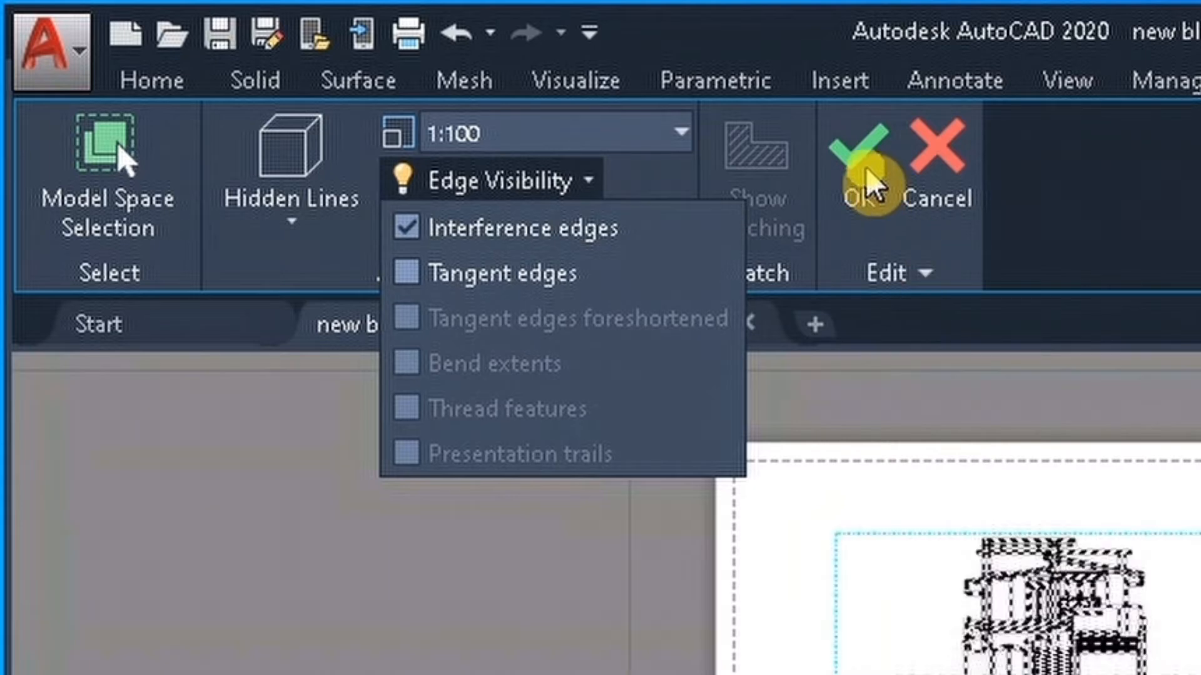
{"action": "left_click", "coordinate": [858, 188]}
- Examine the linework of the house's base and side elevation views on the layout sheet
{"action": "scroll", "coordinate": [1057, 625], "scroll_direction": "up", "scroll_amount": 6}
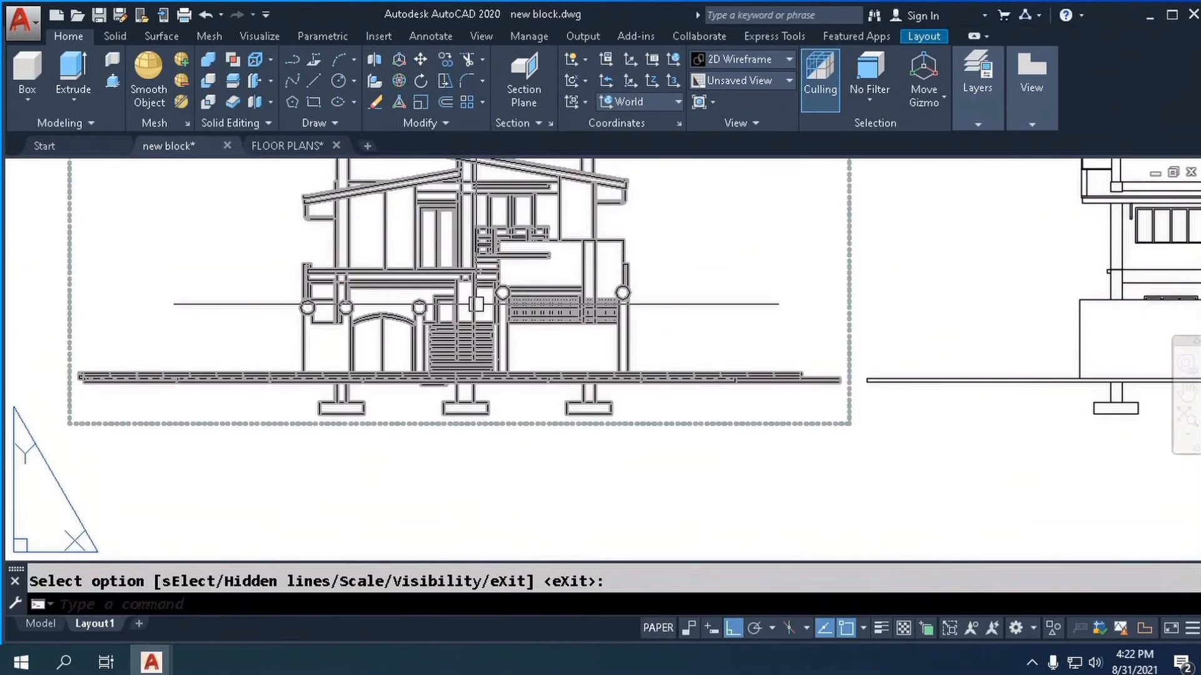
{"action": "scroll", "coordinate": [1030, 646], "scroll_direction": "down", "scroll_amount": 4}
{"action": "scroll", "coordinate": [642, 323], "scroll_direction": "up", "scroll_amount": 5}
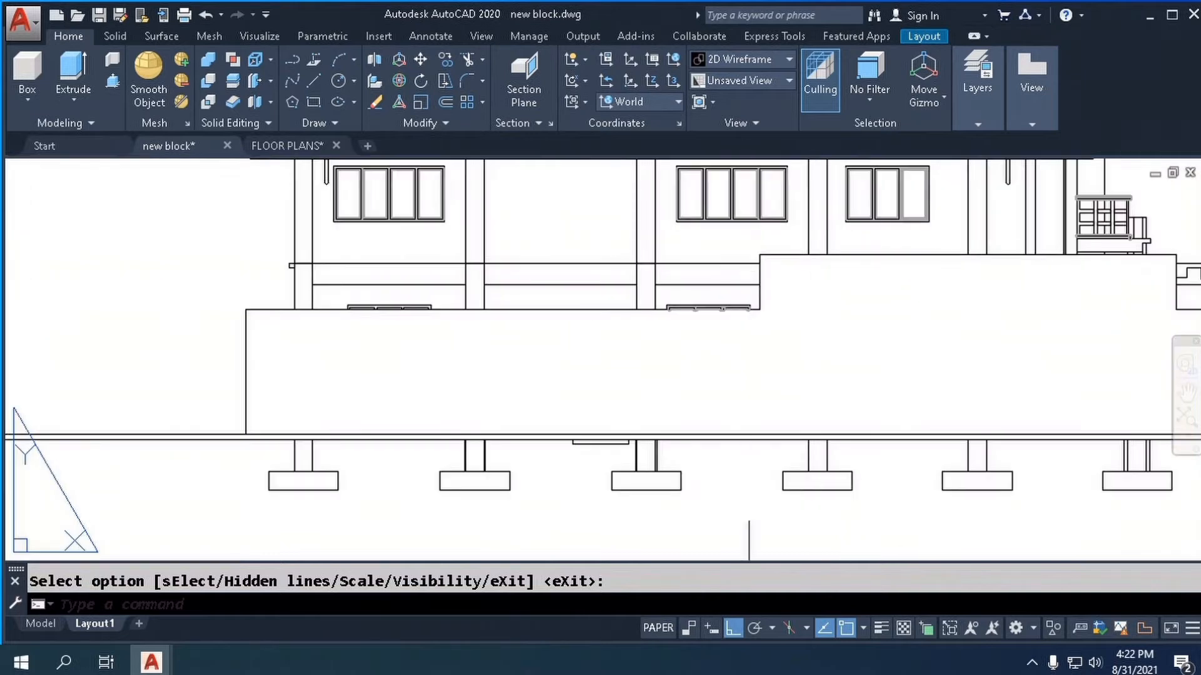
{"action": "scroll", "coordinate": [751, 281], "scroll_direction": "down", "scroll_amount": 7}
{"action": "scroll", "coordinate": [553, 293], "scroll_direction": "up", "scroll_amount": 5}
{"action": "scroll", "coordinate": [552, 293], "scroll_direction": "down", "scroll_amount": 5}
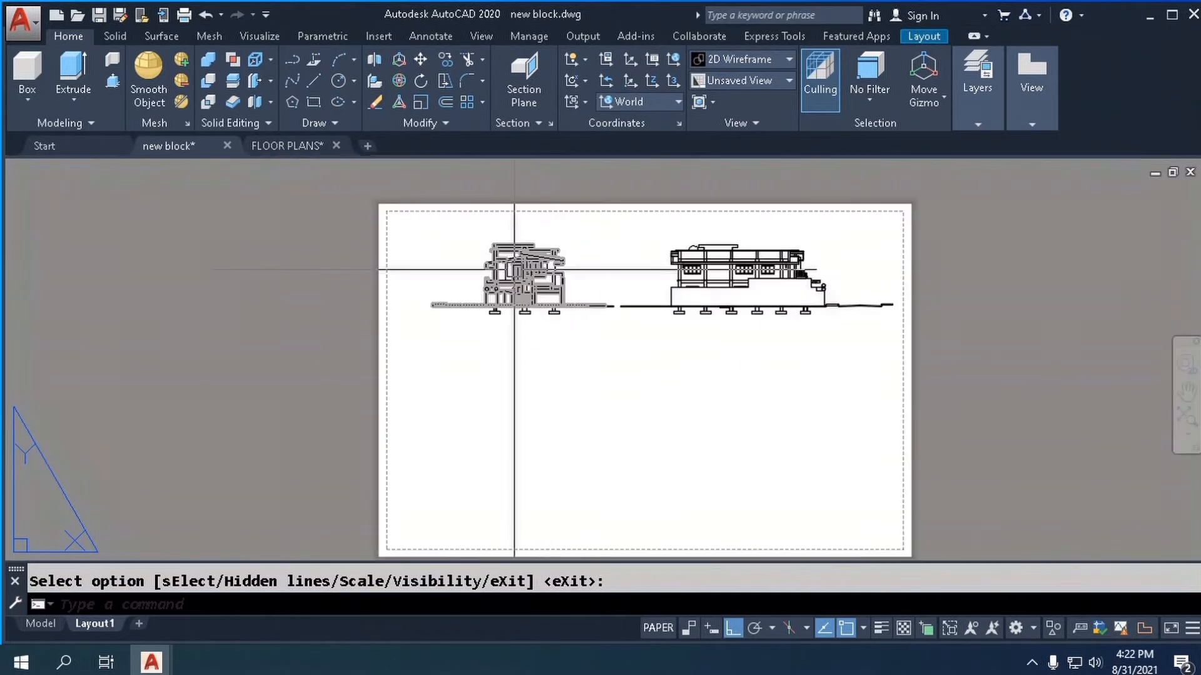
- Inspect the footings, ground line and facade details of the house's front and side elevation views up close
{"action": "scroll", "coordinate": [527, 294], "scroll_direction": "up", "scroll_amount": 7}
{"action": "scroll", "coordinate": [527, 294], "scroll_direction": "up", "scroll_amount": 5}
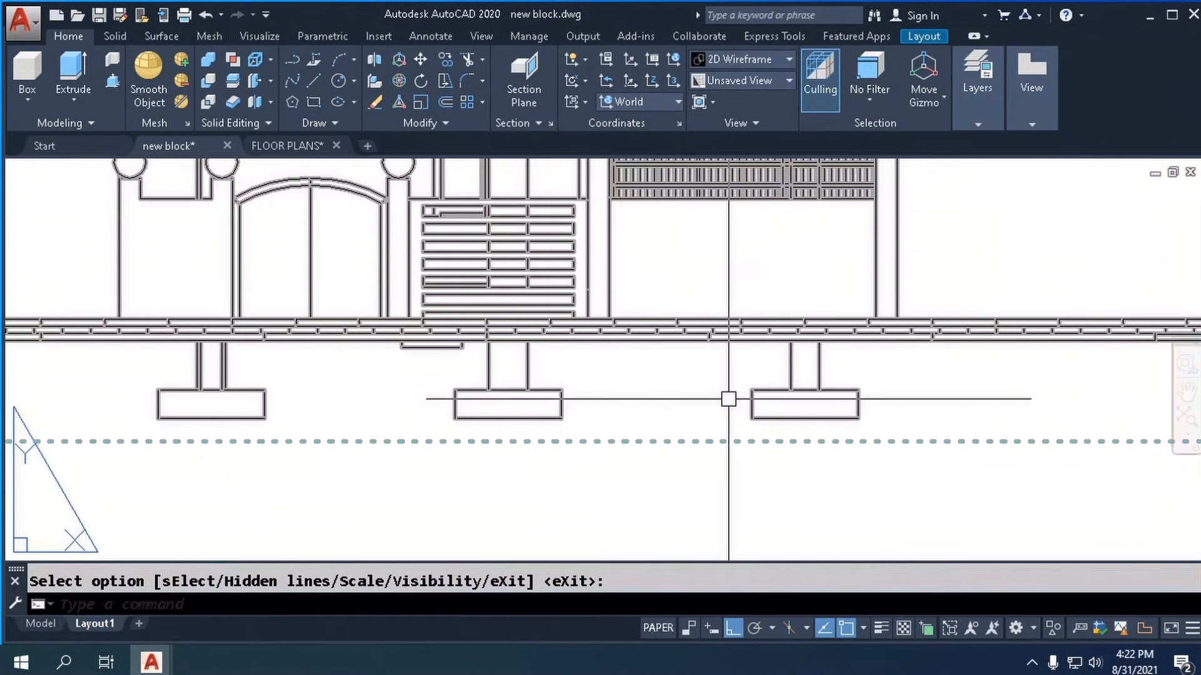
{"action": "scroll", "coordinate": [729, 397], "scroll_direction": "down", "scroll_amount": 7}
{"action": "scroll", "coordinate": [501, 391], "scroll_direction": "up", "scroll_amount": 3}
{"action": "scroll", "coordinate": [427, 379], "scroll_direction": "down", "scroll_amount": 3}
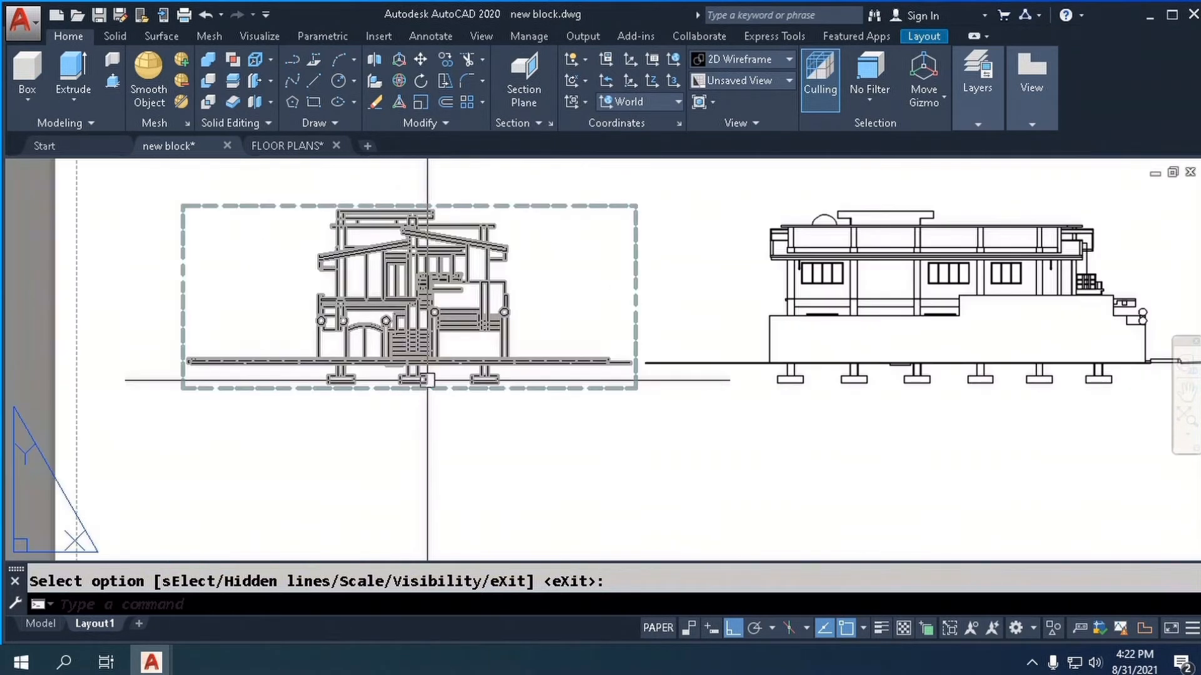
{"action": "scroll", "coordinate": [427, 380], "scroll_direction": "down", "scroll_amount": 2}
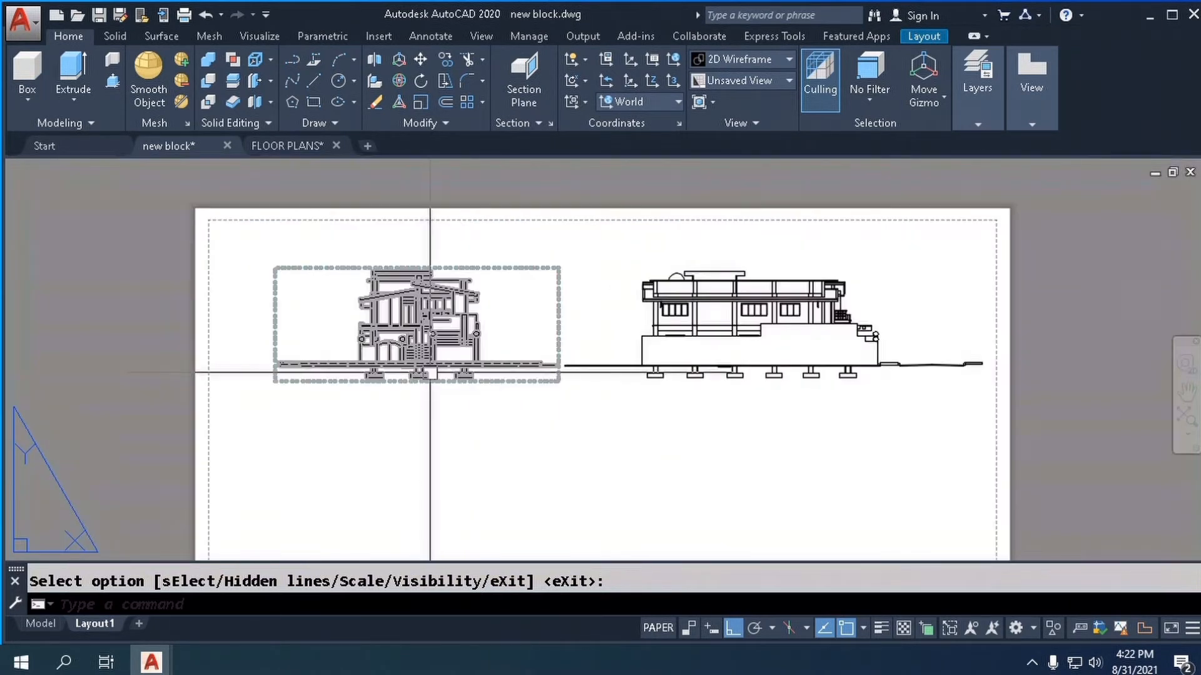
{"action": "scroll", "coordinate": [450, 396], "scroll_direction": "up", "scroll_amount": 4}
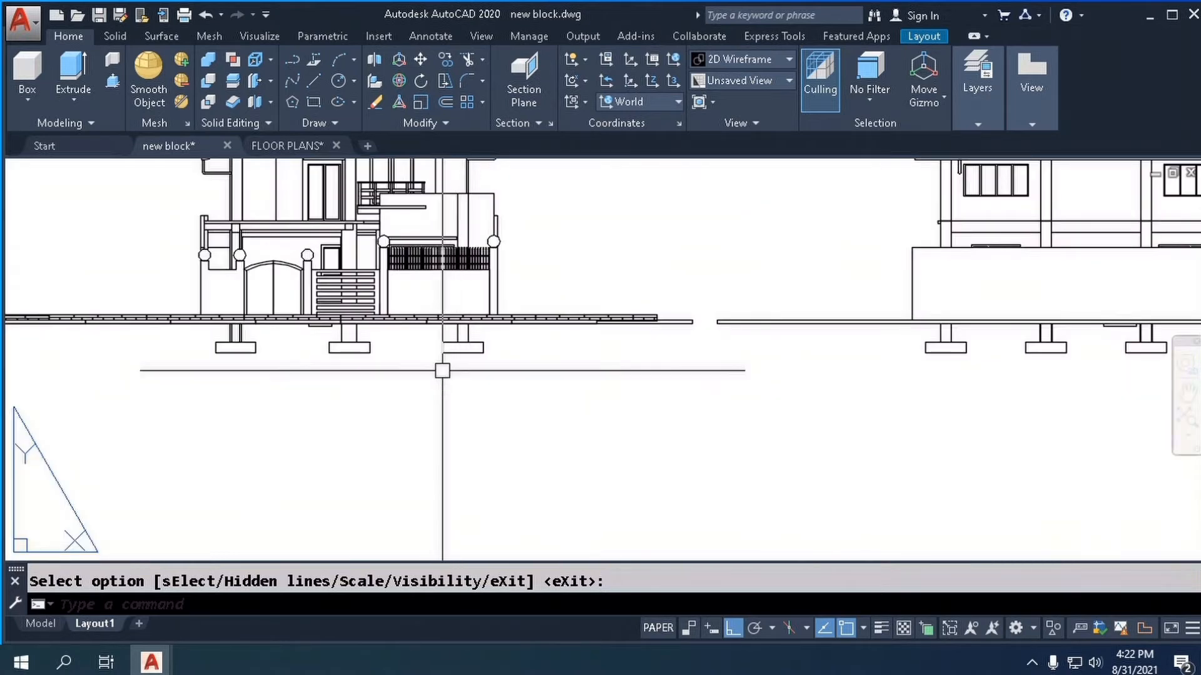
{"action": "scroll", "coordinate": [431, 372], "scroll_direction": "down", "scroll_amount": 4}
{"action": "scroll", "coordinate": [431, 372], "scroll_direction": "up", "scroll_amount": 4}
{"action": "scroll", "coordinate": [420, 374], "scroll_direction": "down", "scroll_amount": 1}
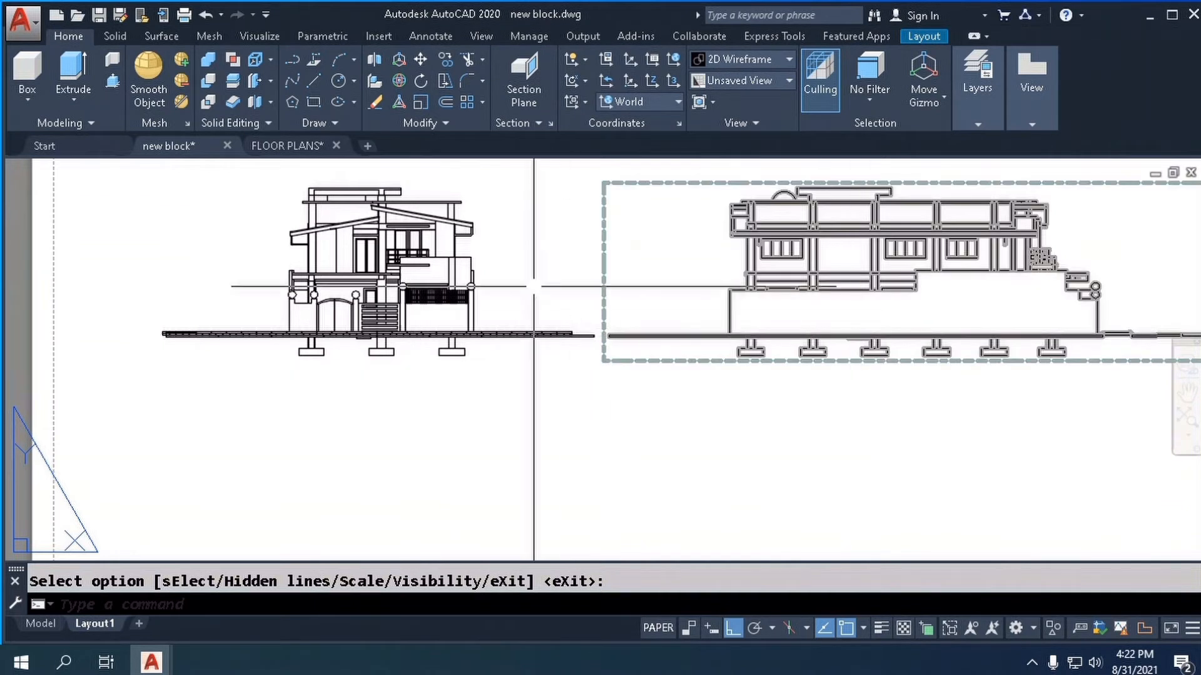
{"action": "scroll", "coordinate": [536, 287], "scroll_direction": "down", "scroll_amount": 2}
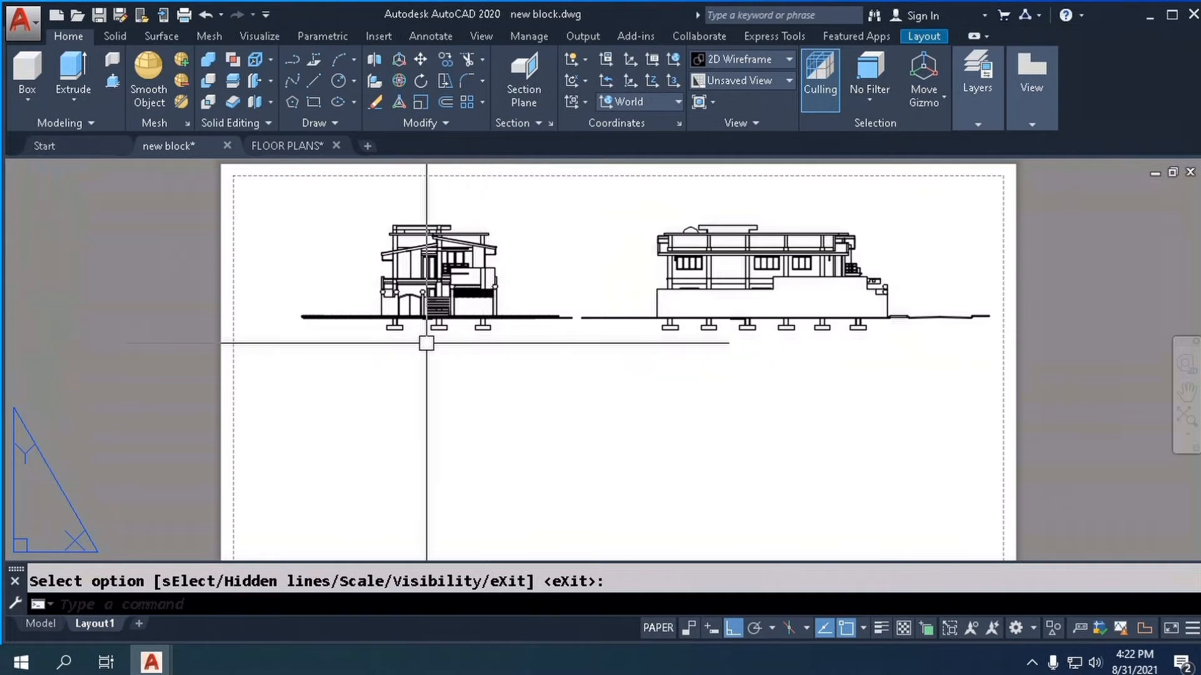
{"action": "scroll", "coordinate": [410, 328], "scroll_direction": "up", "scroll_amount": 4}
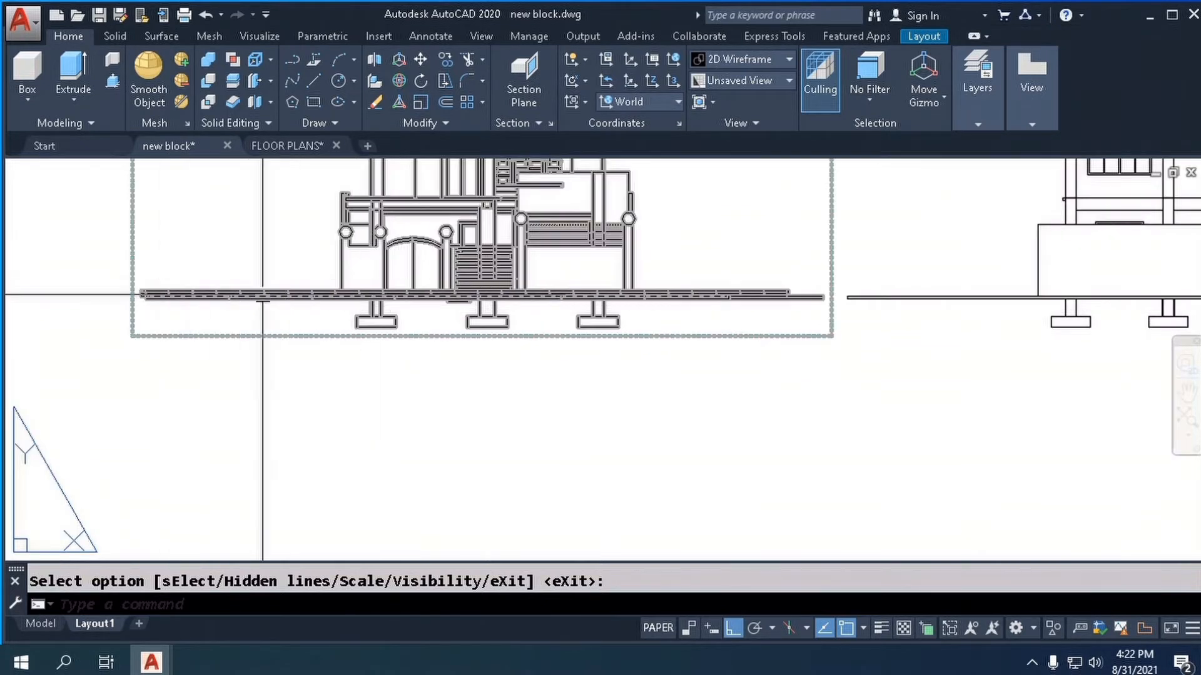
{"action": "scroll", "coordinate": [371, 309], "scroll_direction": "down", "scroll_amount": 2}
{"action": "scroll", "coordinate": [372, 309], "scroll_direction": "down", "scroll_amount": 2}
{"action": "scroll", "coordinate": [485, 313], "scroll_direction": "up", "scroll_amount": 2}
{"action": "scroll", "coordinate": [469, 300], "scroll_direction": "down", "scroll_amount": 2}
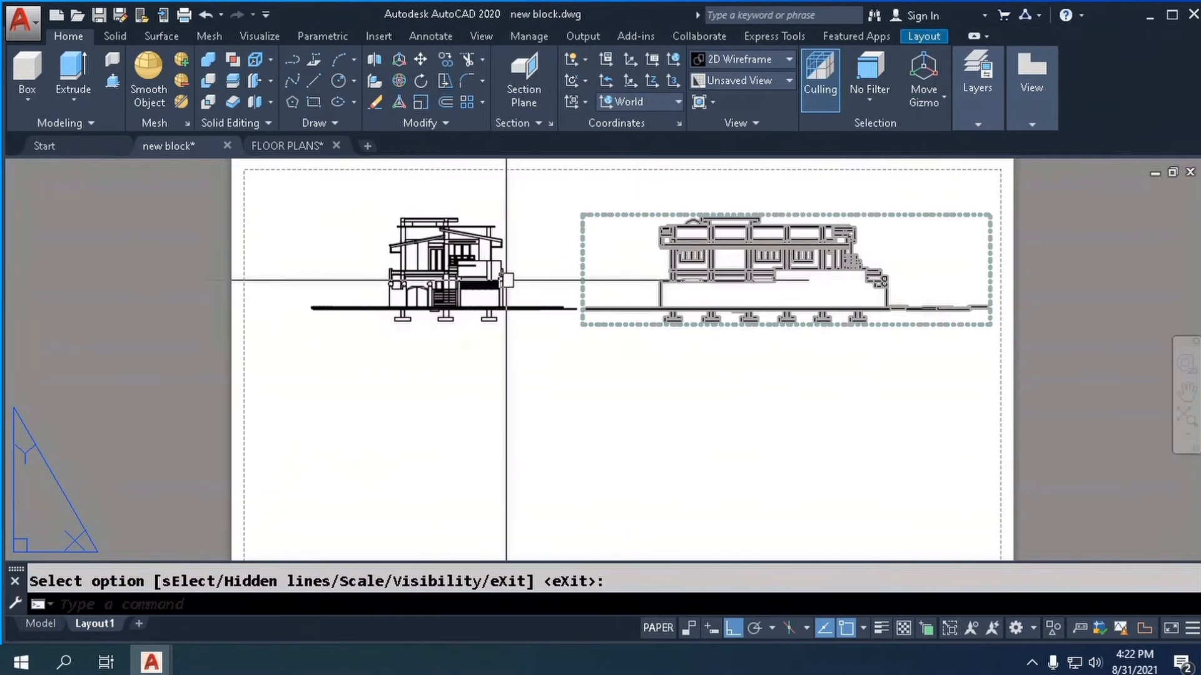
{"action": "scroll", "coordinate": [757, 238], "scroll_direction": "up", "scroll_amount": 2}
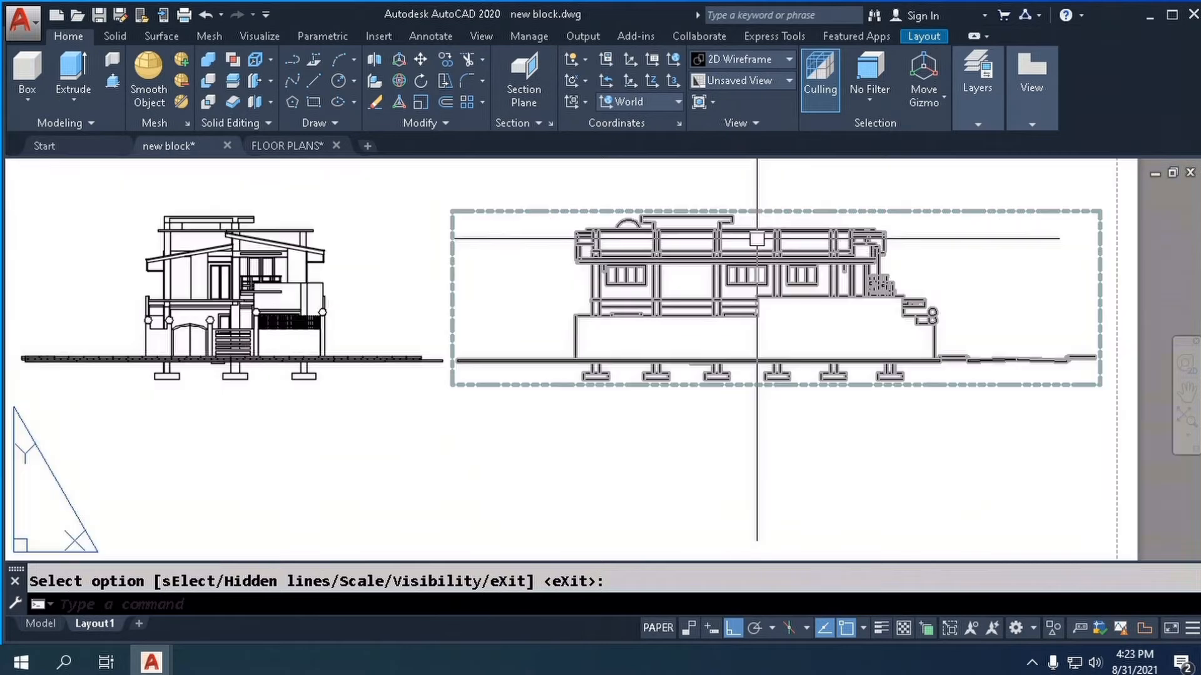
- Delete the projected side view of the house from the layout sheet, keeping only the base view
{"action": "mouse_move", "coordinate": [756, 242]}
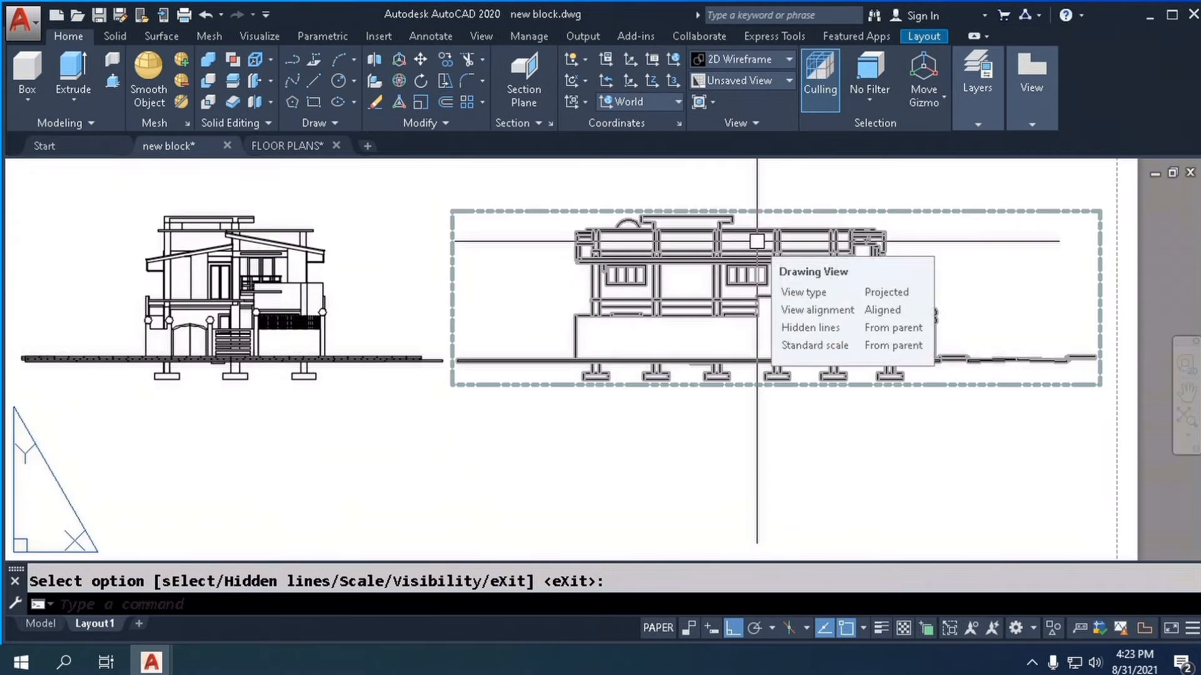
{"action": "left_click", "coordinate": [757, 241]}
{"action": "key", "text": "Delete"}
{"action": "scroll", "coordinate": [863, 290], "scroll_direction": "down", "scroll_amount": 5}
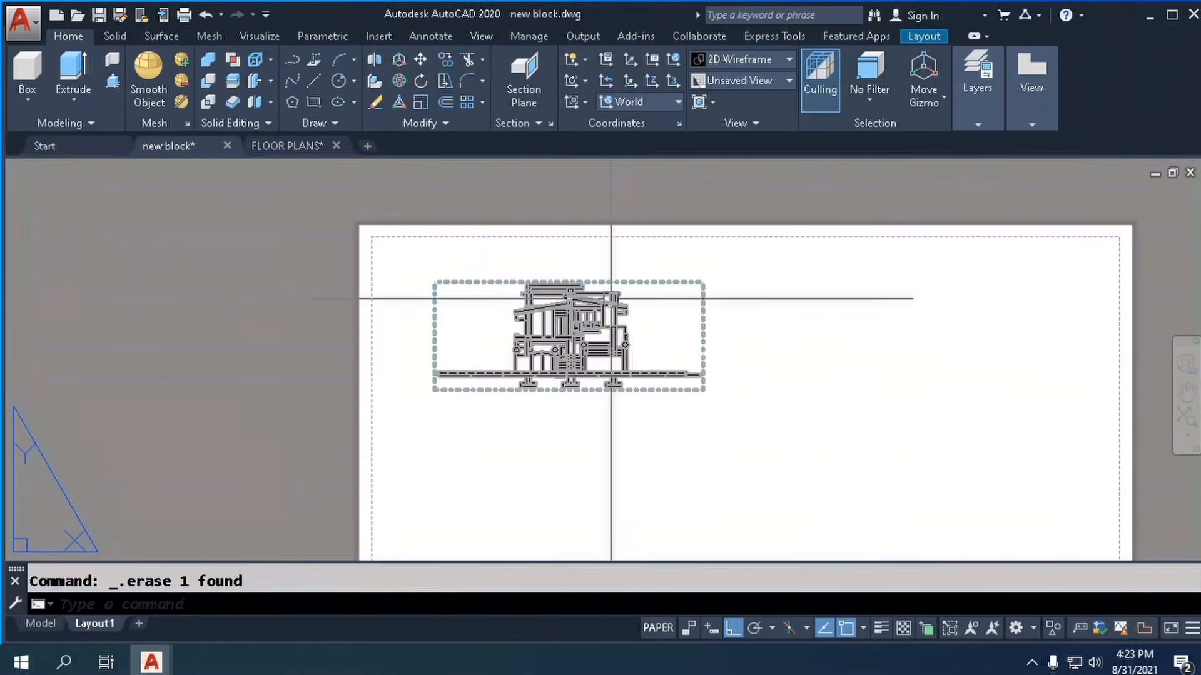
{"action": "scroll", "coordinate": [625, 341], "scroll_direction": "up", "scroll_amount": 4}
{"action": "scroll", "coordinate": [487, 328], "scroll_direction": "down", "scroll_amount": 2}
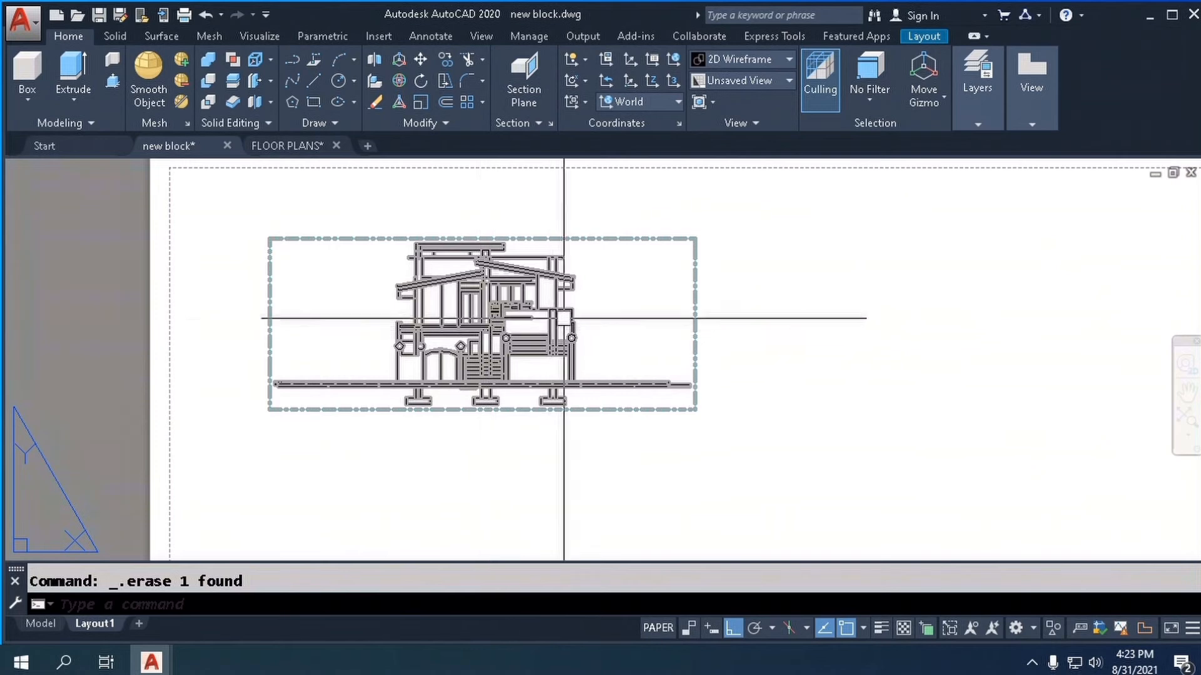
- Switch to the FLOOR PLANS drawing and check the ground floor plan's title, scale note and section markers
{"action": "left_click", "coordinate": [294, 145]}
{"action": "scroll", "coordinate": [469, 375], "scroll_direction": "down", "scroll_amount": 4}
{"action": "scroll", "coordinate": [469, 375], "scroll_direction": "up", "scroll_amount": 5}
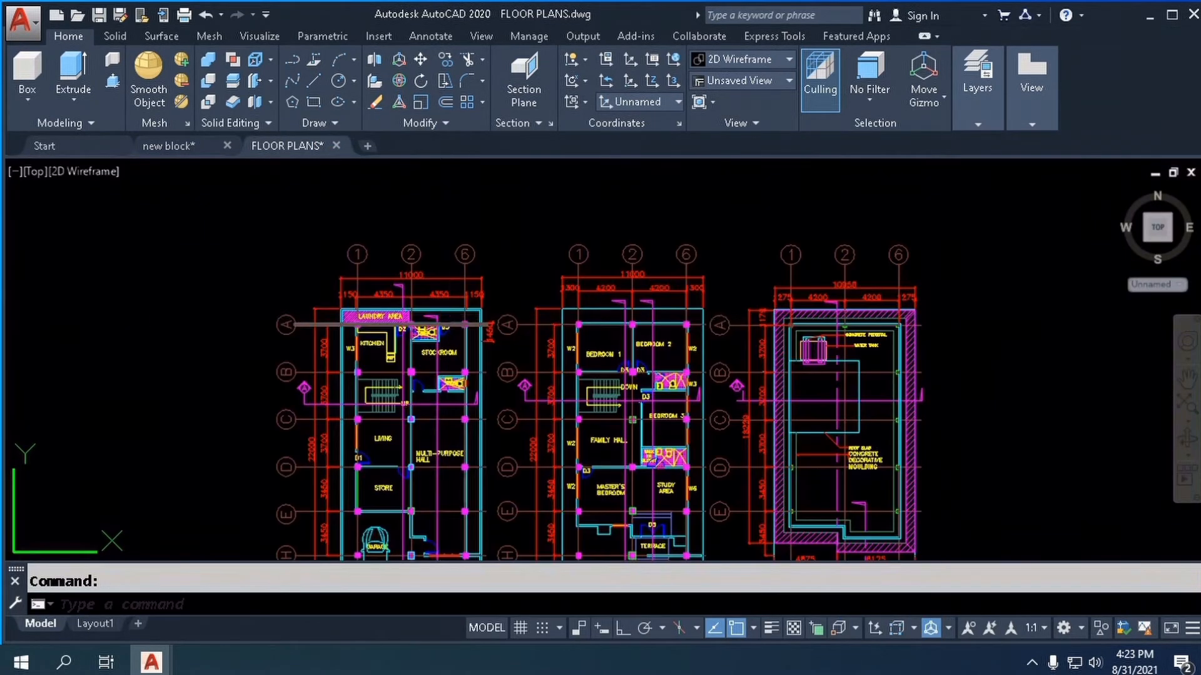
{"action": "scroll", "coordinate": [563, 375], "scroll_direction": "down", "scroll_amount": 3}
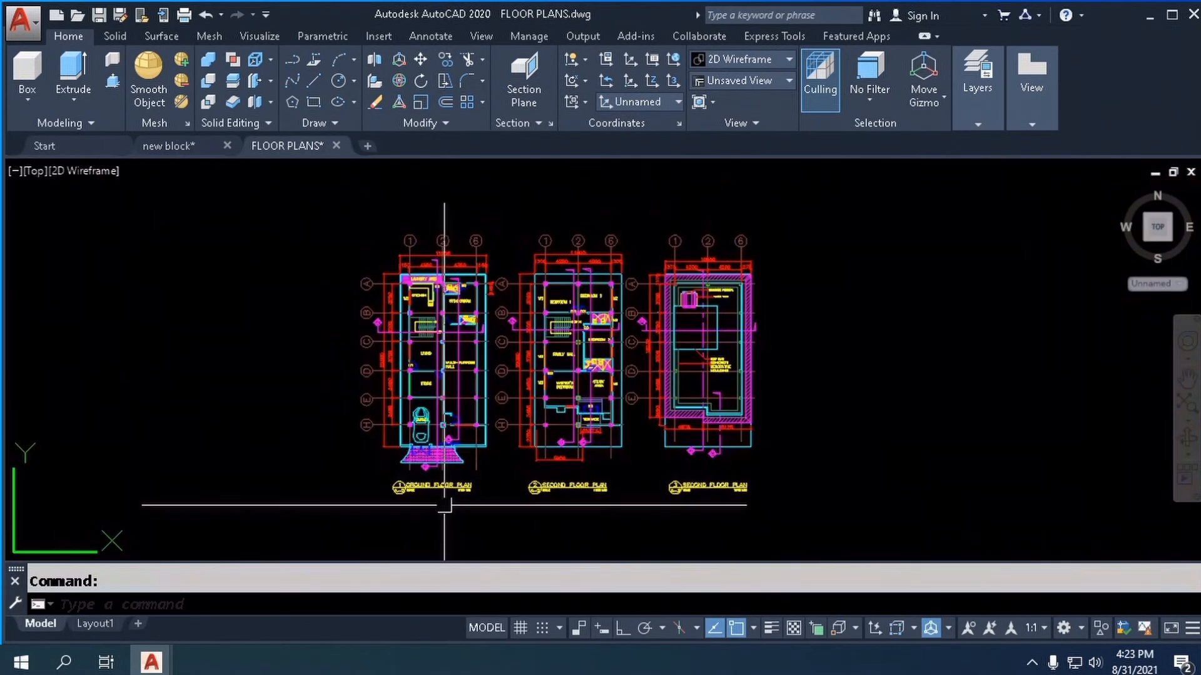
{"action": "scroll", "coordinate": [651, 438], "scroll_direction": "up", "scroll_amount": 5}
{"action": "scroll", "coordinate": [682, 409], "scroll_direction": "down", "scroll_amount": 3}
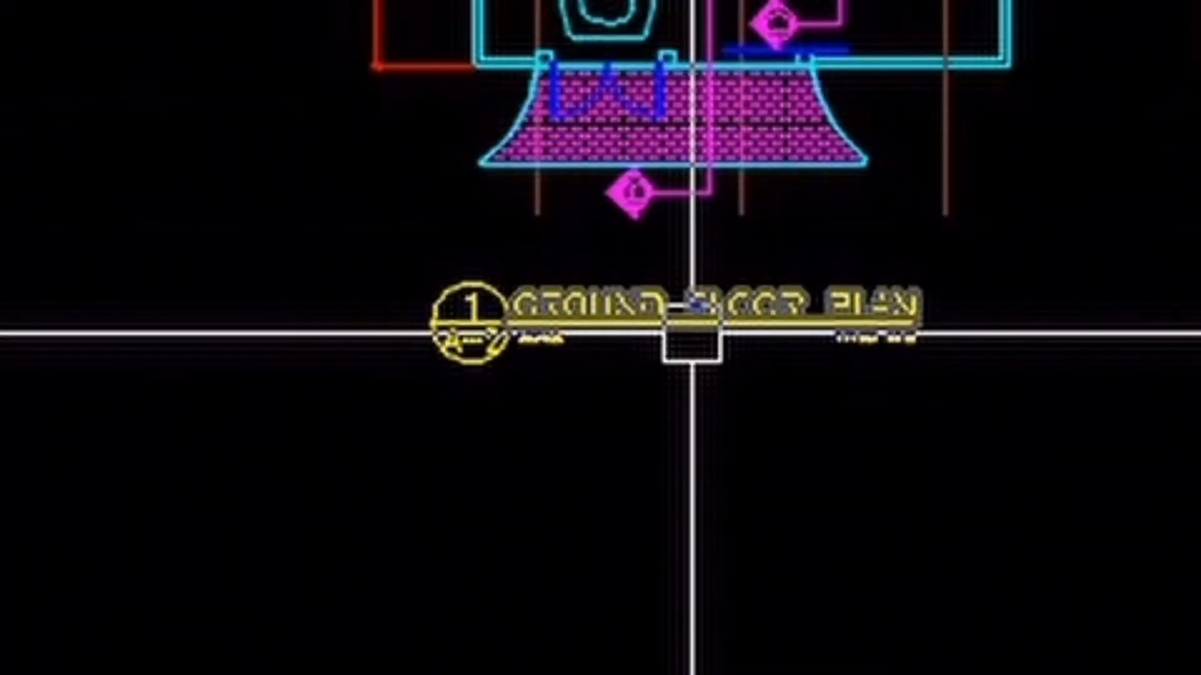
{"action": "scroll", "coordinate": [660, 179], "scroll_direction": "up", "scroll_amount": 6}
{"action": "scroll", "coordinate": [644, 252], "scroll_direction": "down", "scroll_amount": 6}
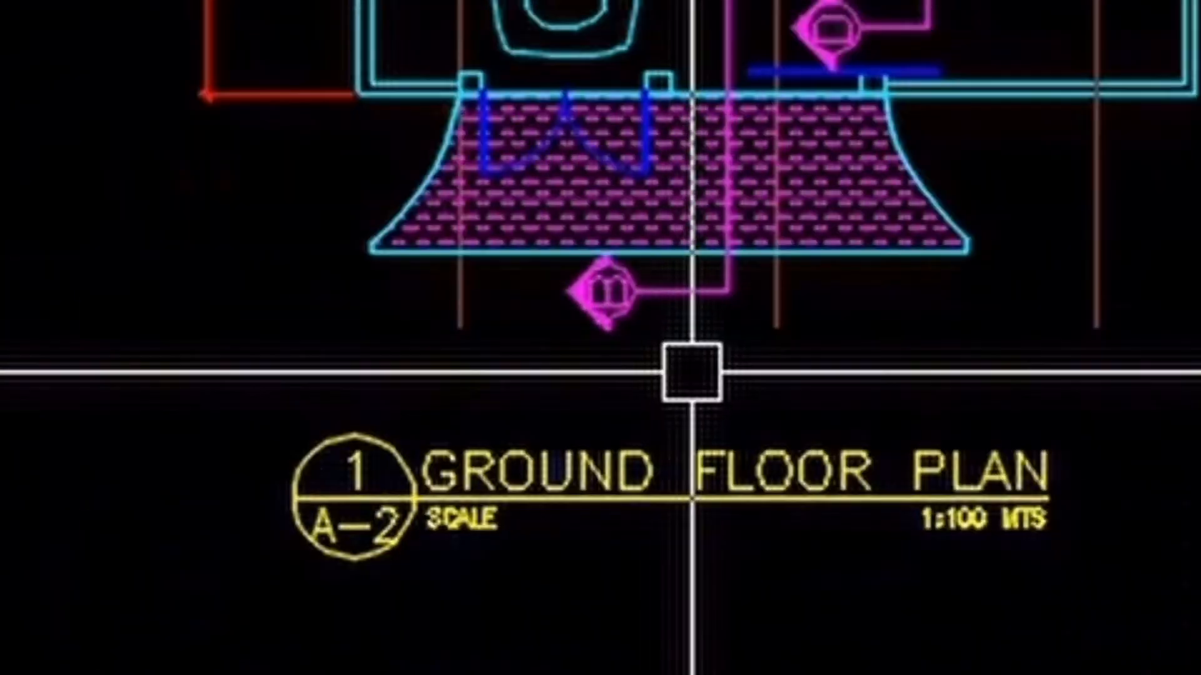
{"action": "scroll", "coordinate": [471, 438], "scroll_direction": "down", "scroll_amount": 2}
{"action": "scroll", "coordinate": [475, 166], "scroll_direction": "down", "scroll_amount": 3}
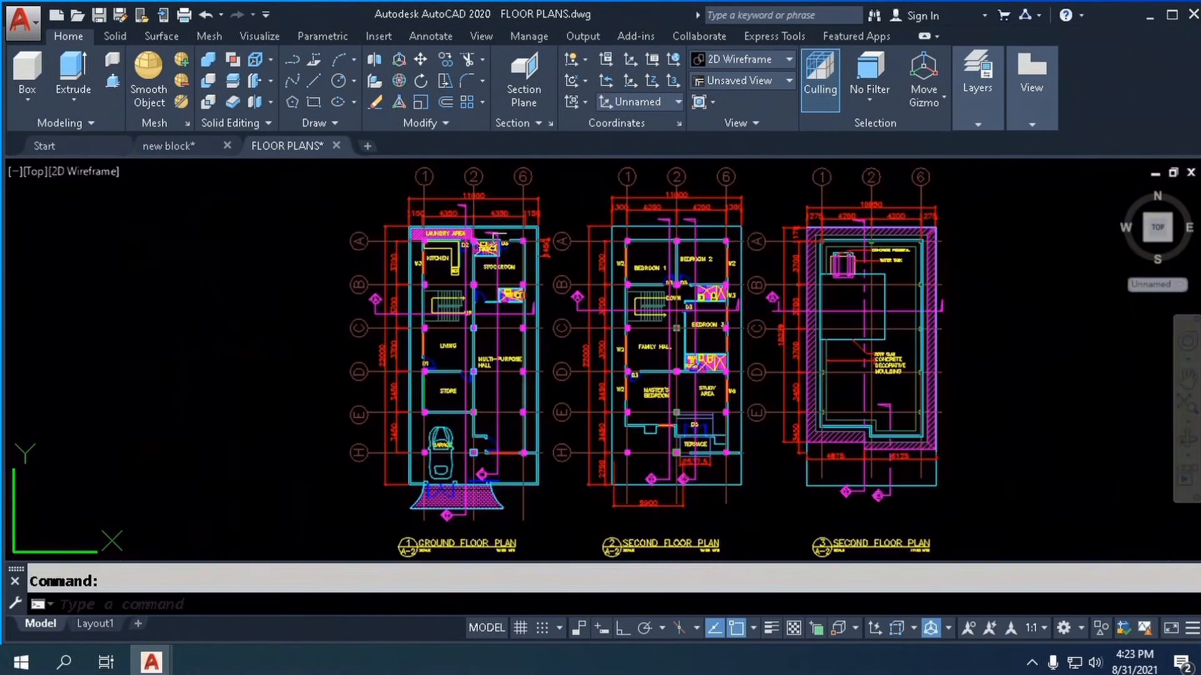
- Measure the horizontal distance from the ground floor plan's upper-left outer corner to the section line through the laundry area, using a linear dimension at 1:1 annotation scale
{"action": "scroll", "coordinate": [473, 517], "scroll_direction": "up", "scroll_amount": 5}
{"action": "scroll", "coordinate": [473, 517], "scroll_direction": "down", "scroll_amount": 3}
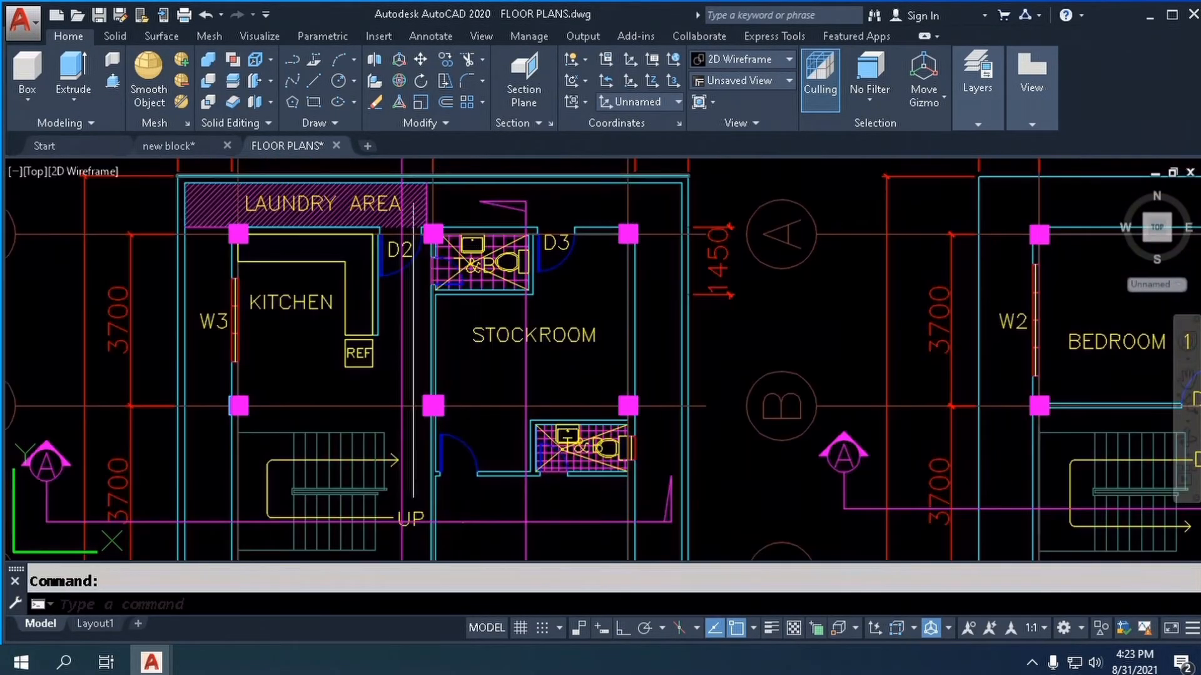
{"action": "scroll", "coordinate": [474, 517], "scroll_direction": "down", "scroll_amount": 3}
{"action": "scroll", "coordinate": [410, 263], "scroll_direction": "up", "scroll_amount": 4}
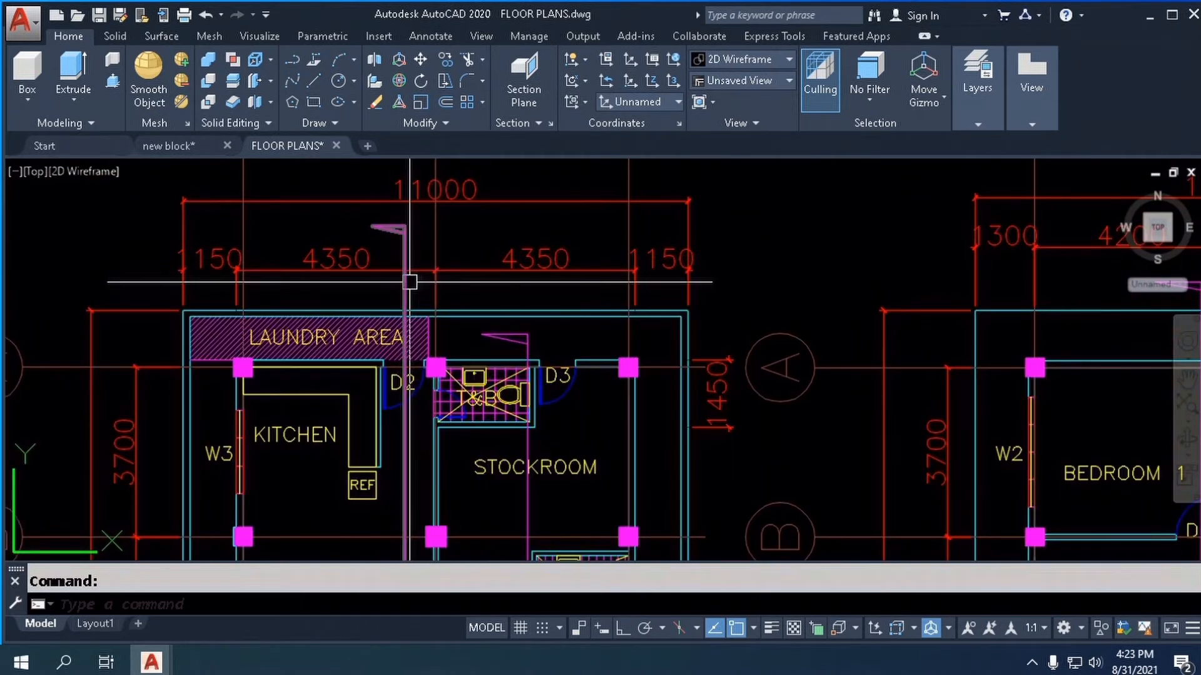
{"action": "type", "text": "dli"}
{"action": "key", "text": "Return"}
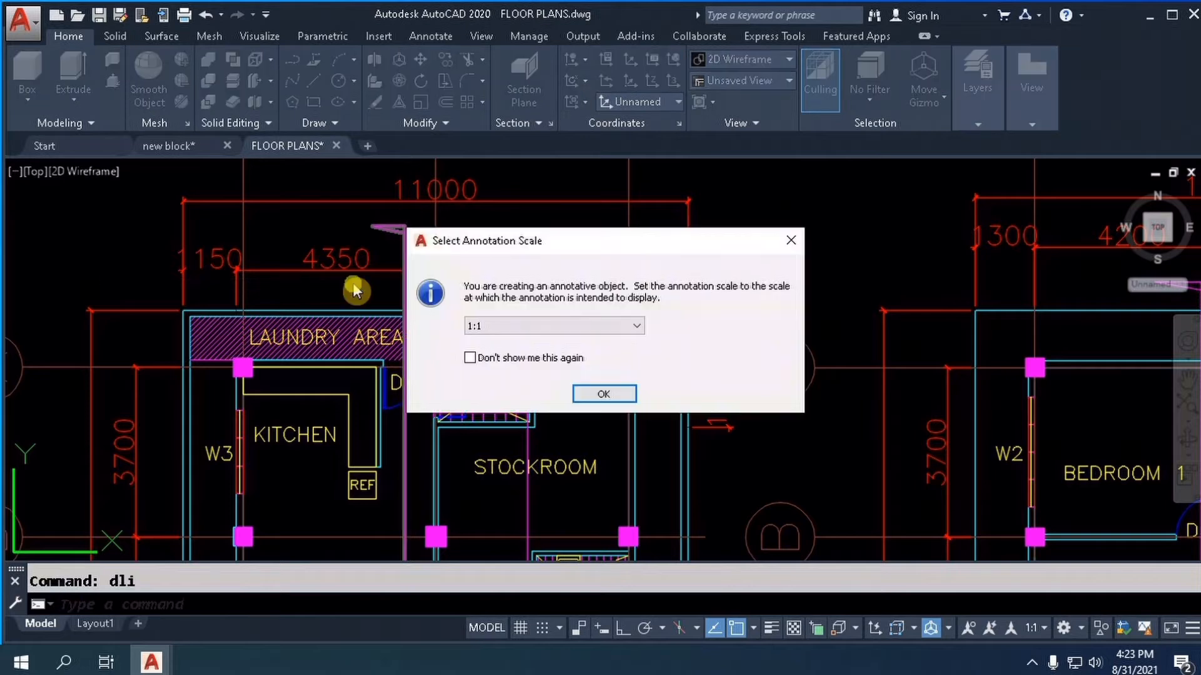
{"action": "left_click", "coordinate": [604, 394]}
{"action": "scroll", "coordinate": [200, 311], "scroll_direction": "up", "scroll_amount": 4}
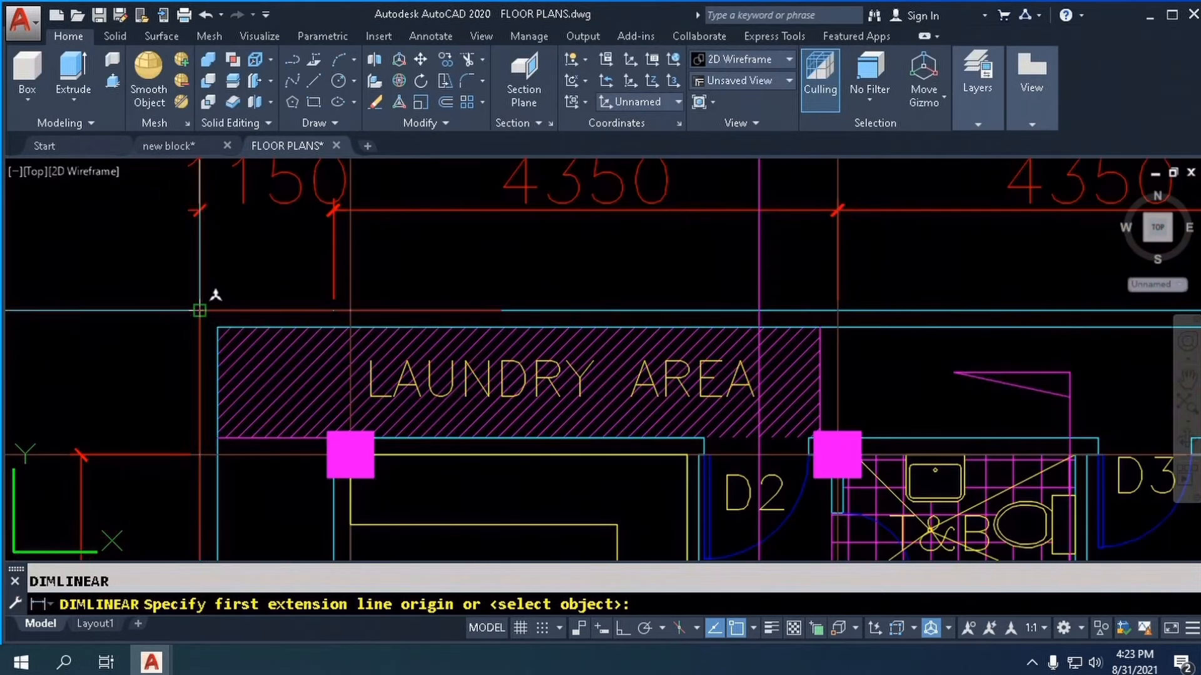
{"action": "left_click", "coordinate": [200, 310]}
{"action": "scroll", "coordinate": [197, 309], "scroll_direction": "down", "scroll_amount": 5}
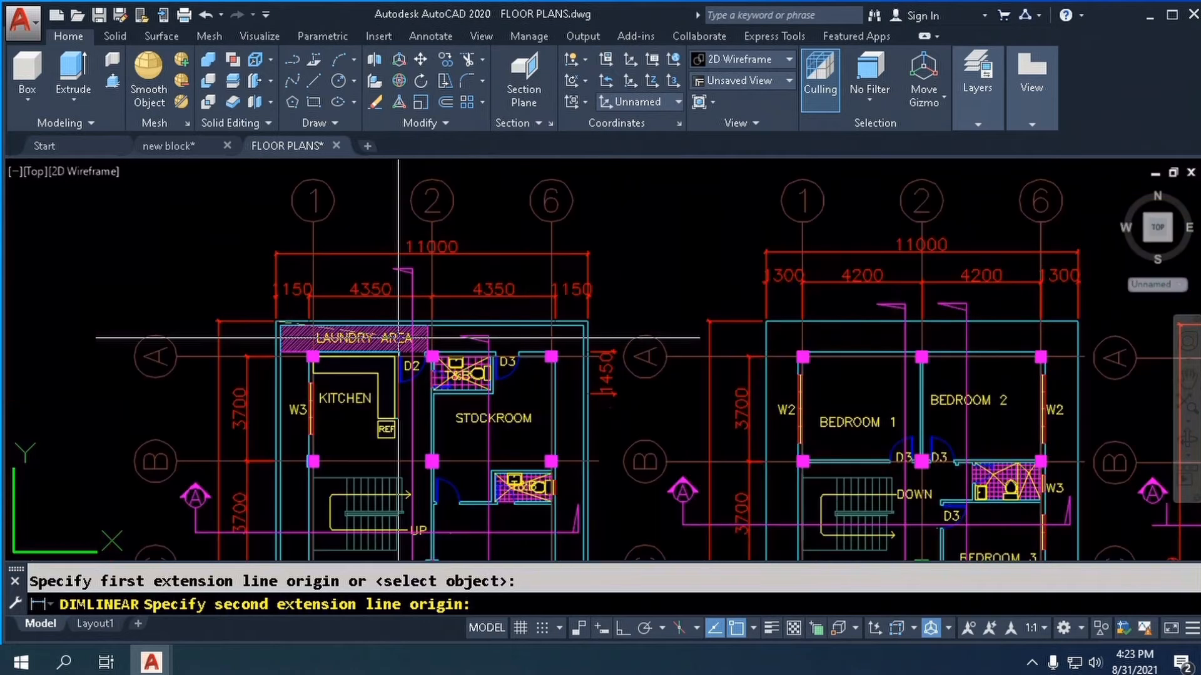
{"action": "scroll", "coordinate": [426, 322], "scroll_direction": "up", "scroll_amount": 4}
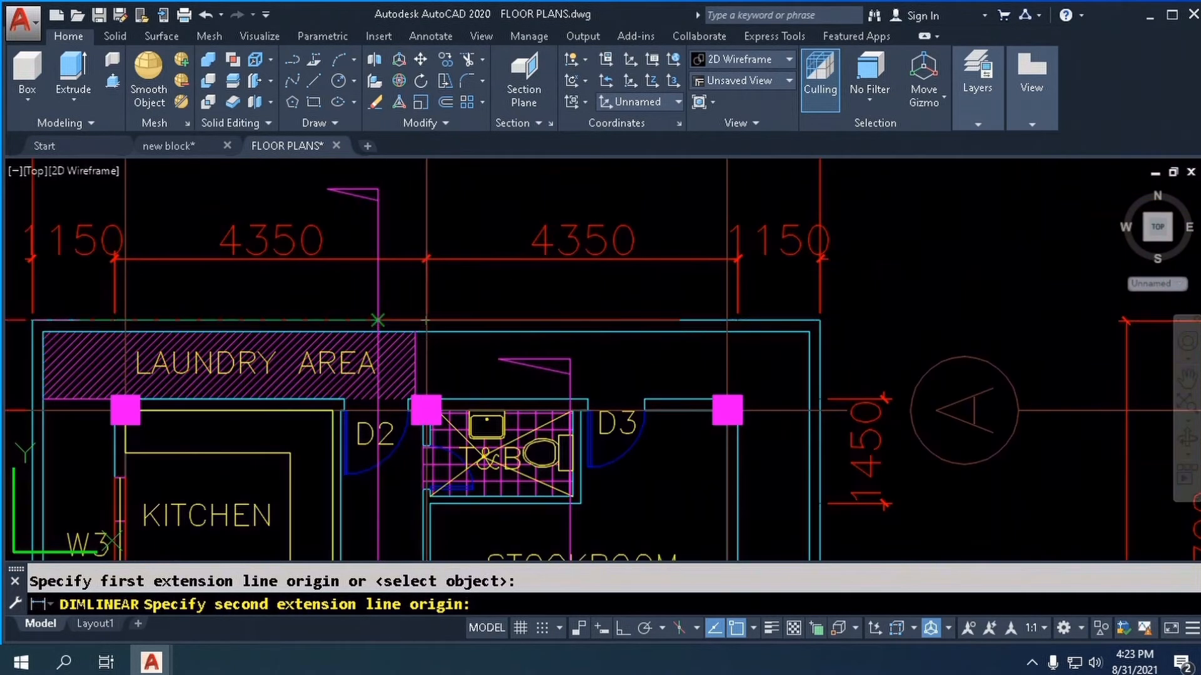
{"action": "left_click", "coordinate": [377, 320]}
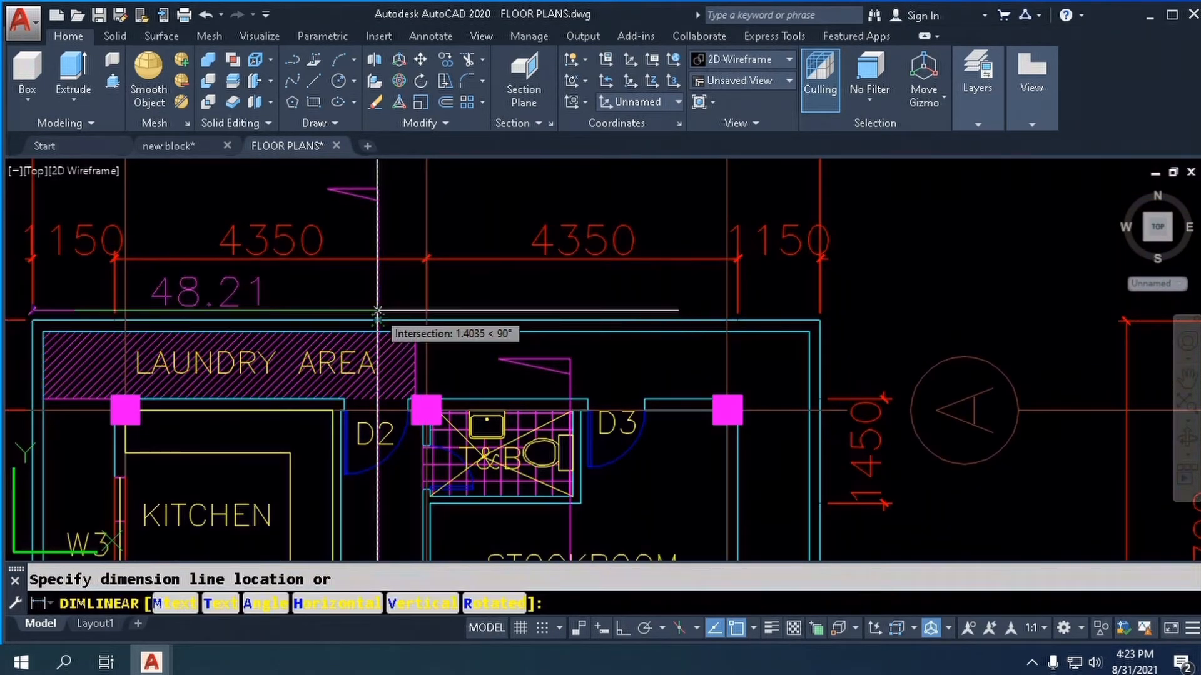
{"action": "key", "text": "Escape"}
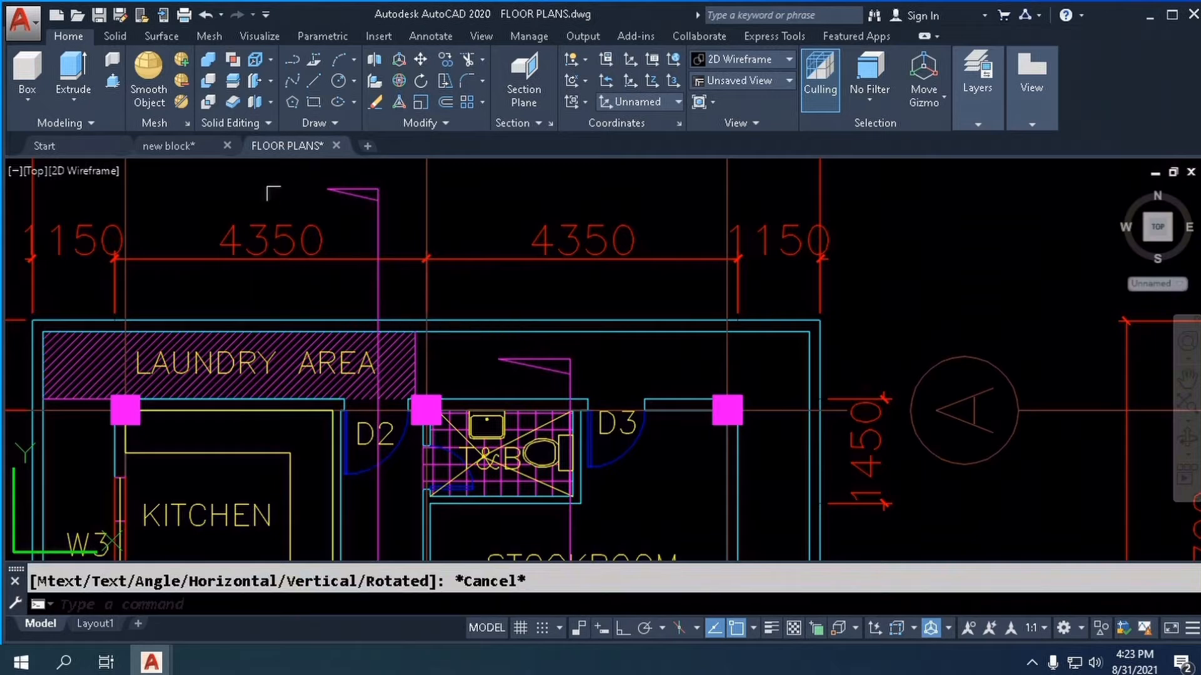
{"action": "left_click", "coordinate": [177, 148]}
{"action": "left_click", "coordinate": [410, 357]}
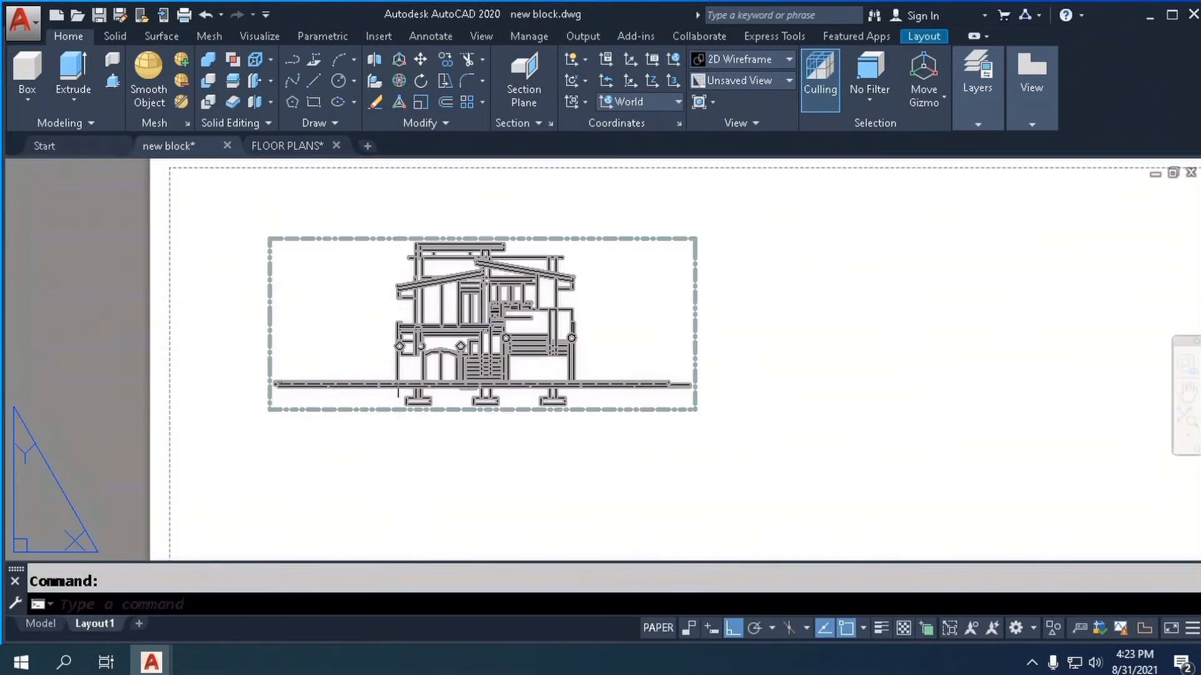
{"action": "type", "text": "1"}
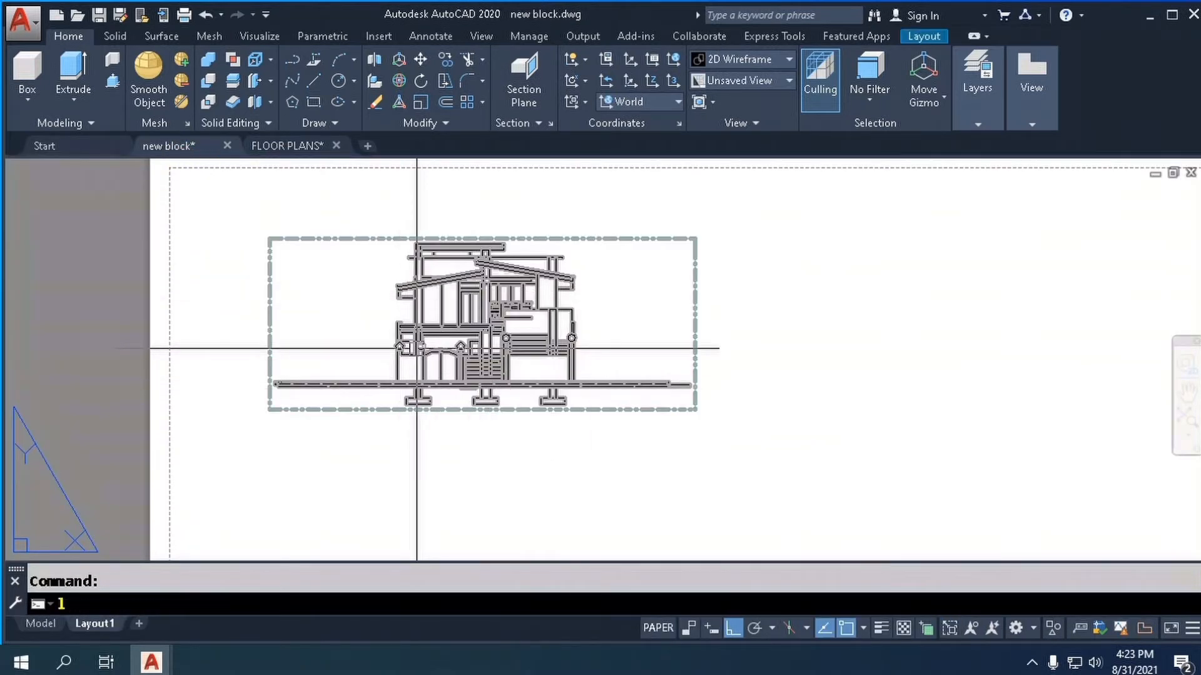
{"action": "key", "text": "Return"}
{"action": "scroll", "coordinate": [416, 348], "scroll_direction": "up", "scroll_amount": 5}
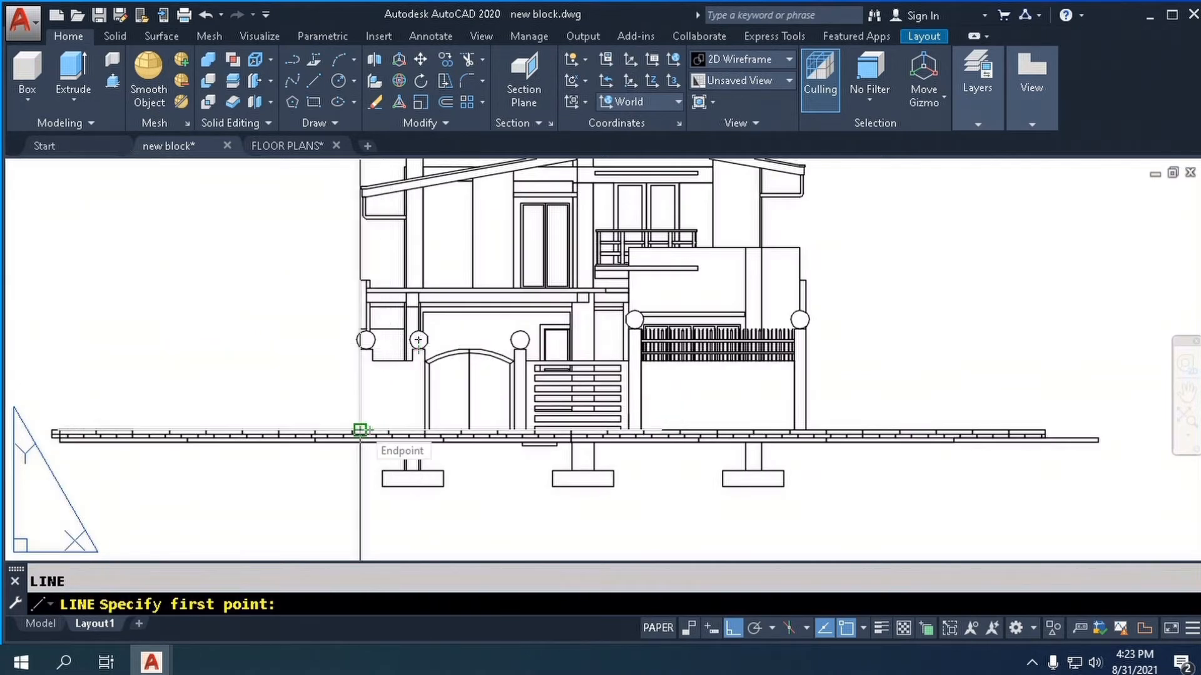
{"action": "type", "text": "fro"}
{"action": "key", "text": "Return"}
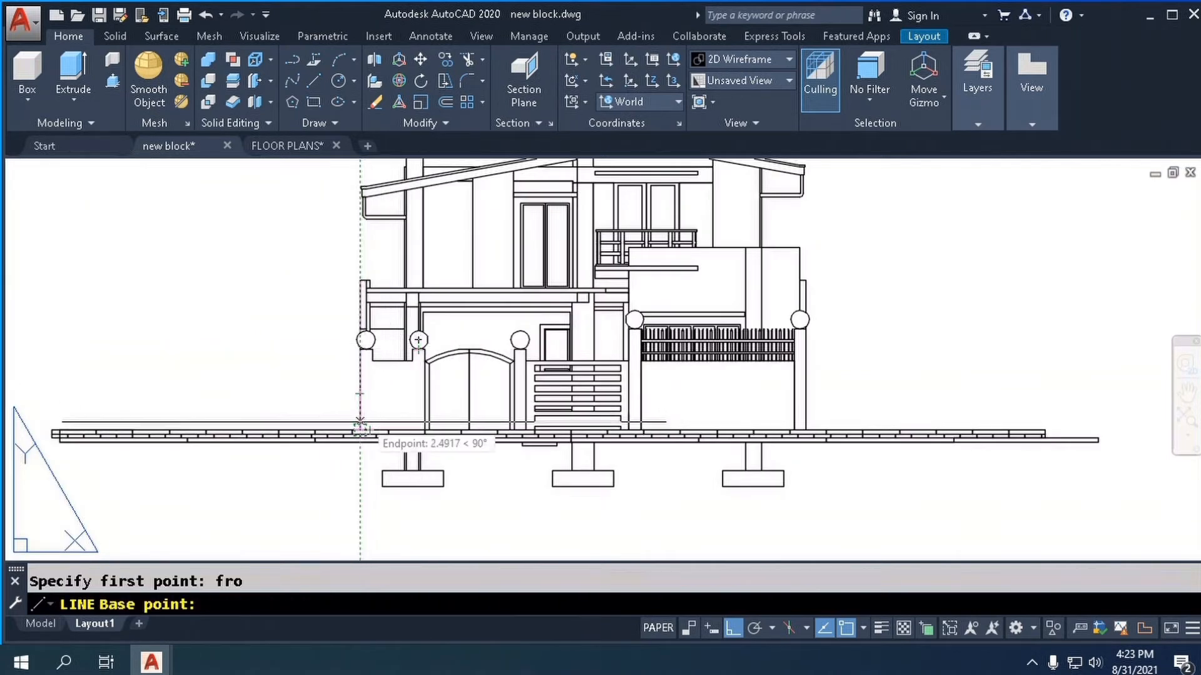
{"action": "left_click", "coordinate": [359, 430]}
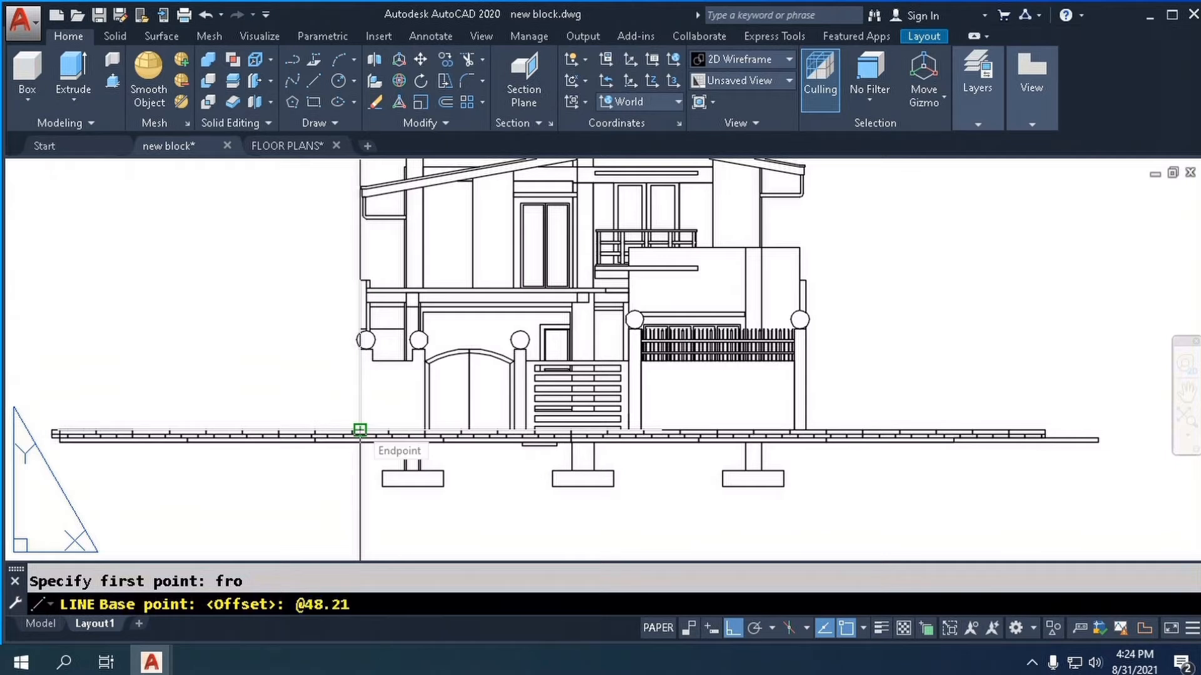
{"action": "type", "text": "@48.21,0"}
{"action": "key", "text": "Return"}
{"action": "scroll", "coordinate": [472, 402], "scroll_direction": "down", "scroll_amount": 5}
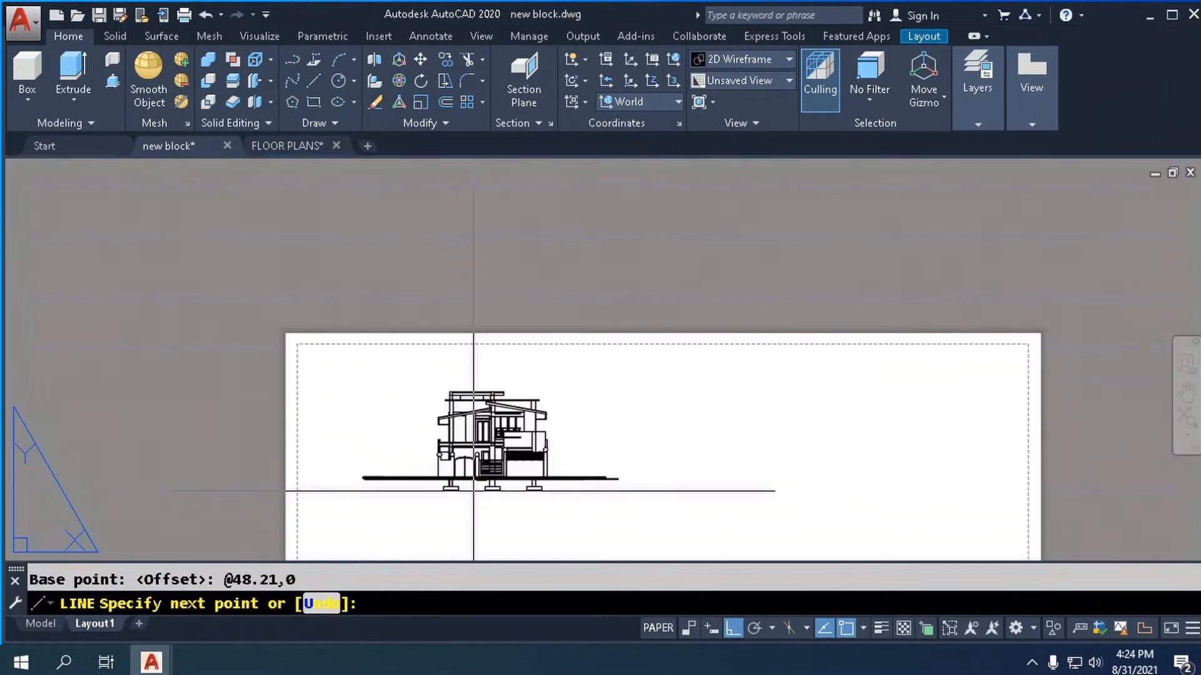
{"action": "scroll", "coordinate": [442, 352], "scroll_direction": "up", "scroll_amount": 5}
{"action": "left_click", "coordinate": [442, 351]}
{"action": "scroll", "coordinate": [466, 406], "scroll_direction": "down", "scroll_amount": 2}
{"action": "key", "text": "Return"}
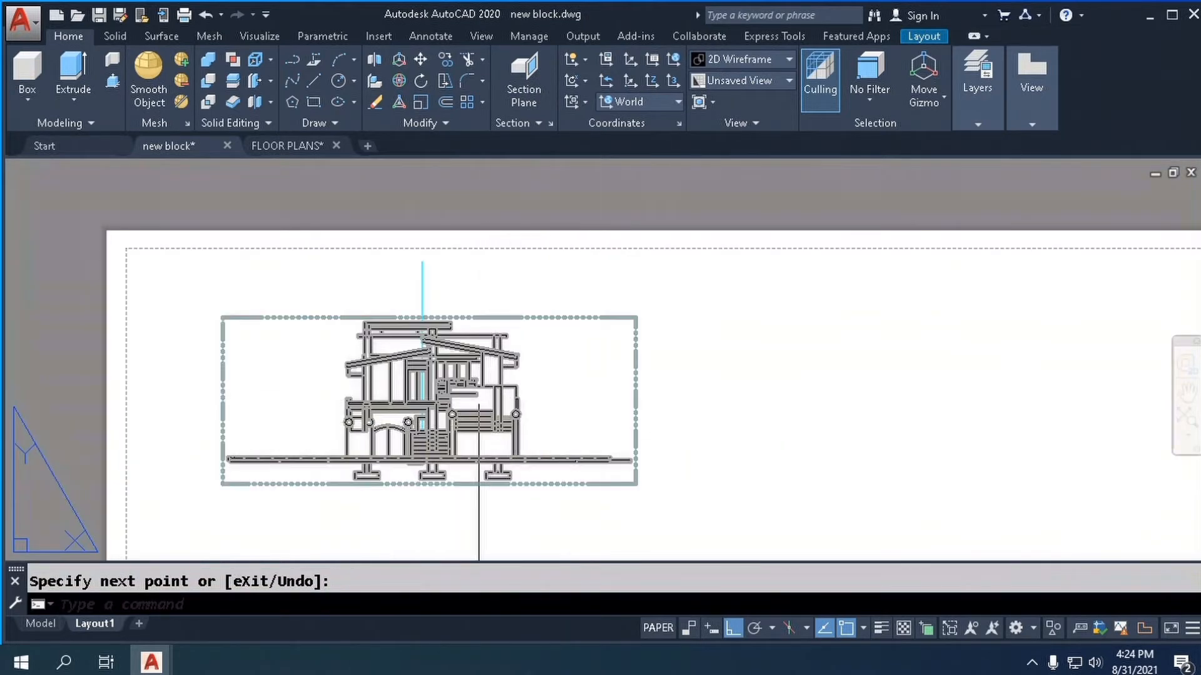
- Start a full section view from the house's base view and enable the Nearest object snap
{"action": "scroll", "coordinate": [450, 429], "scroll_direction": "down", "scroll_amount": 3}
{"action": "scroll", "coordinate": [487, 357], "scroll_direction": "up", "scroll_amount": 6}
{"action": "key", "text": "Escape"}
{"action": "left_click", "coordinate": [487, 357]}
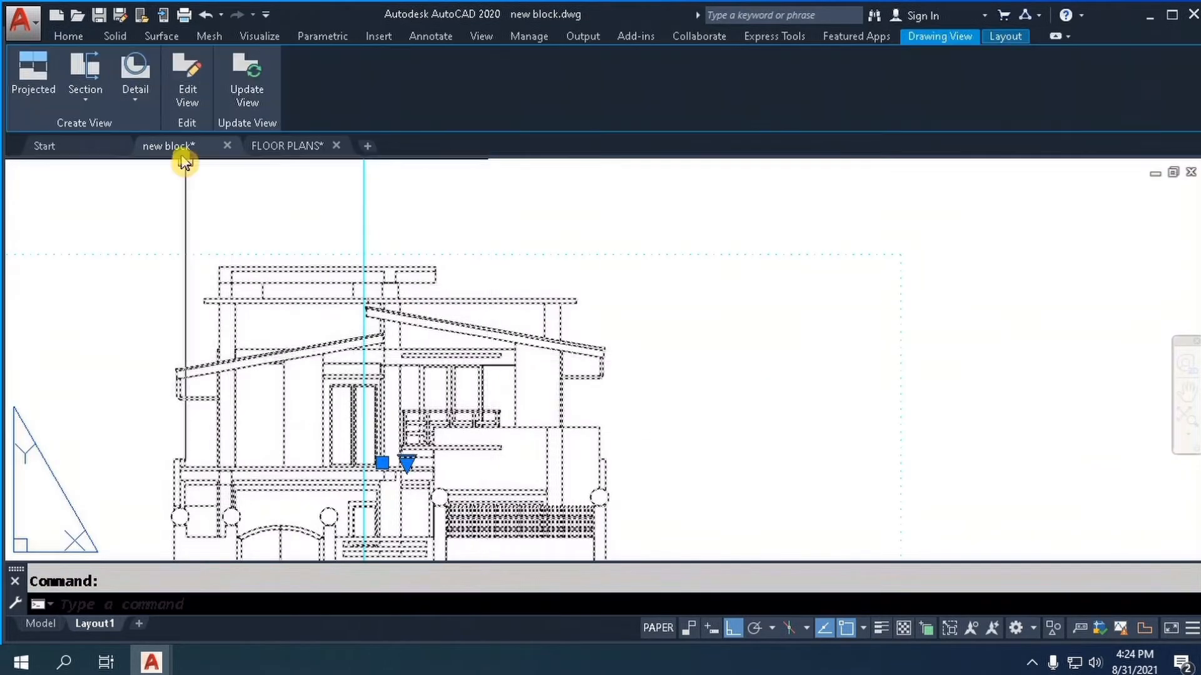
{"action": "left_click", "coordinate": [83, 102]}
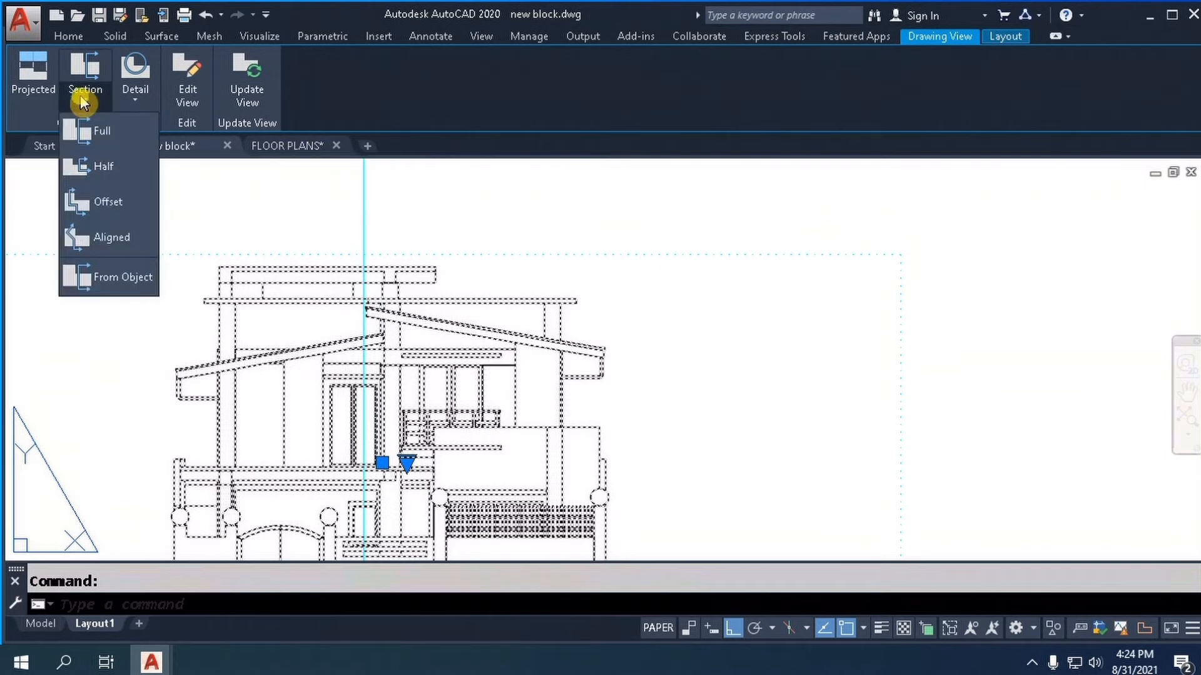
{"action": "left_click", "coordinate": [89, 141]}
{"action": "scroll", "coordinate": [438, 263], "scroll_direction": "down", "scroll_amount": 2}
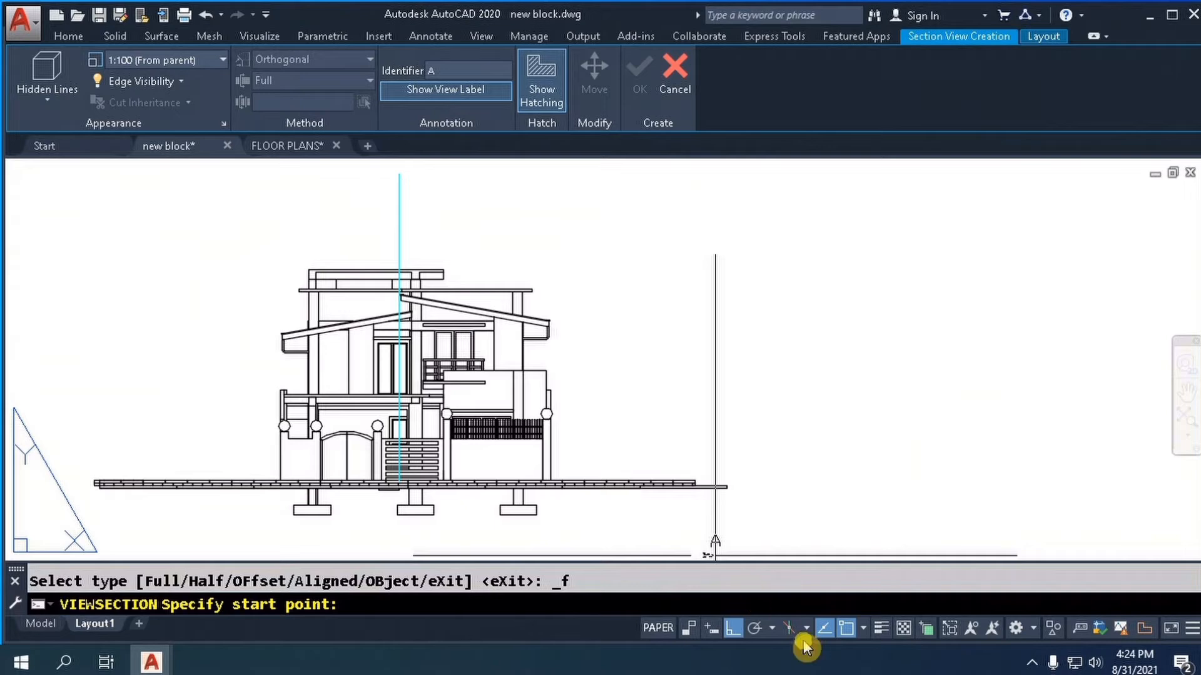
{"action": "left_click", "coordinate": [863, 629]}
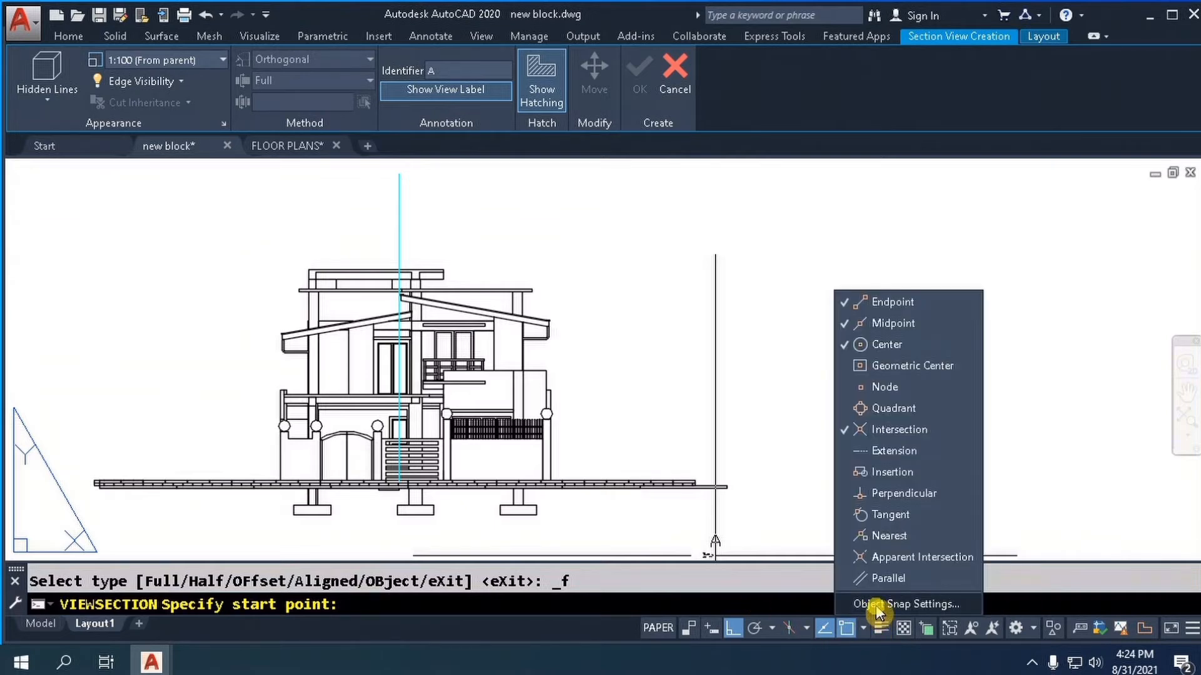
{"action": "left_click", "coordinate": [877, 605]}
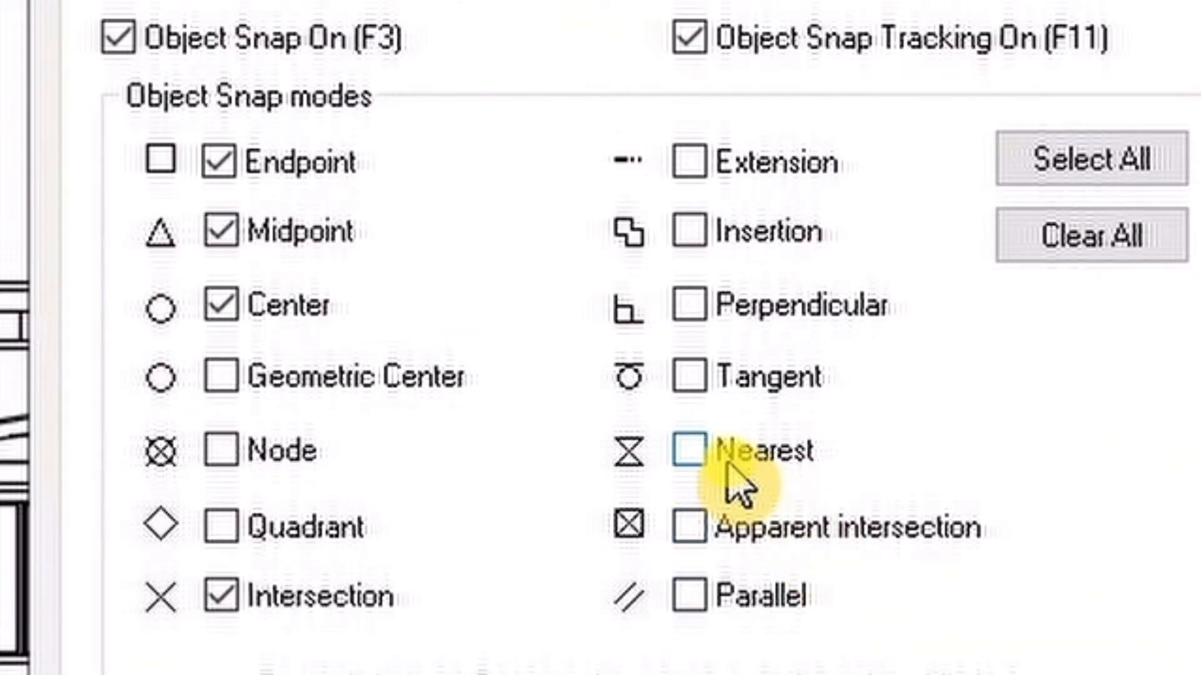
{"action": "left_click", "coordinate": [621, 328]}
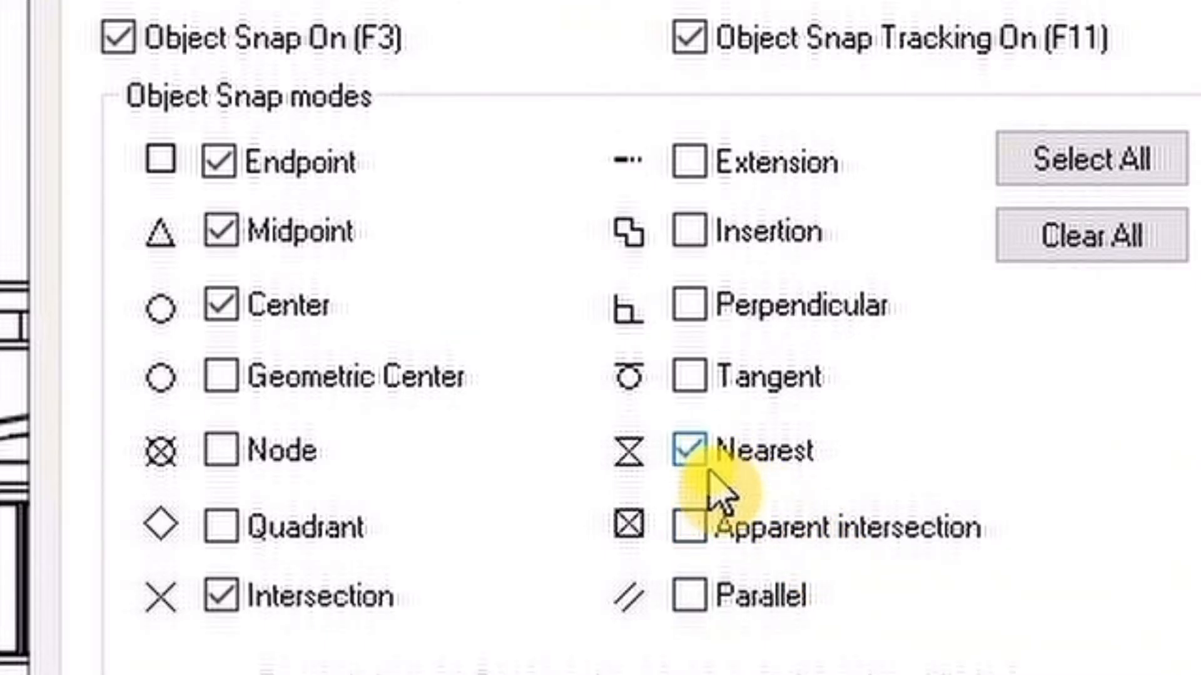
{"action": "left_click", "coordinate": [632, 505]}
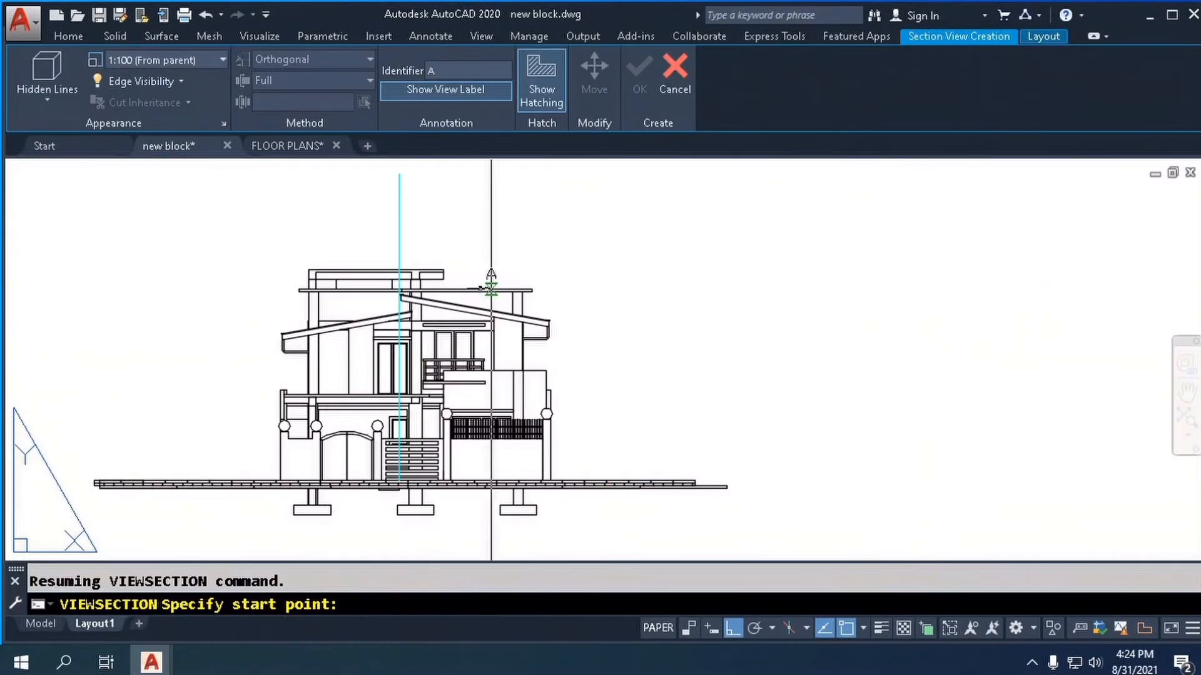
- Run section line A down along the vertical guide line through the house and place the 1:100 section view beside the base view
{"action": "left_click", "coordinate": [399, 229]}
{"action": "scroll", "coordinate": [399, 228], "scroll_direction": "down", "scroll_amount": 2}
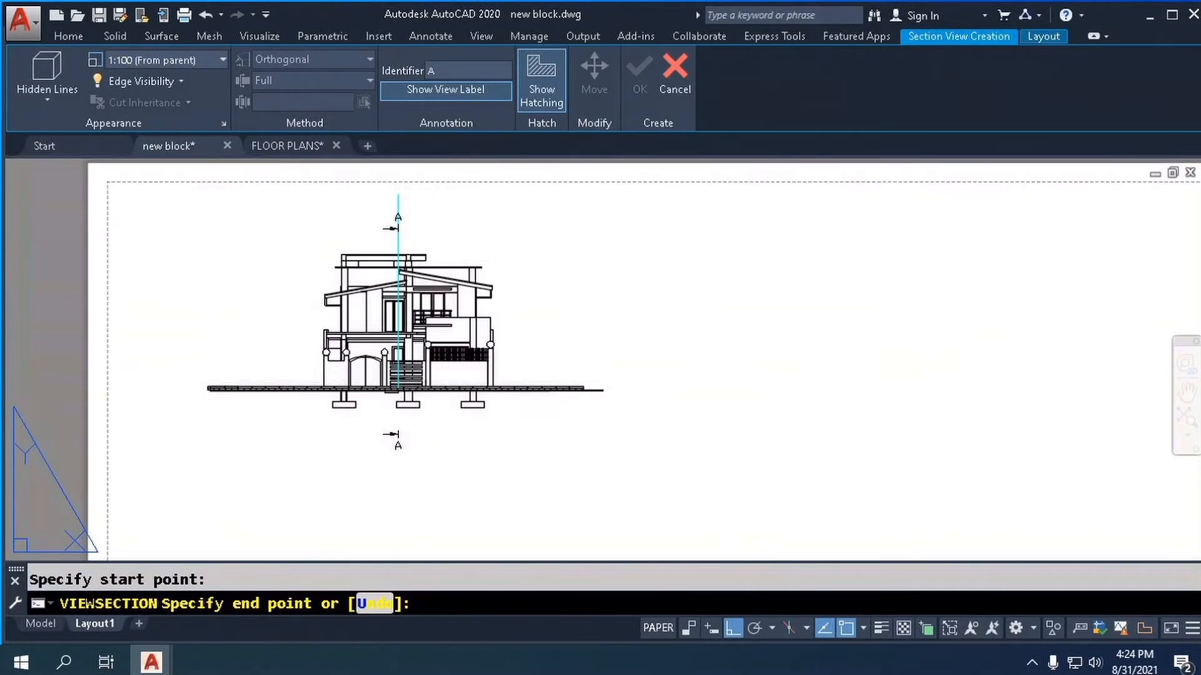
{"action": "left_click", "coordinate": [397, 434]}
{"action": "scroll", "coordinate": [396, 434], "scroll_direction": "down", "scroll_amount": 2}
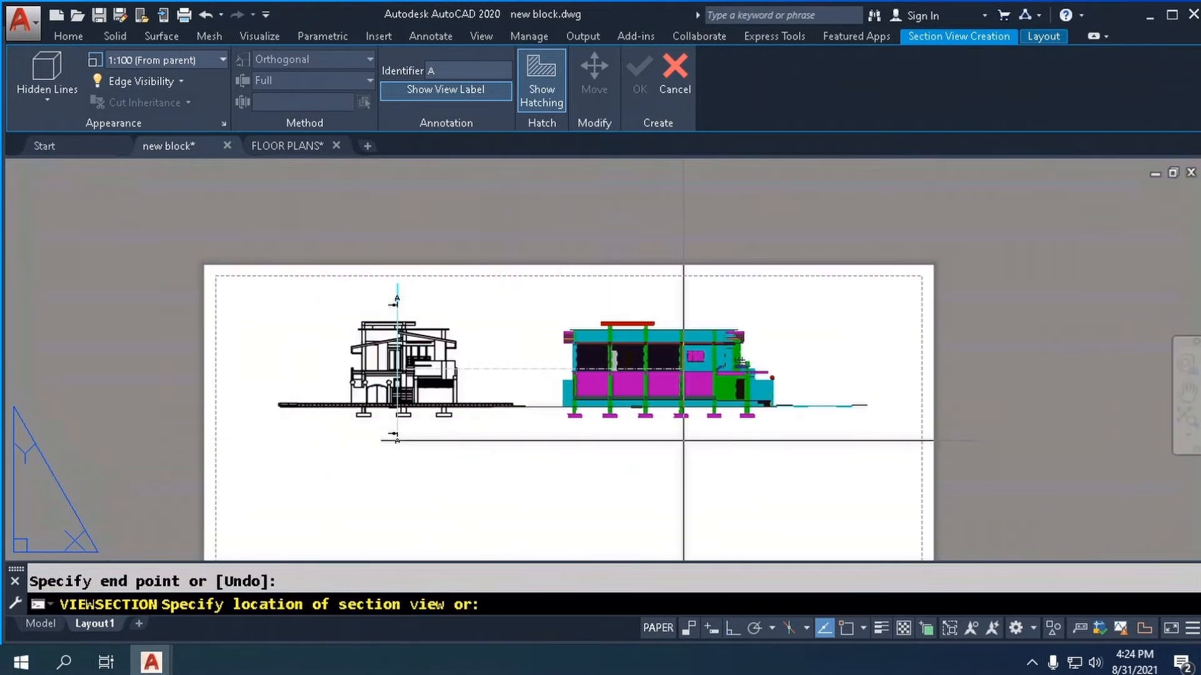
{"action": "left_click", "coordinate": [711, 441]}
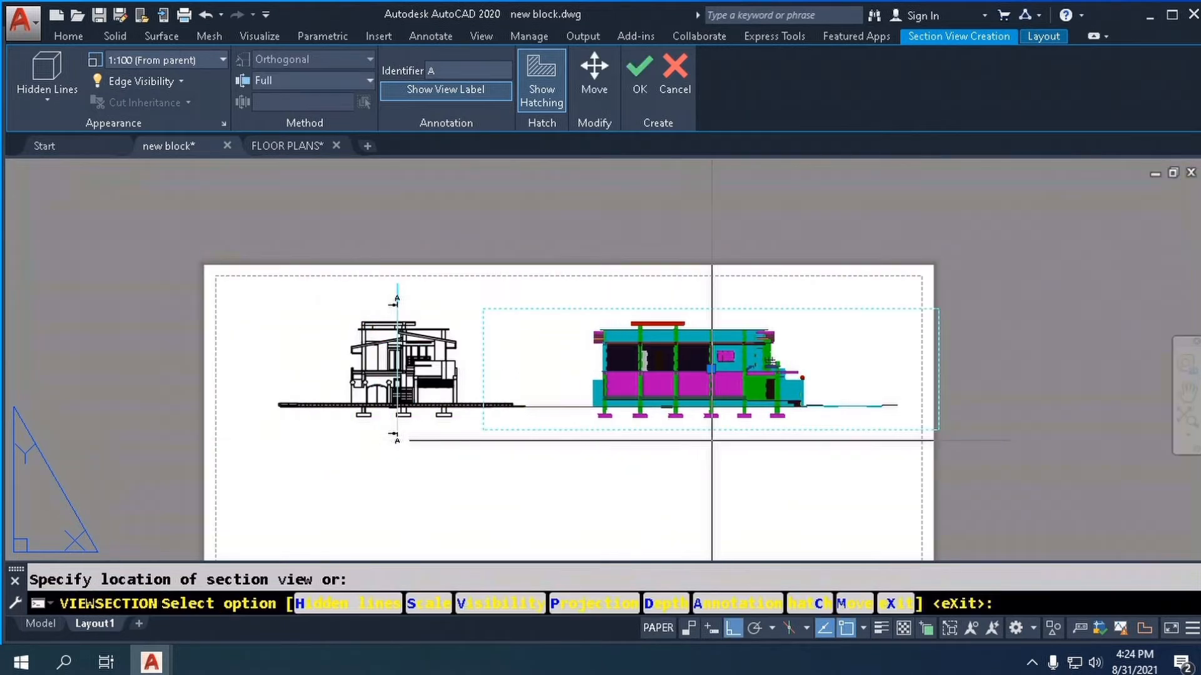
{"action": "left_click", "coordinate": [711, 441]}
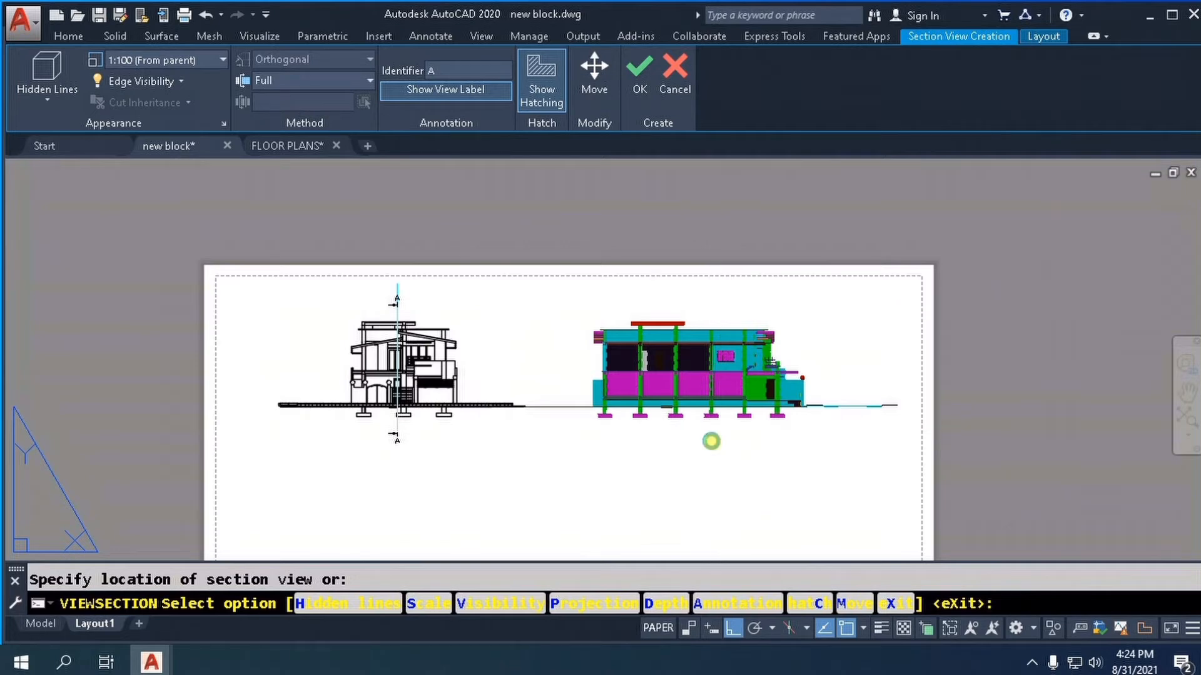
{"action": "key", "text": "Return"}
- Examine the hatching of the cut footings, slabs and walls in the new section view
{"action": "scroll", "coordinate": [710, 441], "scroll_direction": "up", "scroll_amount": 3}
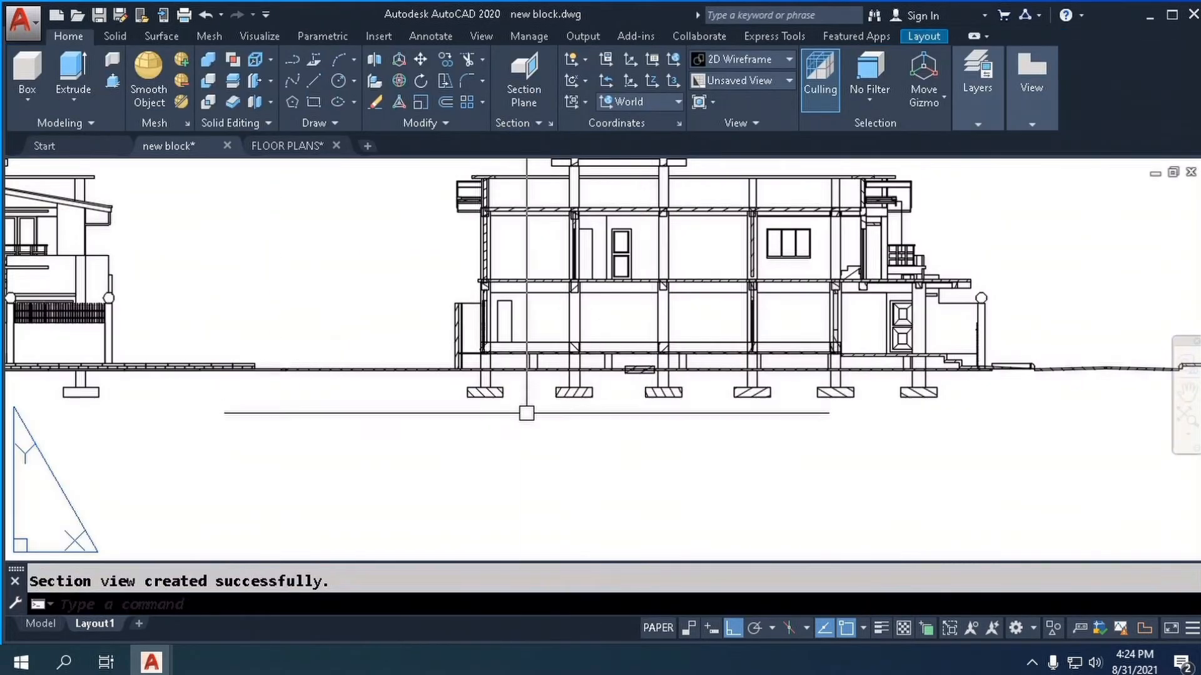
{"action": "scroll", "coordinate": [968, 400], "scroll_direction": "up", "scroll_amount": 2}
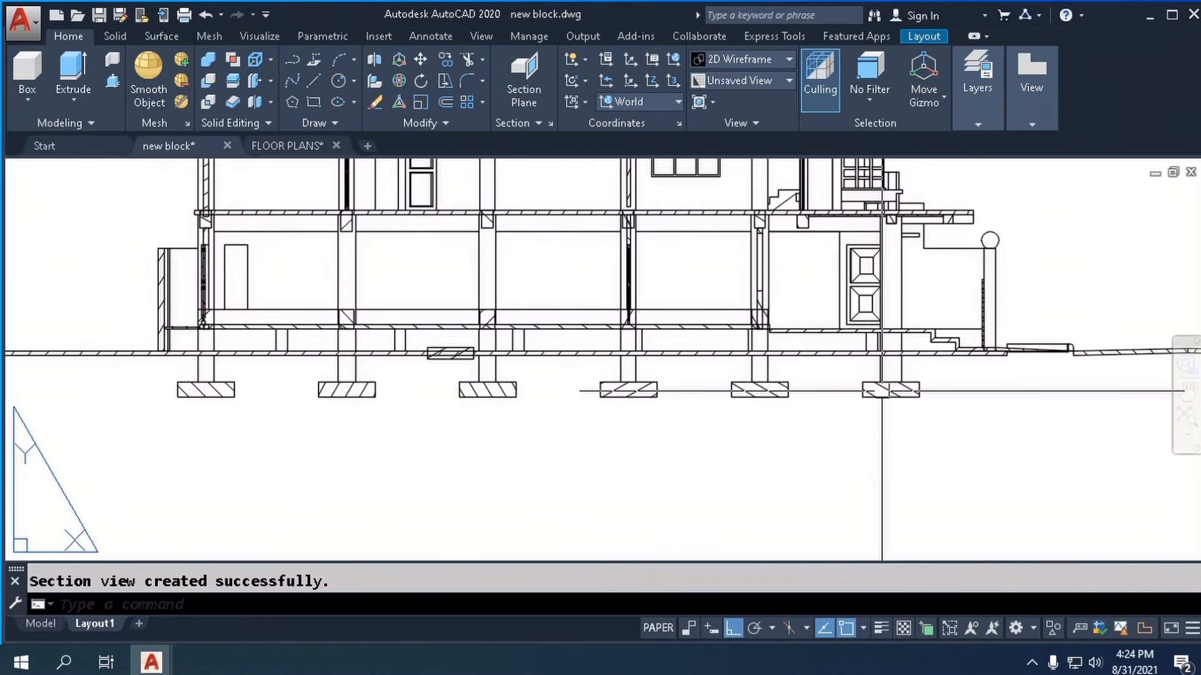
{"action": "scroll", "coordinate": [624, 426], "scroll_direction": "down", "scroll_amount": 2}
{"action": "scroll", "coordinate": [494, 413], "scroll_direction": "up", "scroll_amount": 3}
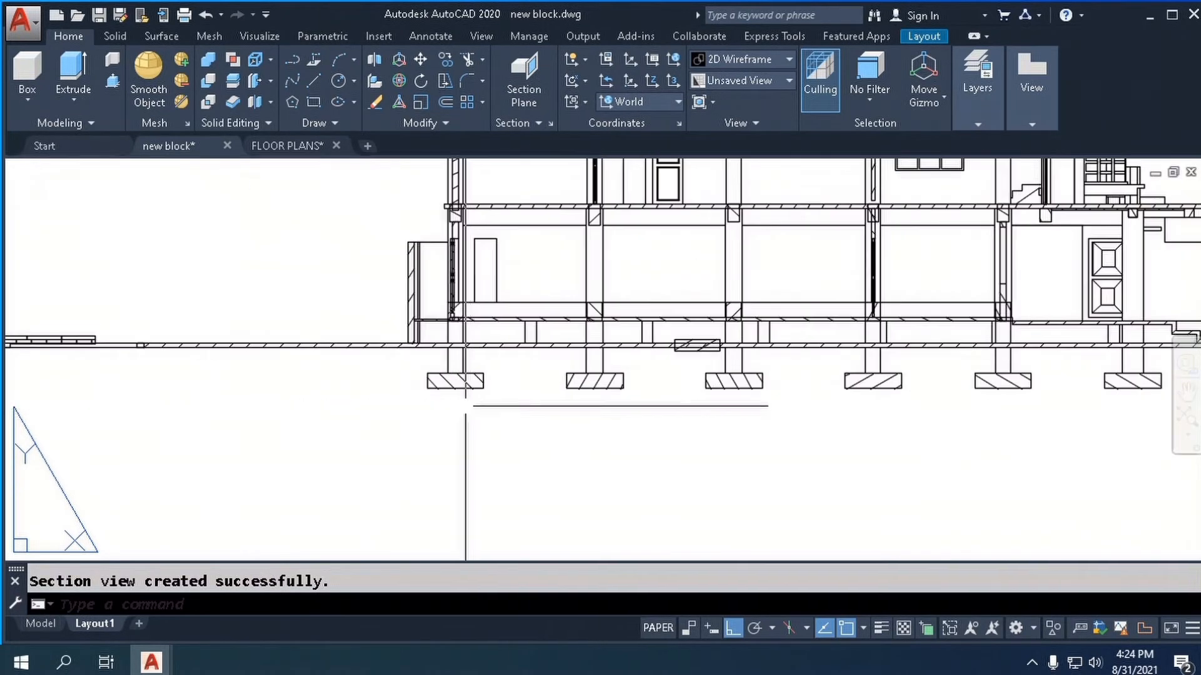
{"action": "scroll", "coordinate": [440, 370], "scroll_direction": "up", "scroll_amount": 3}
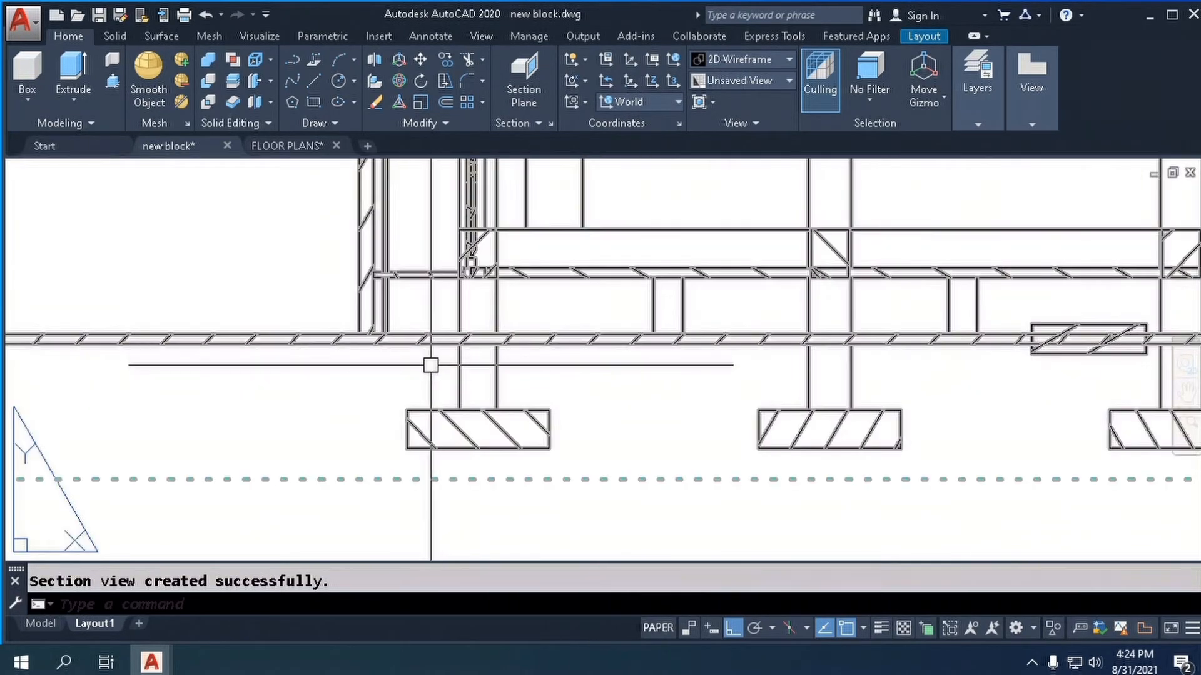
{"action": "scroll", "coordinate": [430, 366], "scroll_direction": "down", "scroll_amount": 5}
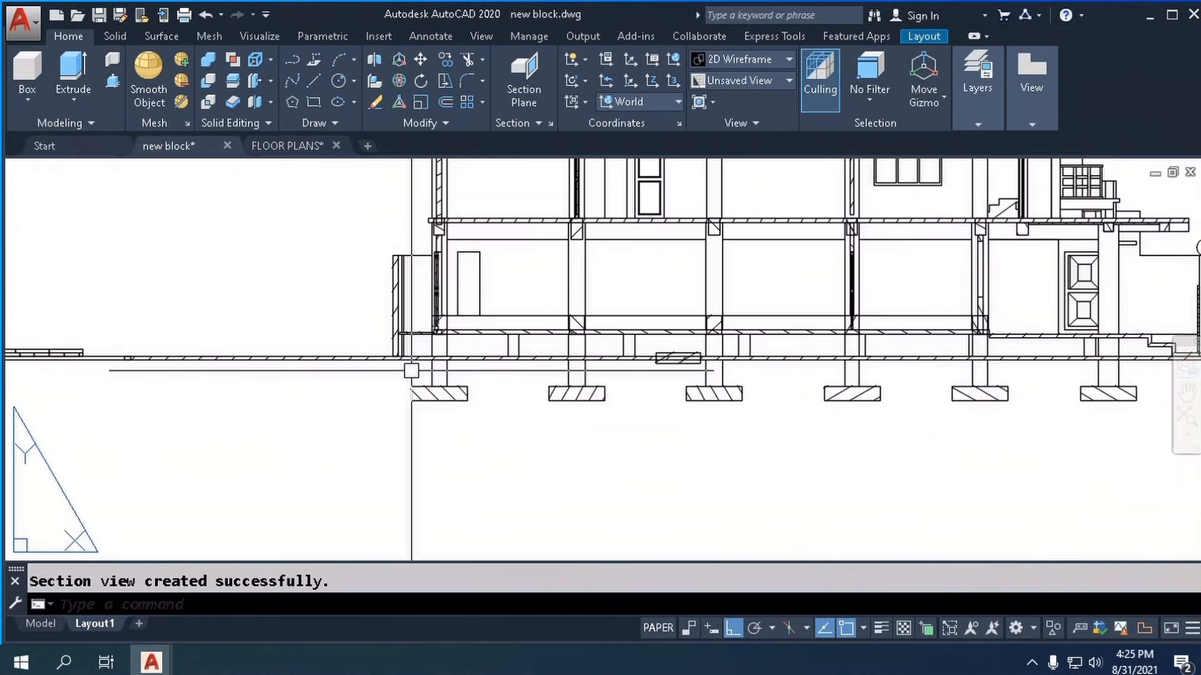
{"action": "scroll", "coordinate": [951, 420], "scroll_direction": "down", "scroll_amount": 2}
{"action": "scroll", "coordinate": [925, 413], "scroll_direction": "up", "scroll_amount": 4}
- Modify the Metric50 section view style to use a hatch scale of .5
{"action": "left_click", "coordinate": [1032, 124]}
{"action": "left_click", "coordinate": [1018, 211]}
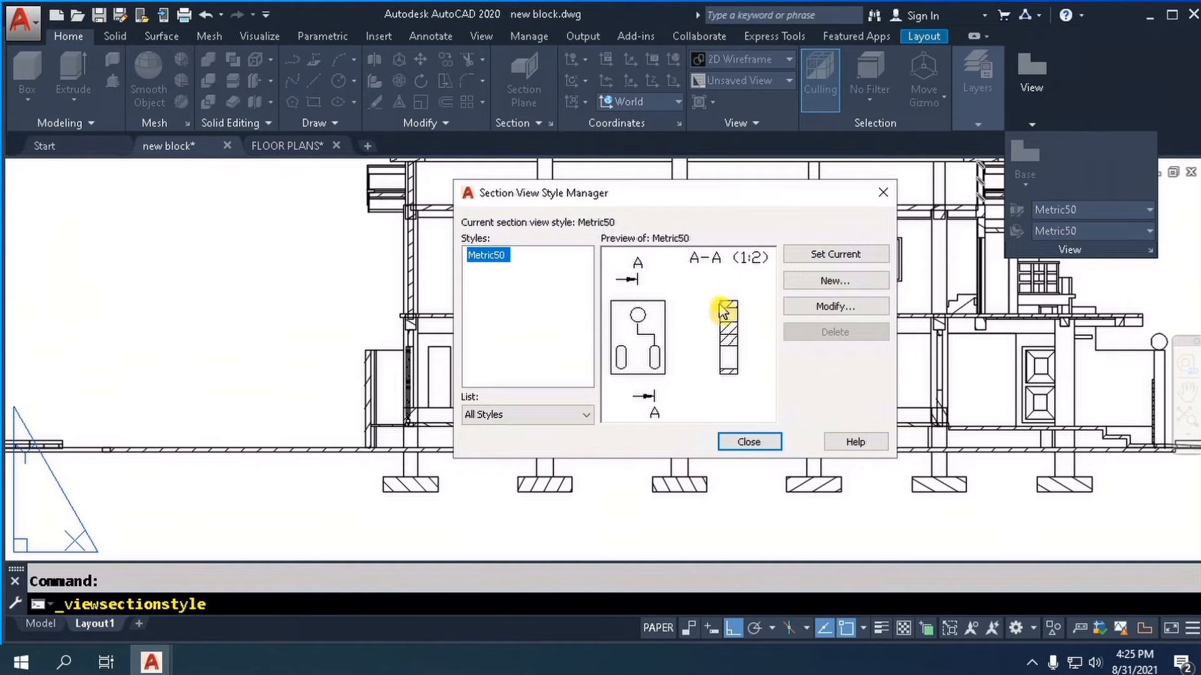
{"action": "left_click", "coordinate": [838, 307]}
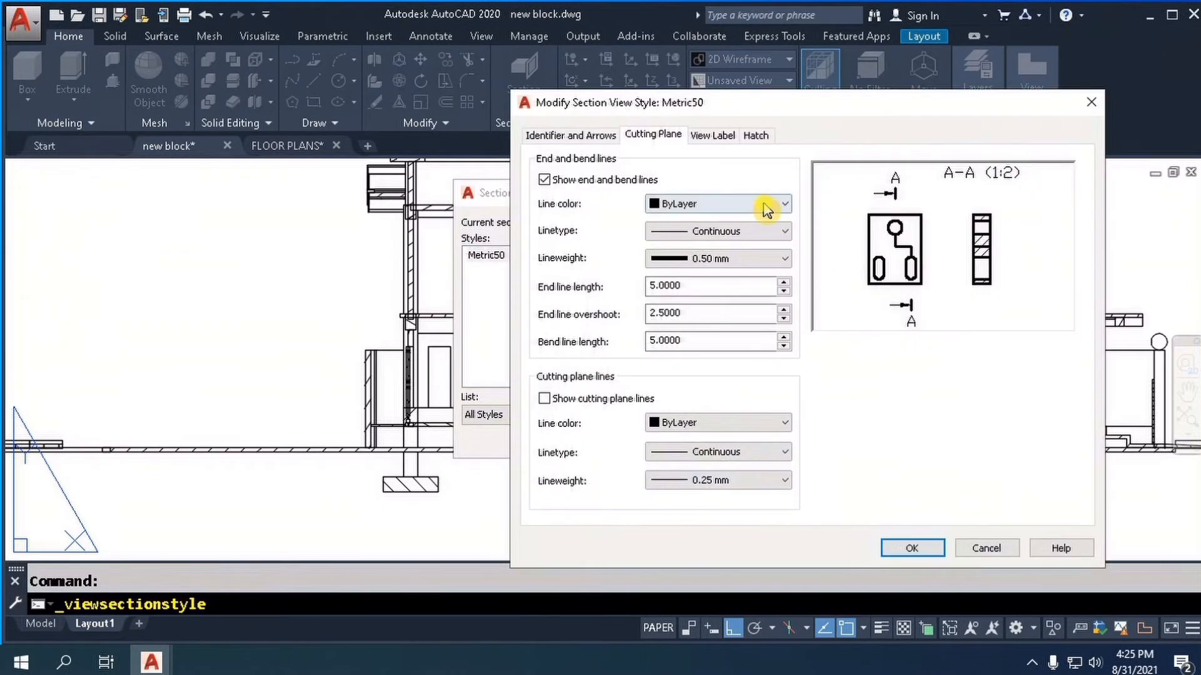
{"action": "left_click", "coordinate": [757, 139]}
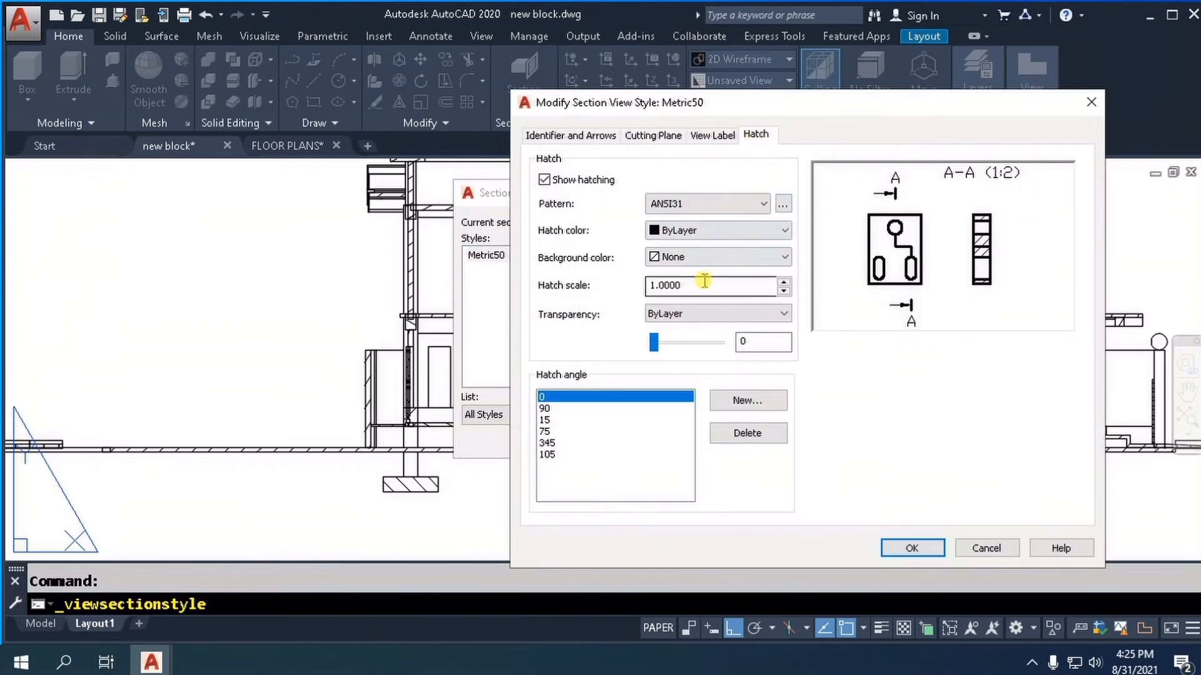
{"action": "left_click_drag", "start_coordinate": [699, 286], "coordinate": [606, 289]}
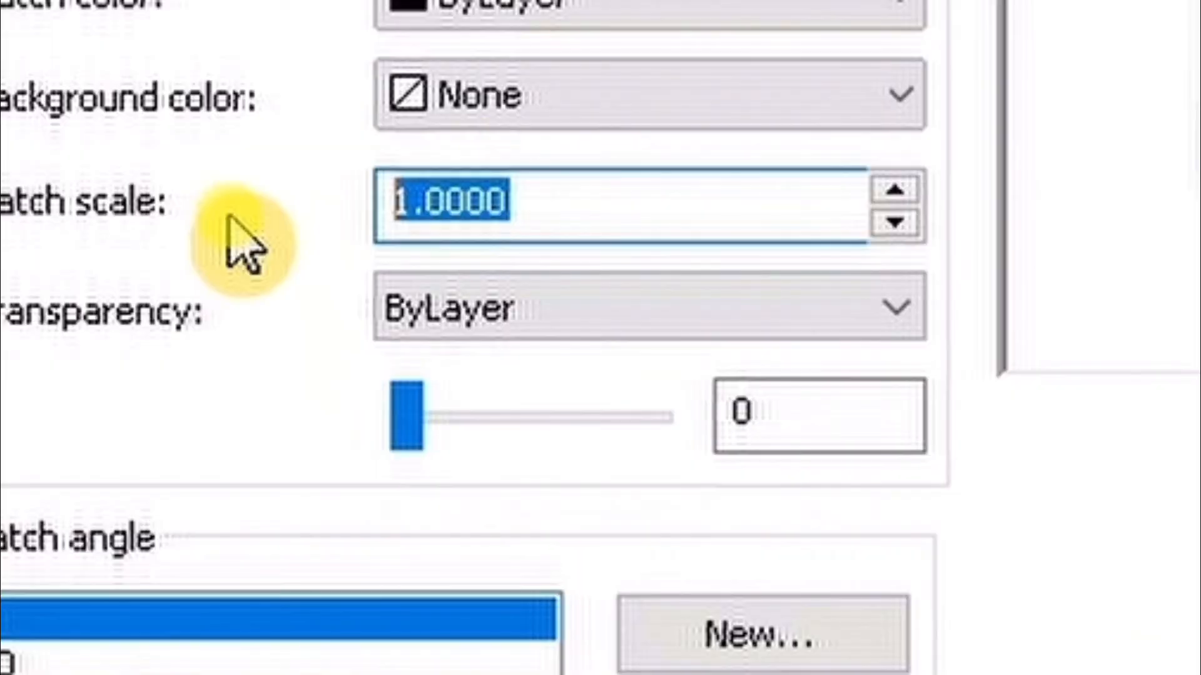
{"action": "type", "text": ".5"}
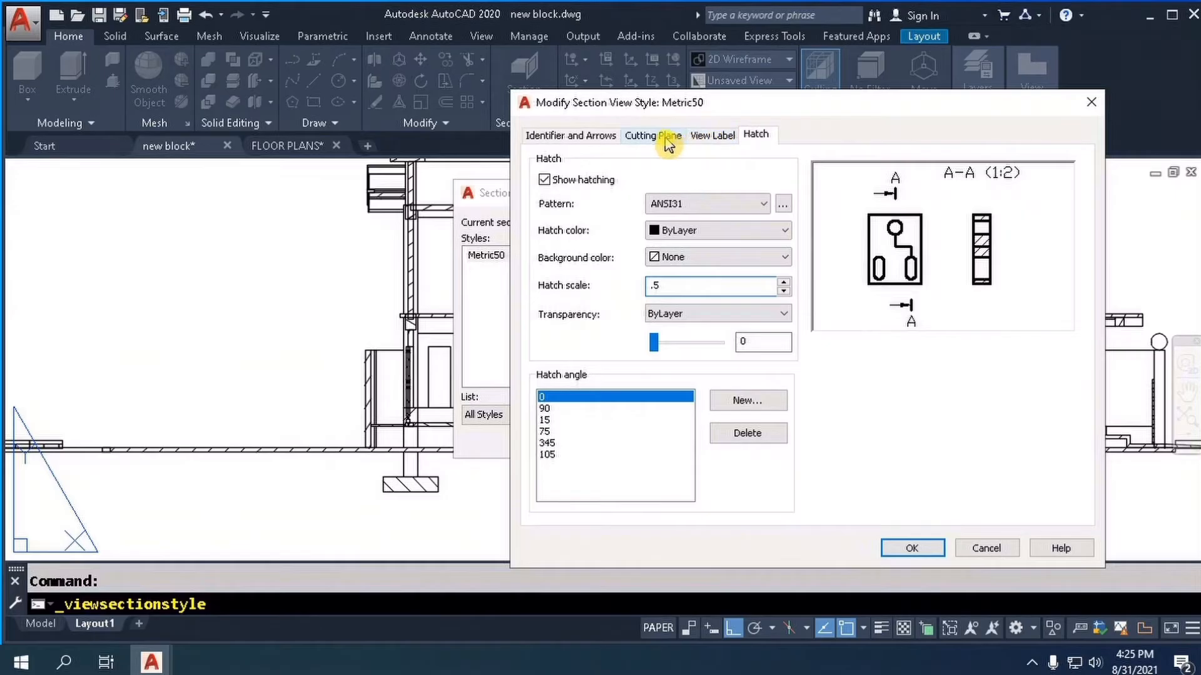
- Set the linetype of the section style's cutting plane lines to HIDDEN2
{"action": "left_click", "coordinate": [653, 135]}
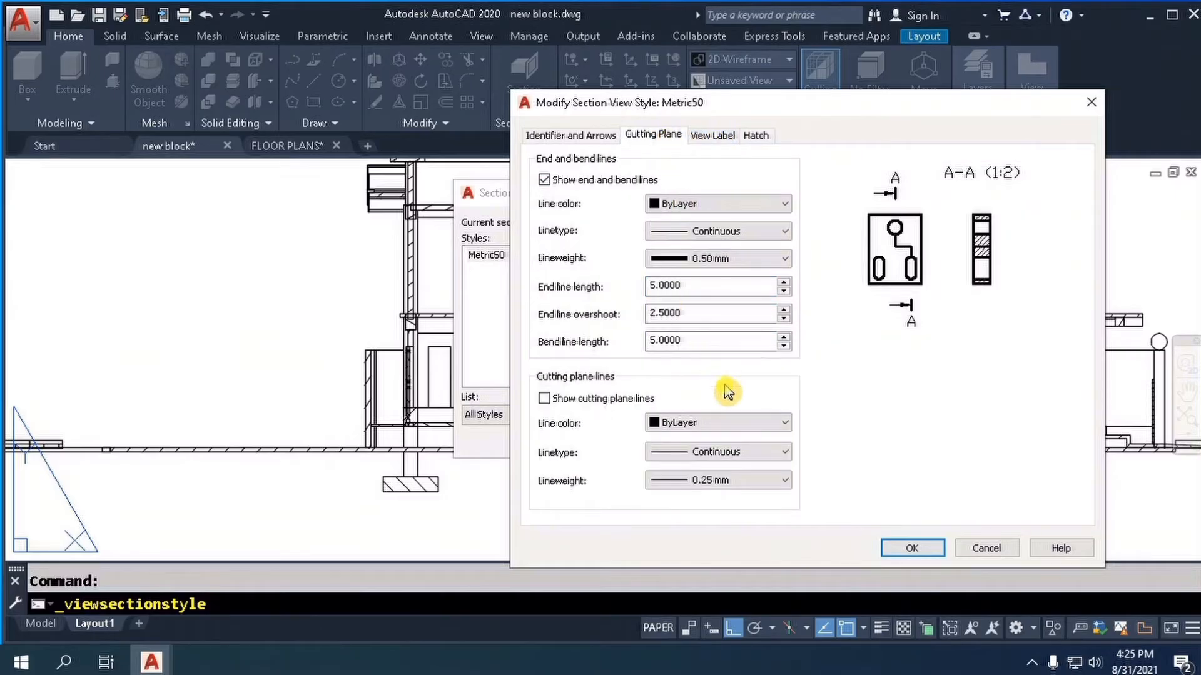
{"action": "left_click", "coordinate": [742, 453]}
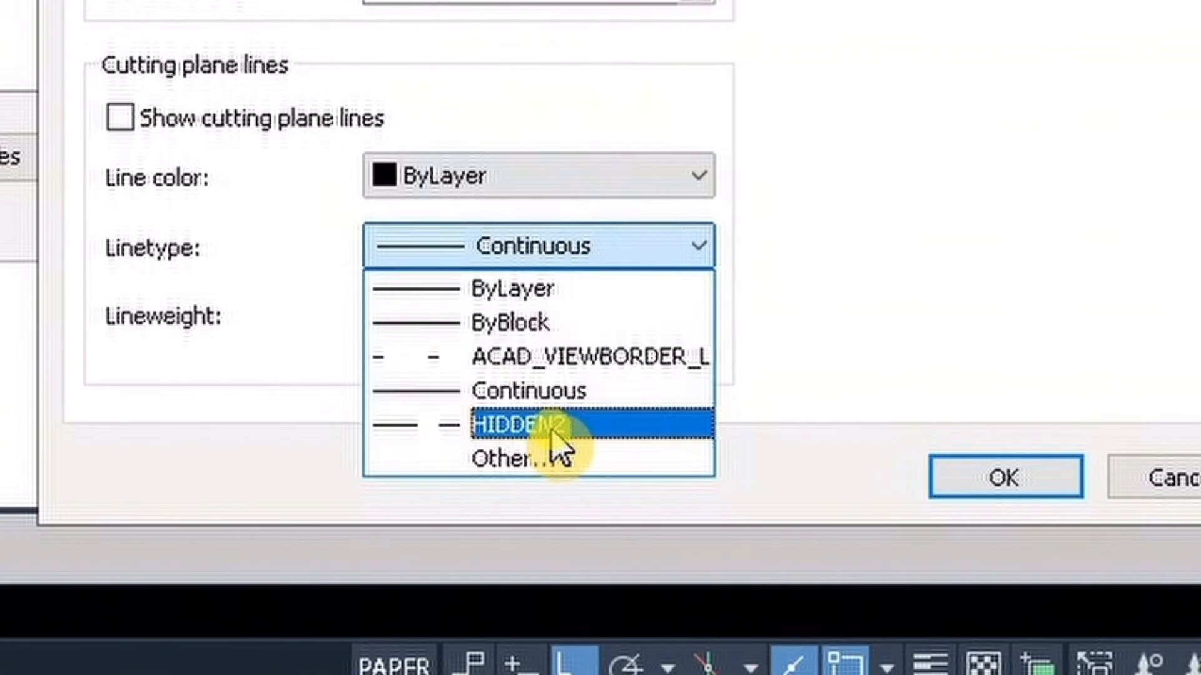
{"action": "left_click", "coordinate": [718, 526]}
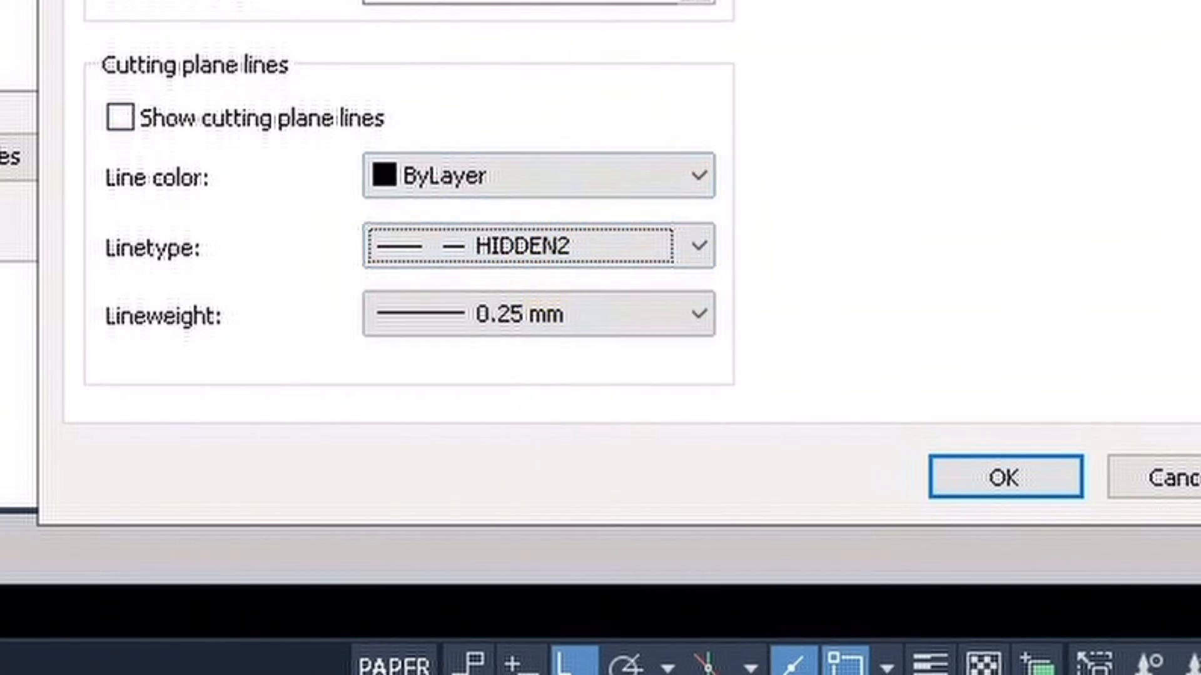
- Set the section style's view label text style to romans and apply the style changes
{"action": "left_click", "coordinate": [713, 134]}
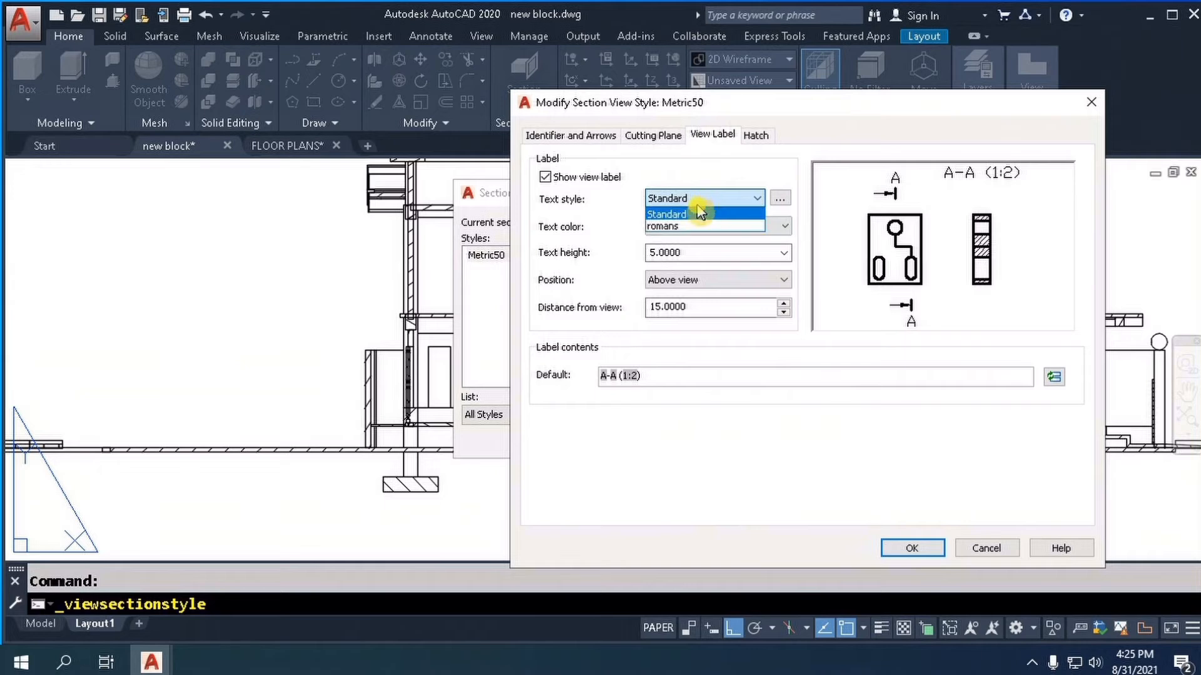
{"action": "left_click", "coordinate": [685, 228]}
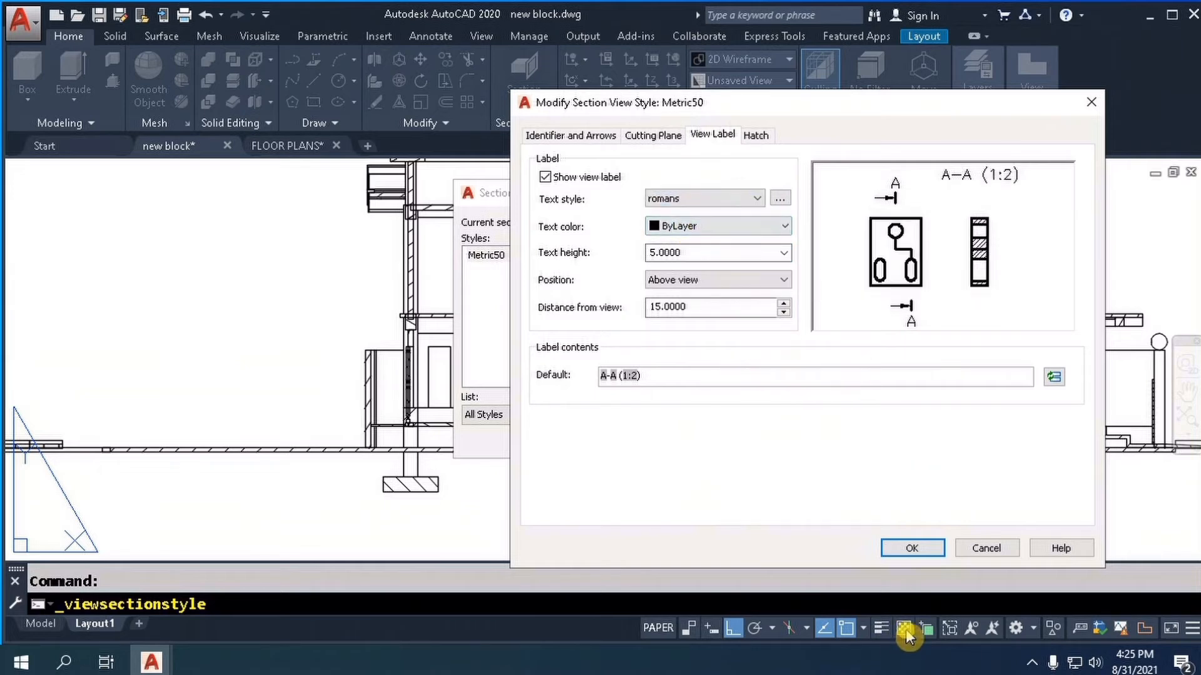
{"action": "left_click", "coordinate": [912, 551]}
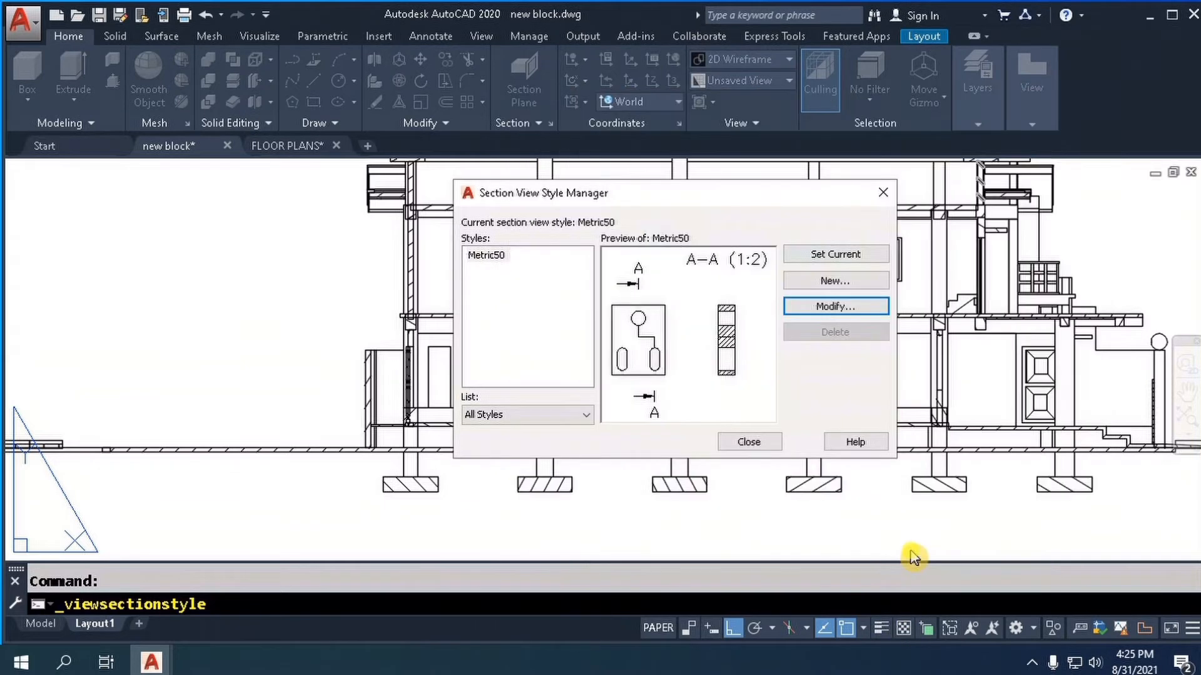
{"action": "left_click", "coordinate": [757, 449]}
- Place a 1:100 side elevation base view of the model space house in Layout1, below the existing front view
{"action": "scroll", "coordinate": [731, 264], "scroll_direction": "down", "scroll_amount": 3}
{"action": "scroll", "coordinate": [703, 350], "scroll_direction": "up", "scroll_amount": 2}
{"action": "scroll", "coordinate": [665, 363], "scroll_direction": "down", "scroll_amount": 5}
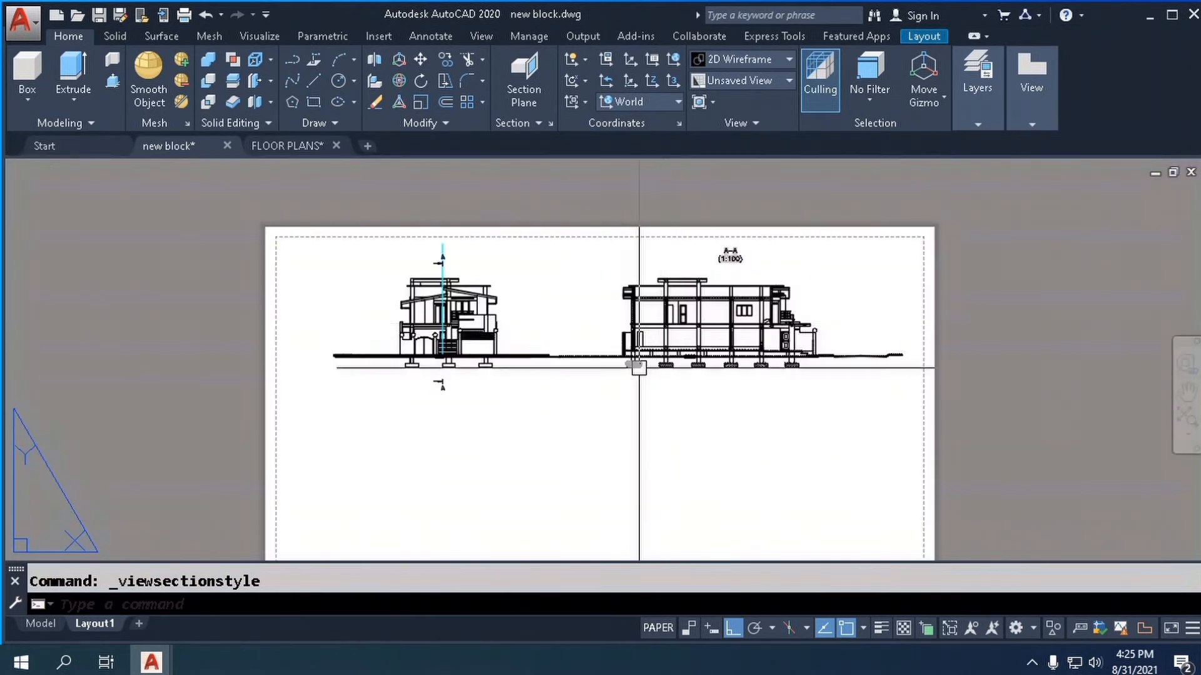
{"action": "scroll", "coordinate": [494, 340], "scroll_direction": "down", "scroll_amount": 2}
{"action": "scroll", "coordinate": [505, 337], "scroll_direction": "up", "scroll_amount": 2}
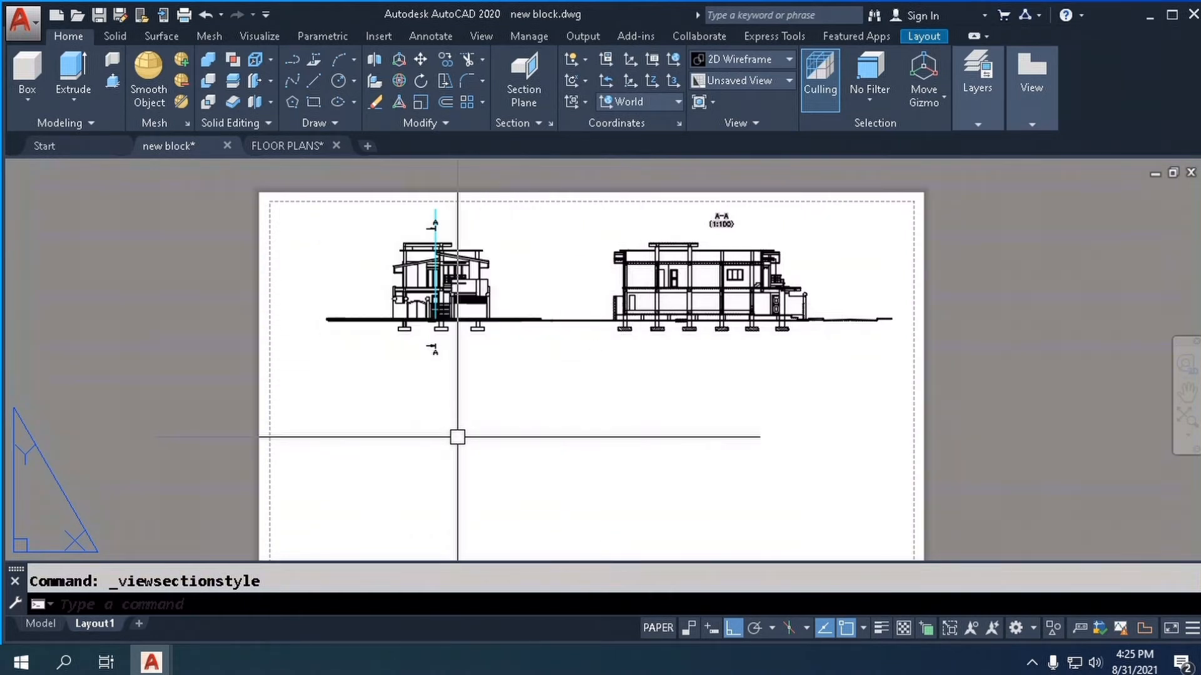
{"action": "left_click", "coordinate": [977, 123]}
{"action": "mouse_move", "coordinate": [1030, 129]}
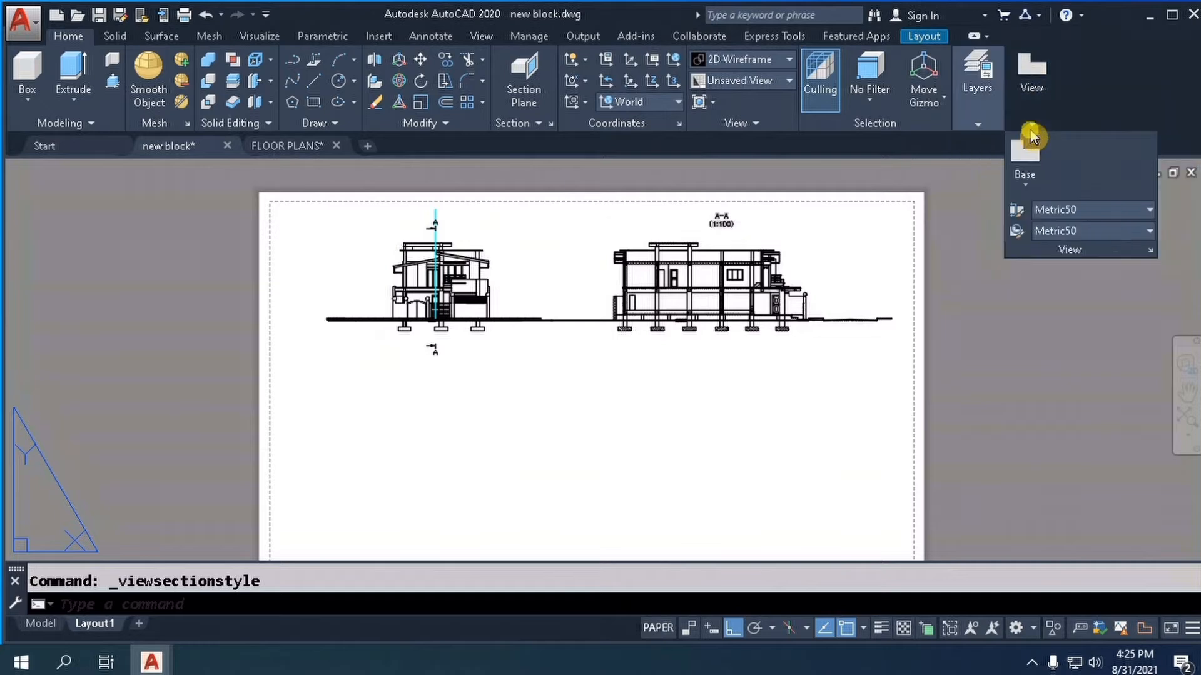
{"action": "left_click", "coordinate": [1030, 187]}
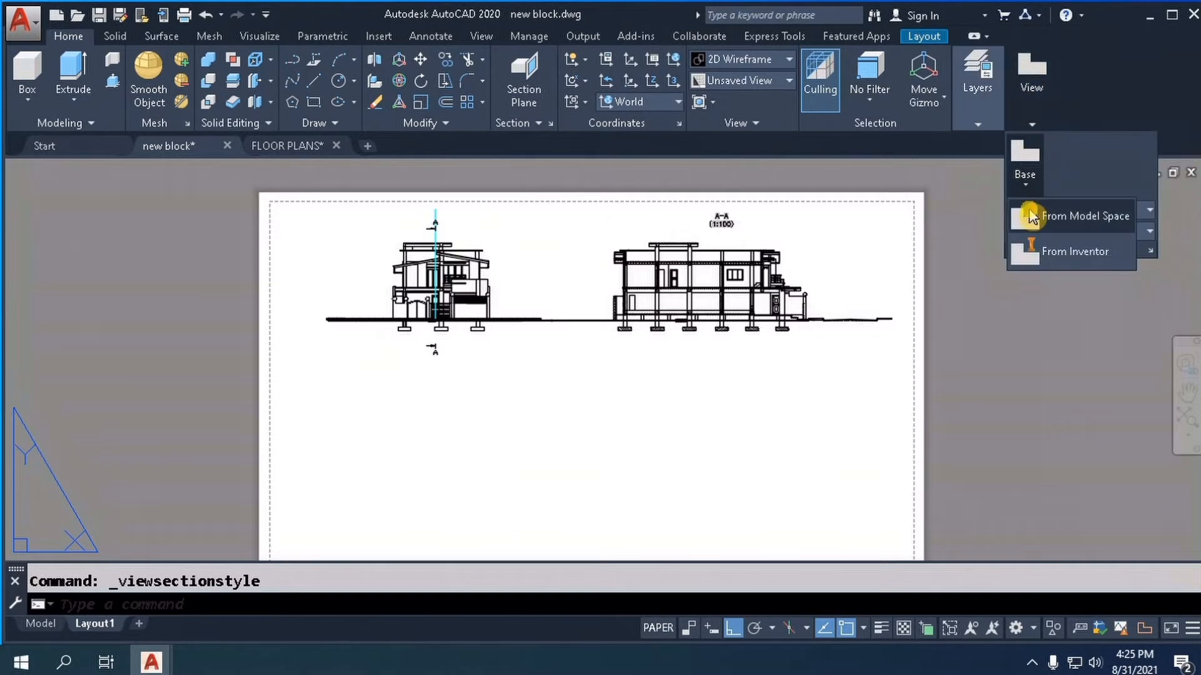
{"action": "left_click", "coordinate": [1026, 210]}
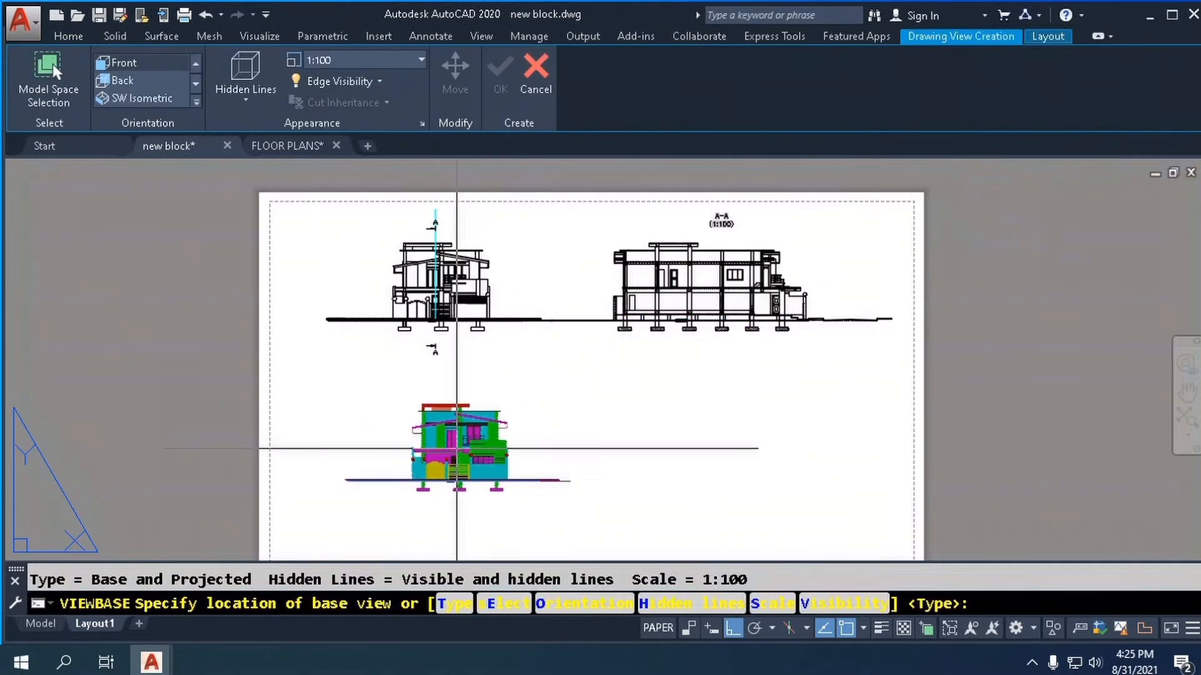
{"action": "middle_click_drag", "start_coordinate": [439, 455], "coordinate": [443, 405]}
{"action": "left_click", "coordinate": [195, 100]}
{"action": "left_click", "coordinate": [373, 354]}
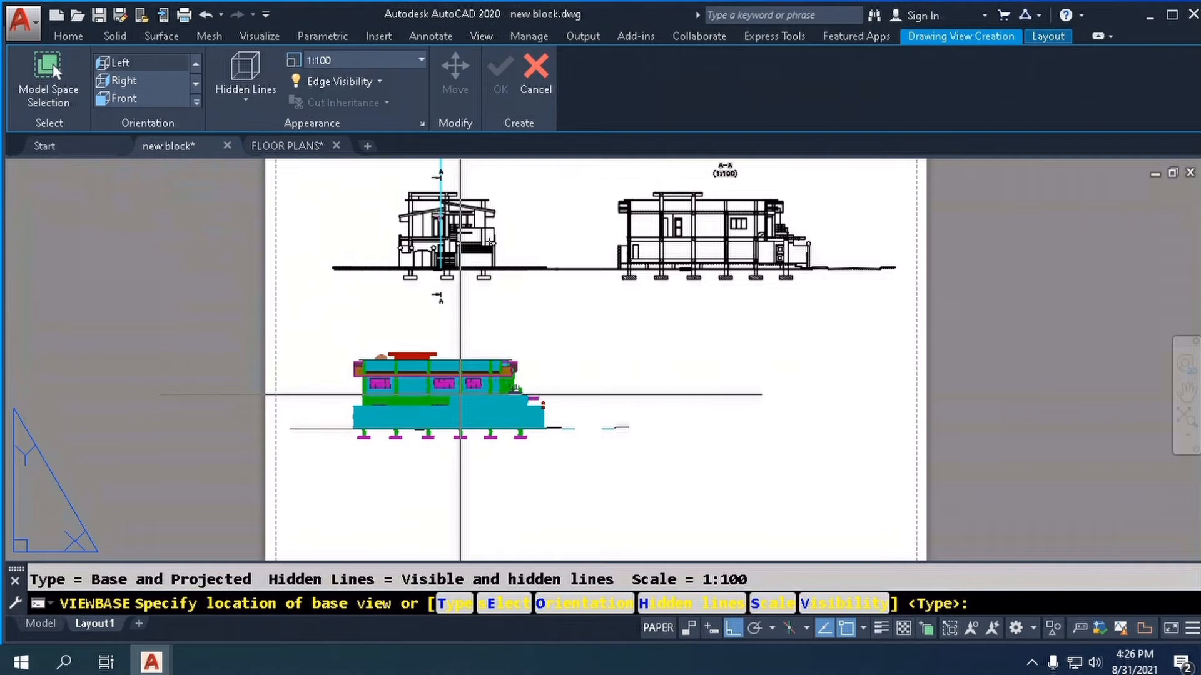
{"action": "left_click", "coordinate": [460, 394]}
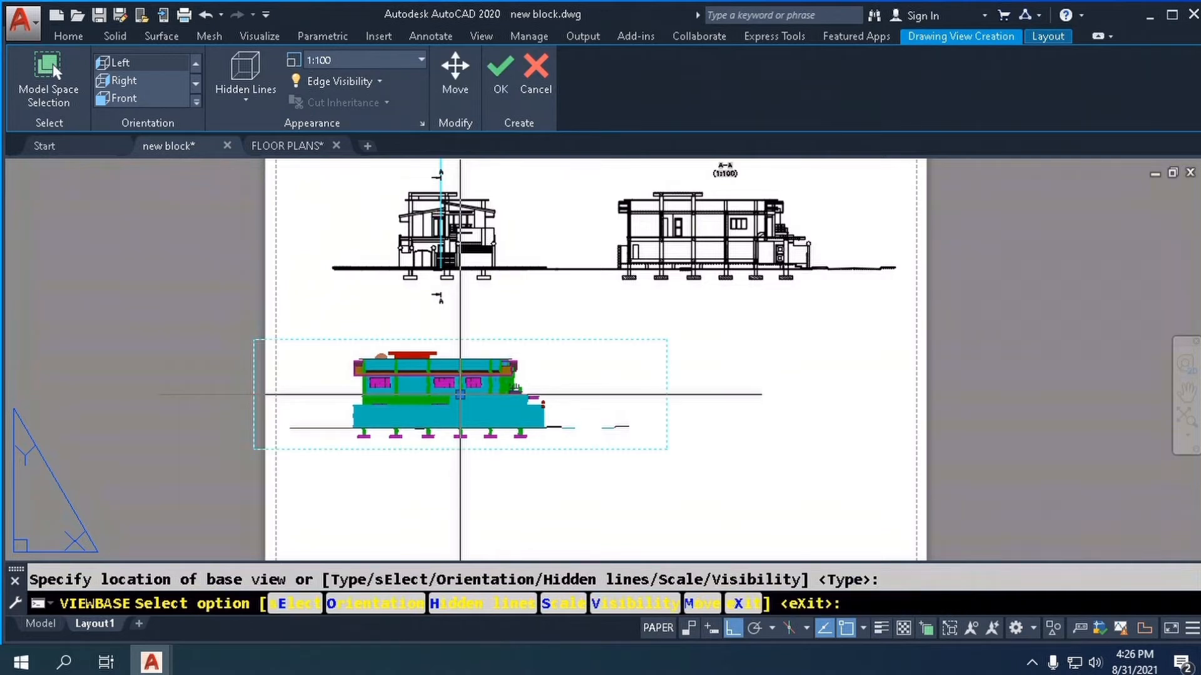
{"action": "key", "text": "Return"}
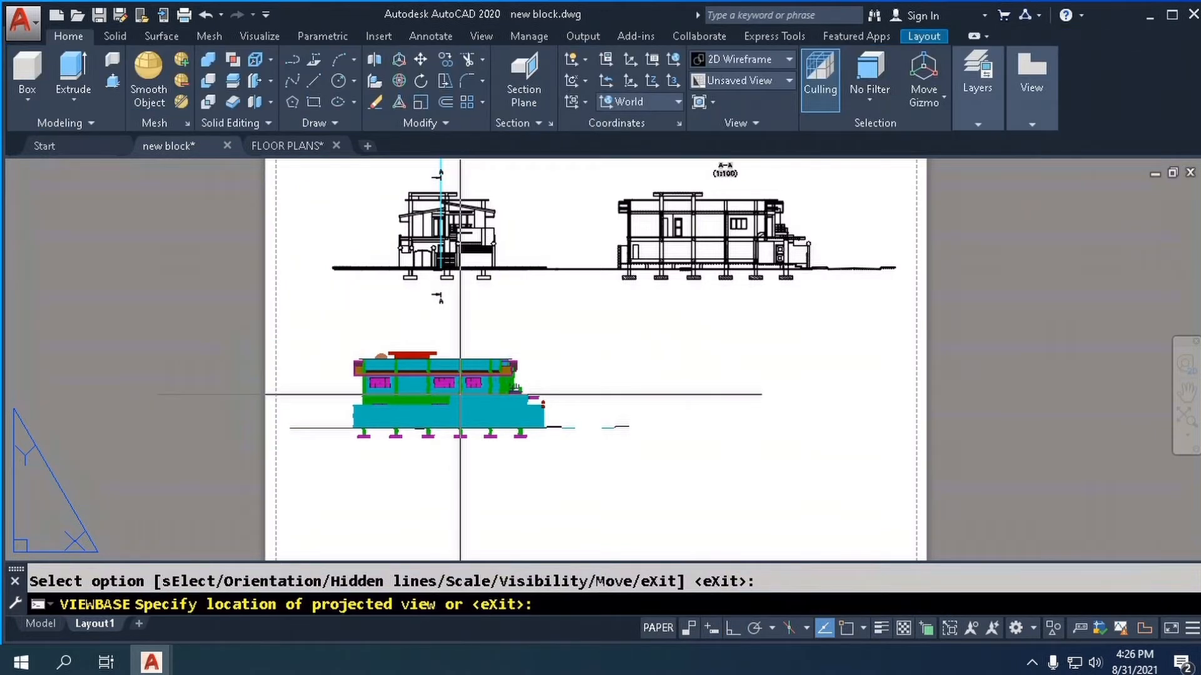
{"action": "right_click", "coordinate": [460, 394]}
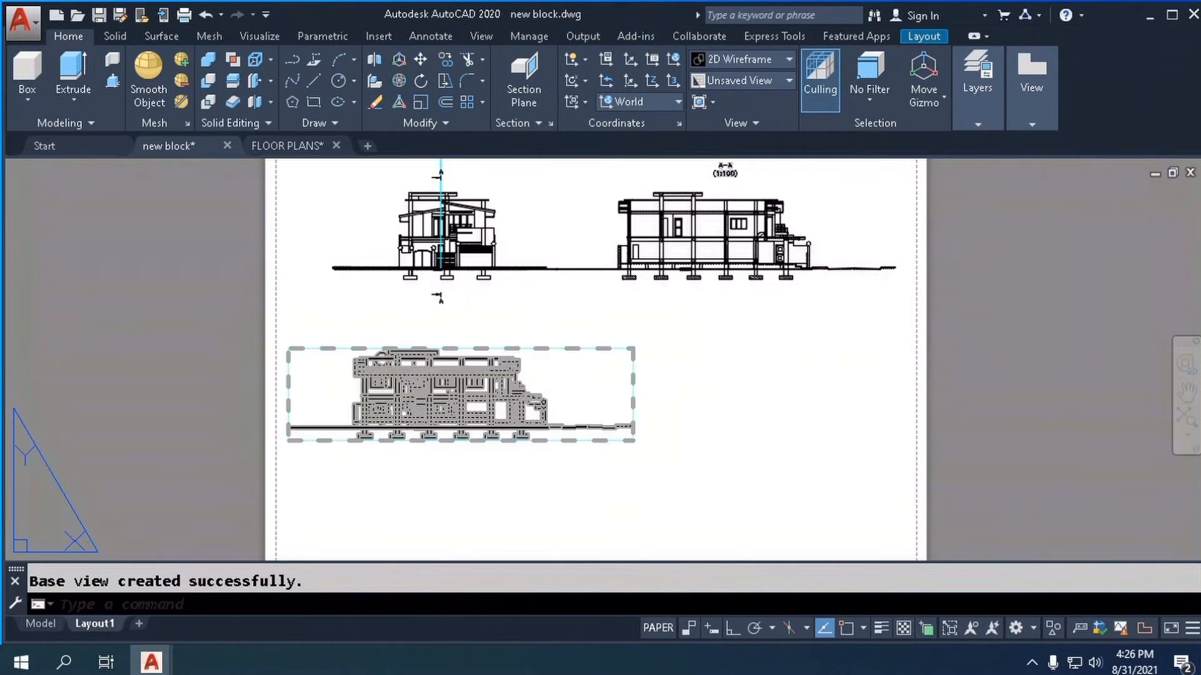
- Edit the new side elevation to show visible lines only, with interference edges turned on
{"action": "double_click", "coordinate": [418, 406]}
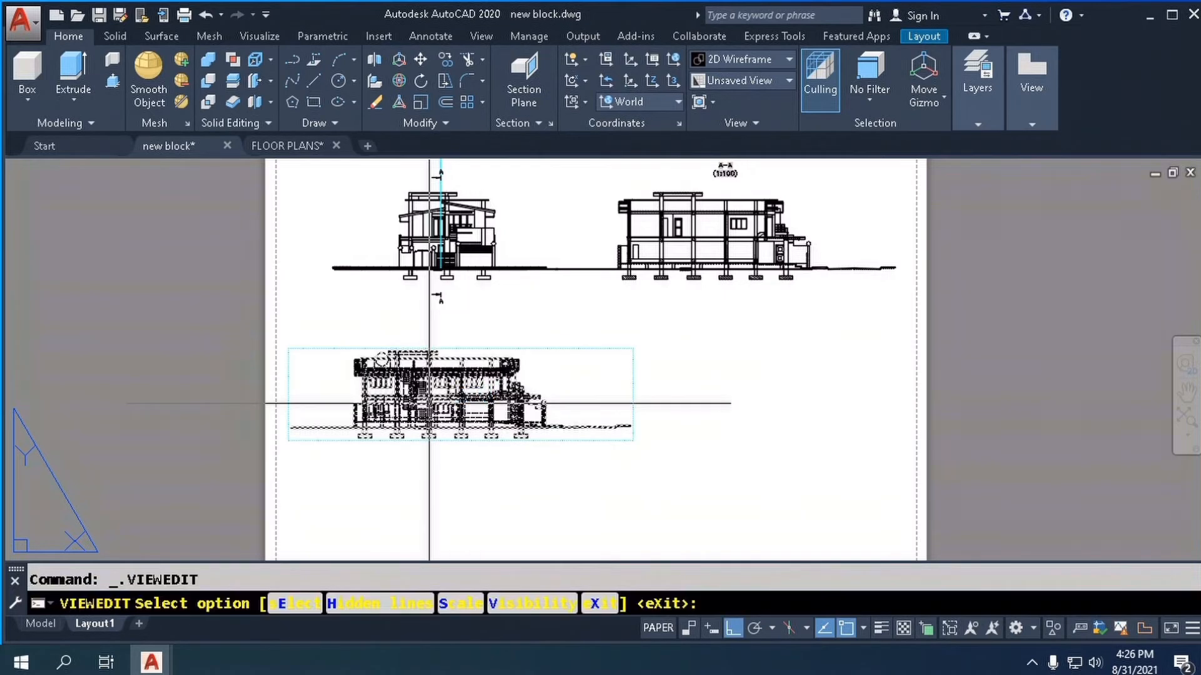
{"action": "left_click", "coordinate": [138, 110]}
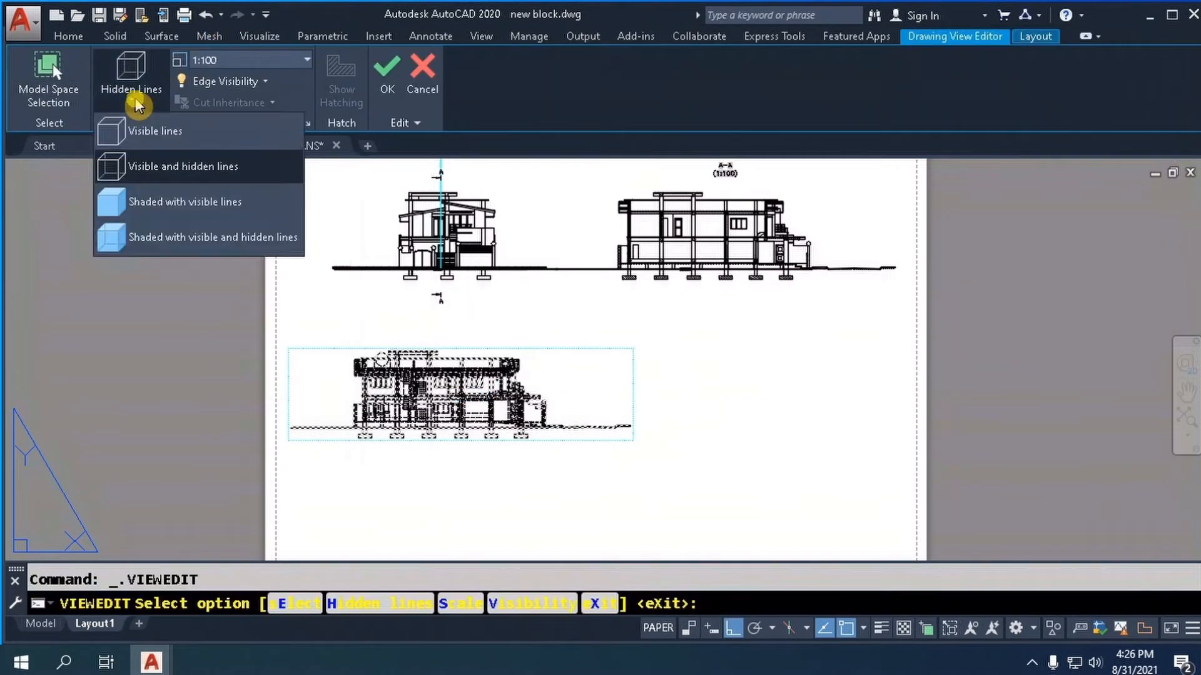
{"action": "left_click", "coordinate": [137, 128]}
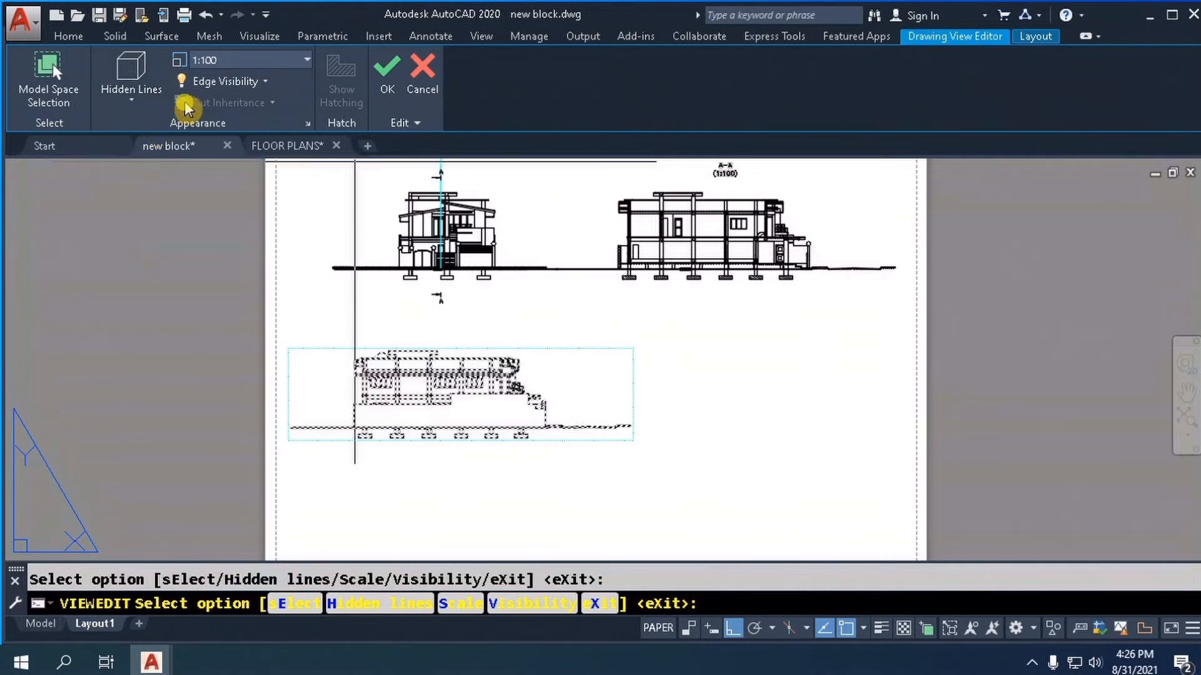
{"action": "left_click", "coordinate": [233, 87]}
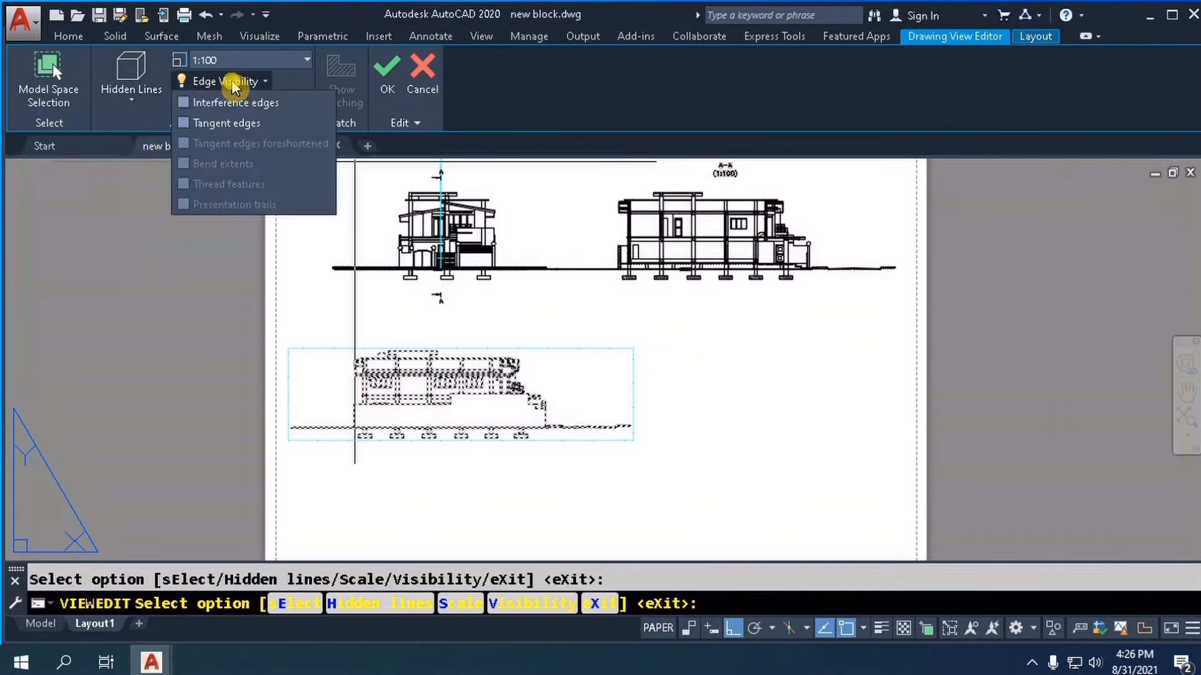
{"action": "left_click", "coordinate": [228, 103]}
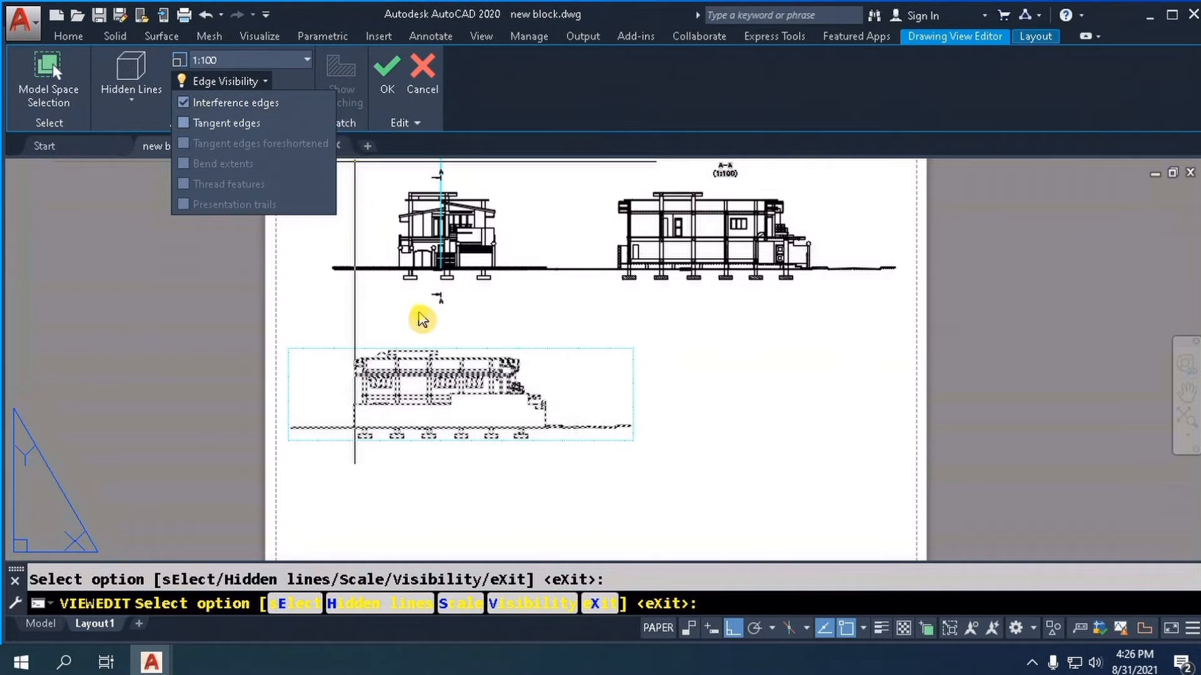
{"action": "left_click", "coordinate": [405, 80]}
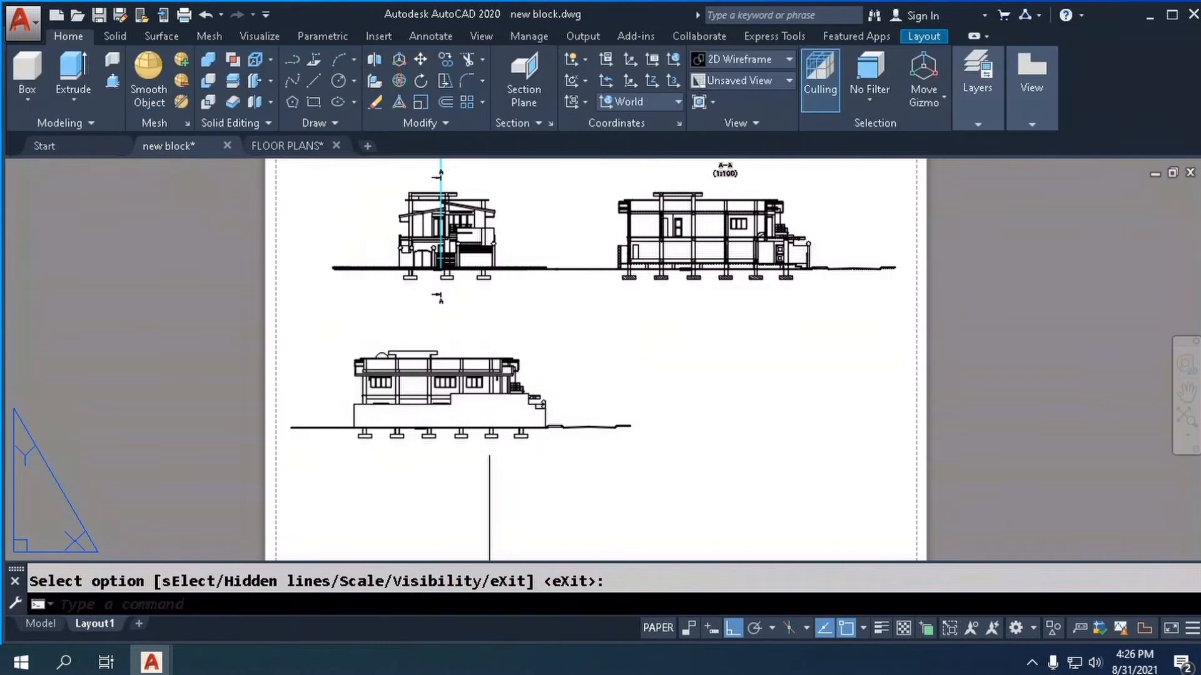
- Examine the linework of the edited side elevation, including its footings, ground line and windows
{"action": "scroll", "coordinate": [464, 449], "scroll_direction": "up", "scroll_amount": 4}
{"action": "scroll", "coordinate": [476, 417], "scroll_direction": "down", "scroll_amount": 2}
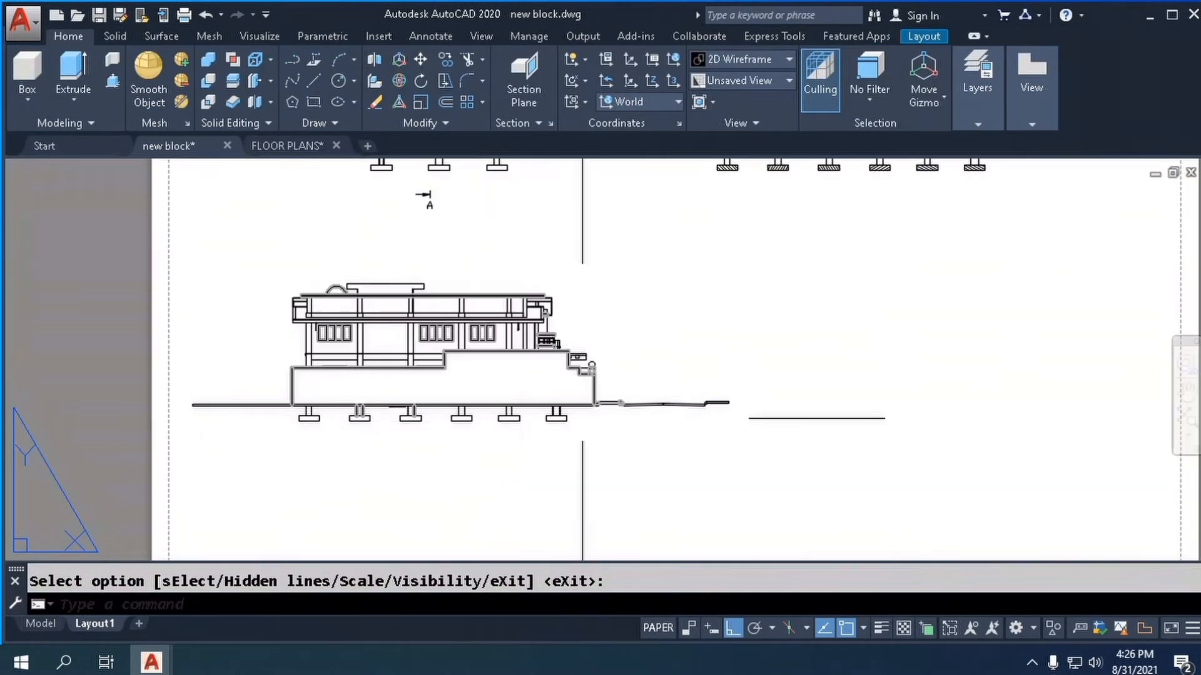
{"action": "scroll", "coordinate": [496, 389], "scroll_direction": "up", "scroll_amount": 3}
{"action": "scroll", "coordinate": [589, 437], "scroll_direction": "up", "scroll_amount": 2}
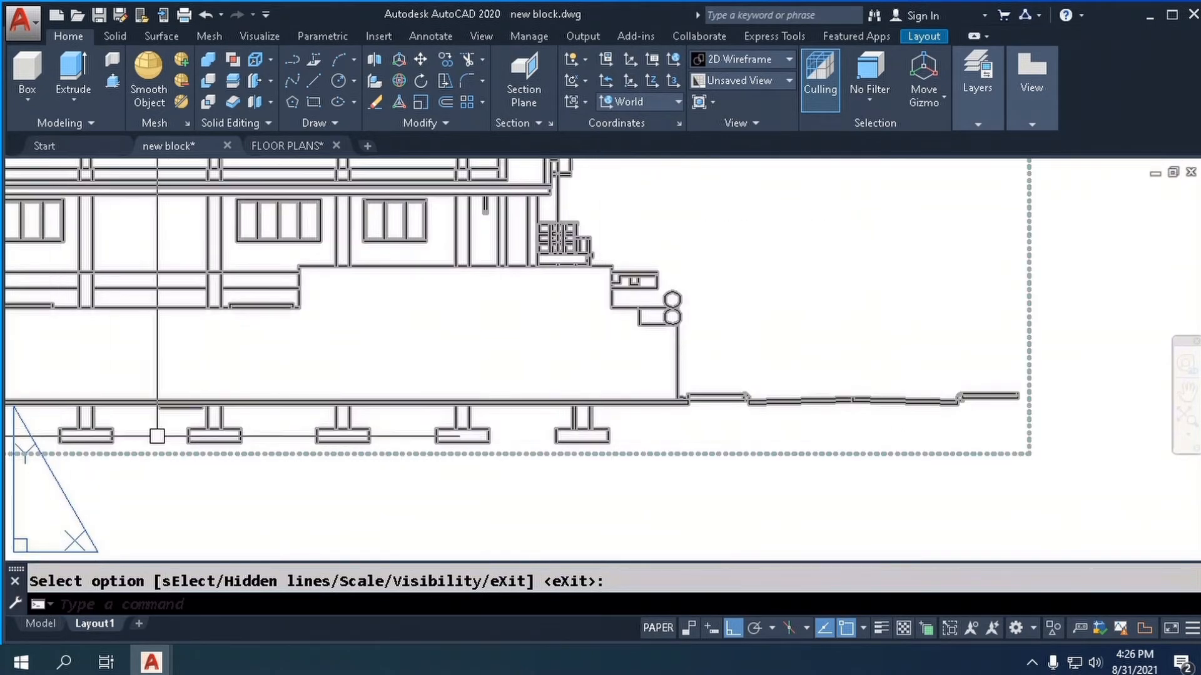
{"action": "scroll", "coordinate": [258, 441], "scroll_direction": "down", "scroll_amount": 5}
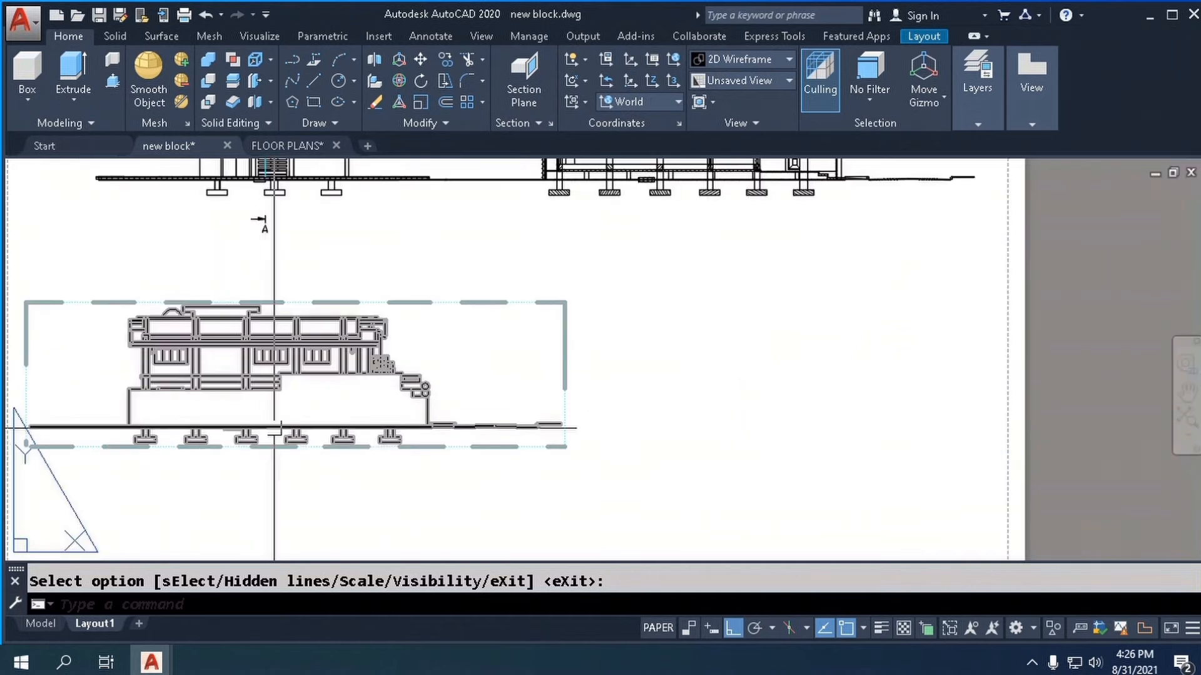
{"action": "scroll", "coordinate": [450, 373], "scroll_direction": "down", "scroll_amount": 2}
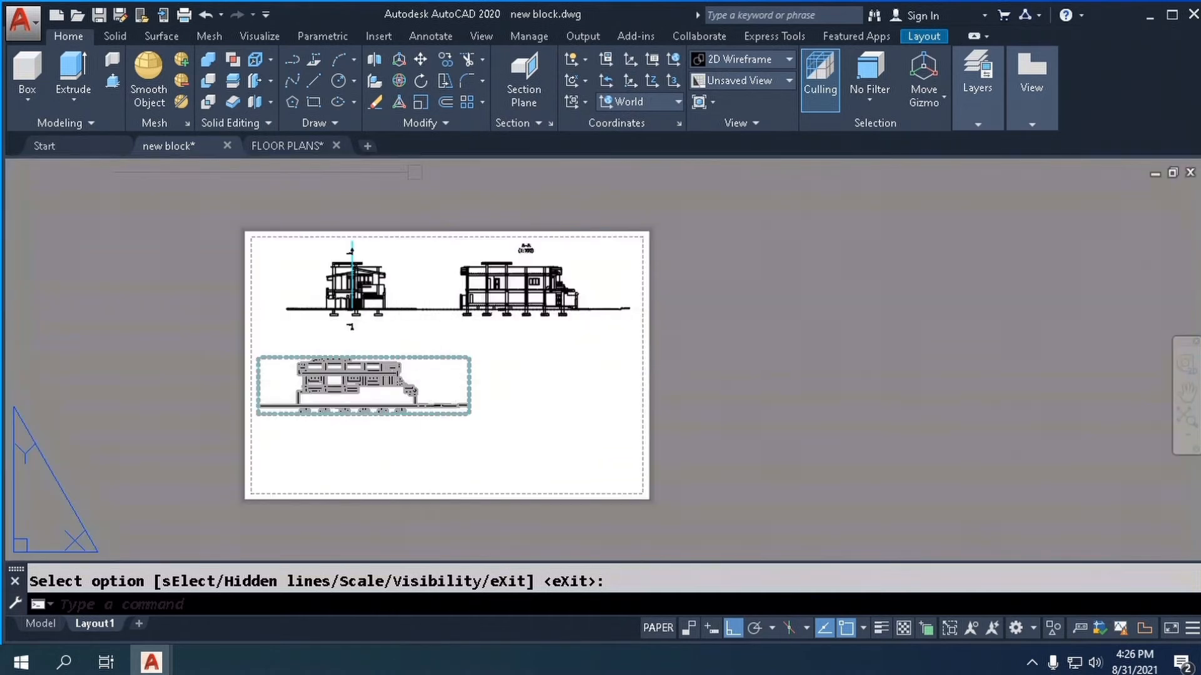
- Switch to the FLOOR PLANS drawing and examine where the crosswise section line A cuts the plans
{"action": "left_click", "coordinate": [291, 147]}
{"action": "scroll", "coordinate": [528, 259], "scroll_direction": "down", "scroll_amount": 3}
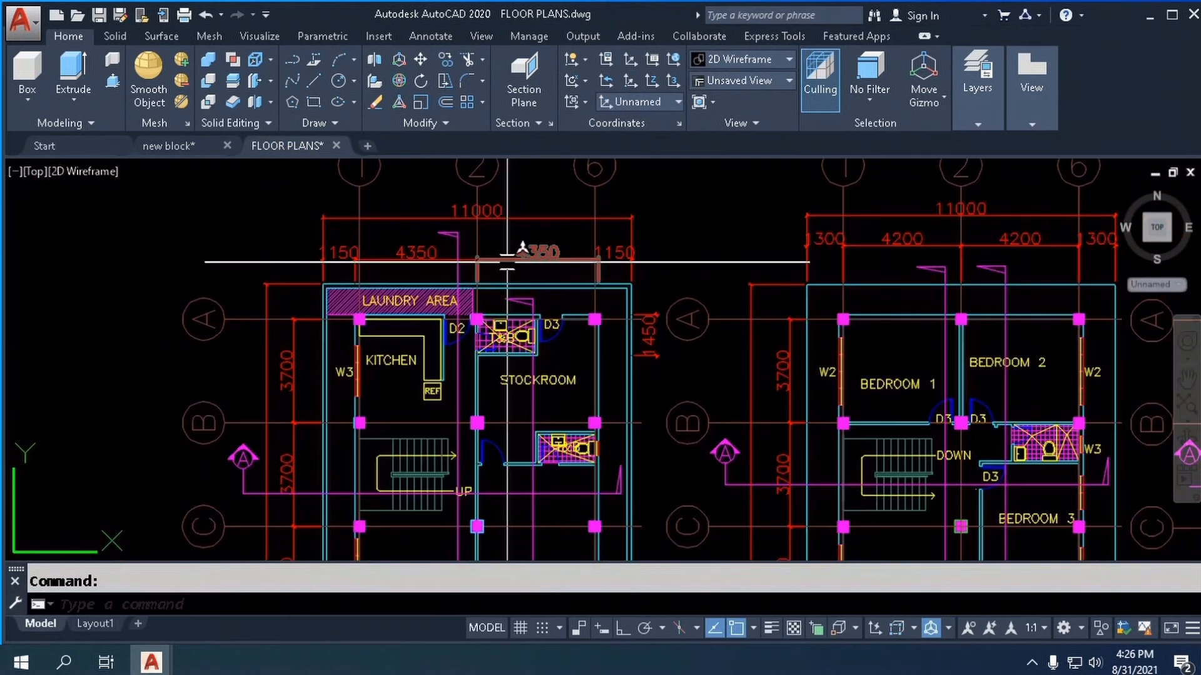
{"action": "scroll", "coordinate": [475, 262], "scroll_direction": "down", "scroll_amount": 2}
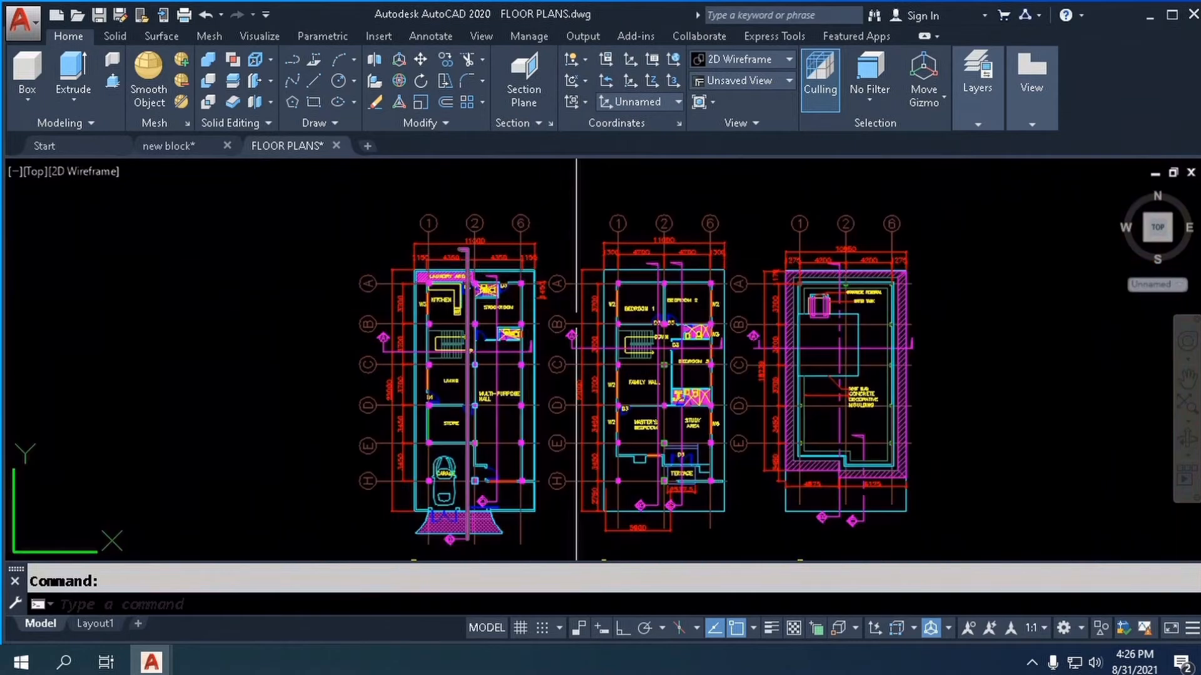
{"action": "scroll", "coordinate": [590, 349], "scroll_direction": "up", "scroll_amount": 3}
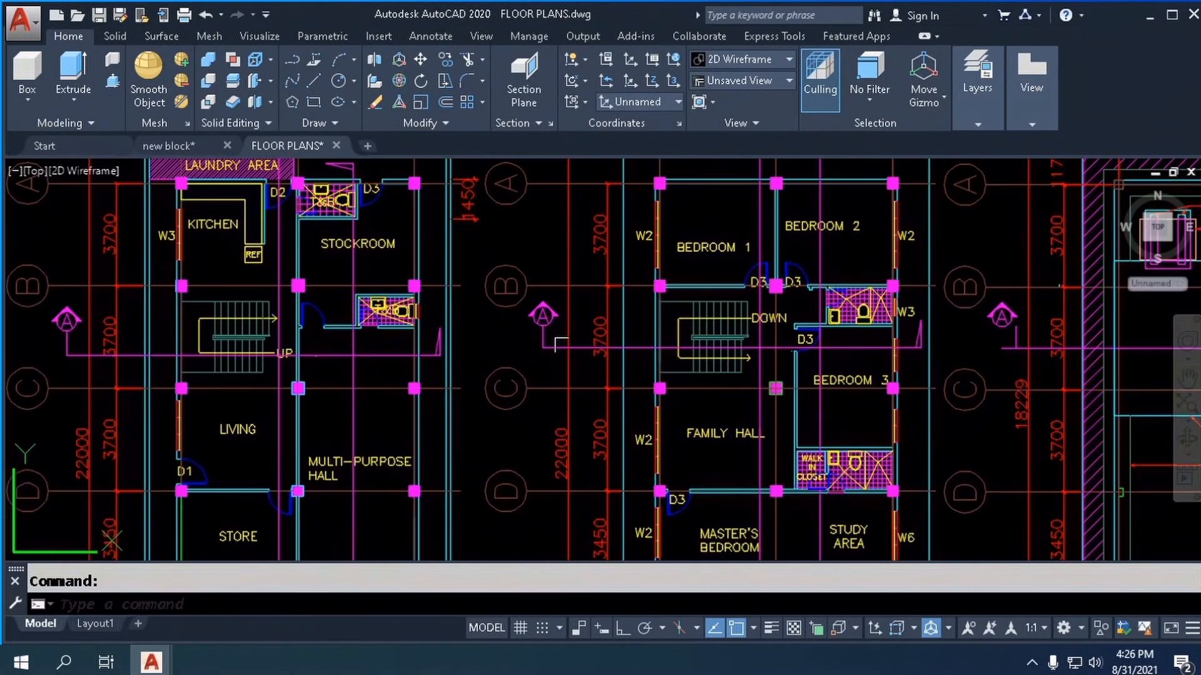
{"action": "scroll", "coordinate": [550, 357], "scroll_direction": "down", "scroll_amount": 2}
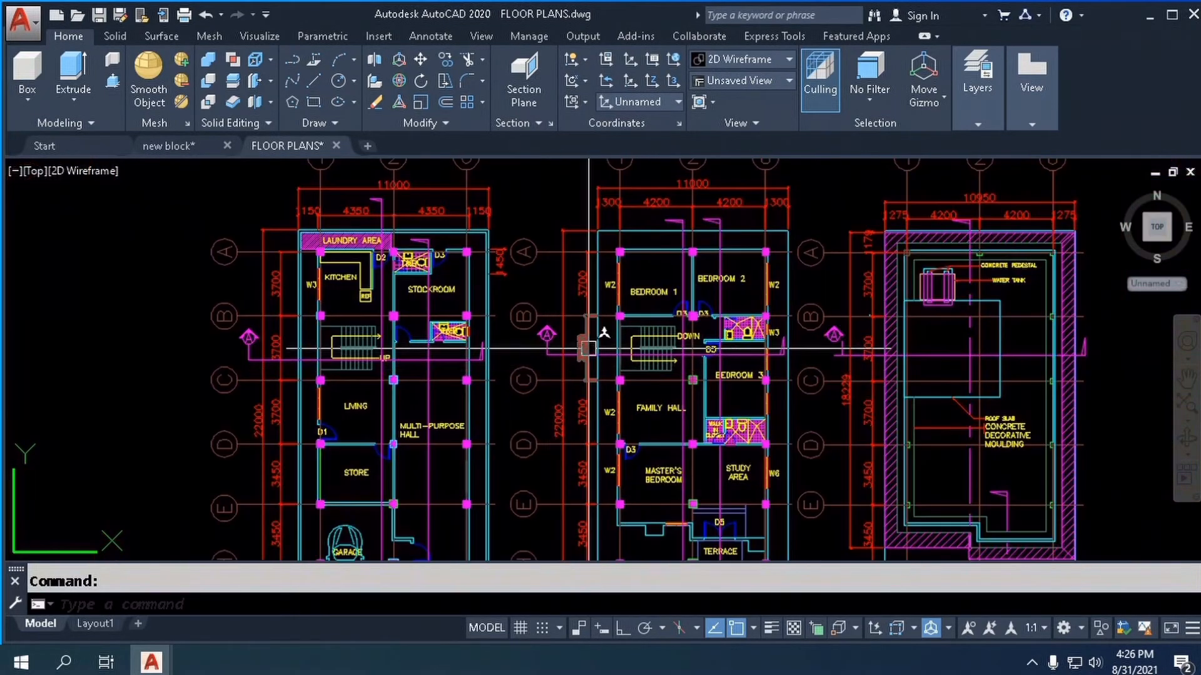
{"action": "scroll", "coordinate": [591, 352], "scroll_direction": "up", "scroll_amount": 4}
- Measure the vertical distance from the rear boundary corner of the bedroom floor plan to crosswise section line A with a linear dimension
{"action": "type", "text": "li"}
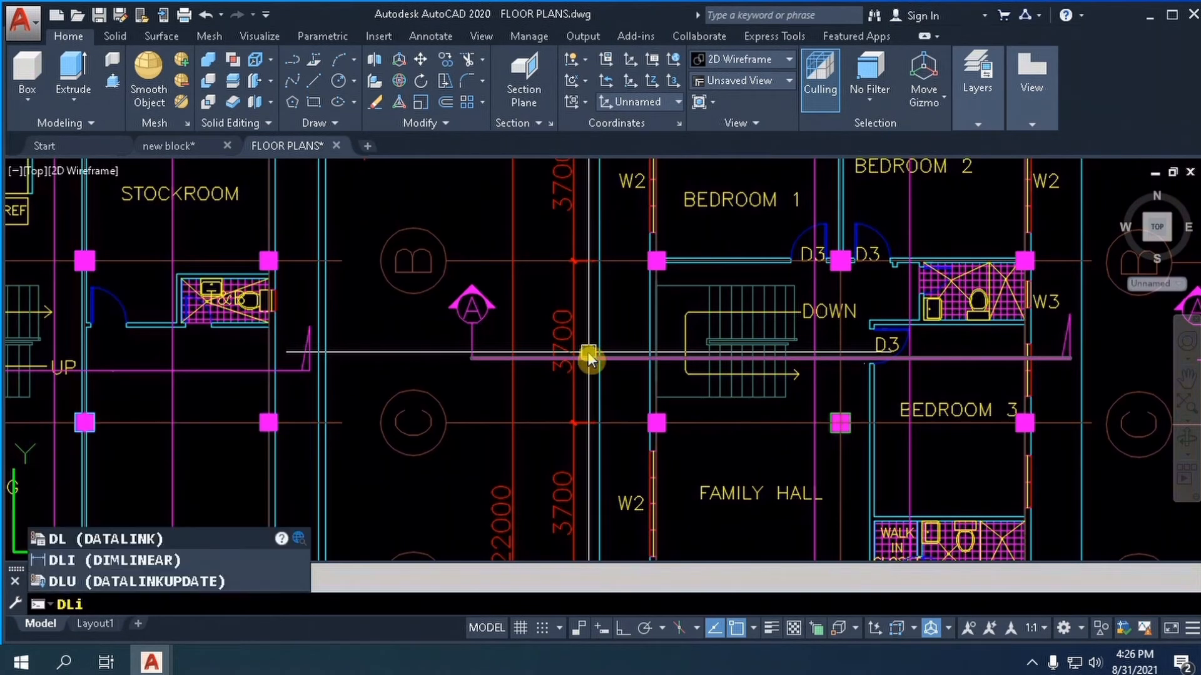
{"action": "key", "text": "Return"}
{"action": "scroll", "coordinate": [587, 351], "scroll_direction": "down", "scroll_amount": 2}
{"action": "scroll", "coordinate": [613, 205], "scroll_direction": "up", "scroll_amount": 3}
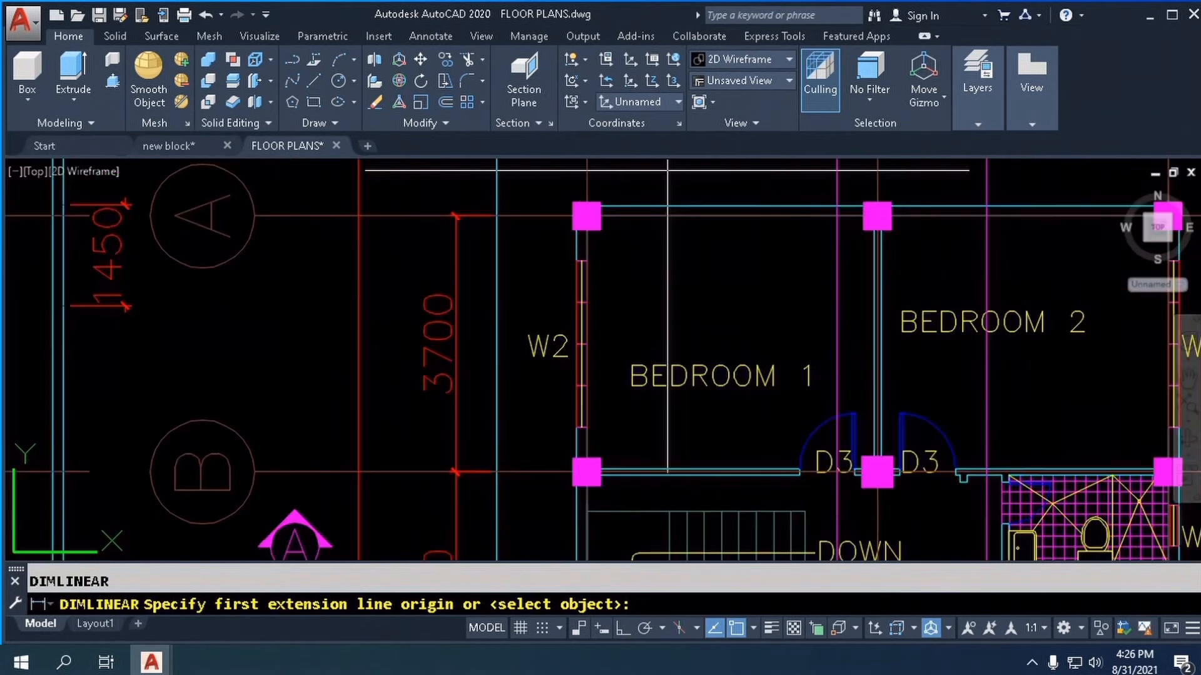
{"action": "scroll", "coordinate": [572, 202], "scroll_direction": "up", "scroll_amount": 2}
{"action": "scroll", "coordinate": [544, 197], "scroll_direction": "down", "scroll_amount": 4}
{"action": "scroll", "coordinate": [535, 192], "scroll_direction": "up", "scroll_amount": 3}
{"action": "scroll", "coordinate": [536, 192], "scroll_direction": "down", "scroll_amount": 4}
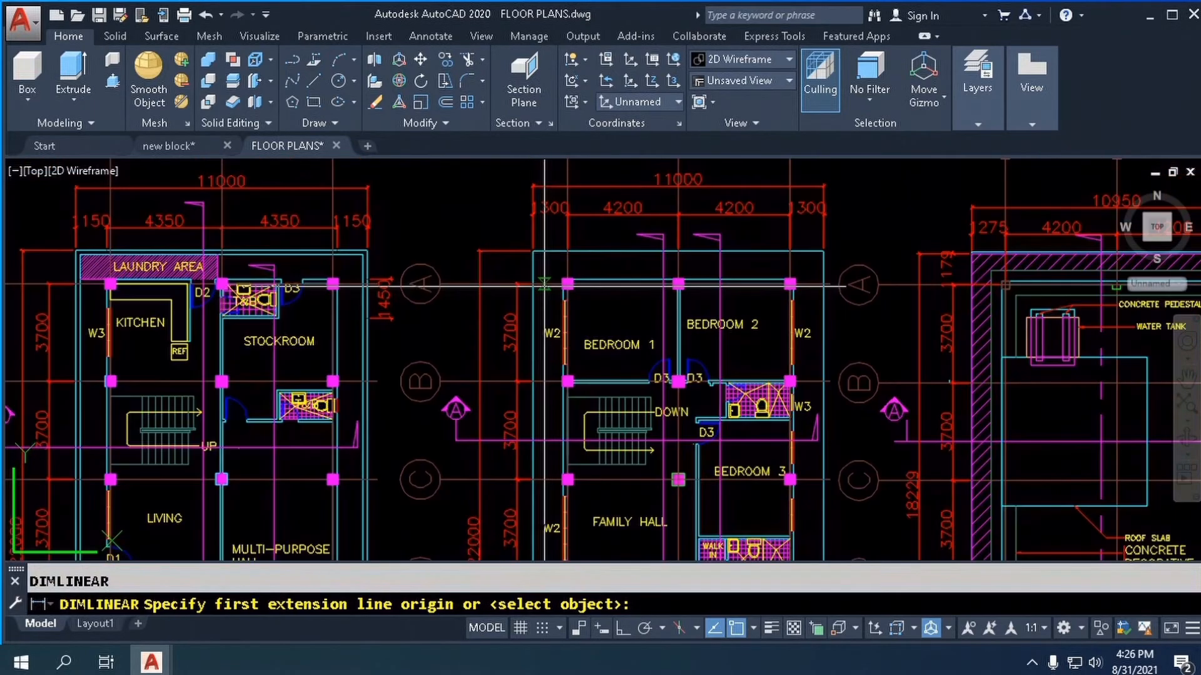
{"action": "scroll", "coordinate": [469, 268], "scroll_direction": "up", "scroll_amount": 4}
{"action": "left_click", "coordinate": [479, 253]}
{"action": "scroll", "coordinate": [479, 253], "scroll_direction": "down", "scroll_amount": 5}
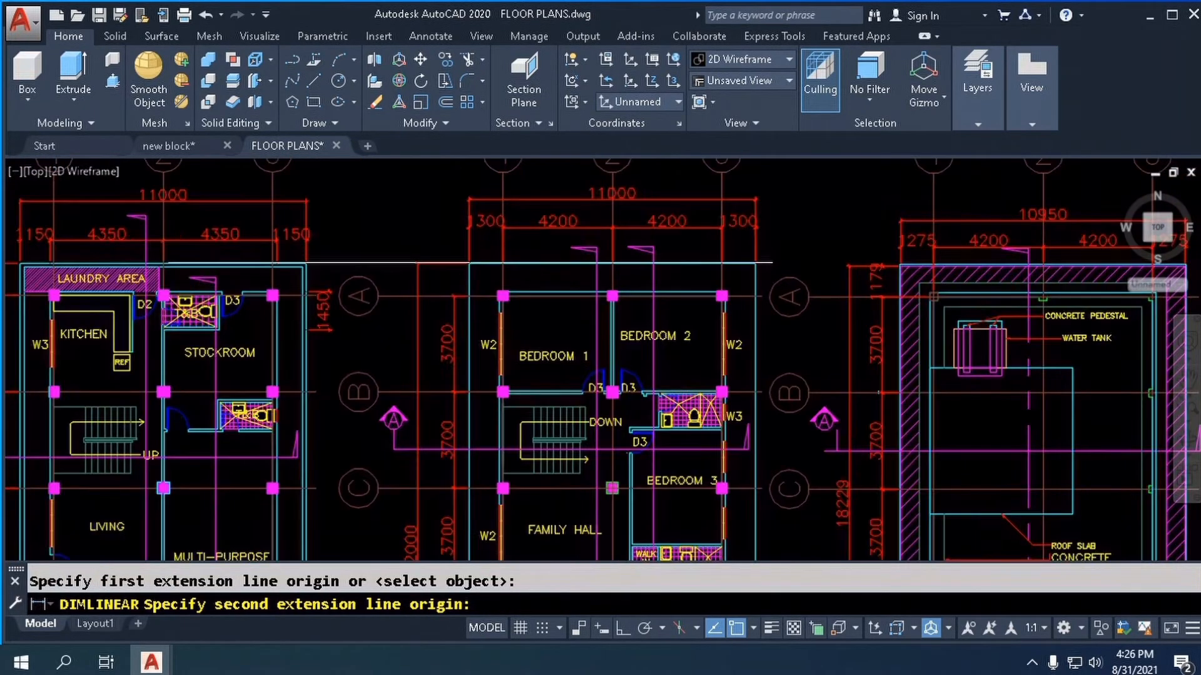
{"action": "scroll", "coordinate": [437, 355], "scroll_direction": "up", "scroll_amount": 6}
{"action": "left_click", "coordinate": [436, 355]}
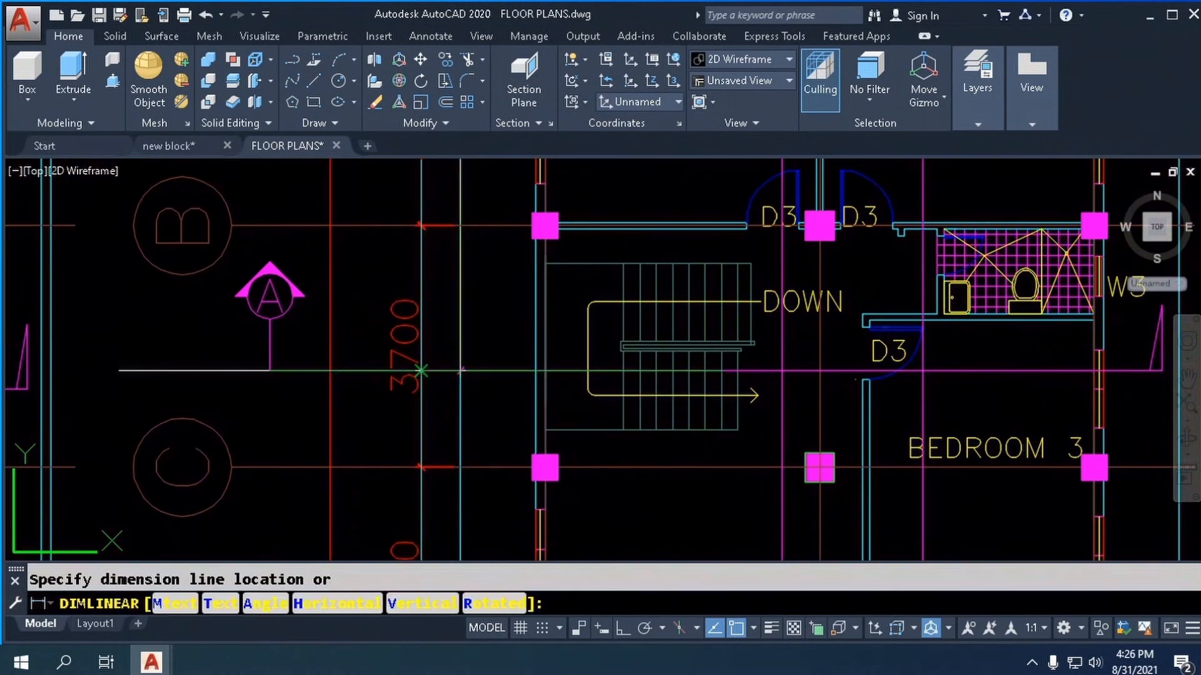
{"action": "scroll", "coordinate": [437, 355], "scroll_direction": "down", "scroll_amount": 5}
{"action": "scroll", "coordinate": [402, 259], "scroll_direction": "up", "scroll_amount": 5}
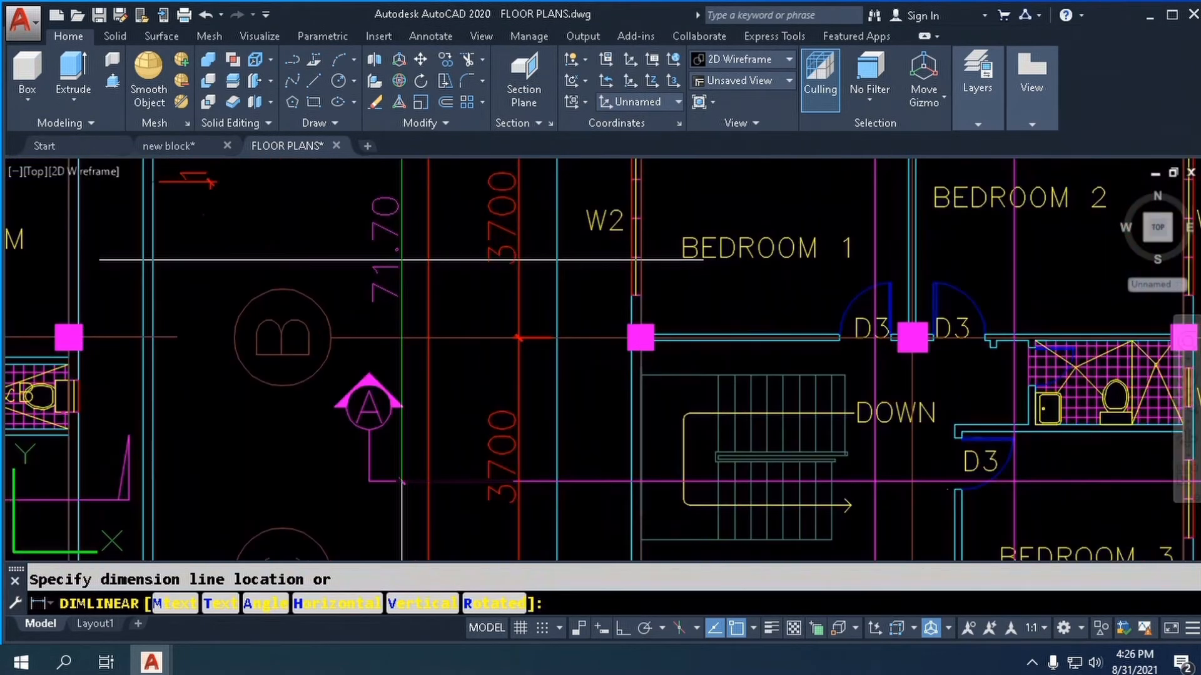
- Cancel the unfinished linear dimension and switch to the new block drawing
{"action": "key", "text": "Escape"}
{"action": "scroll", "coordinate": [510, 255], "scroll_direction": "down", "scroll_amount": 5}
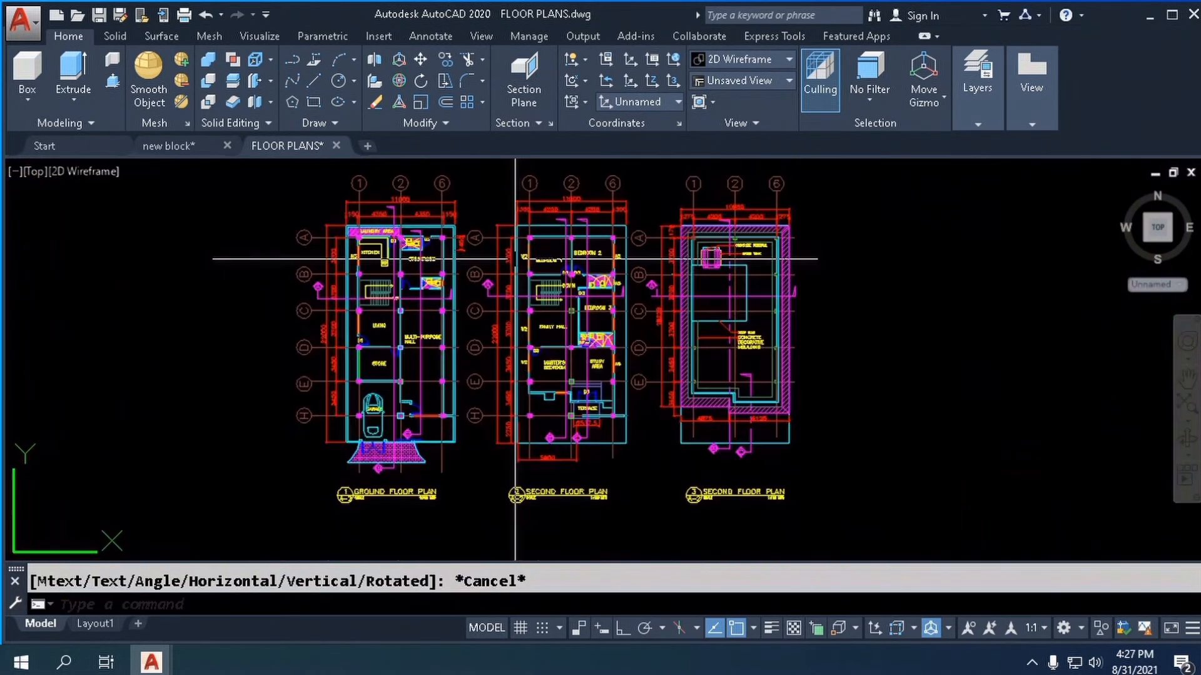
{"action": "left_click", "coordinate": [170, 146]}
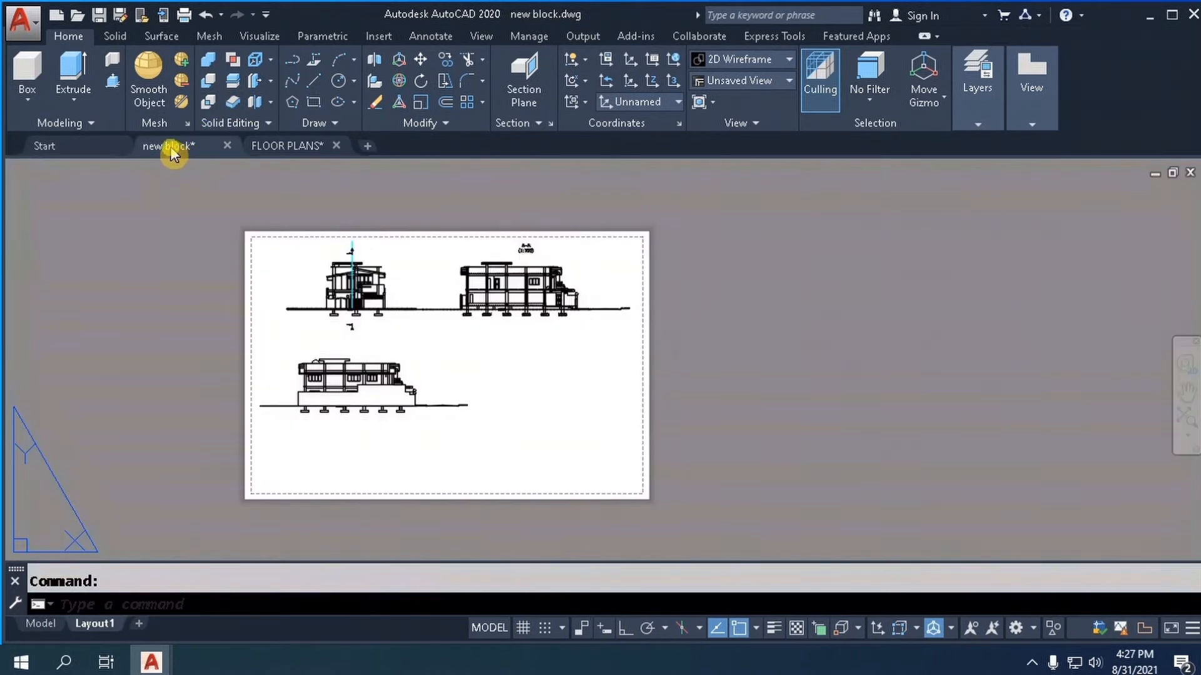
- Draw a vertical guide line through the side elevation on the layout, starting from a point offset from the ground line's endpoint
{"action": "scroll", "coordinate": [287, 427], "scroll_direction": "up", "scroll_amount": 3}
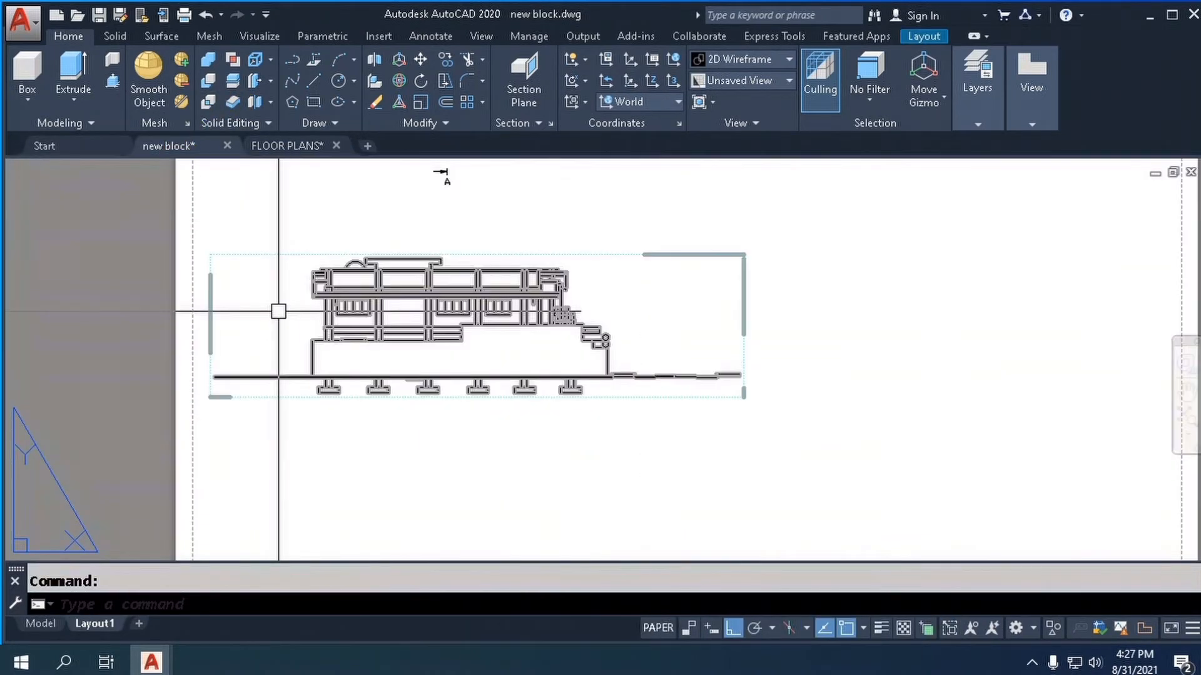
{"action": "scroll", "coordinate": [280, 276], "scroll_direction": "up", "scroll_amount": 2}
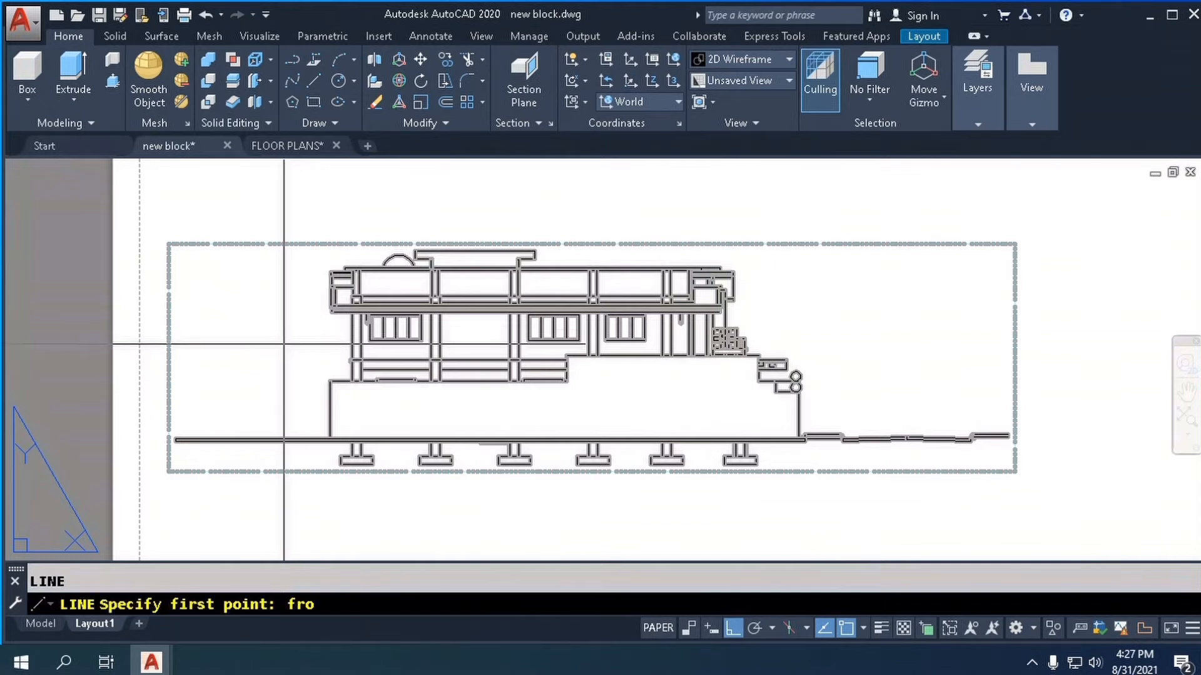
{"action": "key", "text": "Return"}
{"action": "scroll", "coordinate": [312, 364], "scroll_direction": "up", "scroll_amount": 5}
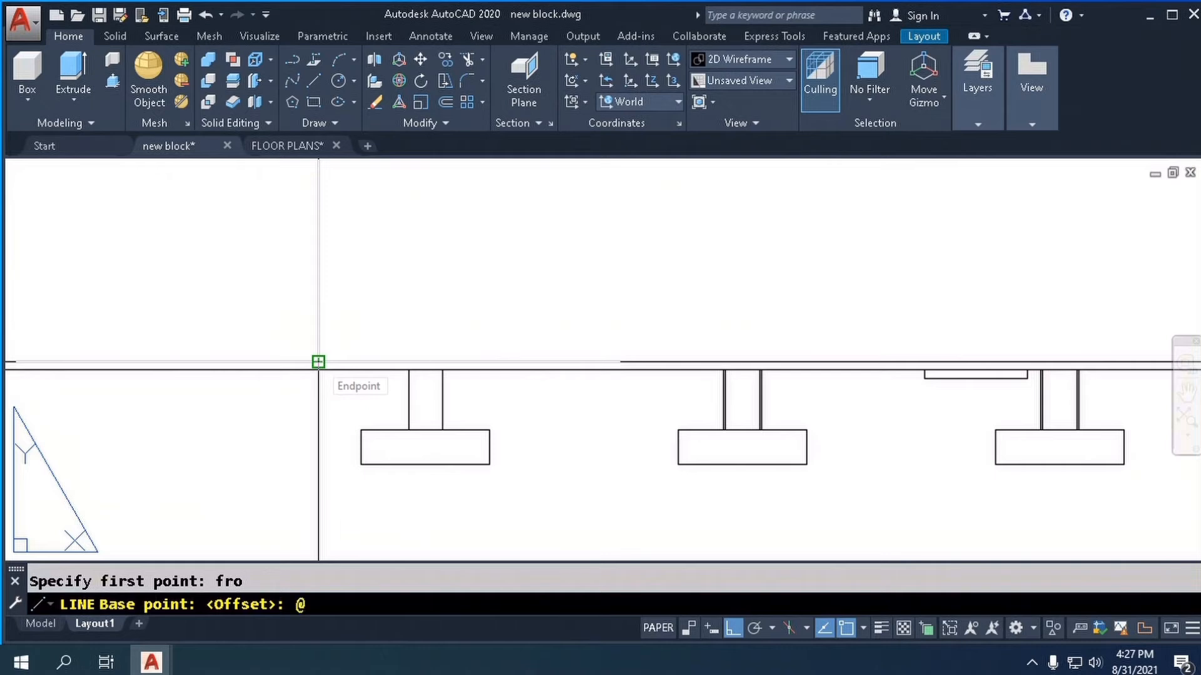
{"action": "key", "text": "Return"}
{"action": "scroll", "coordinate": [331, 371], "scroll_direction": "down", "scroll_amount": 4}
{"action": "key", "text": "Return"}
{"action": "scroll", "coordinate": [332, 371], "scroll_direction": "down", "scroll_amount": 6}
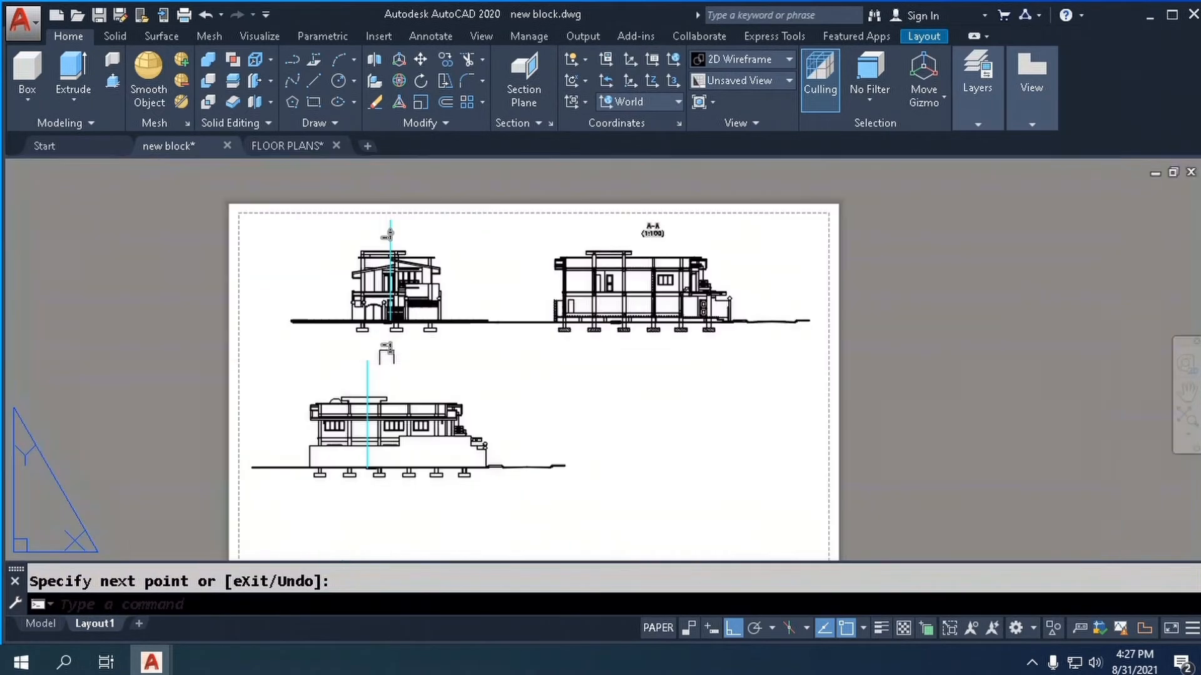
- Start a full section view of the side elevation, with its cut line running vertically along the guide line
{"action": "scroll", "coordinate": [388, 426], "scroll_direction": "up", "scroll_amount": 3}
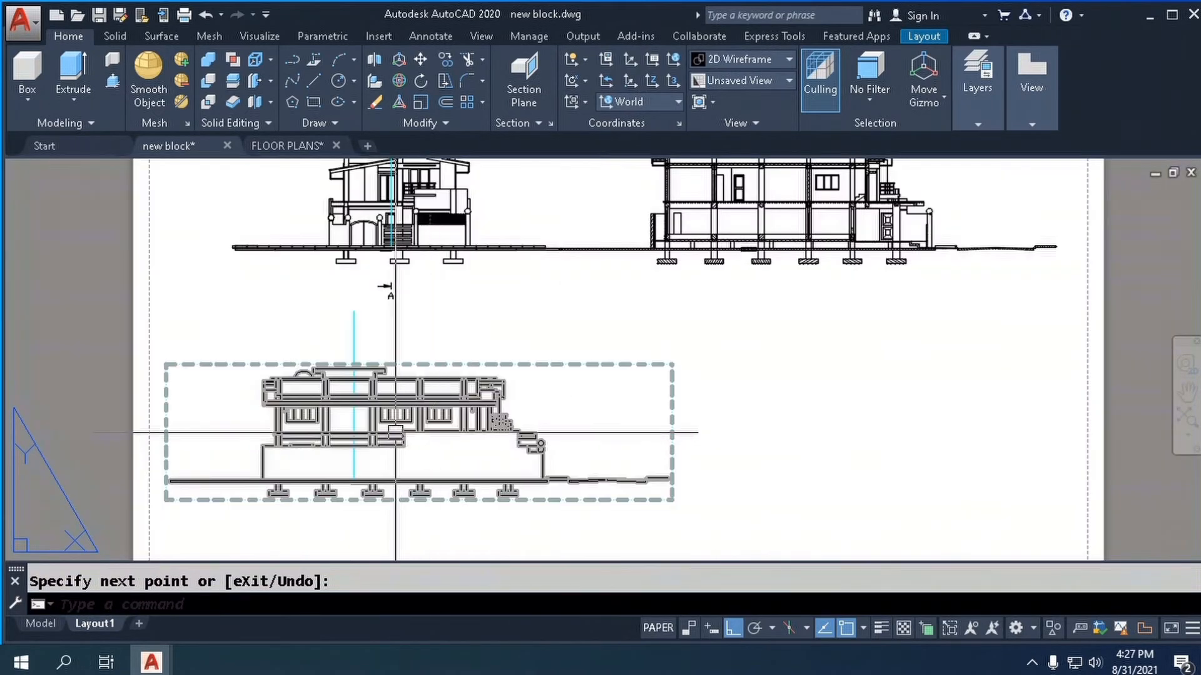
{"action": "left_click", "coordinate": [394, 432]}
{"action": "left_click", "coordinate": [80, 95]}
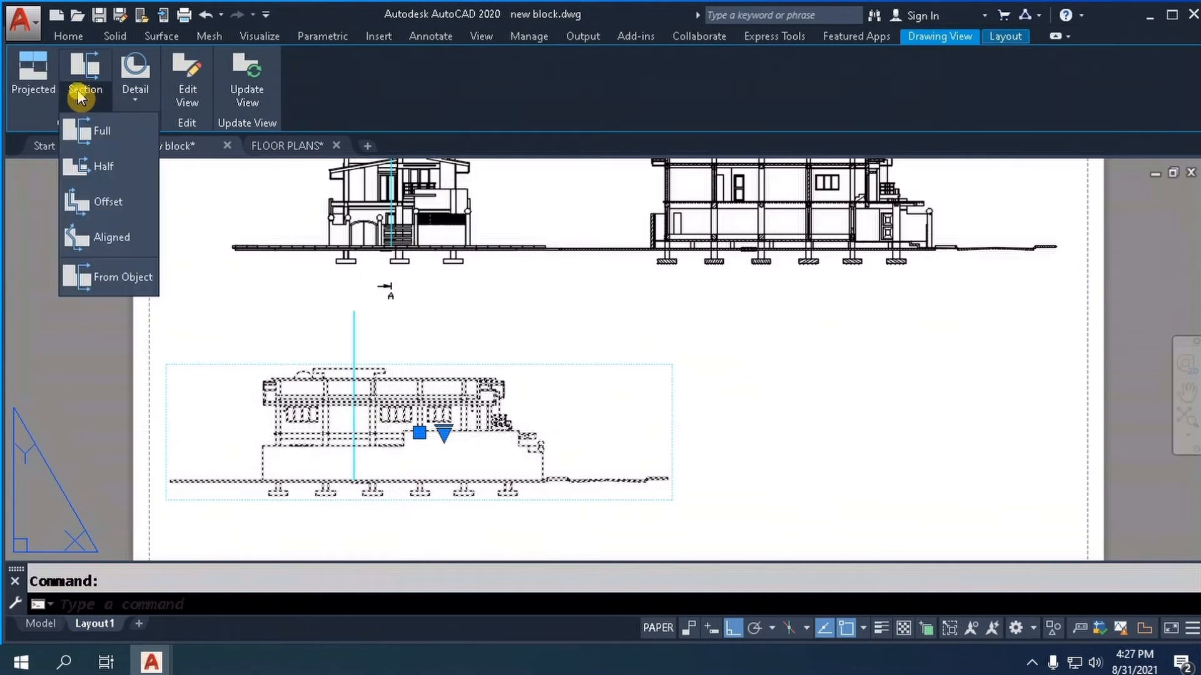
{"action": "left_click", "coordinate": [92, 134]}
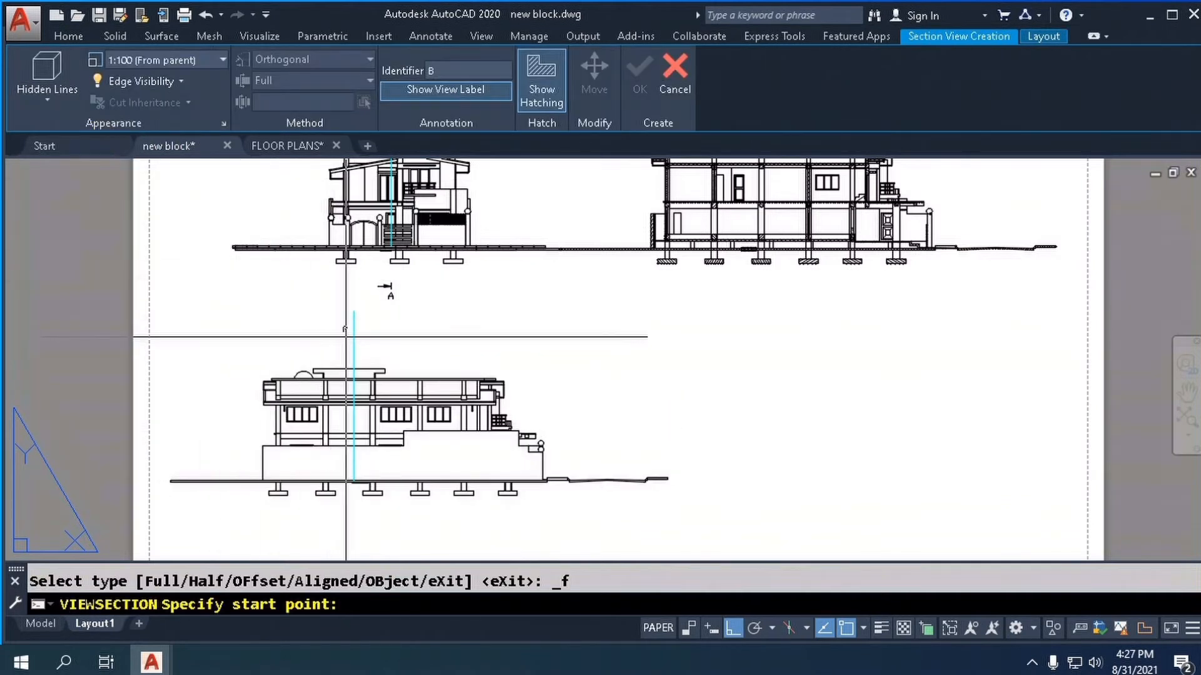
{"action": "left_click", "coordinate": [353, 339]}
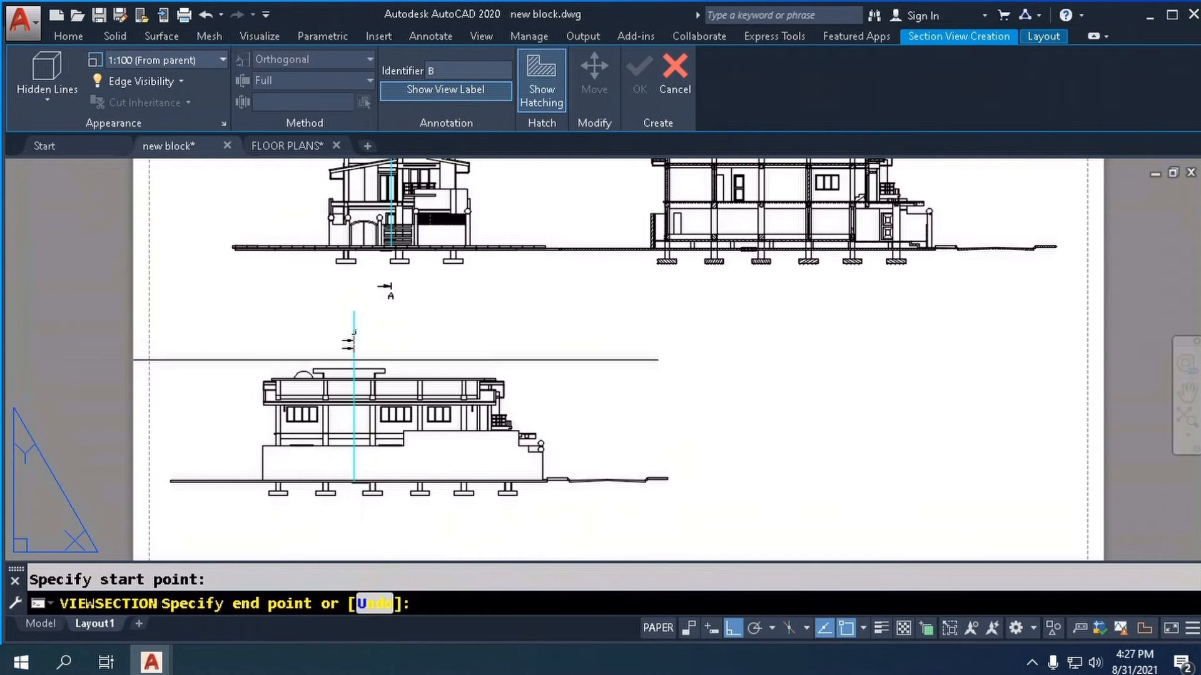
{"action": "left_click", "coordinate": [353, 543]}
- Place section view B beside the side elevation, aligned with it, and finish the section
{"action": "scroll", "coordinate": [375, 475], "scroll_direction": "down", "scroll_amount": 2}
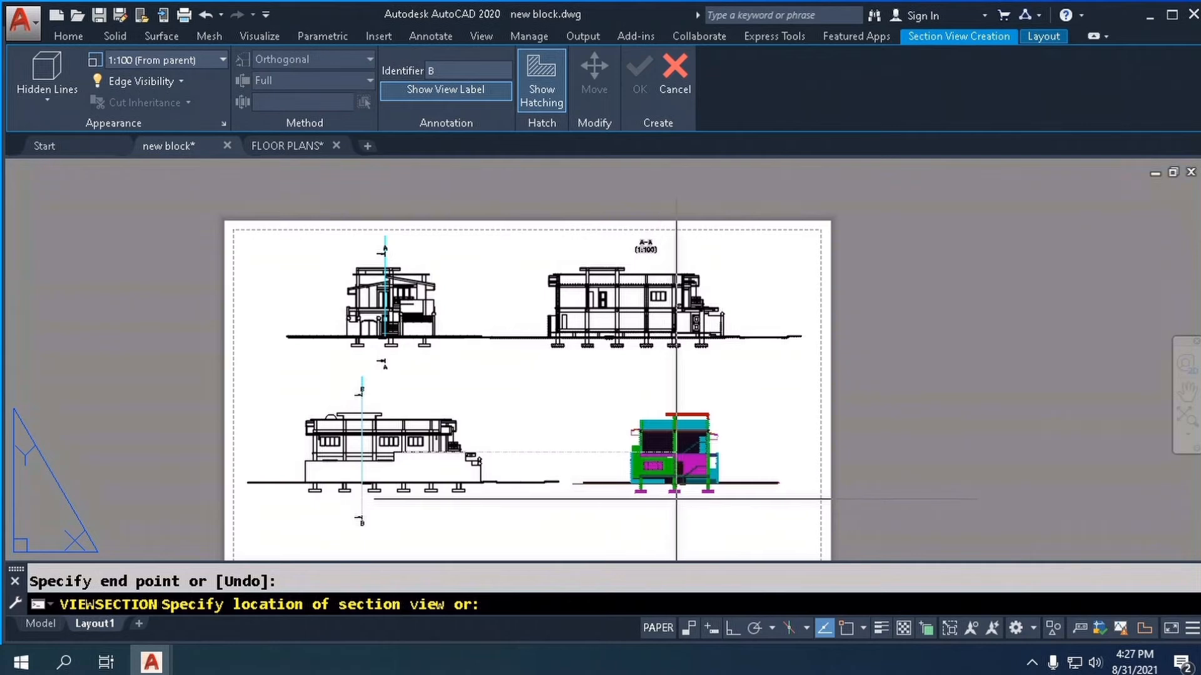
{"action": "left_click", "coordinate": [676, 494]}
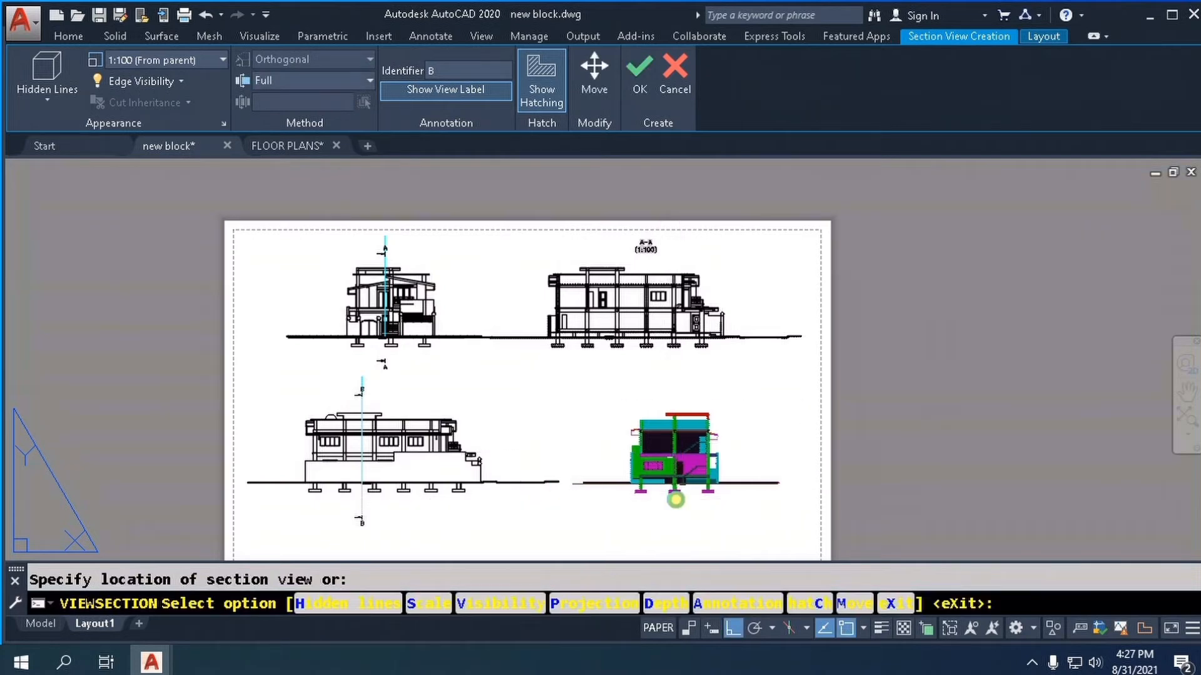
{"action": "key", "text": "Return"}
{"action": "scroll", "coordinate": [679, 488], "scroll_direction": "up", "scroll_amount": 2}
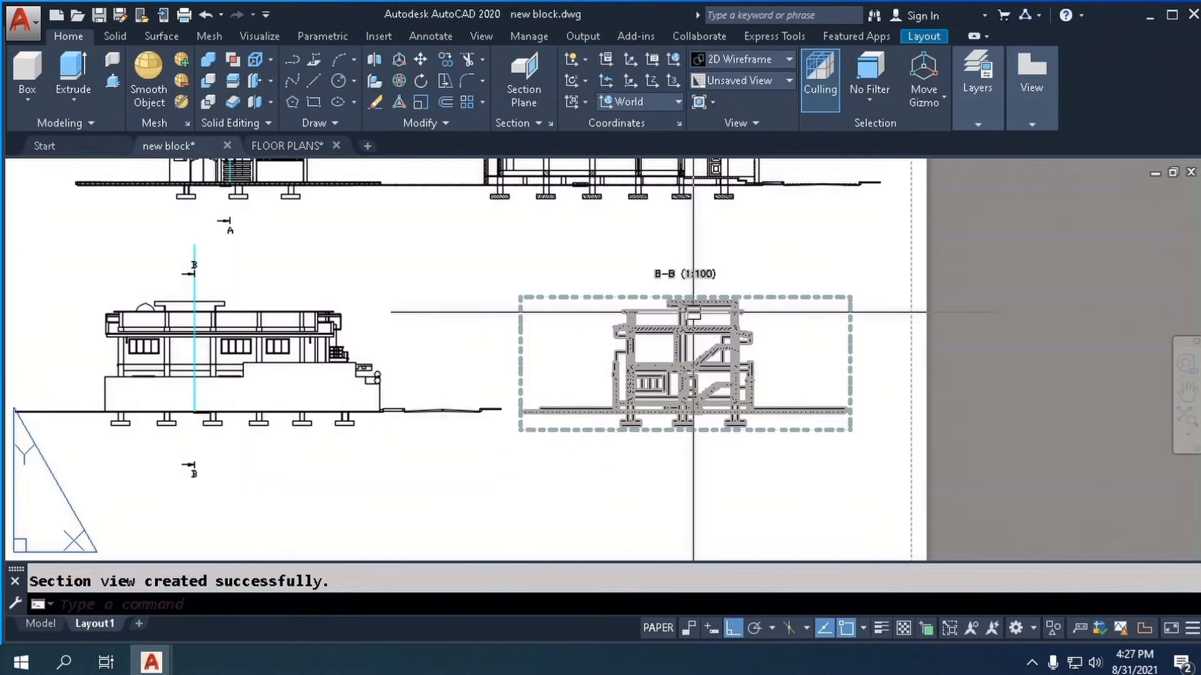
- Compare the viewing direction of section B-B's arrows with the section A markers on the floor plans
{"action": "mouse_move", "coordinate": [695, 342]}
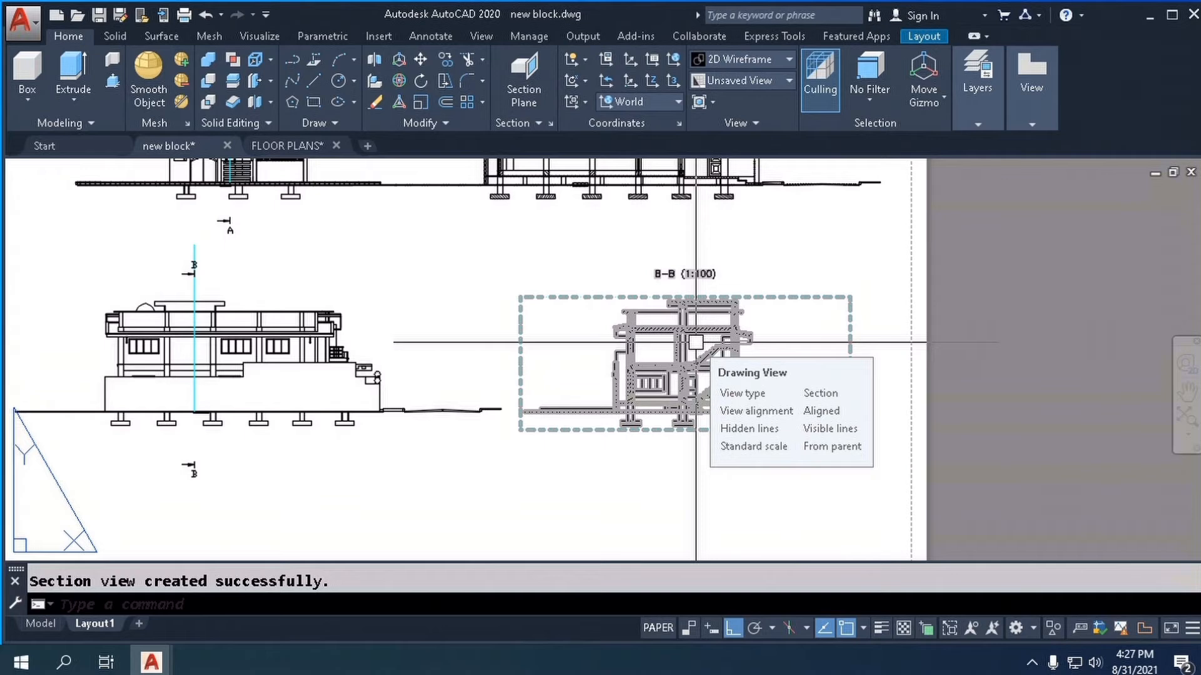
{"action": "scroll", "coordinate": [194, 281], "scroll_direction": "up", "scroll_amount": 5}
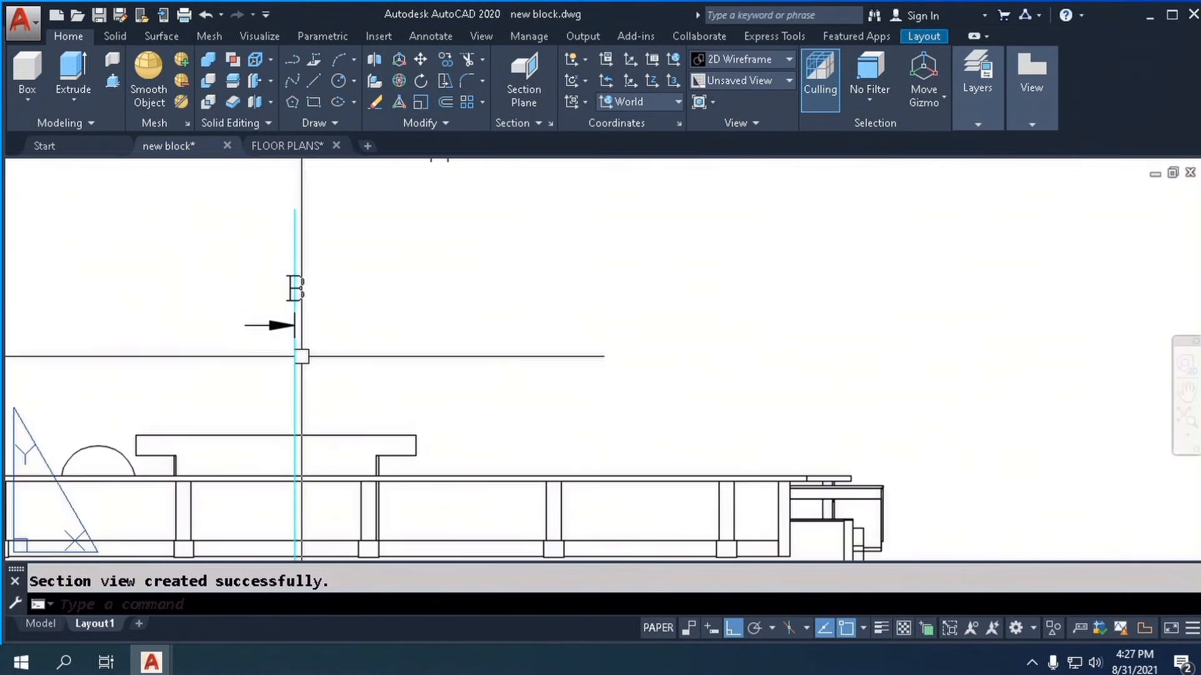
{"action": "scroll", "coordinate": [301, 356], "scroll_direction": "down", "scroll_amount": 2}
{"action": "scroll", "coordinate": [291, 313], "scroll_direction": "down", "scroll_amount": 3}
{"action": "scroll", "coordinate": [286, 289], "scroll_direction": "up", "scroll_amount": 3}
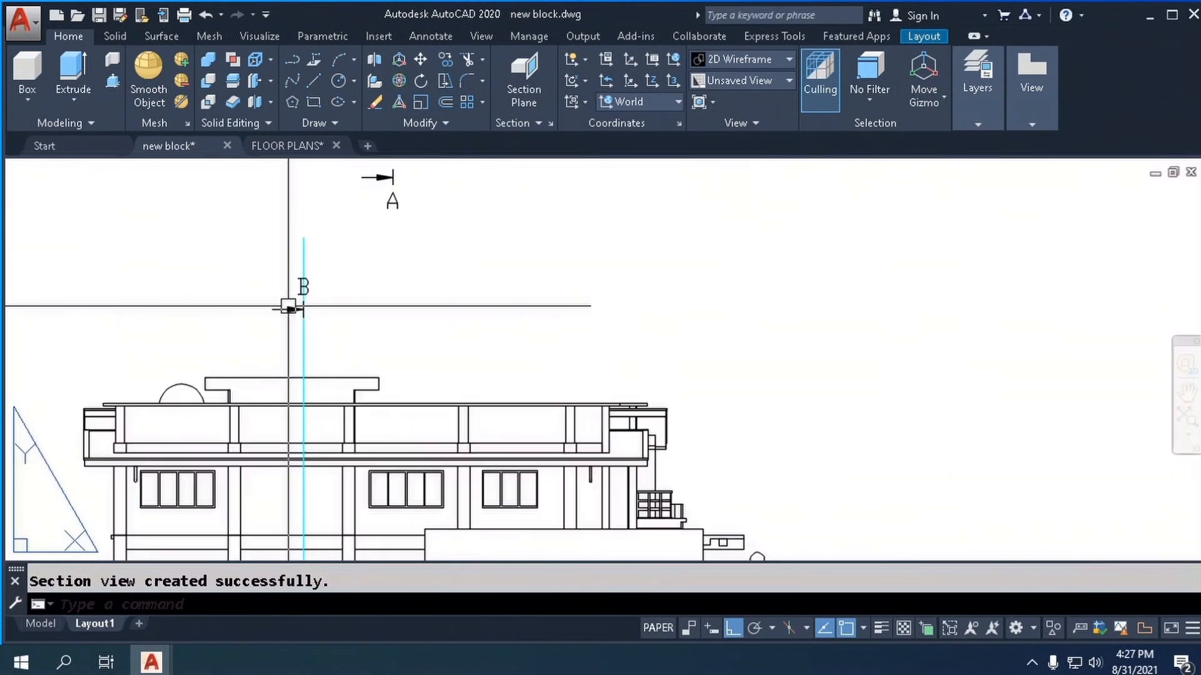
{"action": "scroll", "coordinate": [289, 306], "scroll_direction": "up", "scroll_amount": 3}
{"action": "scroll", "coordinate": [289, 299], "scroll_direction": "down", "scroll_amount": 2}
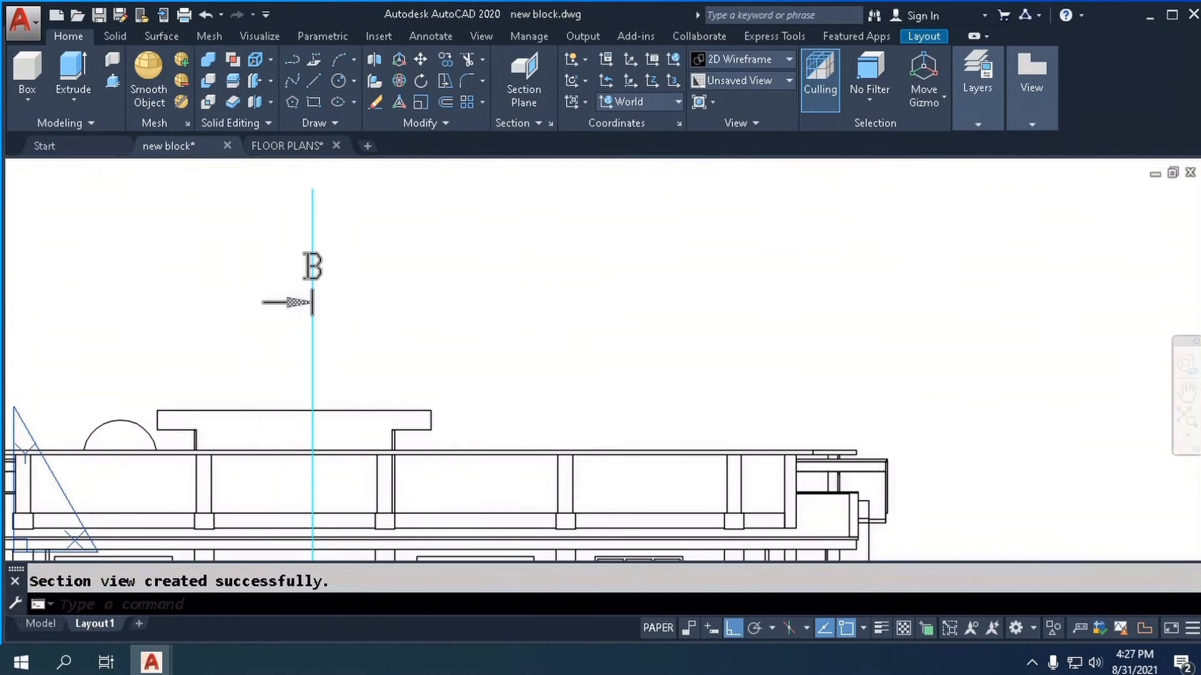
{"action": "scroll", "coordinate": [285, 303], "scroll_direction": "down", "scroll_amount": 3}
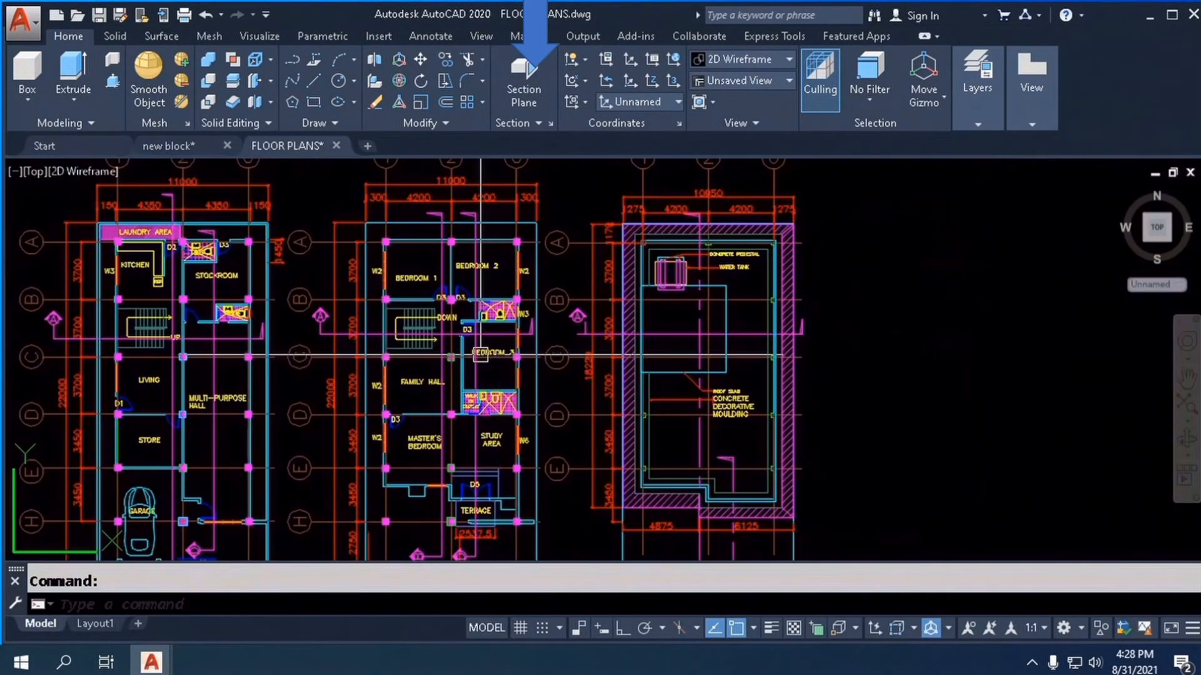
{"action": "scroll", "coordinate": [309, 305], "scroll_direction": "up", "scroll_amount": 3}
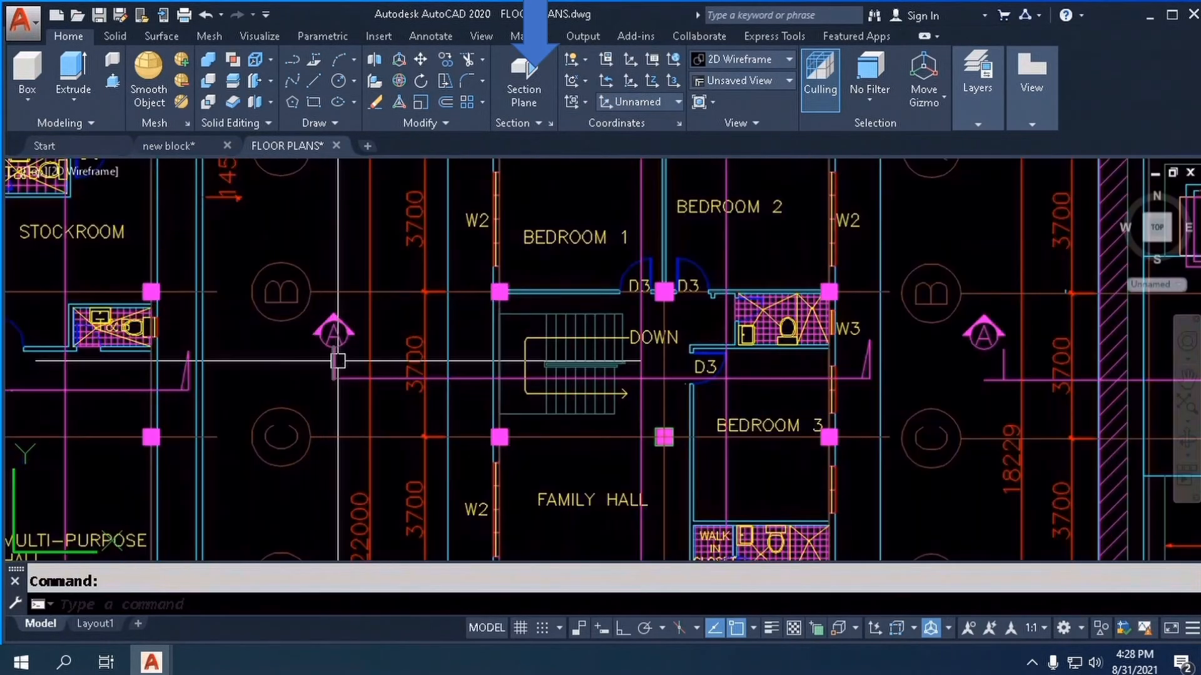
{"action": "scroll", "coordinate": [338, 360], "scroll_direction": "down", "scroll_amount": 5}
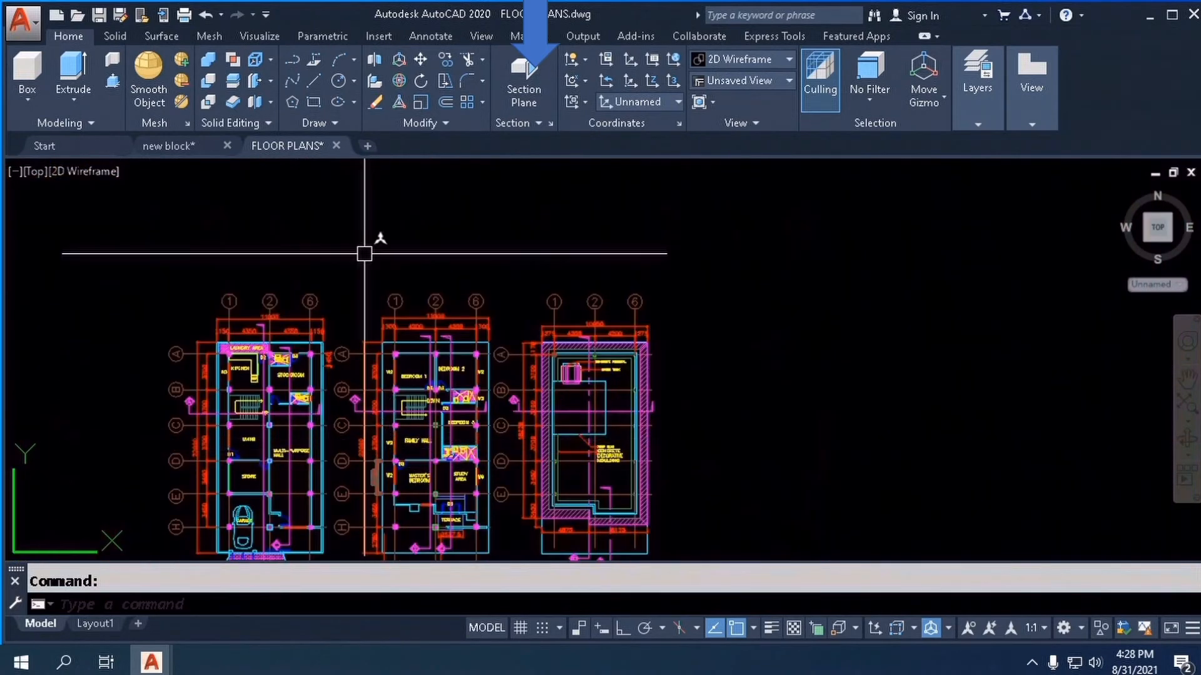
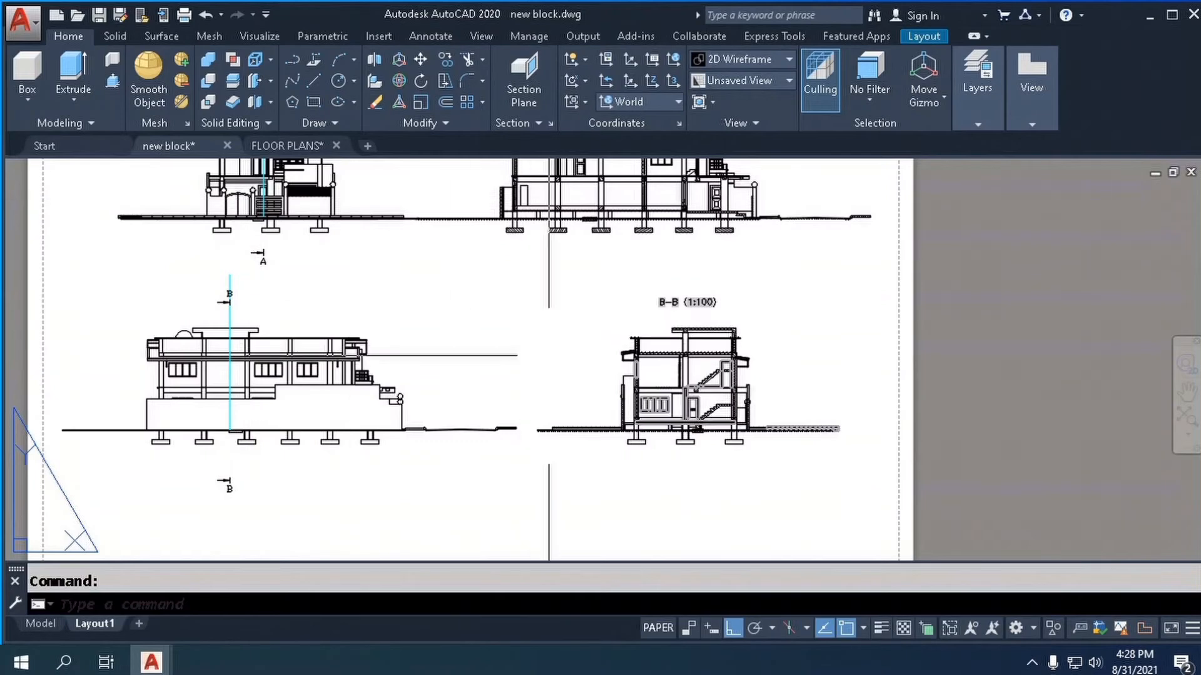
- Flip the viewing direction of section line B on the side elevation
{"action": "scroll", "coordinate": [335, 322], "scroll_direction": "up", "scroll_amount": 5}
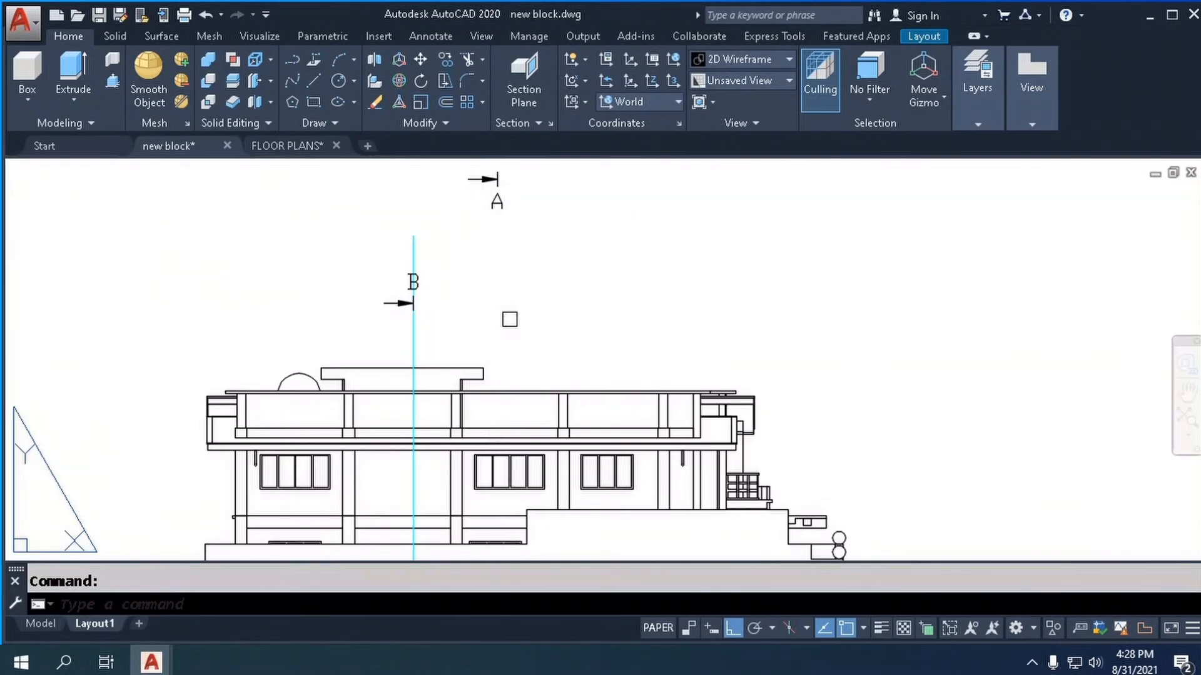
{"action": "scroll", "coordinate": [401, 319], "scroll_direction": "up", "scroll_amount": 2}
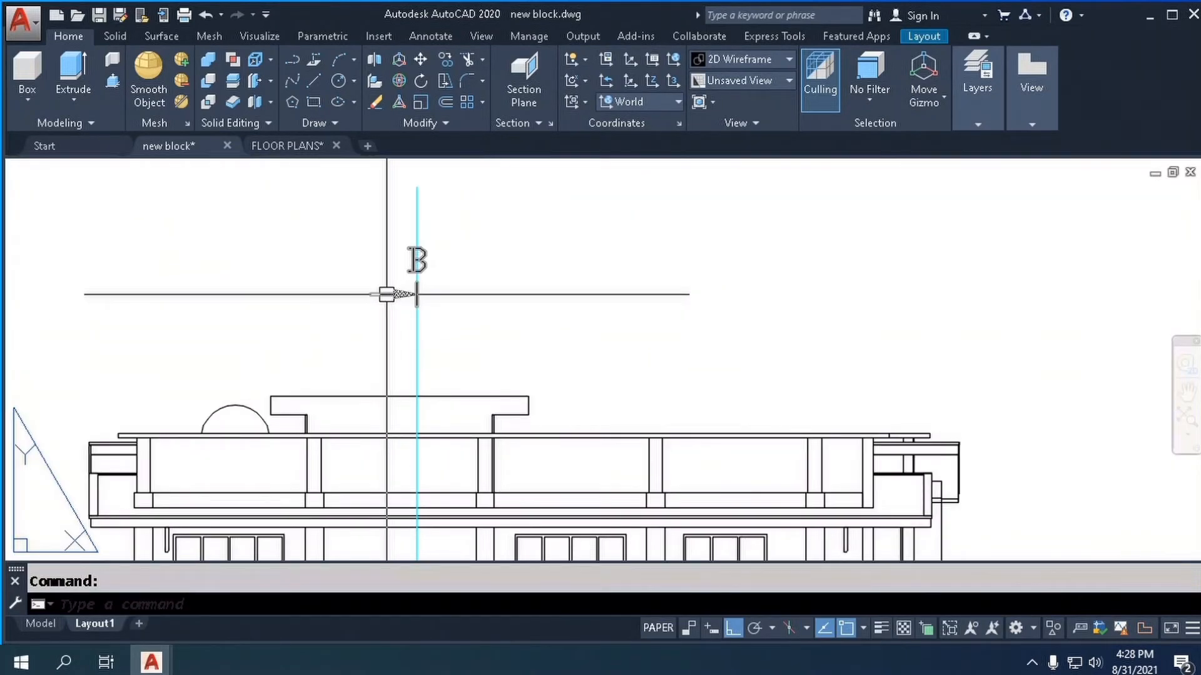
{"action": "left_click", "coordinate": [386, 294]}
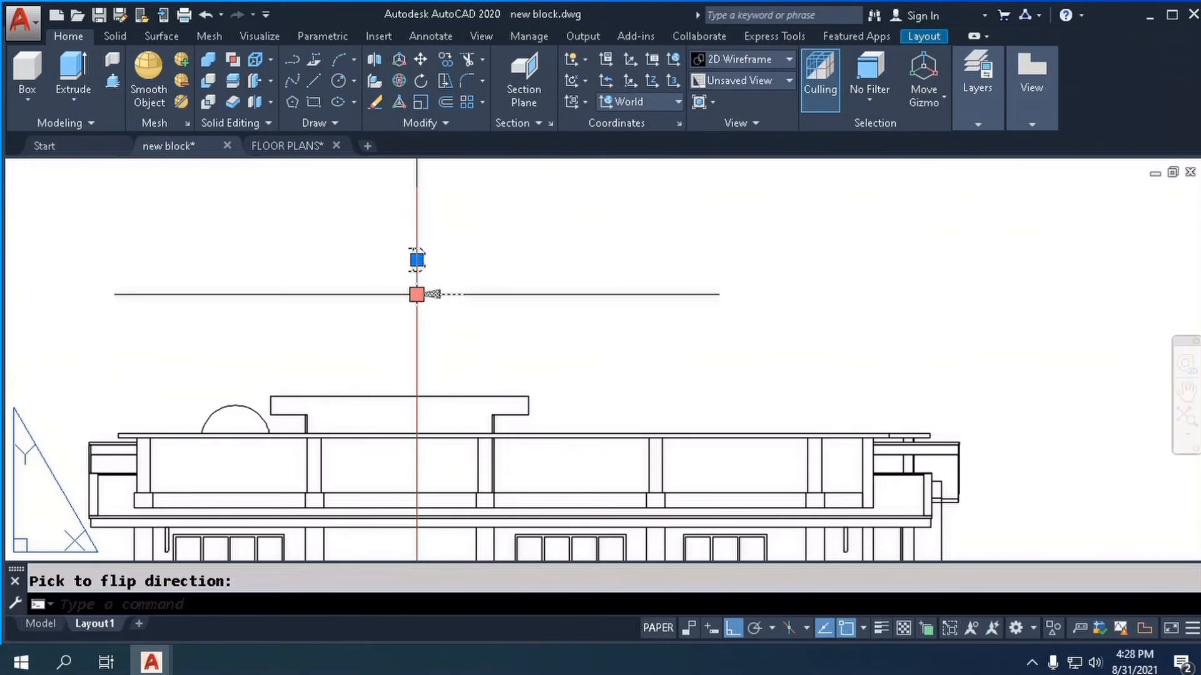
{"action": "scroll", "coordinate": [478, 163], "scroll_direction": "down", "scroll_amount": 4}
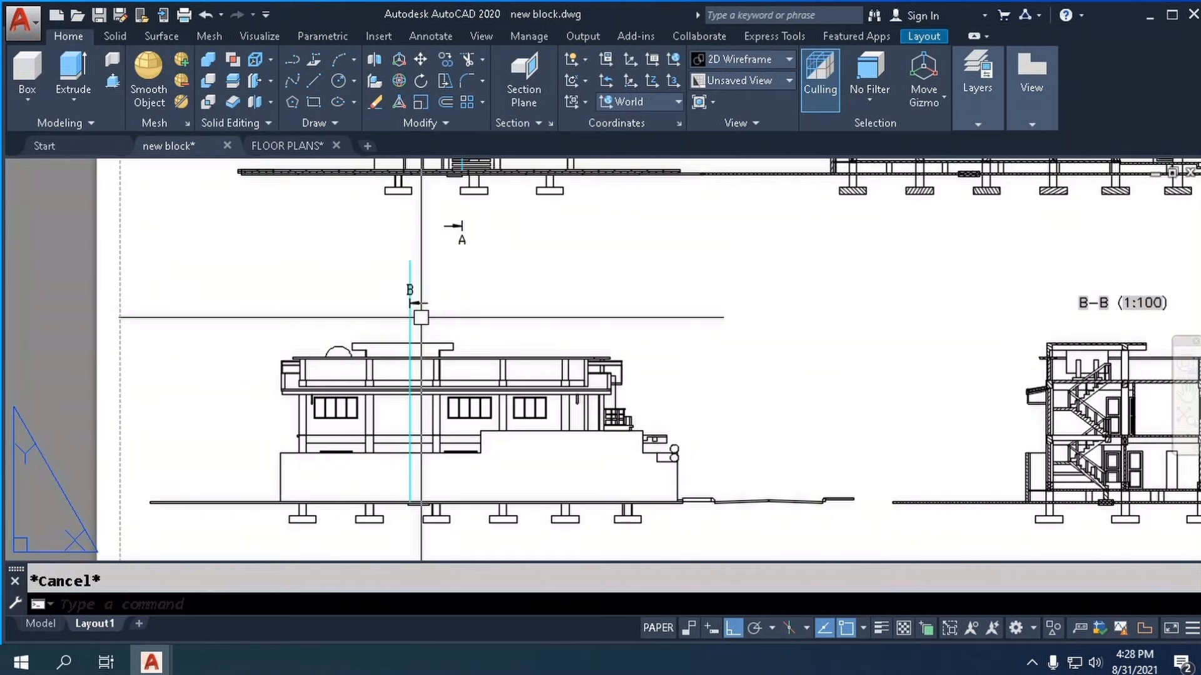
- Compare the flipped B-B section with the section line through the staircase on the floor plan, and review the layout's views
{"action": "scroll", "coordinate": [421, 317], "scroll_direction": "down", "scroll_amount": 2}
{"action": "scroll", "coordinate": [918, 388], "scroll_direction": "up", "scroll_amount": 5}
{"action": "scroll", "coordinate": [823, 375], "scroll_direction": "down", "scroll_amount": 2}
{"action": "scroll", "coordinate": [737, 405], "scroll_direction": "up", "scroll_amount": 5}
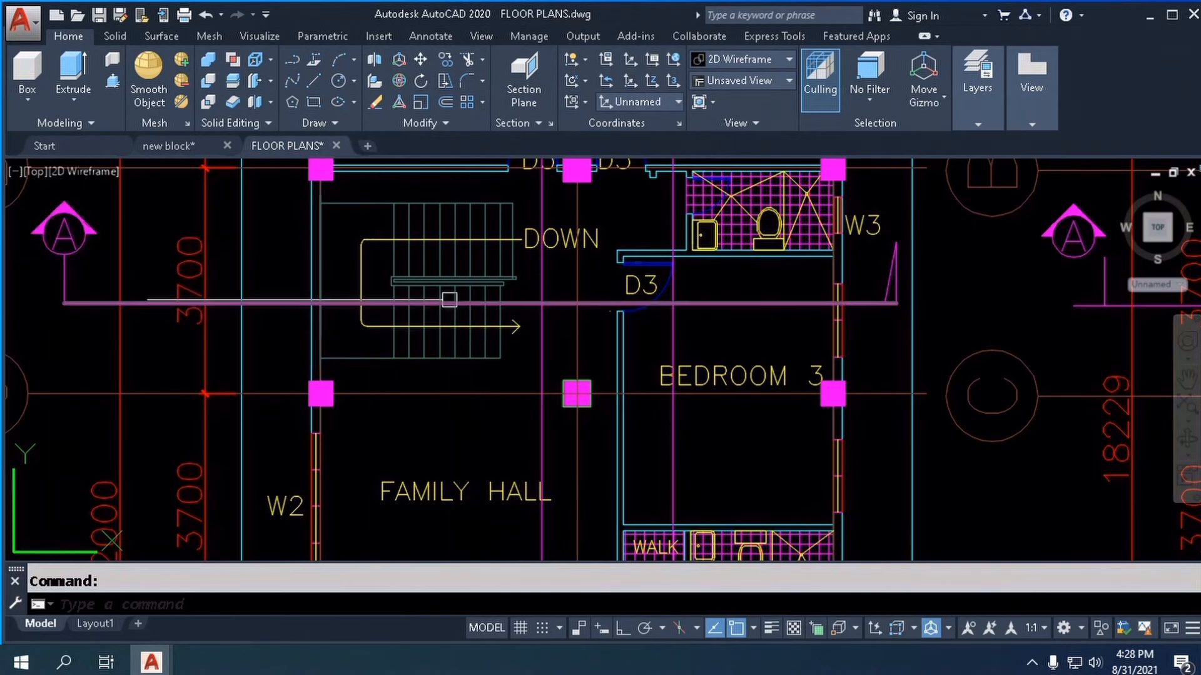
{"action": "scroll", "coordinate": [445, 299], "scroll_direction": "down", "scroll_amount": 4}
{"action": "scroll", "coordinate": [444, 299], "scroll_direction": "down", "scroll_amount": 8}
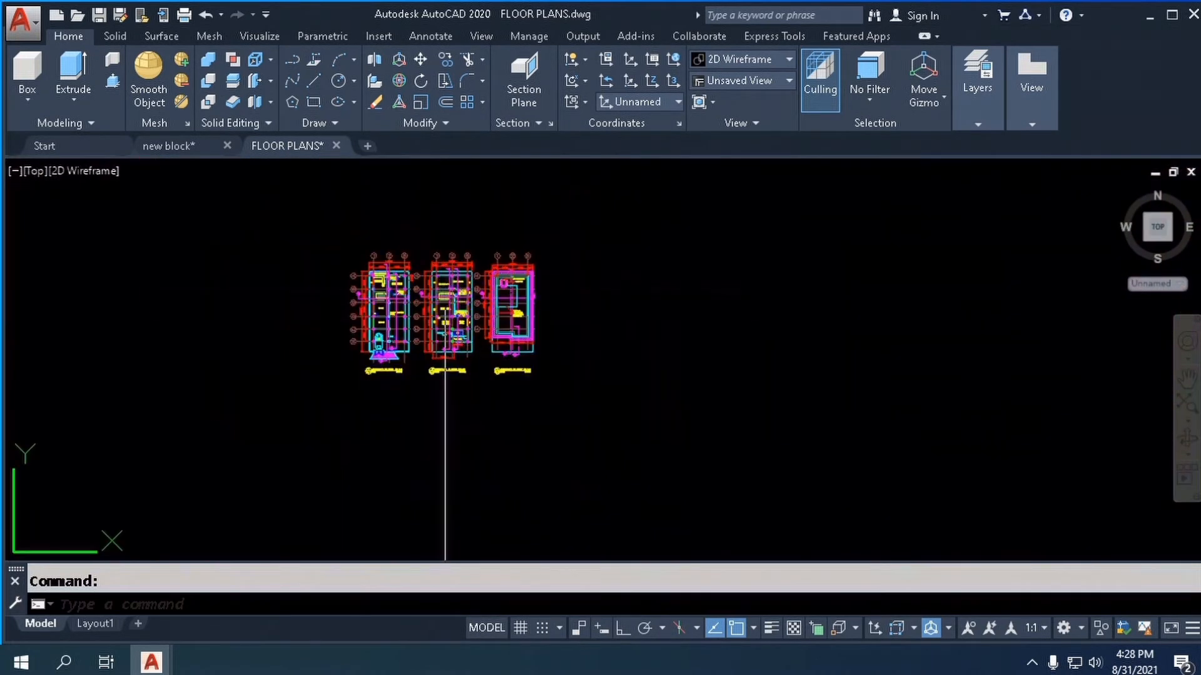
{"action": "left_click", "coordinate": [183, 146]}
{"action": "scroll", "coordinate": [741, 388], "scroll_direction": "up", "scroll_amount": 3}
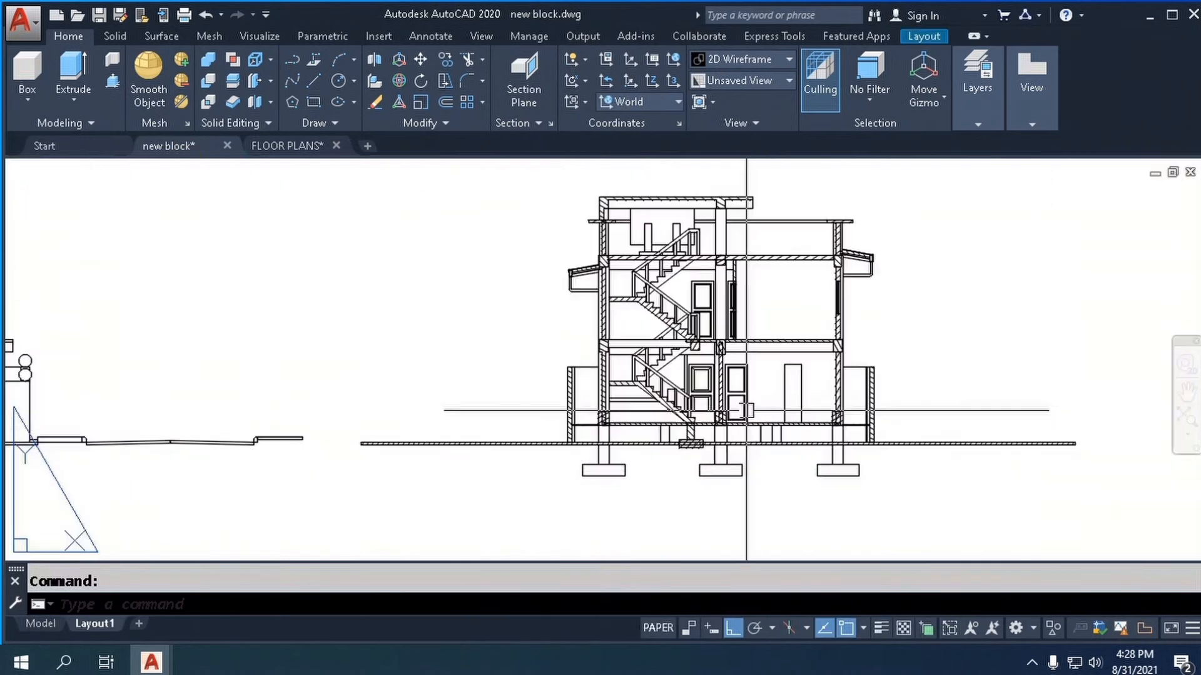
{"action": "scroll", "coordinate": [663, 386], "scroll_direction": "down", "scroll_amount": 3}
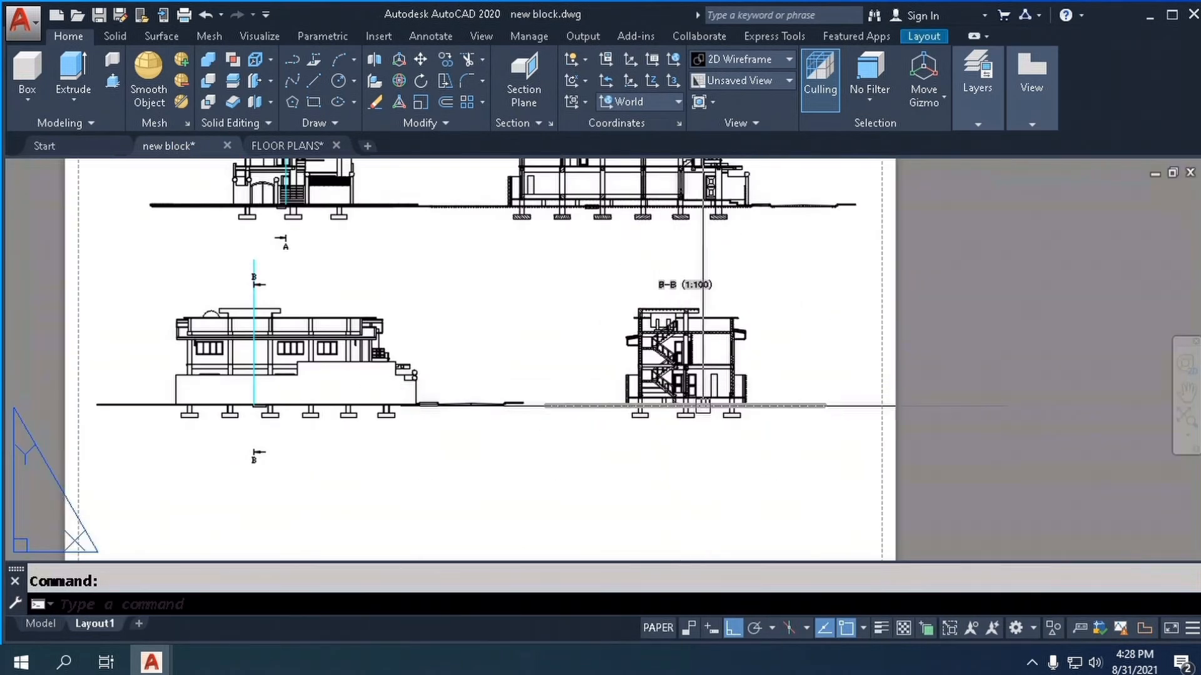
{"action": "scroll", "coordinate": [703, 406], "scroll_direction": "down", "scroll_amount": 3}
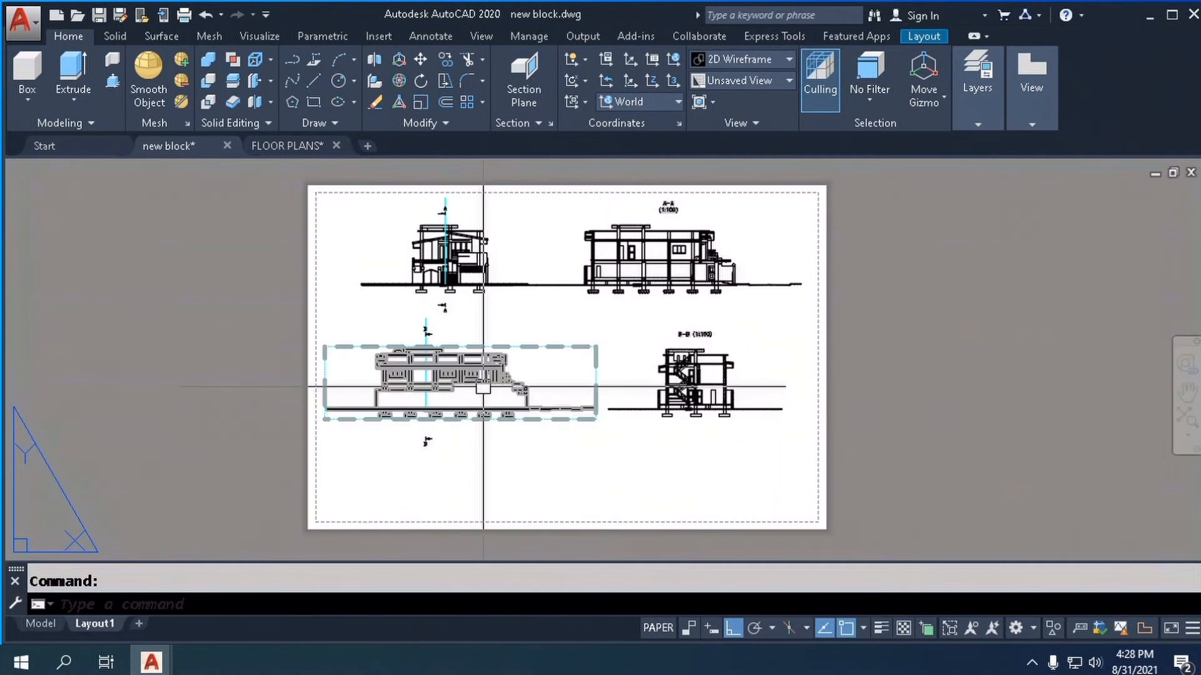
{"action": "scroll", "coordinate": [476, 403], "scroll_direction": "up", "scroll_amount": 2}
{"action": "scroll", "coordinate": [406, 407], "scroll_direction": "down", "scroll_amount": 5}
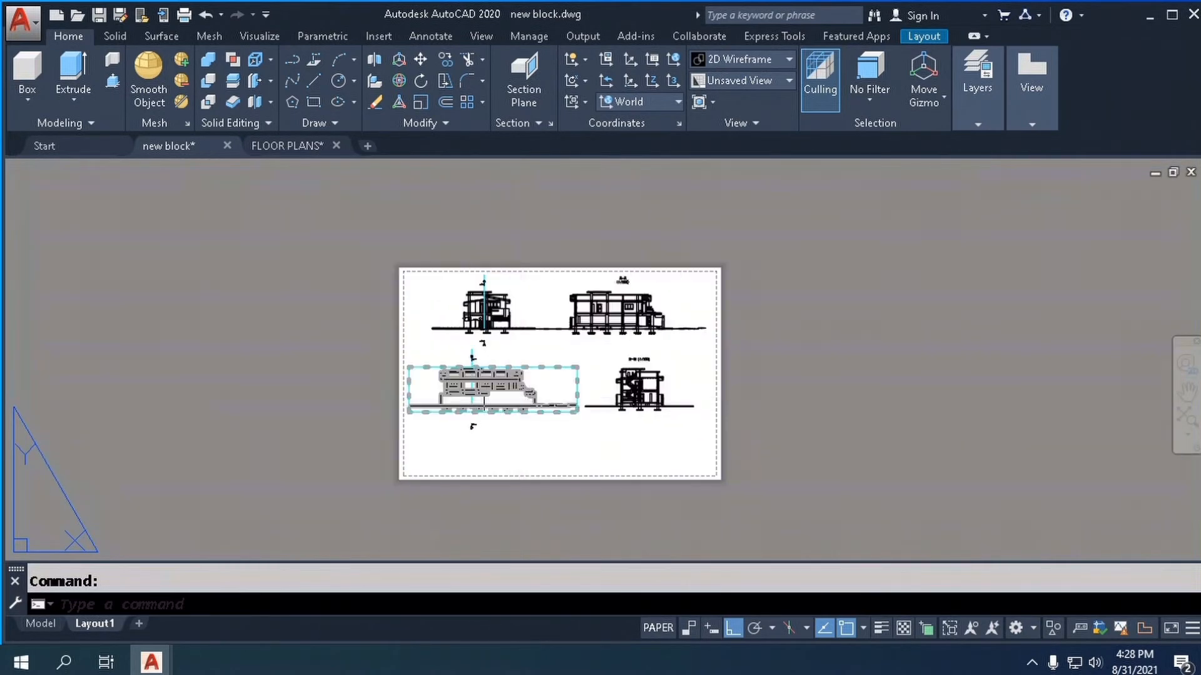
{"action": "scroll", "coordinate": [500, 410], "scroll_direction": "up", "scroll_amount": 6}
{"action": "scroll", "coordinate": [454, 334], "scroll_direction": "down", "scroll_amount": 2}
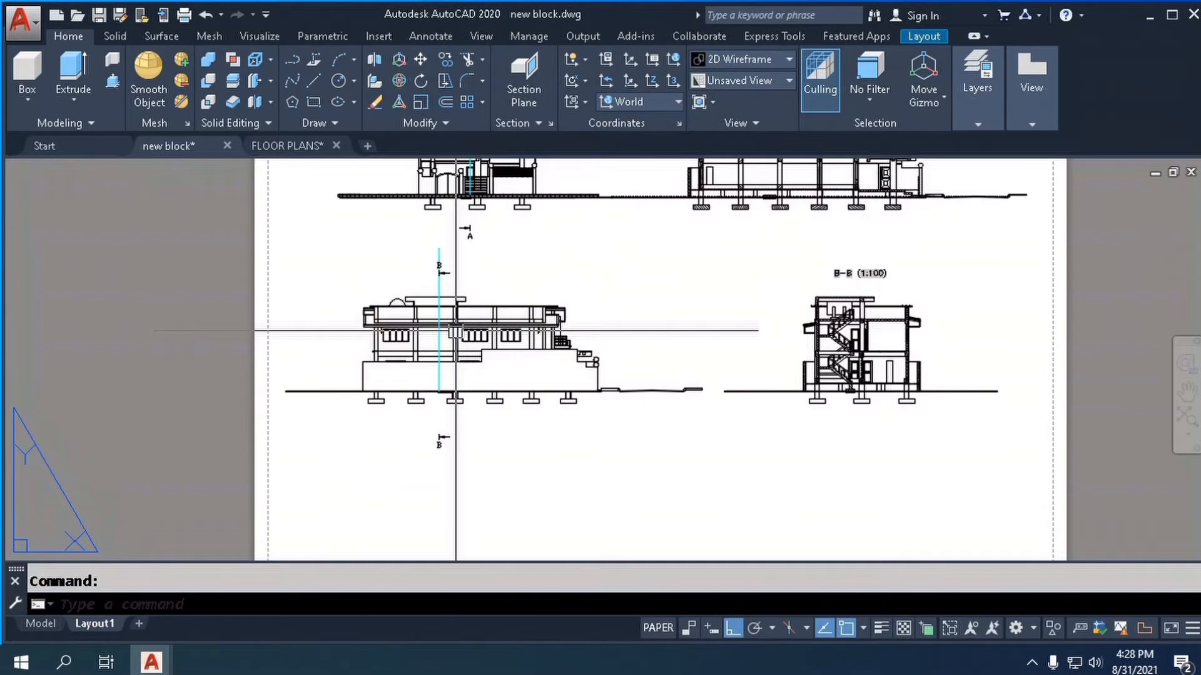
- Export the layout to a model space drawing named myhouse on the Desktop and open the new file
{"action": "double_click", "coordinate": [455, 330]}
{"action": "right_click", "coordinate": [104, 625]}
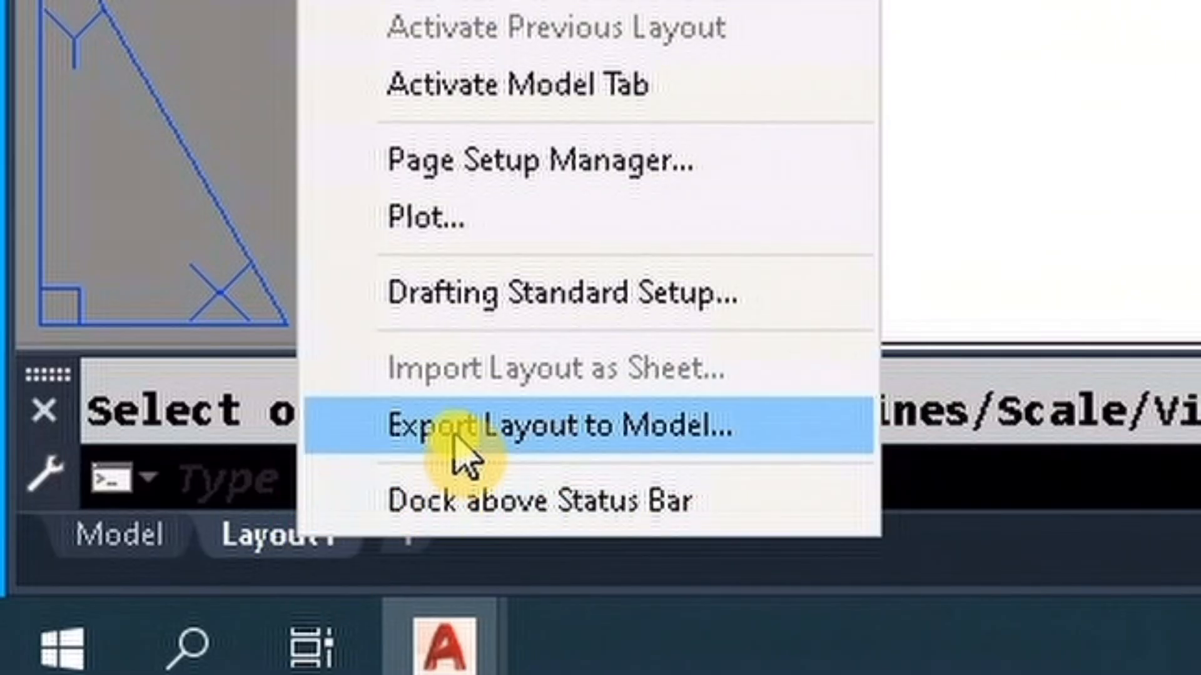
{"action": "left_click", "coordinate": [459, 431]}
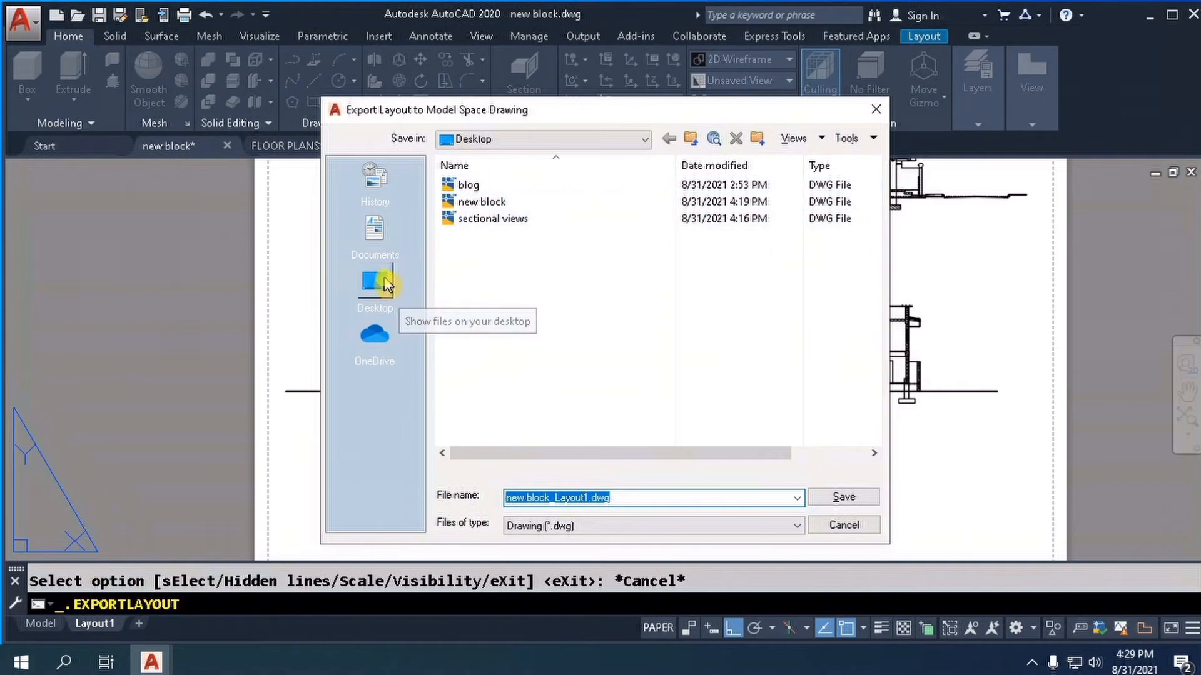
{"action": "left_click", "coordinate": [377, 287]}
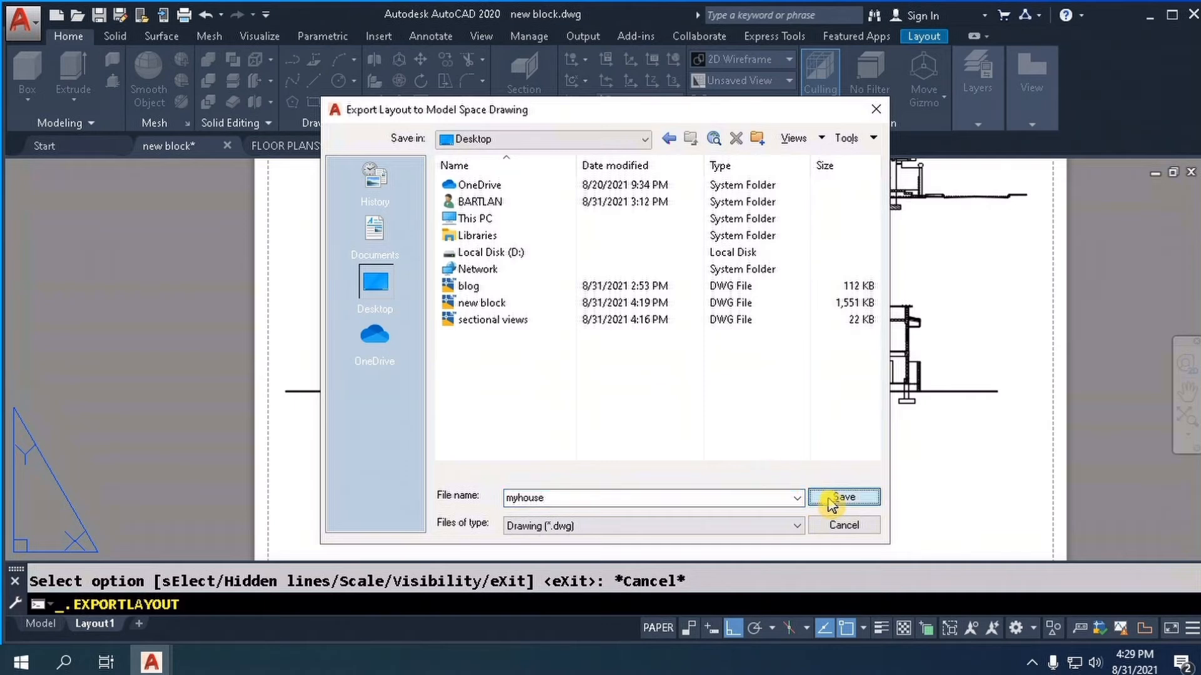
{"action": "left_click", "coordinate": [829, 501]}
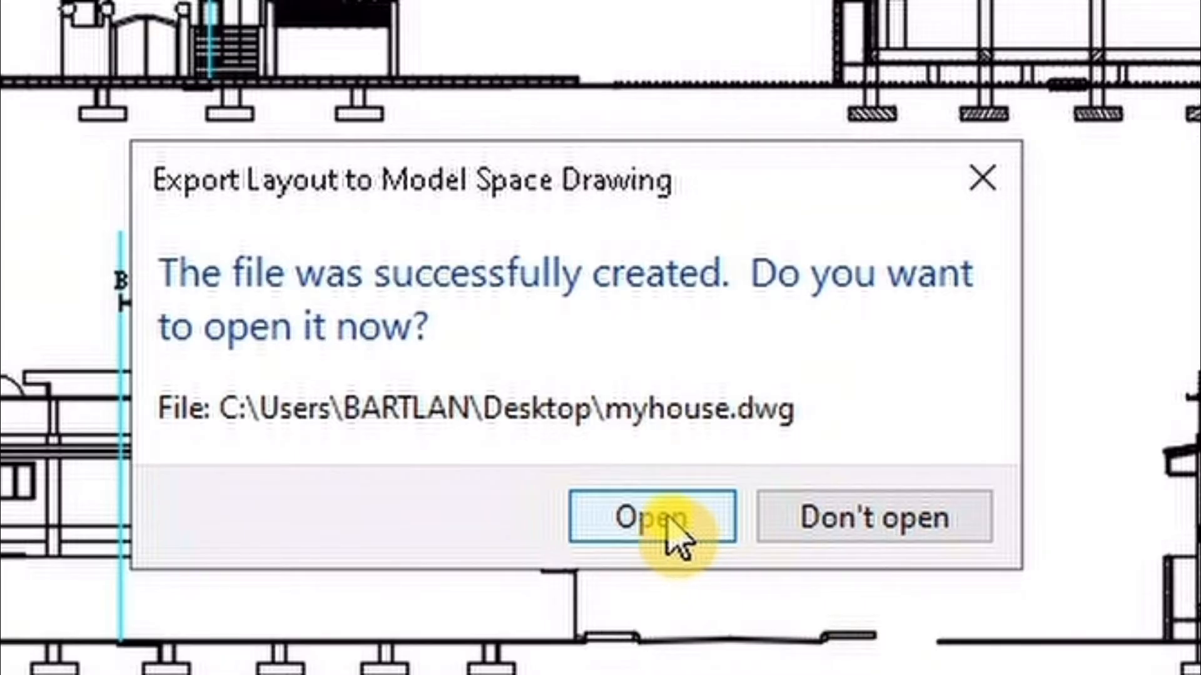
{"action": "left_click", "coordinate": [672, 537]}
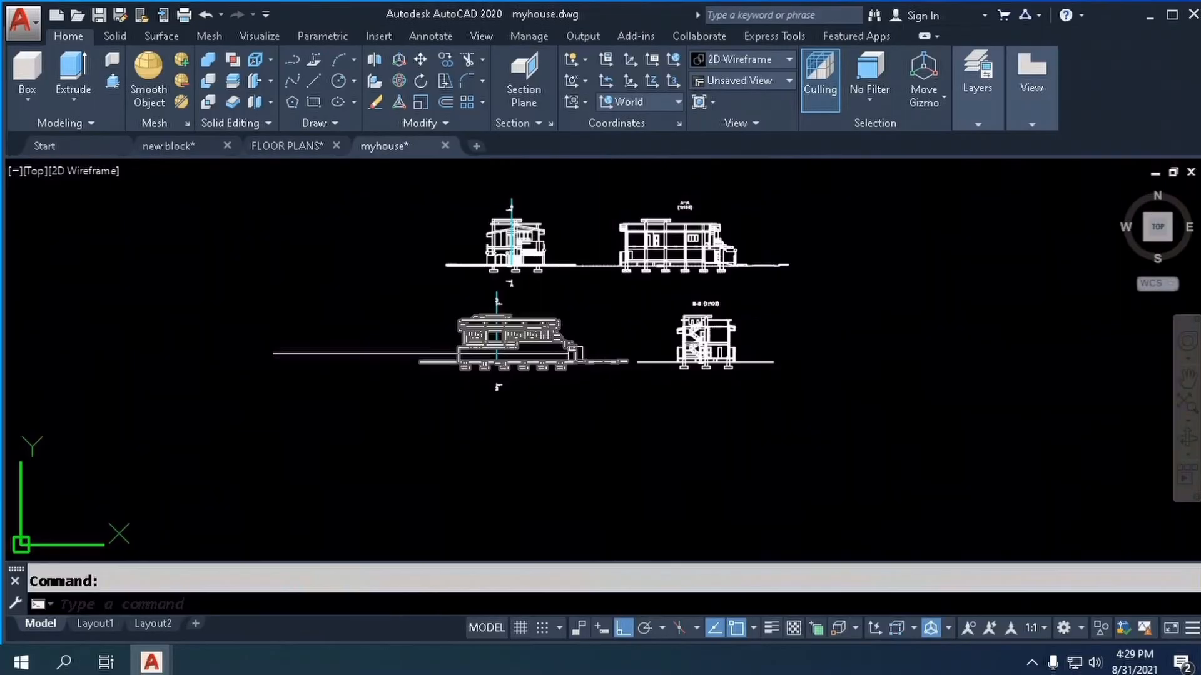
- Erase the cyan section lines running through the side elevation and the front elevation
{"action": "scroll", "coordinate": [514, 398], "scroll_direction": "up", "scroll_amount": 5}
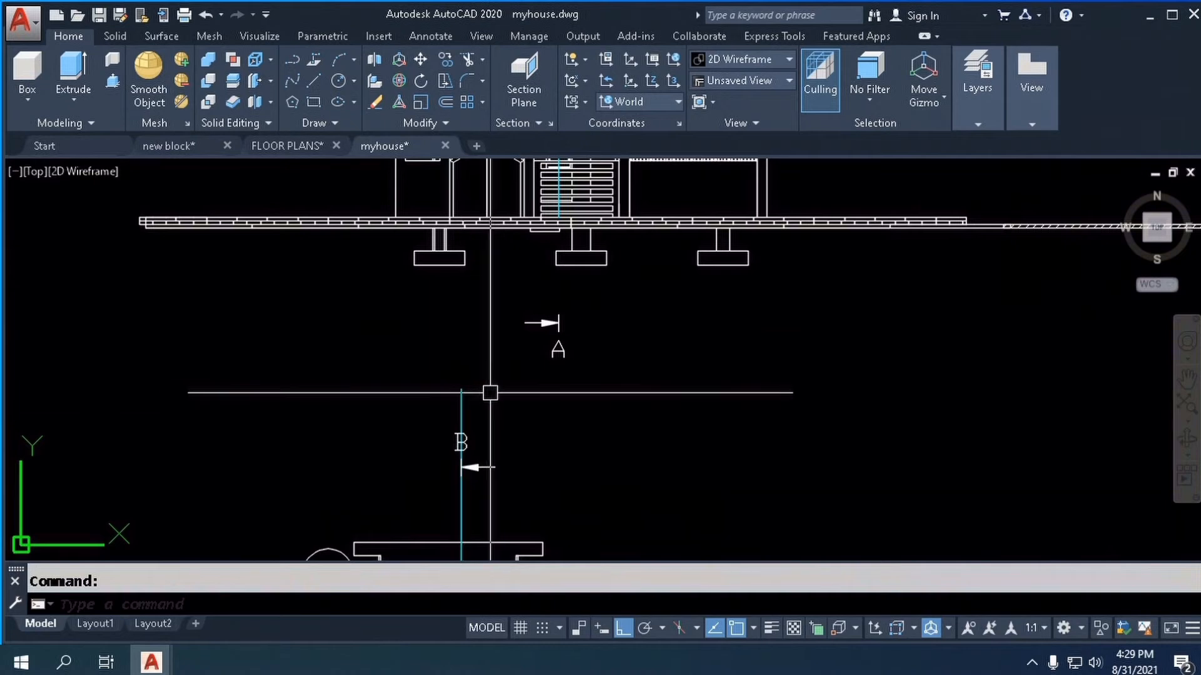
{"action": "key", "text": "Return"}
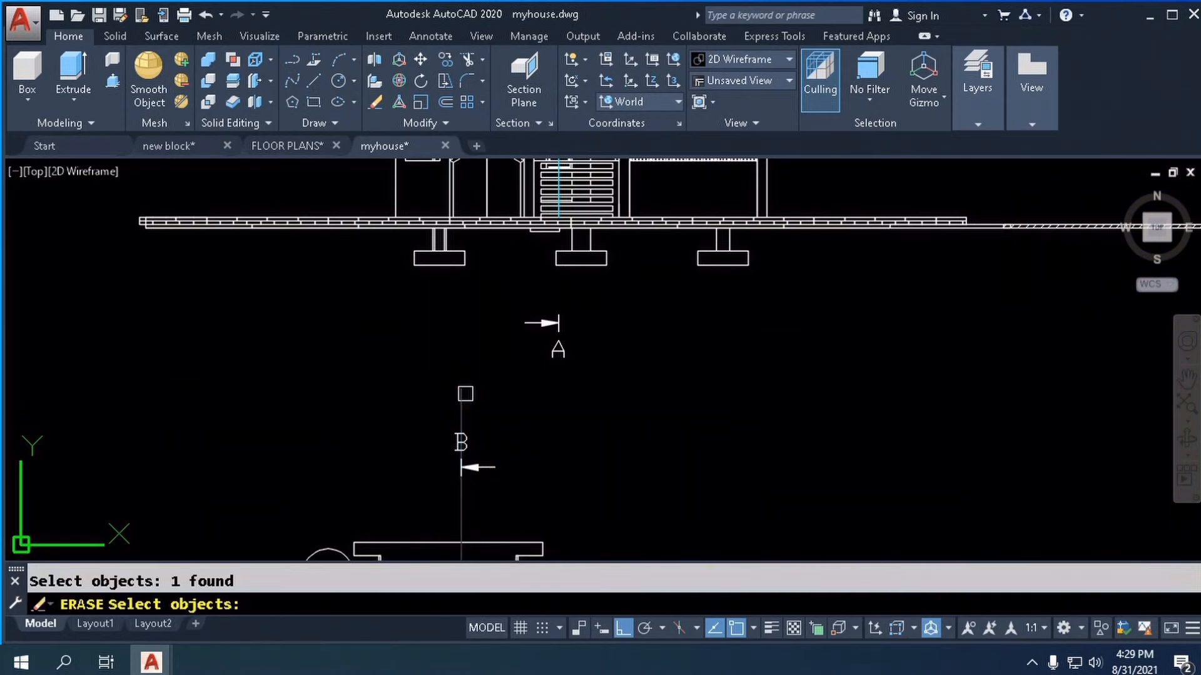
{"action": "key", "text": "Return"}
{"action": "scroll", "coordinate": [475, 396], "scroll_direction": "down", "scroll_amount": 5}
{"action": "scroll", "coordinate": [496, 276], "scroll_direction": "up", "scroll_amount": 4}
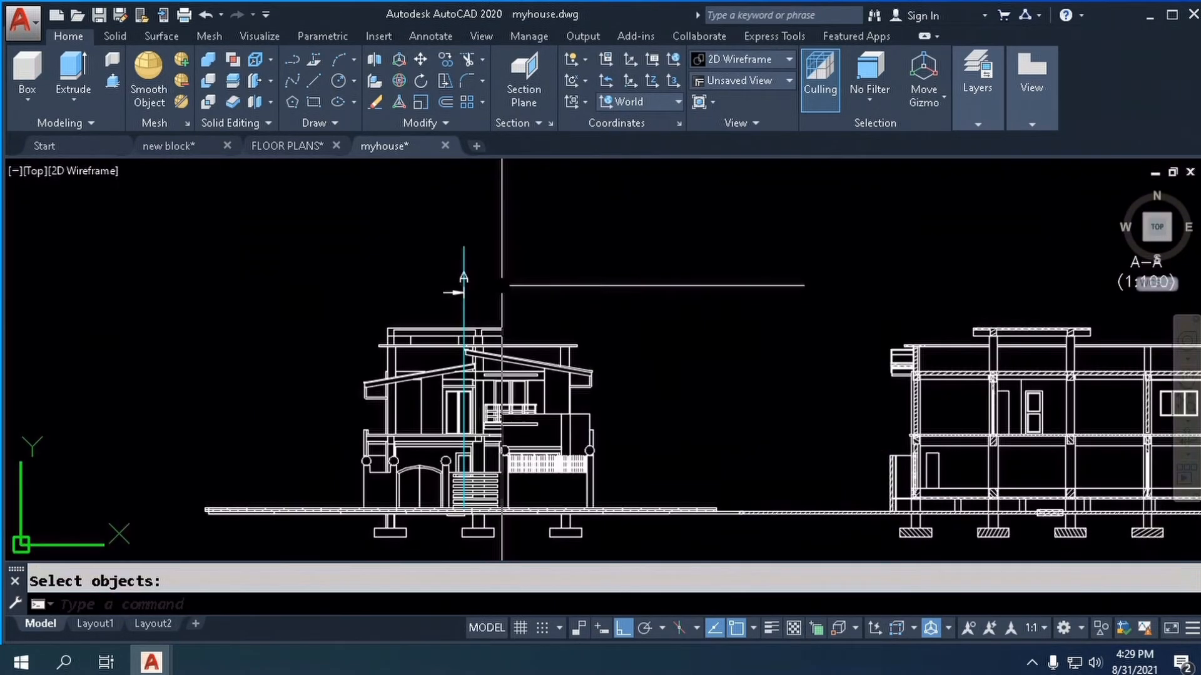
{"action": "left_click", "coordinate": [466, 244]}
{"action": "key", "text": "Delete"}
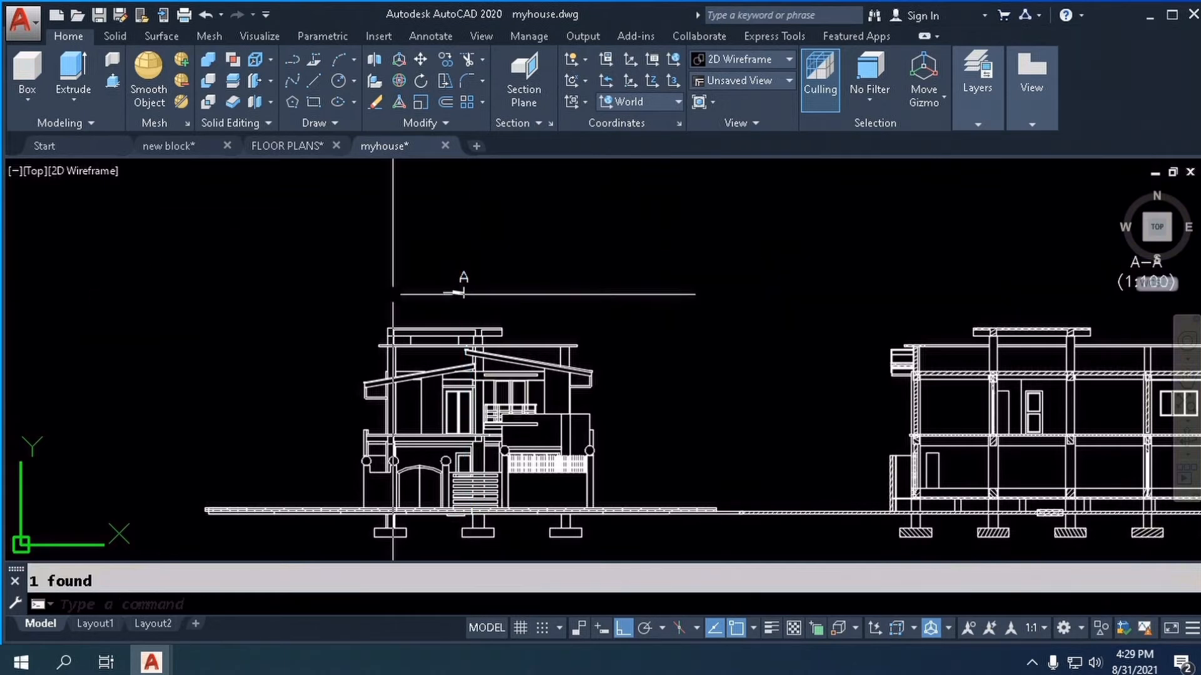
- Explode the A and B section markers around the two elevations
{"action": "scroll", "coordinate": [364, 307], "scroll_direction": "down", "scroll_amount": 4}
{"action": "scroll", "coordinate": [662, 281], "scroll_direction": "up", "scroll_amount": 1}
{"action": "scroll", "coordinate": [687, 262], "scroll_direction": "down", "scroll_amount": 1}
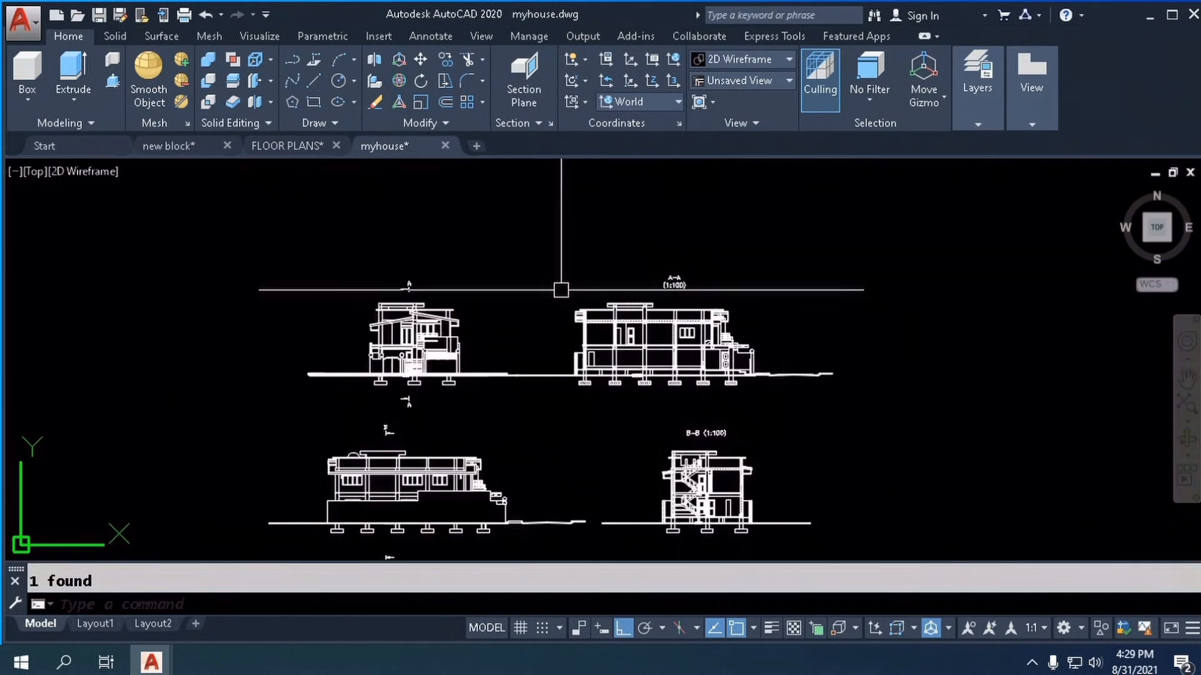
{"action": "scroll", "coordinate": [461, 439], "scroll_direction": "down", "scroll_amount": 2}
{"action": "scroll", "coordinate": [447, 437], "scroll_direction": "up", "scroll_amount": 2}
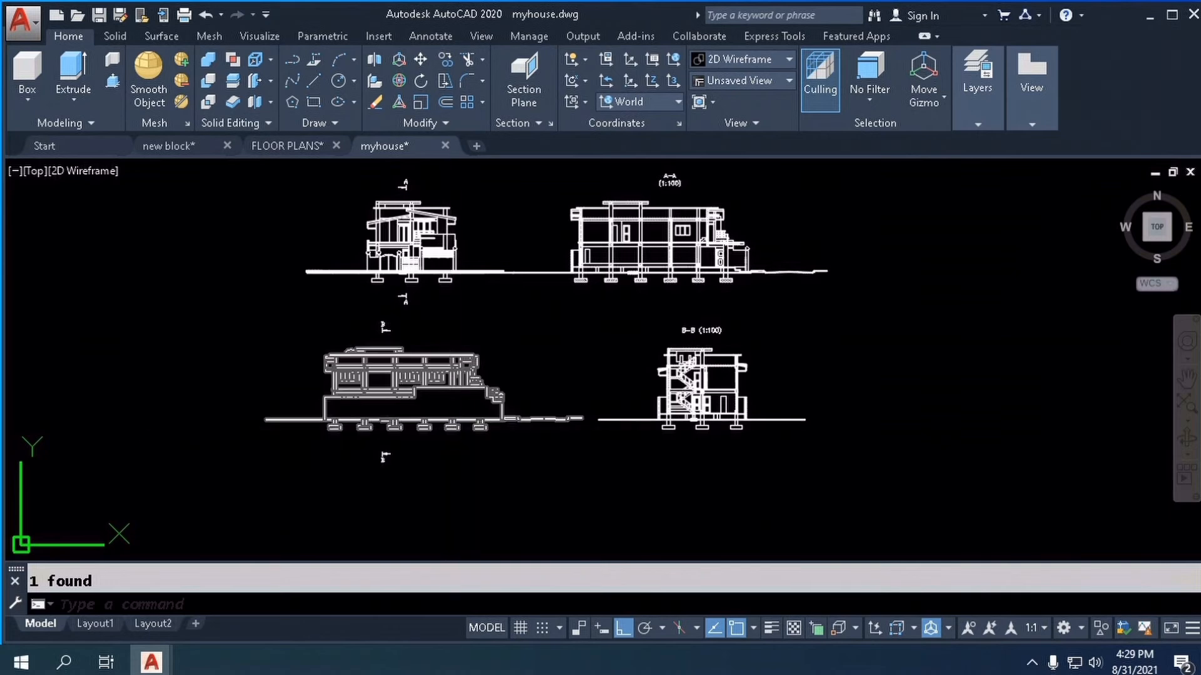
{"action": "scroll", "coordinate": [450, 431], "scroll_direction": "up", "scroll_amount": 7}
{"action": "scroll", "coordinate": [308, 280], "scroll_direction": "down", "scroll_amount": 1}
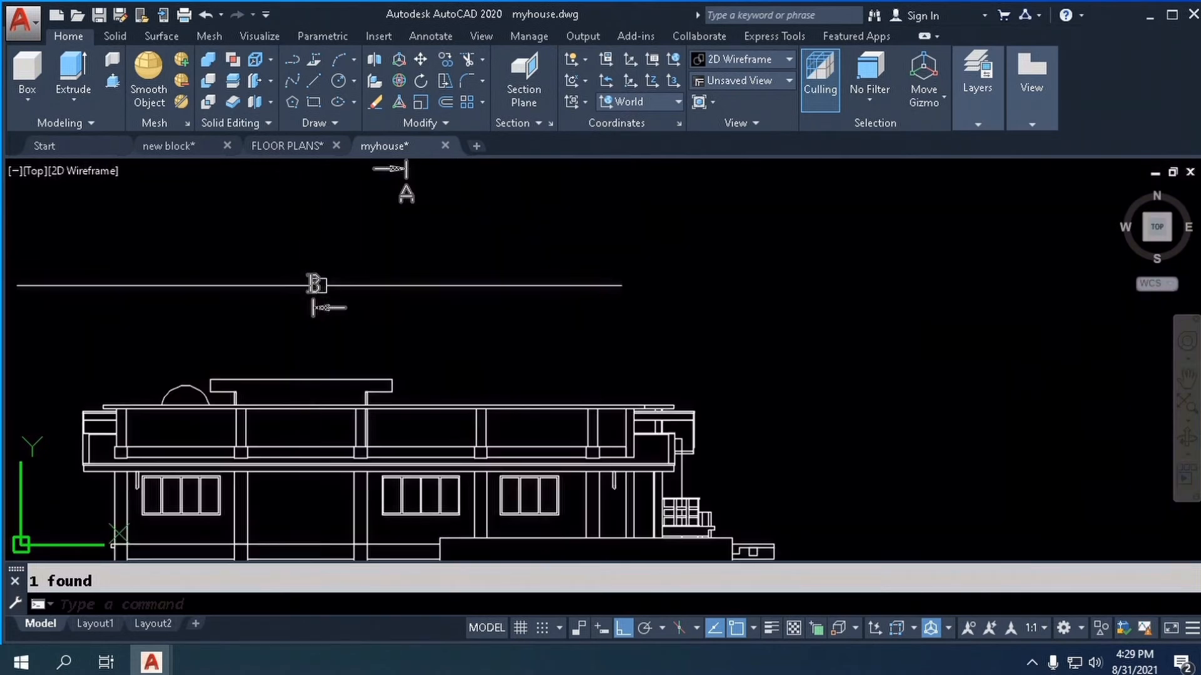
{"action": "type", "text": "x"}
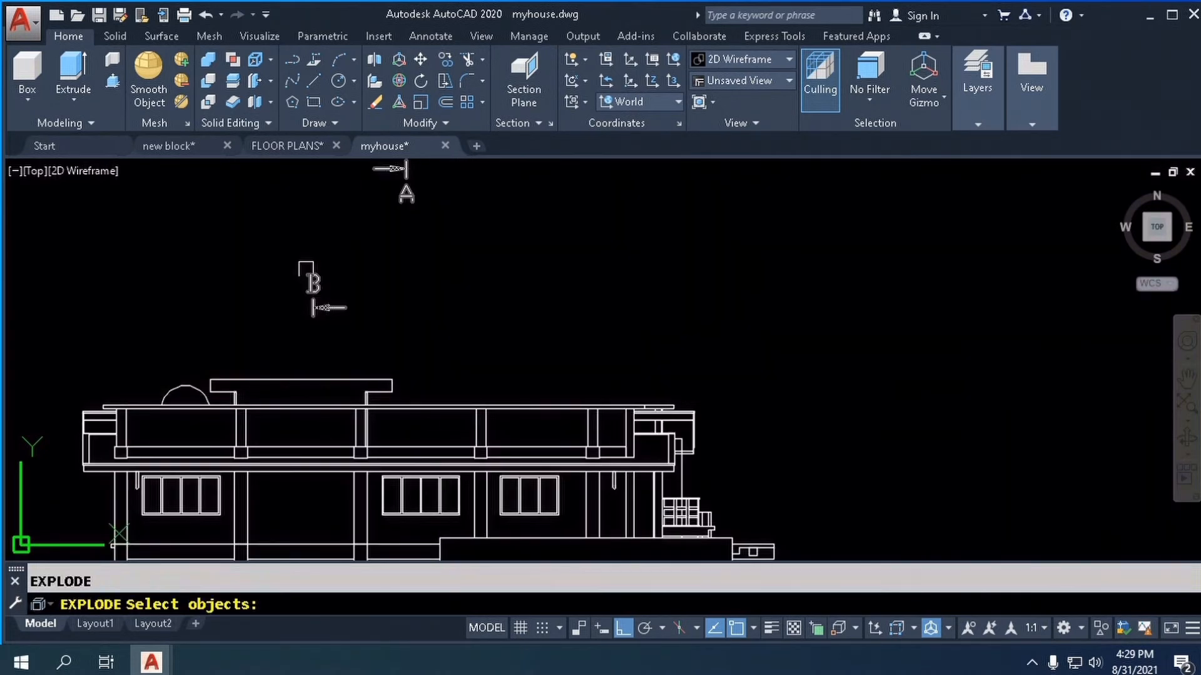
{"action": "key", "text": "Return"}
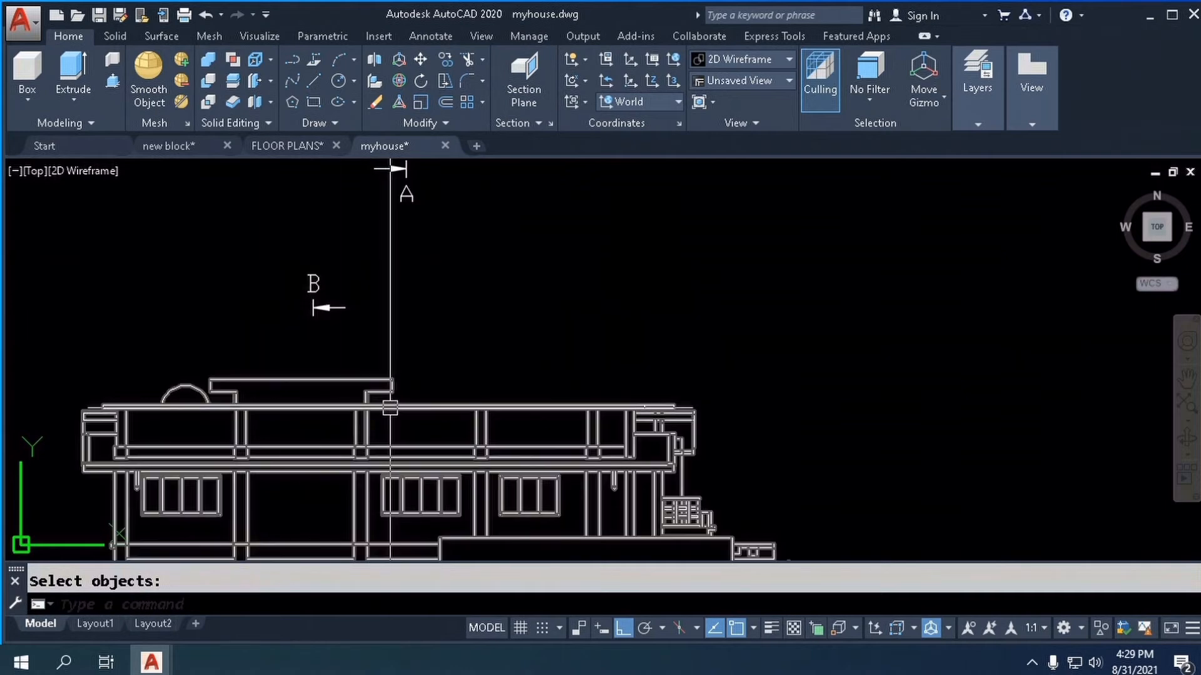
- Explode the side elevation and the front elevation into separate objects
{"action": "key", "text": "Return"}
{"action": "left_click", "coordinate": [393, 410]}
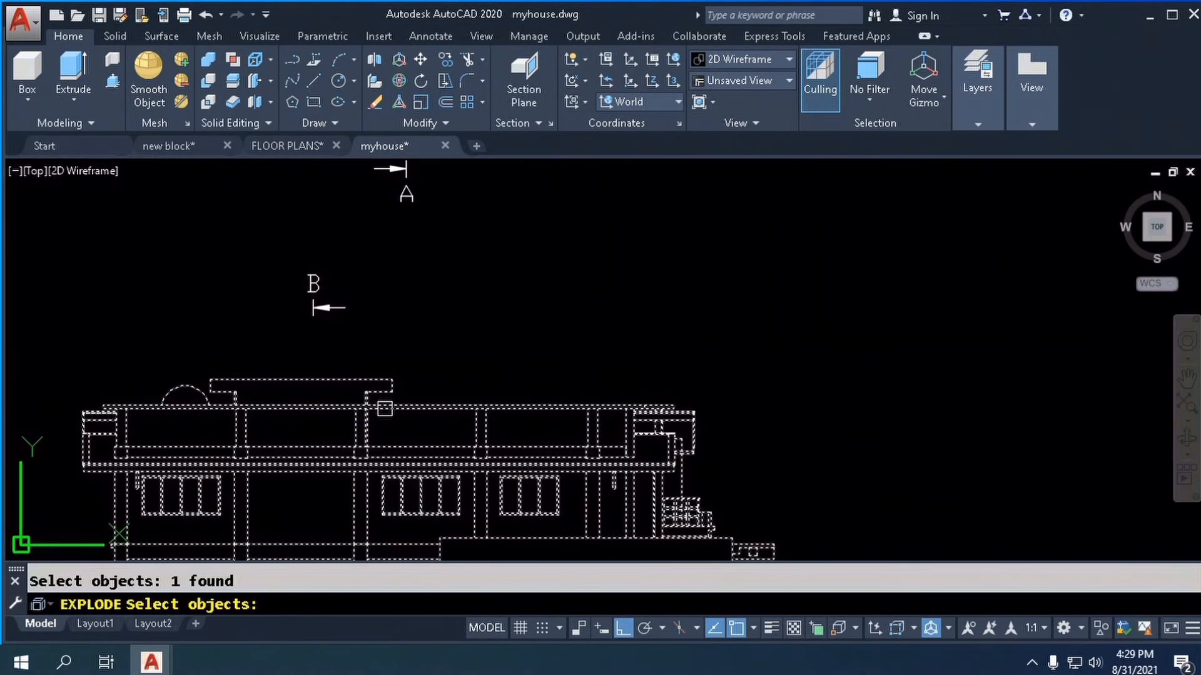
{"action": "key", "text": "Return"}
{"action": "scroll", "coordinate": [388, 407], "scroll_direction": "down", "scroll_amount": 2}
{"action": "scroll", "coordinate": [641, 392], "scroll_direction": "down", "scroll_amount": 3}
{"action": "scroll", "coordinate": [495, 290], "scroll_direction": "up", "scroll_amount": 2}
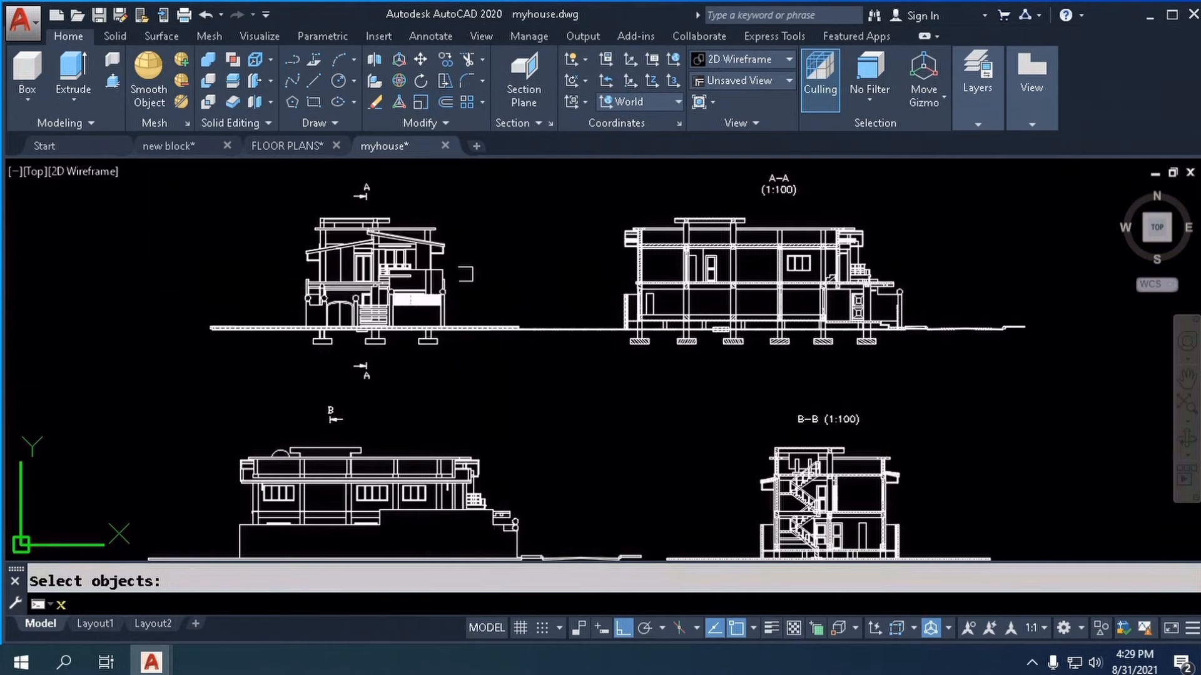
{"action": "key", "text": "Return"}
{"action": "left_click", "coordinate": [413, 294]}
{"action": "key", "text": "Return"}
- Explode the A-A section view into separate objects
{"action": "scroll", "coordinate": [571, 256], "scroll_direction": "down", "scroll_amount": 2}
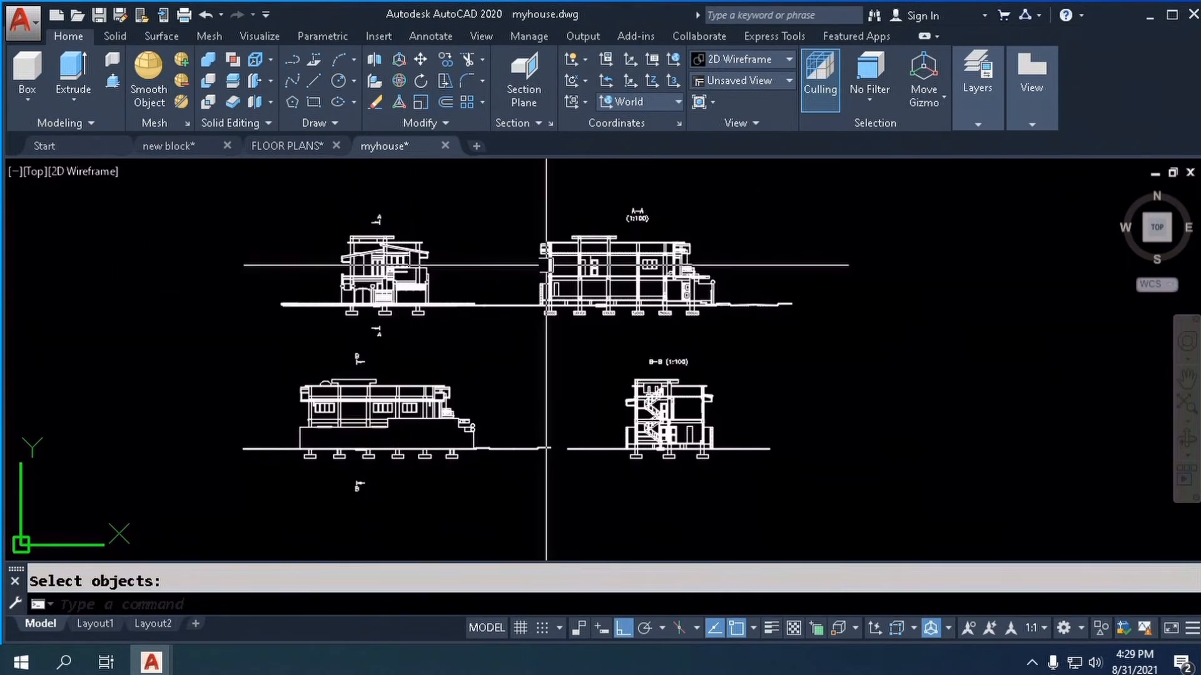
{"action": "scroll", "coordinate": [576, 247], "scroll_direction": "up", "scroll_amount": 4}
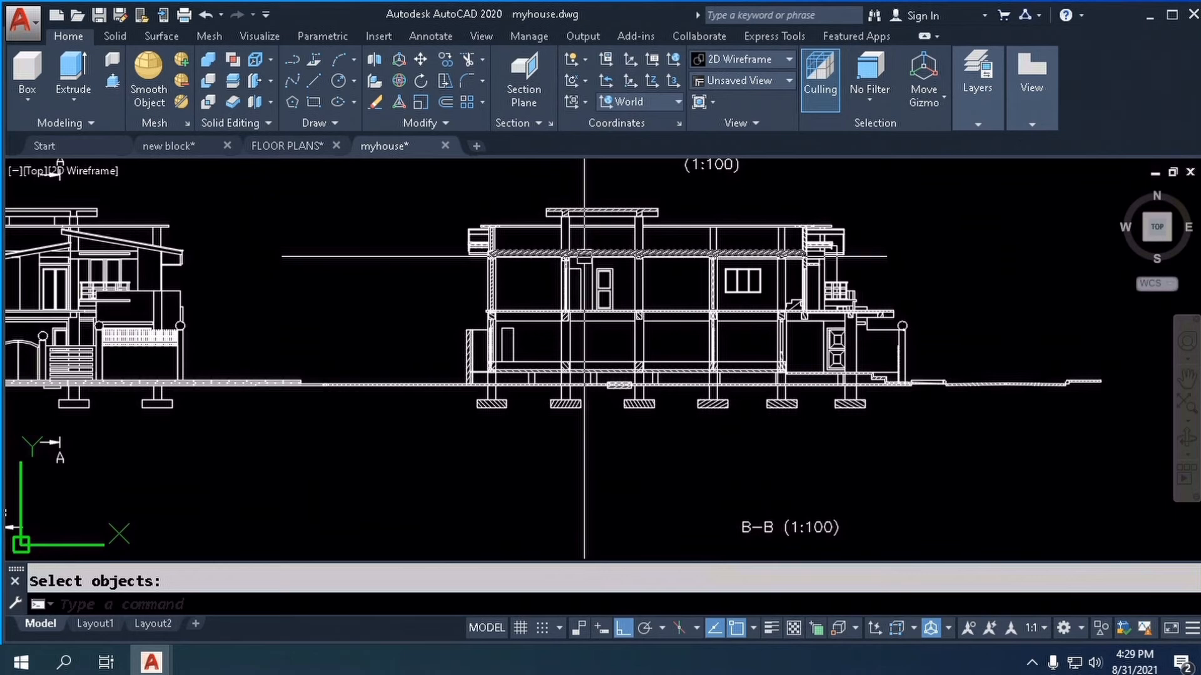
{"action": "key", "text": "Return"}
{"action": "left_click", "coordinate": [641, 287]}
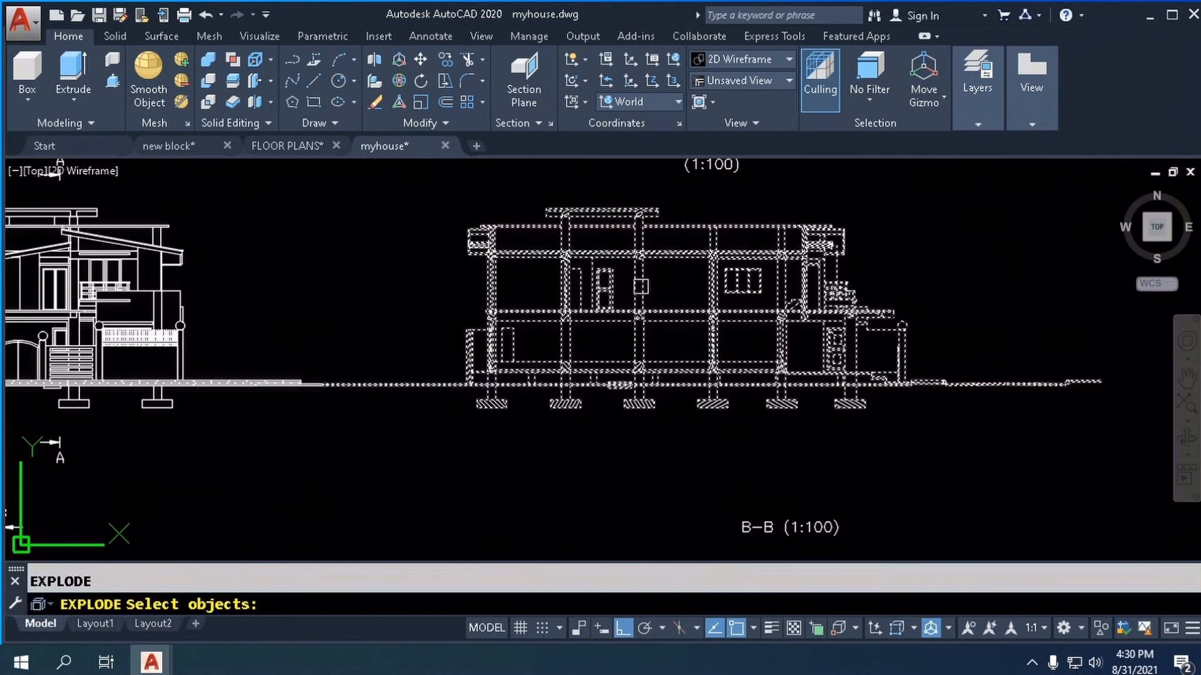
{"action": "key", "text": "Return"}
- Explode the B-B section view with the staircase into separate objects
{"action": "scroll", "coordinate": [640, 283], "scroll_direction": "down", "scroll_amount": 2}
{"action": "scroll", "coordinate": [729, 517], "scroll_direction": "up", "scroll_amount": 6}
{"action": "scroll", "coordinate": [670, 290], "scroll_direction": "down", "scroll_amount": 4}
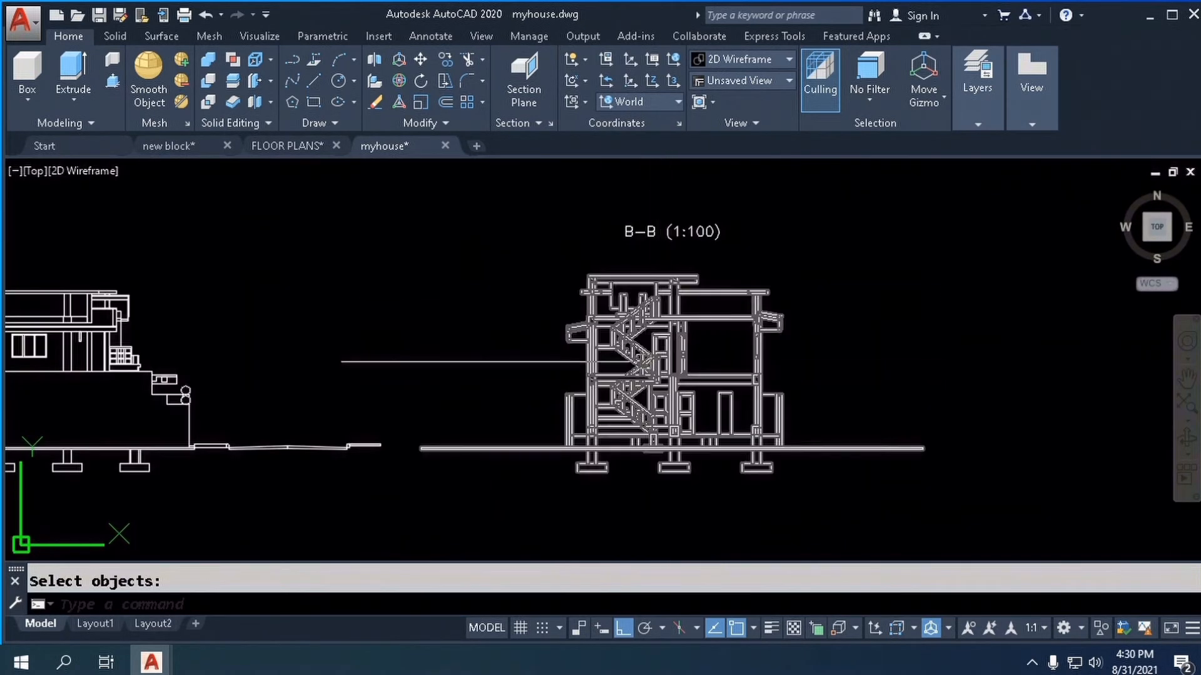
{"action": "scroll", "coordinate": [644, 362], "scroll_direction": "up", "scroll_amount": 4}
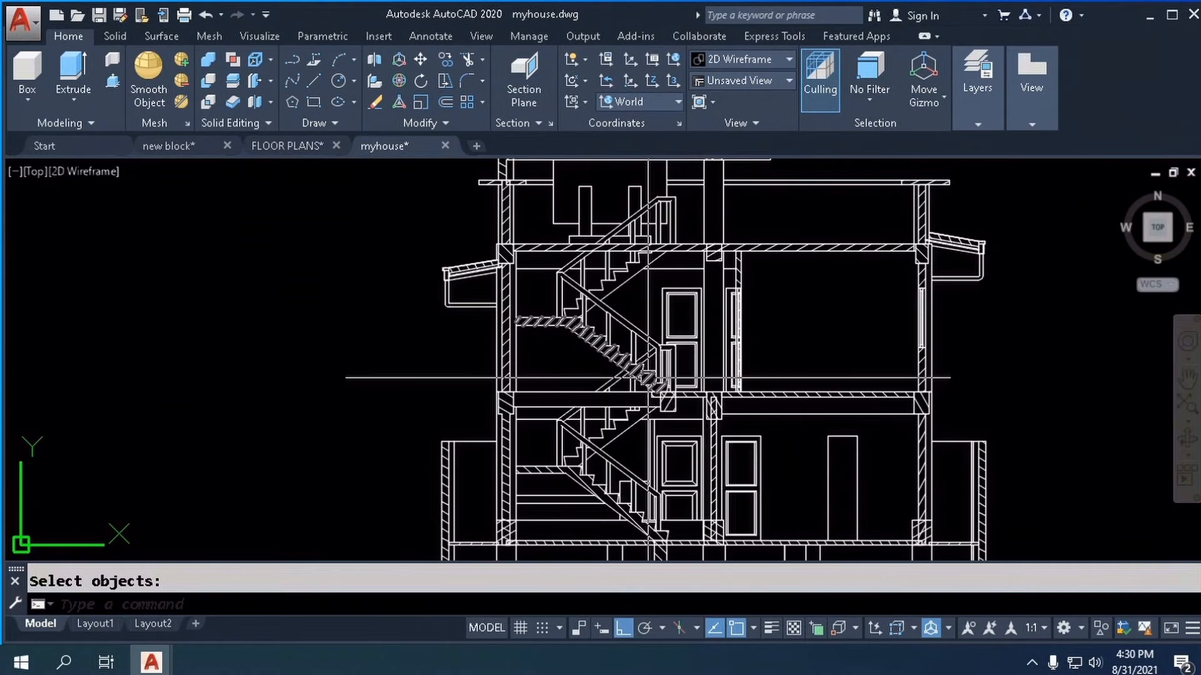
{"action": "scroll", "coordinate": [646, 384], "scroll_direction": "up", "scroll_amount": 2}
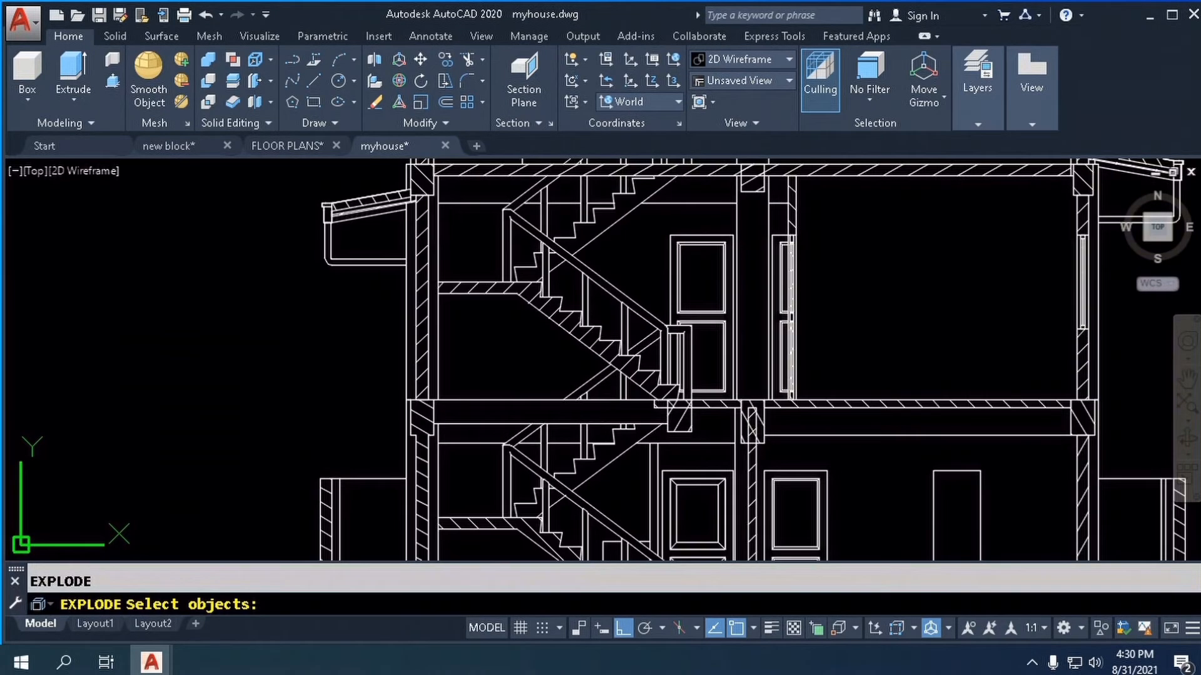
{"action": "left_click", "coordinate": [666, 269]}
{"action": "key", "text": "Return"}
- Erase the three footings with their column stubs under the rear half of the side elevation, farthest from the road
{"action": "scroll", "coordinate": [666, 294], "scroll_direction": "down", "scroll_amount": 4}
{"action": "scroll", "coordinate": [647, 351], "scroll_direction": "down", "scroll_amount": 3}
{"action": "scroll", "coordinate": [370, 389], "scroll_direction": "up", "scroll_amount": 5}
{"action": "scroll", "coordinate": [370, 389], "scroll_direction": "down", "scroll_amount": 3}
{"action": "scroll", "coordinate": [817, 370], "scroll_direction": "up", "scroll_amount": 1}
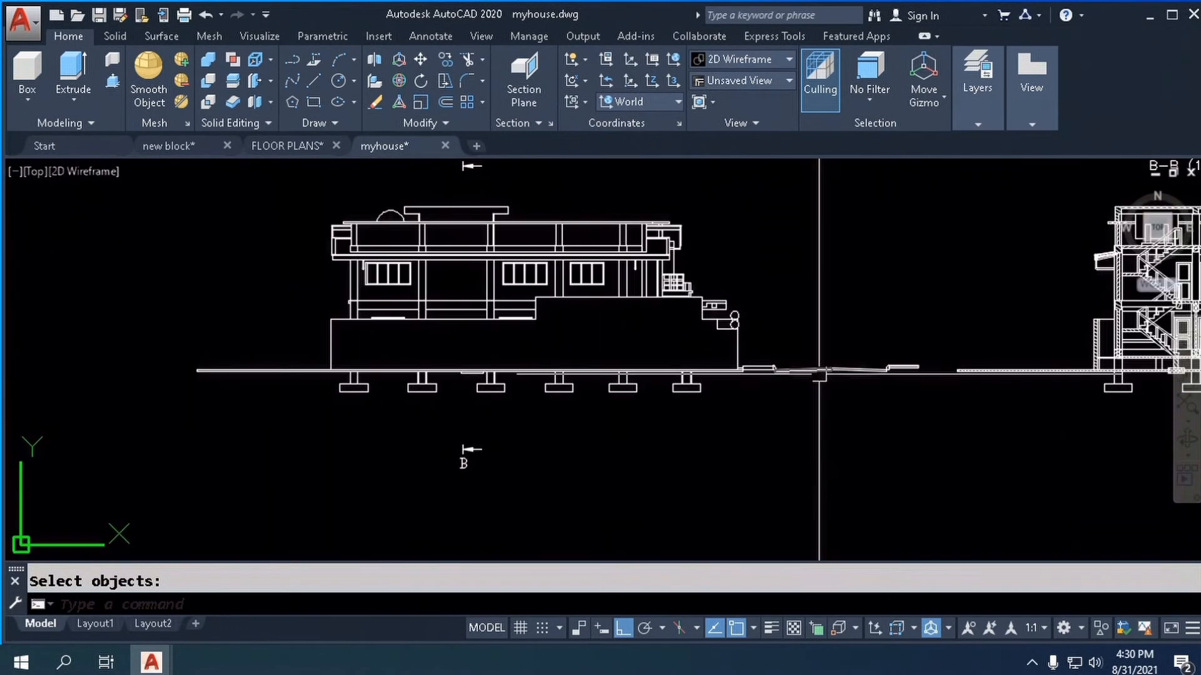
{"action": "scroll", "coordinate": [522, 429], "scroll_direction": "up", "scroll_amount": 1}
{"action": "scroll", "coordinate": [445, 369], "scroll_direction": "up", "scroll_amount": 3}
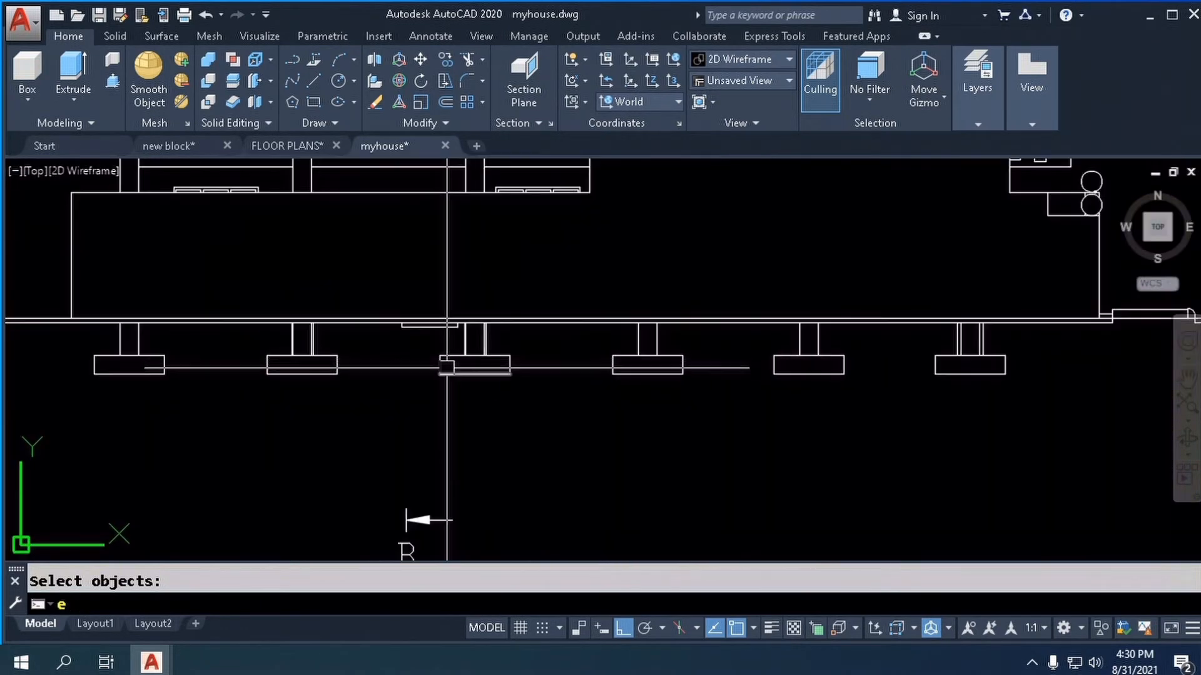
{"action": "key", "text": "Return"}
{"action": "left_click", "coordinate": [570, 433]}
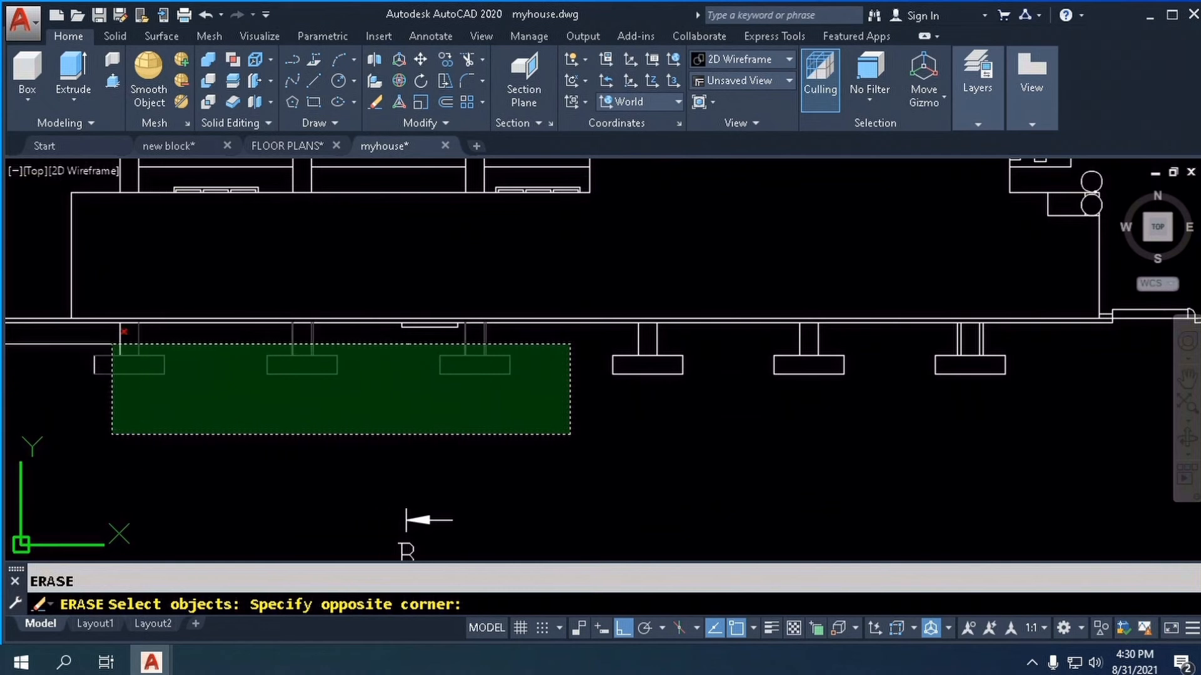
{"action": "left_click", "coordinate": [57, 337]}
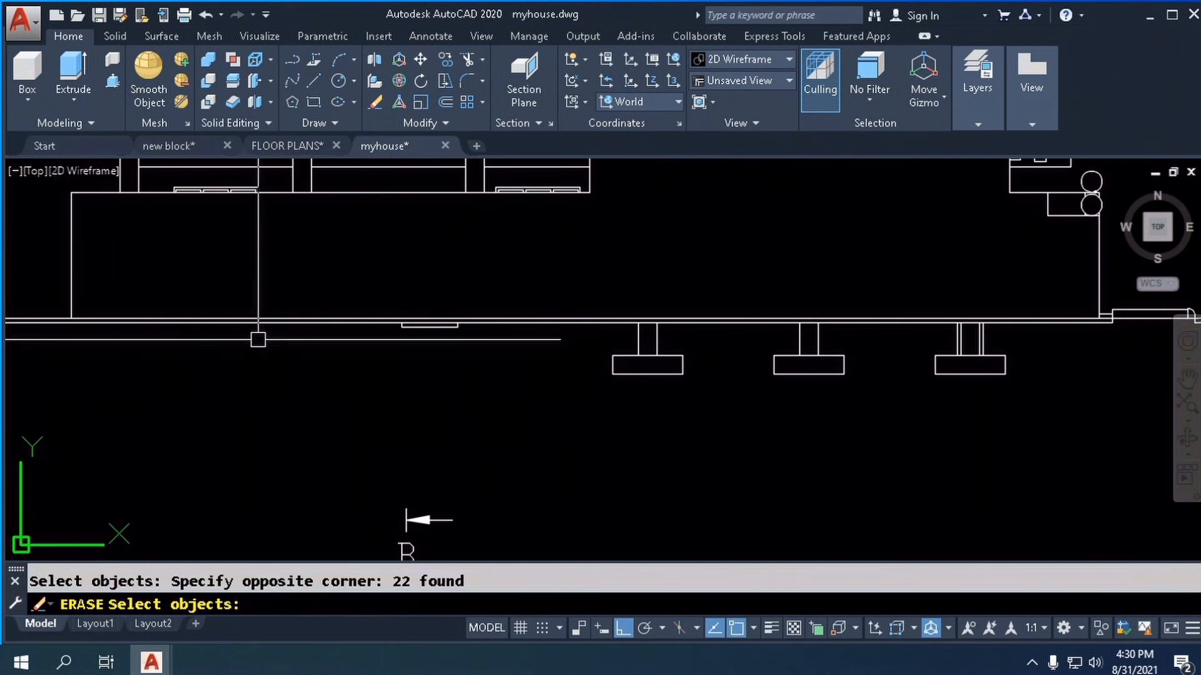
{"action": "key", "text": "Return"}
- Erase the small shallow rectangle under the side elevation's ground line
{"action": "scroll", "coordinate": [413, 328], "scroll_direction": "up", "scroll_amount": 4}
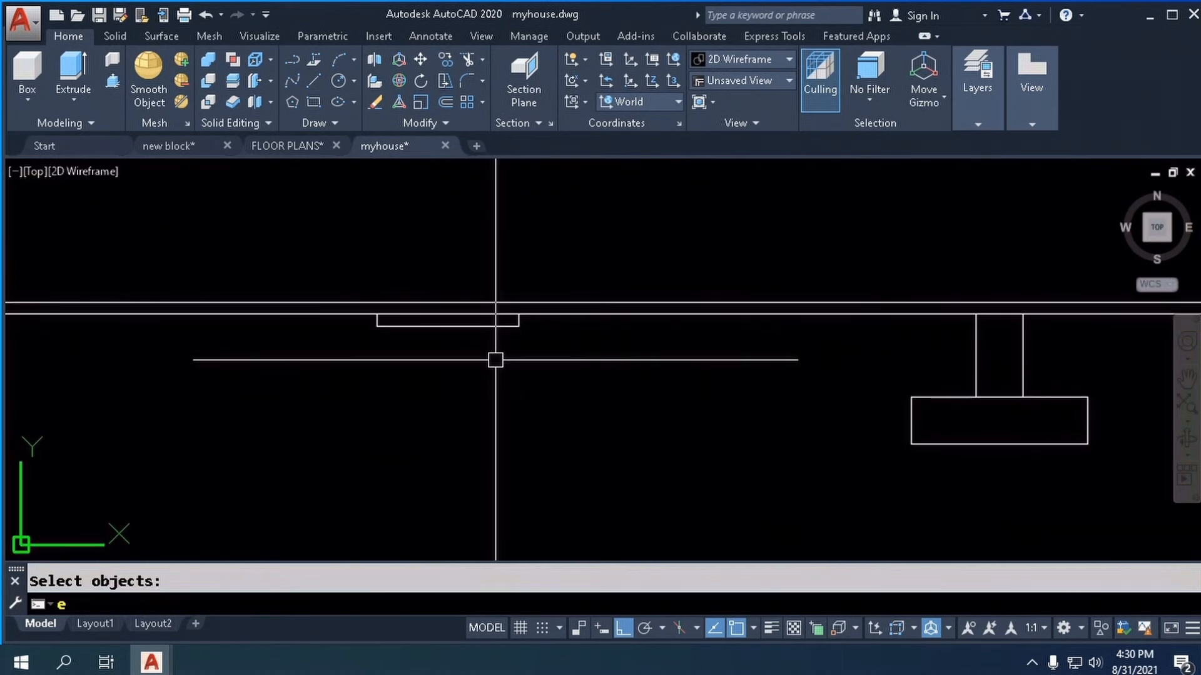
{"action": "type", "text": "e"}
{"action": "key", "text": "Return"}
{"action": "left_click", "coordinate": [584, 397]}
{"action": "left_click", "coordinate": [346, 322]}
{"action": "key", "text": "Return"}
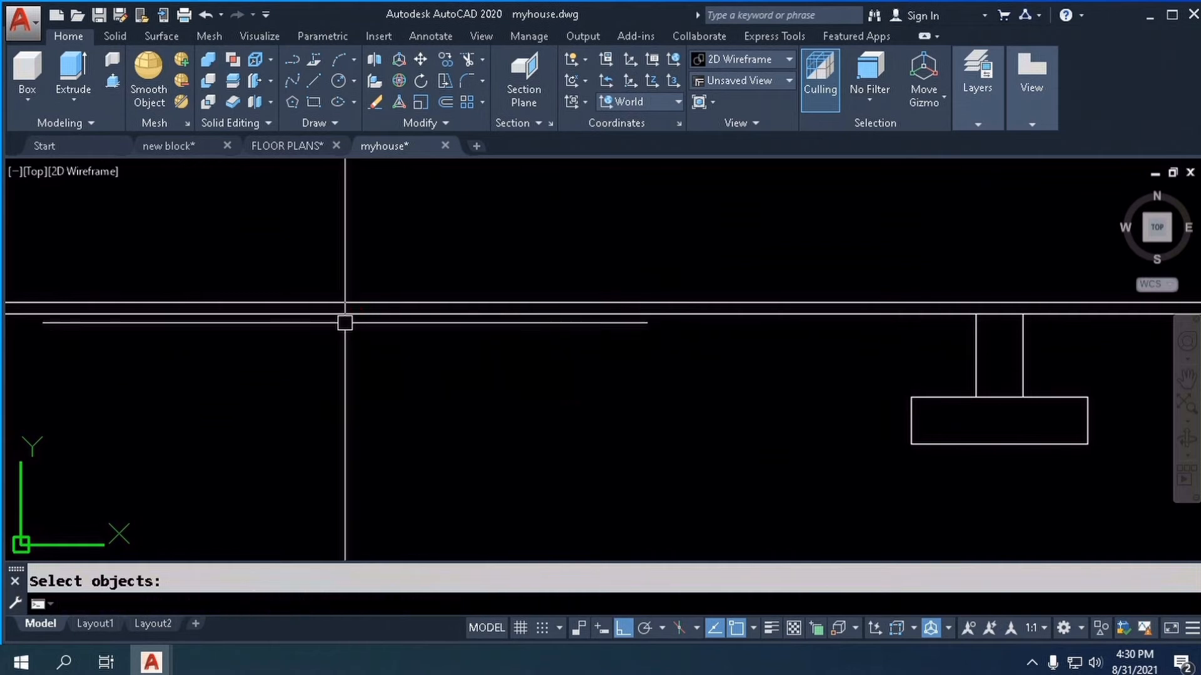
- Erase the three remaining footings with their column stubs below the side elevation
{"action": "scroll", "coordinate": [345, 322], "scroll_direction": "down", "scroll_amount": 5}
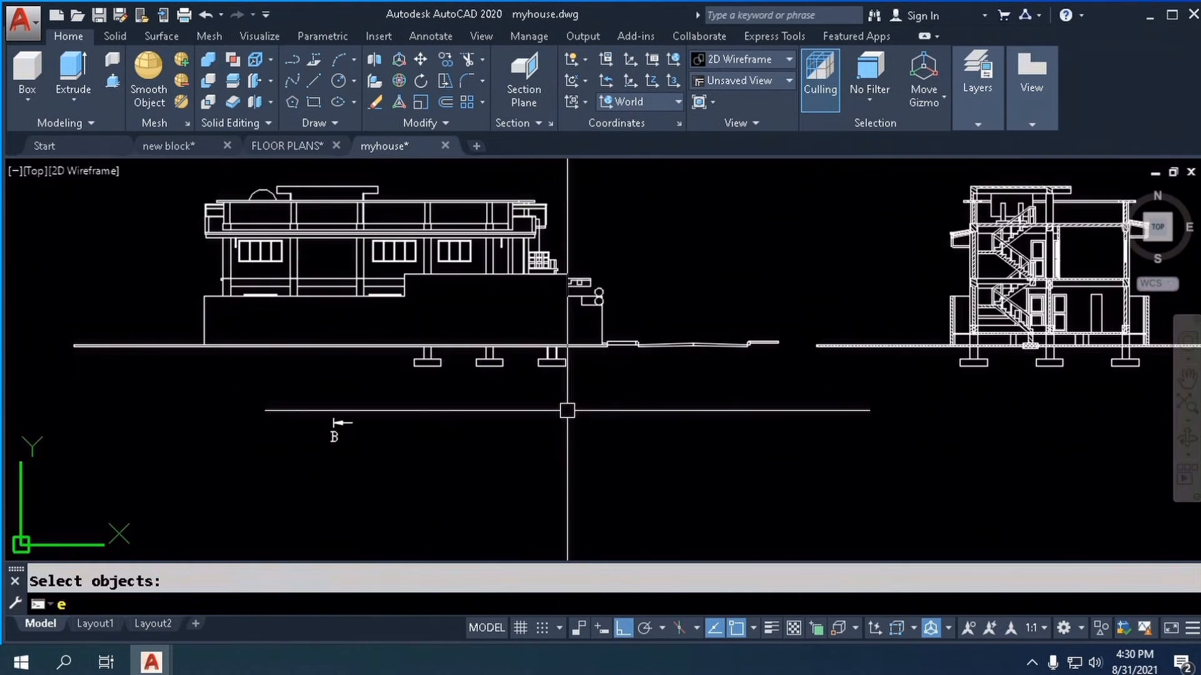
{"action": "key", "text": "Return"}
{"action": "left_click", "coordinate": [604, 419]}
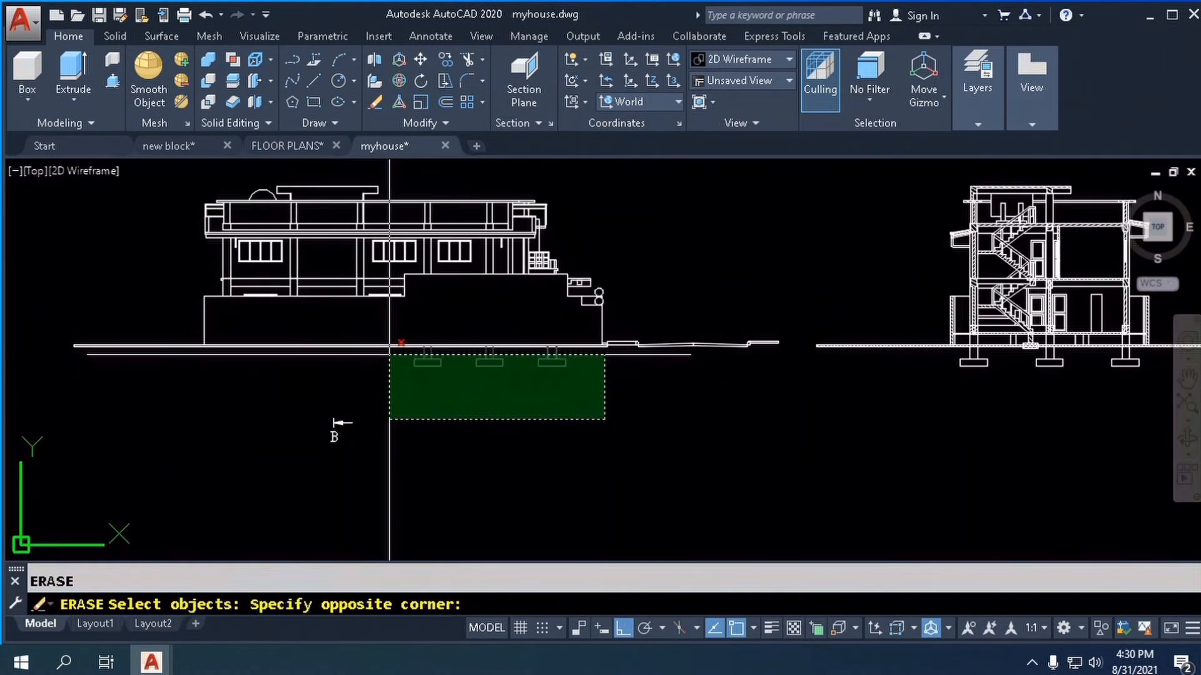
{"action": "left_click", "coordinate": [389, 354]}
- Cut the road profile beside the side elevation at its midpoint with a vertical line, removing the far half and the cutting line
{"action": "scroll", "coordinate": [455, 375], "scroll_direction": "down", "scroll_amount": 3}
{"action": "scroll", "coordinate": [459, 349], "scroll_direction": "up", "scroll_amount": 5}
{"action": "scroll", "coordinate": [398, 363], "scroll_direction": "down", "scroll_amount": 2}
{"action": "scroll", "coordinate": [680, 350], "scroll_direction": "up", "scroll_amount": 4}
{"action": "scroll", "coordinate": [639, 377], "scroll_direction": "down", "scroll_amount": 2}
{"action": "scroll", "coordinate": [793, 376], "scroll_direction": "up", "scroll_amount": 2}
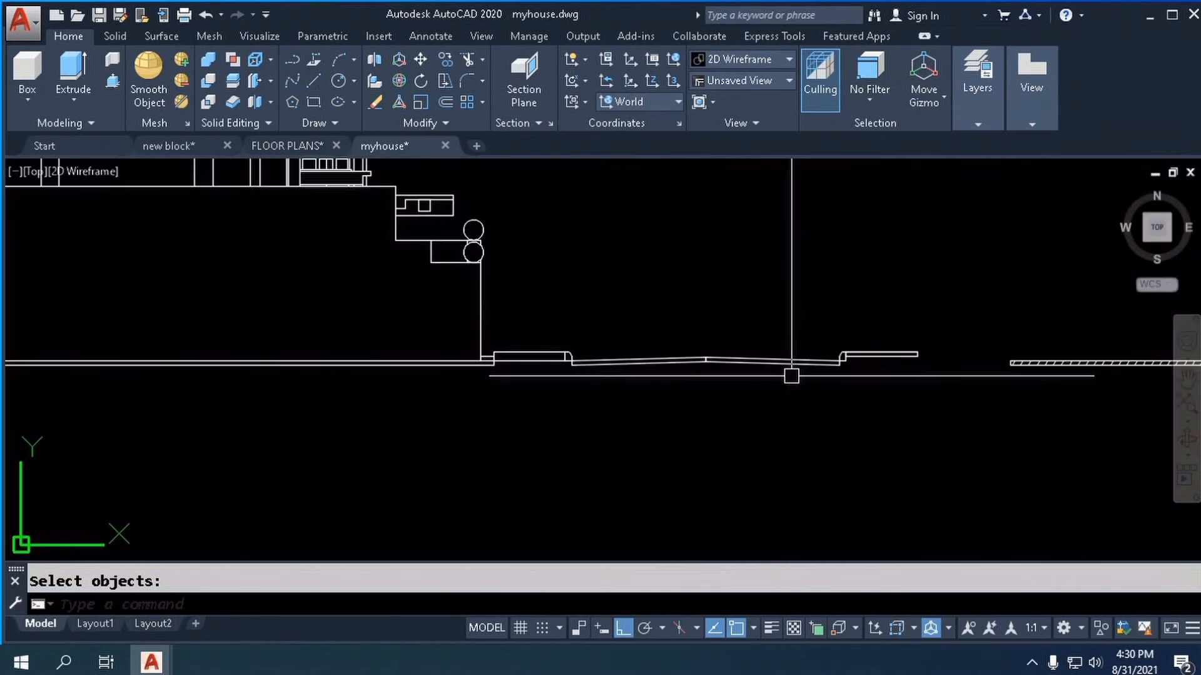
{"action": "scroll", "coordinate": [793, 376], "scroll_direction": "up", "scroll_amount": 2}
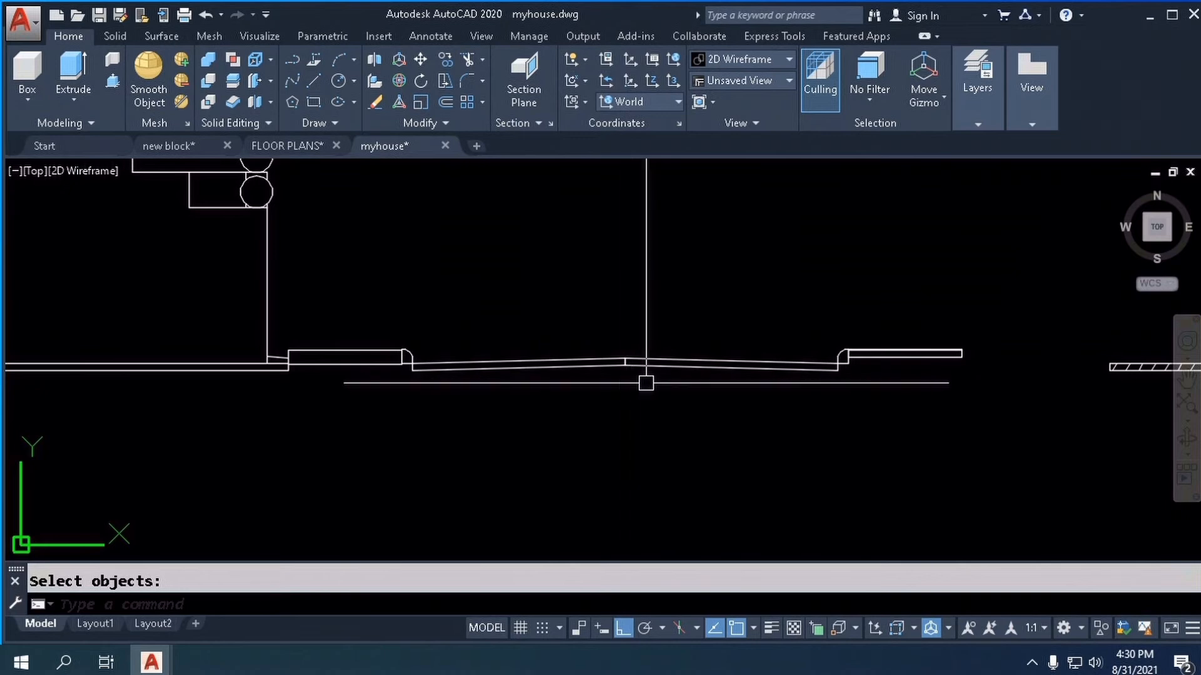
{"action": "scroll", "coordinate": [644, 369], "scroll_direction": "down", "scroll_amount": 5}
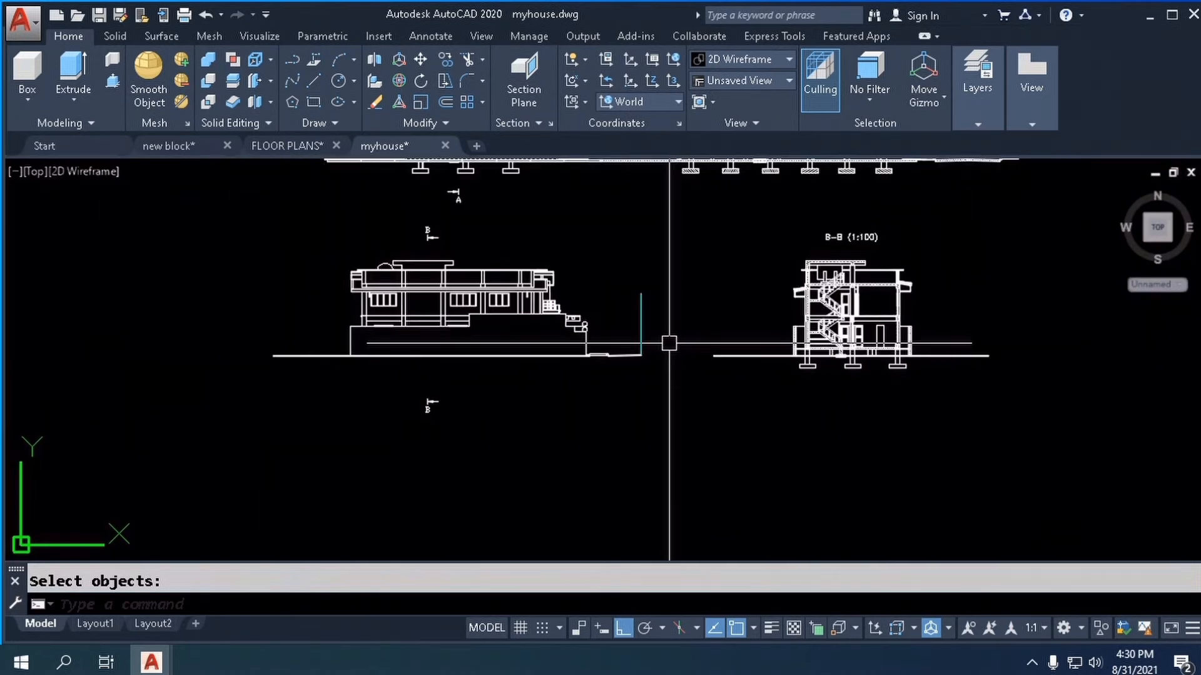
{"action": "key", "text": "Return"}
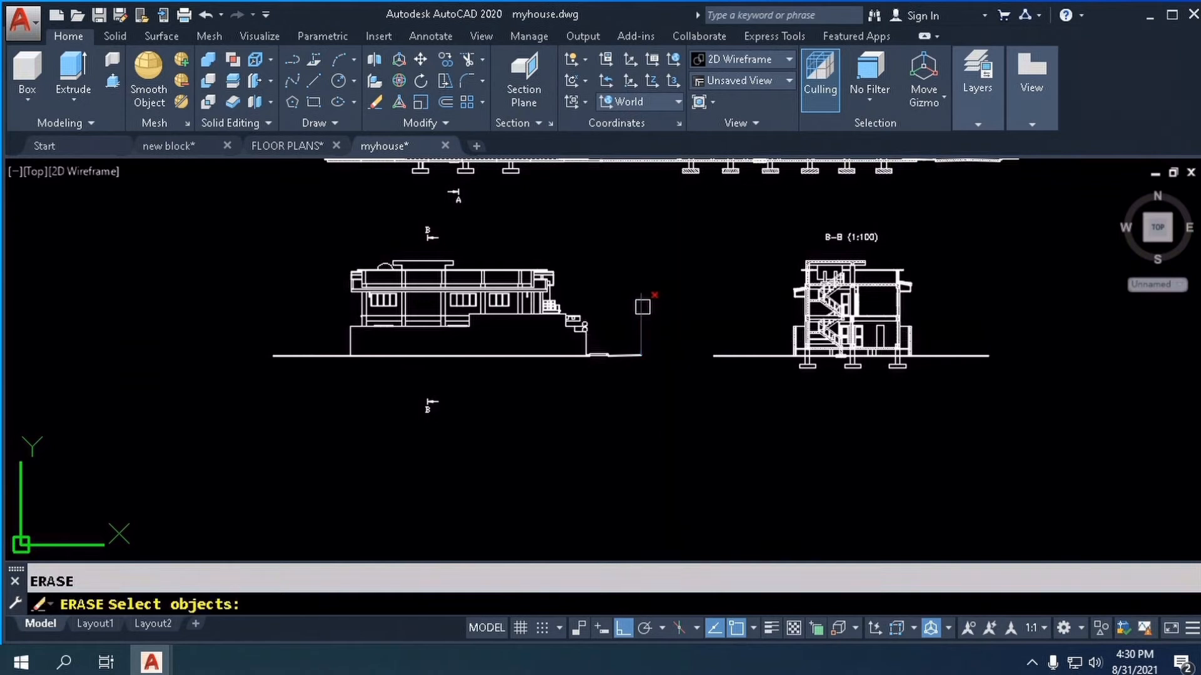
{"action": "scroll", "coordinate": [273, 369], "scroll_direction": "up", "scroll_amount": 5}
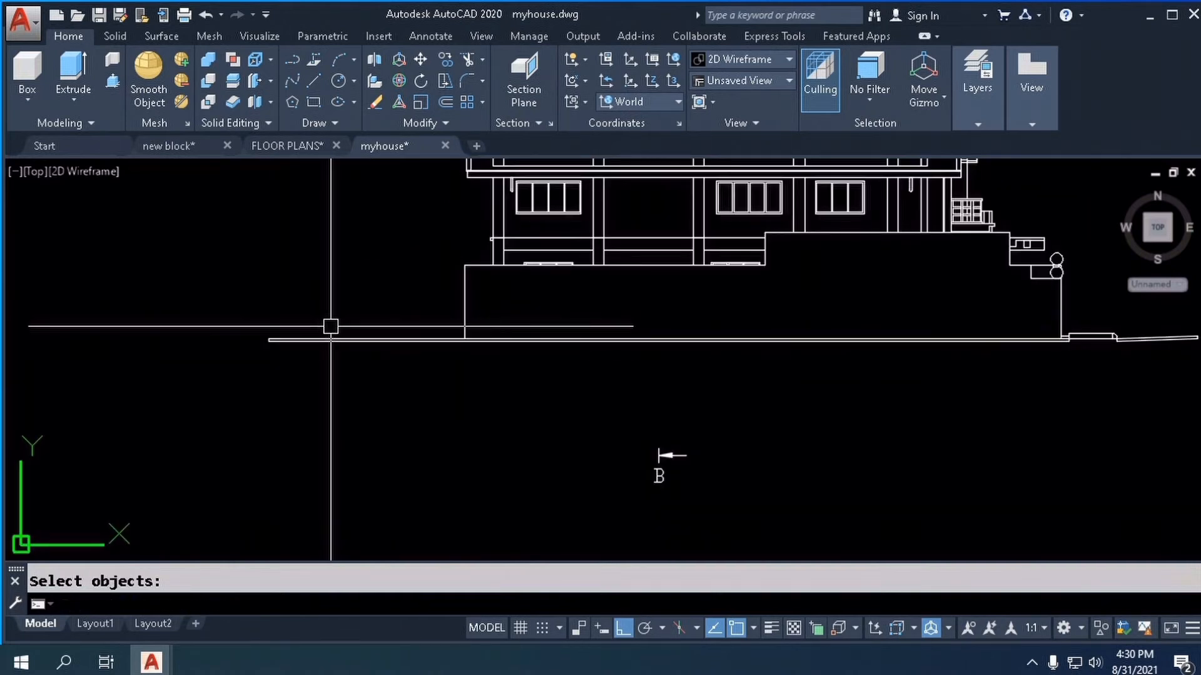
- Draw a vertical line across the rear end of the side elevation's ground strip and trim off the part beyond it
{"action": "key", "text": "Escape"}
{"action": "type", "text": "l"}
{"action": "key", "text": "Return"}
{"action": "left_click", "coordinate": [343, 239]}
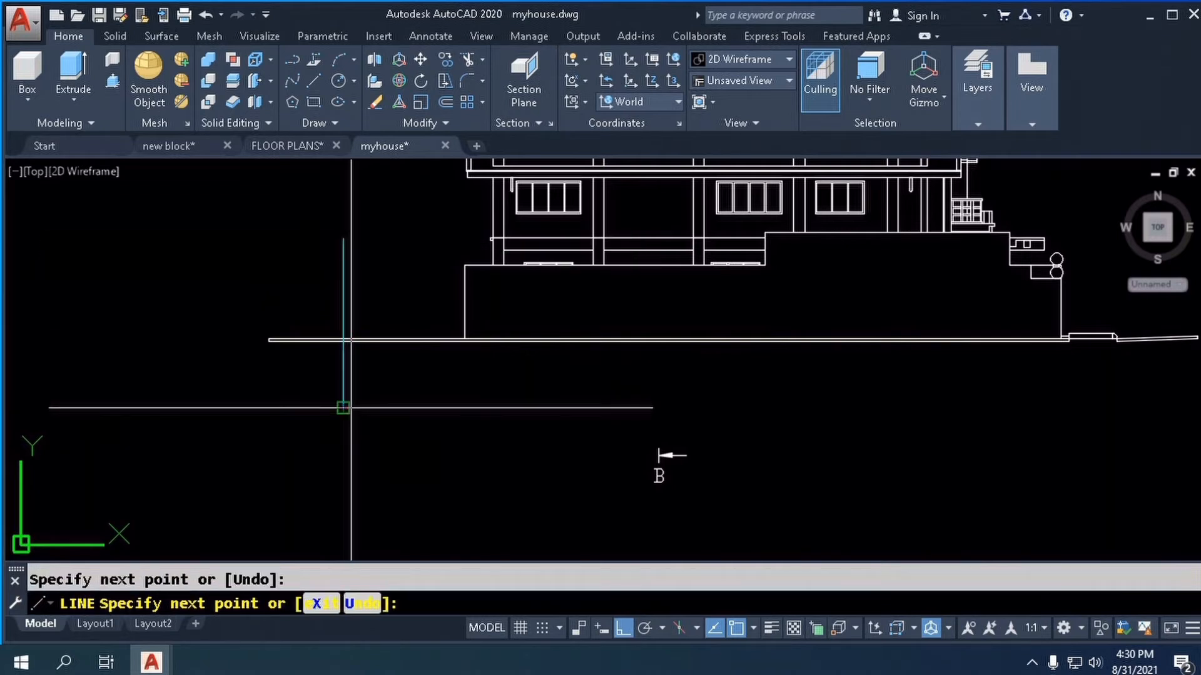
{"action": "key", "text": "Return"}
{"action": "type", "text": "tr"}
{"action": "key", "text": "Return"}
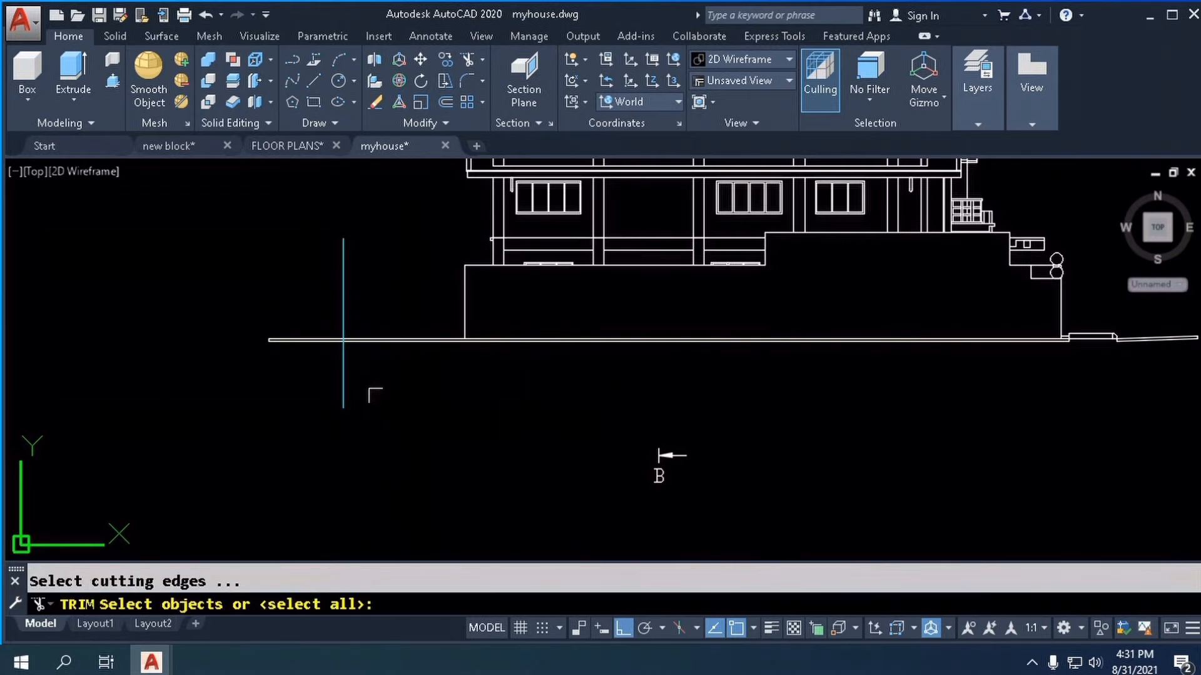
{"action": "key", "text": "Return"}
{"action": "left_click", "coordinate": [329, 380]}
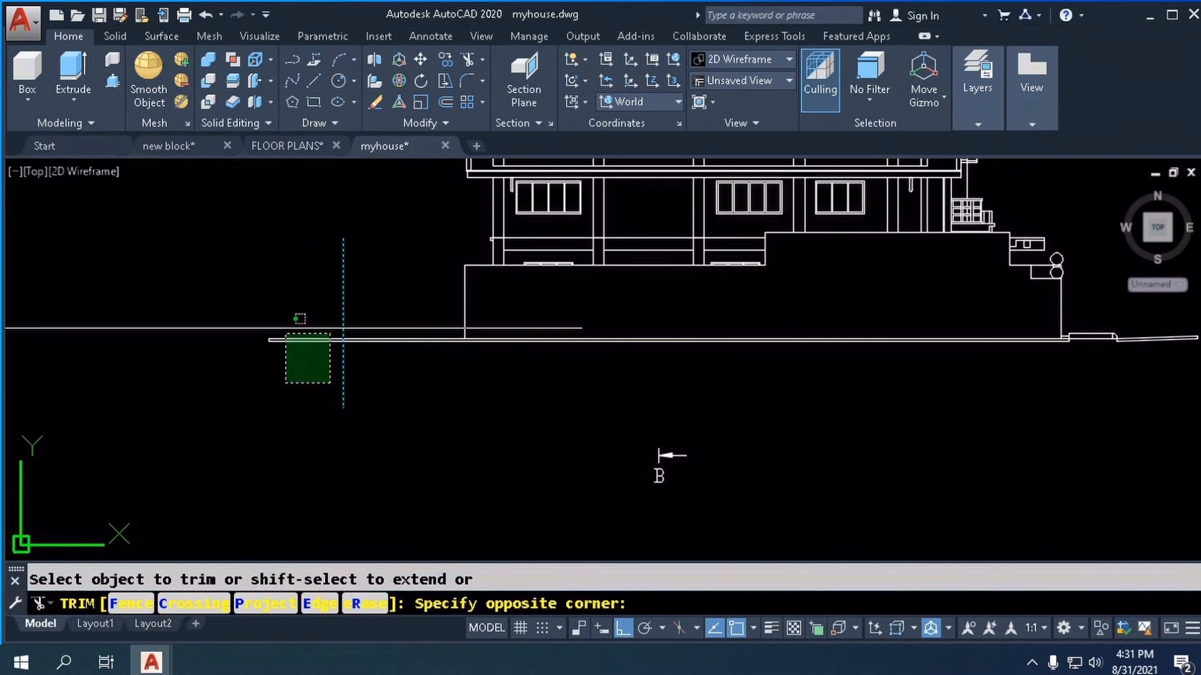
{"action": "left_click", "coordinate": [285, 313]}
{"action": "key", "text": "Return"}
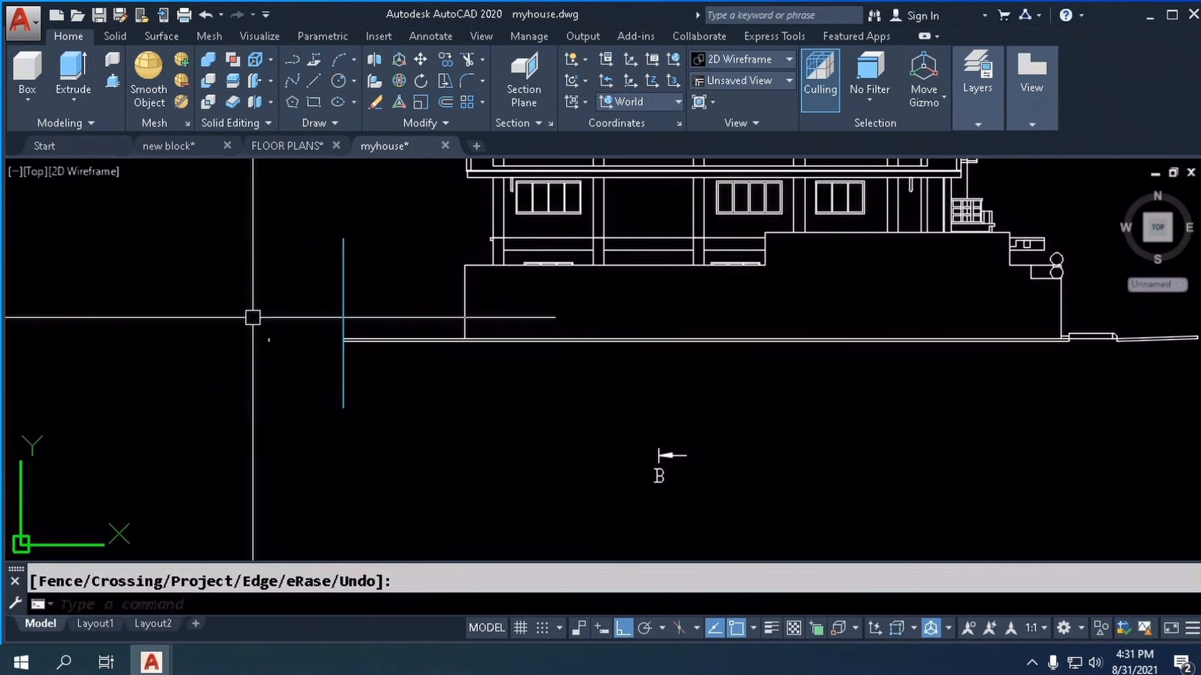
- Trim the vertical cutting line to the ground strip's thickness so that it closes the strip's rear end
{"action": "scroll", "coordinate": [391, 350], "scroll_direction": "up", "scroll_amount": 2}
{"action": "type", "text": "tr"}
{"action": "key", "text": "Return"}
{"action": "left_click", "coordinate": [382, 375]}
{"action": "left_click", "coordinate": [296, 300]}
{"action": "key", "text": "Return"}
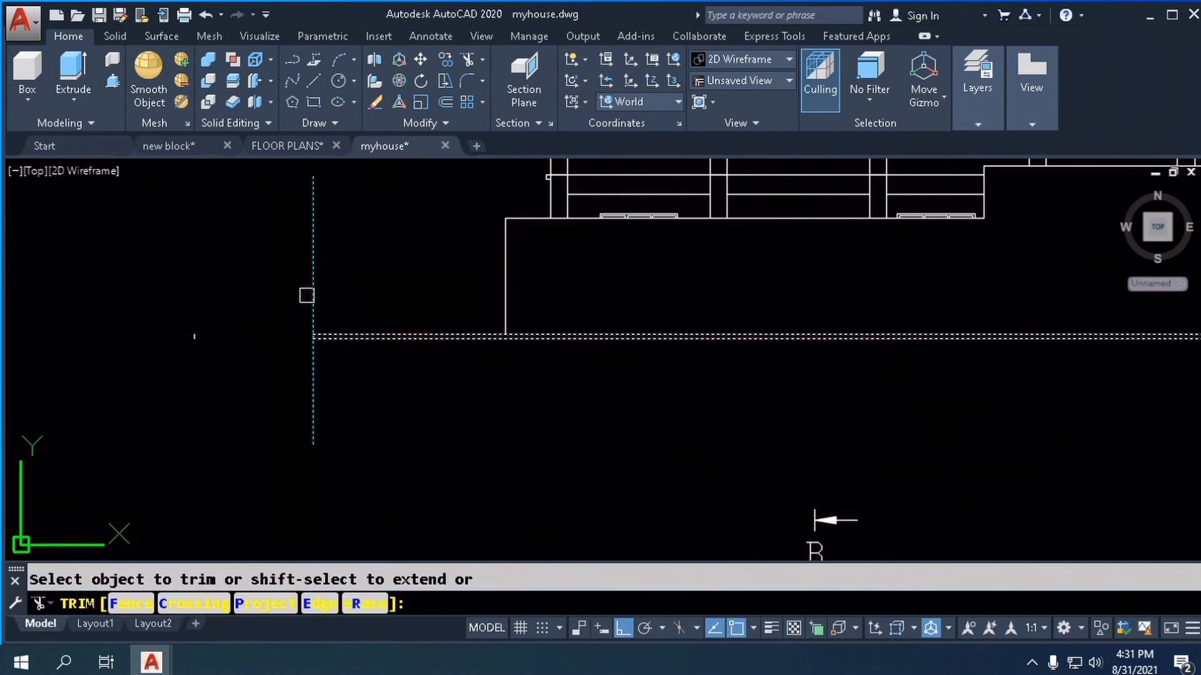
{"action": "scroll", "coordinate": [313, 354], "scroll_direction": "up", "scroll_amount": 3}
{"action": "key", "text": "Return"}
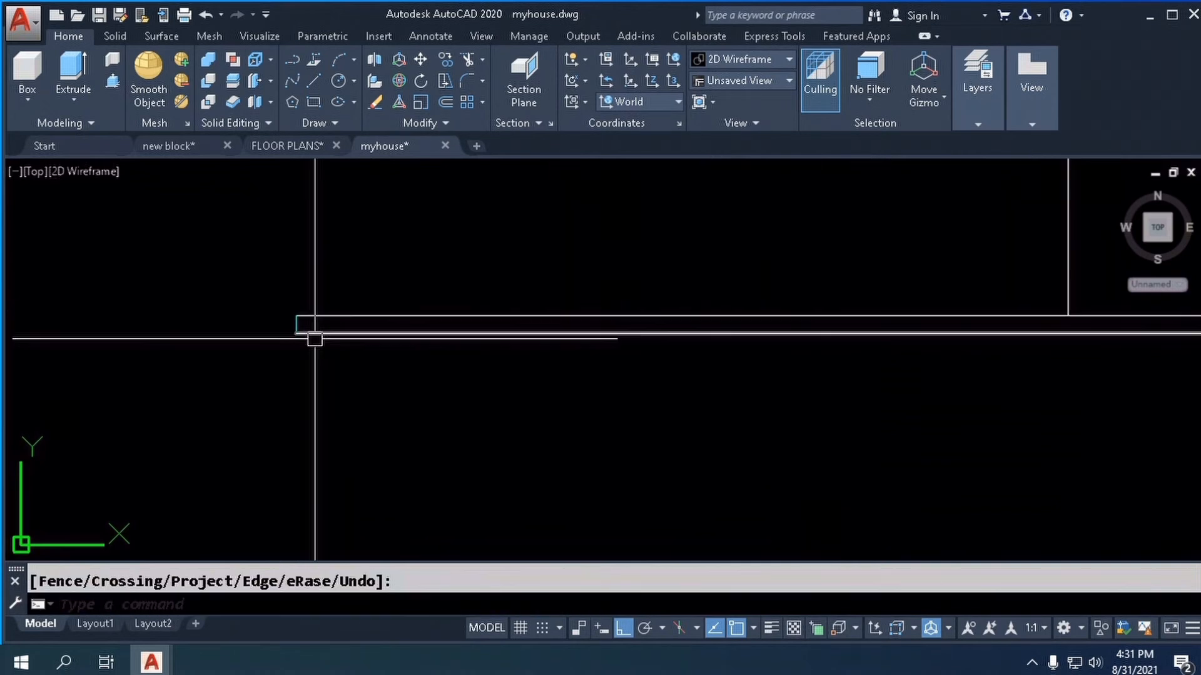
- Match the new end line's properties to the ground strip's lower line
{"action": "type", "text": "ma"}
{"action": "key", "text": "Return"}
{"action": "left_click", "coordinate": [324, 335]}
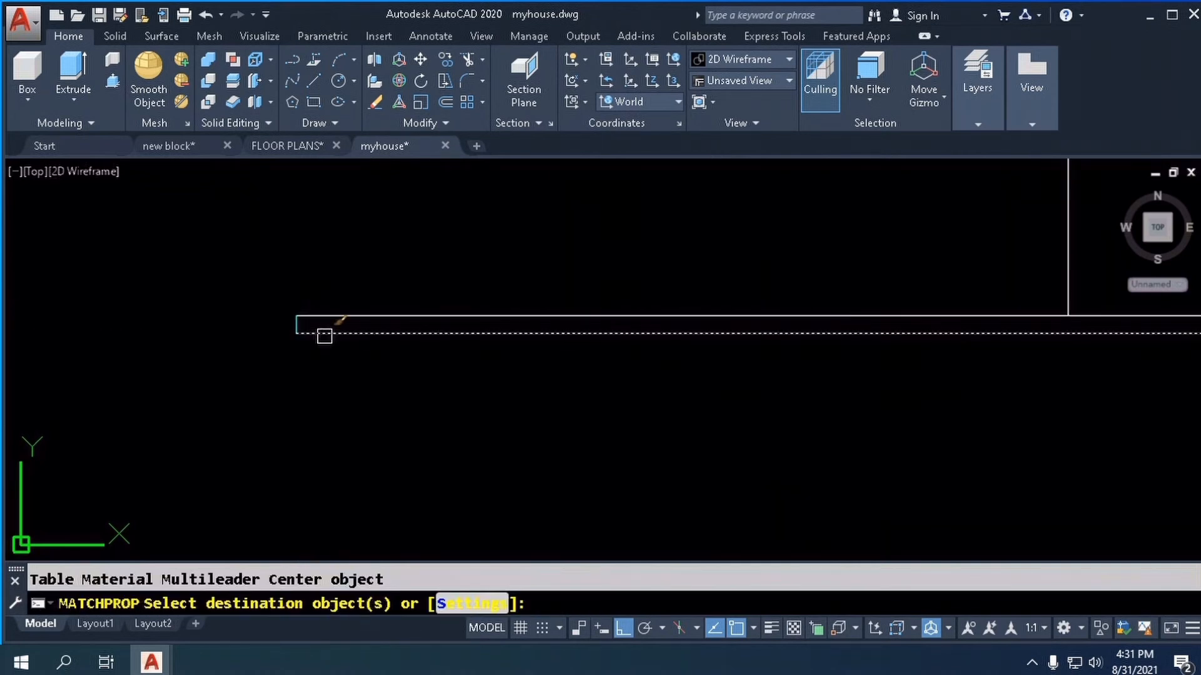
{"action": "key", "text": "Return"}
- Erase the hatch, lower line and near end line of the ground slab in the section view with the stairs
{"action": "scroll", "coordinate": [296, 327], "scroll_direction": "down", "scroll_amount": 8}
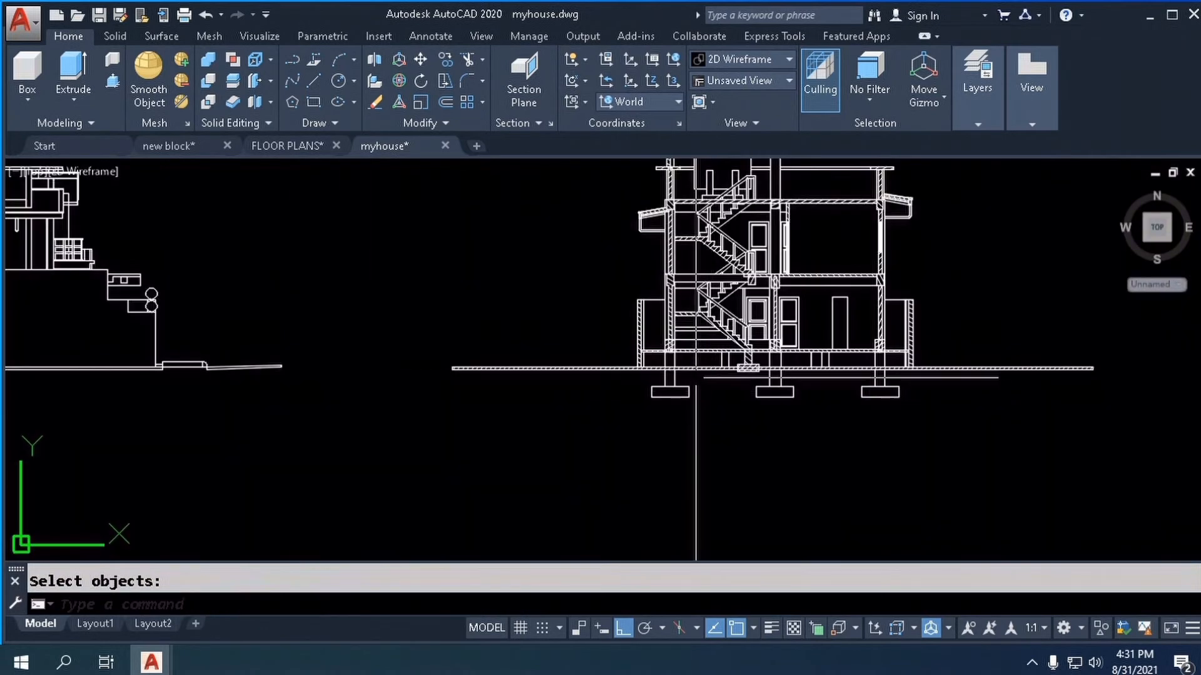
{"action": "scroll", "coordinate": [568, 378], "scroll_direction": "up", "scroll_amount": 6}
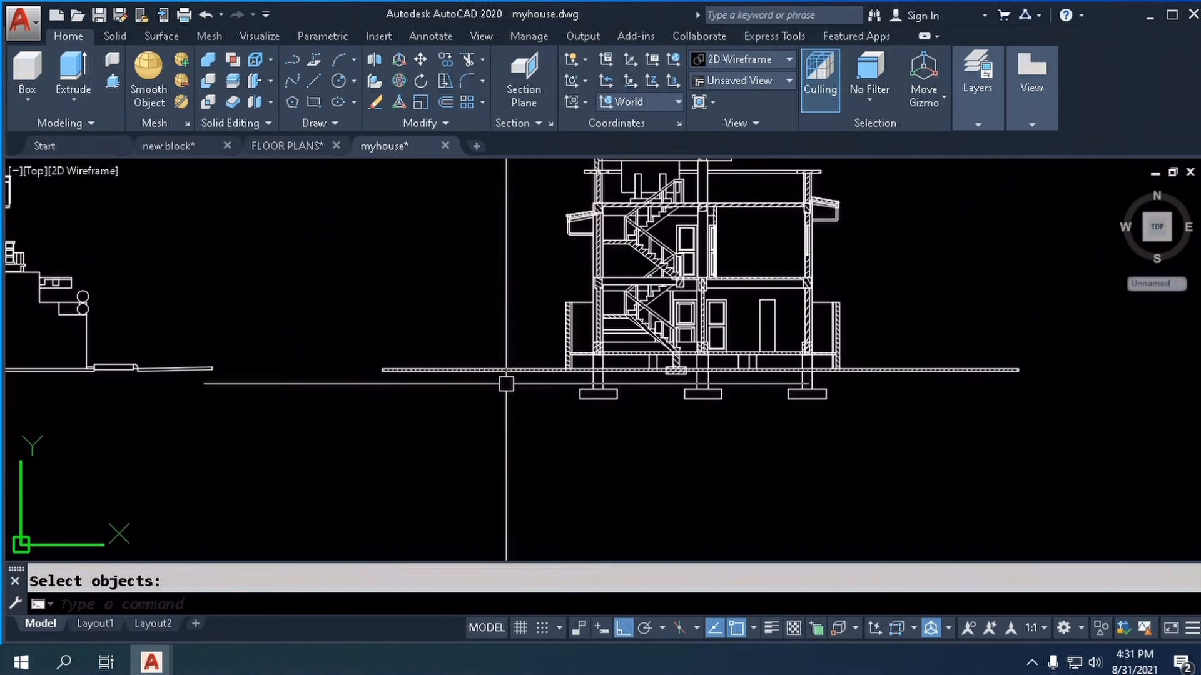
{"action": "type", "text": "e"}
{"action": "key", "text": "Return"}
{"action": "left_click", "coordinate": [489, 375]}
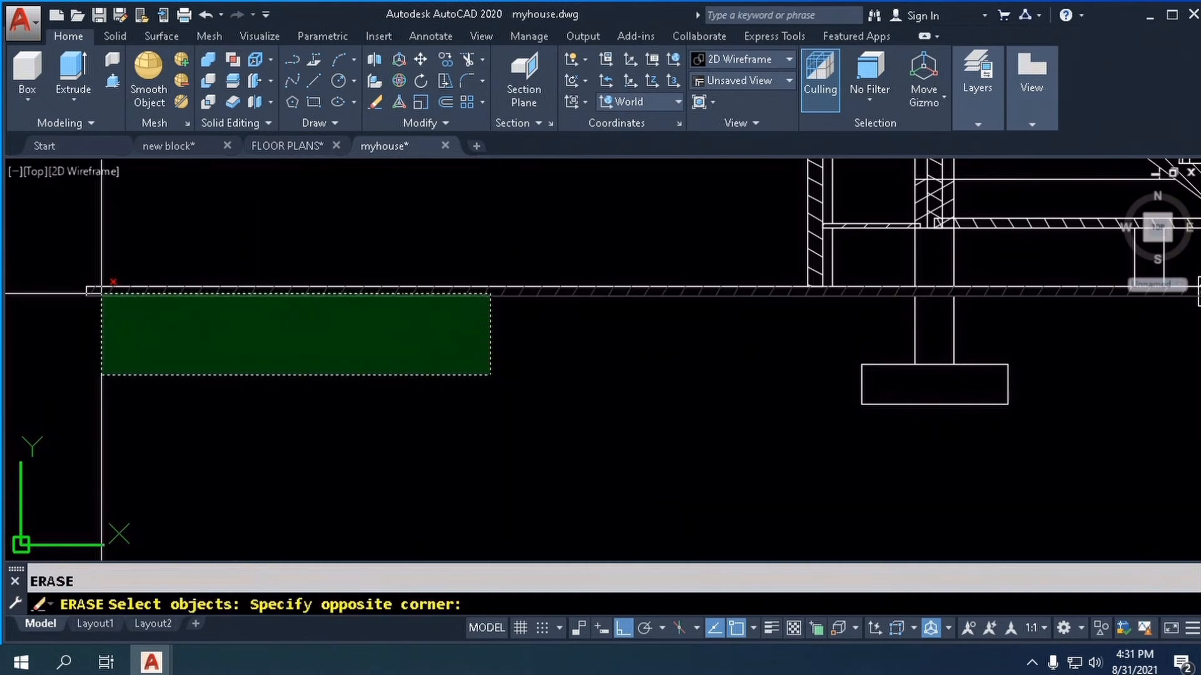
{"action": "left_click", "coordinate": [77, 293]}
{"action": "key", "text": "Return"}
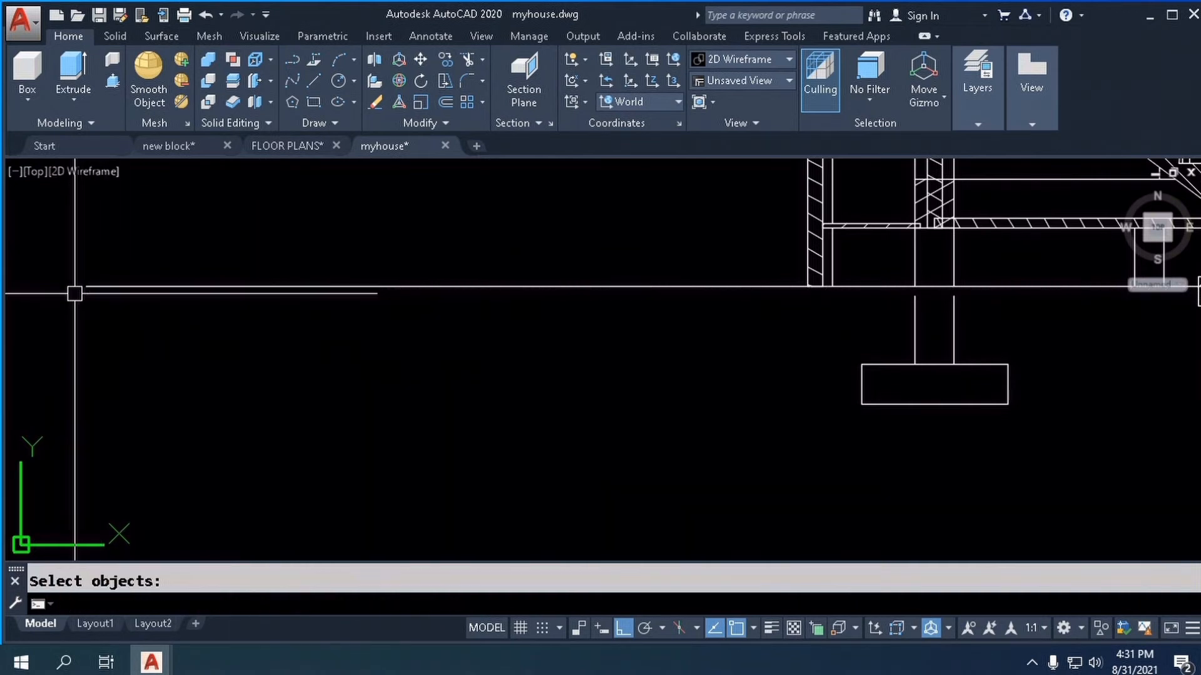
- Erase the remaining short vertical line at the far end of the section's ground line
{"action": "scroll", "coordinate": [94, 294], "scroll_direction": "down", "scroll_amount": 3}
{"action": "scroll", "coordinate": [1026, 303], "scroll_direction": "up", "scroll_amount": 3}
{"action": "scroll", "coordinate": [764, 298], "scroll_direction": "down", "scroll_amount": 2}
{"action": "scroll", "coordinate": [938, 294], "scroll_direction": "up", "scroll_amount": 3}
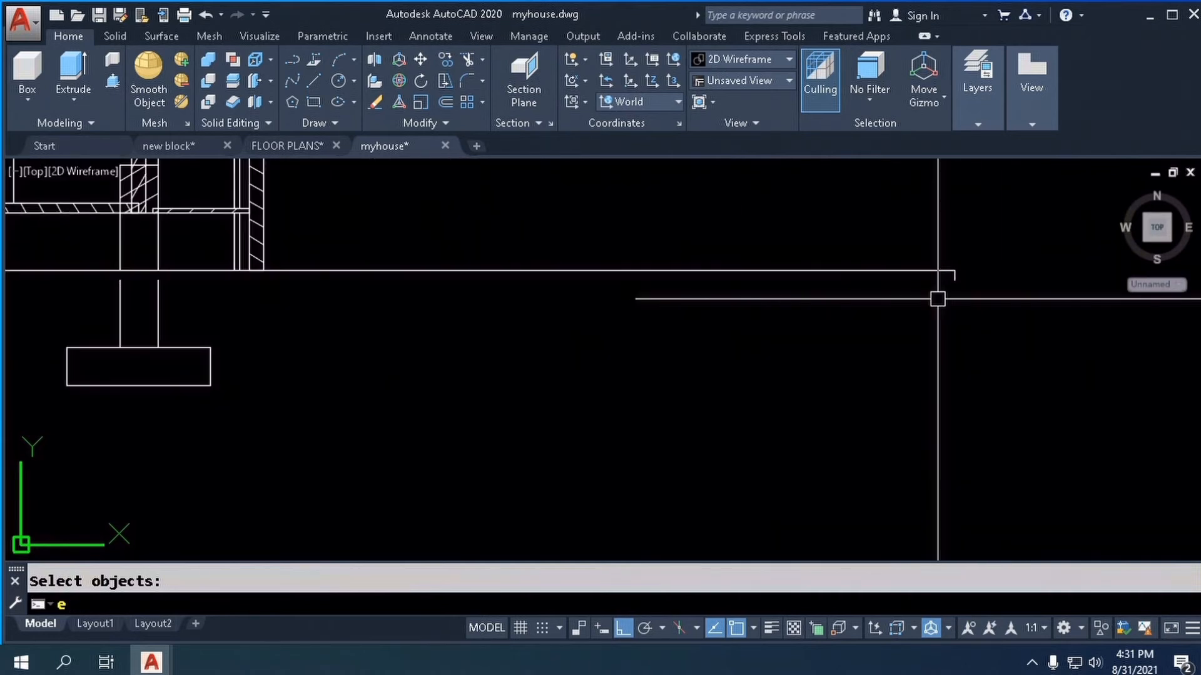
{"action": "type", "text": "e"}
{"action": "key", "text": "Return"}
{"action": "key", "text": "Return"}
{"action": "scroll", "coordinate": [957, 284], "scroll_direction": "down", "scroll_amount": 4}
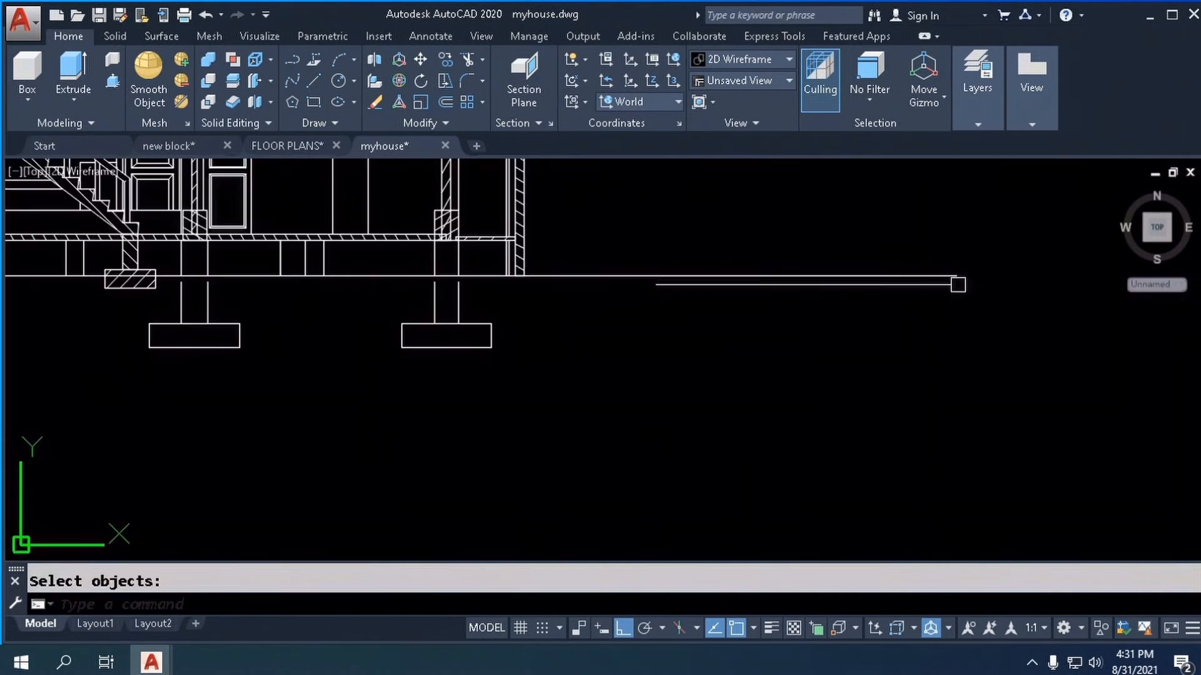
- Start a polyline at the near end of the section's ground line, with ortho off and a first segment sloping down and outward
{"action": "scroll", "coordinate": [660, 284], "scroll_direction": "up", "scroll_amount": 3}
{"action": "scroll", "coordinate": [660, 285], "scroll_direction": "down", "scroll_amount": 2}
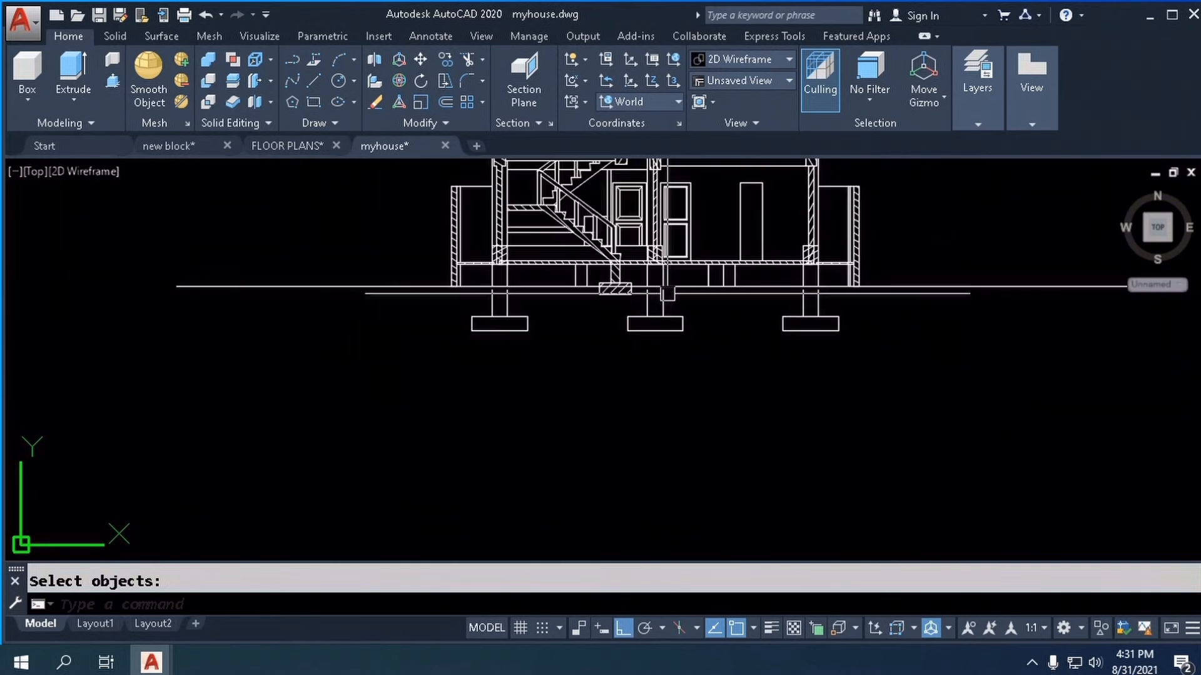
{"action": "scroll", "coordinate": [316, 298], "scroll_direction": "down", "scroll_amount": 5}
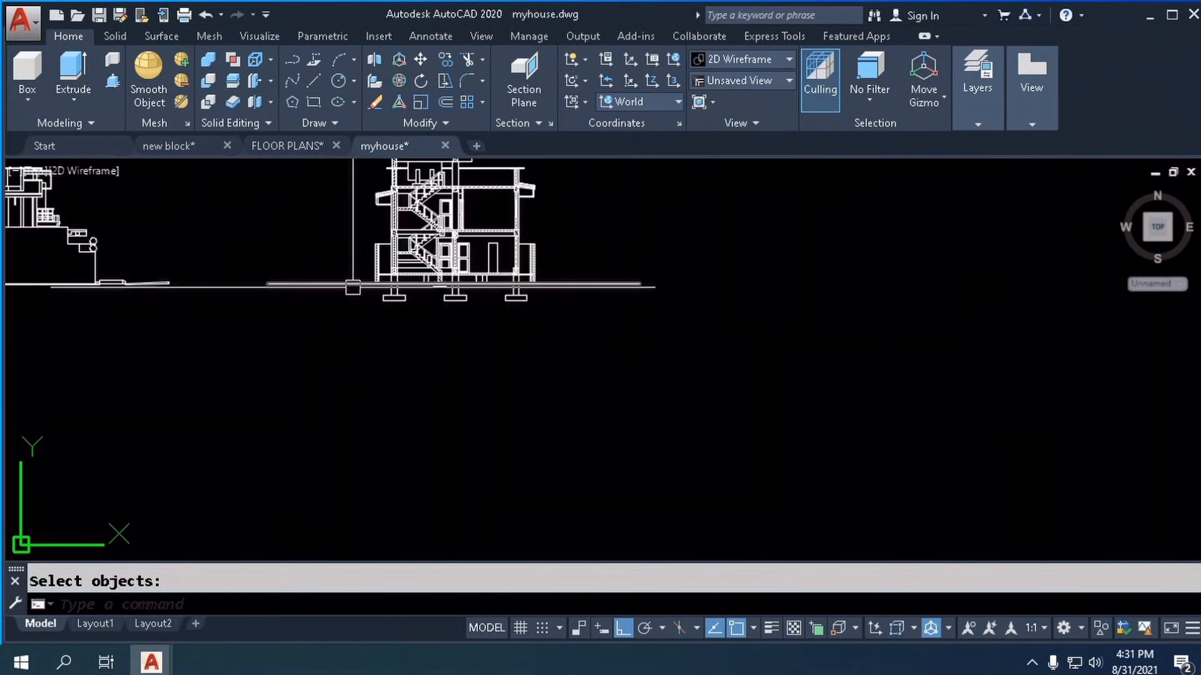
{"action": "scroll", "coordinate": [314, 299], "scroll_direction": "up", "scroll_amount": 5}
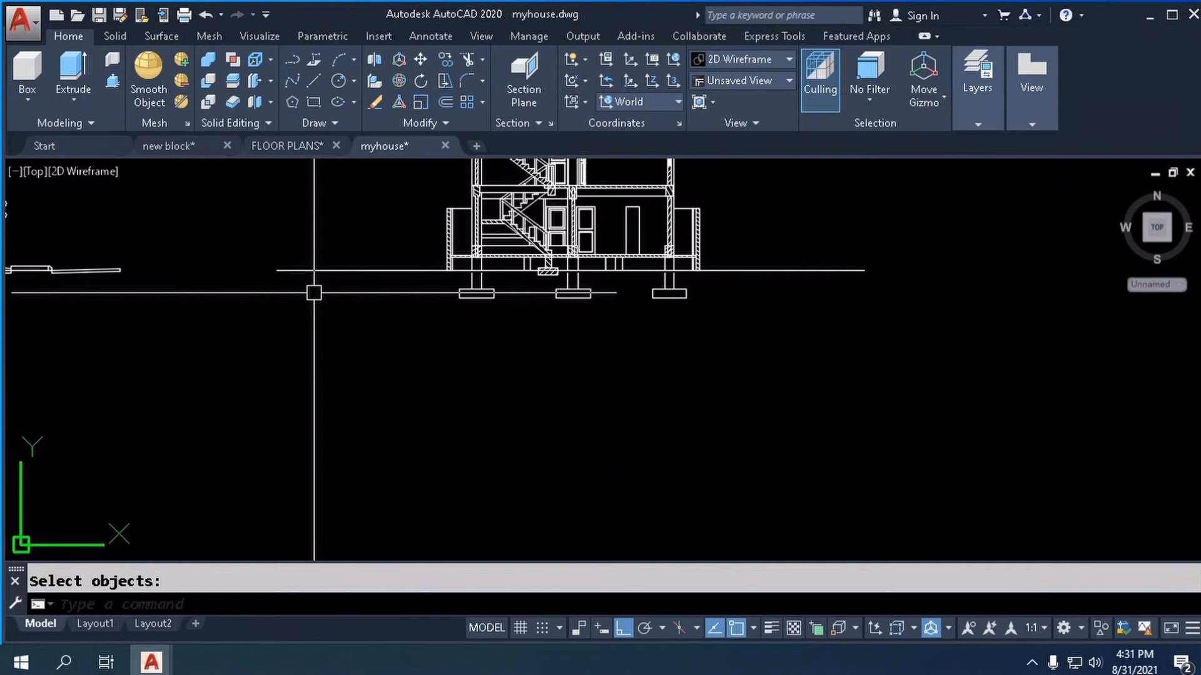
{"action": "type", "text": "l"}
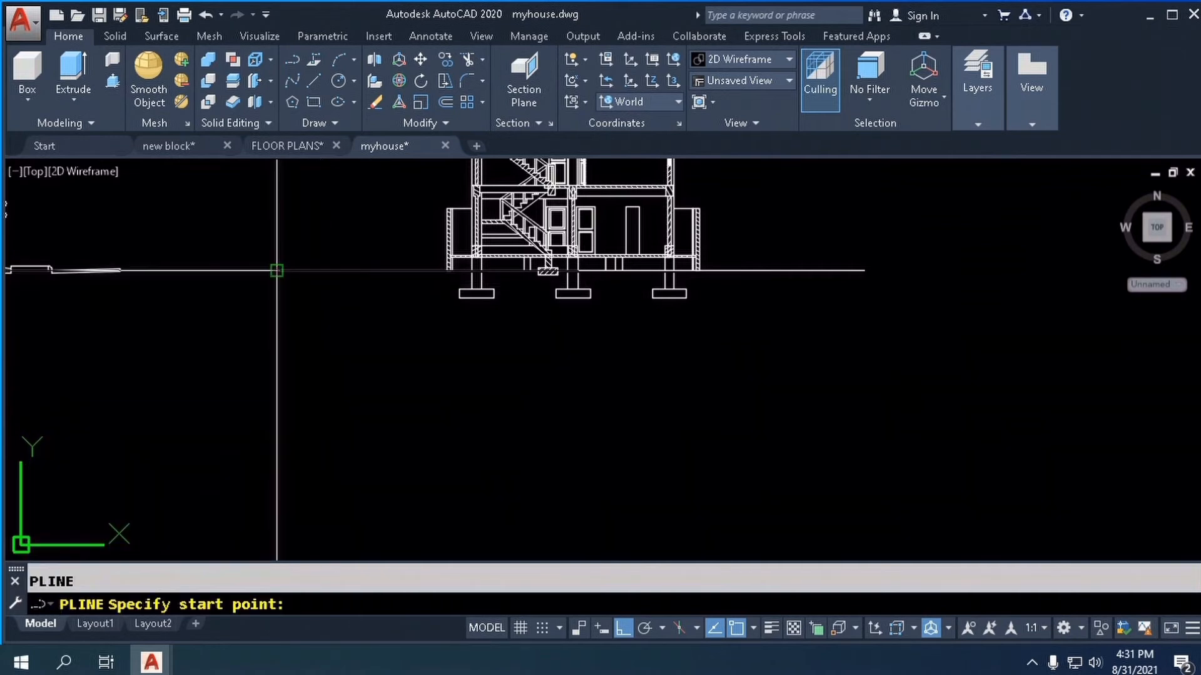
{"action": "left_click", "coordinate": [276, 271]}
{"action": "key", "text": "F8"}
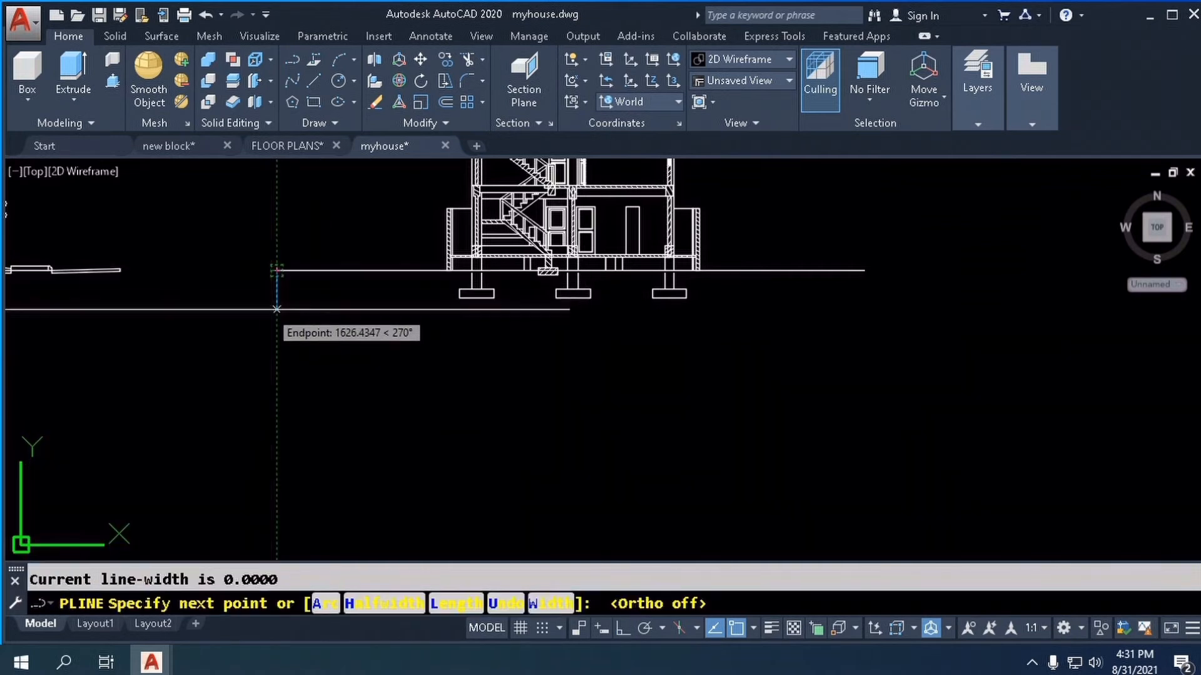
{"action": "left_click", "coordinate": [260, 305]}
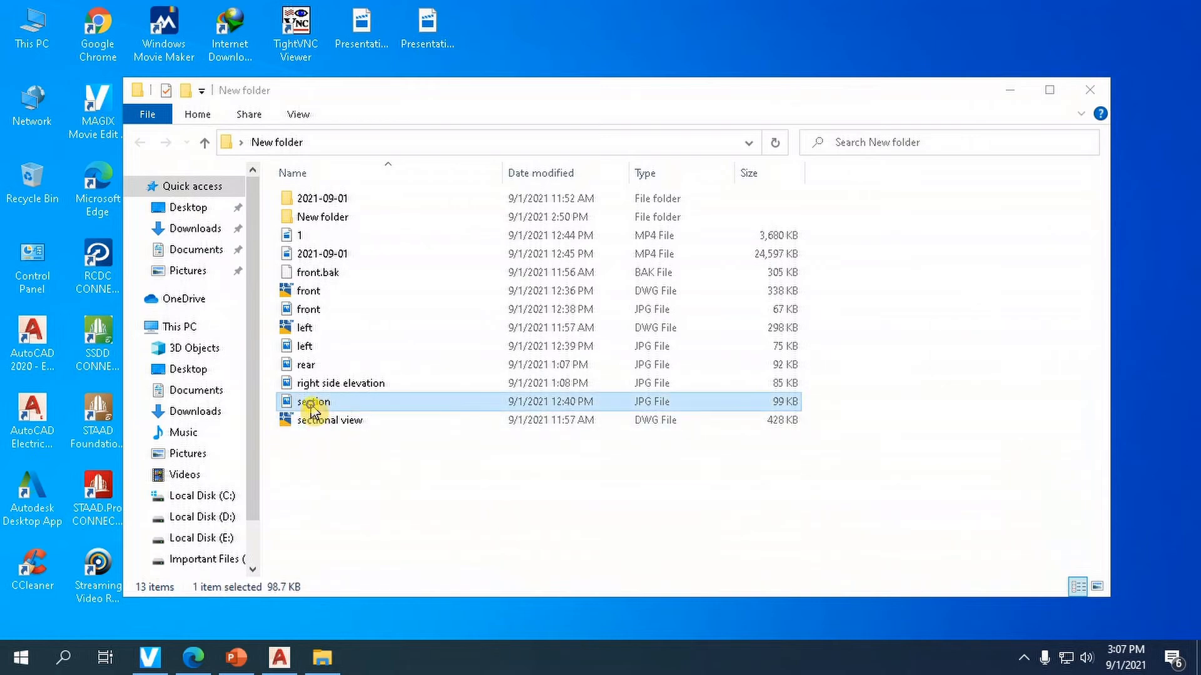
- Switch to File Explorer and open the section JPG image for reference
{"action": "double_click", "coordinate": [314, 403]}
{"action": "left_click", "coordinate": [510, 49]}
{"action": "left_click_drag", "start_coordinate": [432, 90], "coordinate": [479, 103]}
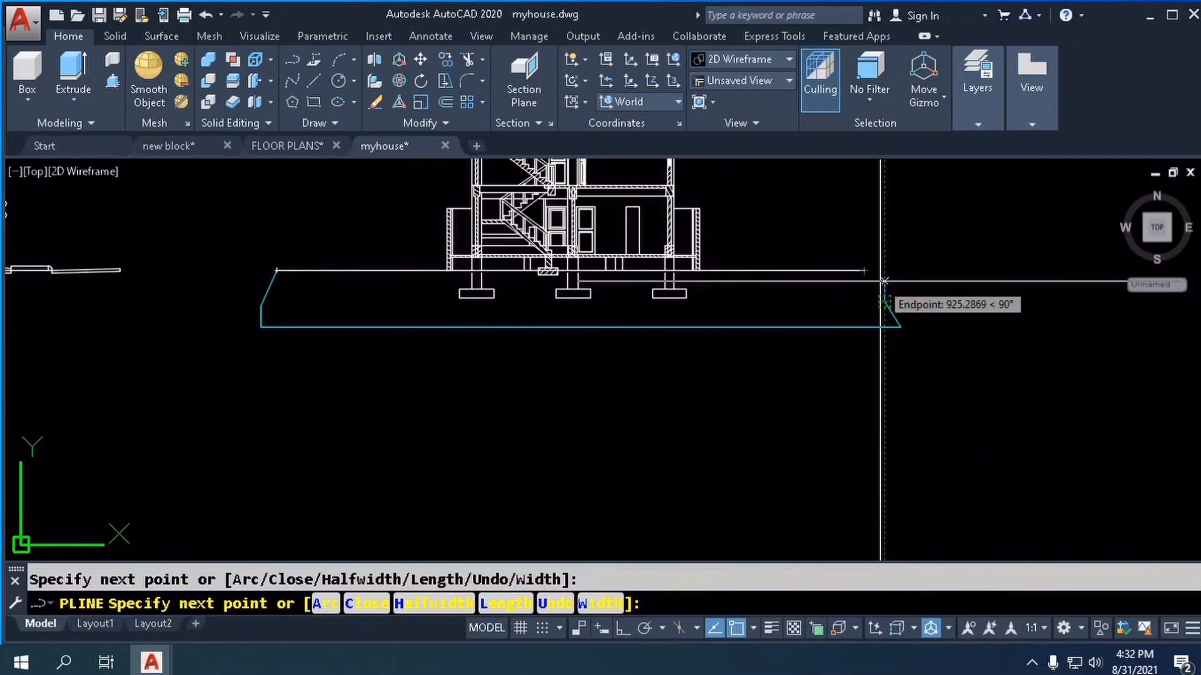
- Finish the irregular soil outline below the section's footings, ending the polyline at the far end of the ground line
{"action": "scroll", "coordinate": [884, 281], "scroll_direction": "up", "scroll_amount": 4}
{"action": "left_click", "coordinate": [885, 303]}
{"action": "left_click", "coordinate": [885, 283]}
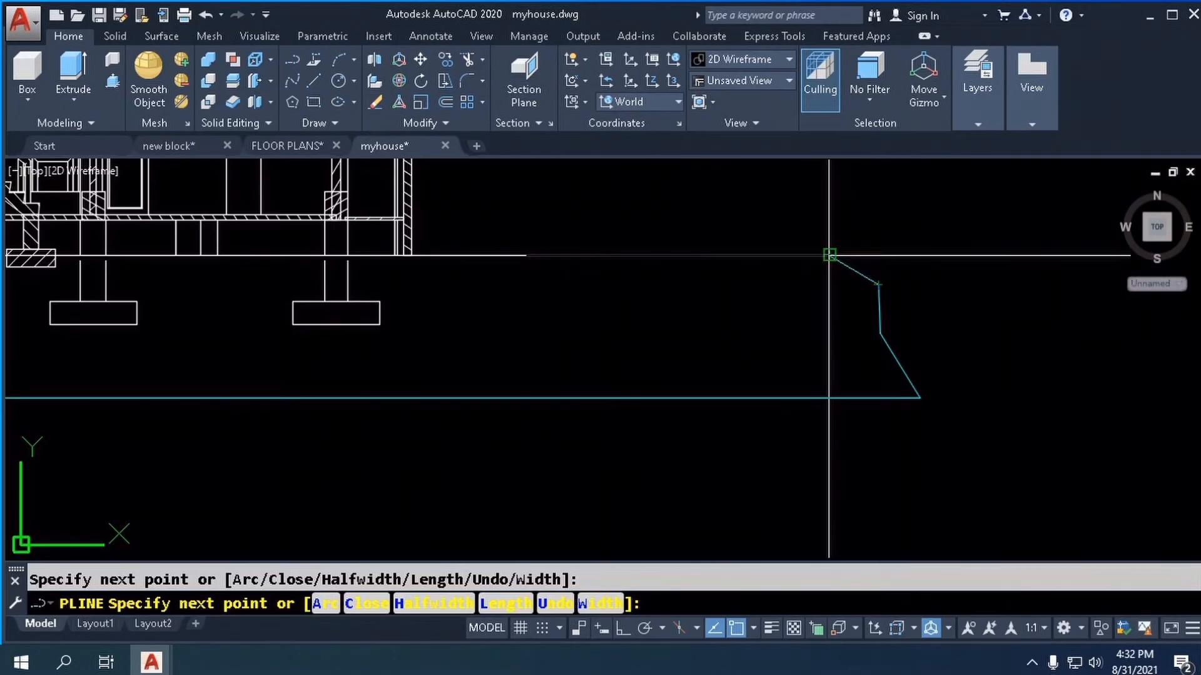
{"action": "left_click", "coordinate": [828, 255]}
{"action": "key", "text": "Return"}
{"action": "scroll", "coordinate": [871, 294], "scroll_direction": "down", "scroll_amount": 4}
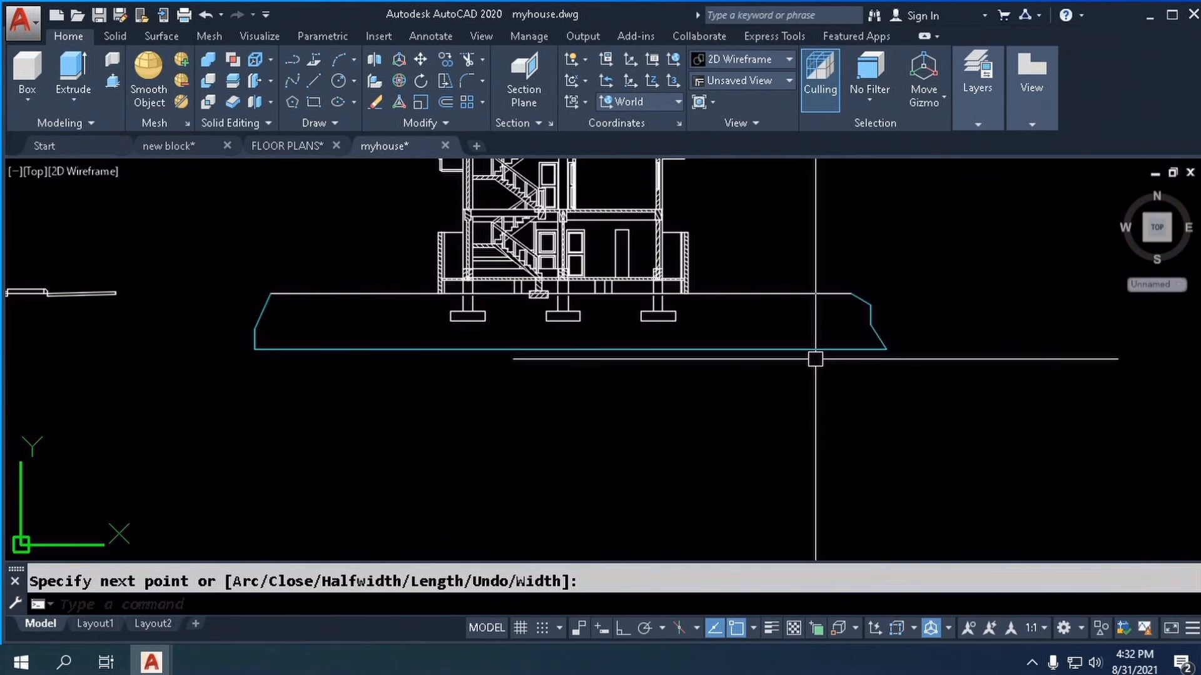
- Hatch the soil area inside the outline below the section with the EARTH pattern
{"action": "type", "text": "h"}
{"action": "key", "text": "Return"}
{"action": "left_click", "coordinate": [410, 106]}
{"action": "left_click", "coordinate": [372, 269]}
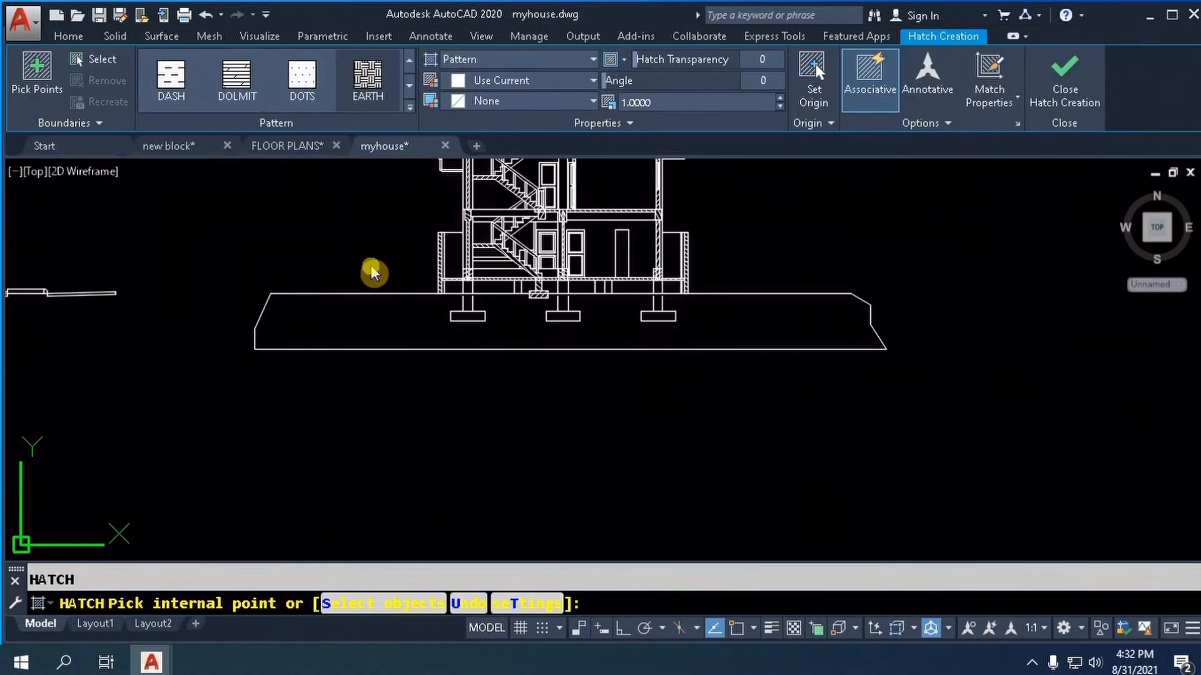
{"action": "scroll", "coordinate": [416, 317], "scroll_direction": "up", "scroll_amount": 2}
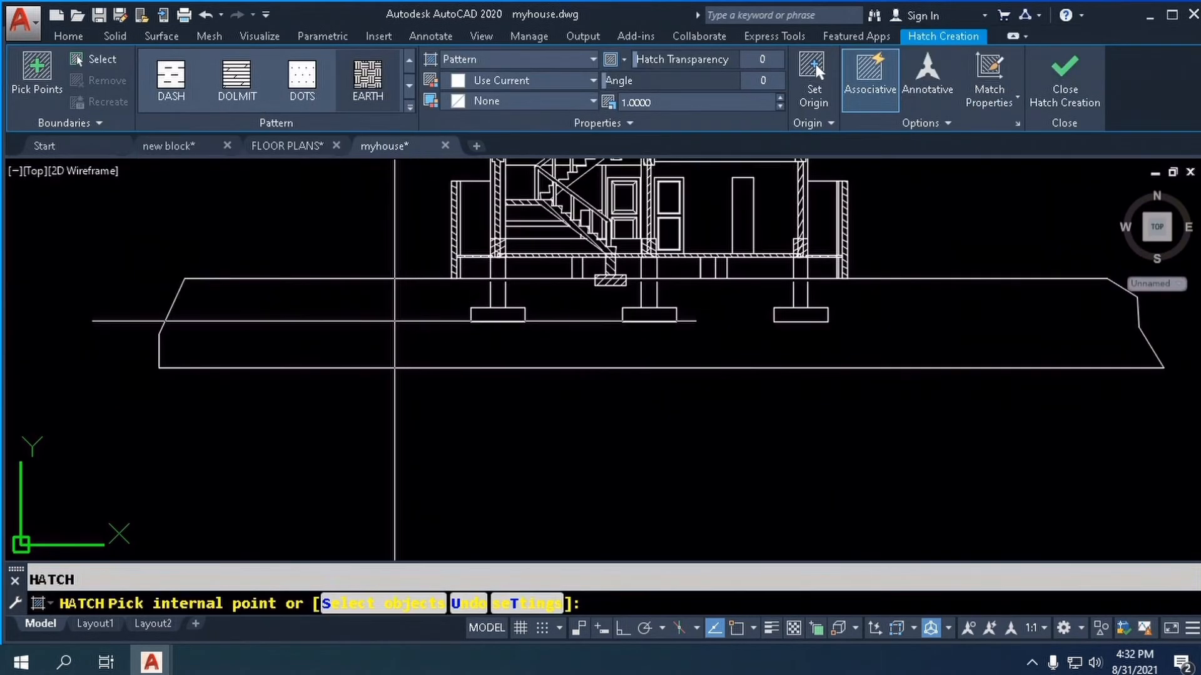
{"action": "left_click", "coordinate": [394, 321]}
{"action": "key", "text": "Return"}
- Set the soil hatch's scale to 50
{"action": "left_click", "coordinate": [677, 105]}
{"action": "type", "text": "5"}
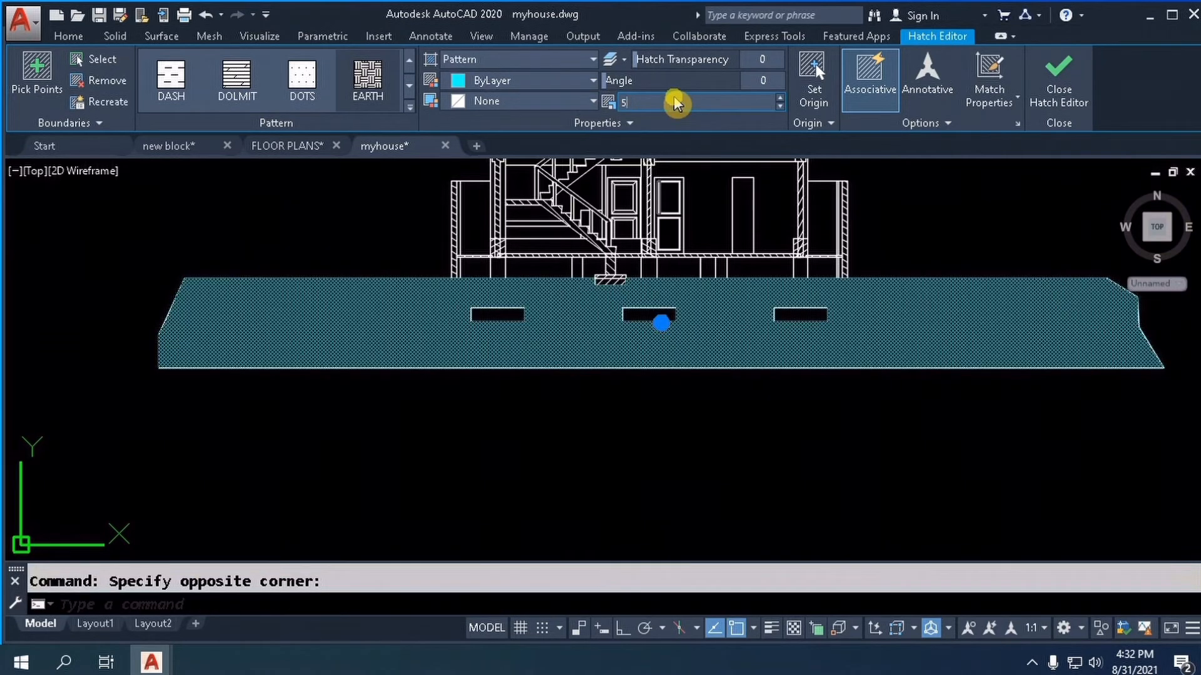
{"action": "type", "text": "0"}
{"action": "key", "text": "Return"}
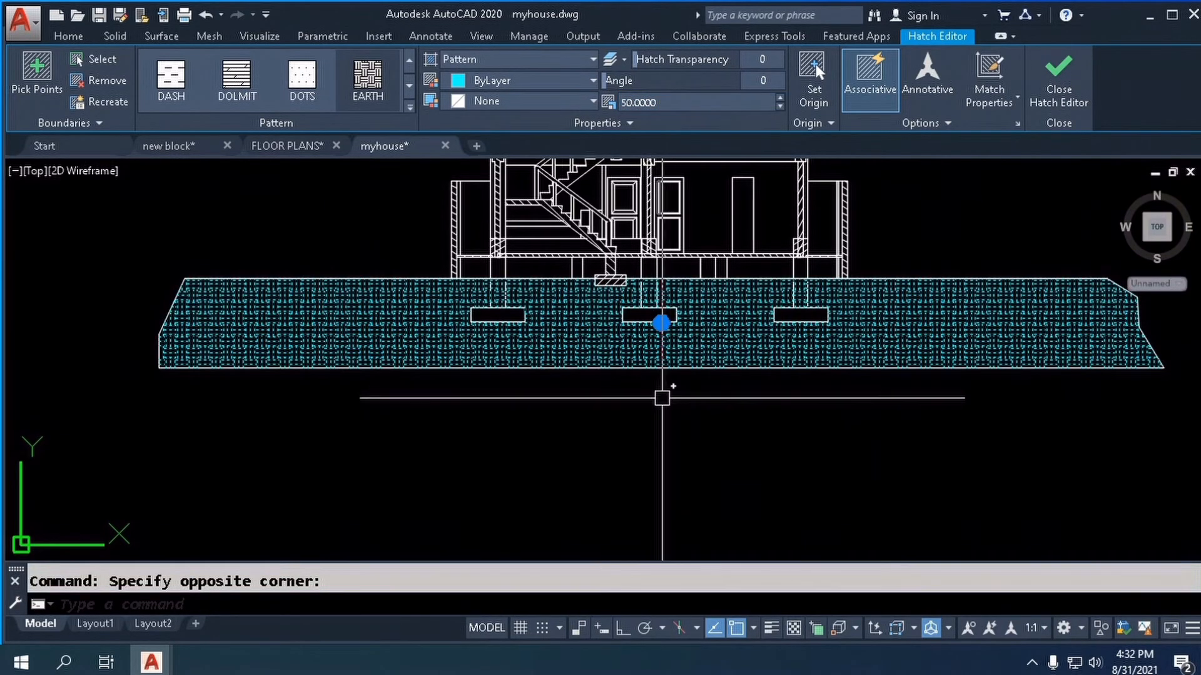
{"action": "key", "text": "Escape"}
{"action": "scroll", "coordinate": [643, 369], "scroll_direction": "up", "scroll_amount": 1}
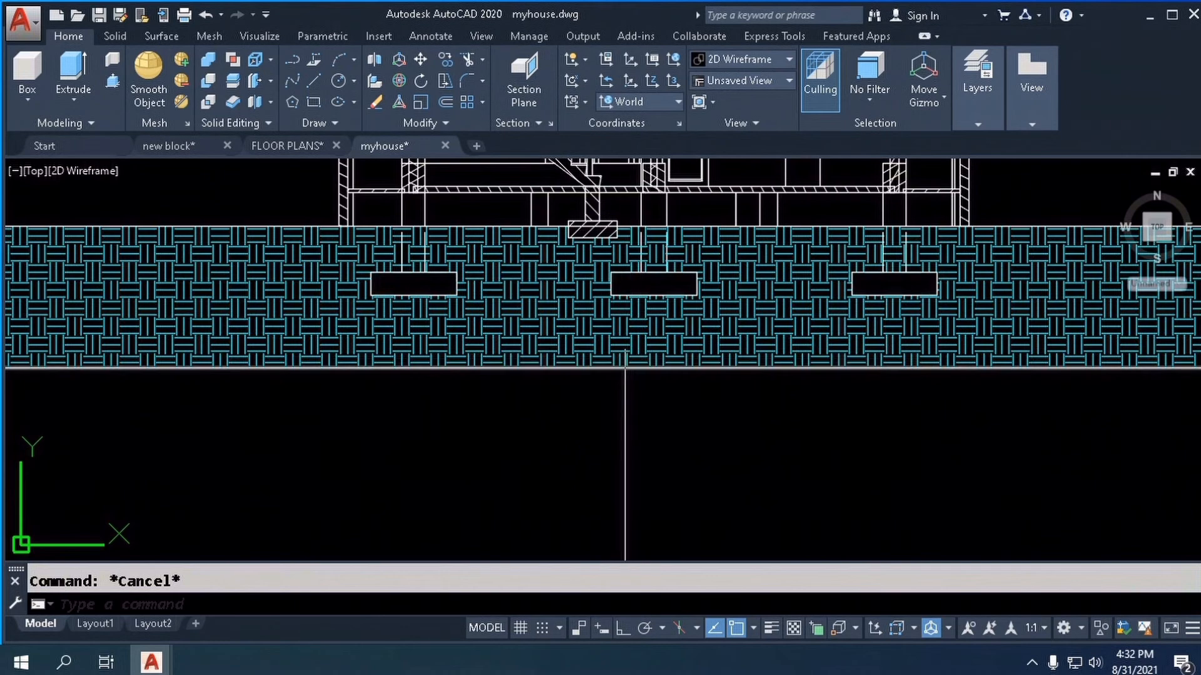
{"action": "scroll", "coordinate": [624, 326], "scroll_direction": "down", "scroll_amount": 3}
{"action": "scroll", "coordinate": [797, 344], "scroll_direction": "down", "scroll_amount": 3}
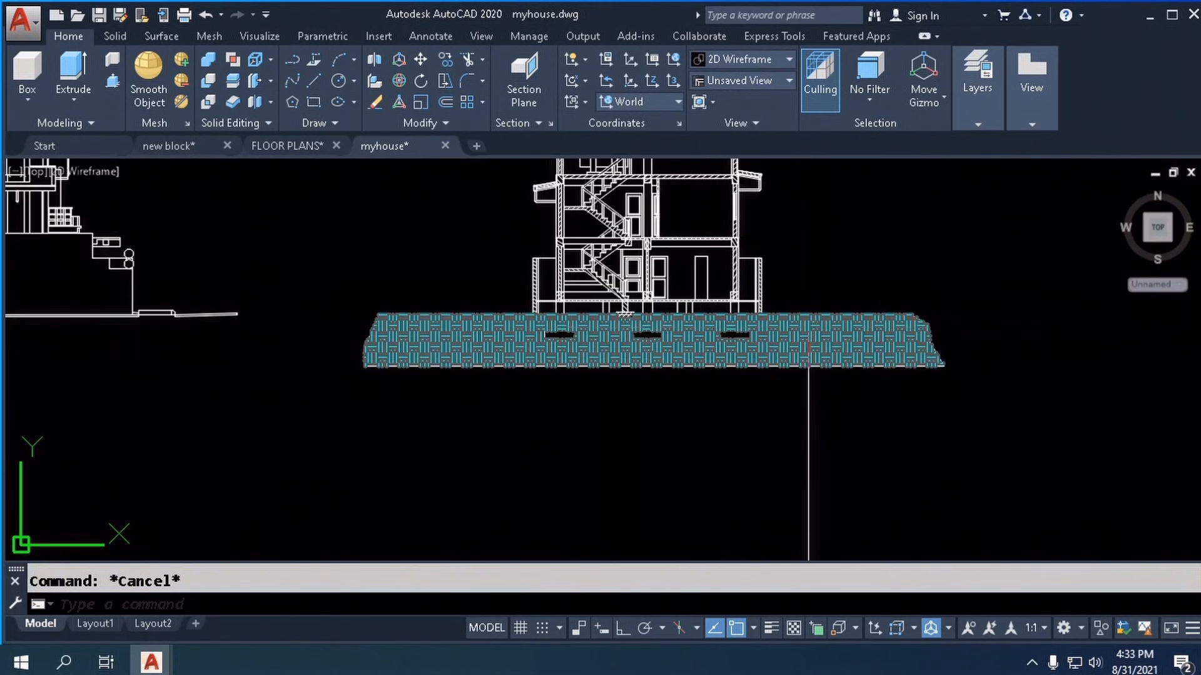
- Identify the layer properties entry for the section's slab hatch and set the MD_Hatching layer's colour to magenta
{"action": "scroll", "coordinate": [695, 348], "scroll_direction": "up", "scroll_amount": 8}
{"action": "scroll", "coordinate": [694, 347], "scroll_direction": "up", "scroll_amount": 1}
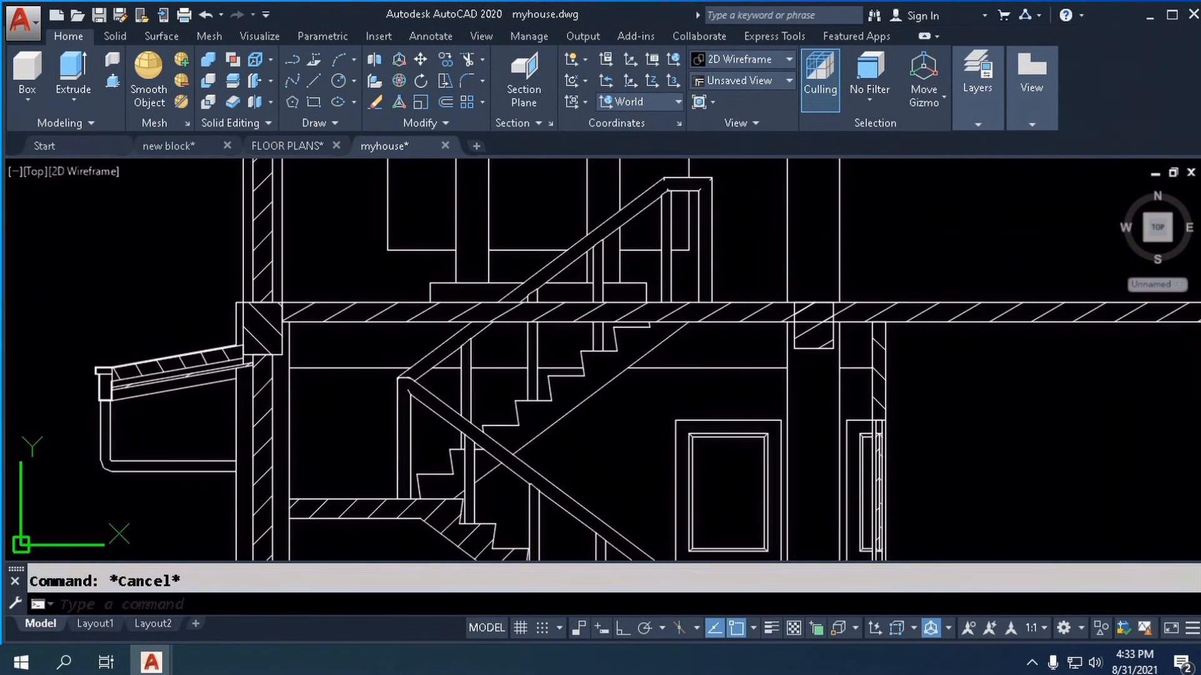
{"action": "scroll", "coordinate": [463, 307], "scroll_direction": "up", "scroll_amount": 4}
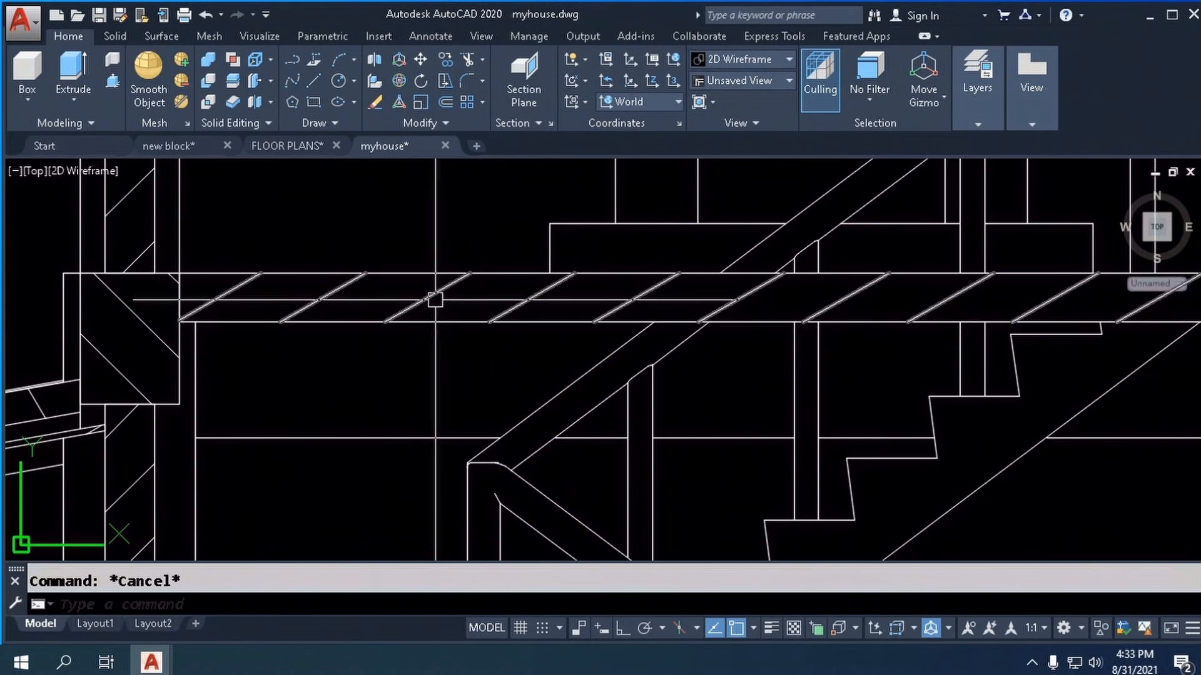
{"action": "left_click", "coordinate": [435, 300]}
{"action": "key", "text": "Escape"}
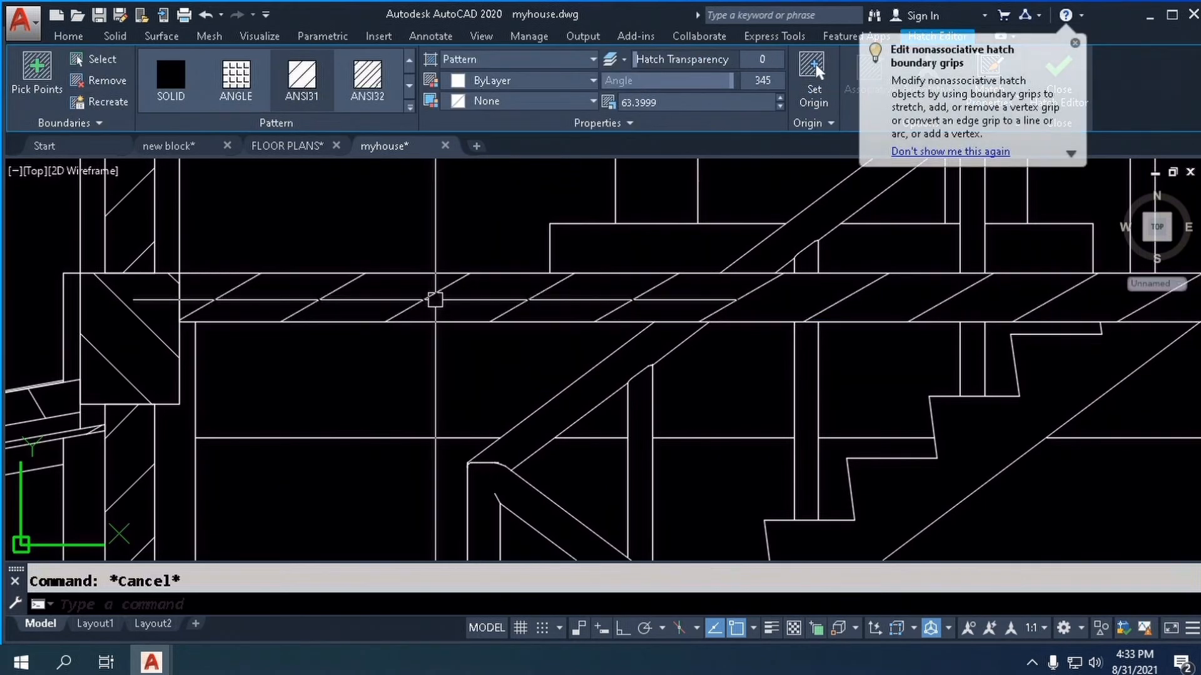
{"action": "type", "text": "la"}
{"action": "key", "text": "Return"}
{"action": "left_click", "coordinate": [561, 297]}
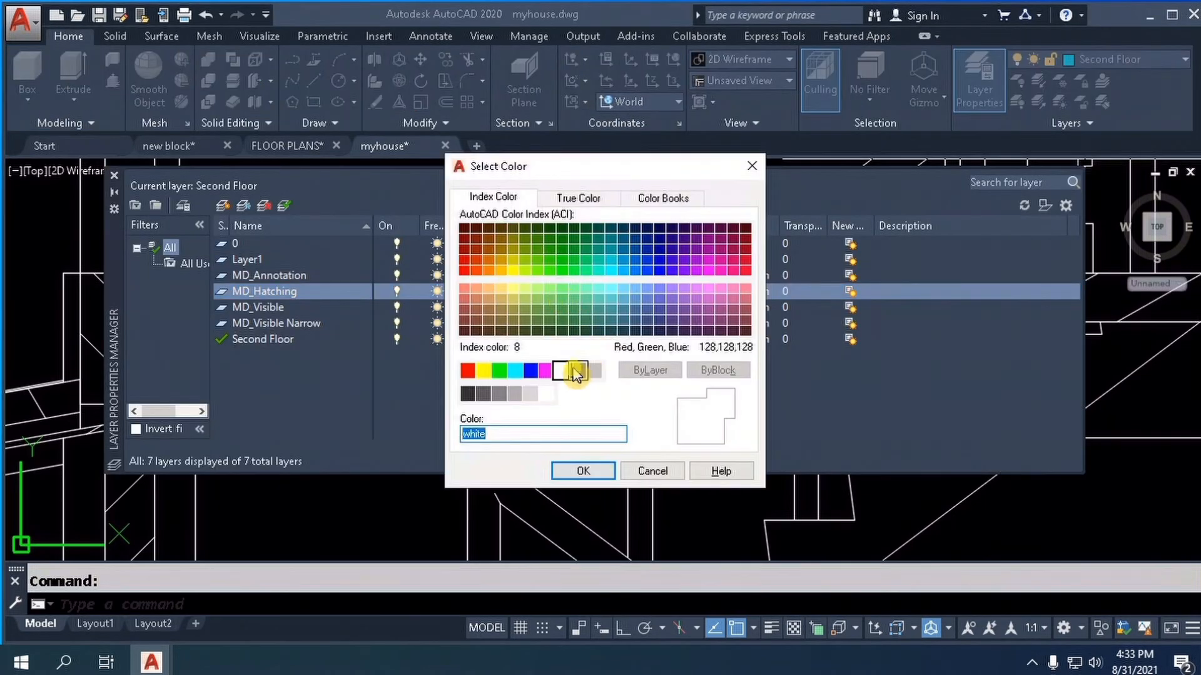
{"action": "left_click", "coordinate": [544, 371]}
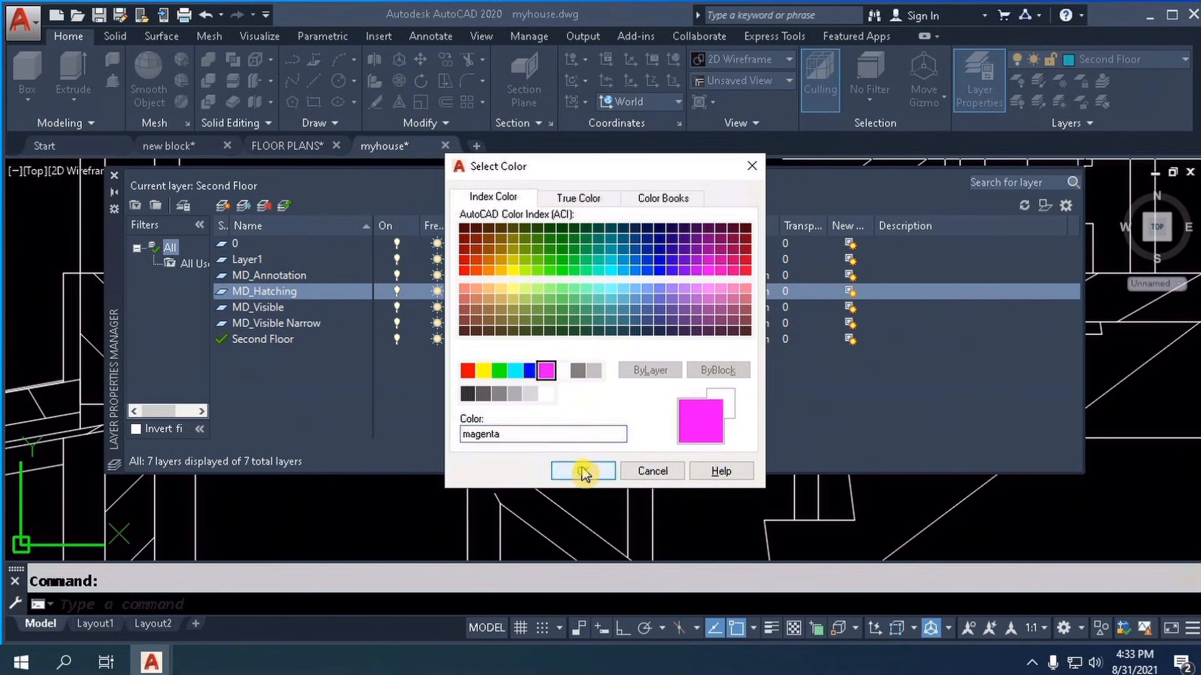
{"action": "left_click", "coordinate": [583, 472]}
- Set the MD_Hatching layer's lineweight to 0.09 mm and close the layer properties
{"action": "left_click", "coordinate": [741, 293]}
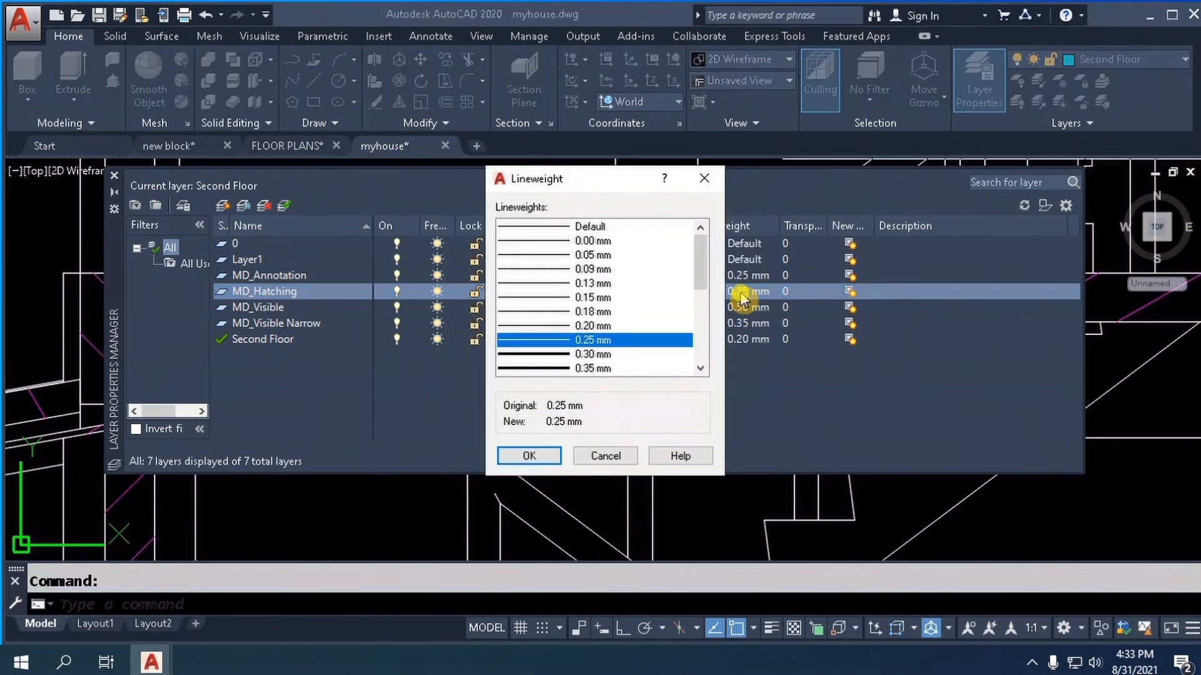
{"action": "left_click", "coordinate": [597, 270]}
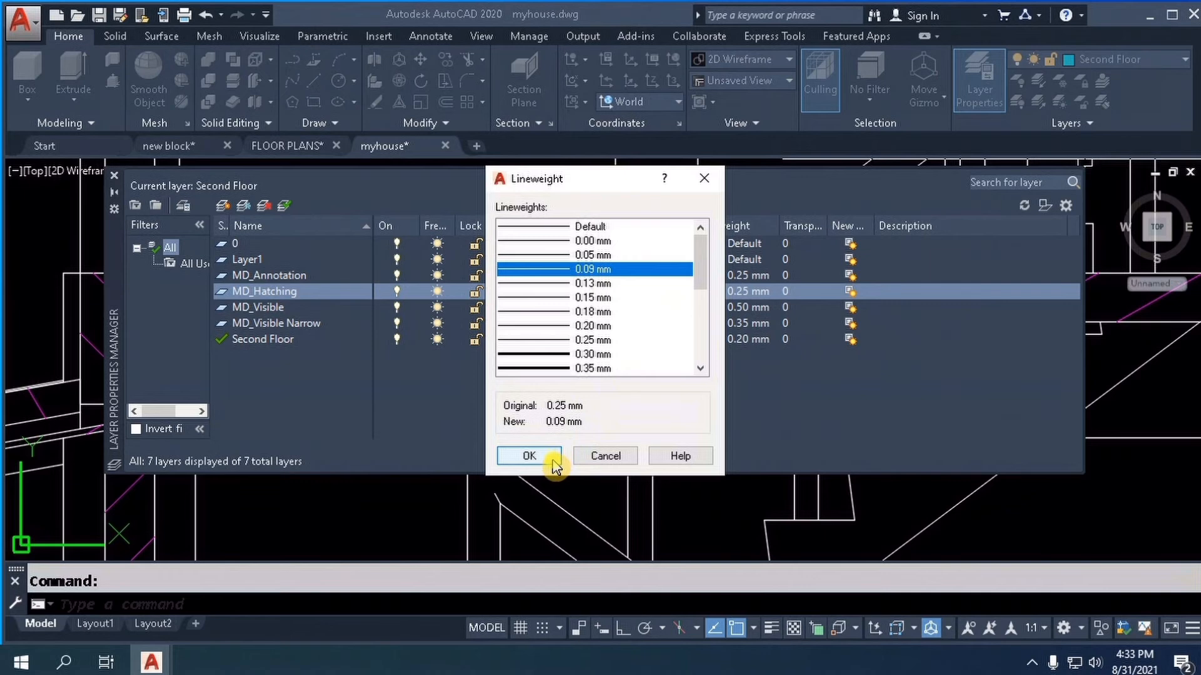
{"action": "left_click", "coordinate": [529, 456]}
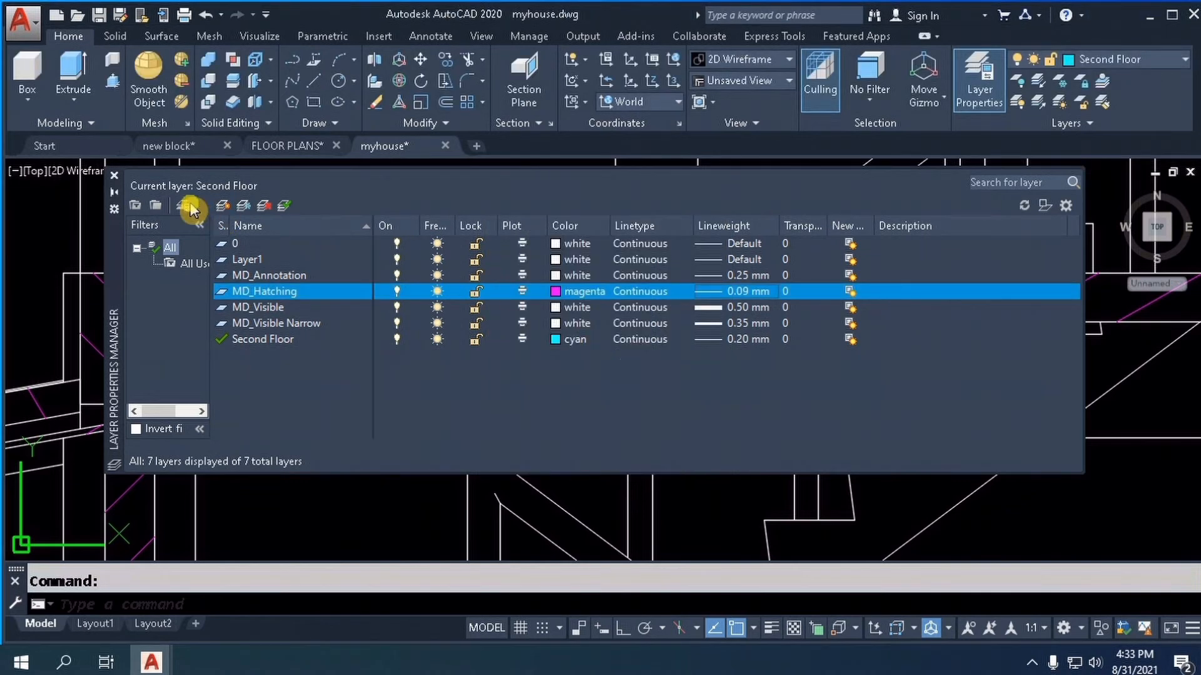
{"action": "left_click", "coordinate": [115, 179]}
- Set the hatch scale of the cut lower stair flight in the section to 10, trying 20 first
{"action": "scroll", "coordinate": [505, 294], "scroll_direction": "down", "scroll_amount": 3}
{"action": "scroll", "coordinate": [506, 293], "scroll_direction": "up", "scroll_amount": 5}
{"action": "scroll", "coordinate": [505, 293], "scroll_direction": "down", "scroll_amount": 6}
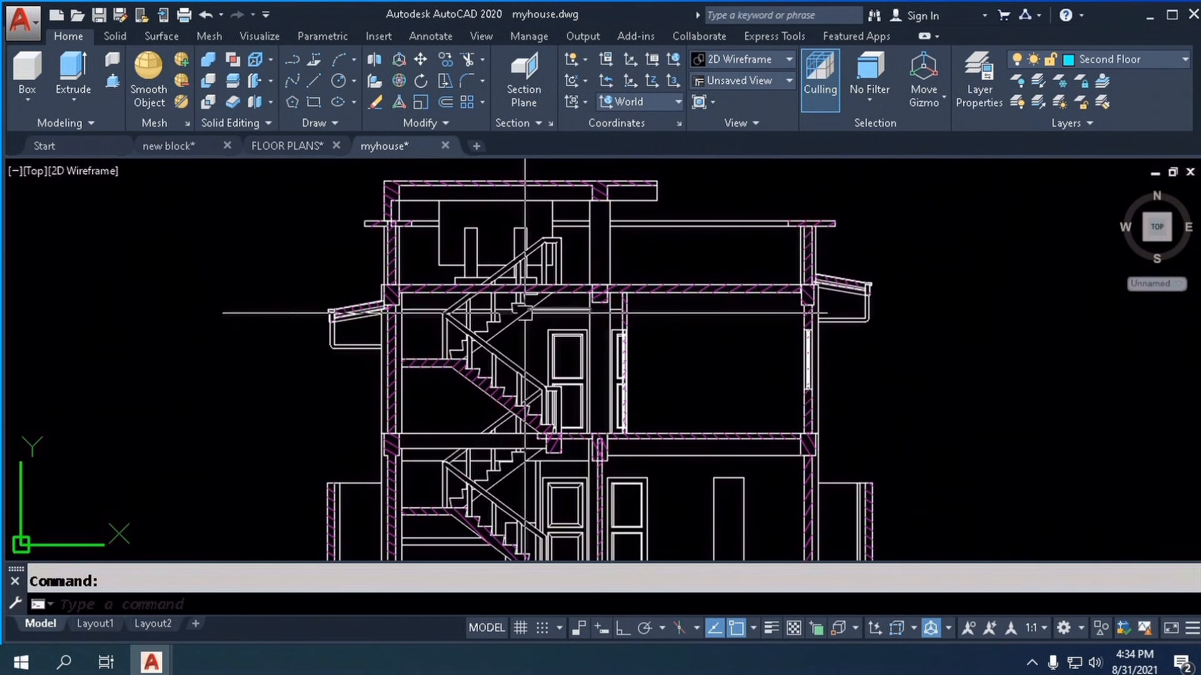
{"action": "scroll", "coordinate": [527, 315], "scroll_direction": "up", "scroll_amount": 6}
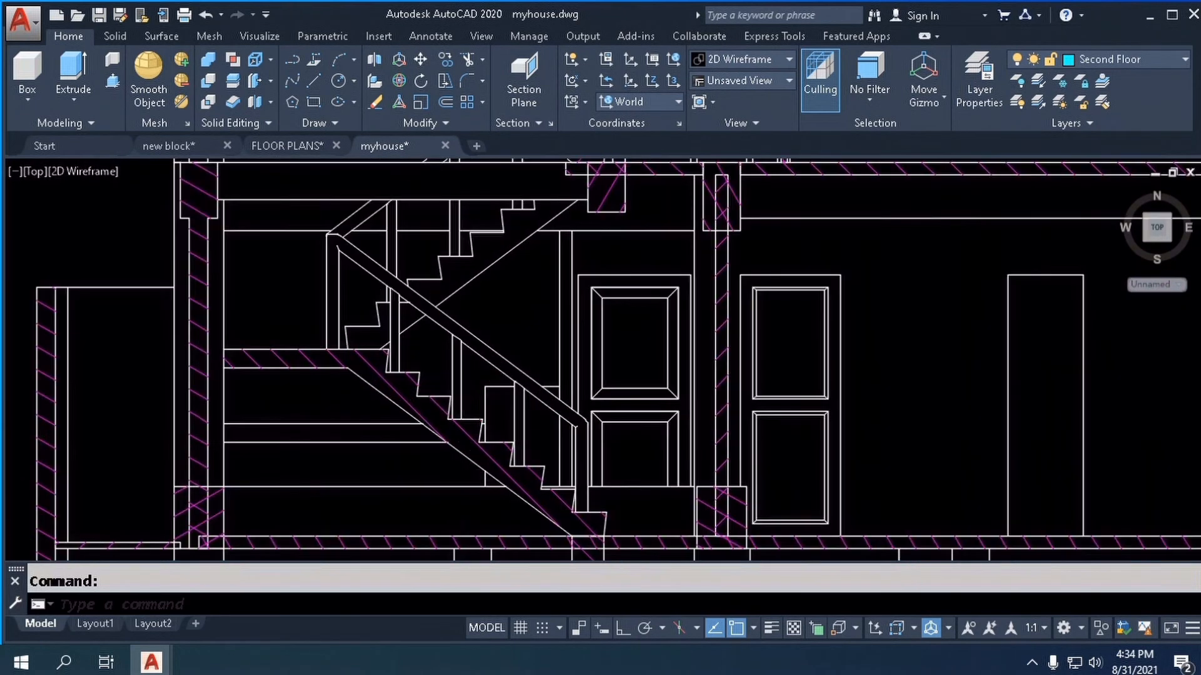
{"action": "left_click", "coordinate": [620, 536]}
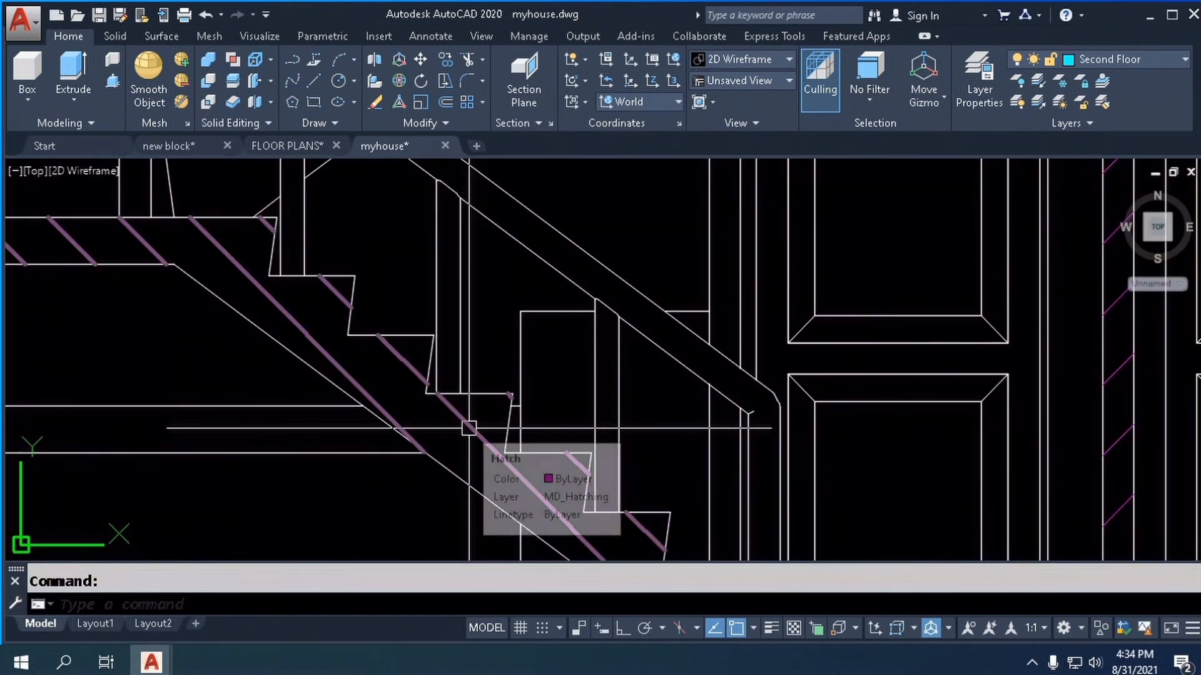
{"action": "left_click", "coordinate": [482, 443]}
{"action": "left_click", "coordinate": [469, 429]}
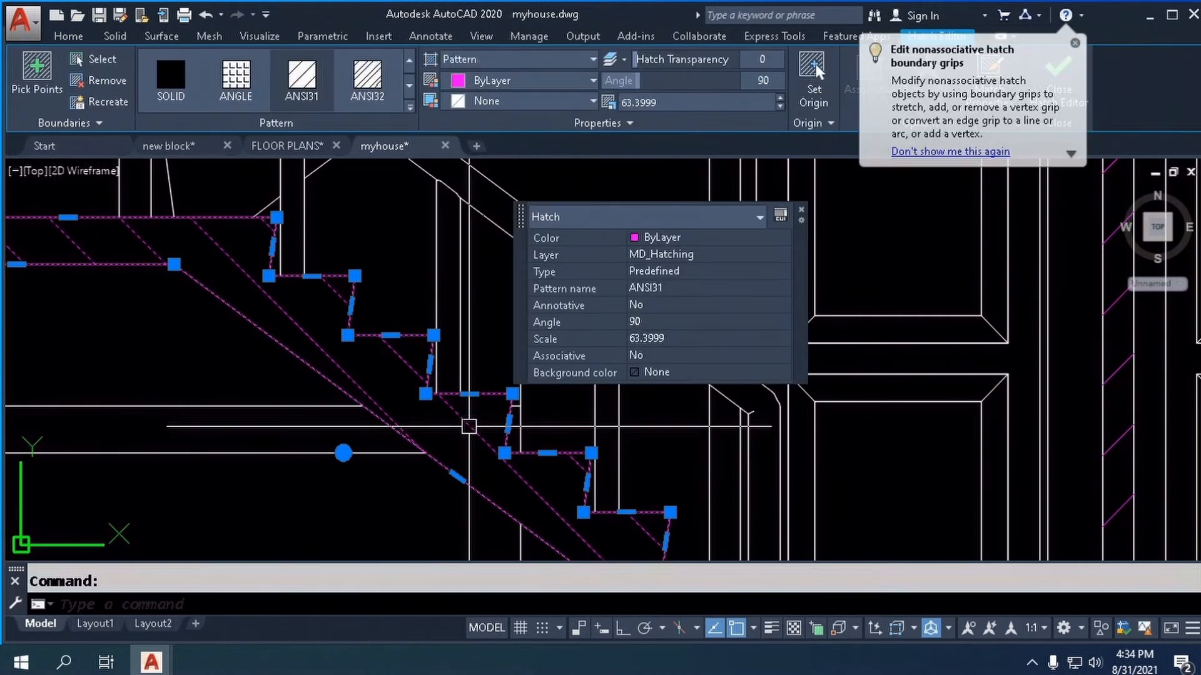
{"action": "left_click", "coordinate": [690, 338]}
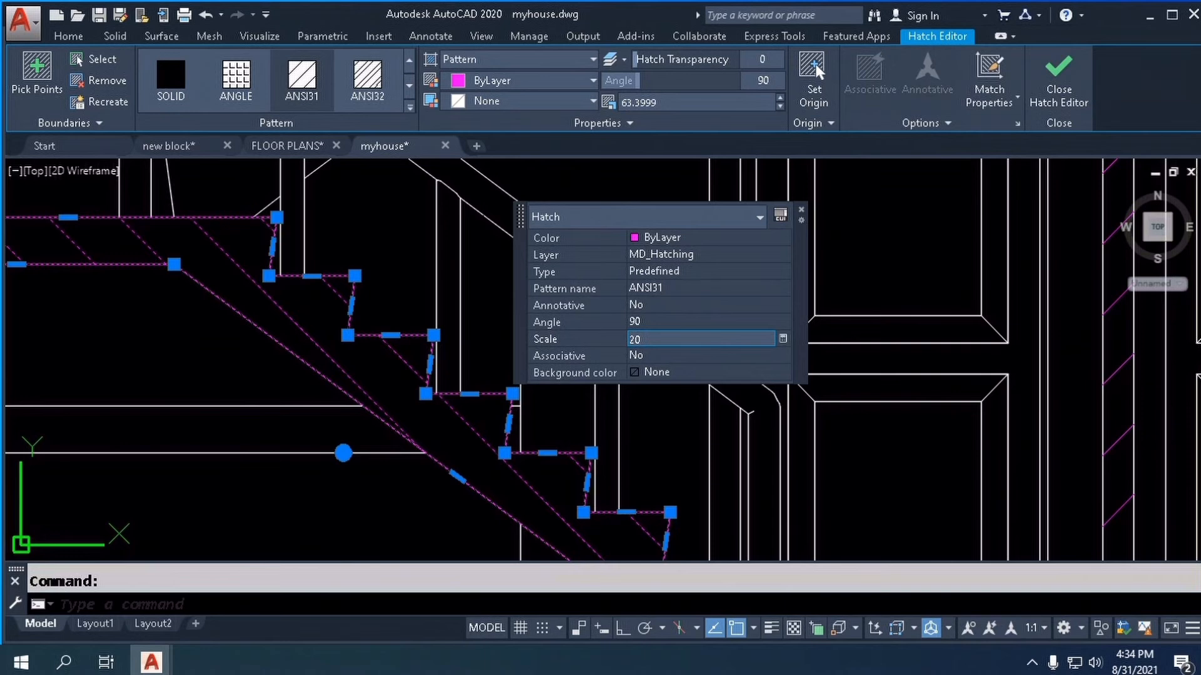
{"action": "key", "text": "Return"}
{"action": "left_click", "coordinate": [687, 339]}
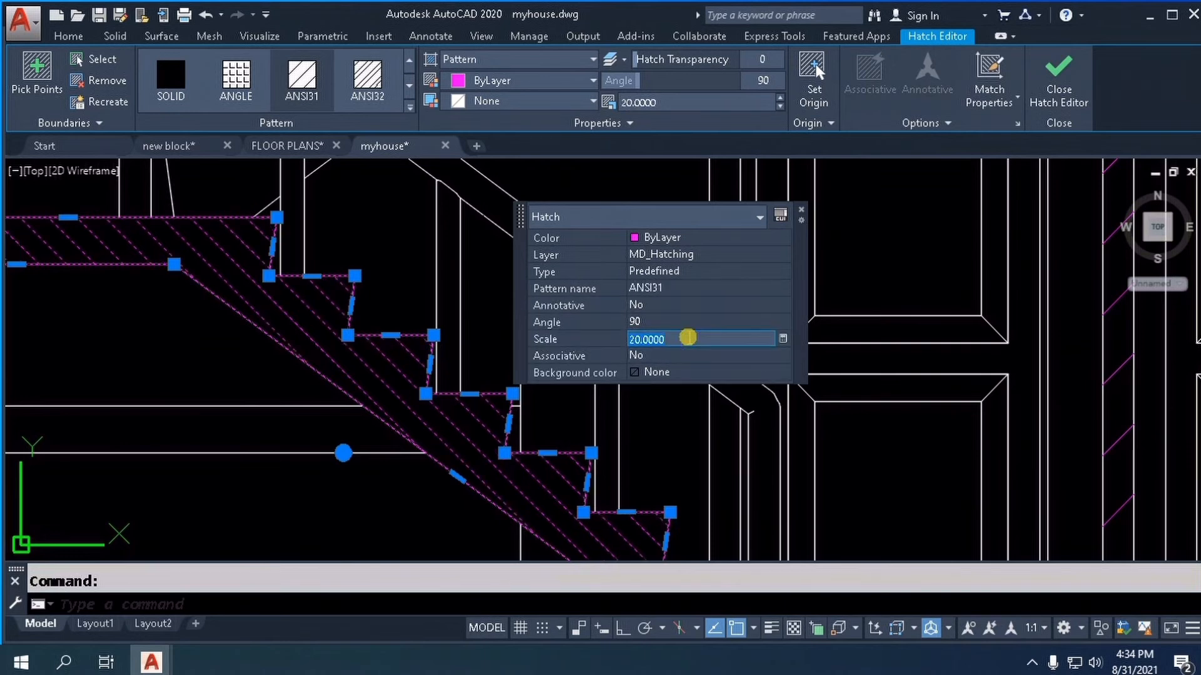
{"action": "key", "text": "Return"}
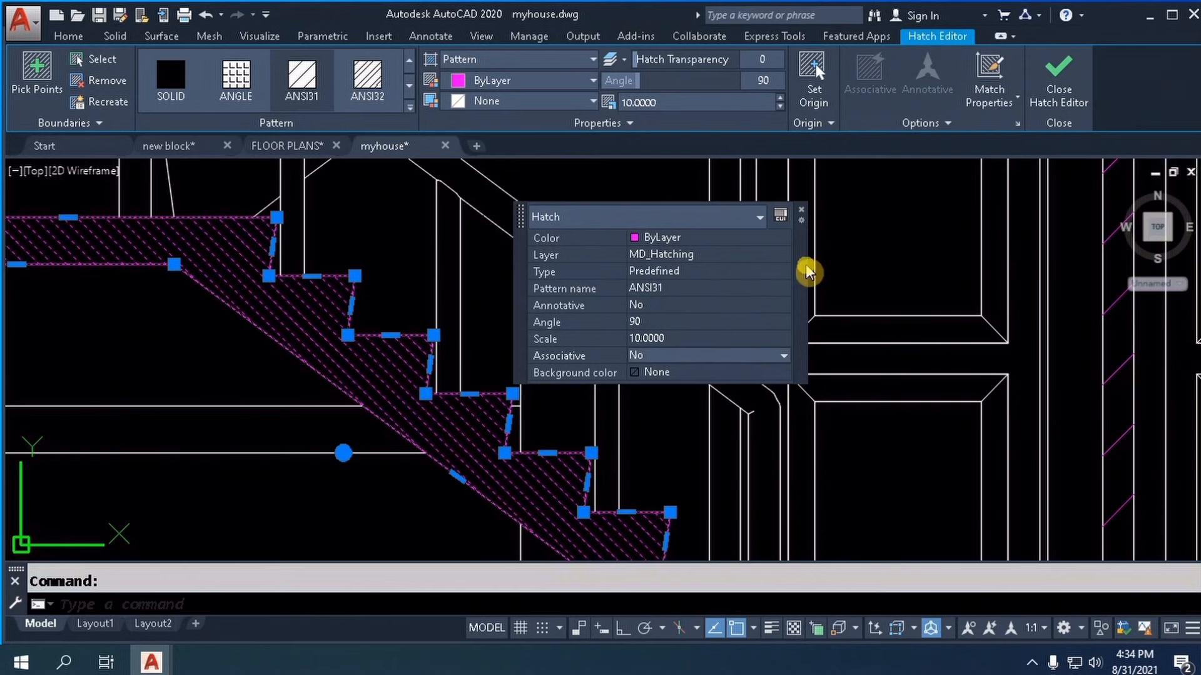
{"action": "left_click", "coordinate": [801, 211]}
{"action": "key", "text": "Escape"}
- Set the hatch scale of the ground-floor interior wall beside the stair to 10
{"action": "scroll", "coordinate": [664, 331], "scroll_direction": "down", "scroll_amount": 5}
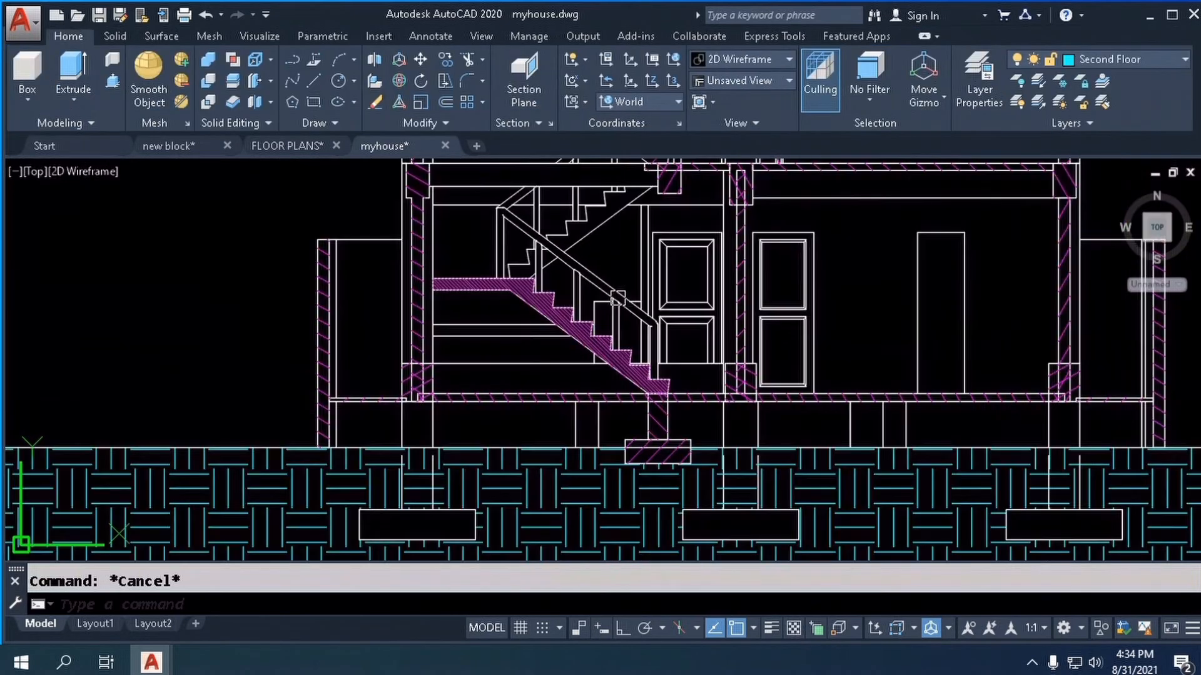
{"action": "scroll", "coordinate": [616, 299], "scroll_direction": "up", "scroll_amount": 4}
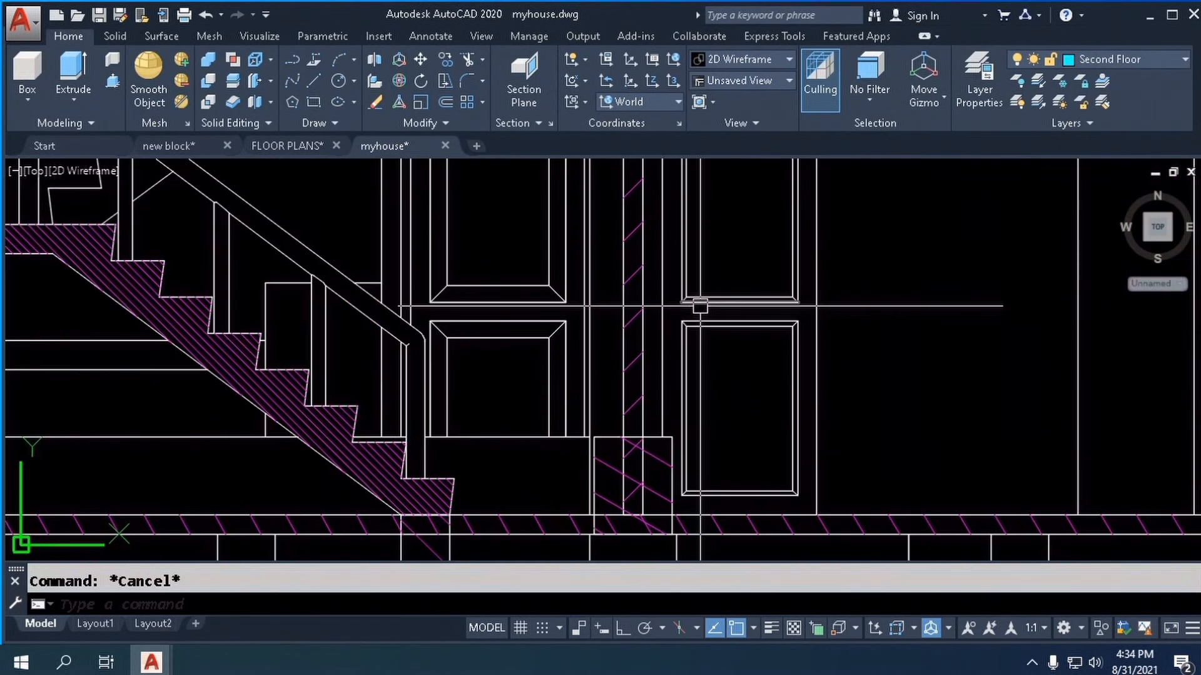
{"action": "left_click", "coordinate": [642, 318]}
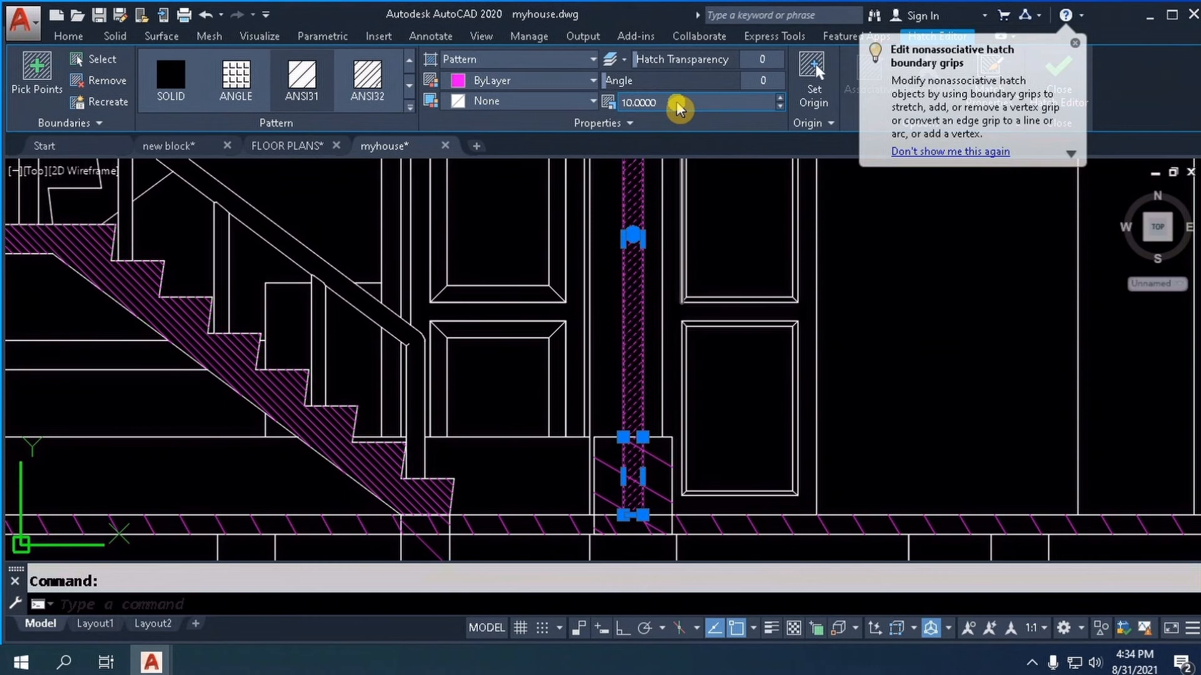
{"action": "key", "text": "Escape"}
- Match the lower stair hatch's properties onto the ground-floor slab hatch and the outer boundary wall hatch
{"action": "scroll", "coordinate": [406, 381], "scroll_direction": "down", "scroll_amount": 2}
{"action": "scroll", "coordinate": [406, 381], "scroll_direction": "up", "scroll_amount": 1}
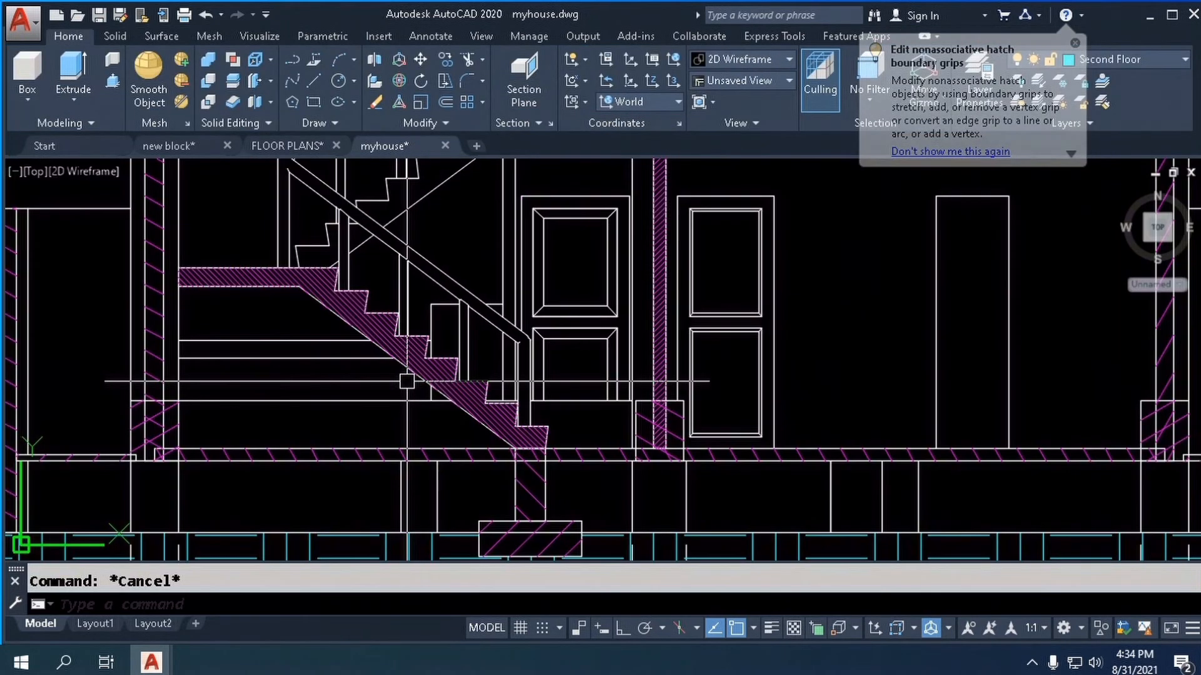
{"action": "type", "text": "ma"}
{"action": "key", "text": "Return"}
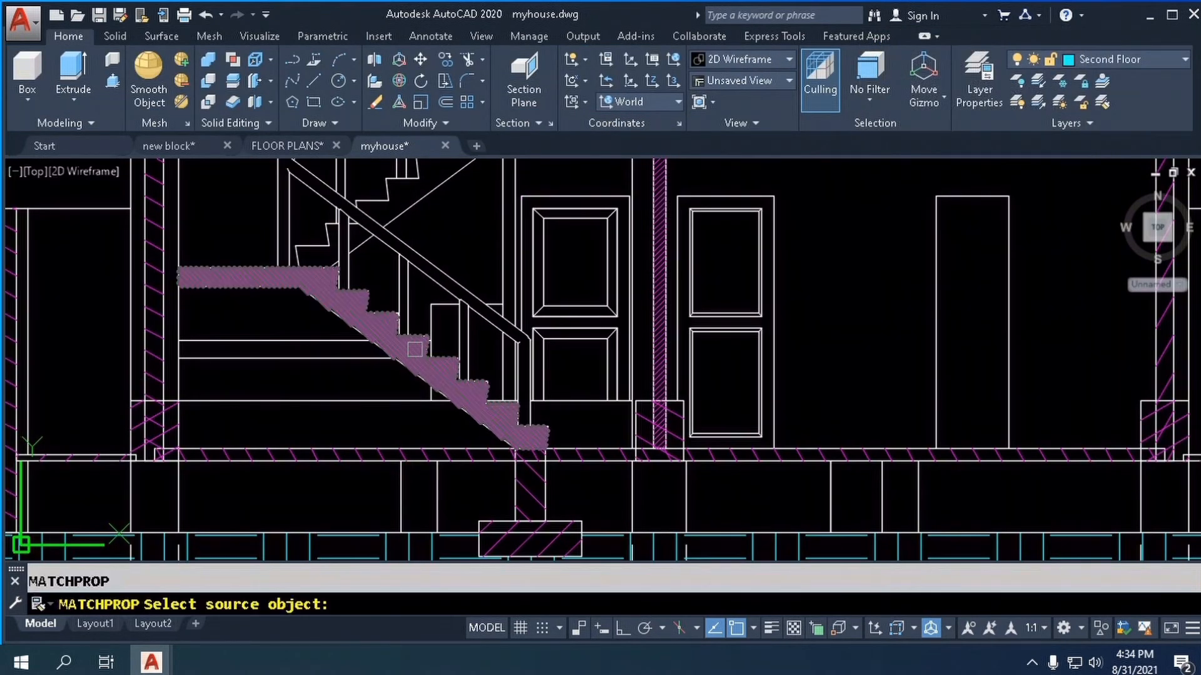
{"action": "left_click", "coordinate": [415, 355]}
{"action": "scroll", "coordinate": [311, 446], "scroll_direction": "up", "scroll_amount": 6}
{"action": "left_click", "coordinate": [312, 482]}
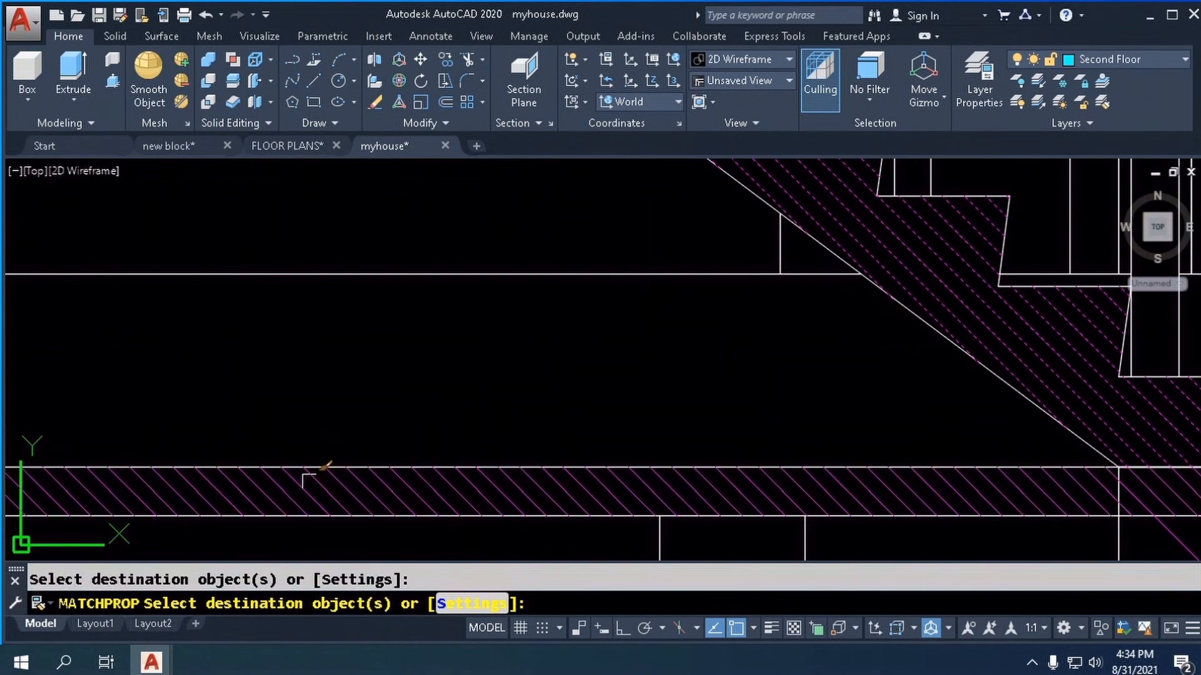
{"action": "scroll", "coordinate": [315, 483], "scroll_direction": "down", "scroll_amount": 5}
{"action": "scroll", "coordinate": [719, 452], "scroll_direction": "up", "scroll_amount": 5}
{"action": "left_click", "coordinate": [773, 426]}
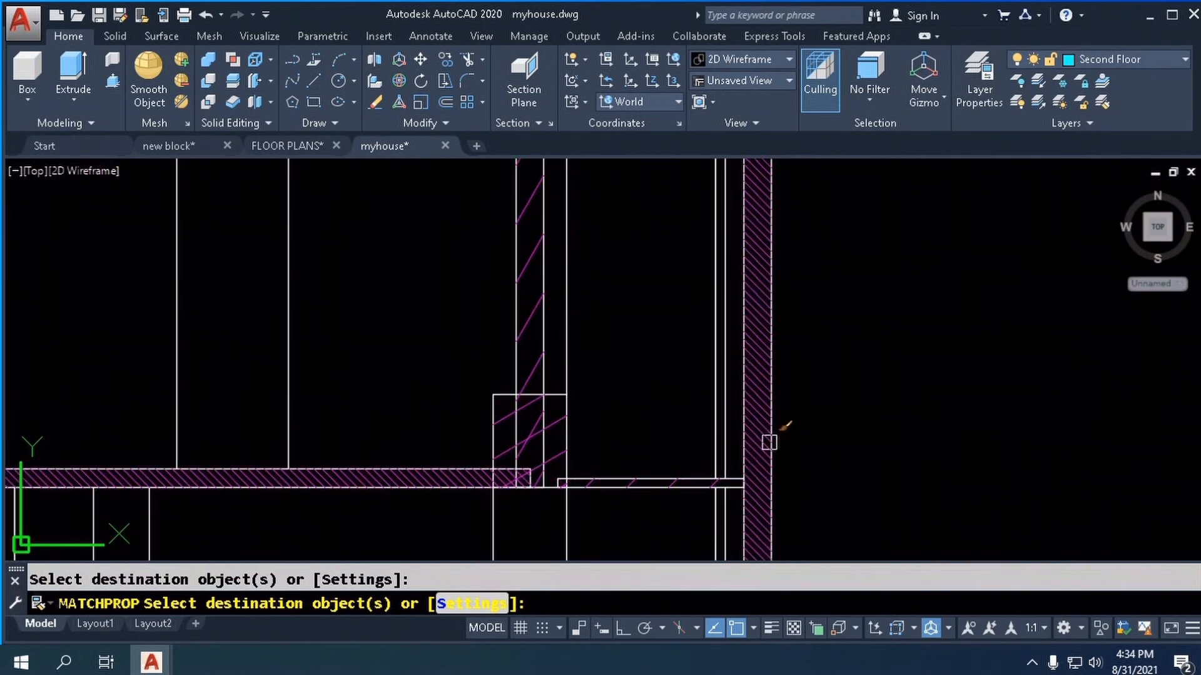
- Continue matching the stair hatch's properties onto the upper-storey slab, beam, wall, sloped canopy and stair hatches
{"action": "scroll", "coordinate": [769, 443], "scroll_direction": "down", "scroll_amount": 6}
{"action": "scroll", "coordinate": [411, 219], "scroll_direction": "up", "scroll_amount": 6}
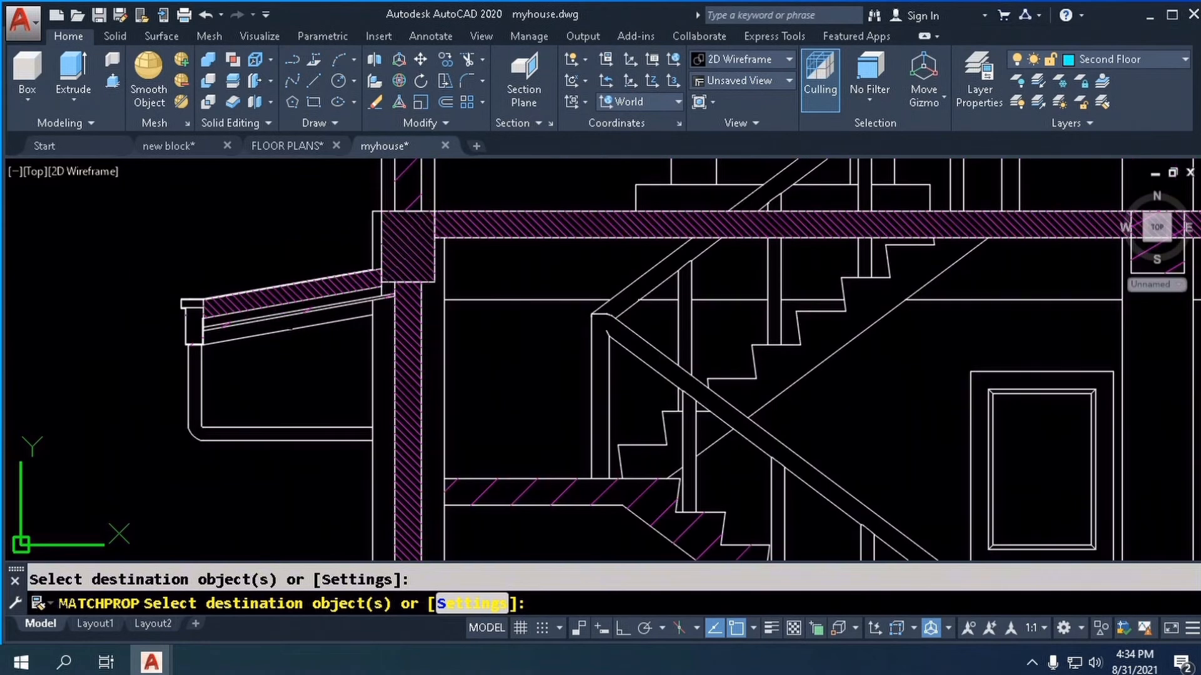
{"action": "scroll", "coordinate": [436, 254], "scroll_direction": "down", "scroll_amount": 4}
{"action": "scroll", "coordinate": [434, 194], "scroll_direction": "down", "scroll_amount": 3}
{"action": "scroll", "coordinate": [474, 197], "scroll_direction": "up", "scroll_amount": 8}
{"action": "scroll", "coordinate": [497, 192], "scroll_direction": "down", "scroll_amount": 5}
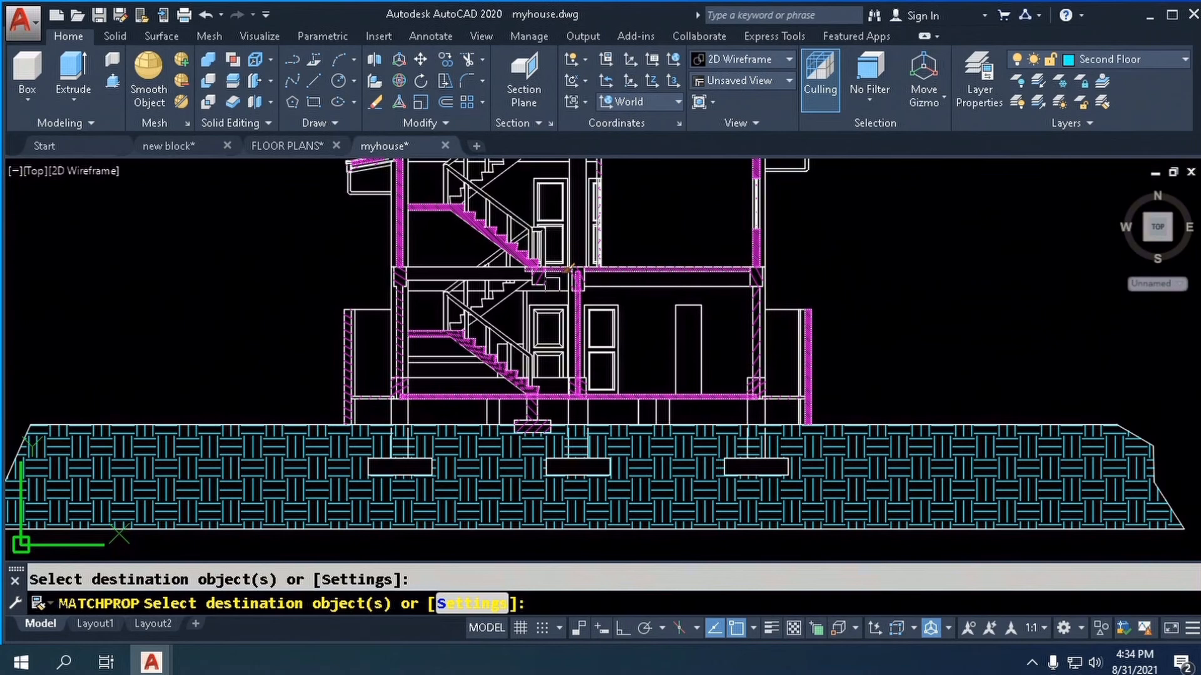
{"action": "scroll", "coordinate": [500, 353], "scroll_direction": "down", "scroll_amount": 4}
{"action": "scroll", "coordinate": [477, 370], "scroll_direction": "up", "scroll_amount": 5}
{"action": "scroll", "coordinate": [483, 350], "scroll_direction": "up", "scroll_amount": 6}
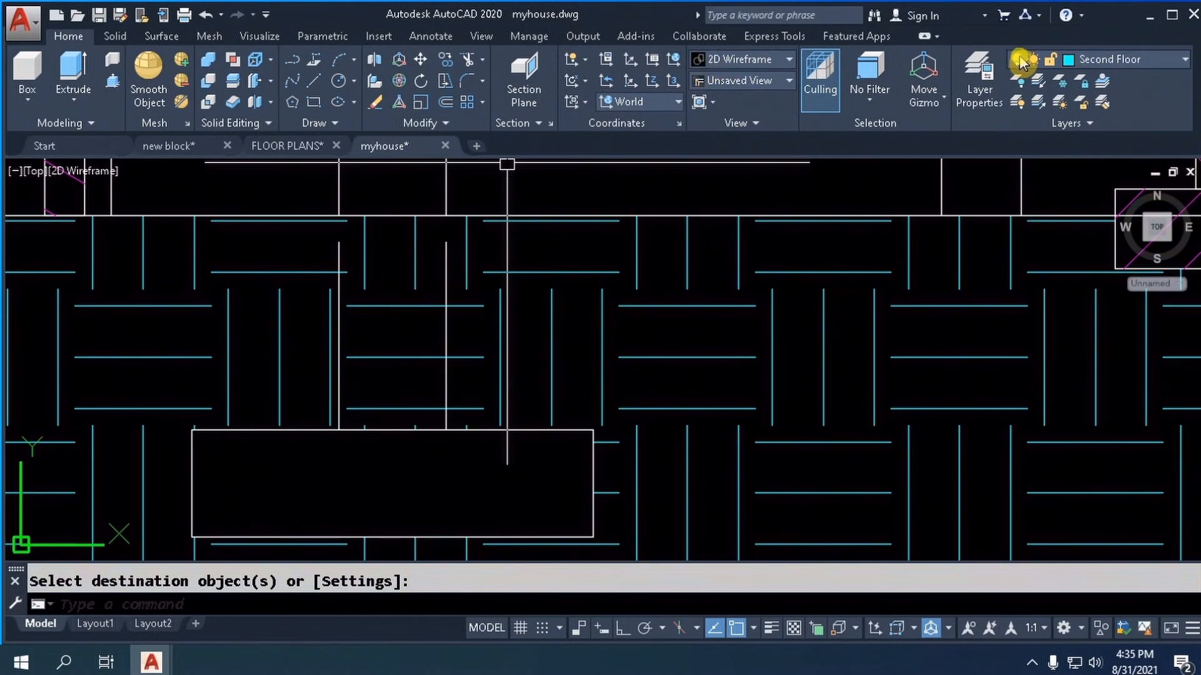
- Set the MD_Visible layer's colour to yellow
{"action": "left_click", "coordinate": [978, 78]}
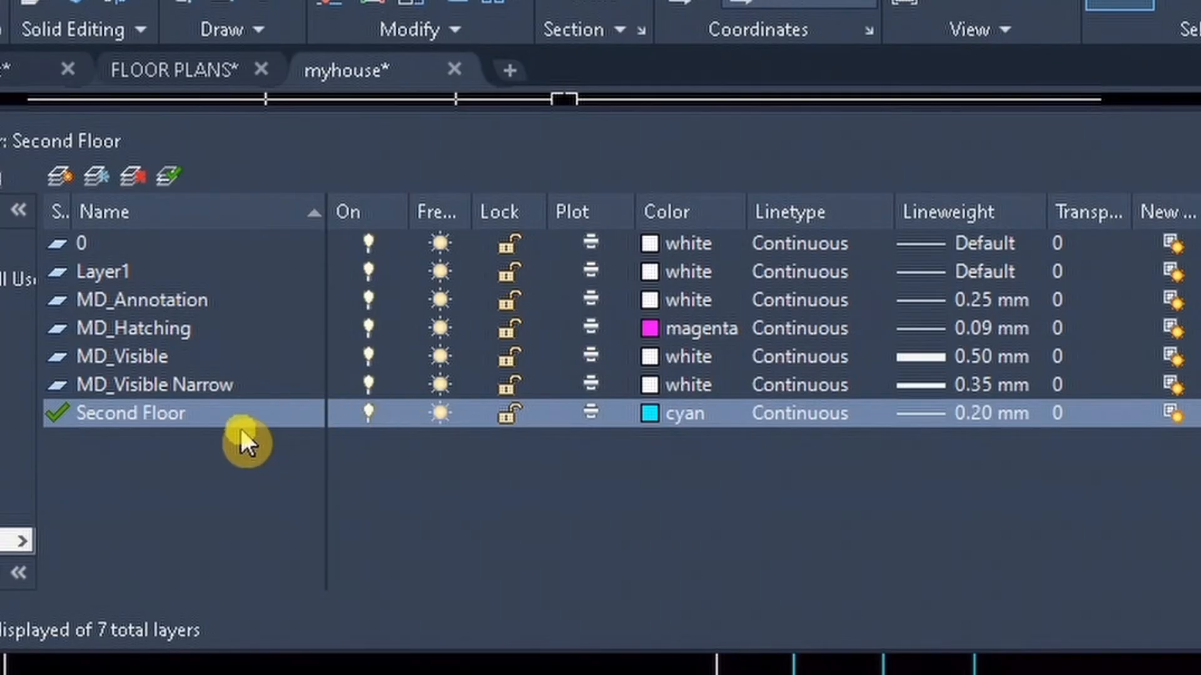
{"action": "left_click", "coordinate": [165, 357]}
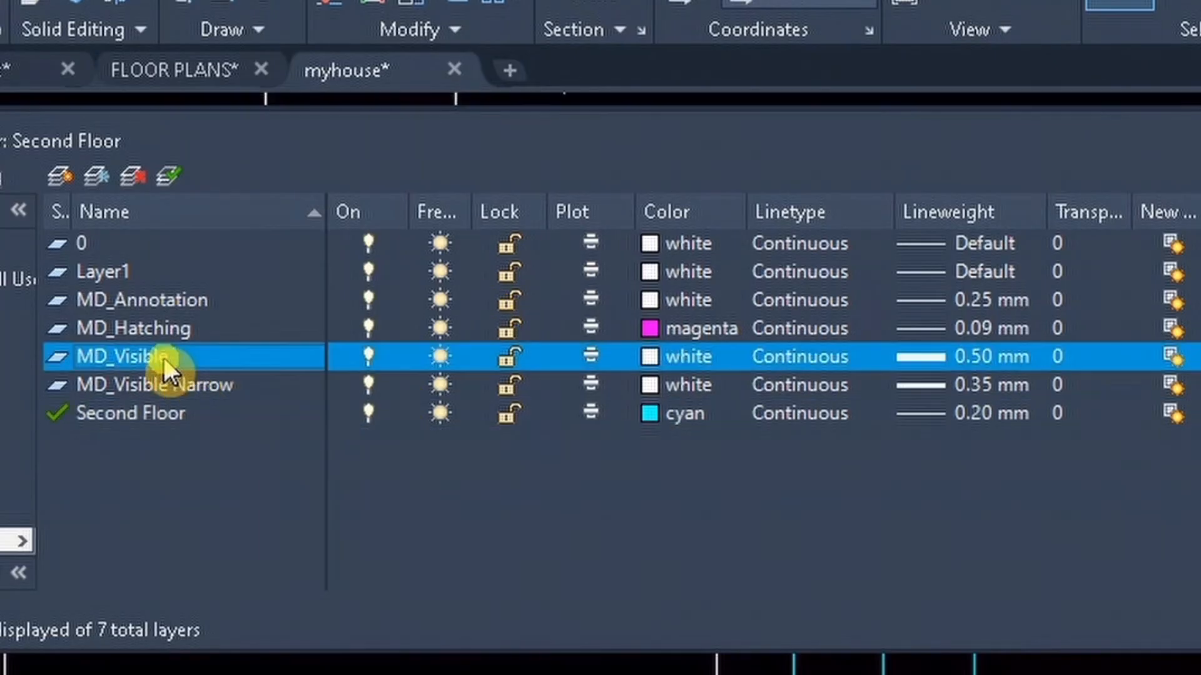
{"action": "left_click", "coordinate": [650, 358]}
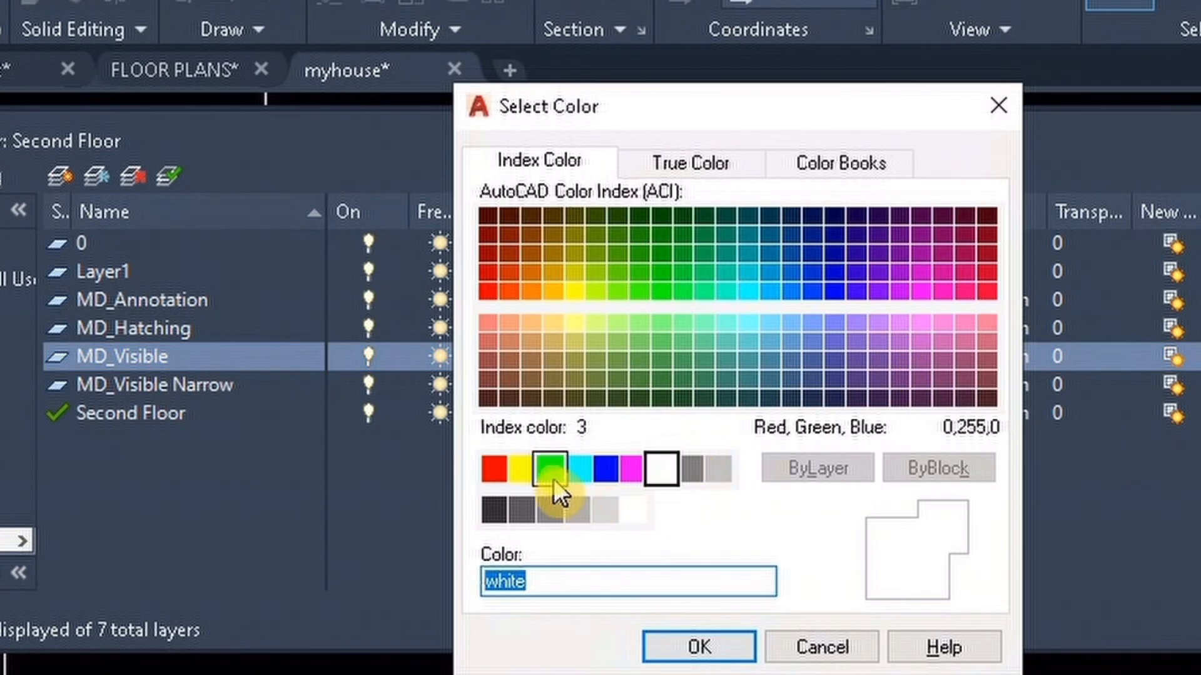
{"action": "left_click", "coordinate": [530, 474]}
{"action": "left_click", "coordinate": [696, 646]}
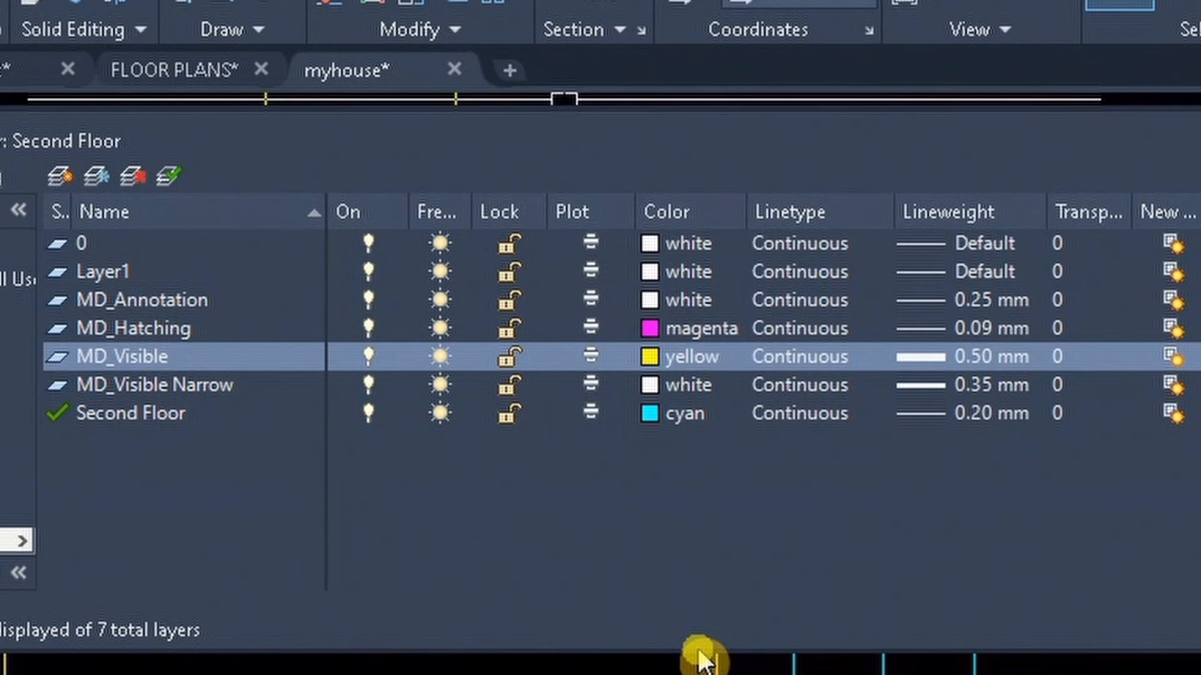
- Set the MD_Visible layer's lineweight to 0.20 mm
{"action": "left_click", "coordinate": [984, 361]}
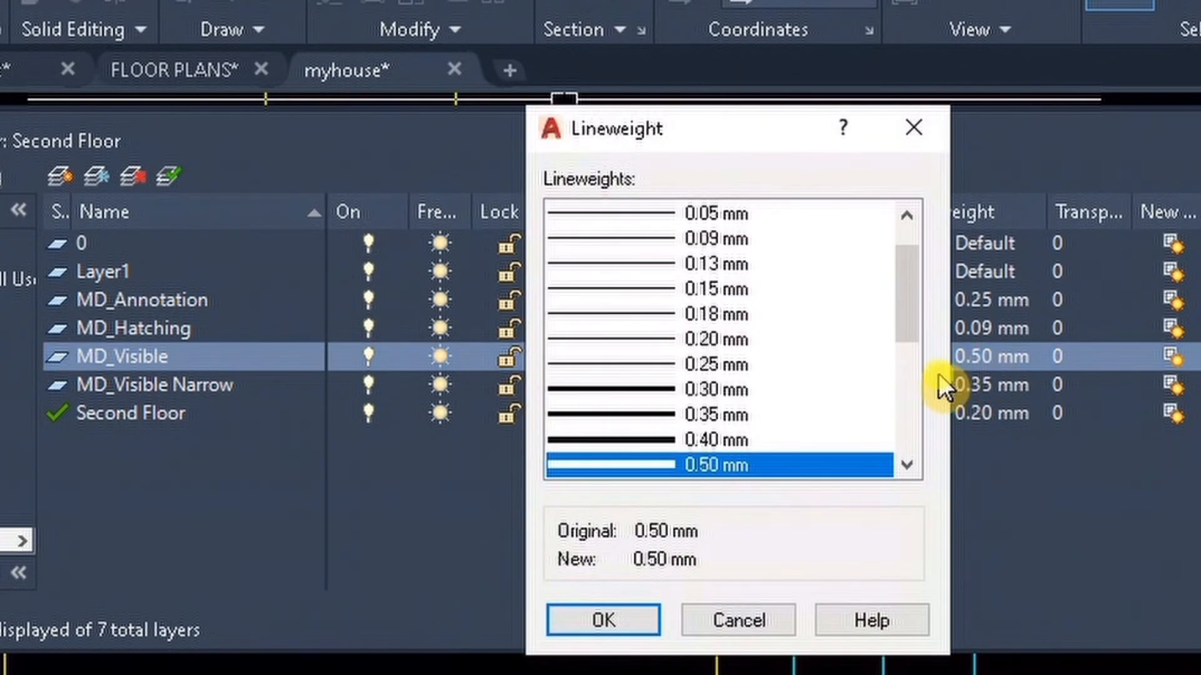
{"action": "left_click", "coordinate": [725, 341]}
{"action": "left_click", "coordinate": [648, 619]}
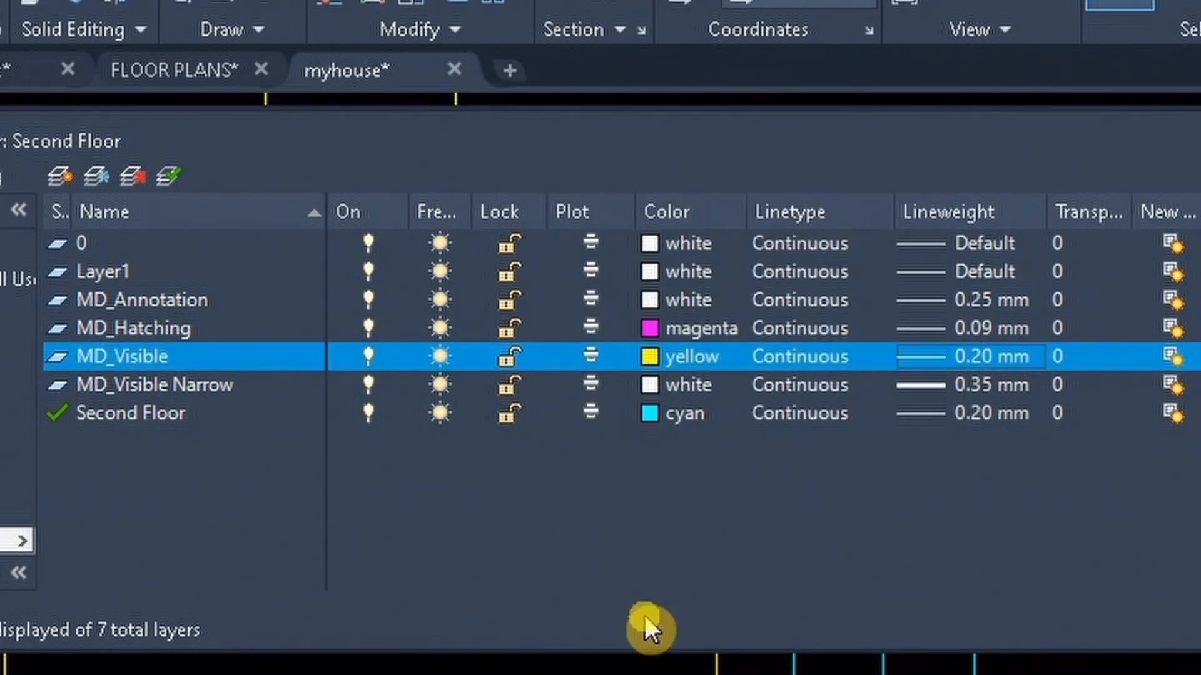
- Examine section B-B and the neighbouring elevation with the new layer colours and hatch scales
{"action": "scroll", "coordinate": [678, 338], "scroll_direction": "down", "scroll_amount": 6}
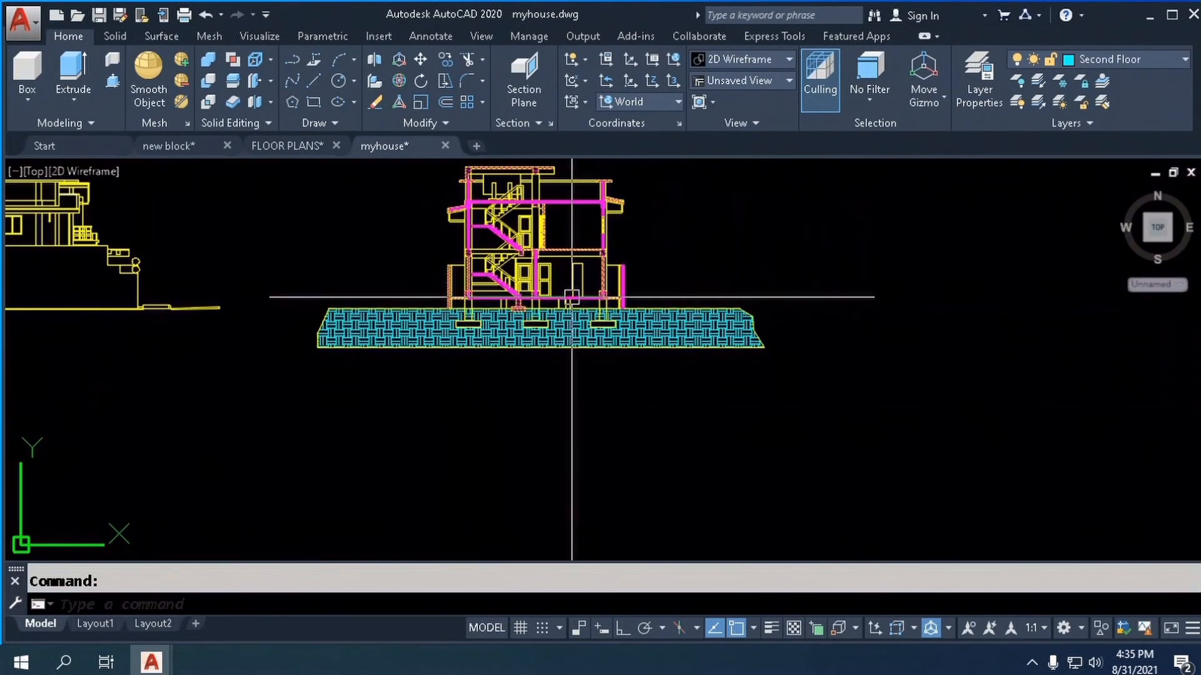
{"action": "scroll", "coordinate": [610, 205], "scroll_direction": "up", "scroll_amount": 2}
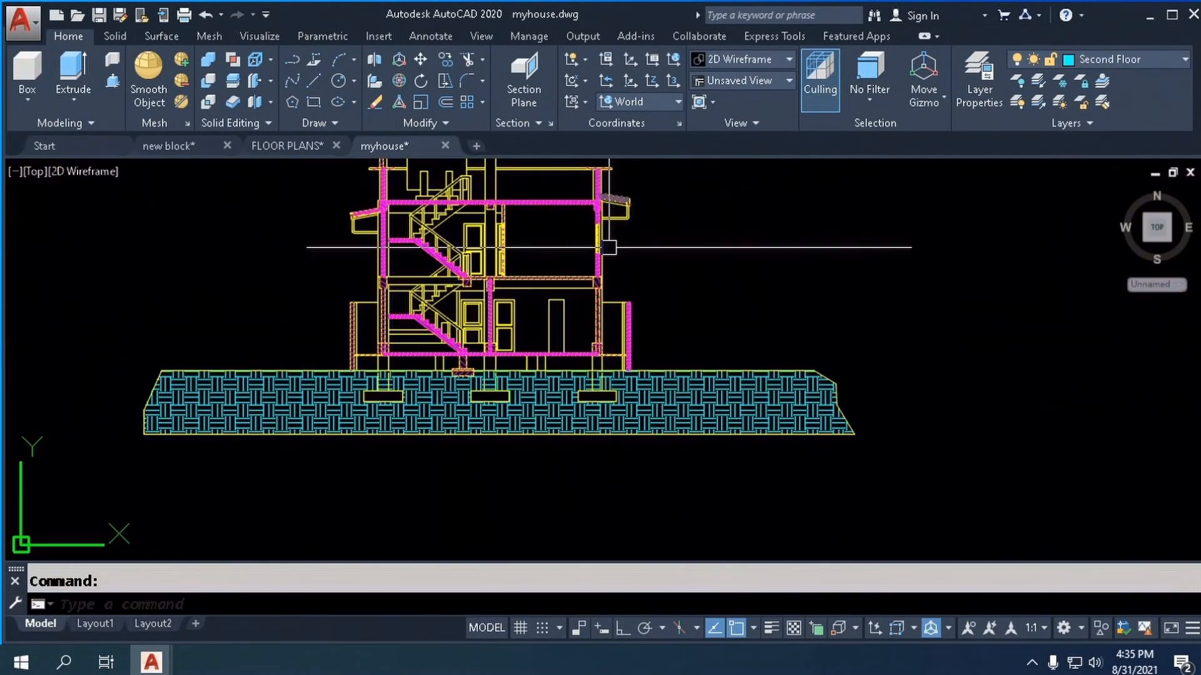
{"action": "scroll", "coordinate": [631, 277], "scroll_direction": "down", "scroll_amount": 2}
{"action": "scroll", "coordinate": [523, 236], "scroll_direction": "up", "scroll_amount": 3}
{"action": "scroll", "coordinate": [687, 235], "scroll_direction": "down", "scroll_amount": 5}
{"action": "scroll", "coordinate": [407, 263], "scroll_direction": "down", "scroll_amount": 3}
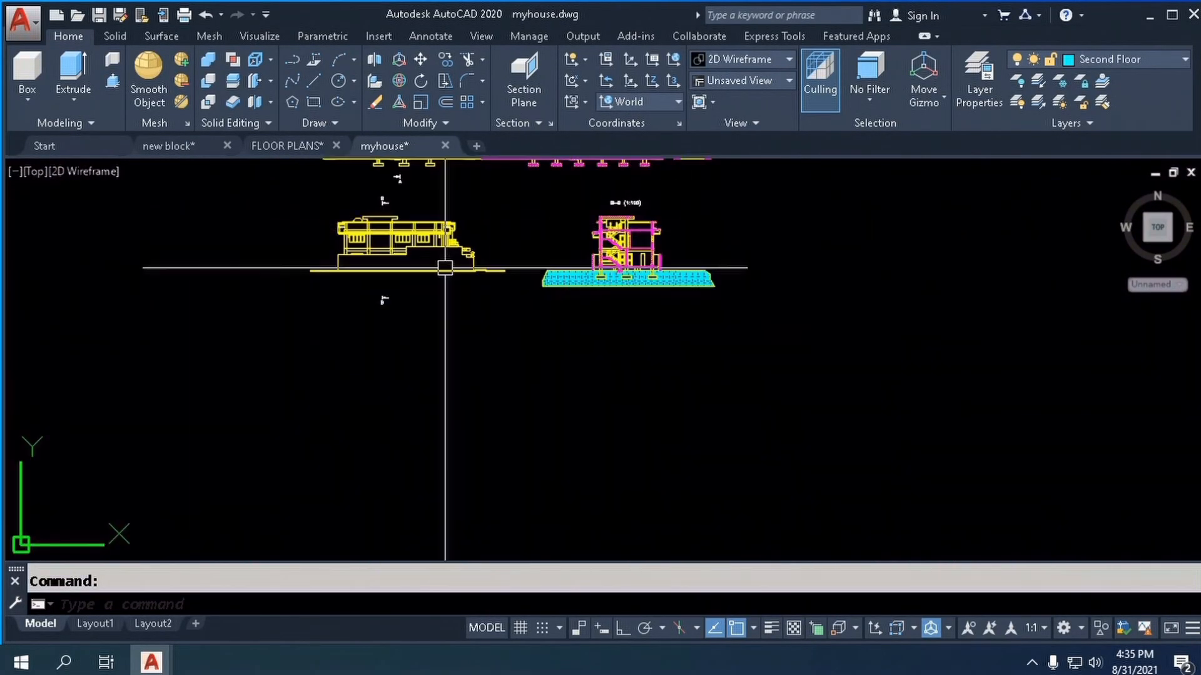
{"action": "scroll", "coordinate": [388, 269], "scroll_direction": "down", "scroll_amount": 1}
{"action": "scroll", "coordinate": [392, 293], "scroll_direction": "up", "scroll_amount": 5}
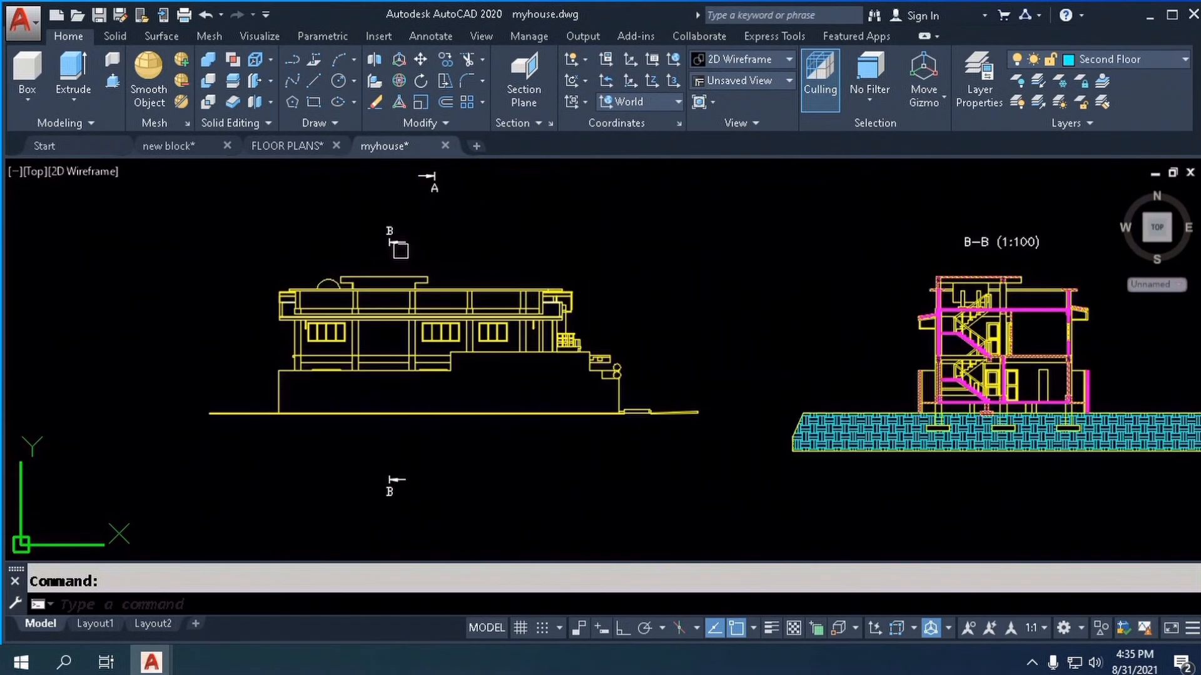
- Create a new layer named cutting line
{"action": "scroll", "coordinate": [388, 243], "scroll_direction": "up", "scroll_amount": 2}
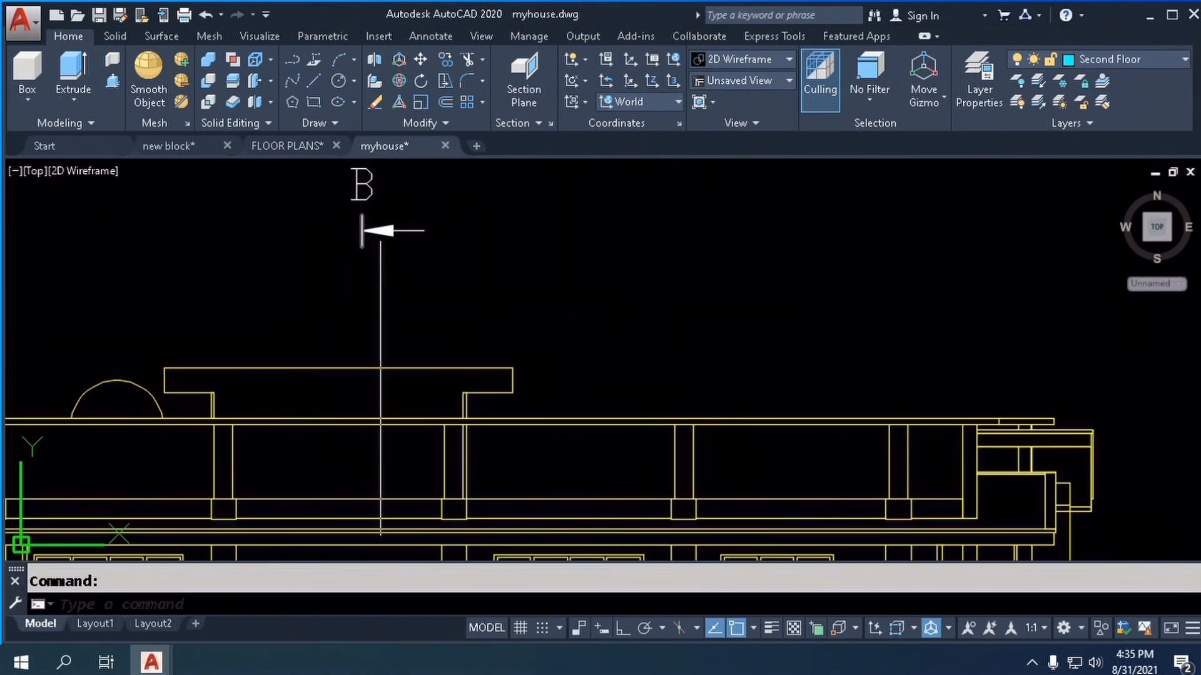
{"action": "scroll", "coordinate": [382, 238], "scroll_direction": "down", "scroll_amount": 2}
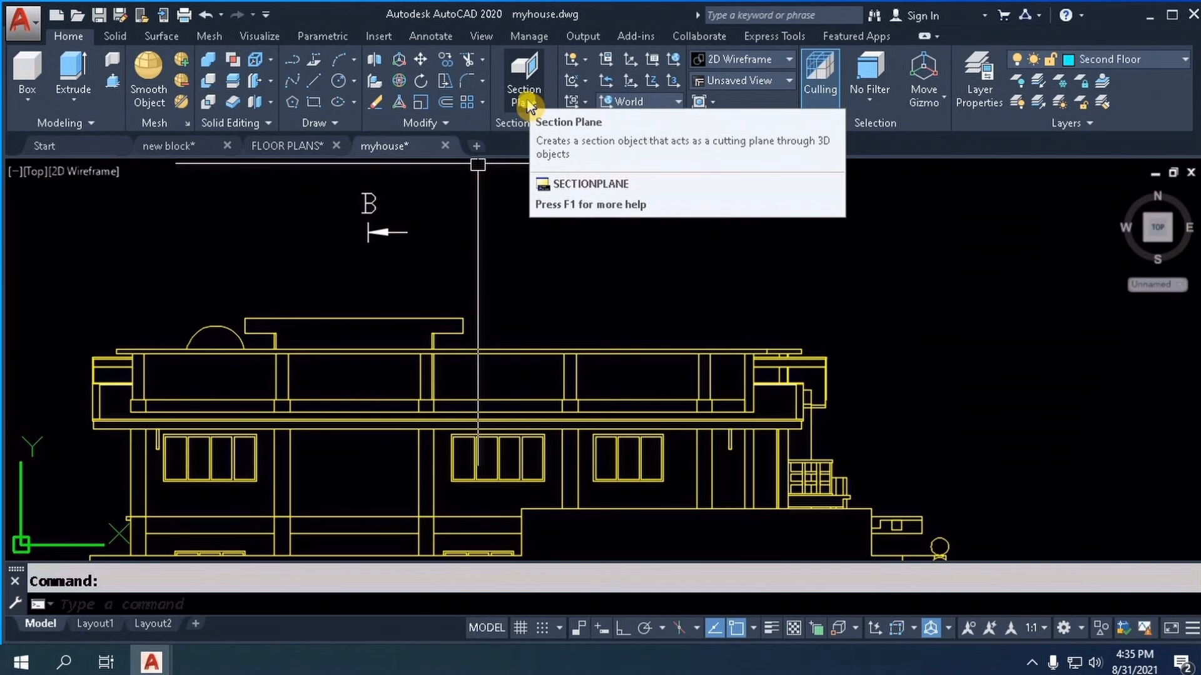
{"action": "left_click", "coordinate": [979, 82]}
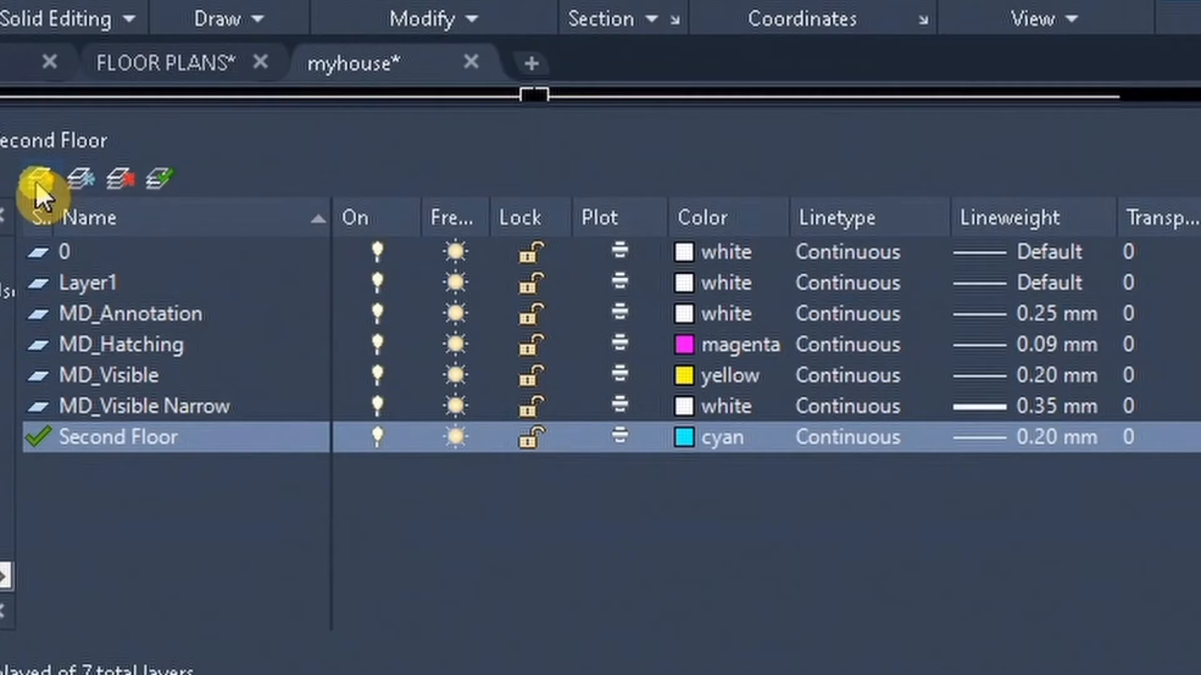
{"action": "left_click", "coordinate": [222, 205]}
{"action": "type", "text": "cutting"}
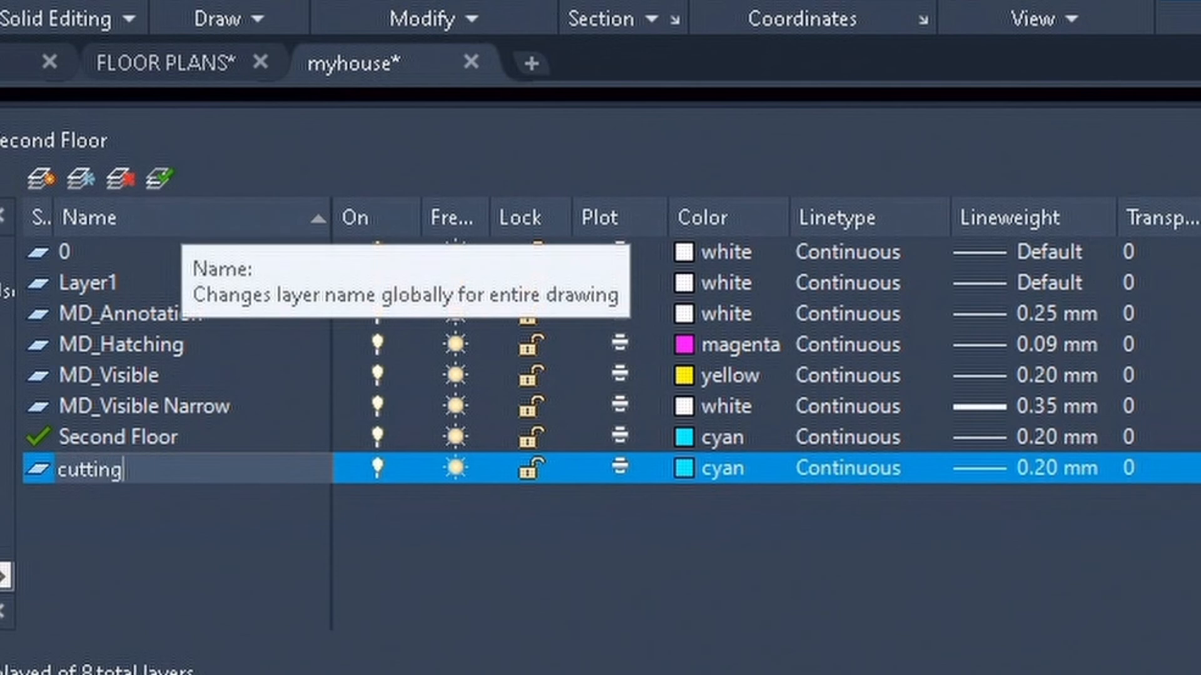
{"action": "type", "text": " line"}
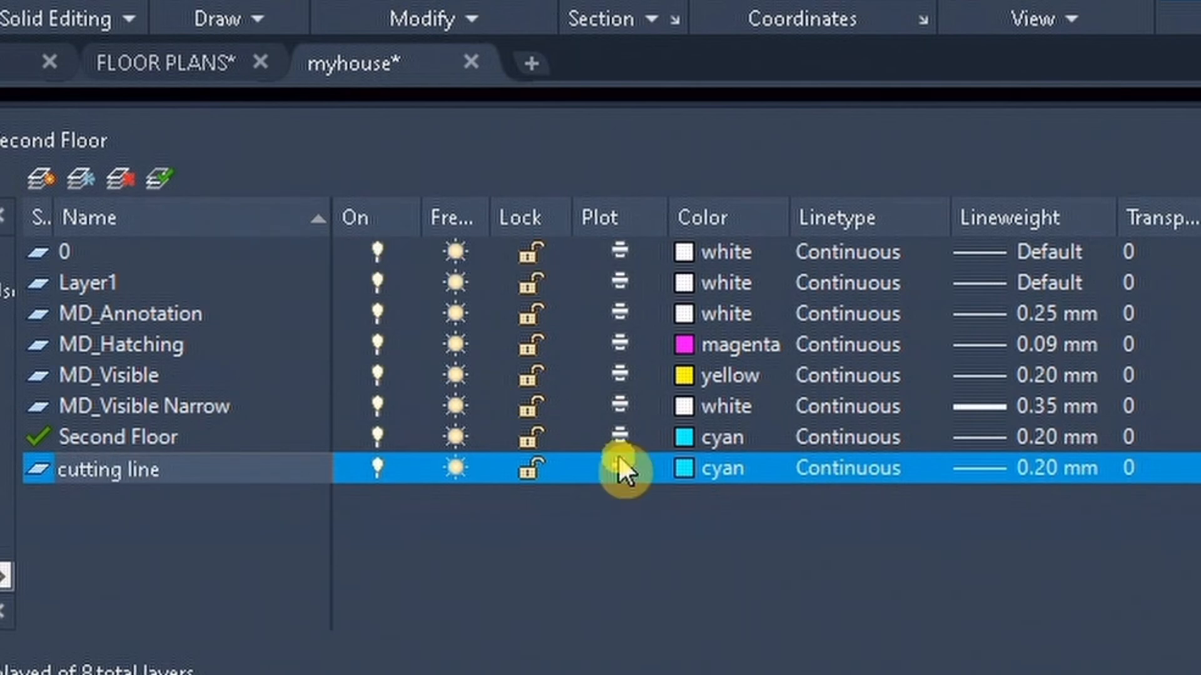
- Set the cutting line layer's colour to index 21
{"action": "left_click", "coordinate": [684, 467]}
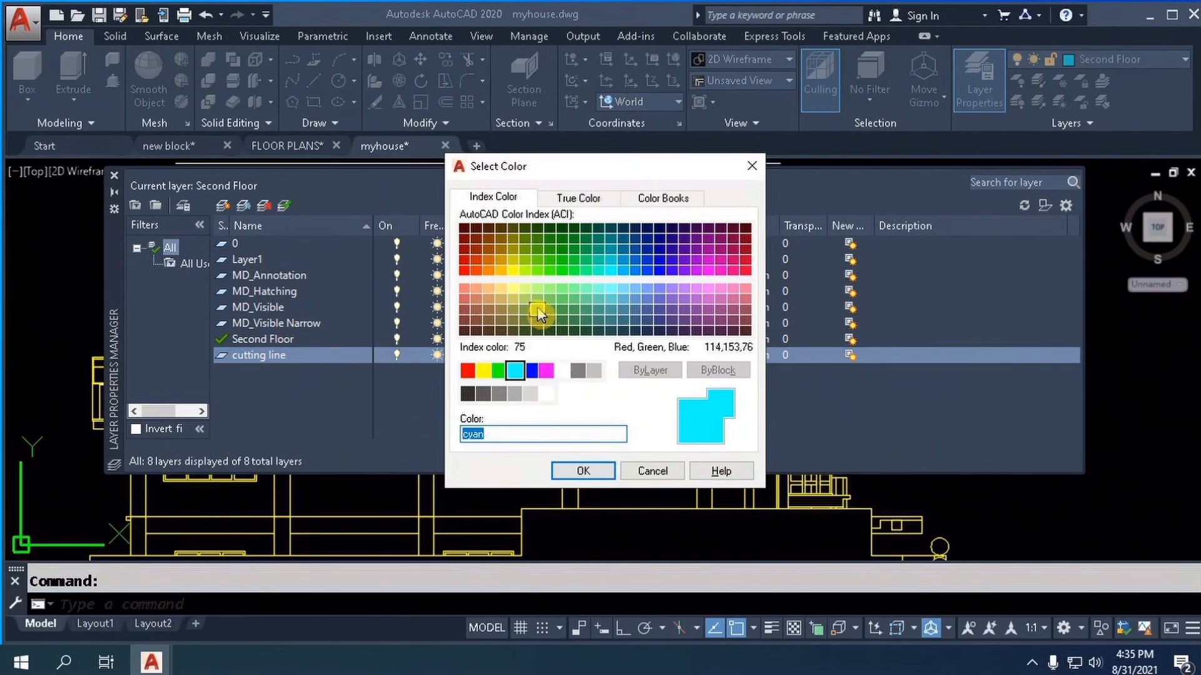
{"action": "left_click", "coordinate": [476, 289]}
{"action": "left_click", "coordinate": [584, 470]}
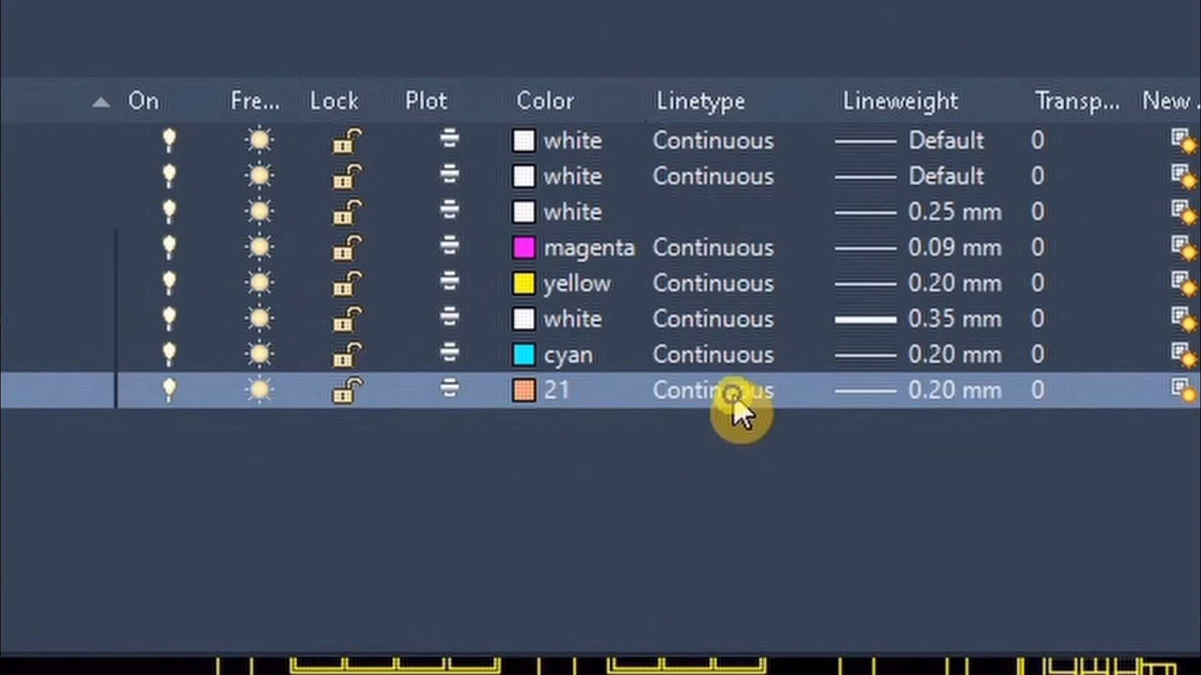
- Load the HIDDEN linetype from acadiso.lin and assign it to the cutting line layer
{"action": "left_click", "coordinate": [644, 357]}
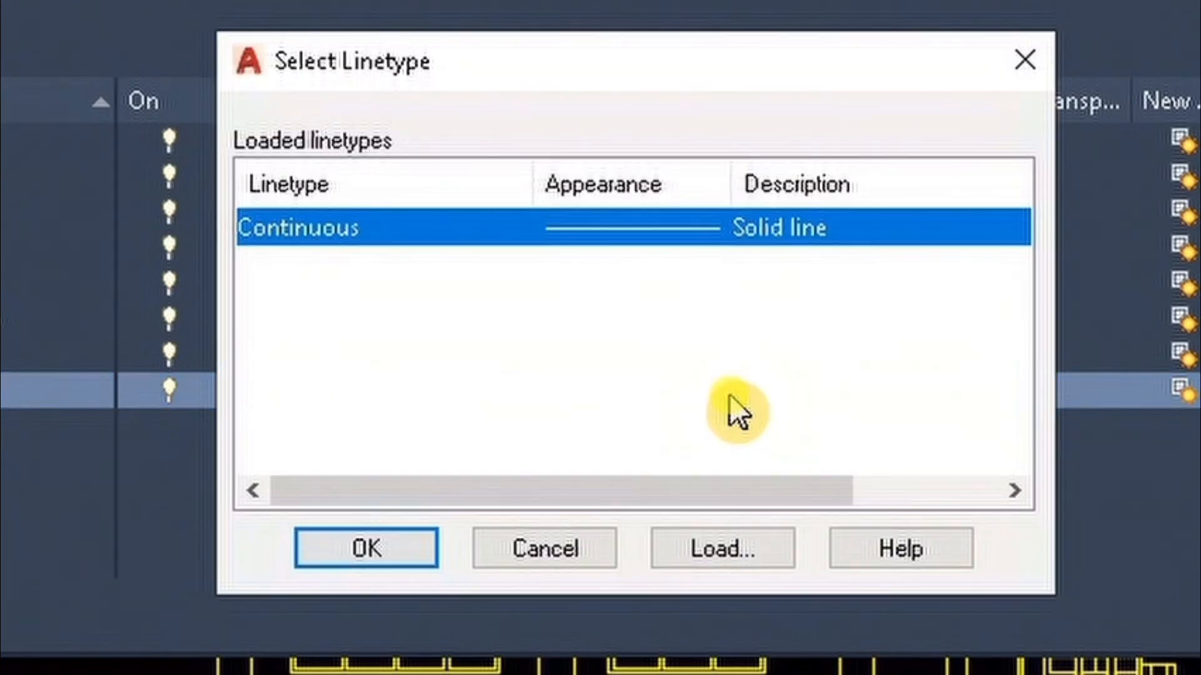
{"action": "left_click", "coordinate": [684, 550]}
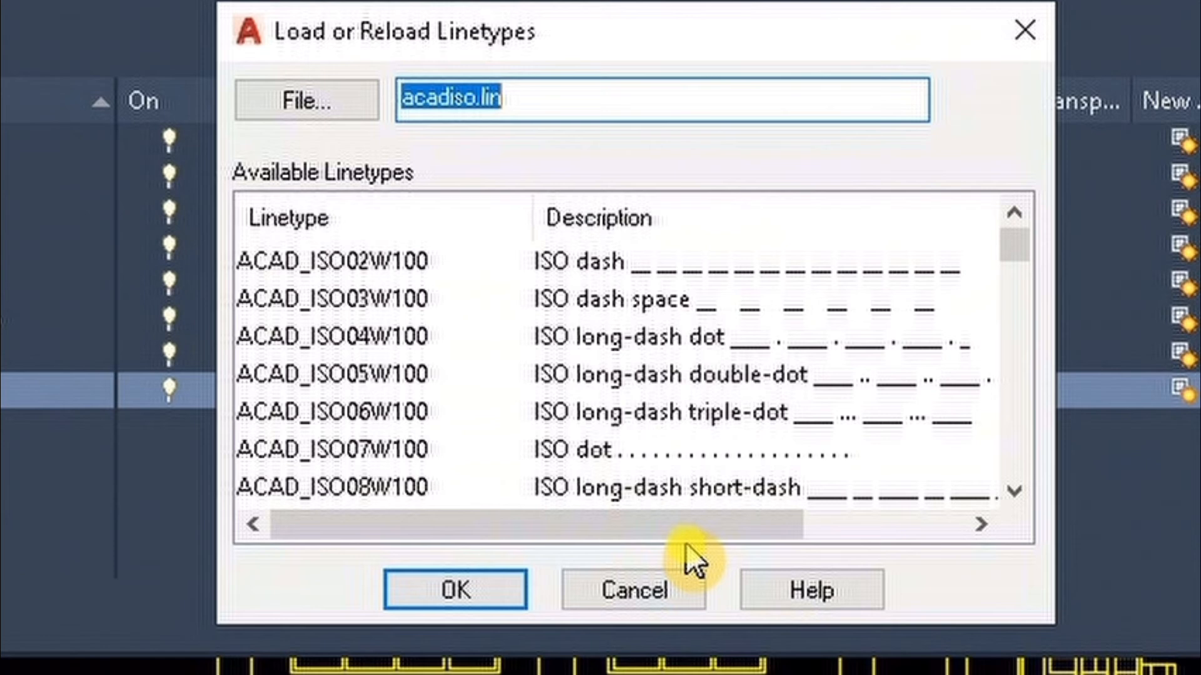
{"action": "left_click", "coordinate": [383, 447]}
{"action": "key", "text": "h"}
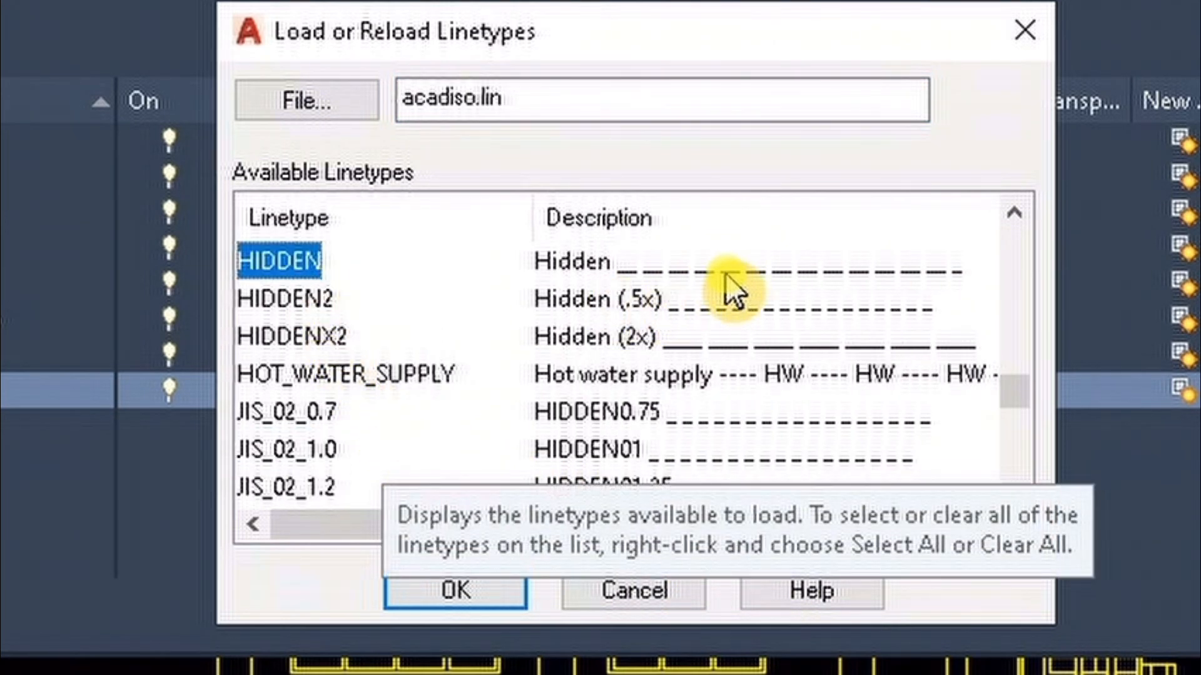
{"action": "left_click", "coordinate": [480, 591]}
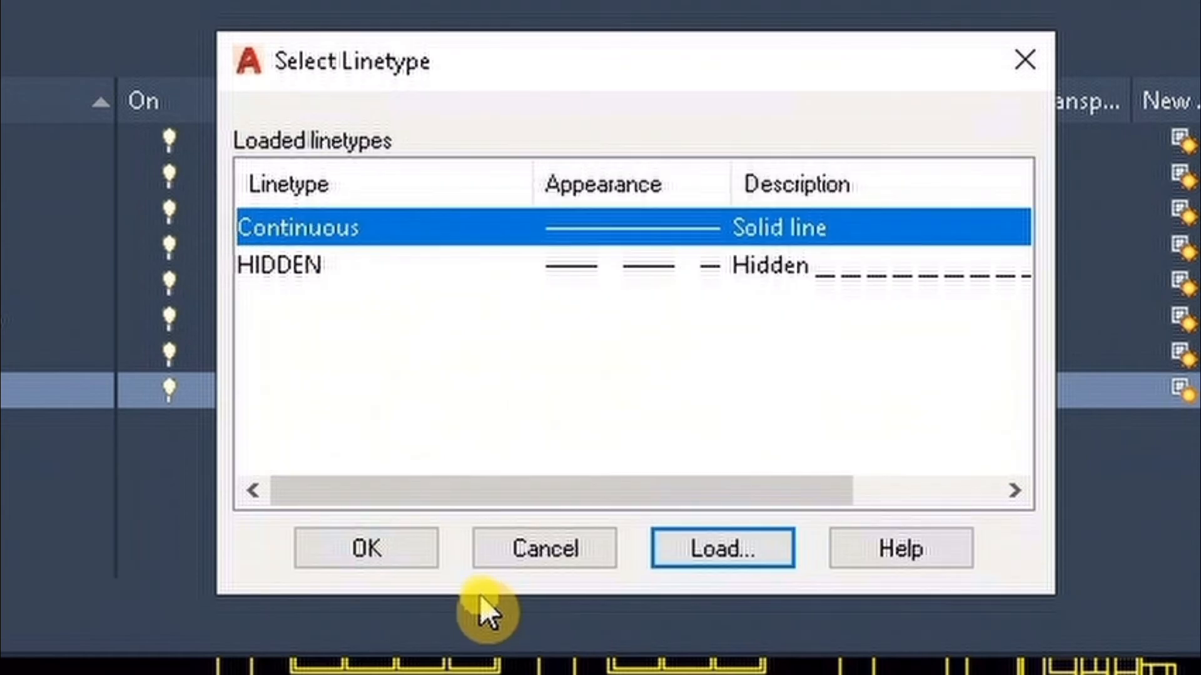
{"action": "left_click", "coordinate": [300, 270]}
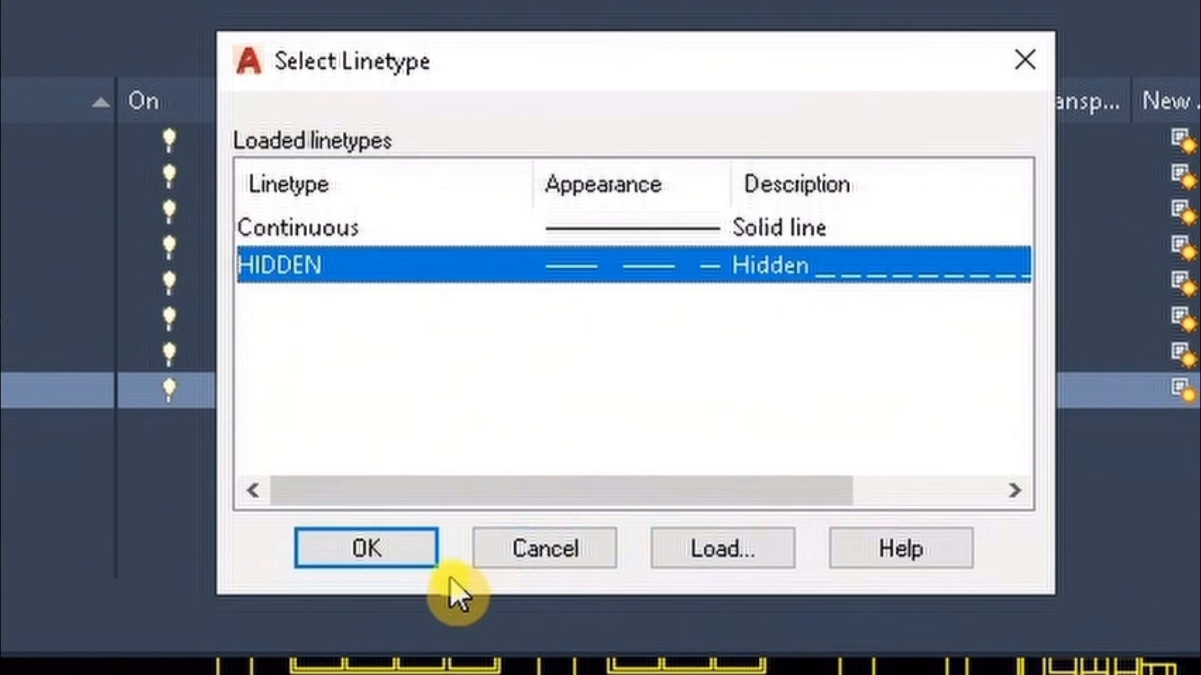
{"action": "left_click", "coordinate": [375, 550]}
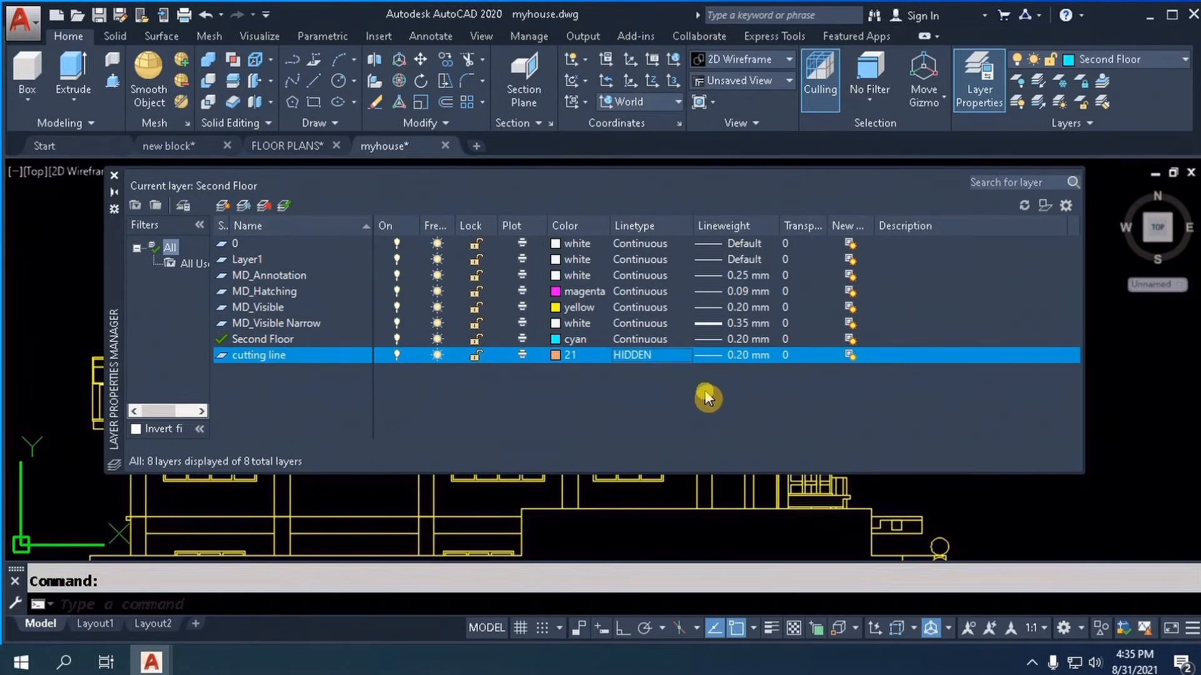
- Set the cutting line layer's lineweight to 0.05 mm and close the layer manager
{"action": "left_click", "coordinate": [740, 357]}
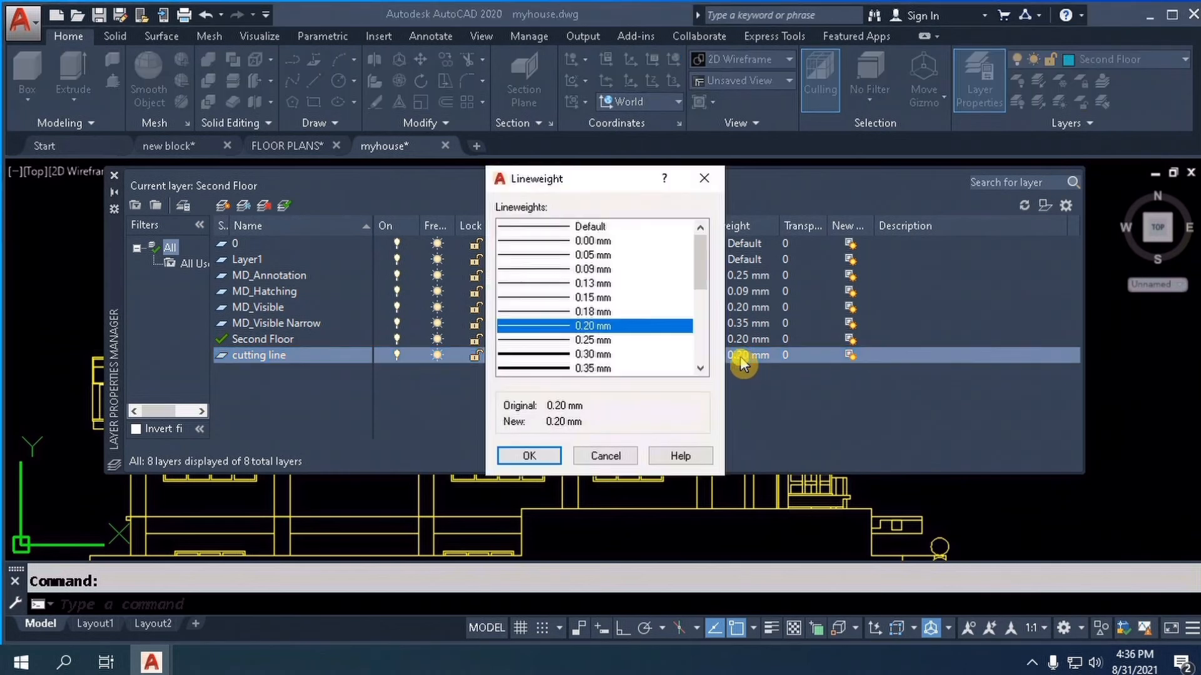
{"action": "left_click", "coordinate": [597, 256]}
{"action": "left_click", "coordinate": [552, 459]}
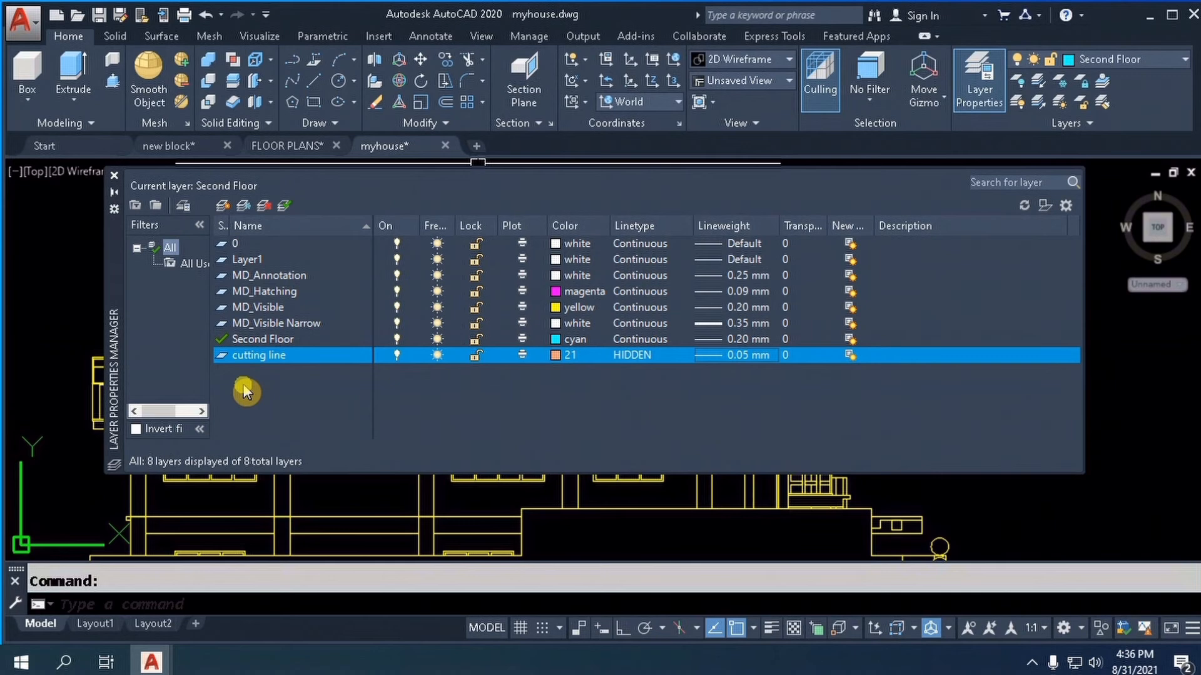
{"action": "left_click", "coordinate": [116, 184]}
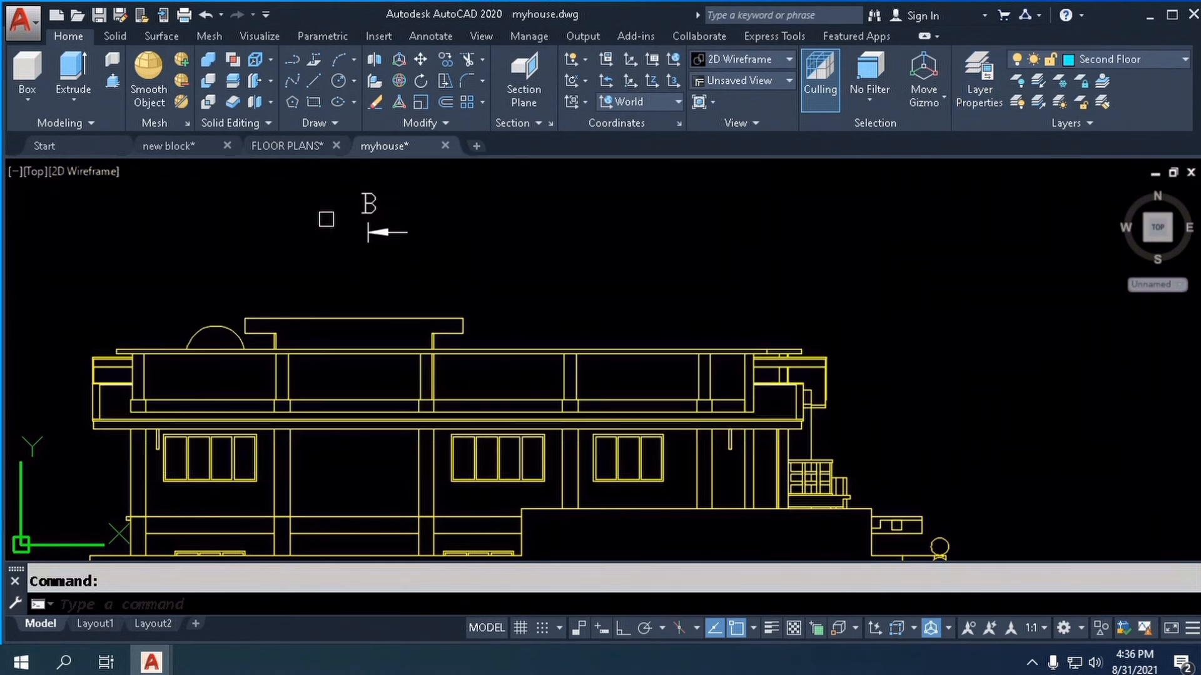
- Draw a vertical section line through the elevation at the B marks and put it on the cutting line layer
{"action": "scroll", "coordinate": [375, 233], "scroll_direction": "up", "scroll_amount": 2}
{"action": "scroll", "coordinate": [382, 234], "scroll_direction": "down", "scroll_amount": 3}
{"action": "scroll", "coordinate": [393, 237], "scroll_direction": "up", "scroll_amount": 5}
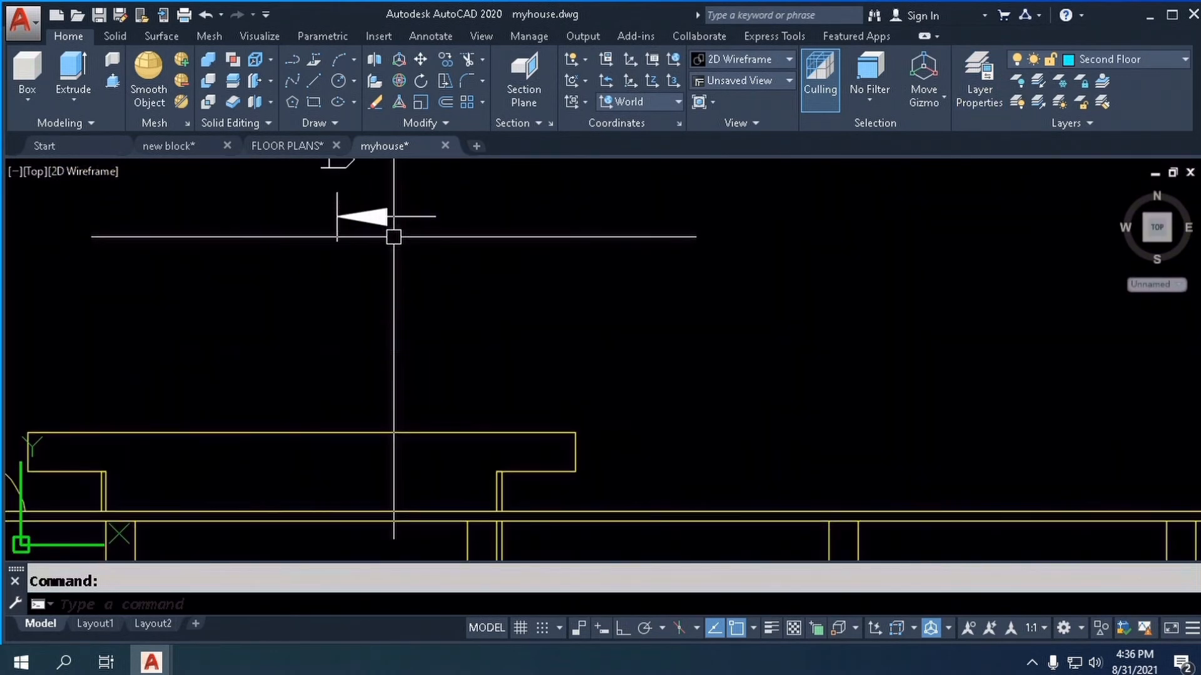
{"action": "middle_click_drag", "start_coordinate": [393, 237], "coordinate": [368, 407]}
{"action": "left_click", "coordinate": [368, 407]}
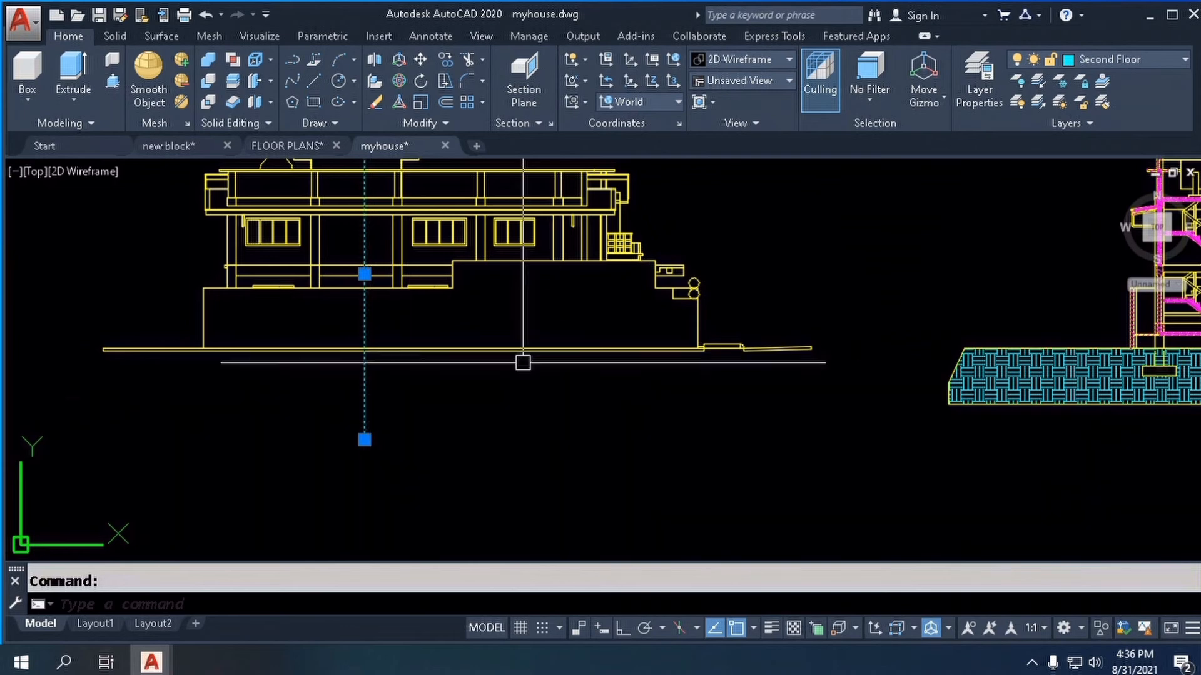
{"action": "left_click", "coordinate": [1141, 65]}
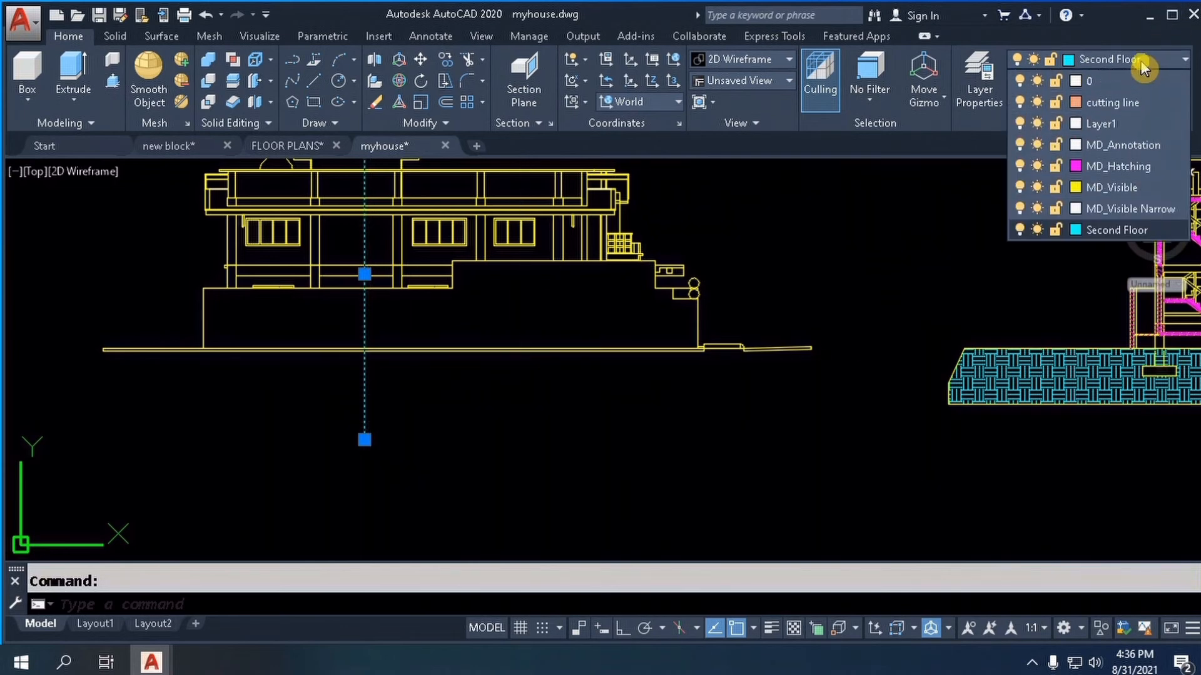
{"action": "left_click", "coordinate": [1120, 102]}
{"action": "key", "text": "Escape"}
- Set the dashed section line's linetype scale to 50 in its properties
{"action": "scroll", "coordinate": [393, 399], "scroll_direction": "up", "scroll_amount": 3}
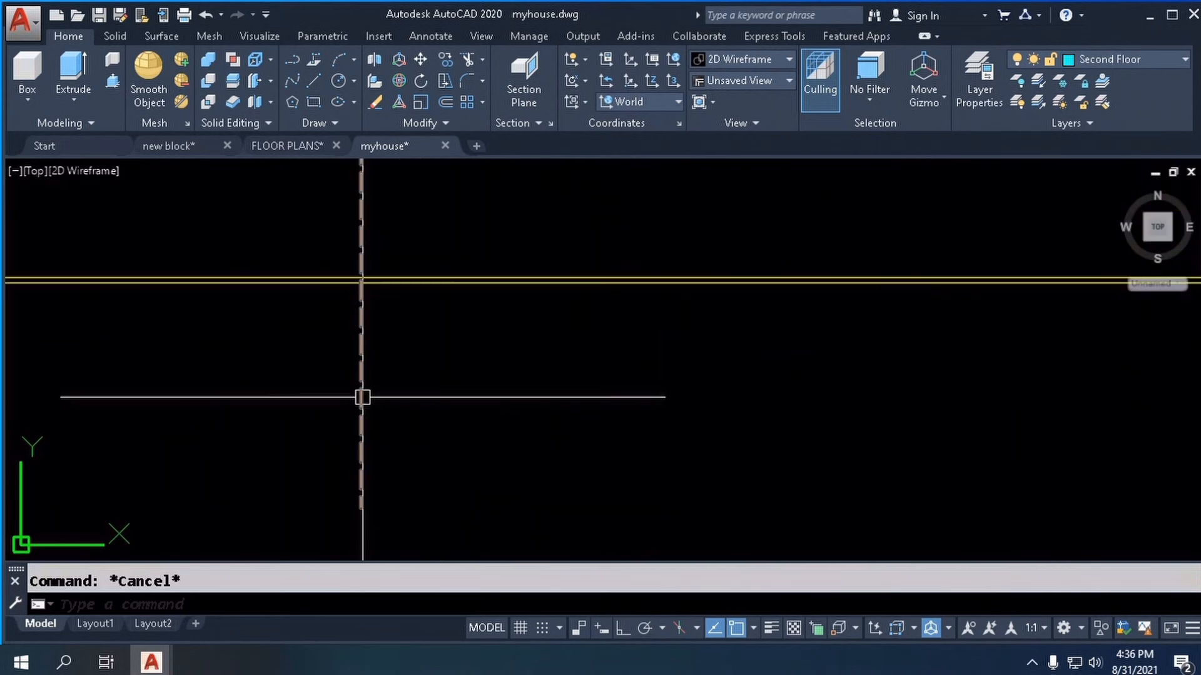
{"action": "left_click", "coordinate": [361, 421]}
{"action": "right_click", "coordinate": [436, 438]}
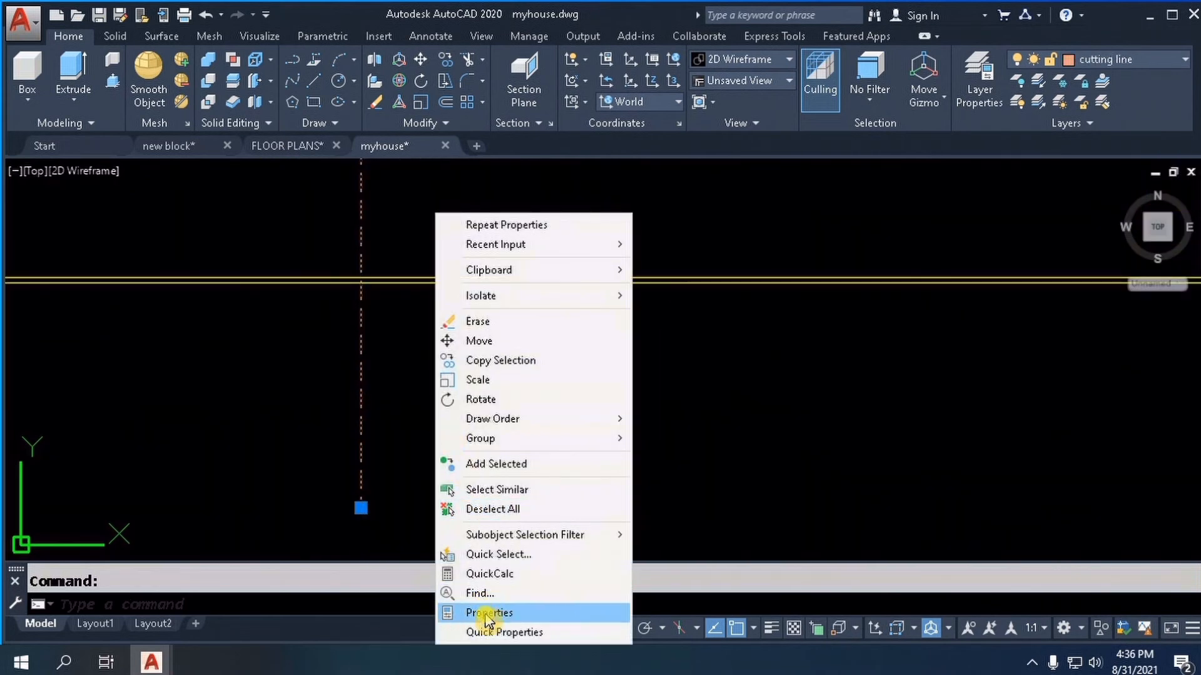
{"action": "left_click", "coordinate": [489, 612]}
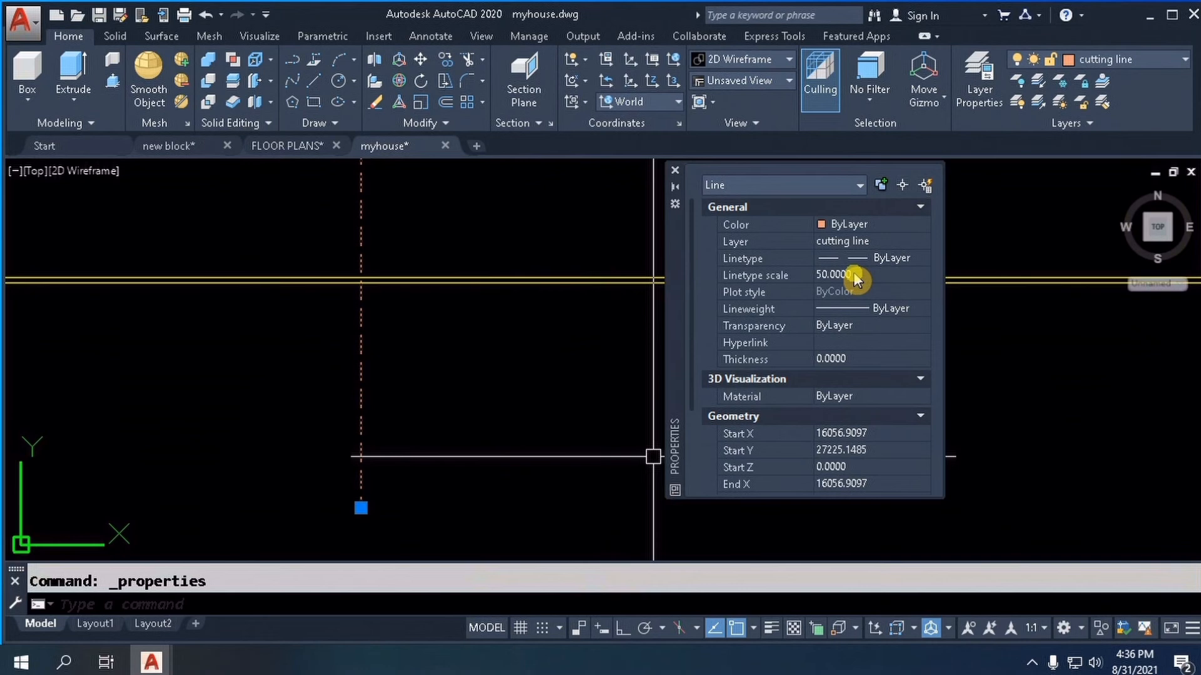
{"action": "key", "text": "Escape"}
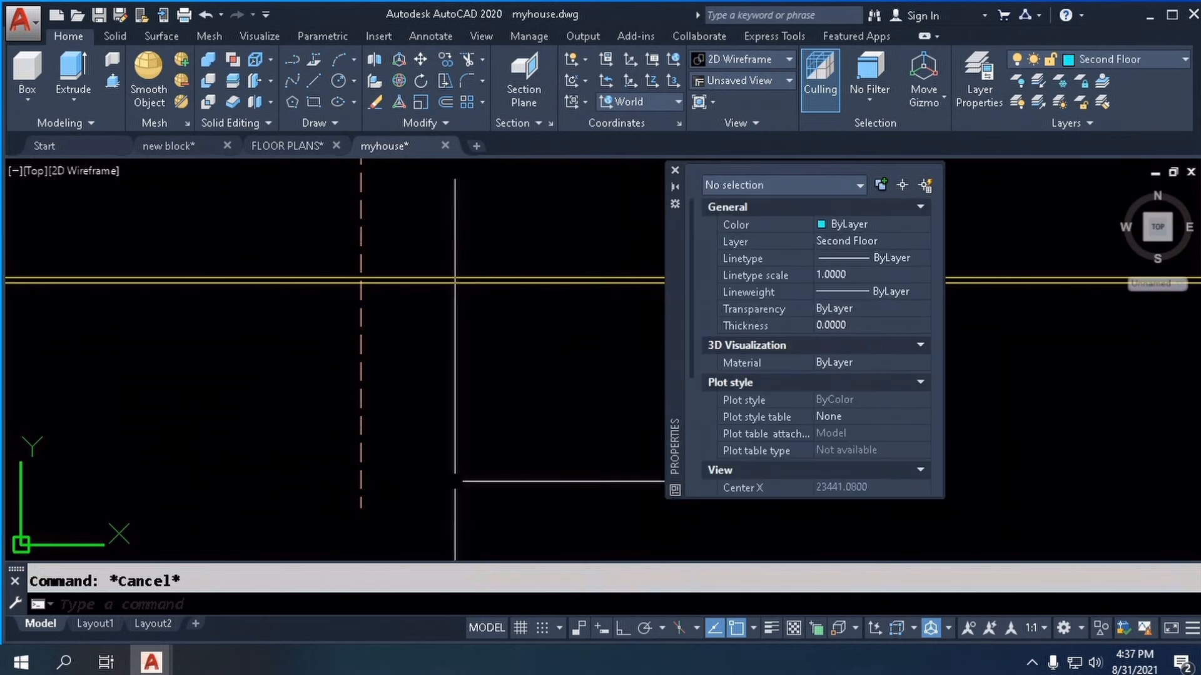
{"action": "scroll", "coordinate": [450, 438], "scroll_direction": "down", "scroll_amount": 3}
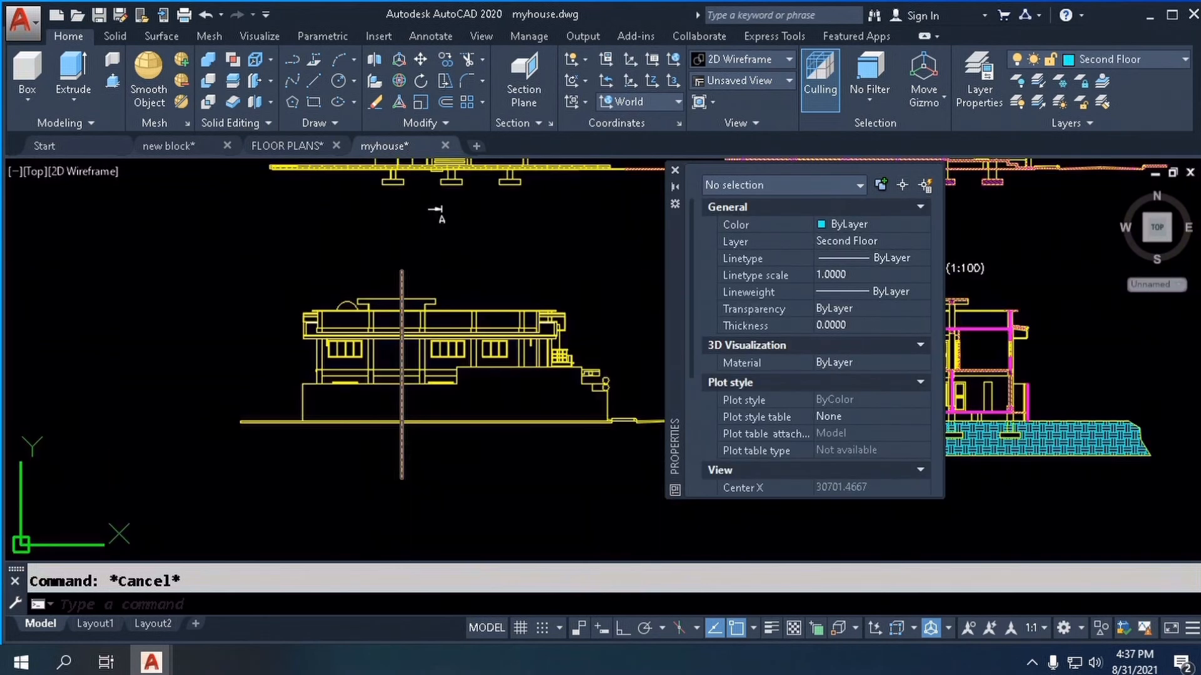
{"action": "left_click", "coordinate": [675, 175]}
{"action": "scroll", "coordinate": [442, 369], "scroll_direction": "up", "scroll_amount": 3}
{"action": "scroll", "coordinate": [444, 369], "scroll_direction": "down", "scroll_amount": 1}
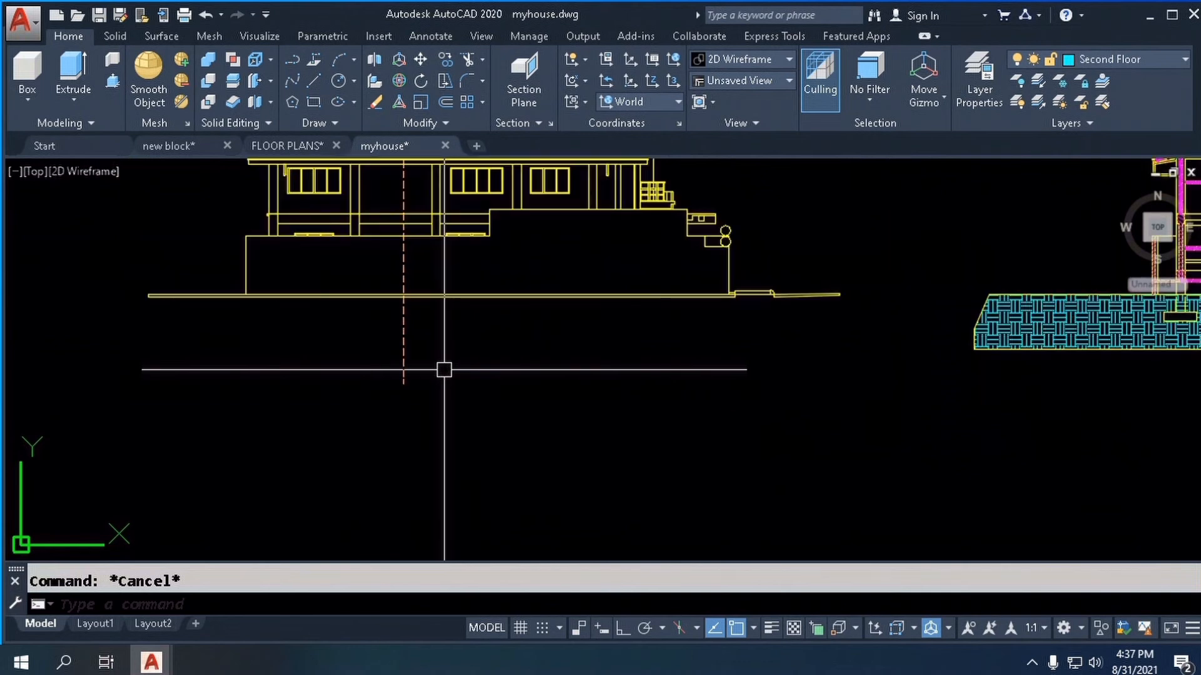
- Make MD_Visible current and start a polyline at the section line's lower end with a horizontal segment about 2756 units long
{"action": "left_click", "coordinate": [1126, 62]}
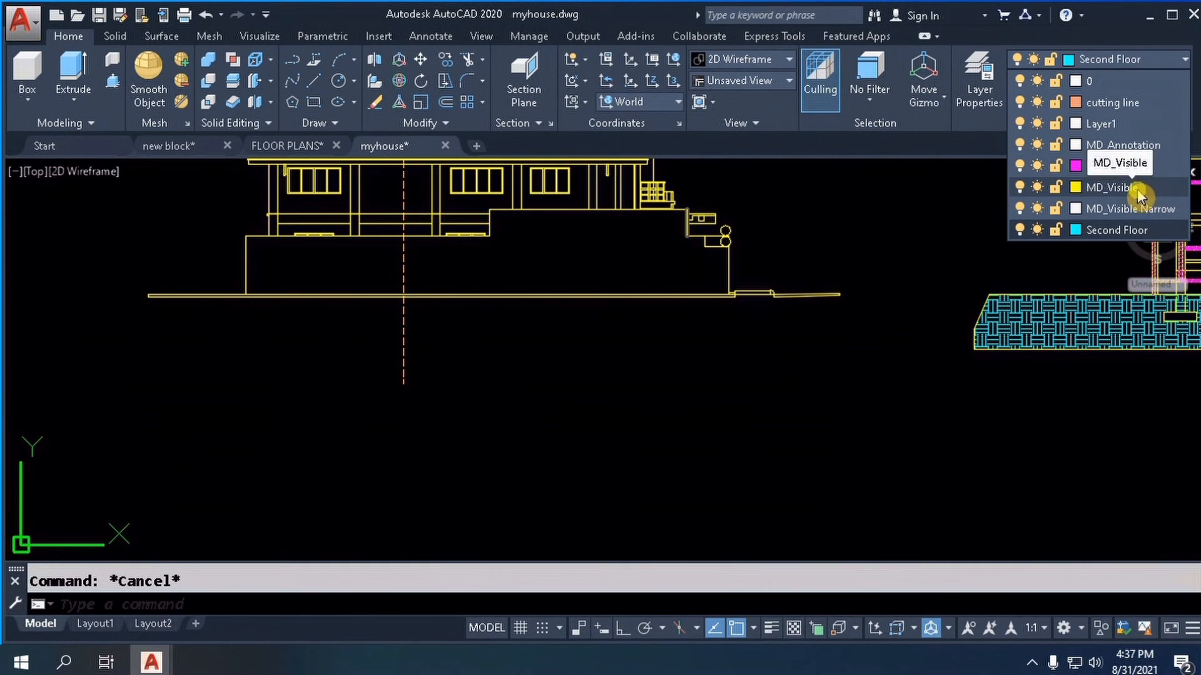
{"action": "left_click", "coordinate": [1150, 189]}
{"action": "type", "text": "pl"}
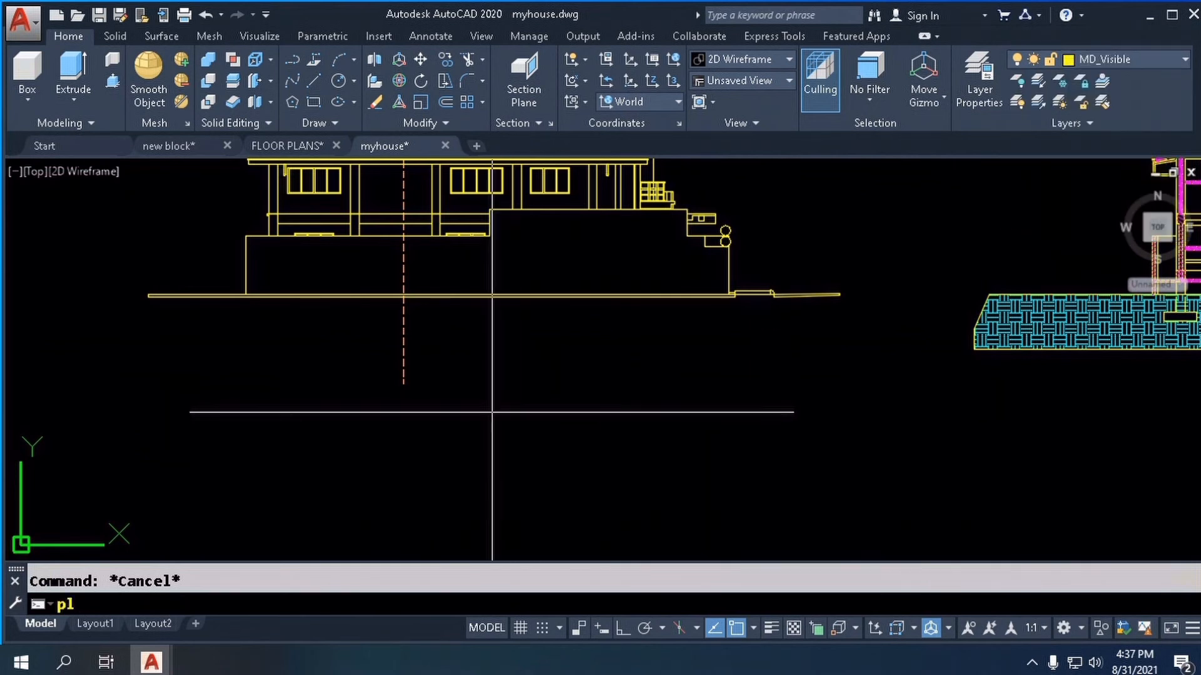
{"action": "key", "text": "Return"}
{"action": "left_click", "coordinate": [404, 383]}
{"action": "scroll", "coordinate": [471, 383], "scroll_direction": "up", "scroll_amount": 2}
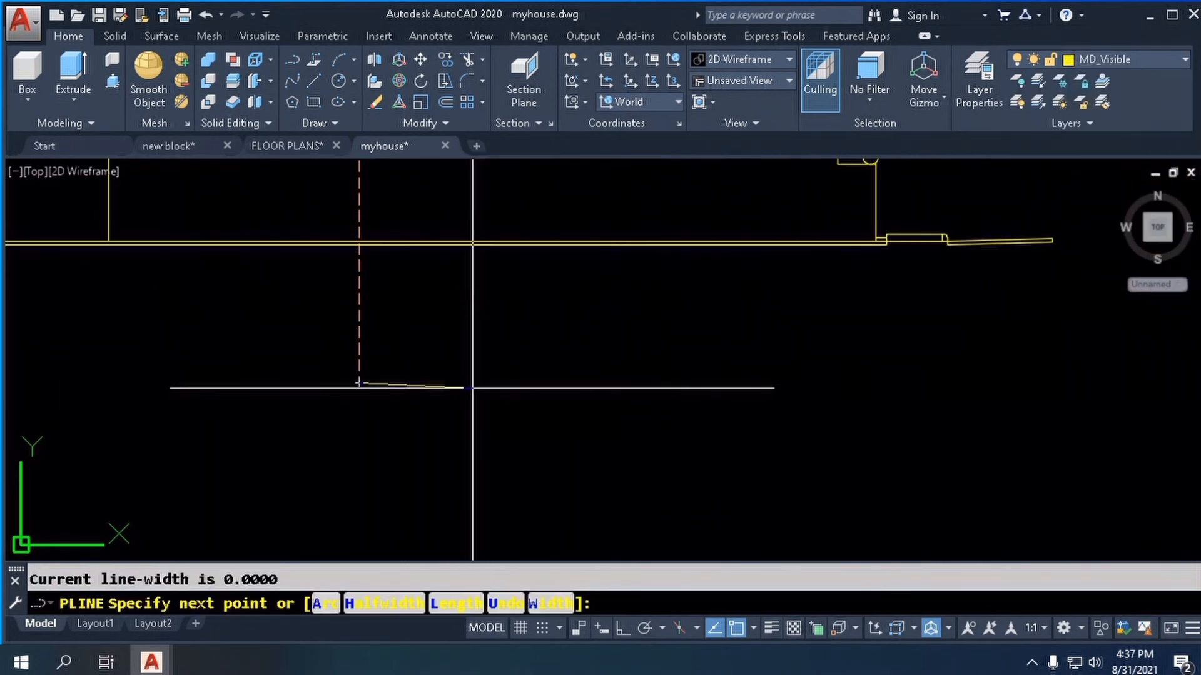
{"action": "key", "text": "F8"}
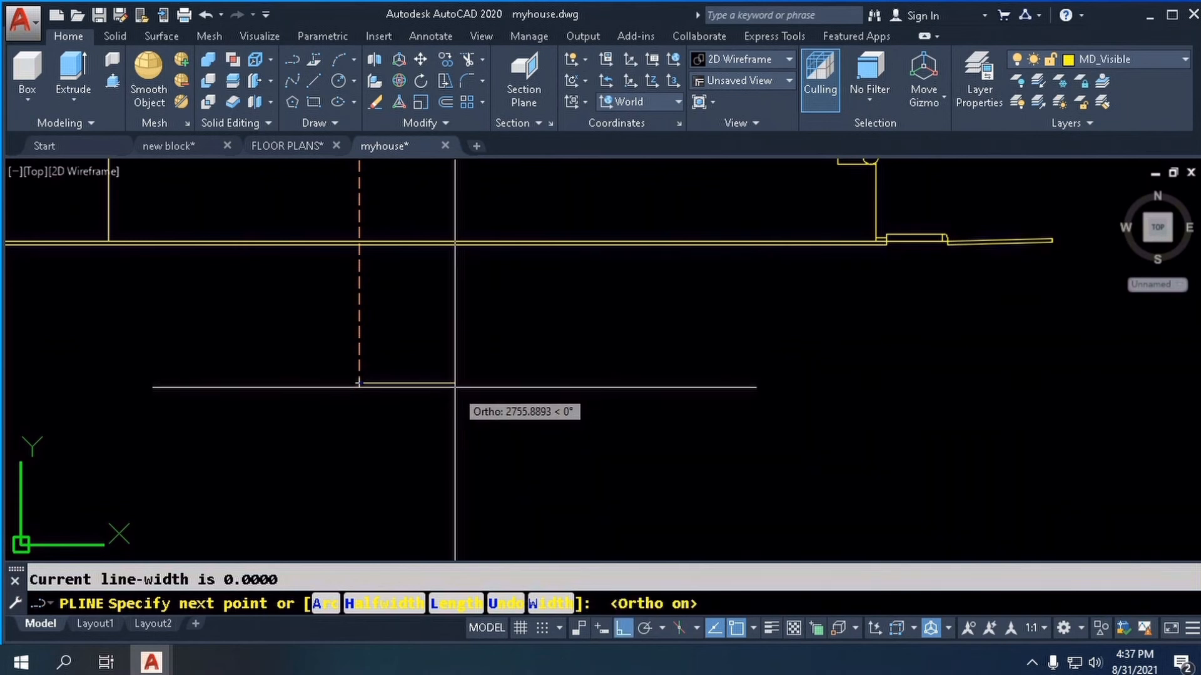
{"action": "left_click", "coordinate": [454, 384]}
{"action": "key", "text": "F8"}
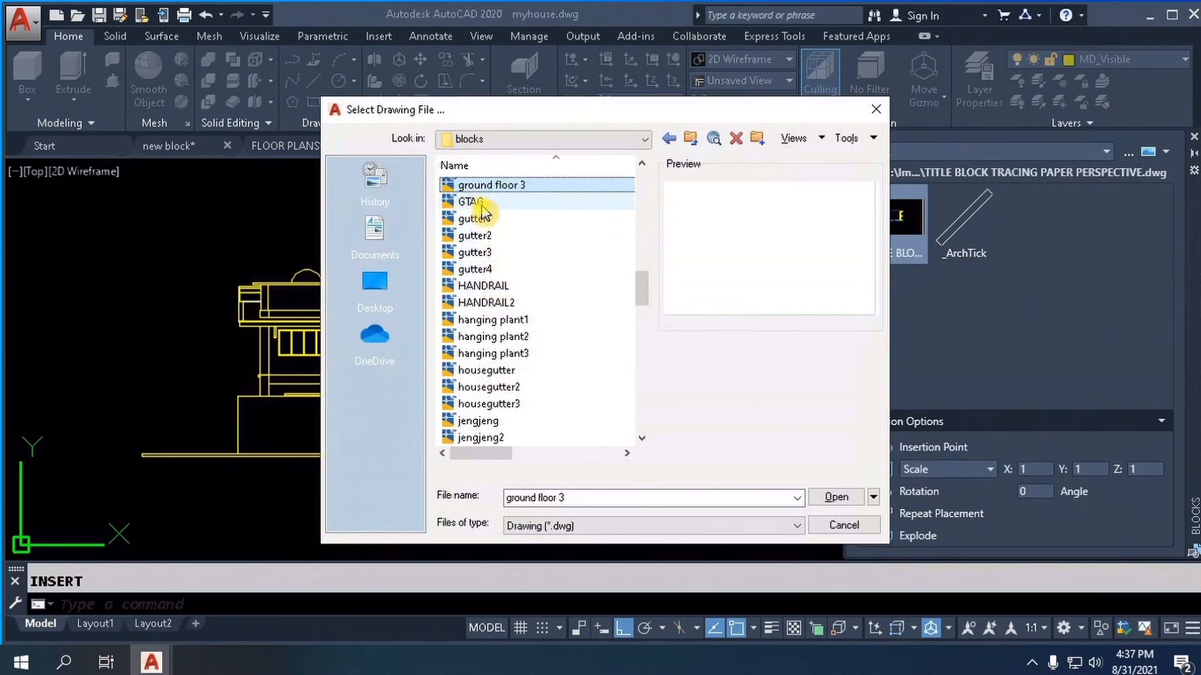
- Insert the GTAG block rotated -90 degrees at the end of the section line's upper horizontal segment, keeping A as its grid number
{"action": "left_click", "coordinate": [470, 201]}
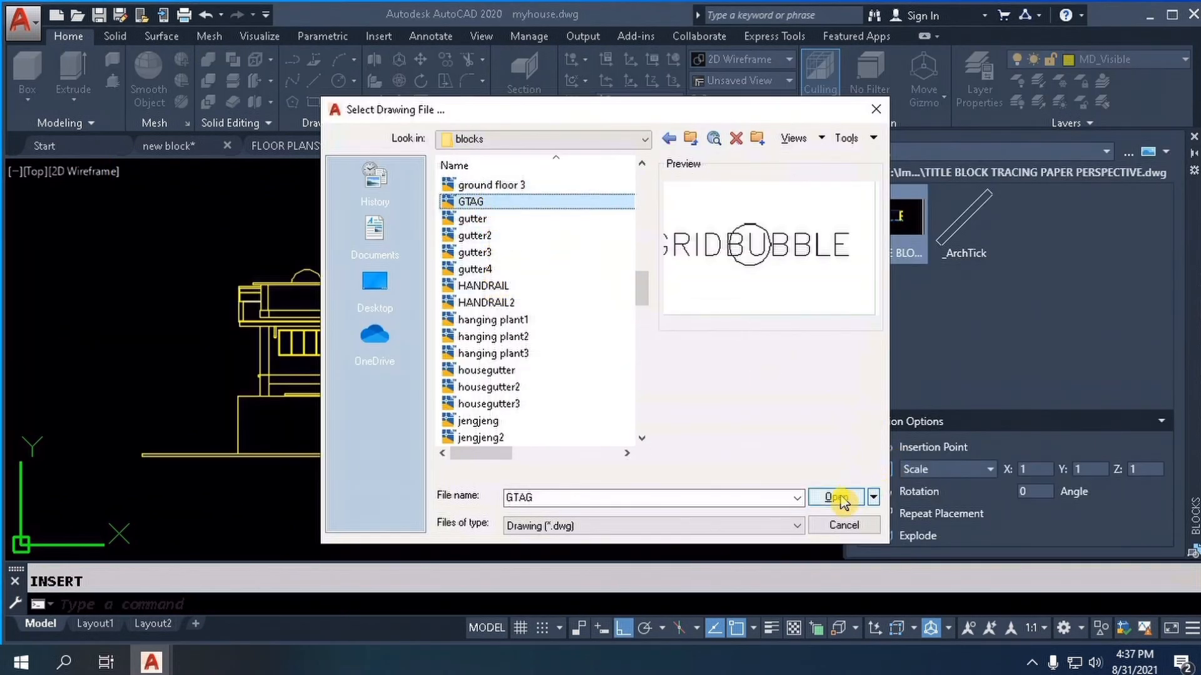
{"action": "left_click", "coordinate": [838, 498]}
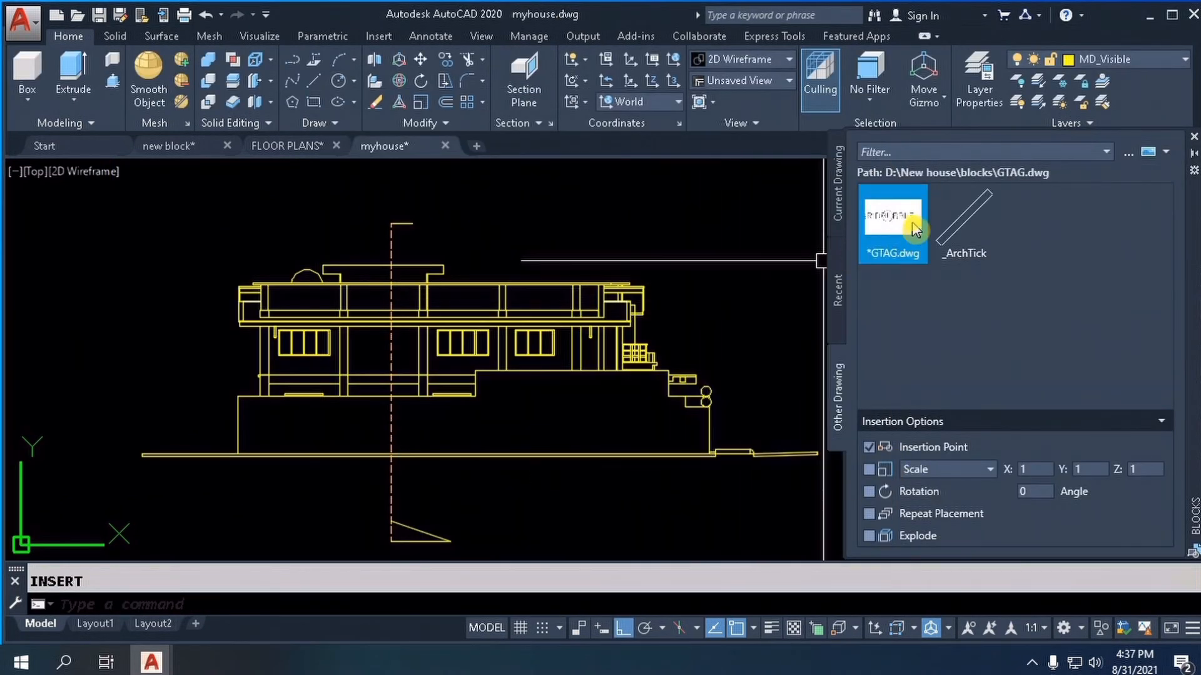
{"action": "left_click", "coordinate": [888, 216]}
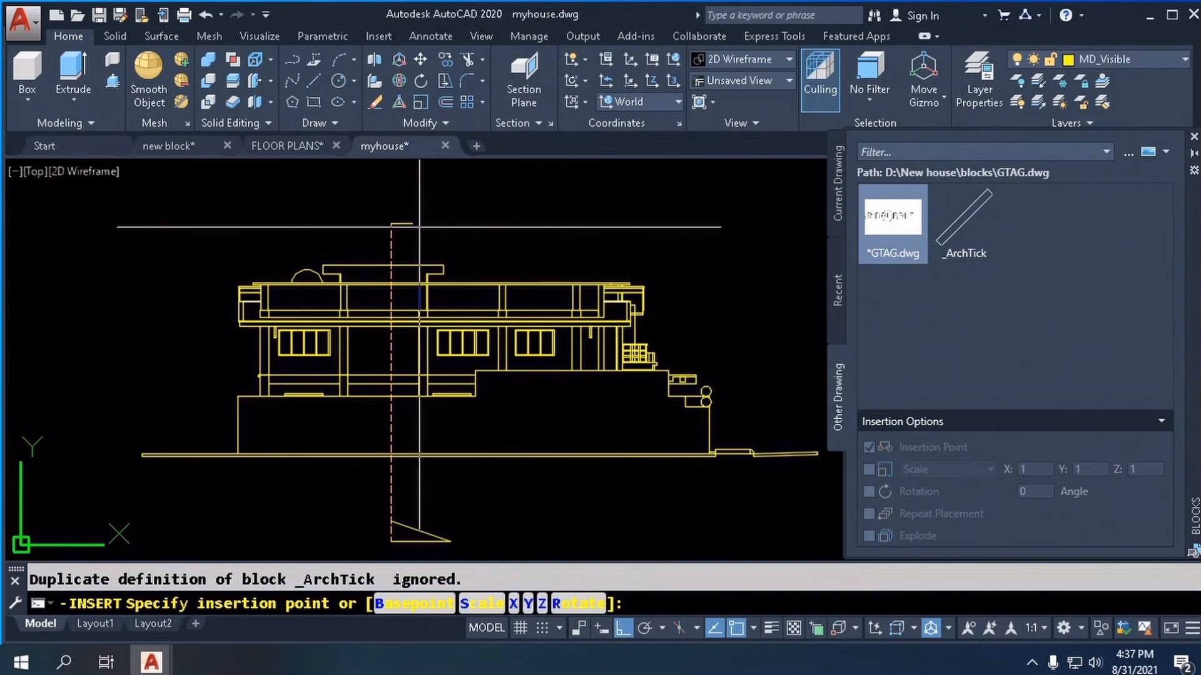
{"action": "scroll", "coordinate": [413, 225], "scroll_direction": "up", "scroll_amount": 4}
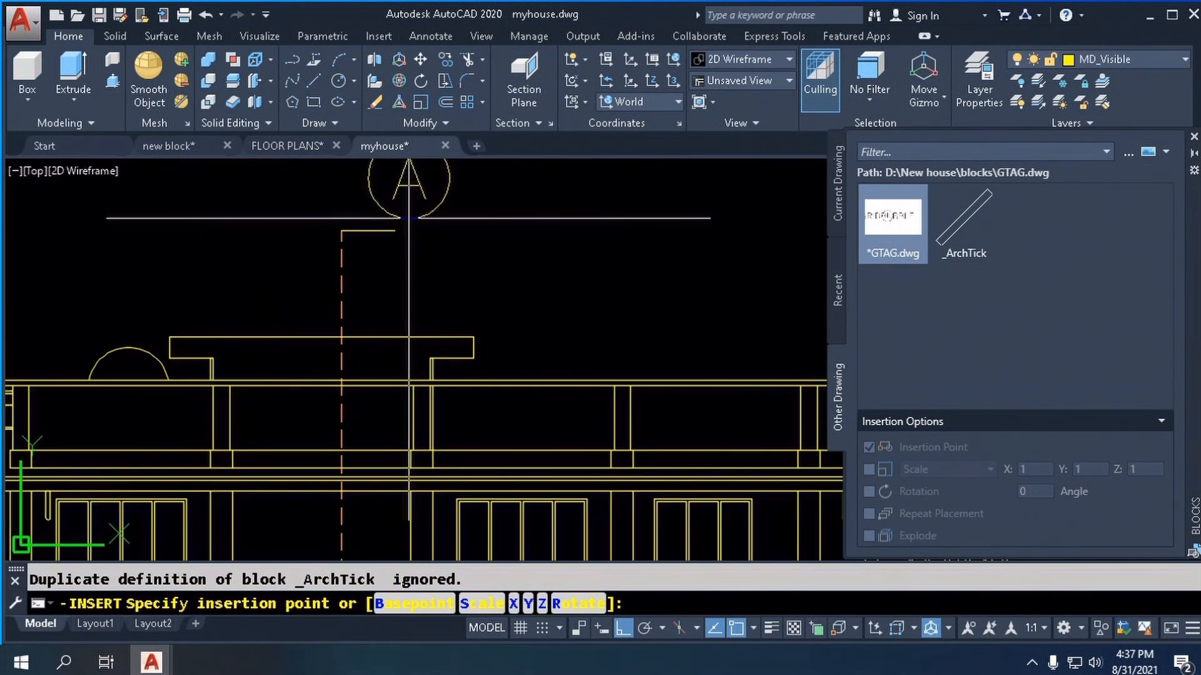
{"action": "type", "text": "r"}
{"action": "key", "text": "Return"}
{"action": "type", "text": "-90"}
{"action": "key", "text": "Return"}
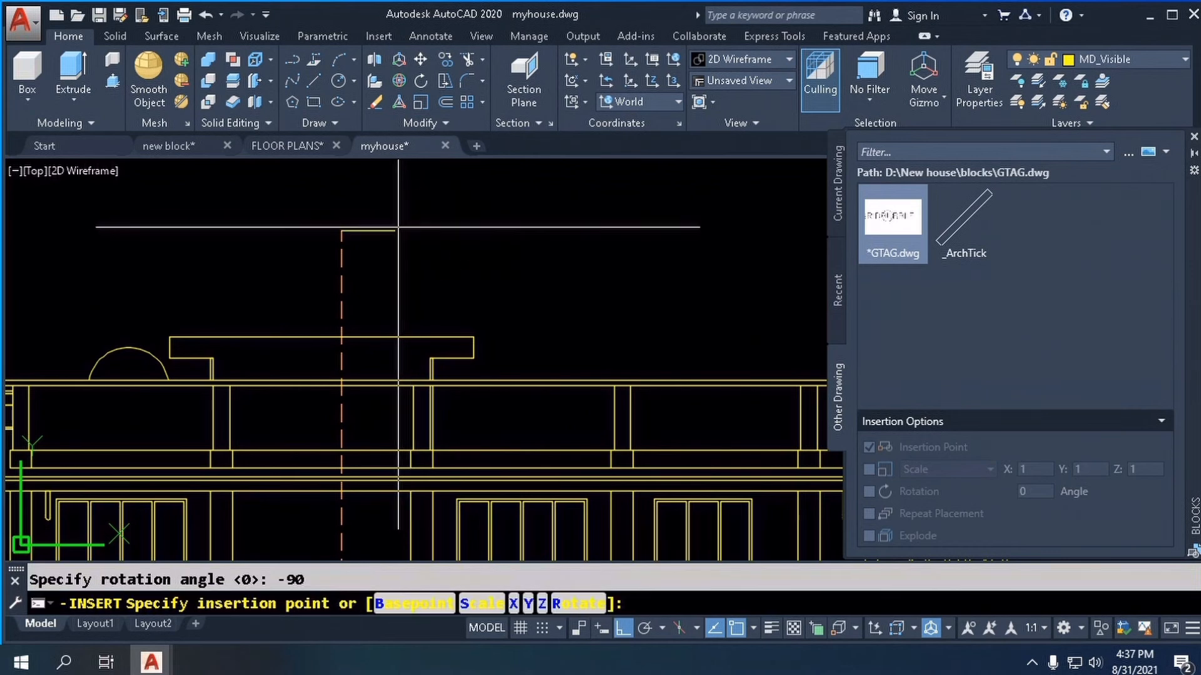
{"action": "left_click", "coordinate": [395, 231]}
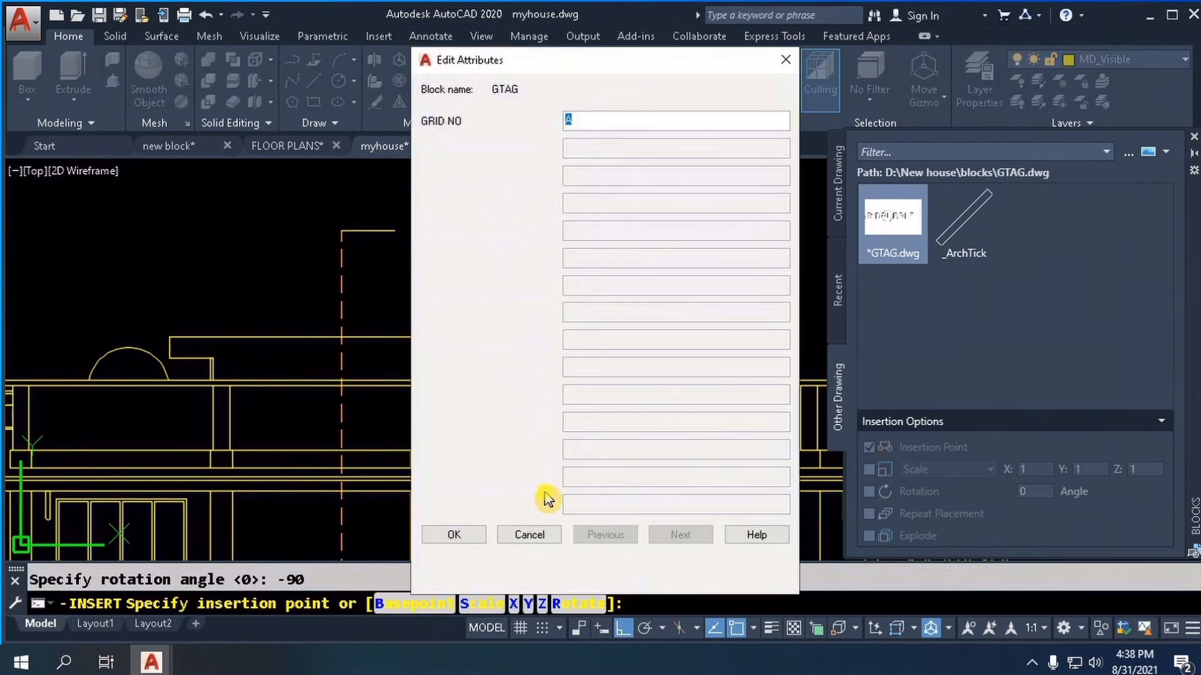
{"action": "left_click", "coordinate": [454, 535]}
{"action": "scroll", "coordinate": [469, 244], "scroll_direction": "down", "scroll_amount": 3}
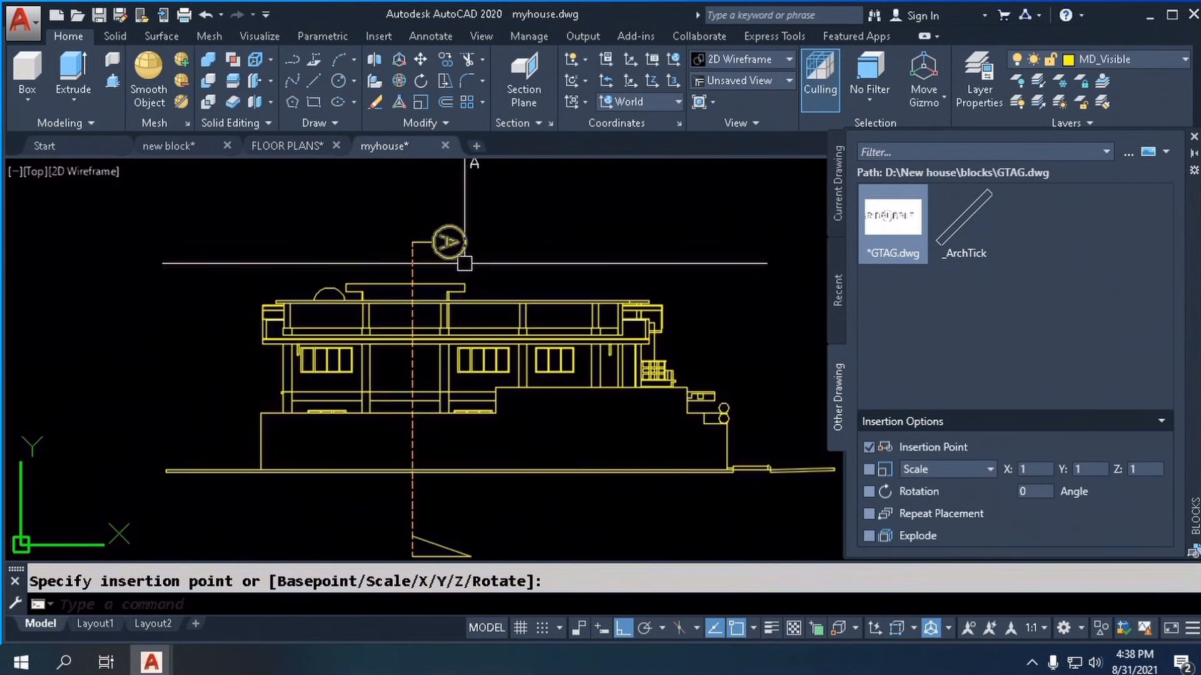
- Set the text rotation of the inserted grid bubble's attribute to 0 so the letter reads upright
{"action": "scroll", "coordinate": [463, 257], "scroll_direction": "up", "scroll_amount": 3}
{"action": "key", "text": "Escape"}
{"action": "double_click", "coordinate": [445, 243]}
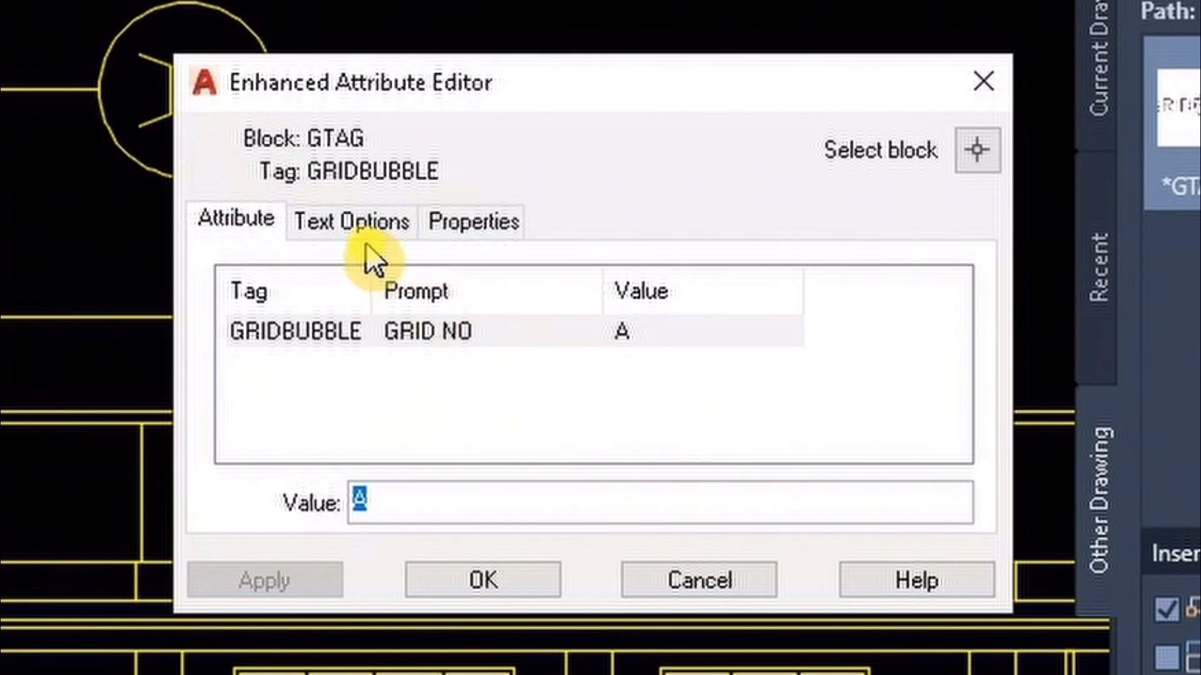
{"action": "left_click", "coordinate": [493, 270]}
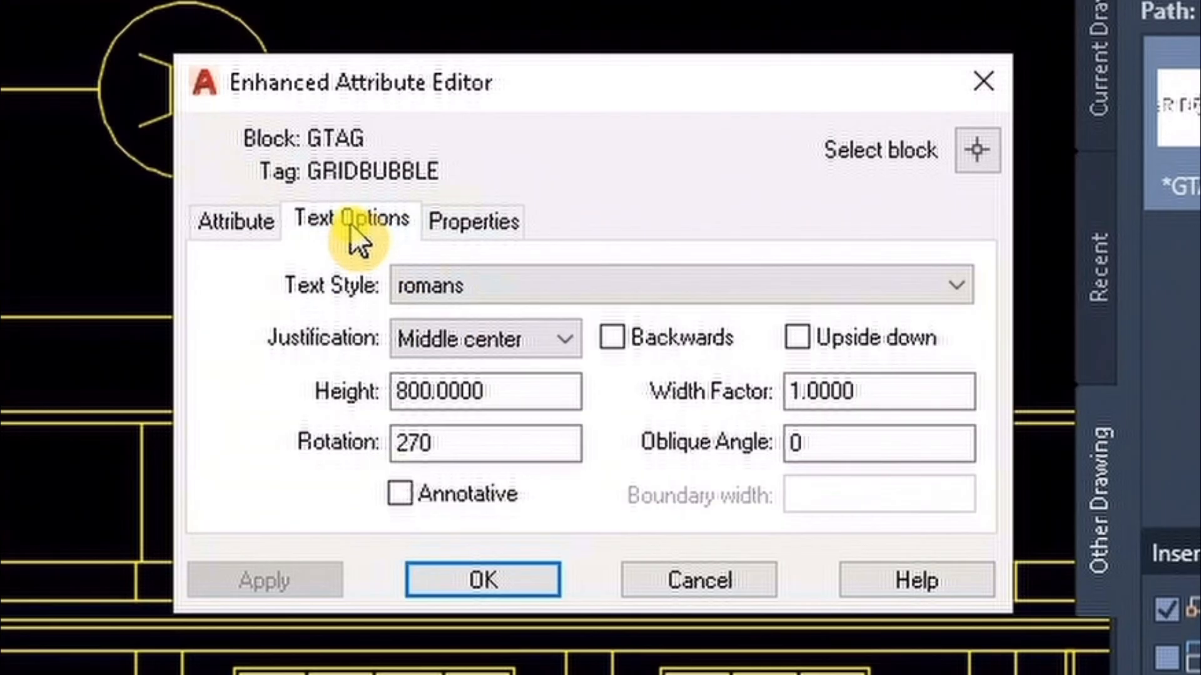
{"action": "left_click_drag", "start_coordinate": [455, 447], "coordinate": [342, 451]}
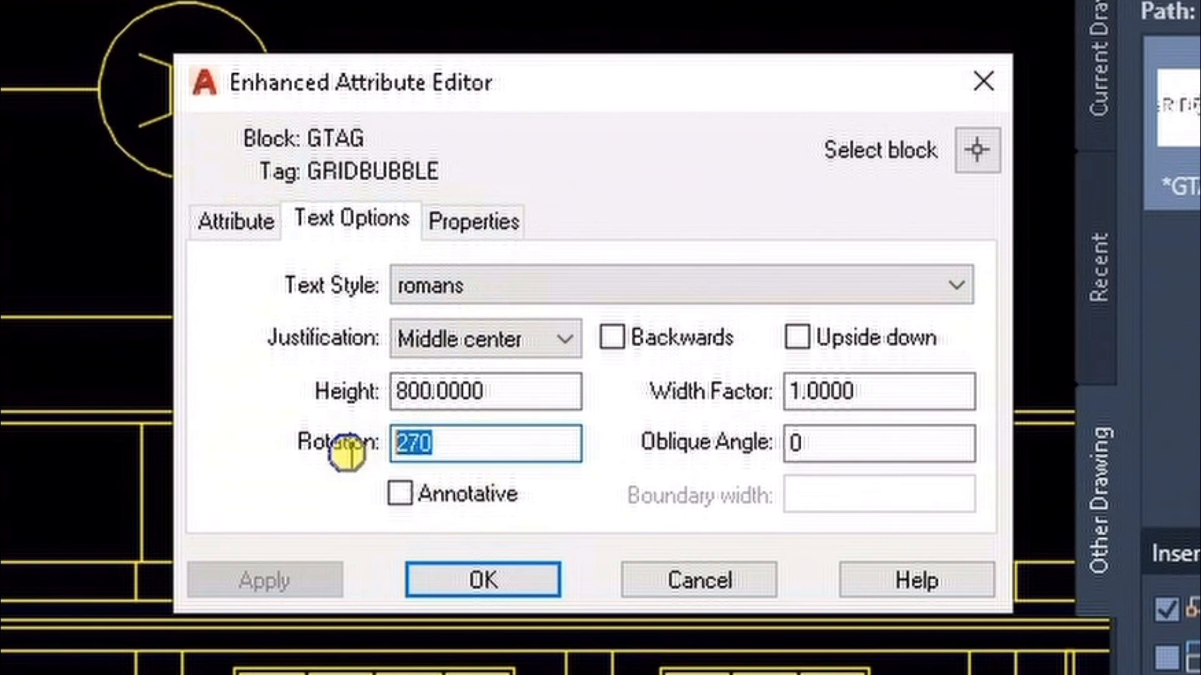
{"action": "type", "text": "0"}
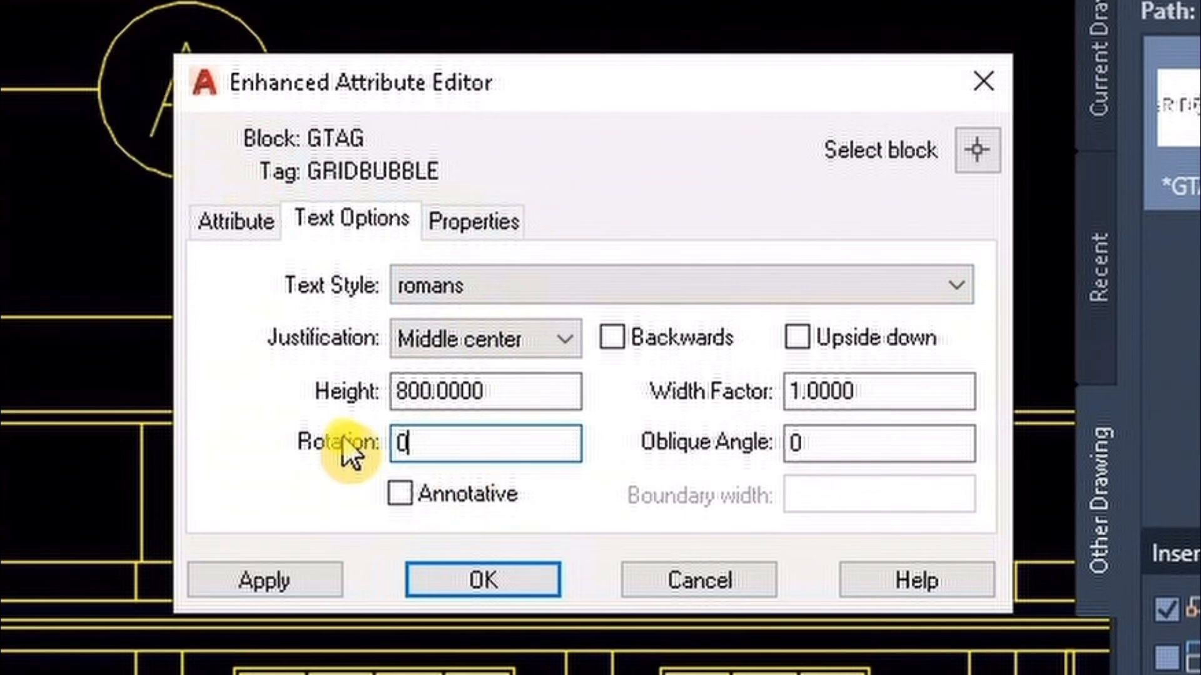
{"action": "left_click", "coordinate": [506, 576]}
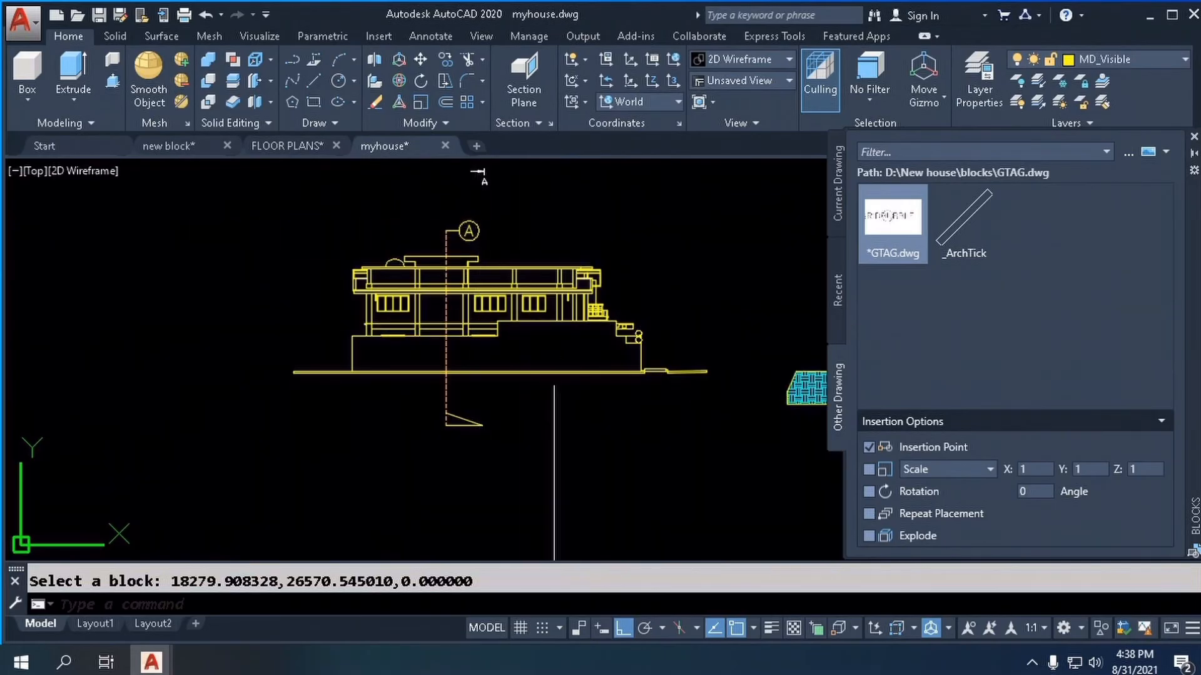
- Scale the triangular marker at the section line's lower end by a factor of 0.5
{"action": "scroll", "coordinate": [465, 473], "scroll_direction": "up", "scroll_amount": 5}
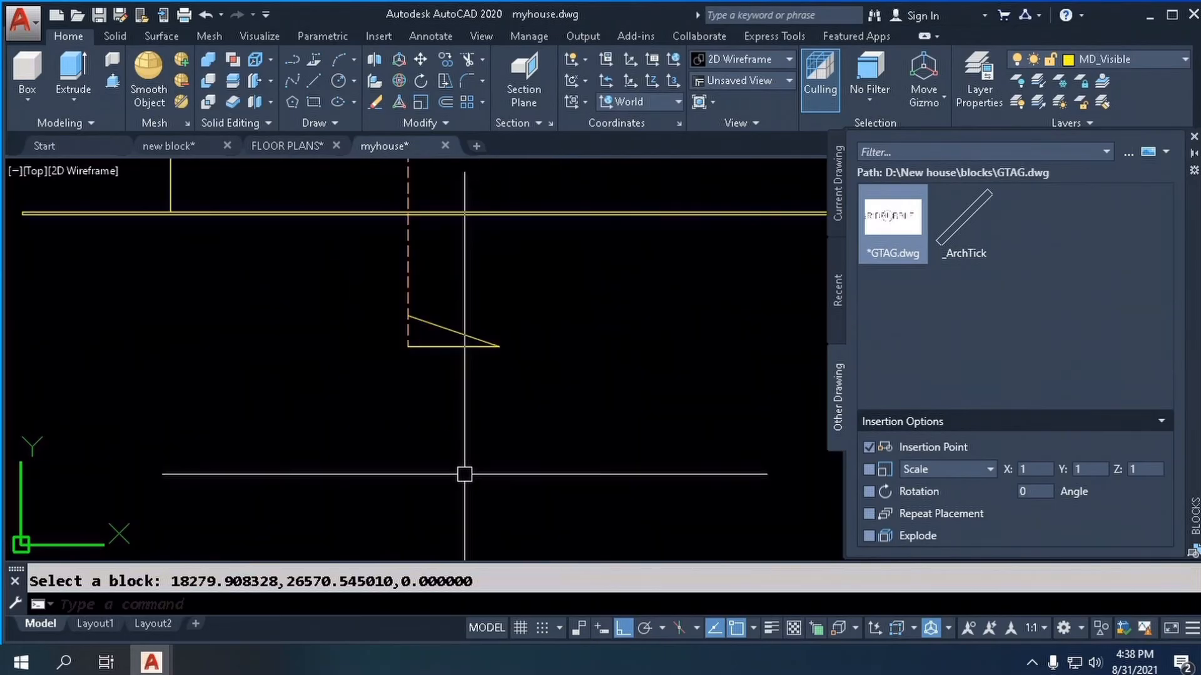
{"action": "scroll", "coordinate": [467, 352], "scroll_direction": "down", "scroll_amount": 8}
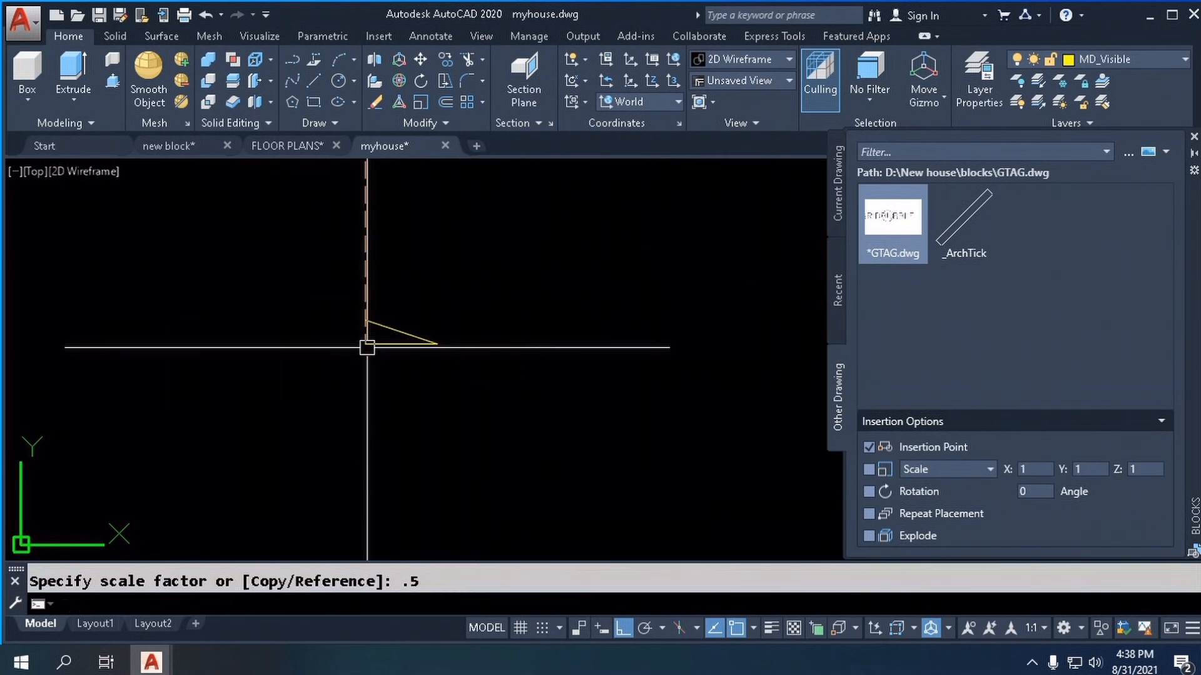
{"action": "scroll", "coordinate": [367, 347], "scroll_direction": "down", "scroll_amount": 4}
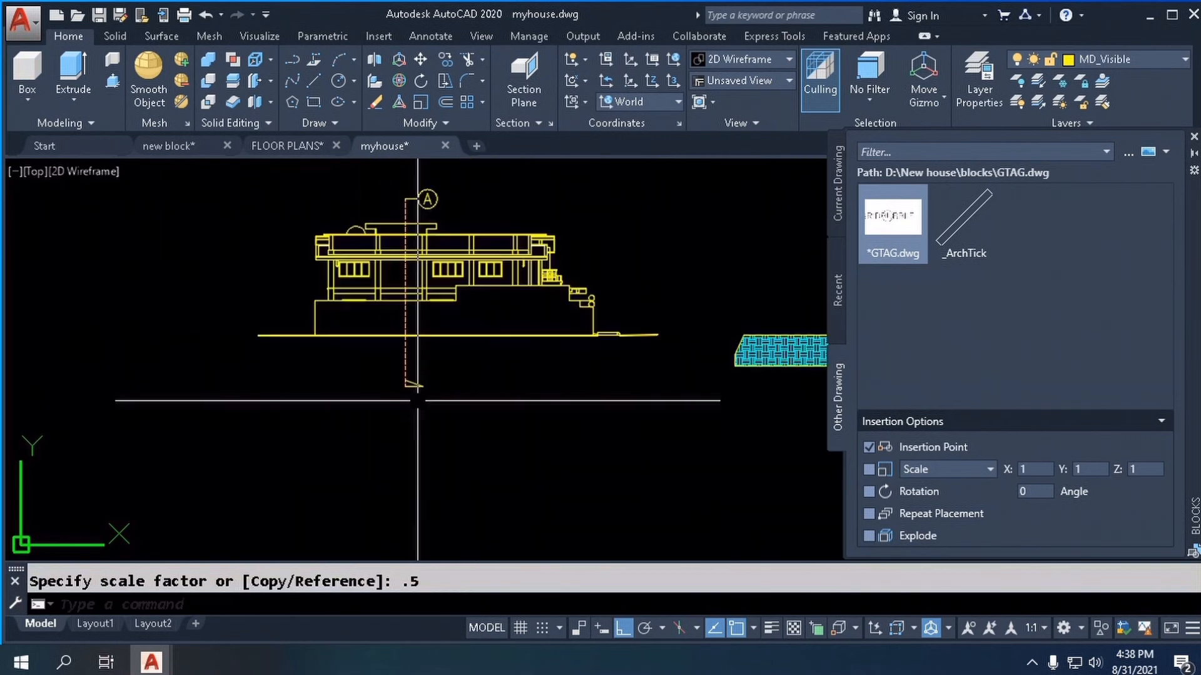
- Inspect the tagged section line on the side elevation and the foundations beneath the front elevation above it
{"action": "scroll", "coordinate": [418, 319], "scroll_direction": "up", "scroll_amount": 4}
{"action": "scroll", "coordinate": [431, 298], "scroll_direction": "down", "scroll_amount": 4}
{"action": "scroll", "coordinate": [444, 256], "scroll_direction": "up", "scroll_amount": 3}
{"action": "scroll", "coordinate": [402, 275], "scroll_direction": "down", "scroll_amount": 3}
{"action": "scroll", "coordinate": [382, 300], "scroll_direction": "up", "scroll_amount": 4}
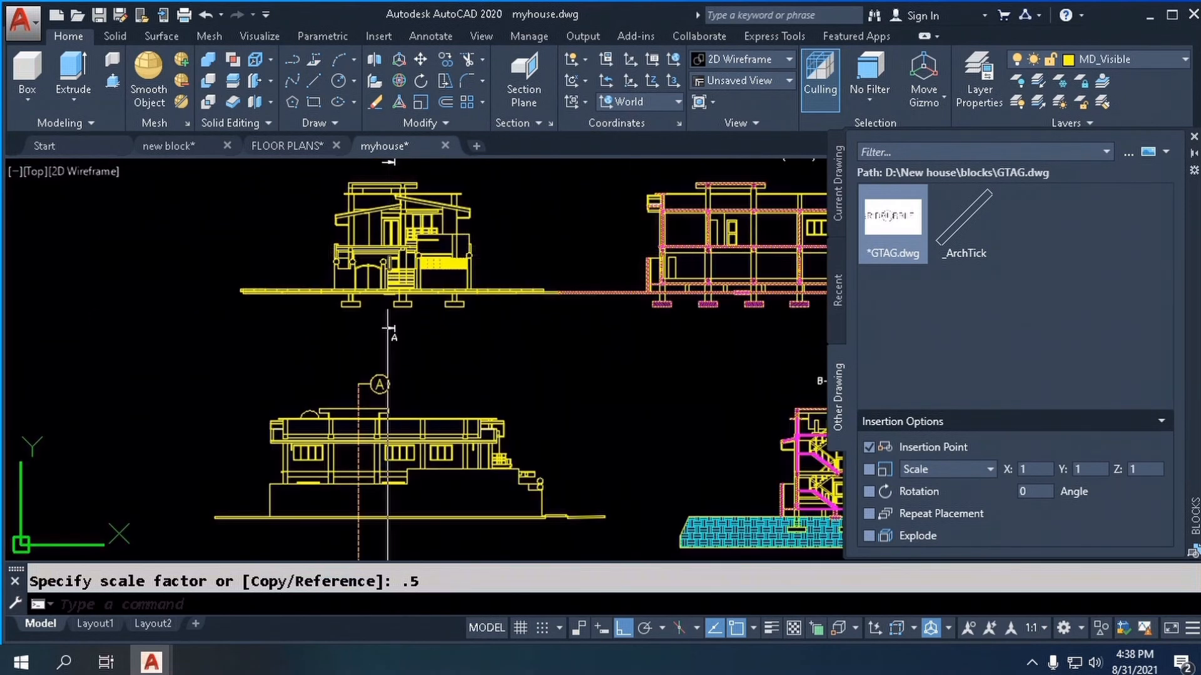
{"action": "scroll", "coordinate": [382, 300], "scroll_direction": "up", "scroll_amount": 3}
{"action": "scroll", "coordinate": [382, 300], "scroll_direction": "down", "scroll_amount": 2}
{"action": "scroll", "coordinate": [404, 292], "scroll_direction": "down", "scroll_amount": 3}
{"action": "scroll", "coordinate": [404, 291], "scroll_direction": "up", "scroll_amount": 6}
{"action": "scroll", "coordinate": [404, 291], "scroll_direction": "down", "scroll_amount": 3}
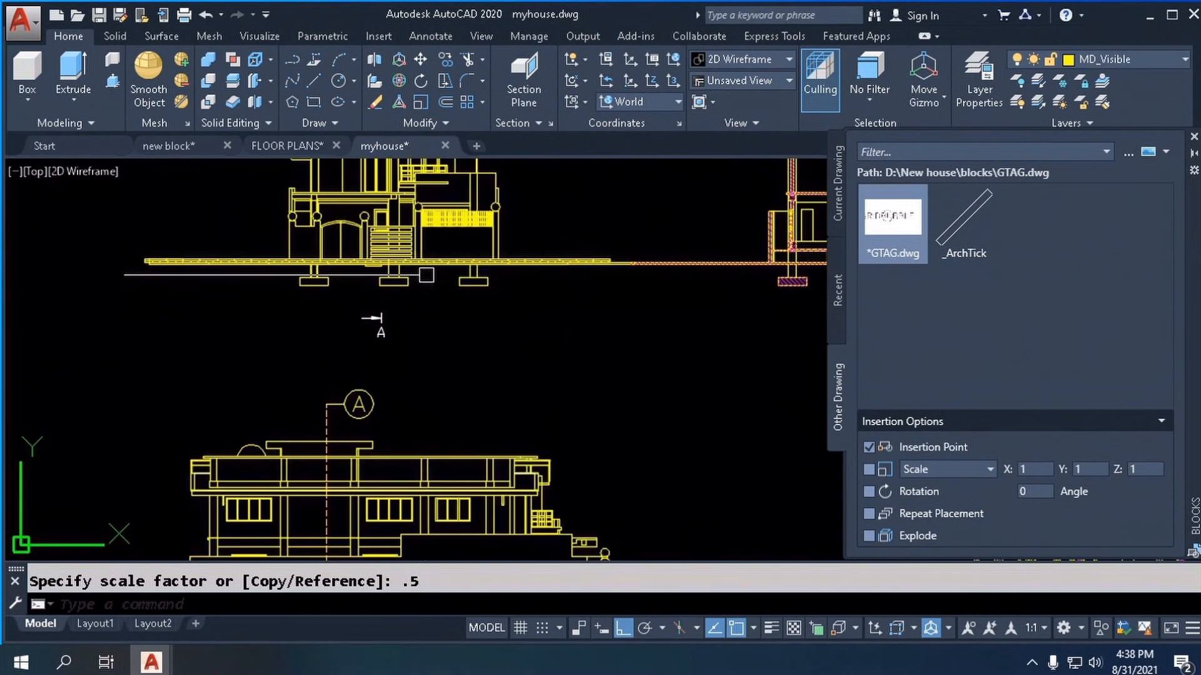
- Erase the three foundation footings beneath the front elevation's ground band
{"action": "scroll", "coordinate": [429, 289], "scroll_direction": "up", "scroll_amount": 5}
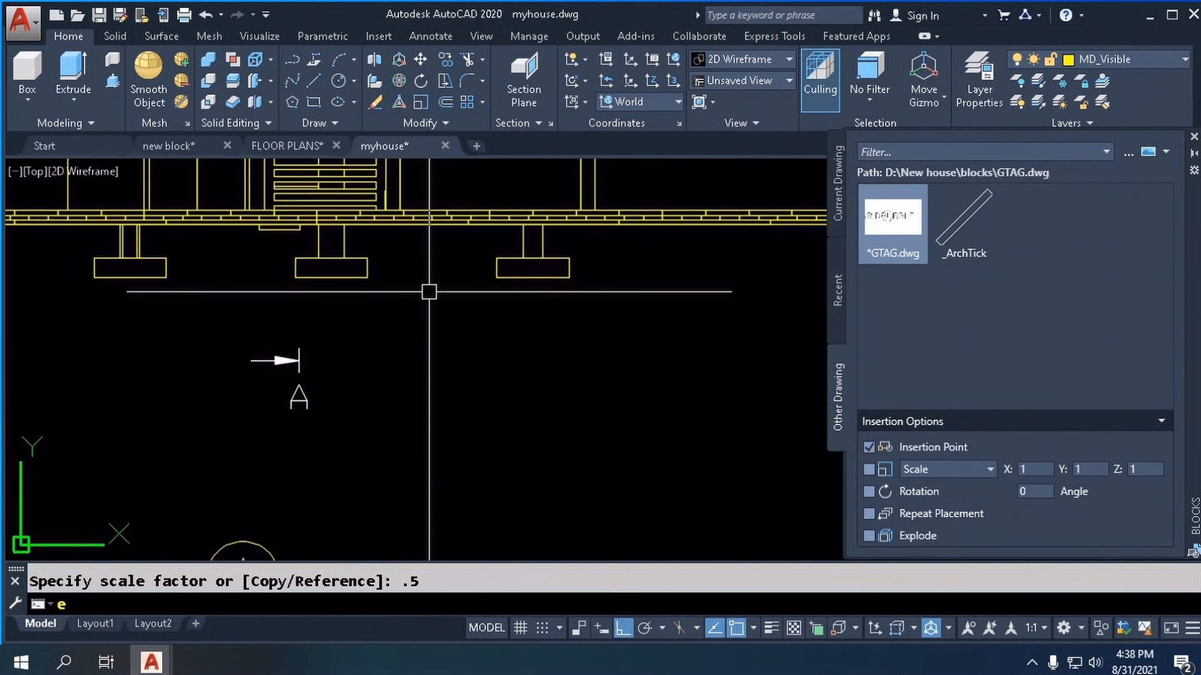
{"action": "key", "text": "Return"}
{"action": "left_click", "coordinate": [599, 304]}
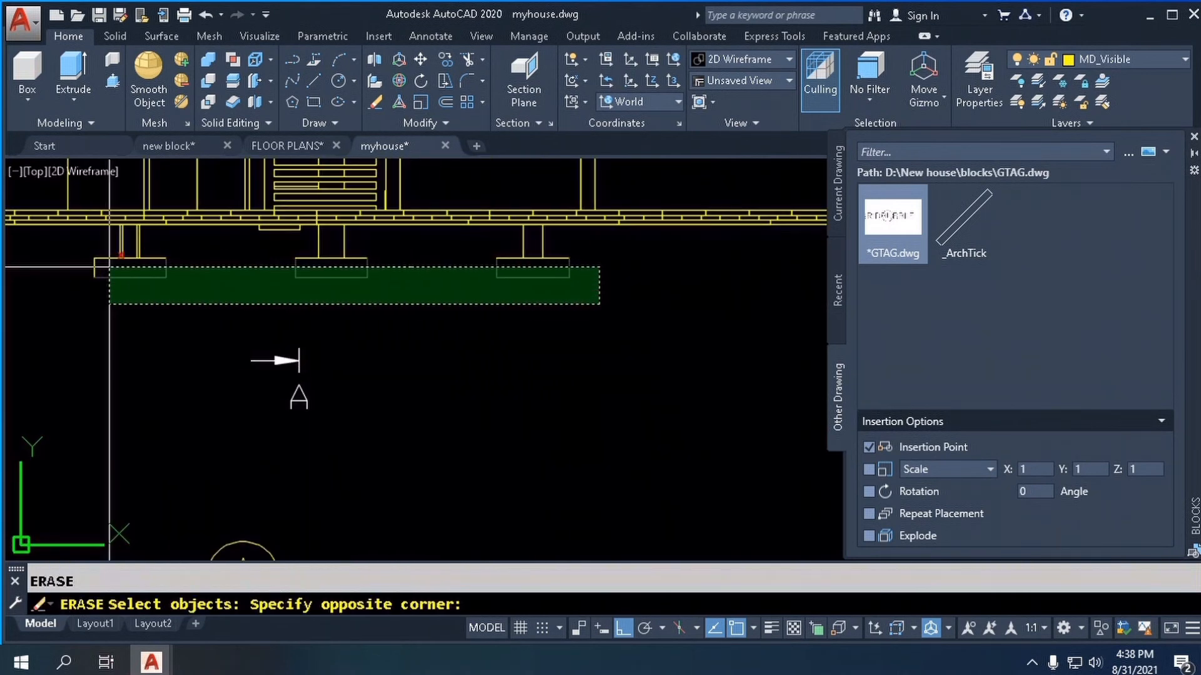
{"action": "left_click", "coordinate": [52, 249]}
{"action": "key", "text": "Return"}
- Erase the small rectangular outline projecting below the ground band under the front elevation's steps
{"action": "scroll", "coordinate": [244, 224], "scroll_direction": "up", "scroll_amount": 4}
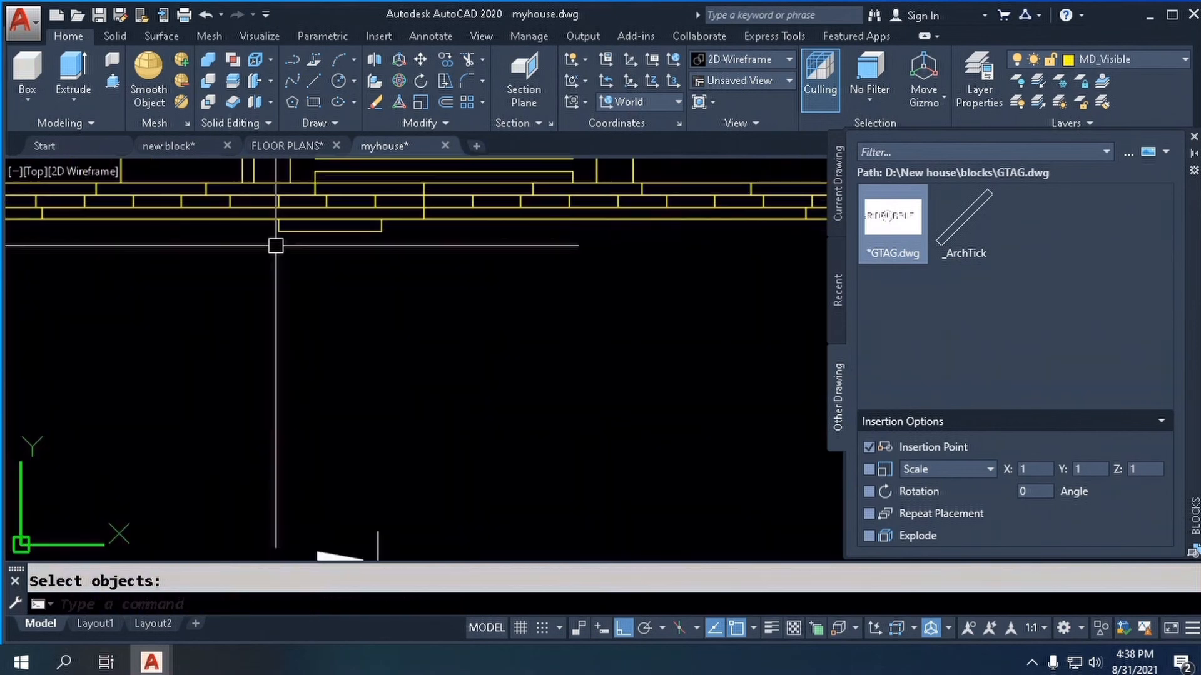
{"action": "scroll", "coordinate": [321, 292], "scroll_direction": "down", "scroll_amount": 4}
{"action": "scroll", "coordinate": [324, 276], "scroll_direction": "up", "scroll_amount": 4}
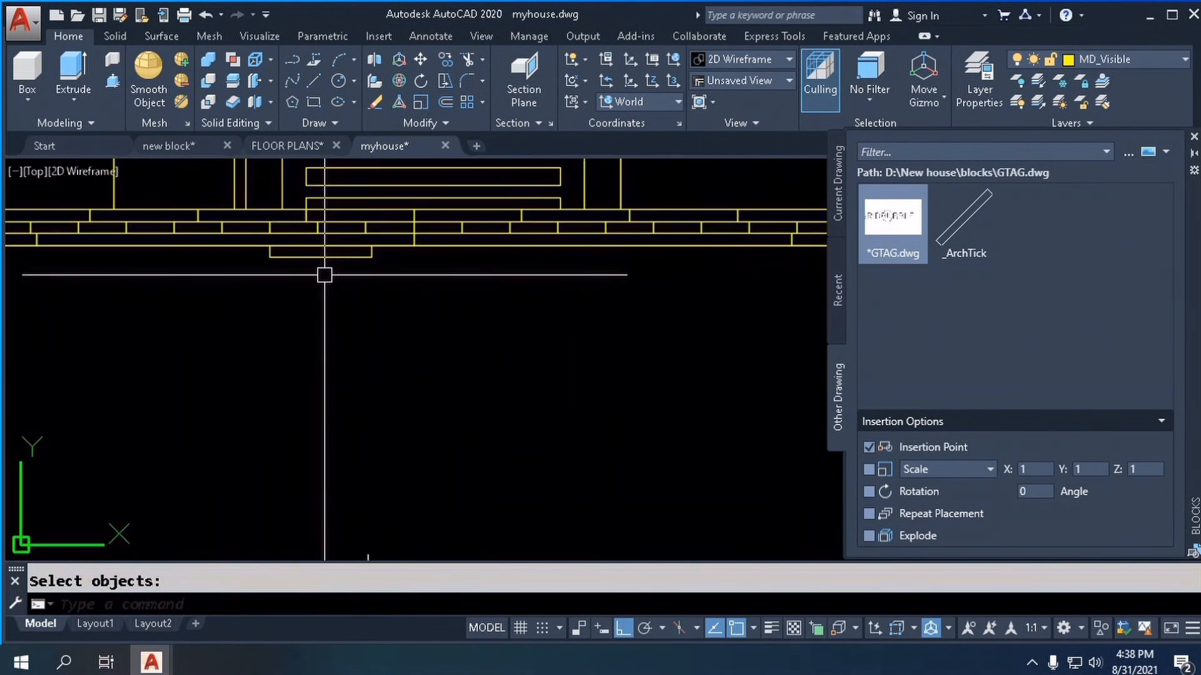
{"action": "type", "text": "e"}
{"action": "key", "text": "Return"}
{"action": "left_click", "coordinate": [413, 295]}
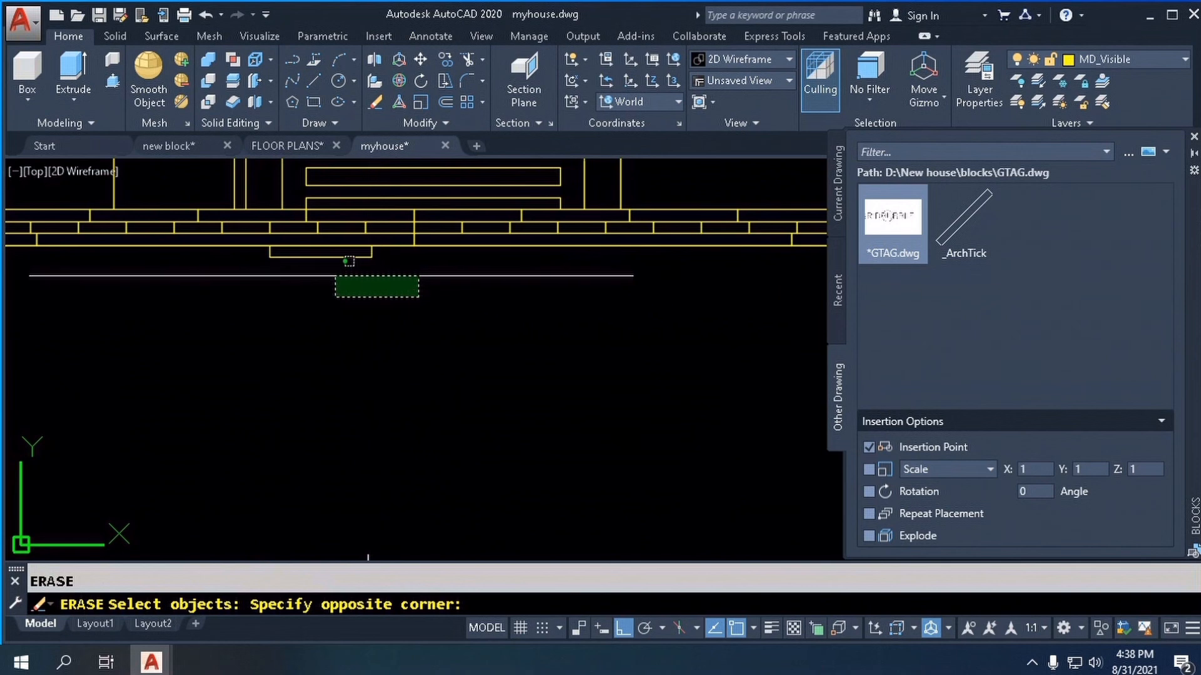
{"action": "left_click", "coordinate": [259, 254]}
{"action": "scroll", "coordinate": [259, 254], "scroll_direction": "down", "scroll_amount": 5}
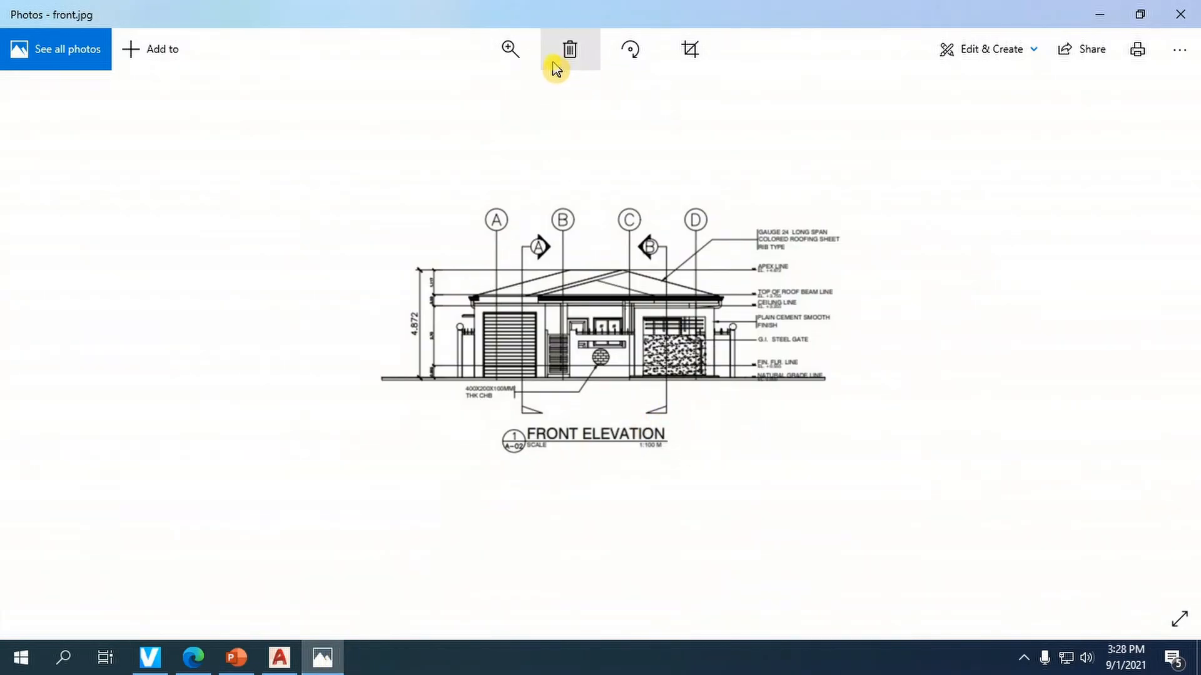
{"action": "left_click_drag", "start_coordinate": [434, 91], "coordinate": [471, 95]}
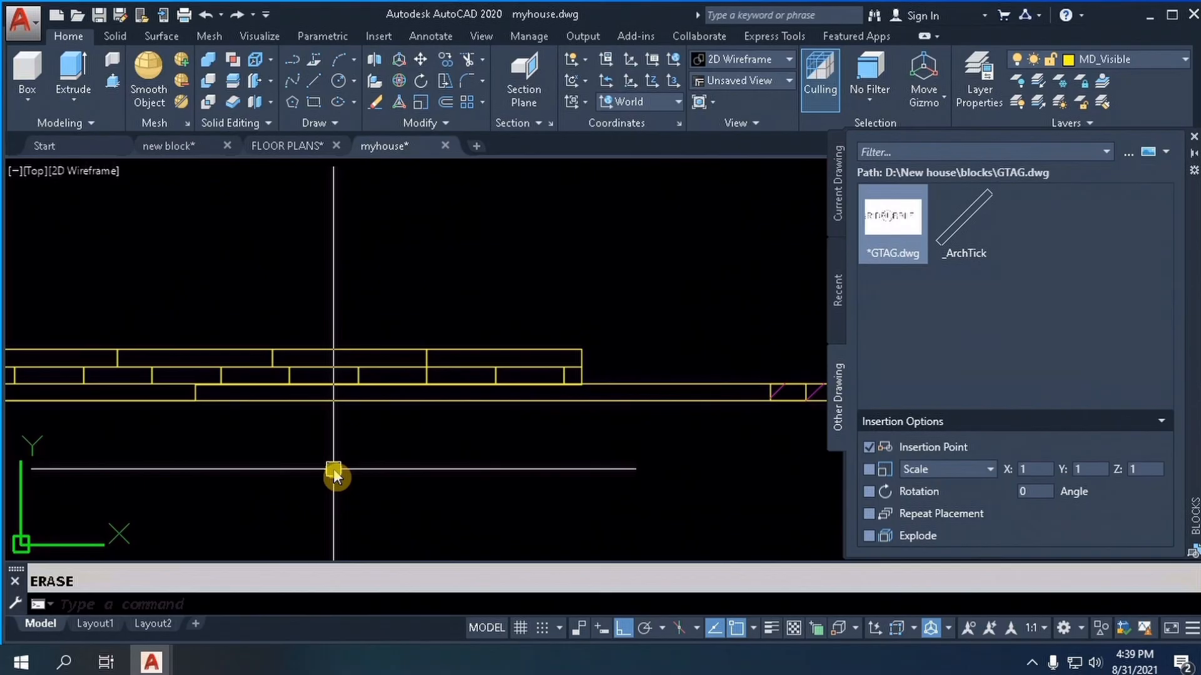
- Erase a stretch of the leftover line running below the block courses of the front elevation's ground band
{"action": "scroll", "coordinate": [321, 455], "scroll_direction": "down", "scroll_amount": 3}
{"action": "scroll", "coordinate": [397, 434], "scroll_direction": "up", "scroll_amount": 5}
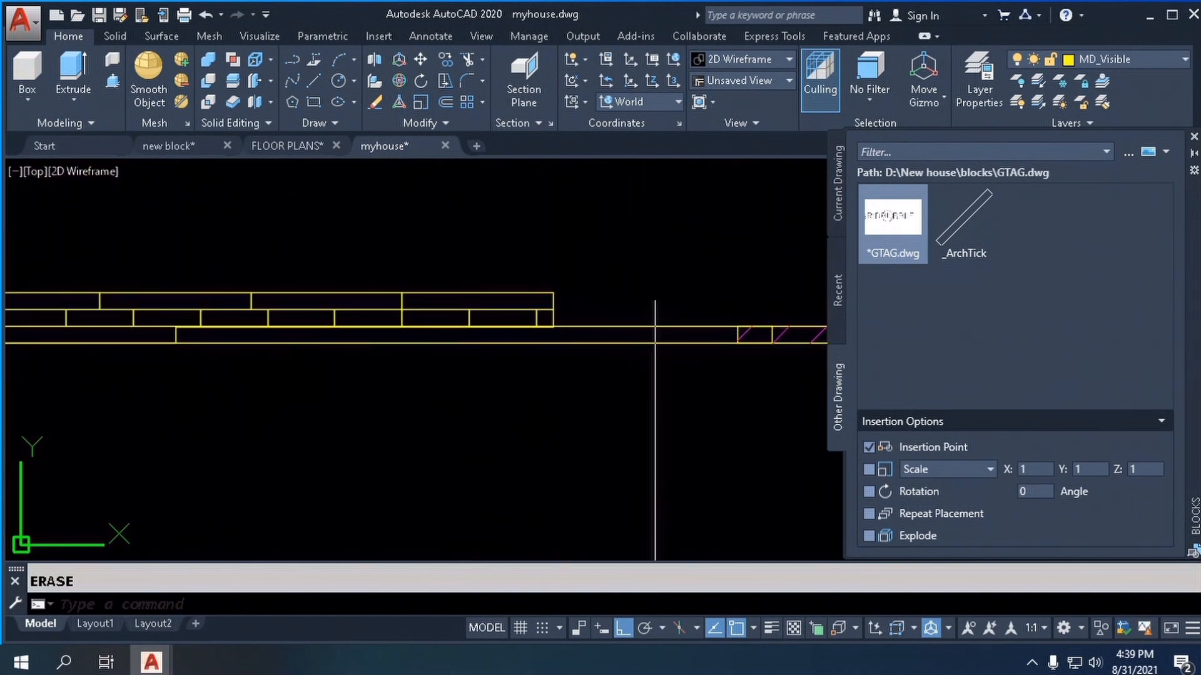
{"action": "scroll", "coordinate": [388, 363], "scroll_direction": "down", "scroll_amount": 3}
{"action": "scroll", "coordinate": [595, 295], "scroll_direction": "up", "scroll_amount": 3}
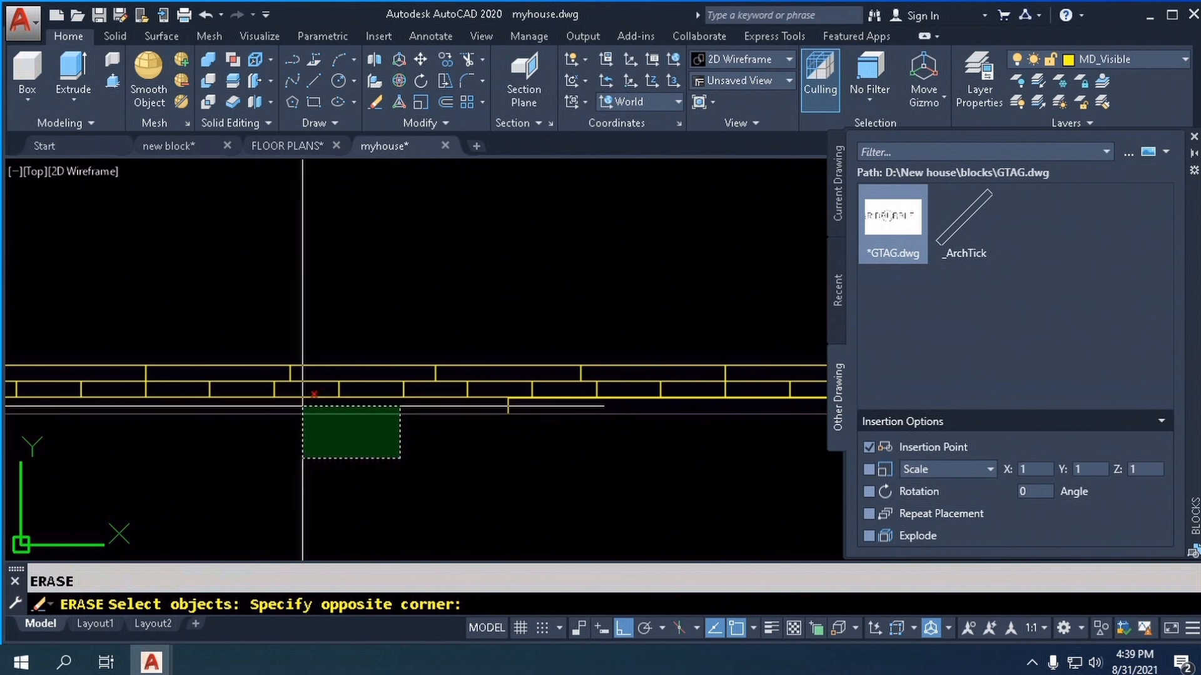
{"action": "left_click", "coordinate": [302, 407]}
{"action": "key", "text": "Return"}
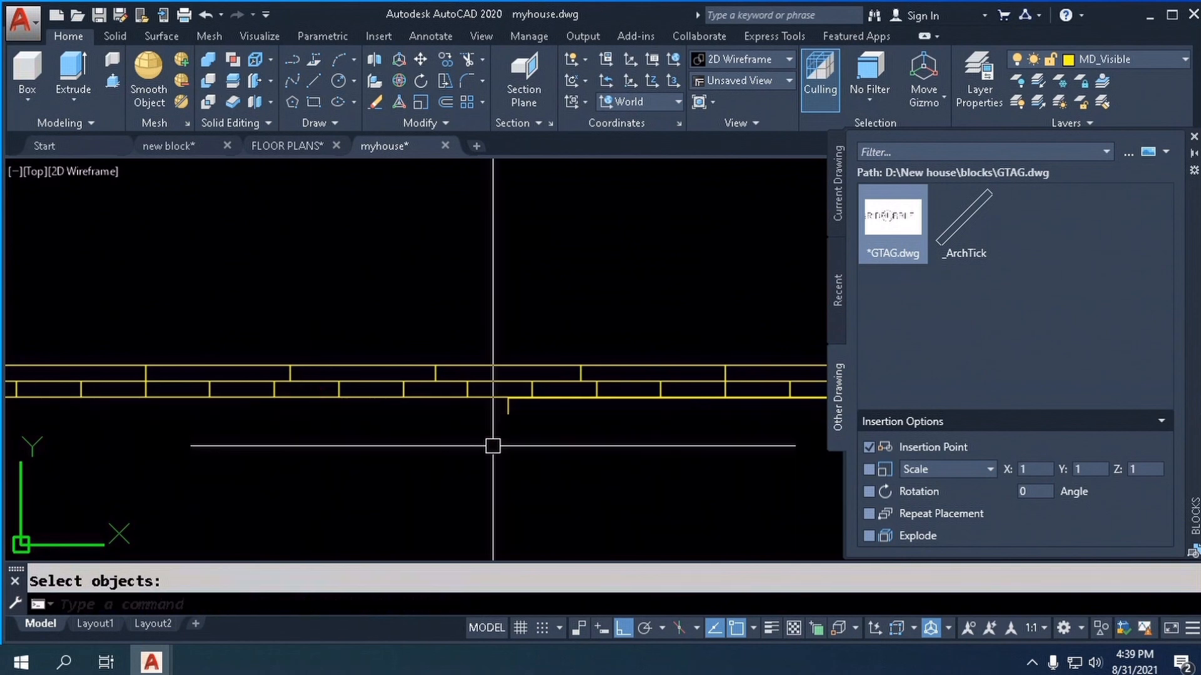
- Erase the leftover strip below the ground band's block courses under the front elevation's railed bay
{"action": "scroll", "coordinate": [494, 445], "scroll_direction": "down", "scroll_amount": 4}
{"action": "scroll", "coordinate": [663, 430], "scroll_direction": "up", "scroll_amount": 3}
{"action": "type", "text": "e"}
{"action": "key", "text": "Return"}
{"action": "left_click", "coordinate": [740, 473]}
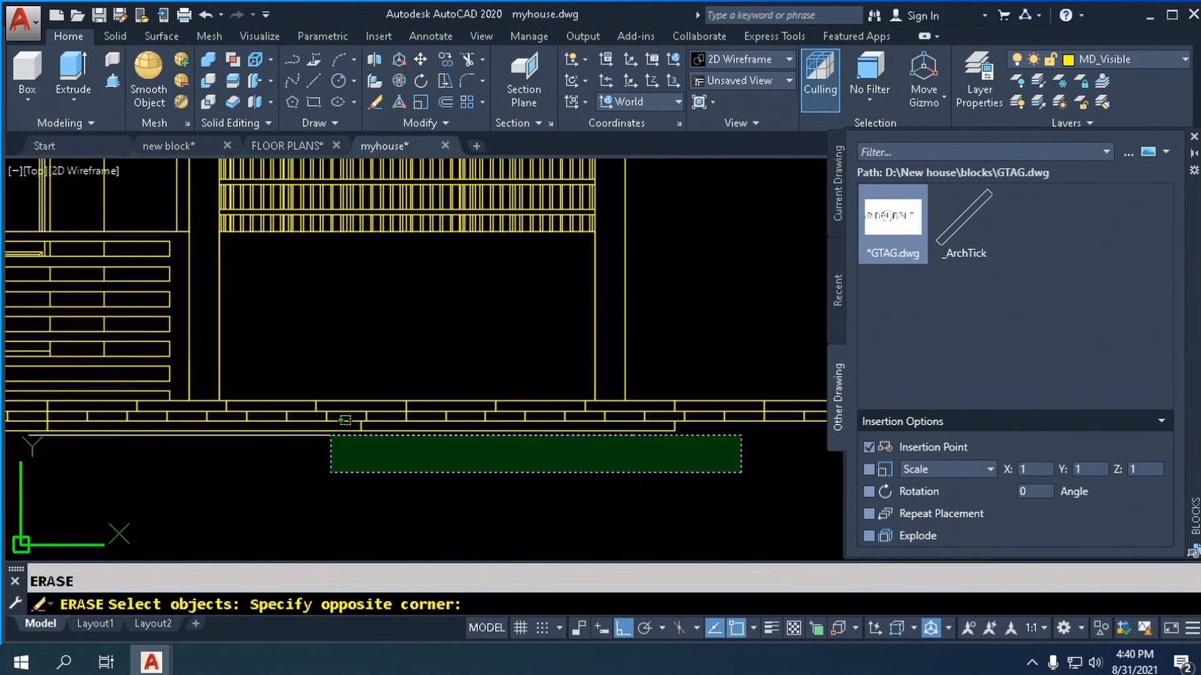
{"action": "left_click", "coordinate": [316, 428]}
{"action": "scroll", "coordinate": [316, 428], "scroll_direction": "down", "scroll_amount": 3}
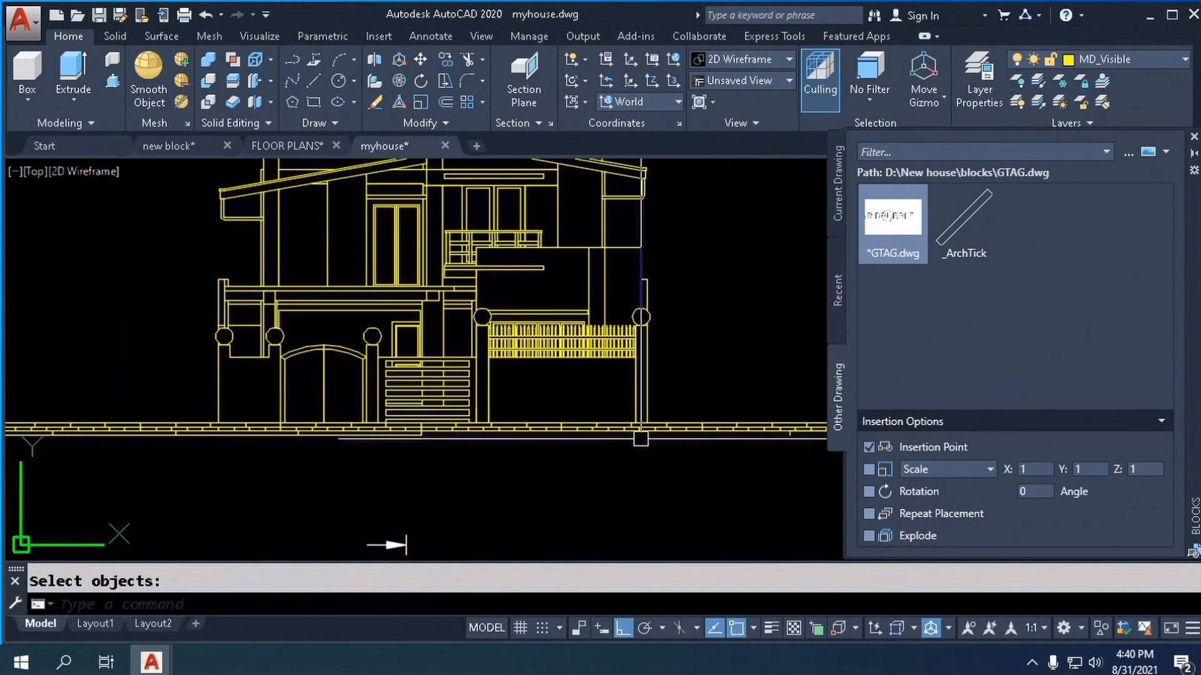
- Erase the remaining lowest strip beneath the ground band between its far end and the front elevation's steps
{"action": "scroll", "coordinate": [536, 413], "scroll_direction": "up", "scroll_amount": 2}
{"action": "scroll", "coordinate": [427, 468], "scroll_direction": "down", "scroll_amount": 2}
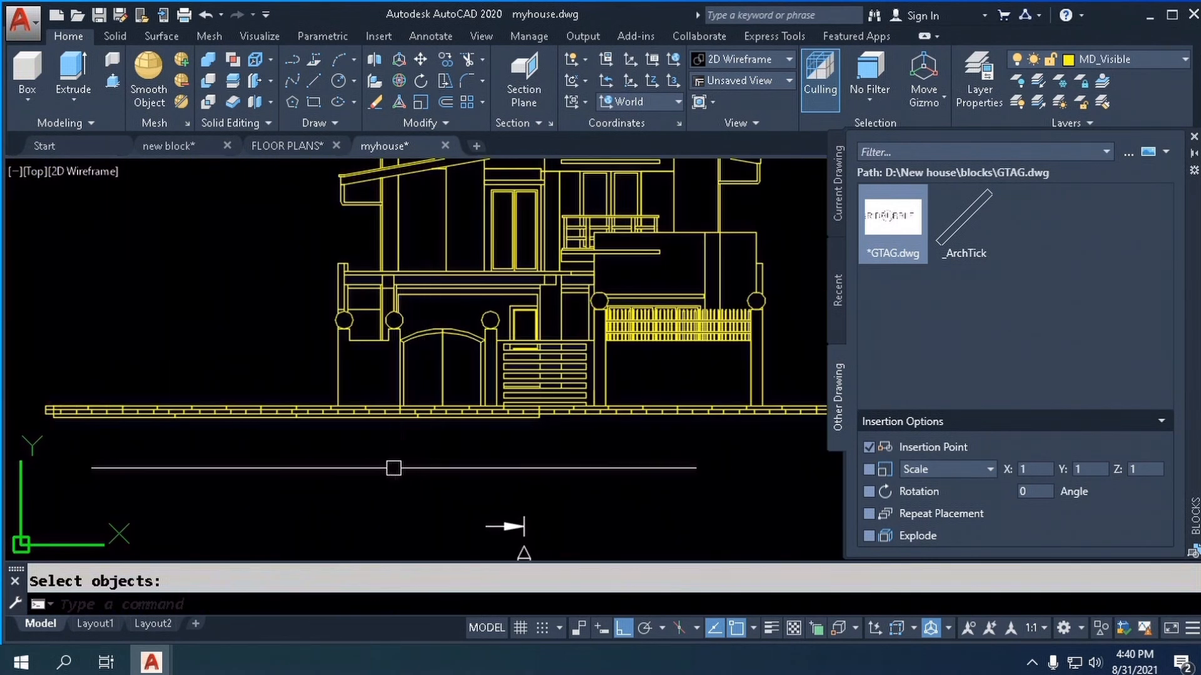
{"action": "key", "text": "Return"}
{"action": "left_click", "coordinate": [580, 468]}
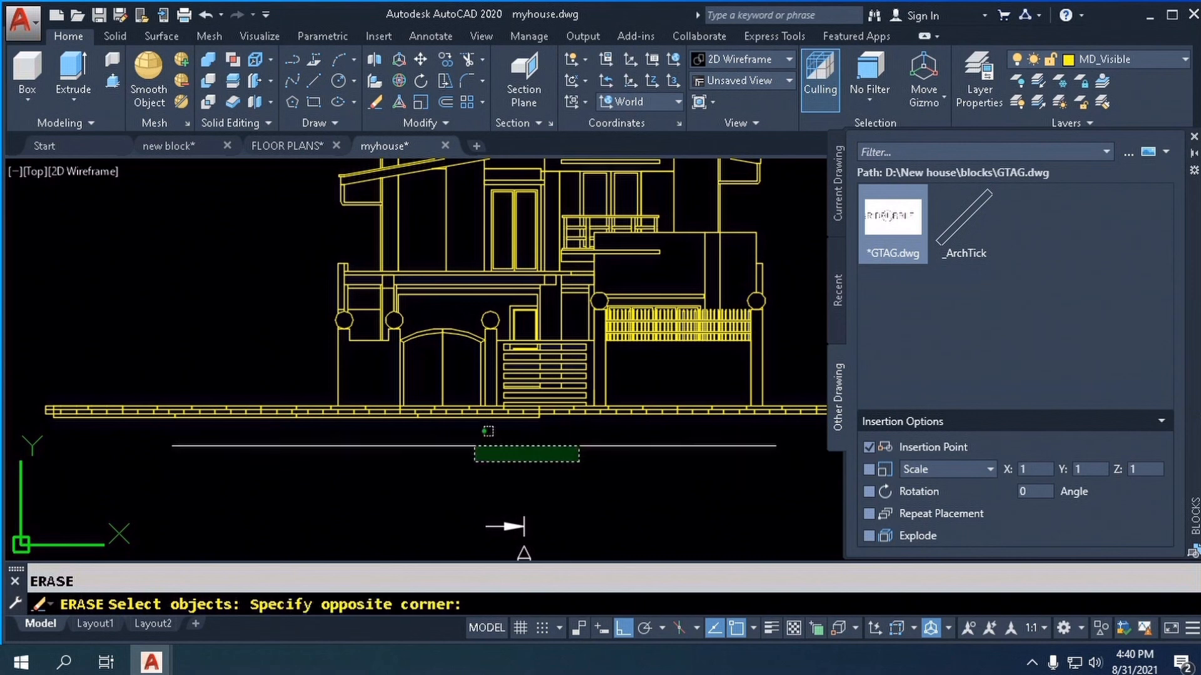
{"action": "scroll", "coordinate": [109, 407], "scroll_direction": "up", "scroll_amount": 5}
{"action": "left_click", "coordinate": [110, 407]}
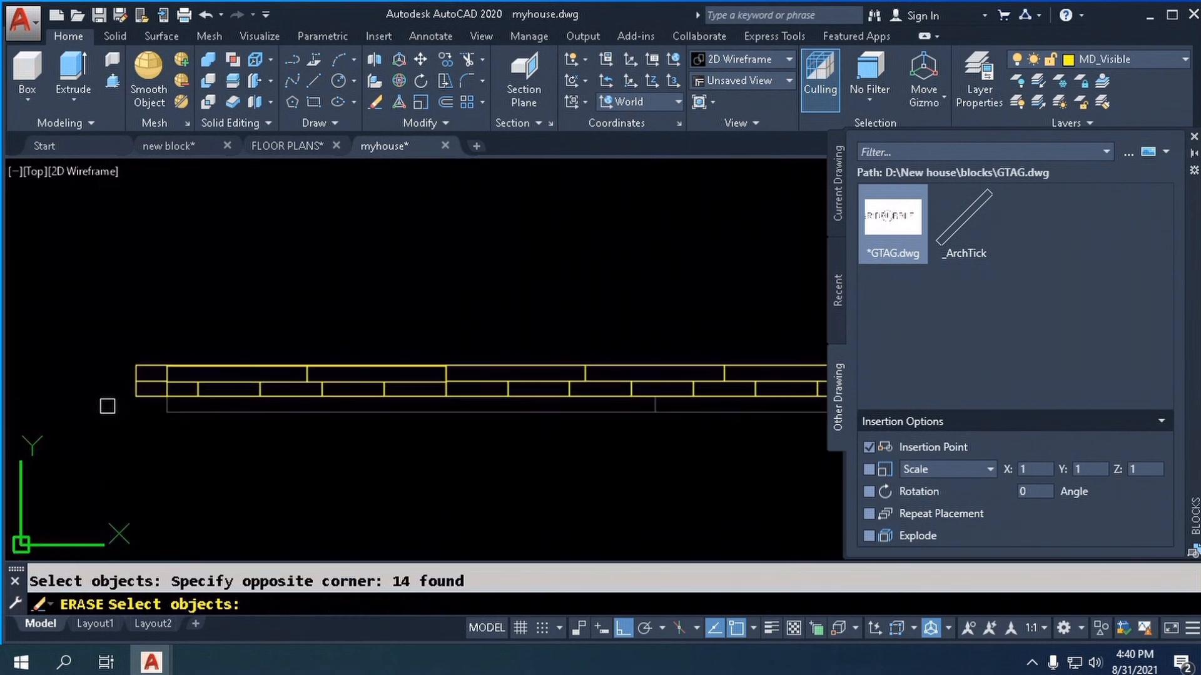
{"action": "scroll", "coordinate": [119, 422], "scroll_direction": "down", "scroll_amount": 4}
{"action": "scroll", "coordinate": [131, 439], "scroll_direction": "down", "scroll_amount": 2}
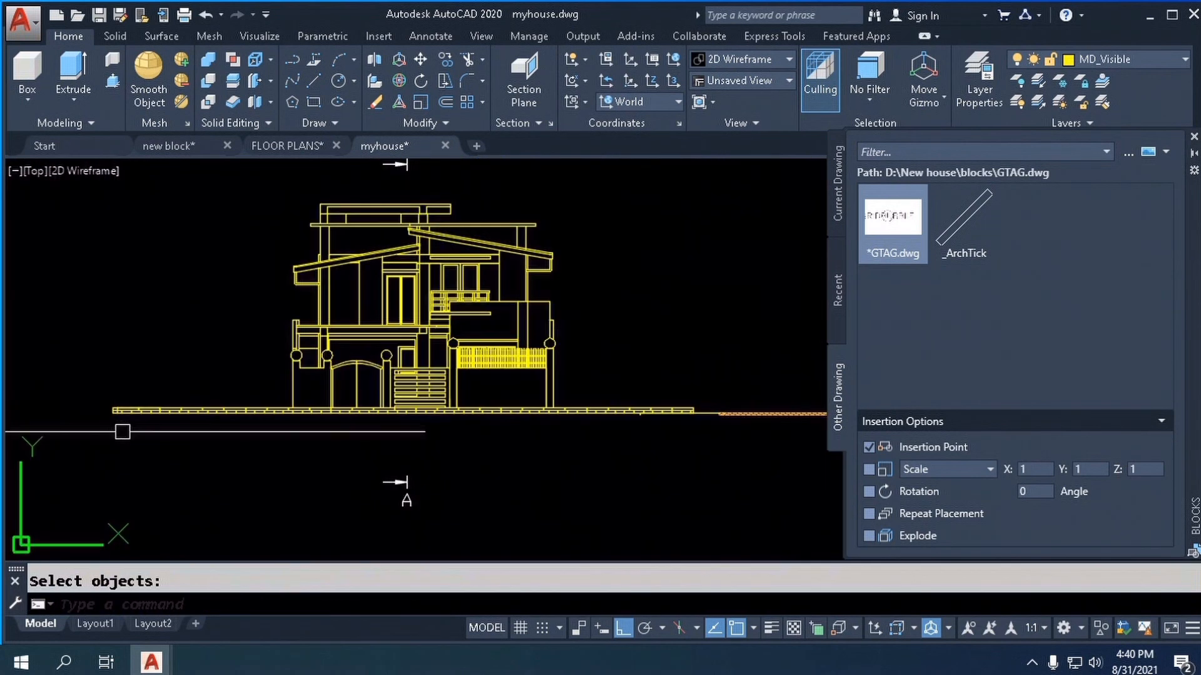
{"action": "scroll", "coordinate": [450, 276], "scroll_direction": "down", "scroll_amount": 3}
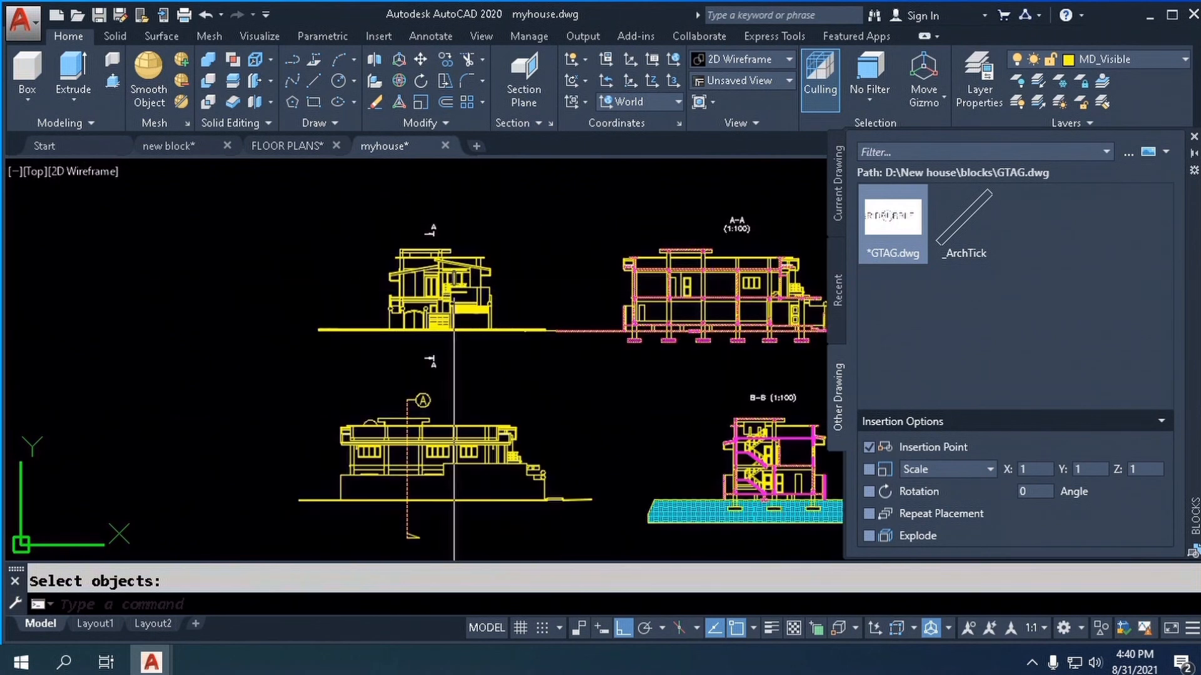
{"action": "scroll", "coordinate": [496, 429], "scroll_direction": "up", "scroll_amount": 2}
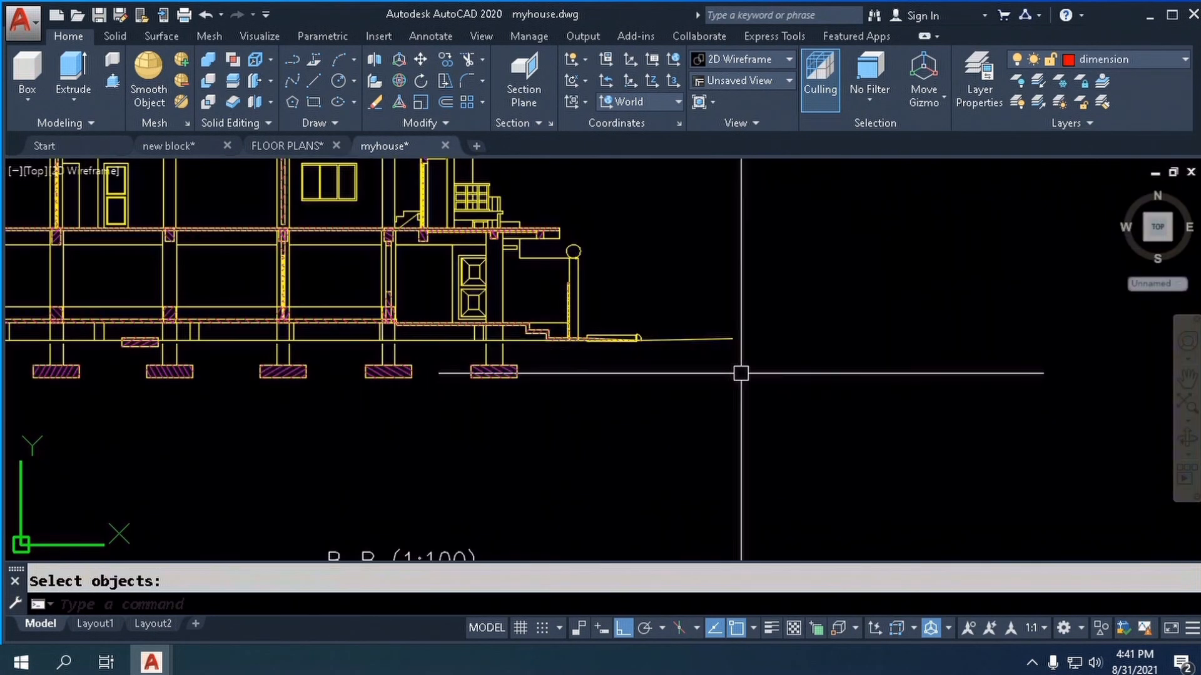
- Stretch the two column lines above an interior footing of the long section up to the ground line
{"action": "scroll", "coordinate": [740, 373], "scroll_direction": "down", "scroll_amount": 2}
{"action": "scroll", "coordinate": [597, 372], "scroll_direction": "up", "scroll_amount": 6}
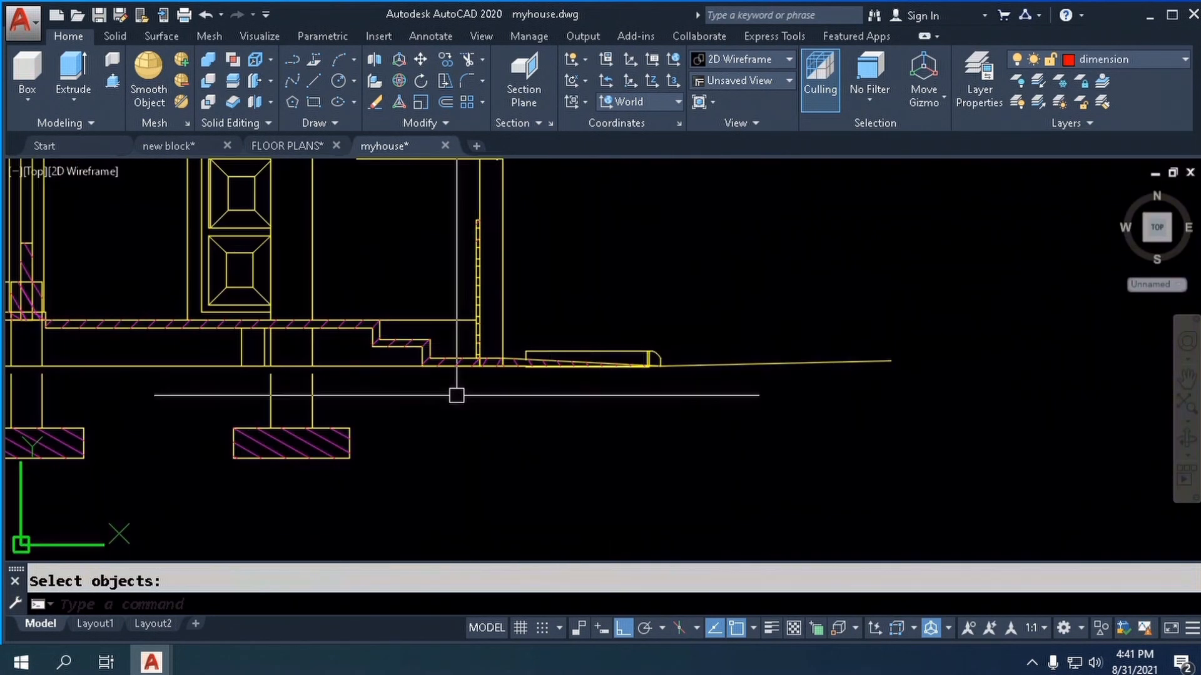
{"action": "scroll", "coordinate": [425, 367], "scroll_direction": "up", "scroll_amount": 2}
{"action": "scroll", "coordinate": [763, 361], "scroll_direction": "down", "scroll_amount": 4}
{"action": "scroll", "coordinate": [472, 369], "scroll_direction": "up", "scroll_amount": 1}
{"action": "scroll", "coordinate": [680, 369], "scroll_direction": "up", "scroll_amount": 5}
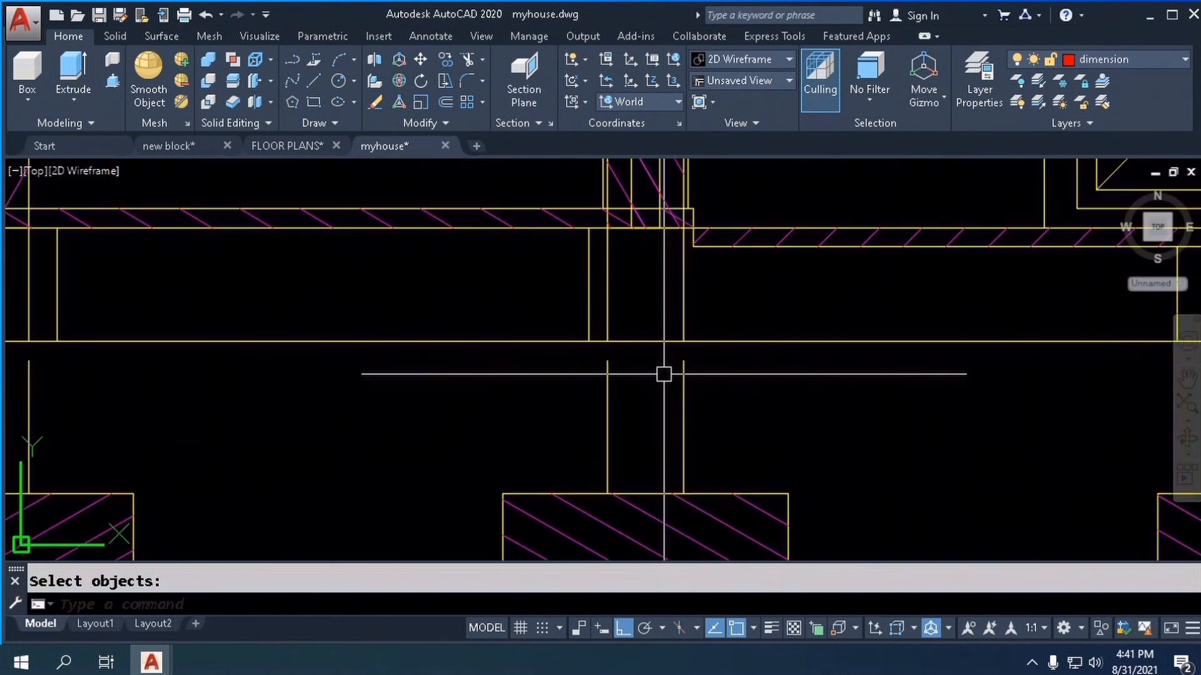
{"action": "scroll", "coordinate": [708, 380], "scroll_direction": "down", "scroll_amount": 2}
{"action": "scroll", "coordinate": [190, 369], "scroll_direction": "up", "scroll_amount": 2}
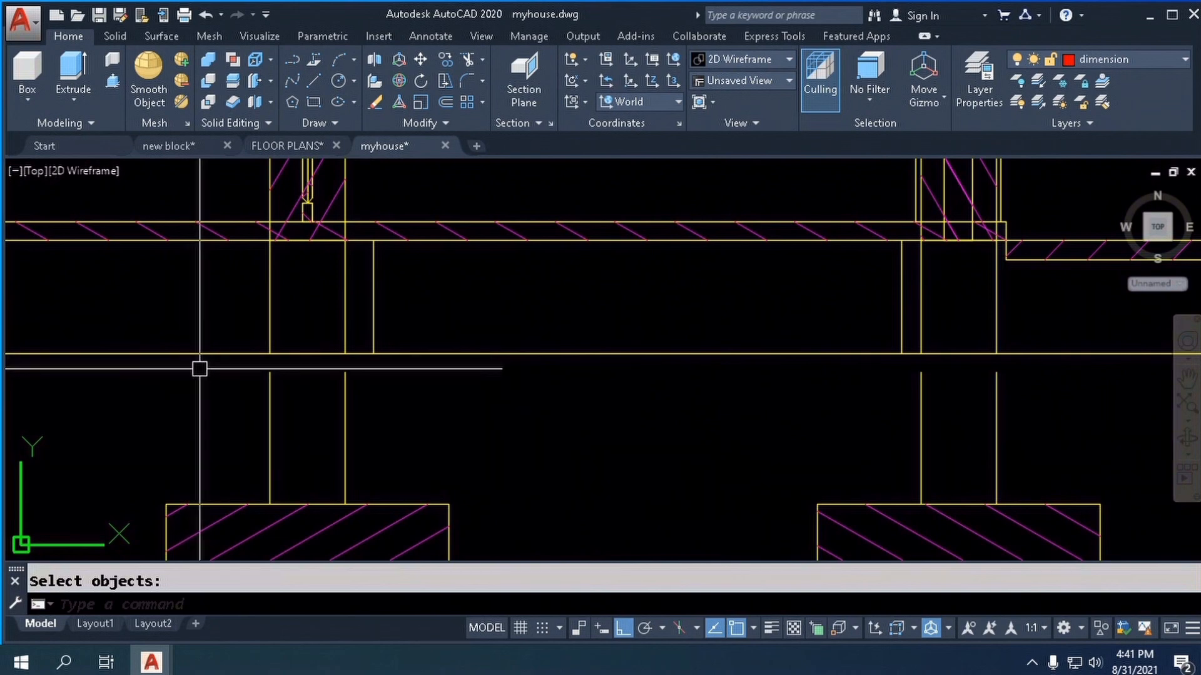
{"action": "scroll", "coordinate": [294, 406], "scroll_direction": "up", "scroll_amount": 2}
{"action": "left_click", "coordinate": [425, 420]}
{"action": "left_click", "coordinate": [197, 369]}
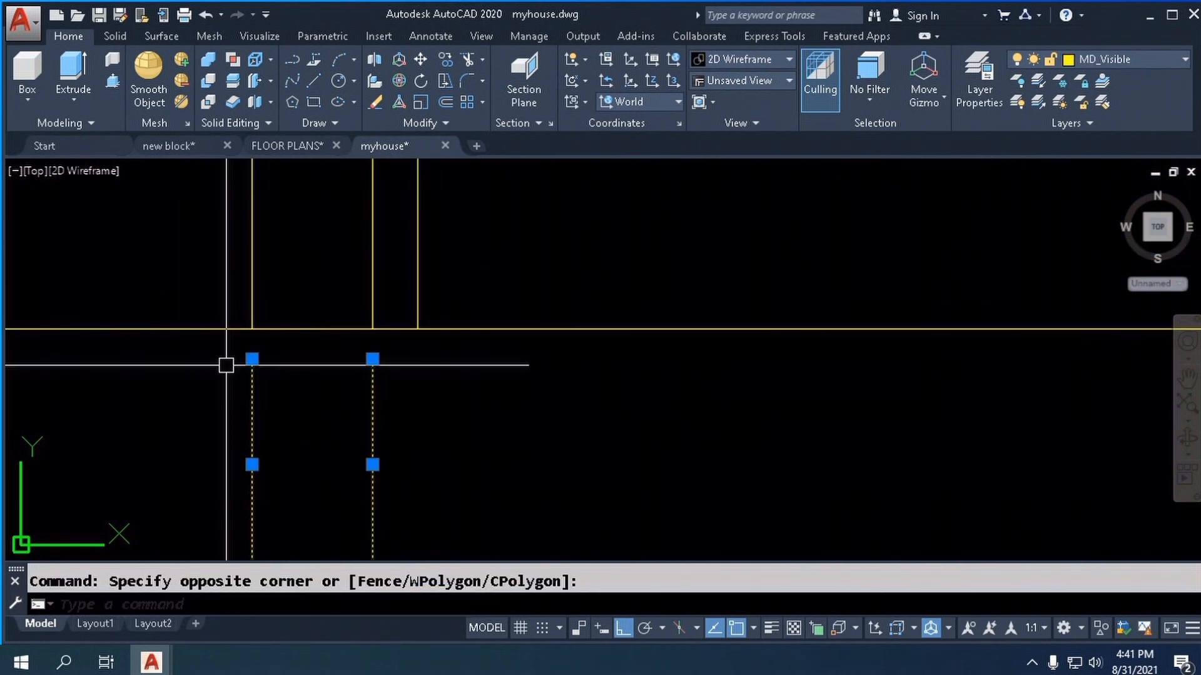
{"action": "left_click", "coordinate": [252, 359]}
{"action": "left_click", "coordinate": [252, 328]}
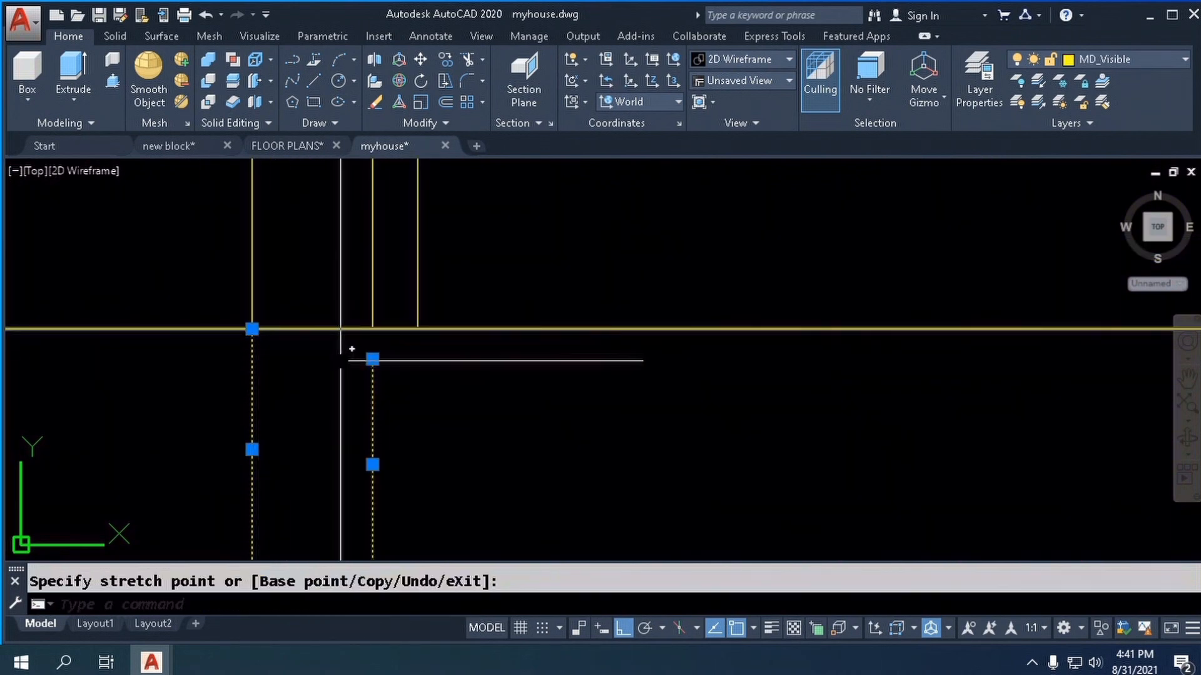
{"action": "left_click", "coordinate": [372, 359]}
{"action": "left_click", "coordinate": [372, 328]}
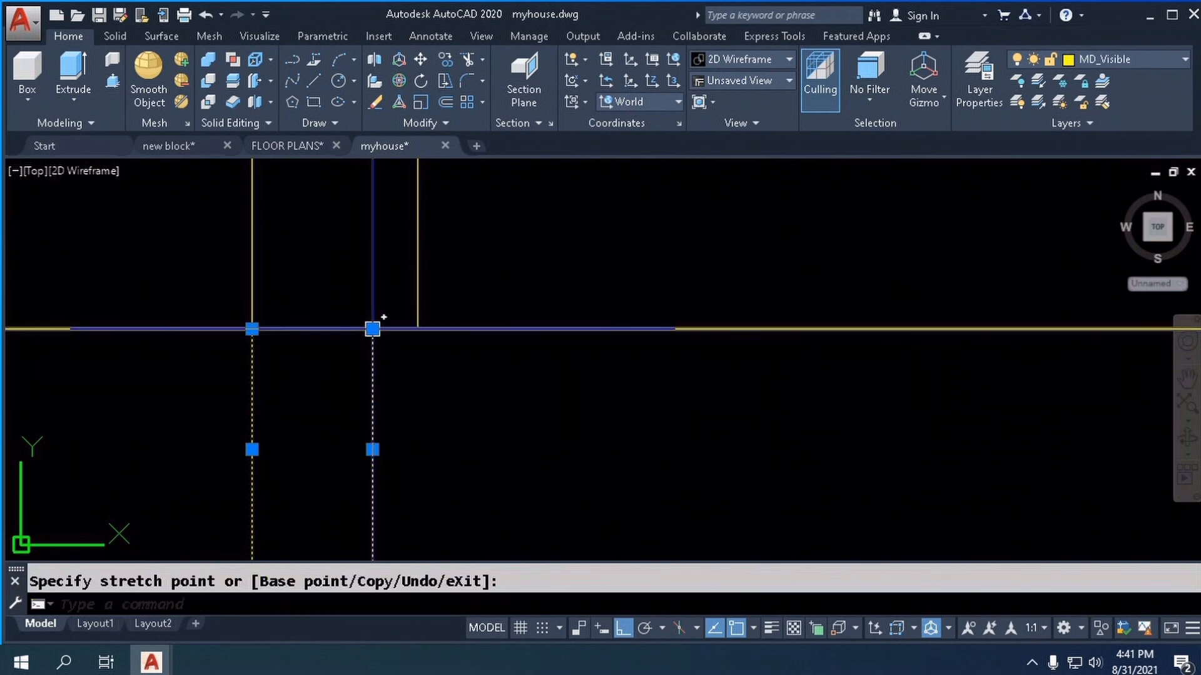
{"action": "key", "text": "Escape"}
- Extend the column lines above the section's end footing beside the hatched outer wall up to the ground line
{"action": "scroll", "coordinate": [283, 363], "scroll_direction": "down", "scroll_amount": 3}
{"action": "scroll", "coordinate": [283, 363], "scroll_direction": "down", "scroll_amount": 4}
{"action": "scroll", "coordinate": [389, 325], "scroll_direction": "up", "scroll_amount": 4}
{"action": "scroll", "coordinate": [447, 326], "scroll_direction": "up", "scroll_amount": 6}
{"action": "left_click", "coordinate": [414, 339]}
{"action": "left_click", "coordinate": [308, 302]}
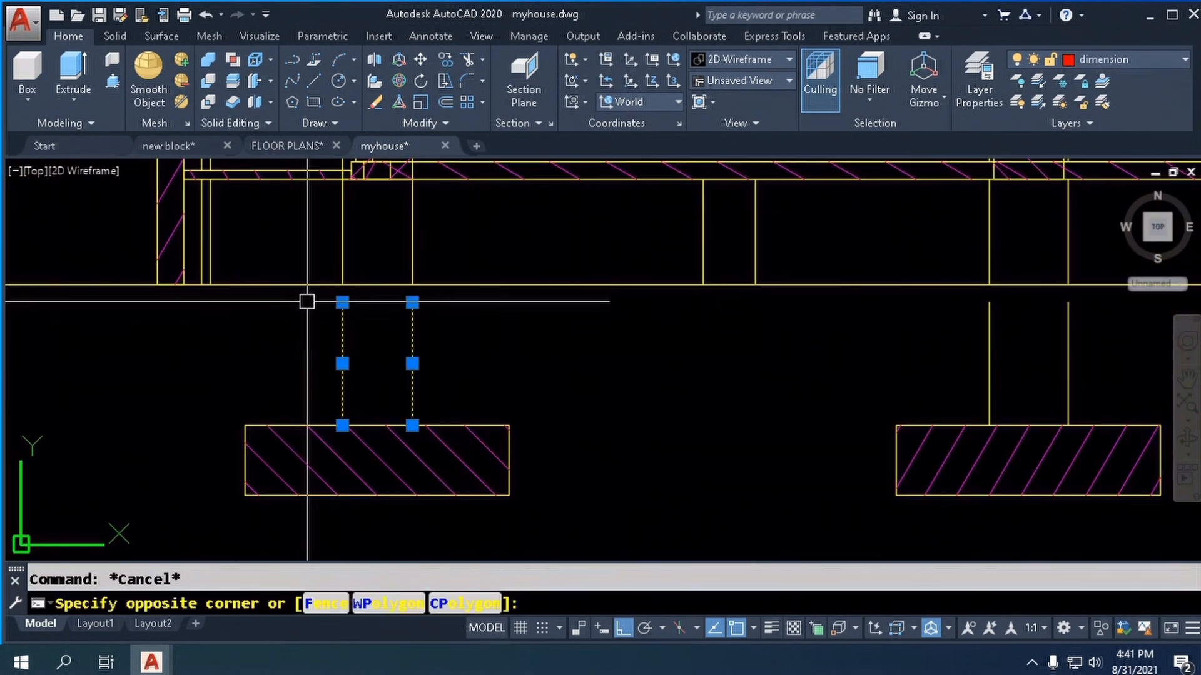
{"action": "key", "text": "Delete"}
- Modify the Dimension style with a text height of 150 and an offset from the dimension line of 50
{"action": "scroll", "coordinate": [261, 351], "scroll_direction": "down", "scroll_amount": 5}
{"action": "scroll", "coordinate": [260, 351], "scroll_direction": "up", "scroll_amount": 2}
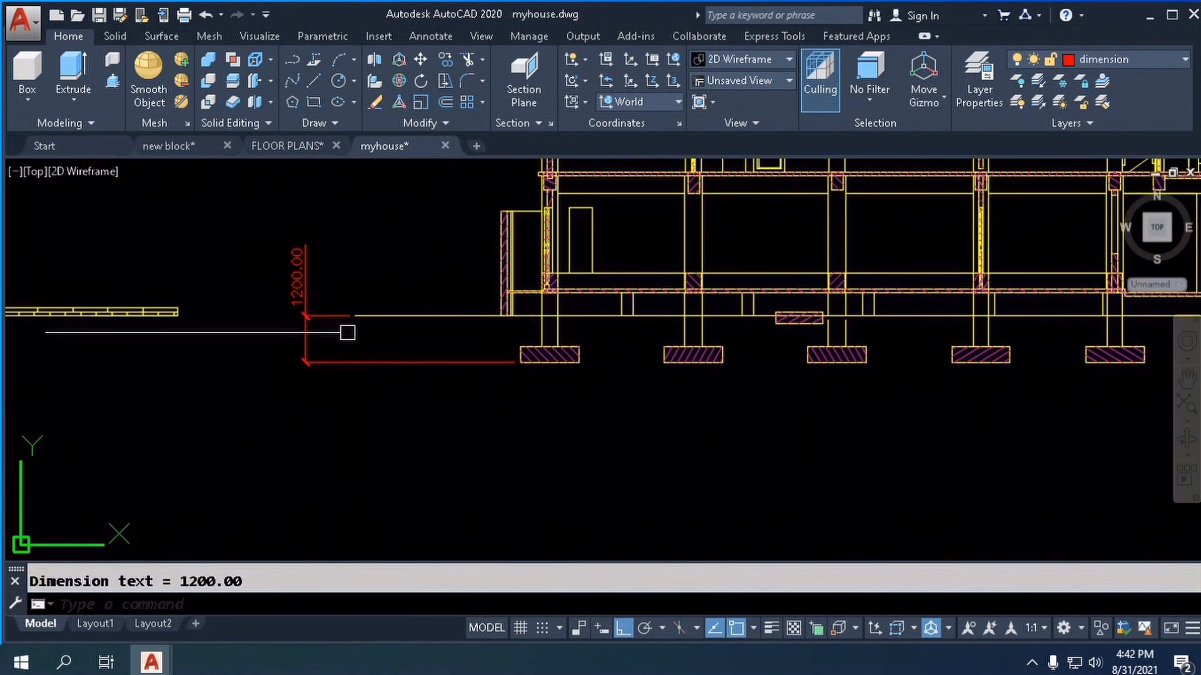
{"action": "key", "text": "Return"}
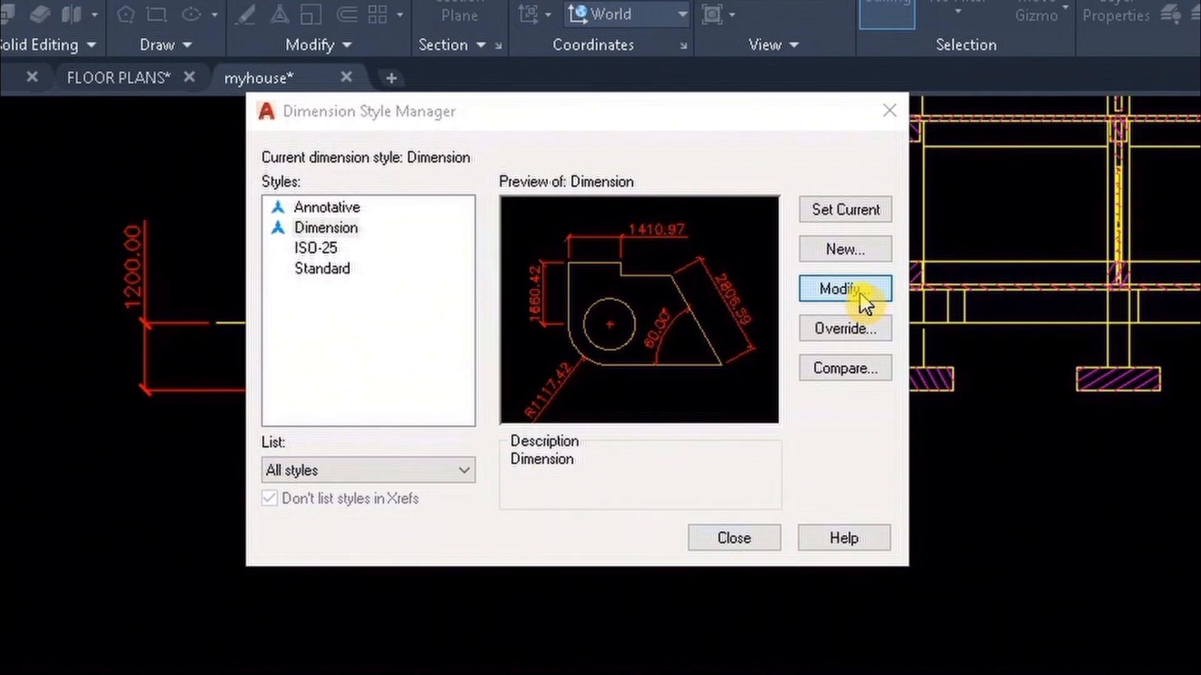
{"action": "left_click", "coordinate": [791, 292]}
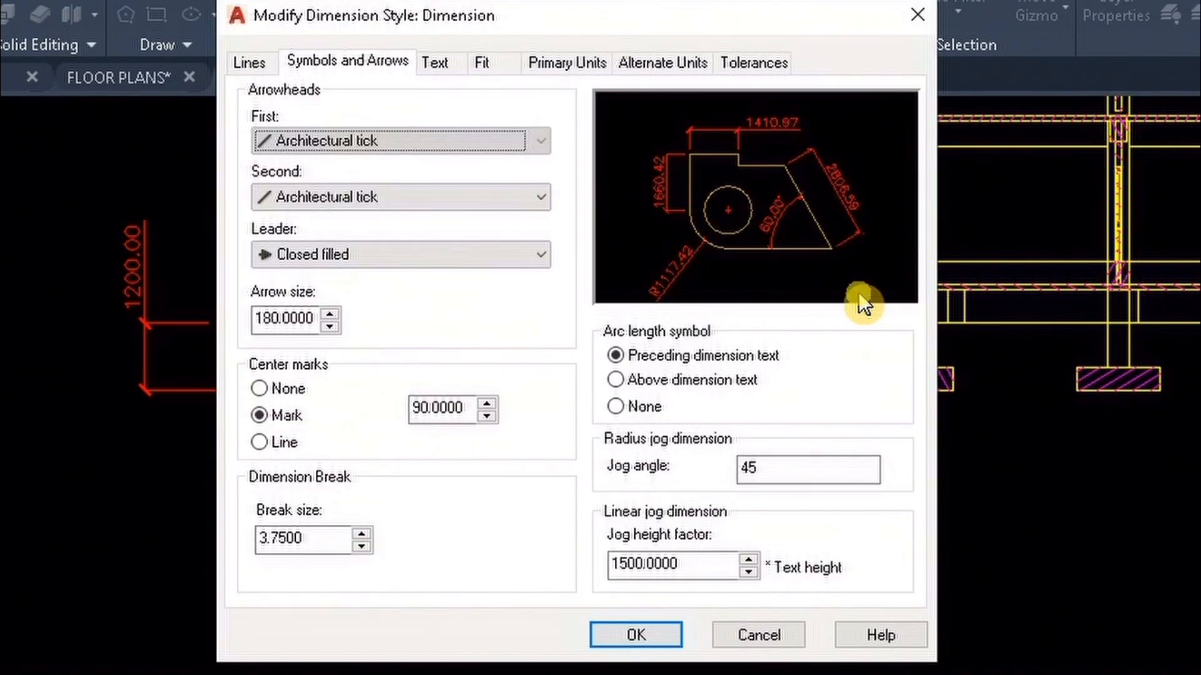
{"action": "left_click", "coordinate": [451, 62]}
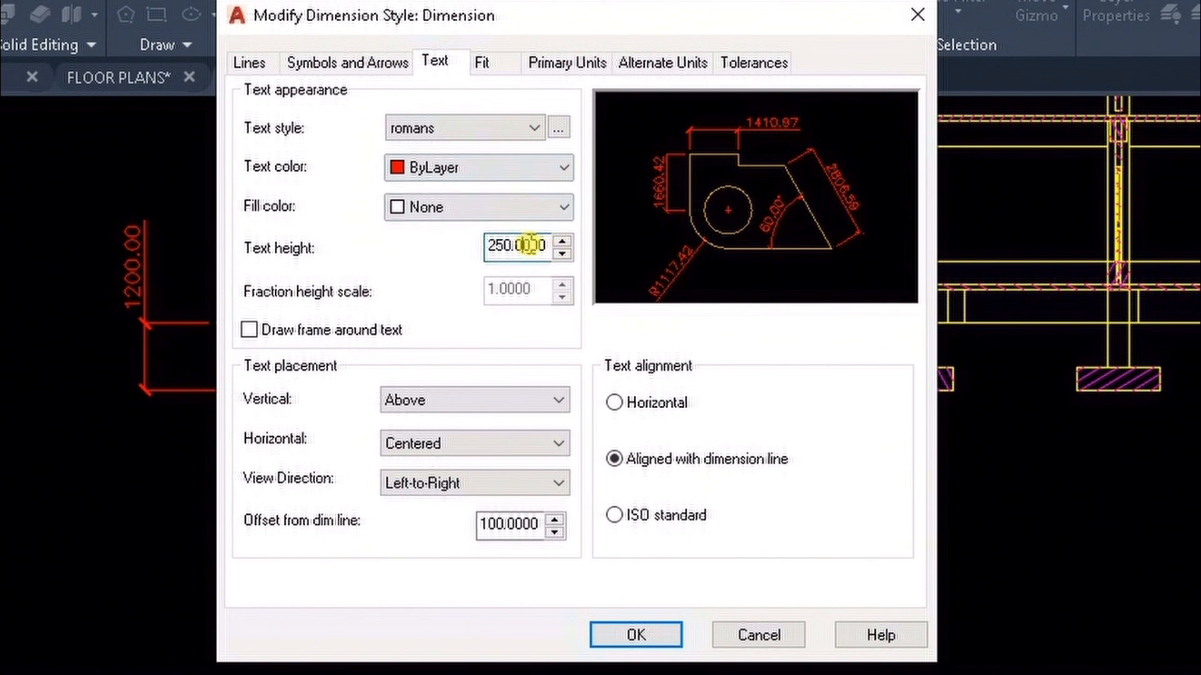
{"action": "double_click", "coordinate": [535, 244]}
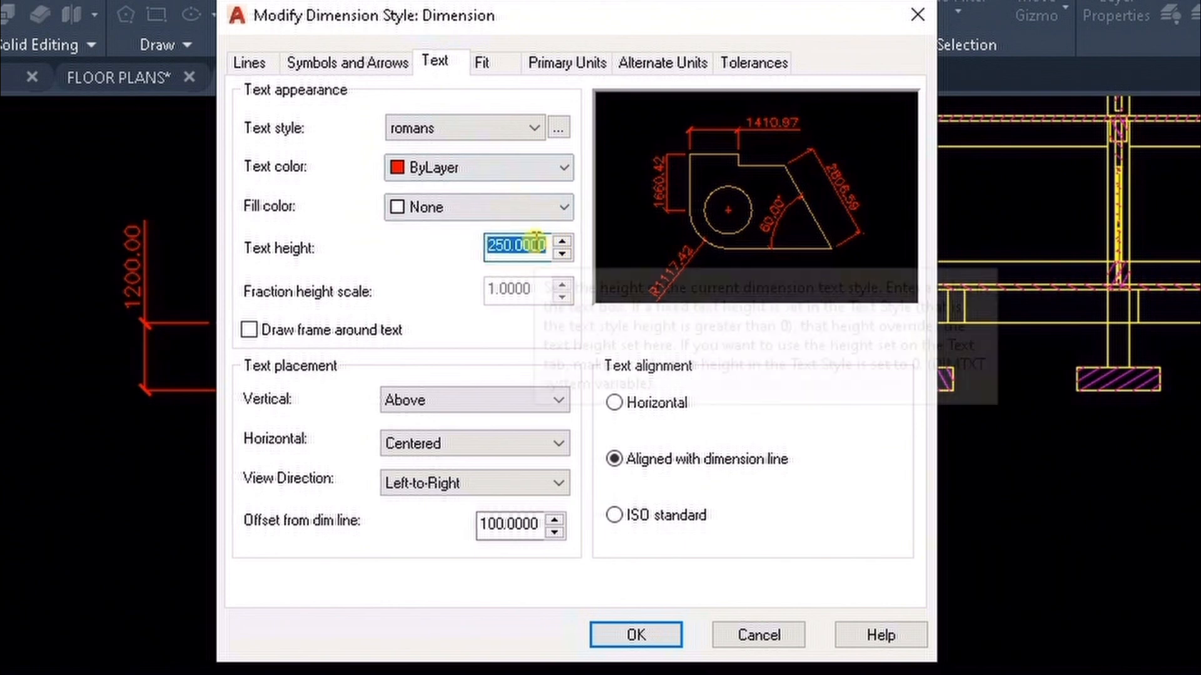
{"action": "type", "text": "150"}
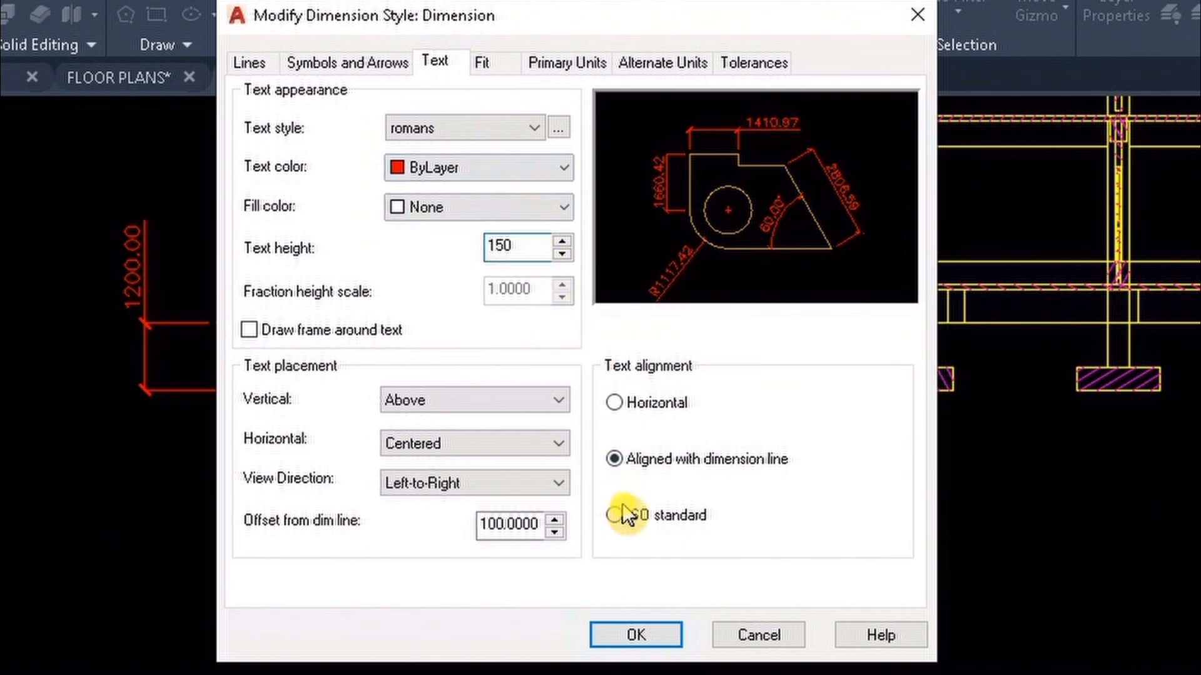
{"action": "left_click", "coordinate": [517, 531]}
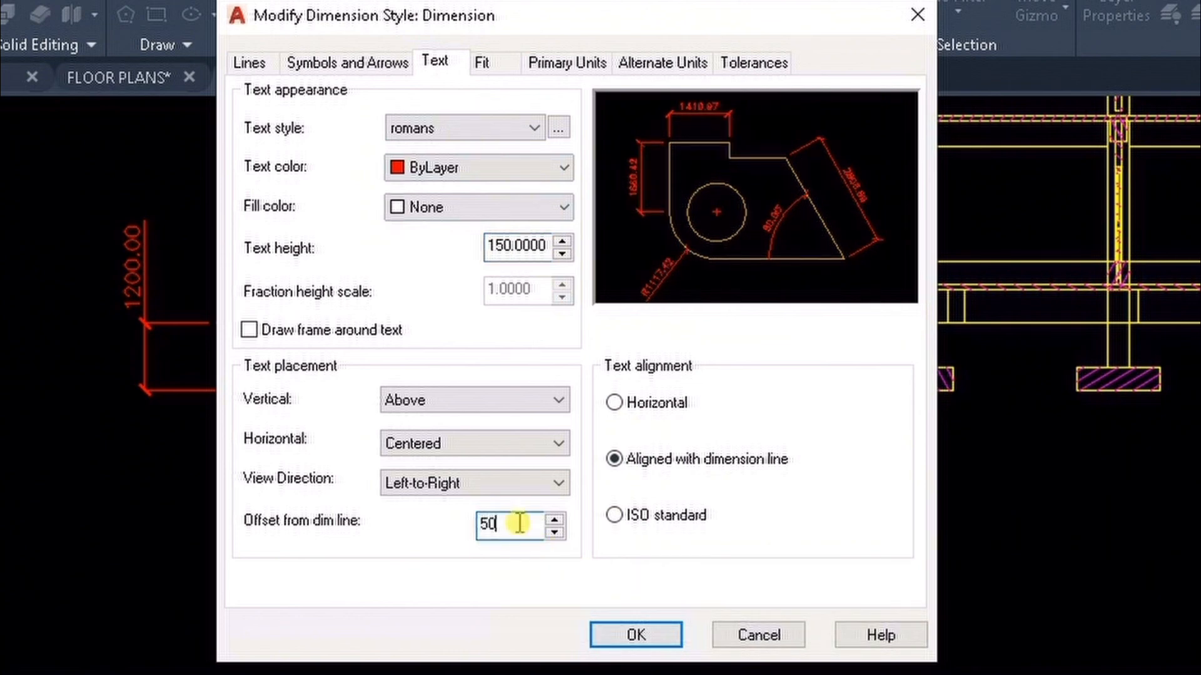
{"action": "left_click", "coordinate": [342, 62]}
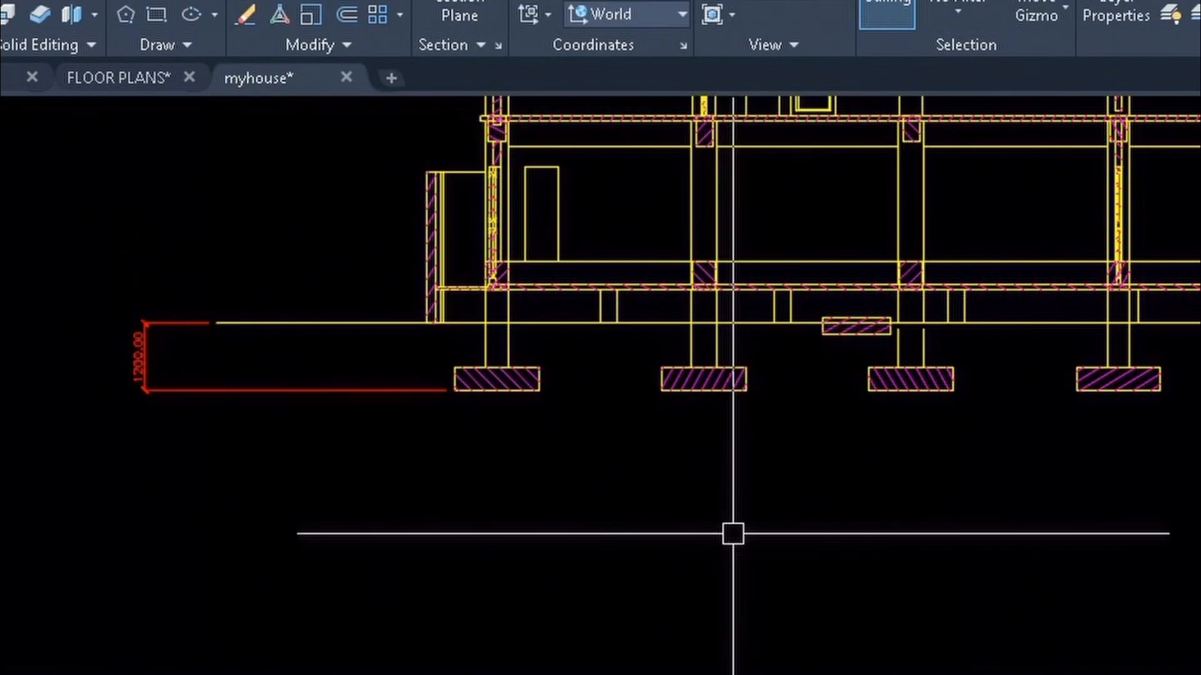
- Continue the vertical dimension chain from the footing-depth dimension upward through the section's floor and roof levels
{"action": "scroll", "coordinate": [325, 342], "scroll_direction": "up", "scroll_amount": 4}
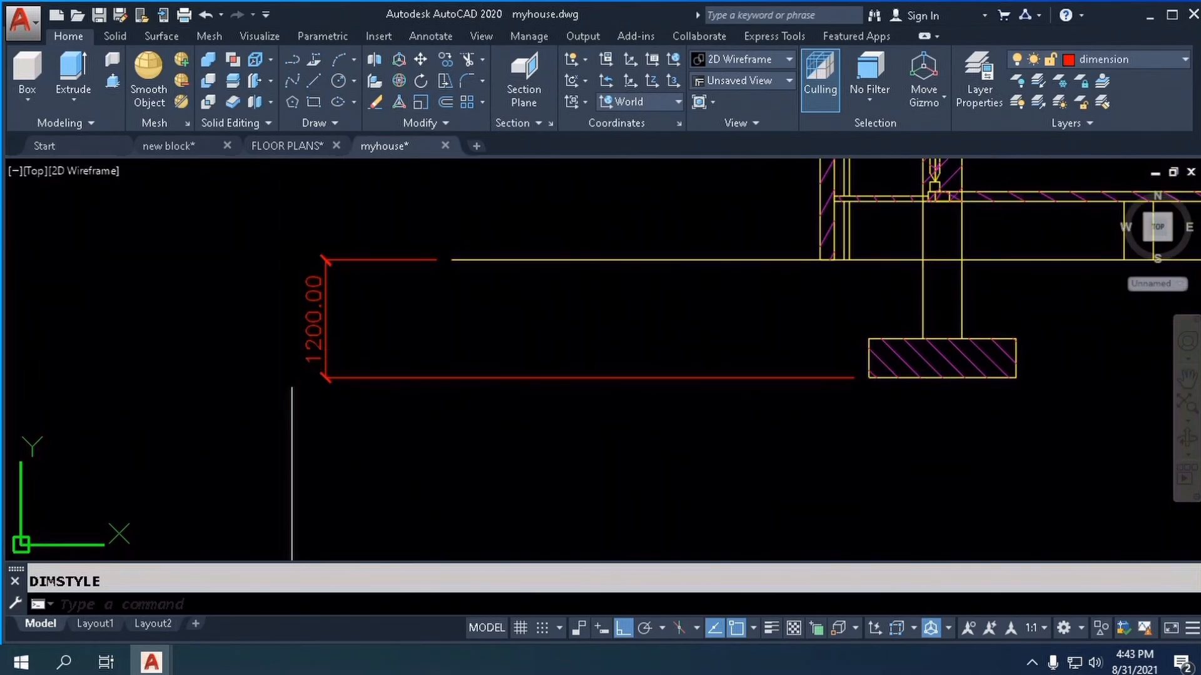
{"action": "scroll", "coordinate": [357, 383], "scroll_direction": "down", "scroll_amount": 4}
{"action": "scroll", "coordinate": [314, 329], "scroll_direction": "up", "scroll_amount": 3}
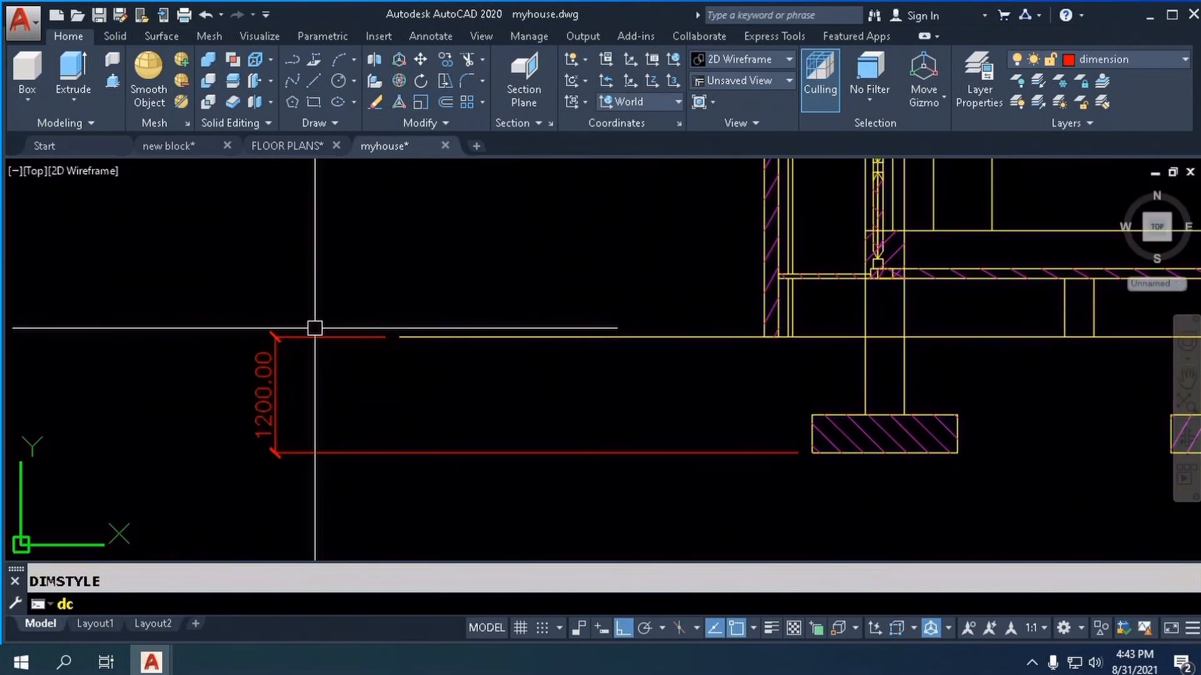
{"action": "key", "text": "Return"}
{"action": "scroll", "coordinate": [319, 341], "scroll_direction": "down", "scroll_amount": 3}
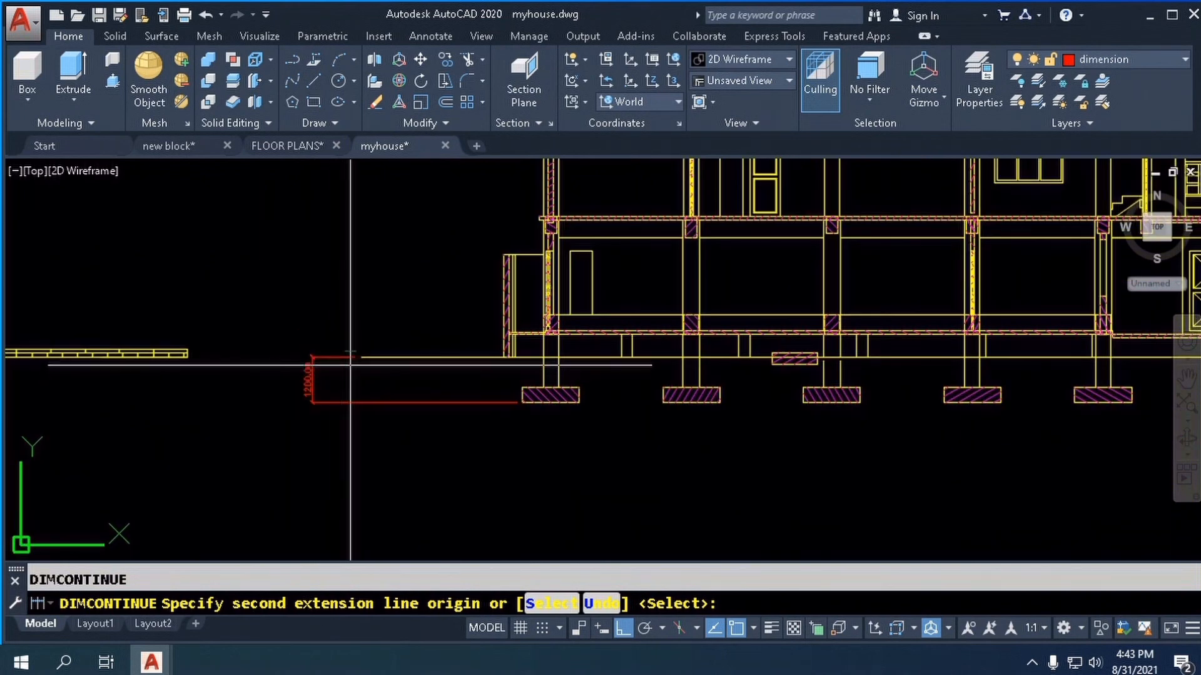
{"action": "scroll", "coordinate": [361, 353], "scroll_direction": "down", "scroll_amount": 2}
{"action": "key", "text": "Return"}
- Override the text of the dimension directly above the ground line with 3.70
{"action": "scroll", "coordinate": [361, 354], "scroll_direction": "up", "scroll_amount": 10}
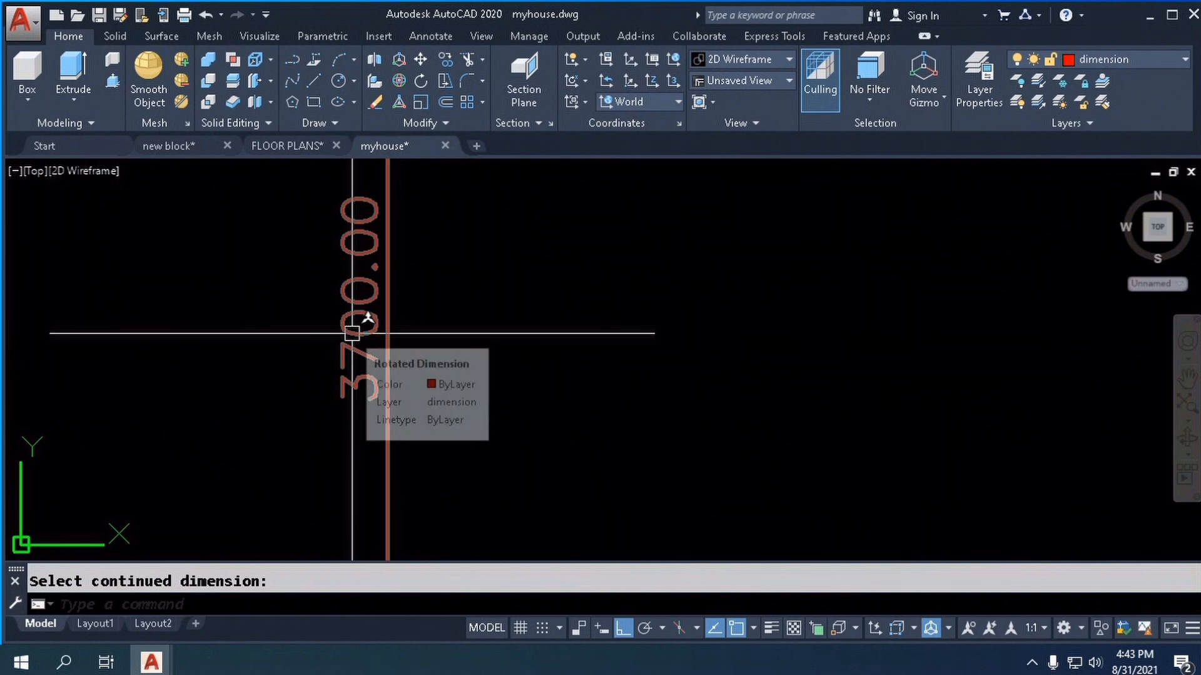
{"action": "scroll", "coordinate": [351, 335], "scroll_direction": "down", "scroll_amount": 2}
{"action": "middle_click_drag", "start_coordinate": [351, 334], "coordinate": [417, 297]}
{"action": "left_click", "coordinate": [416, 297]}
{"action": "double_click", "coordinate": [417, 299]}
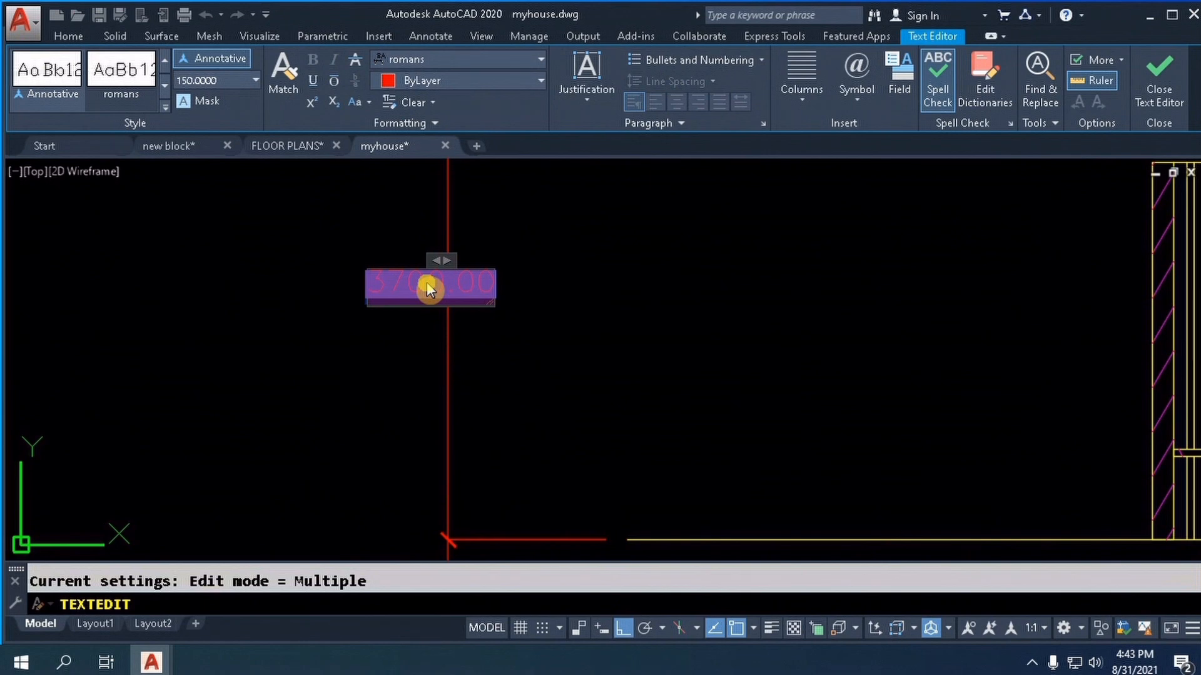
{"action": "key", "text": "Delete"}
{"action": "type", "text": "3.70"}
{"action": "left_click", "coordinate": [541, 280]}
{"action": "key", "text": "Return"}
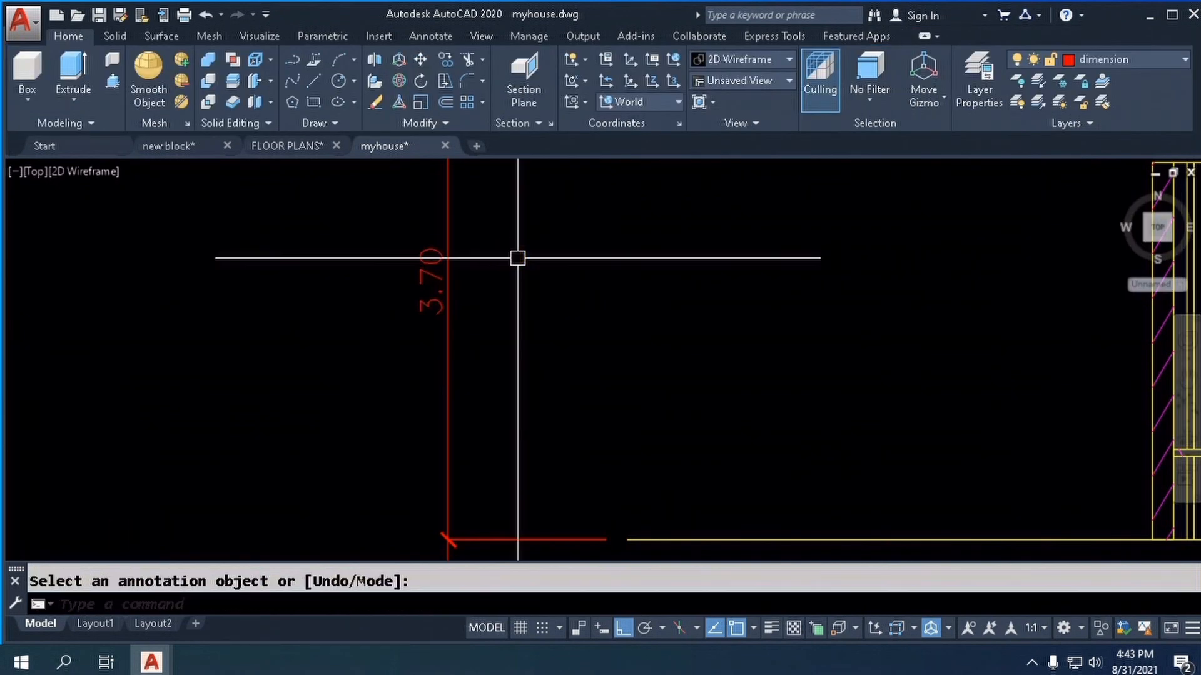
- Override the text of the footing-depth dimension below the ground line with 1.20
{"action": "scroll", "coordinate": [518, 258], "scroll_direction": "down", "scroll_amount": 2}
{"action": "scroll", "coordinate": [447, 440], "scroll_direction": "up", "scroll_amount": 3}
{"action": "double_click", "coordinate": [548, 282]}
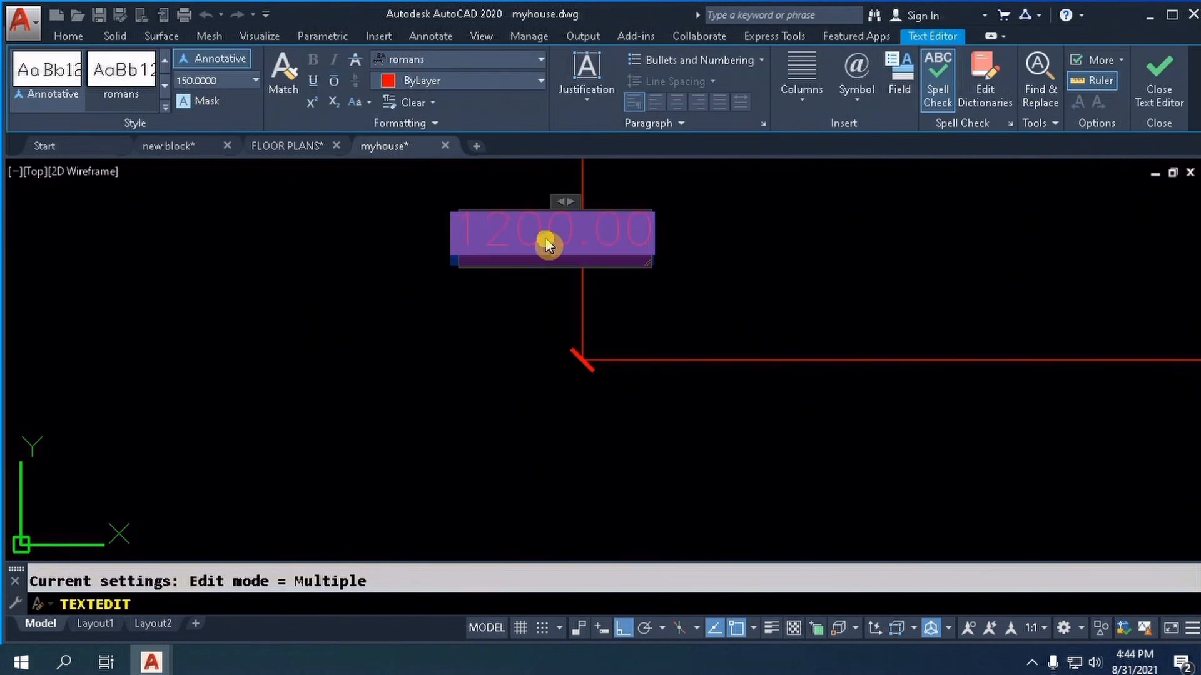
{"action": "key", "text": "Delete"}
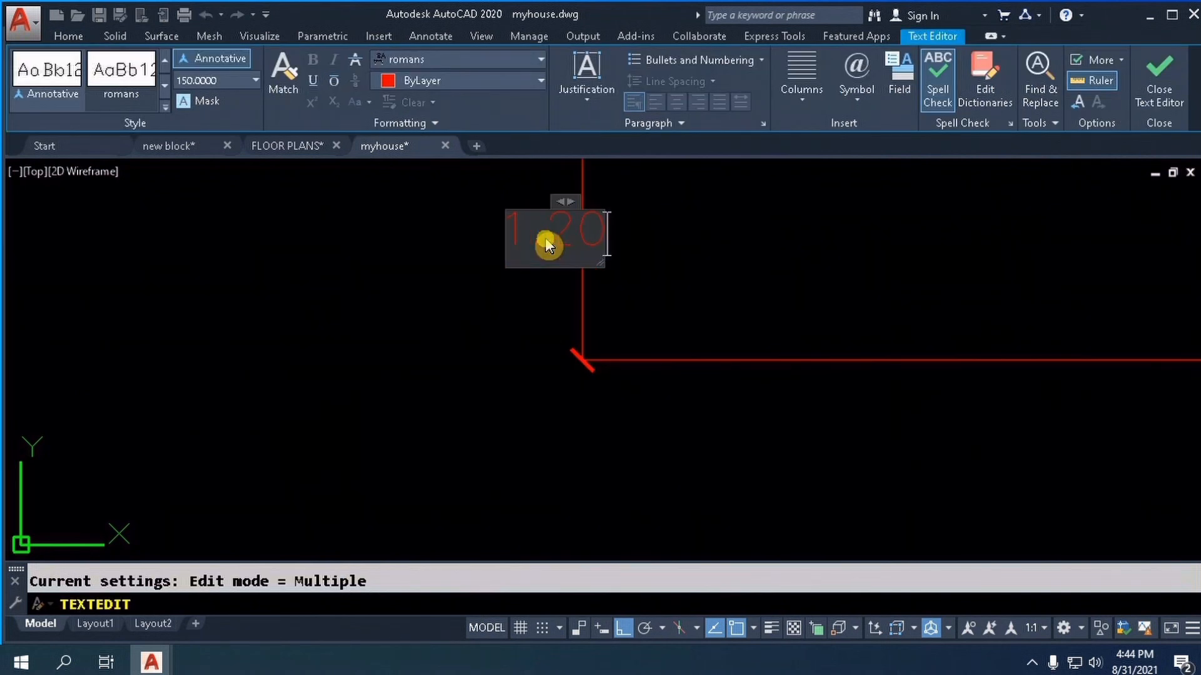
{"action": "left_click", "coordinate": [547, 291]}
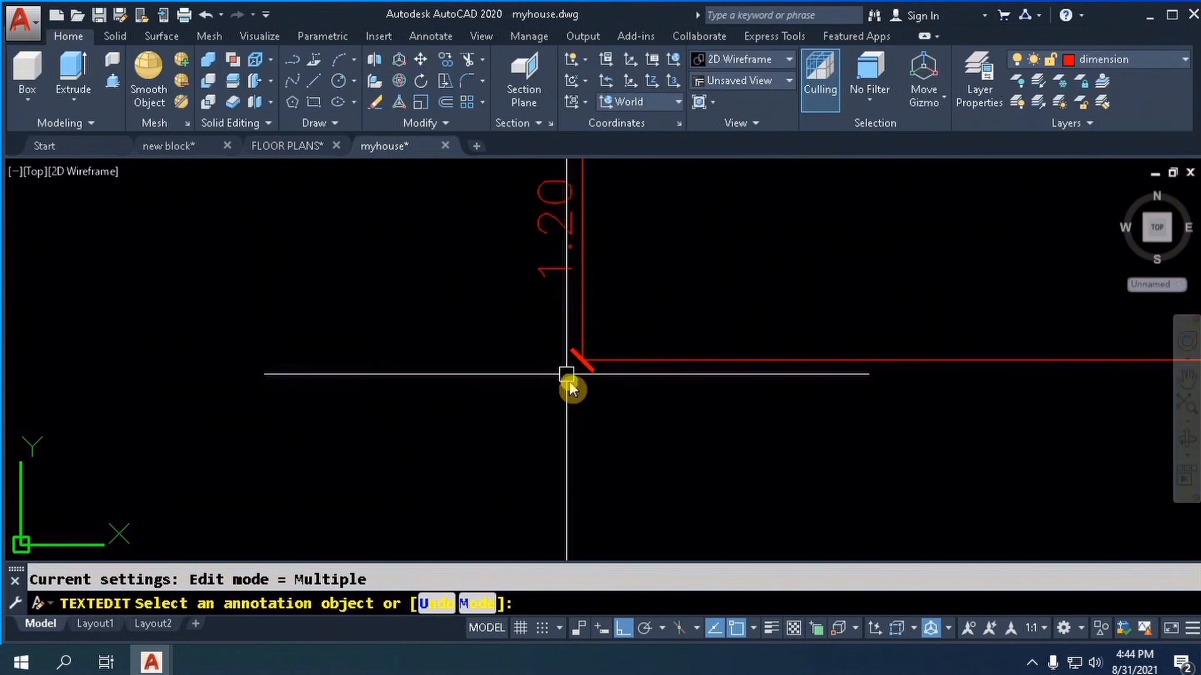
- Override the text of the 1290.51 dimension in the upper part of the chain with 1.29
{"action": "scroll", "coordinate": [568, 382], "scroll_direction": "down", "scroll_amount": 5}
{"action": "scroll", "coordinate": [578, 204], "scroll_direction": "up", "scroll_amount": 5}
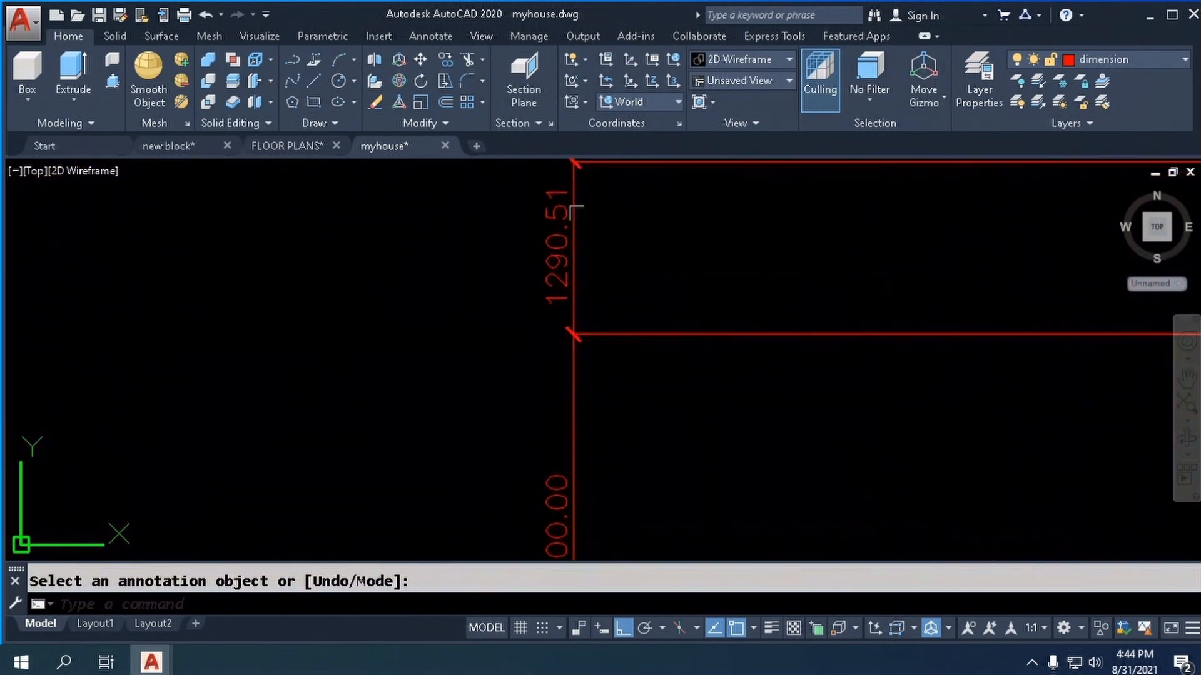
{"action": "double_click", "coordinate": [555, 250]}
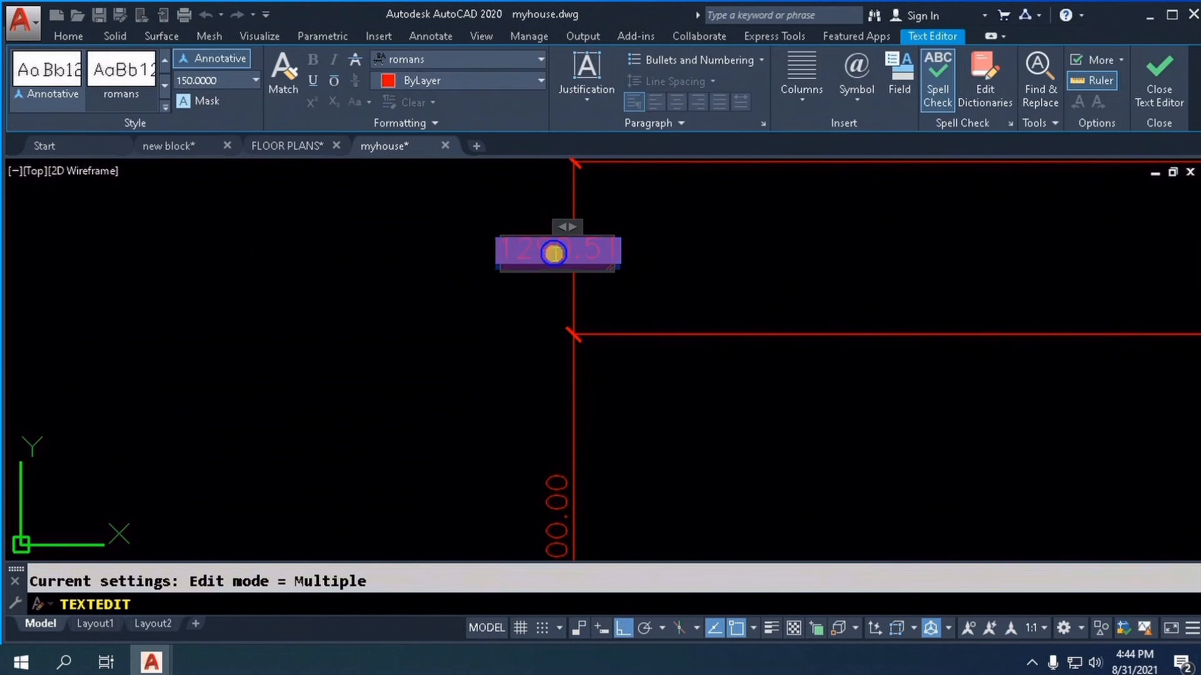
{"action": "key", "text": "BackSpace"}
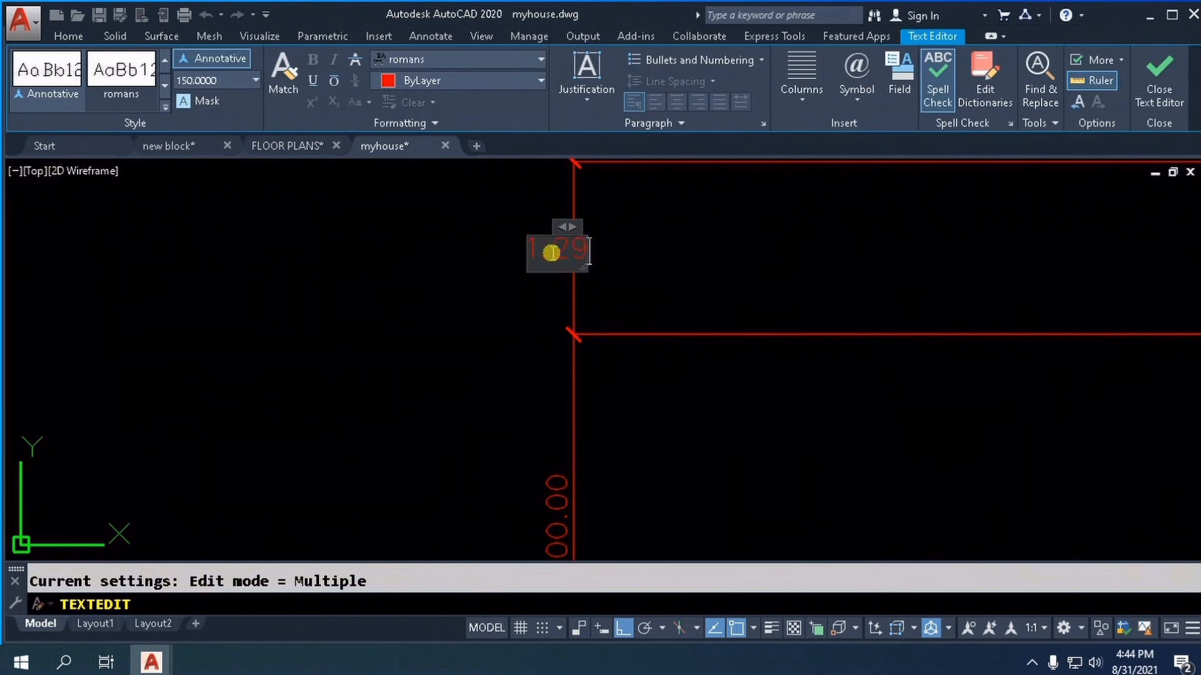
{"action": "left_click", "coordinate": [516, 267]}
{"action": "key", "text": "Return"}
{"action": "scroll", "coordinate": [464, 241], "scroll_direction": "down", "scroll_amount": 10}
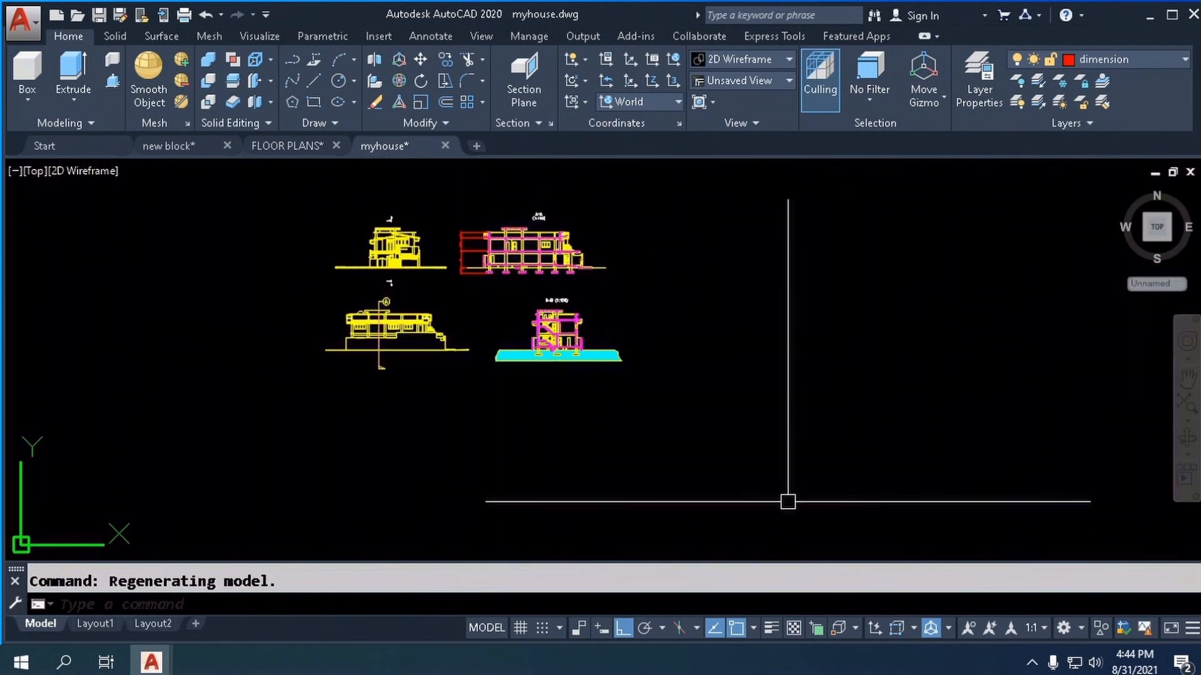